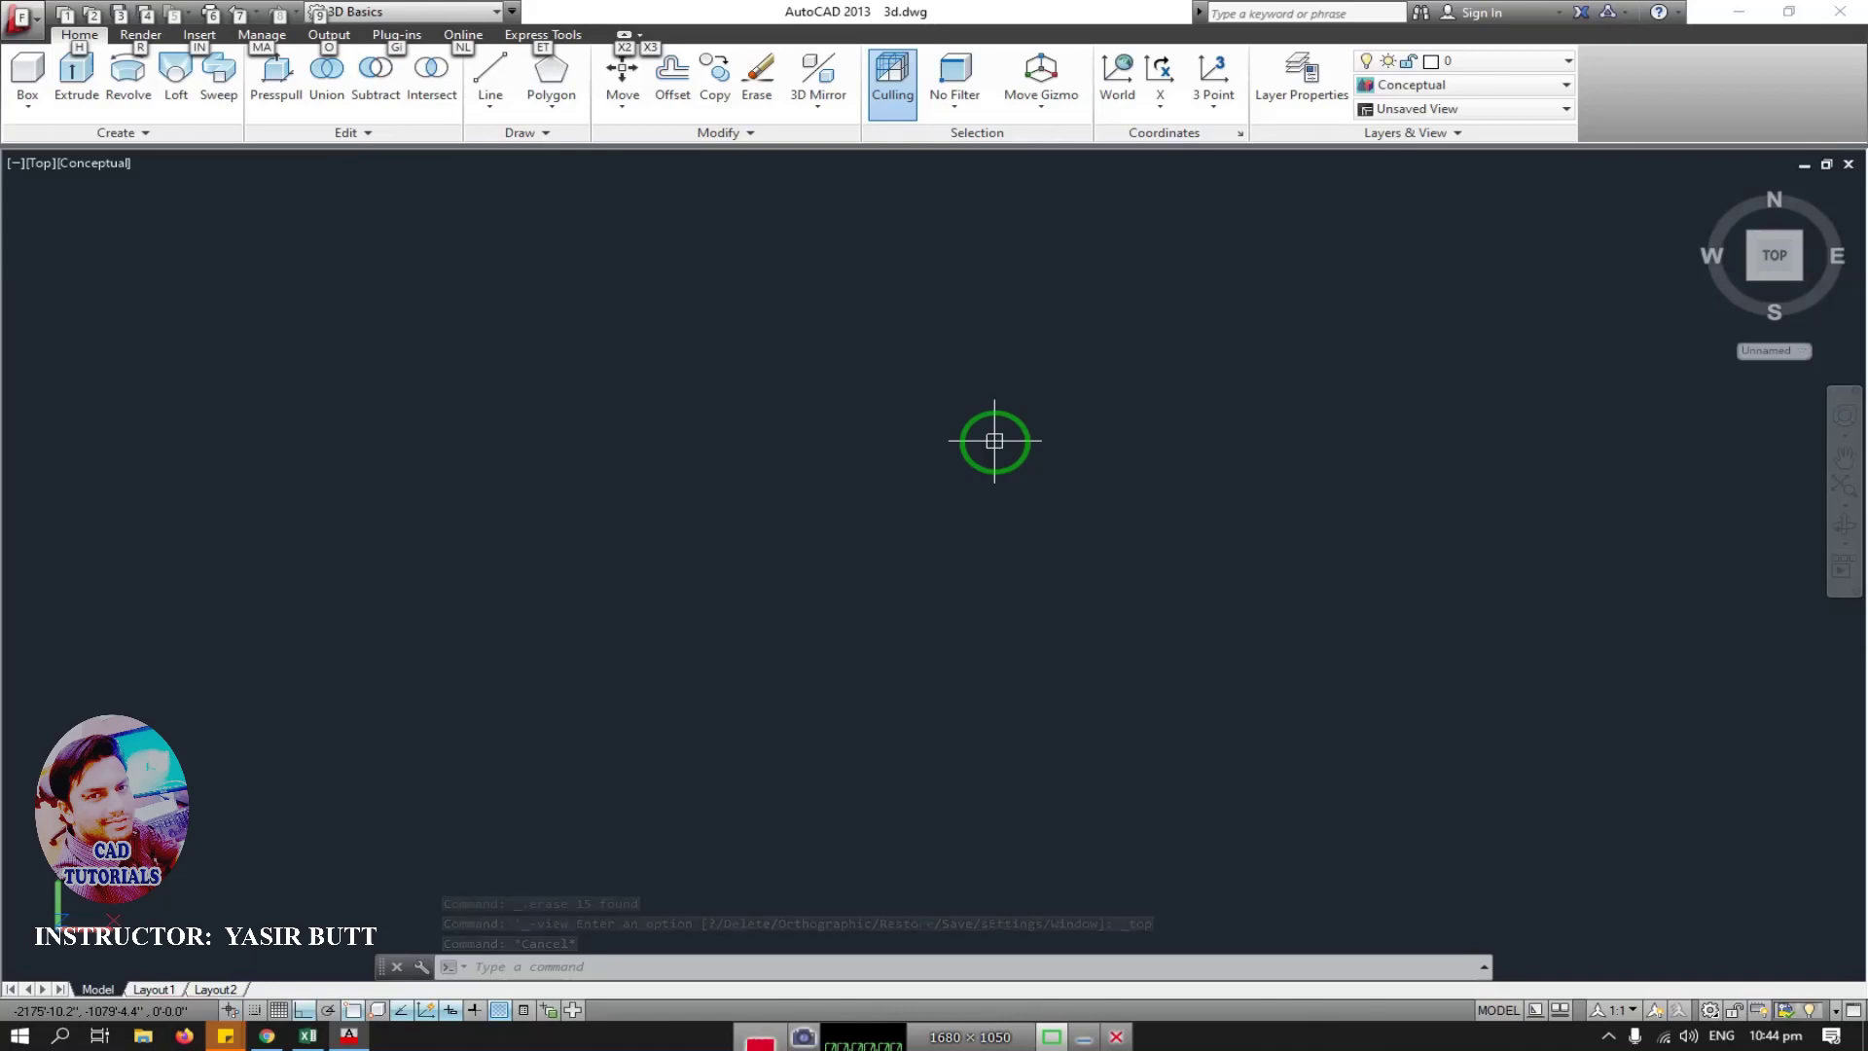
Switch the empty drawing's viewport to the SW Isometric view preset.
key("Escape")
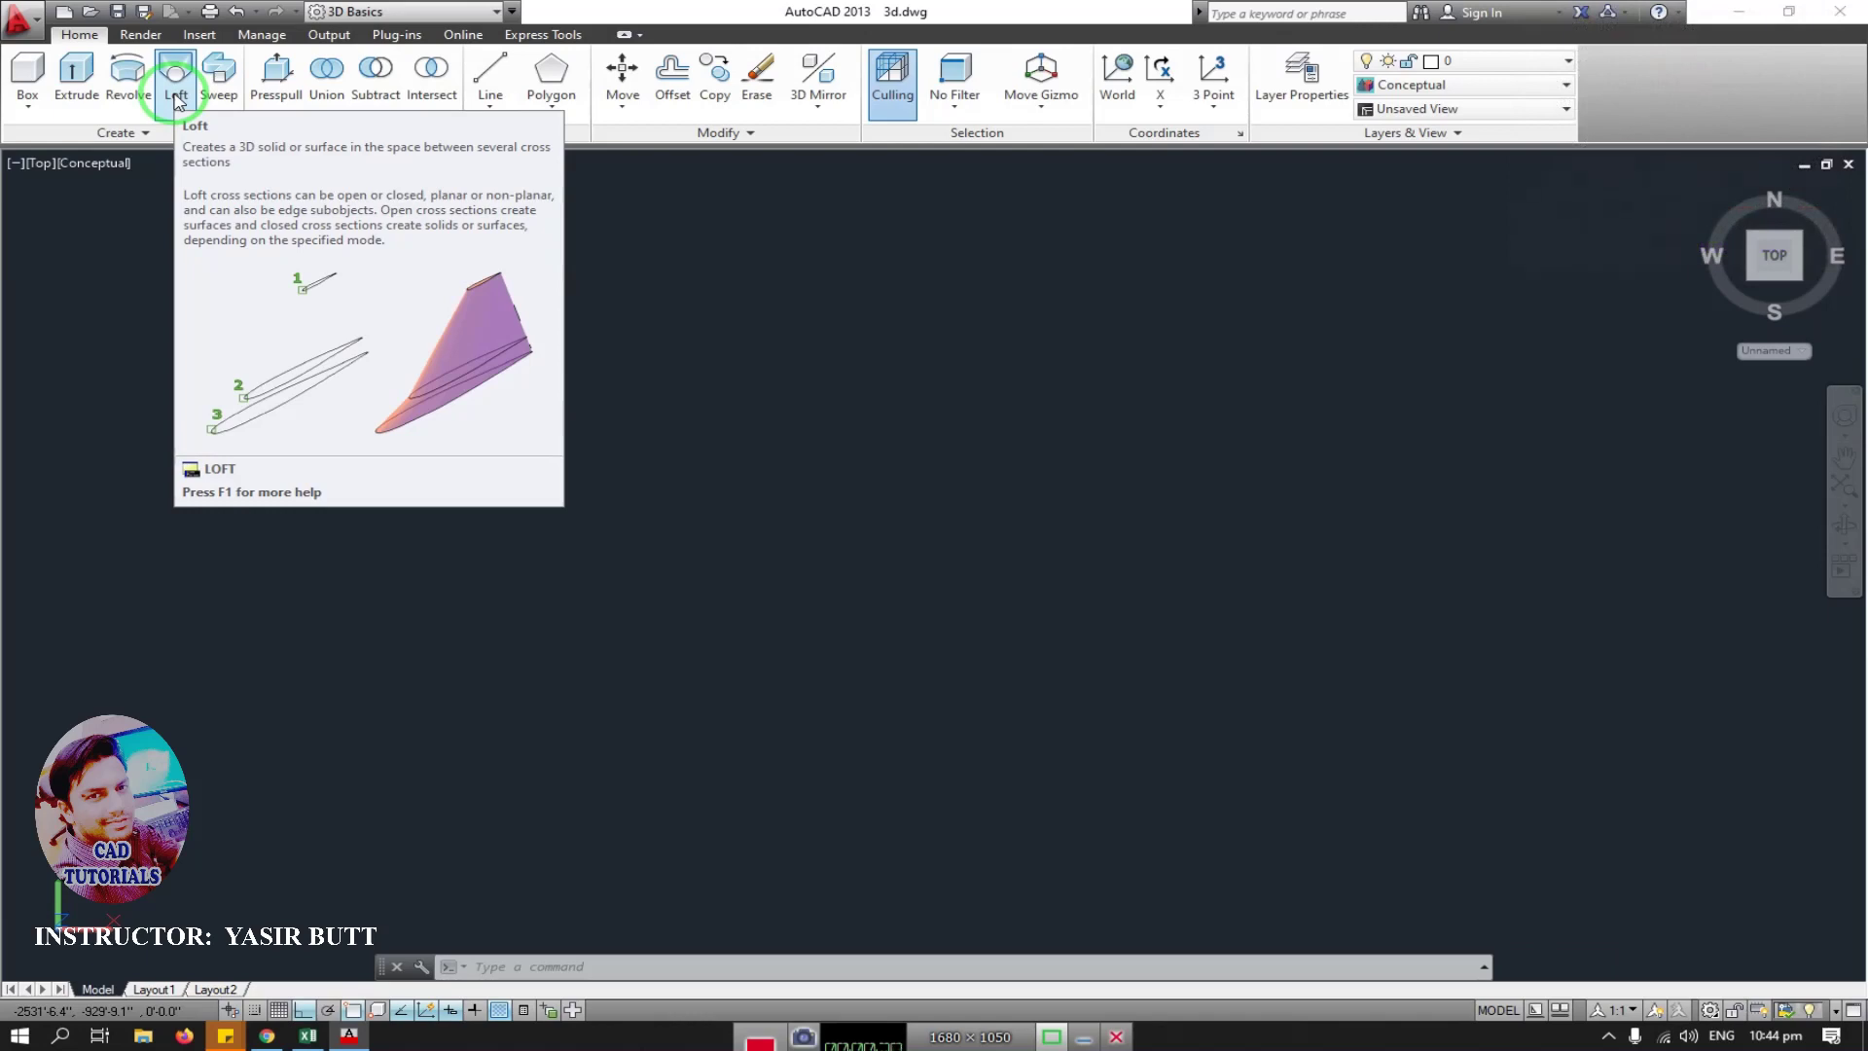
key("Escape")
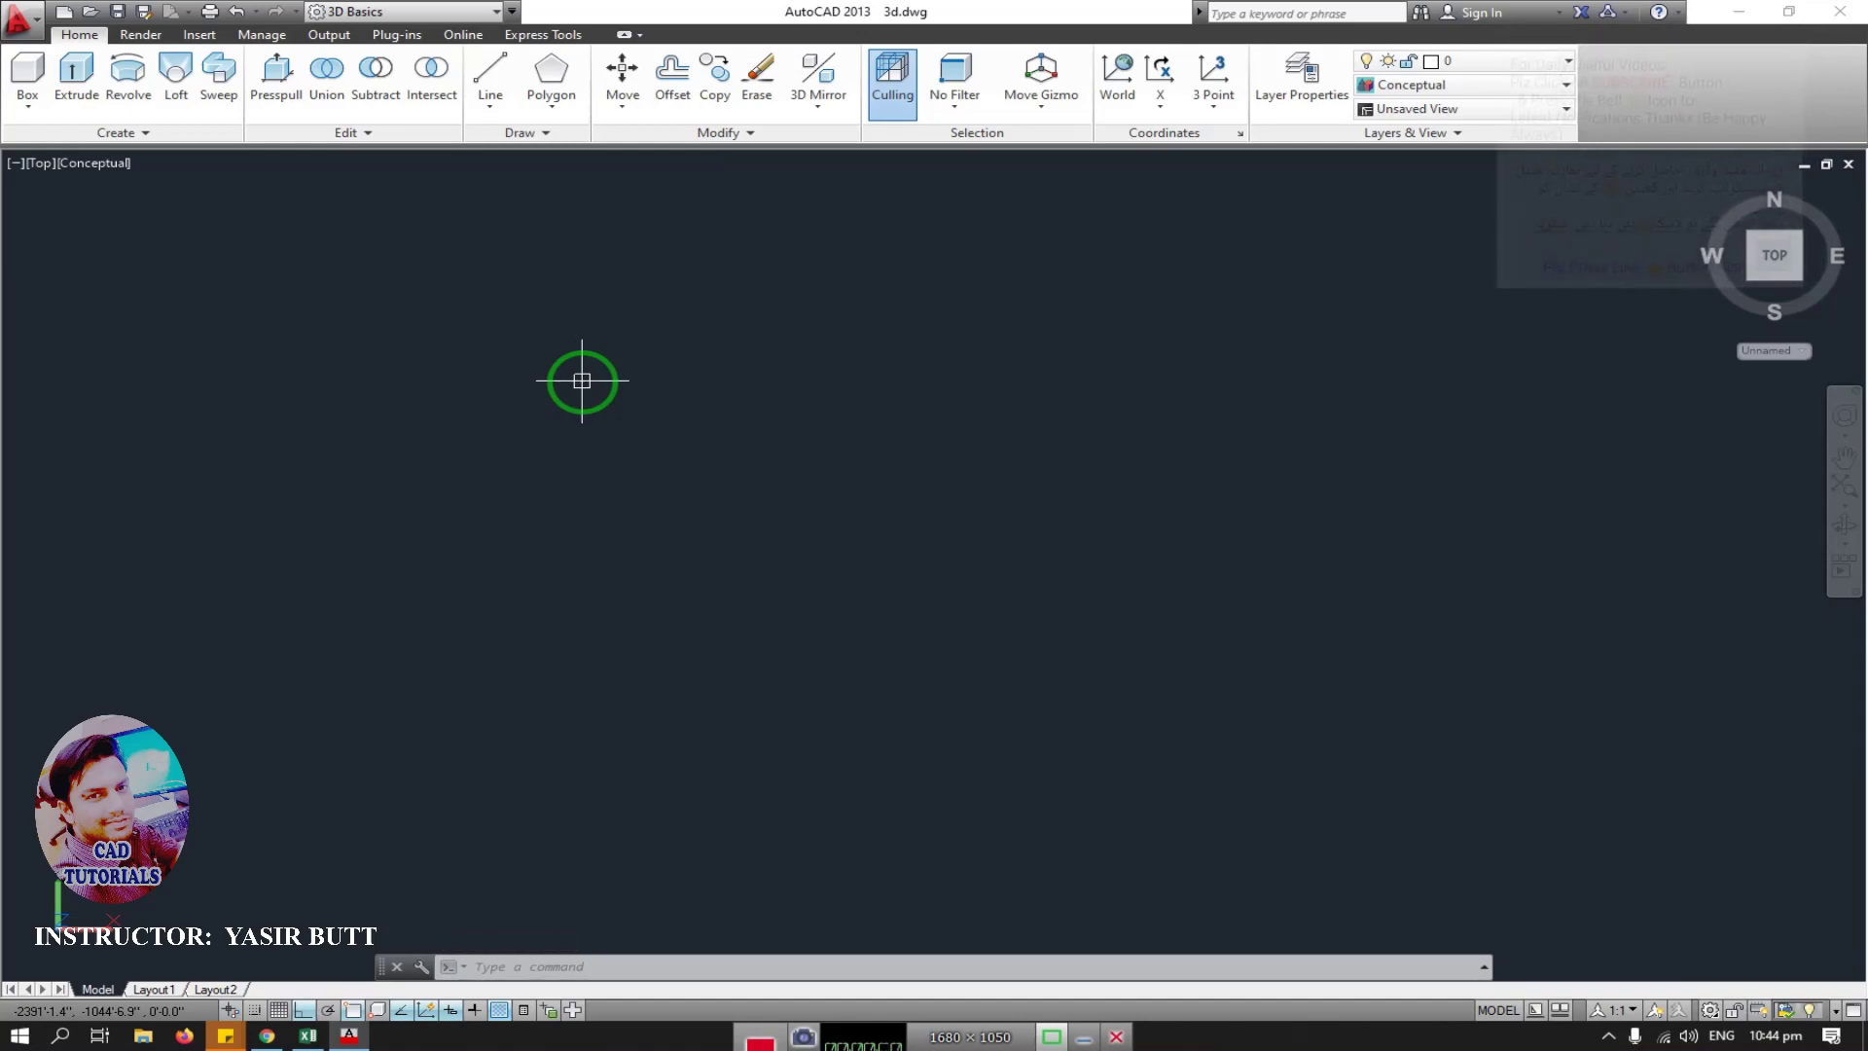
key("Escape")
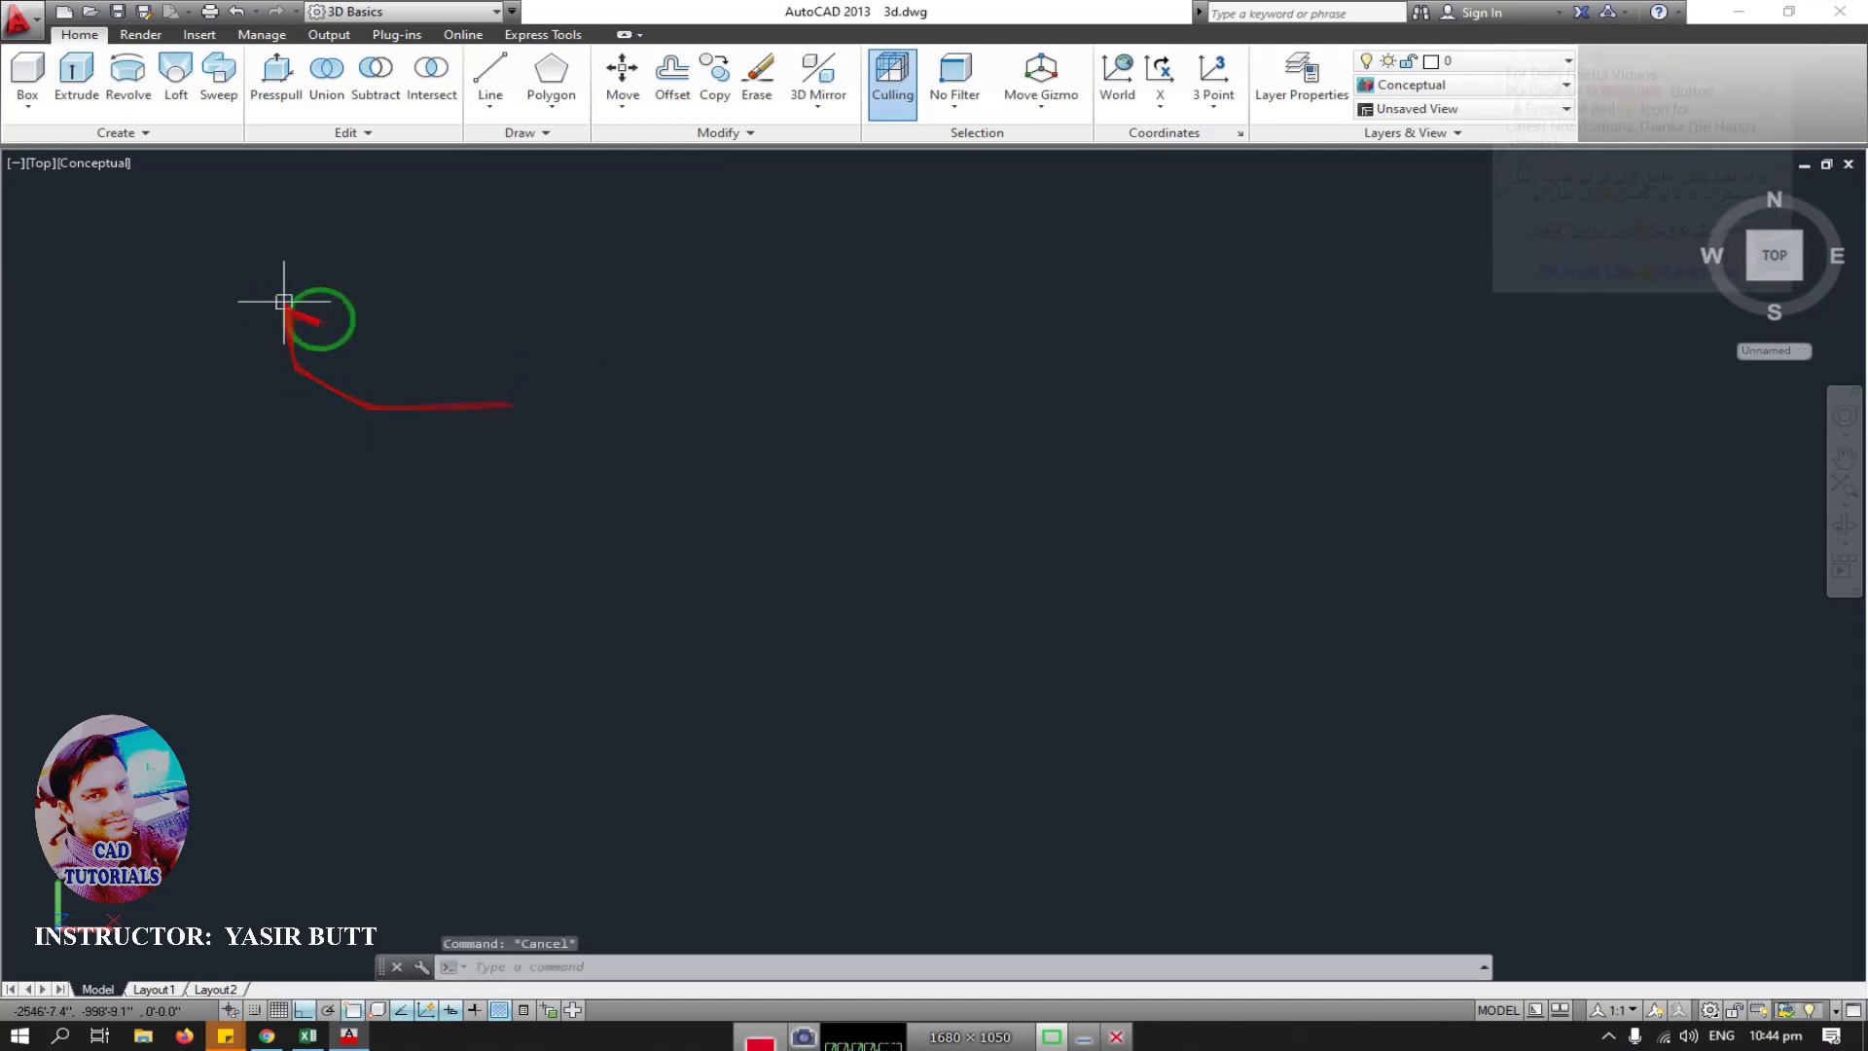
left_click(41, 164)
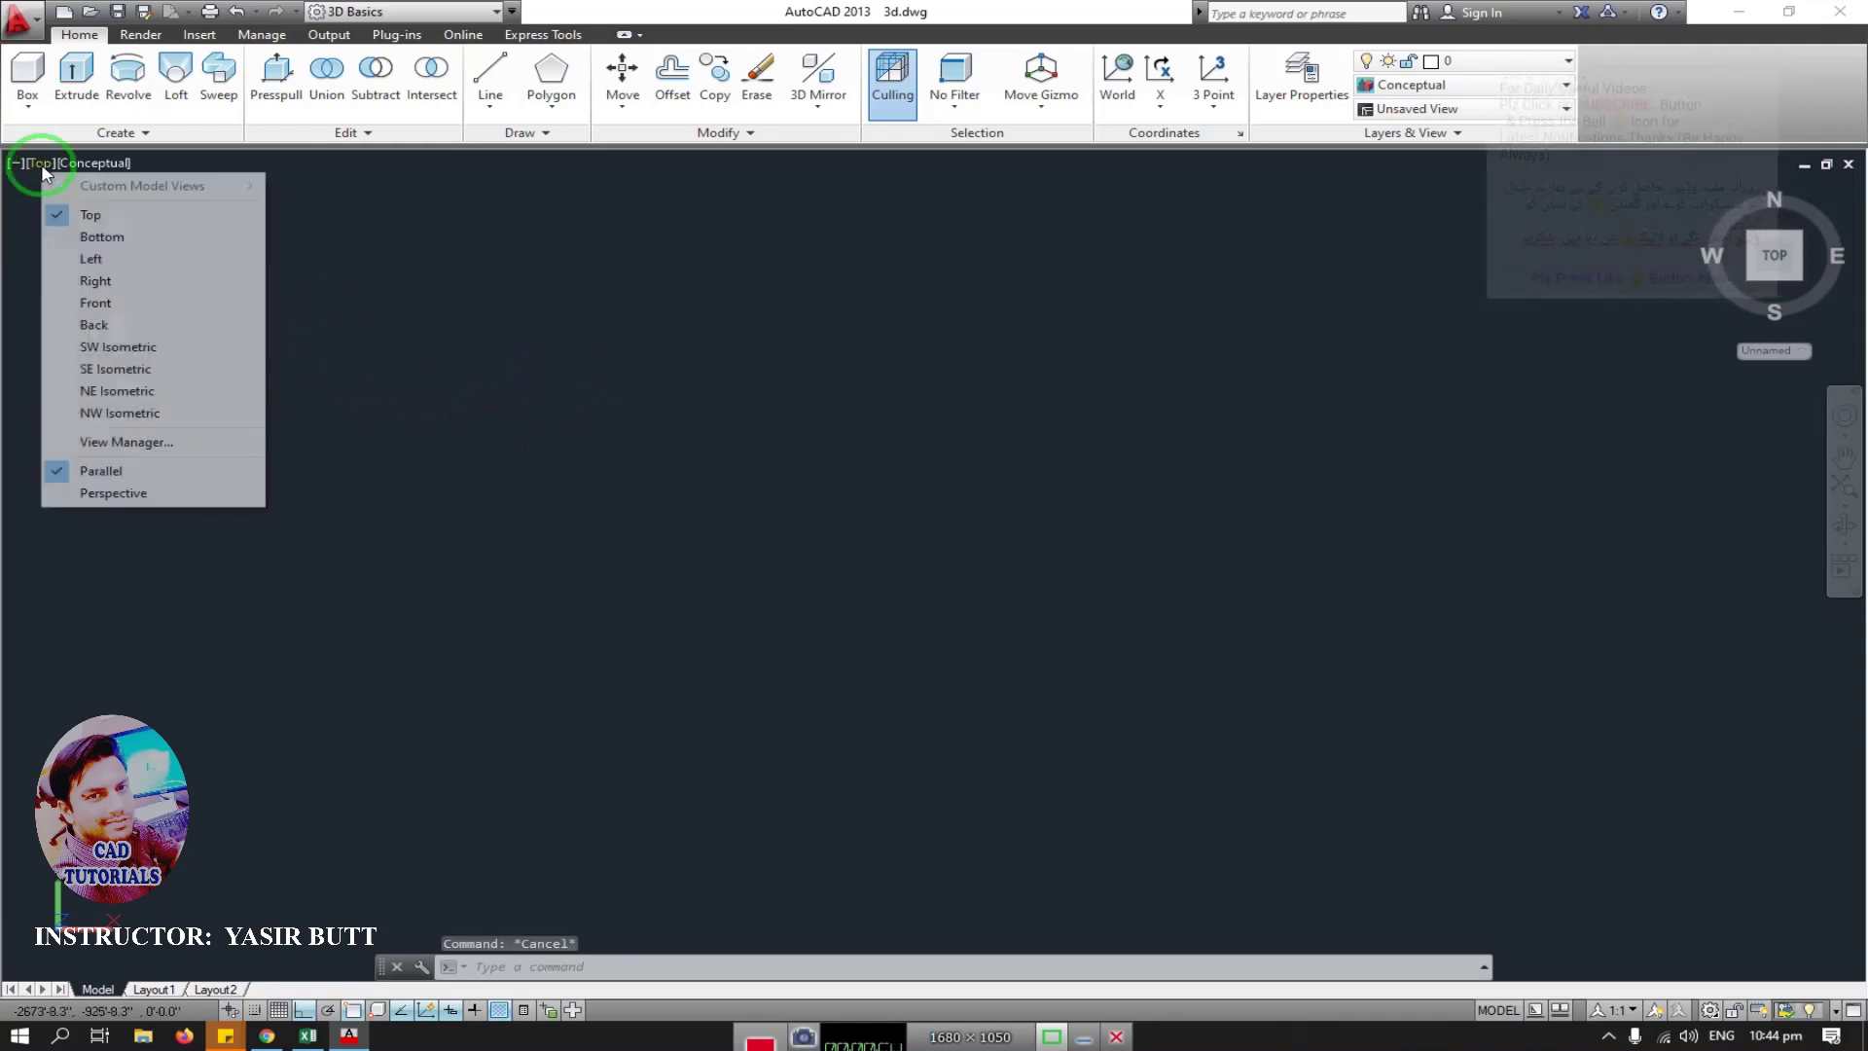
left_click(105, 351)
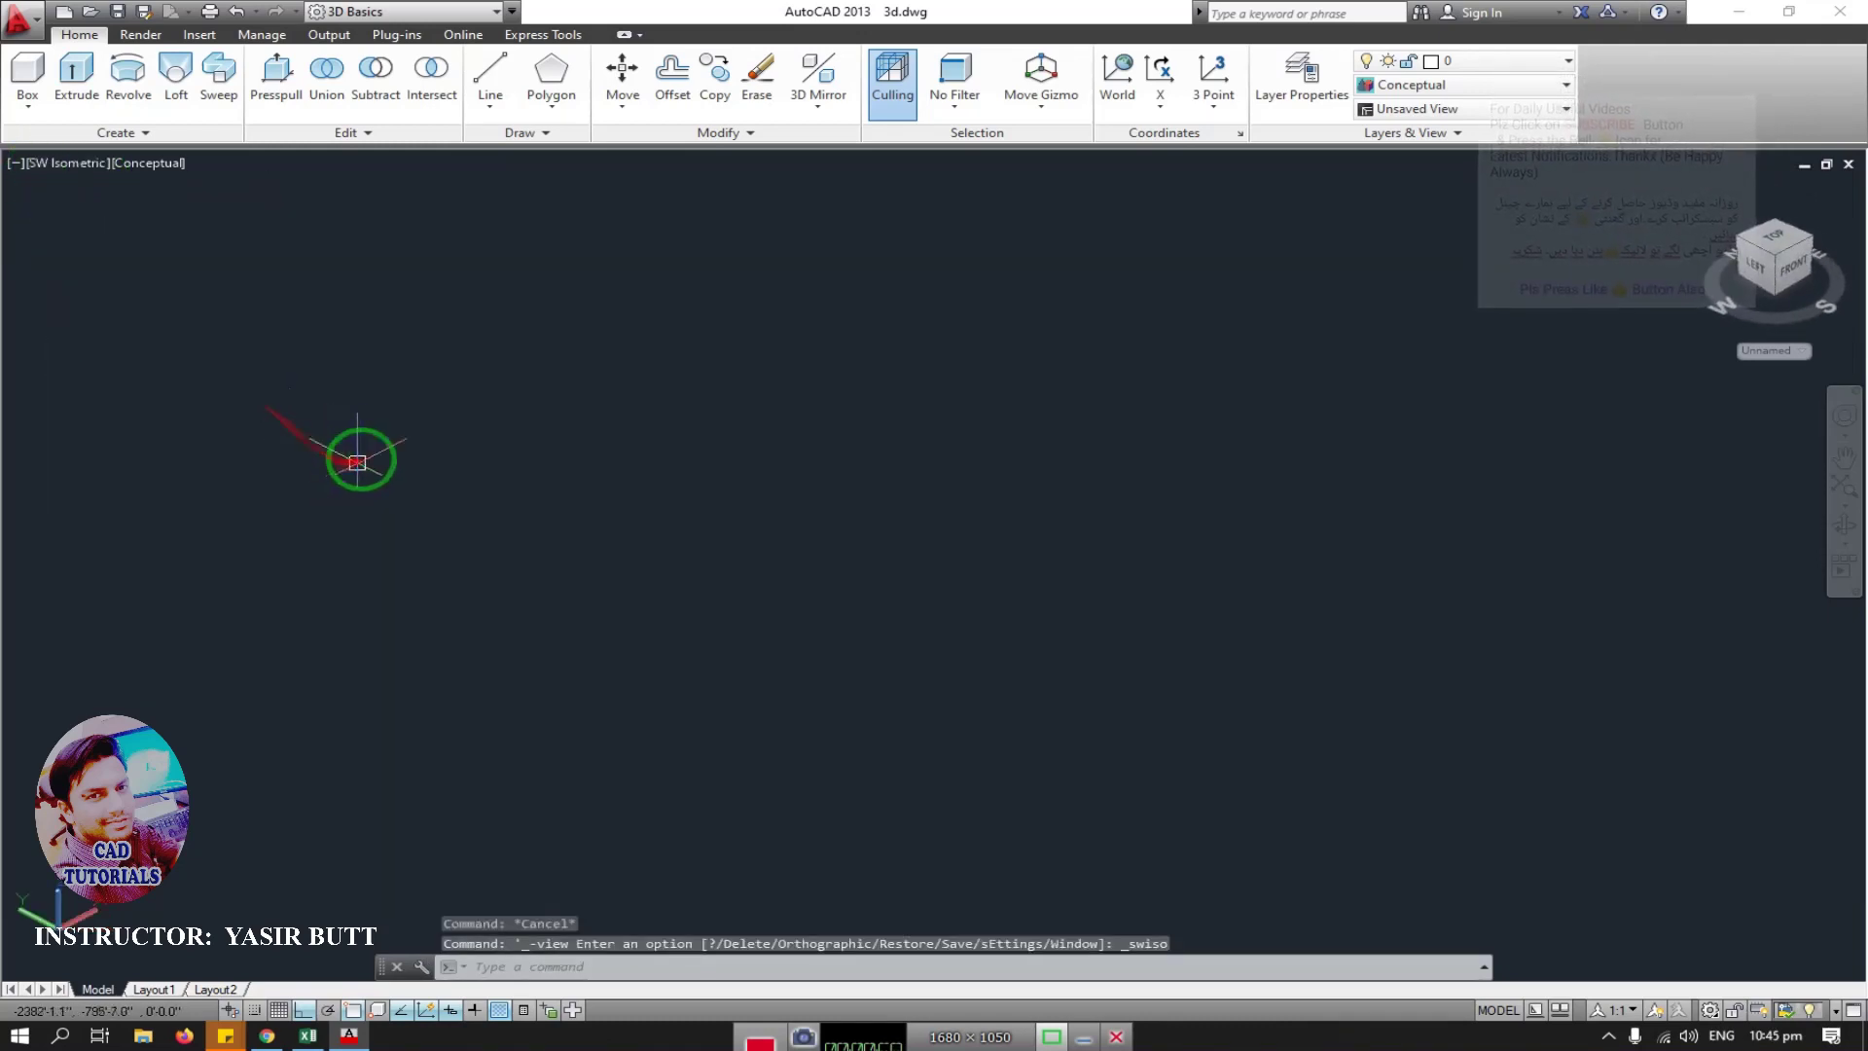
type("c")
Draw a large circle on the ground plane.
key("Return")
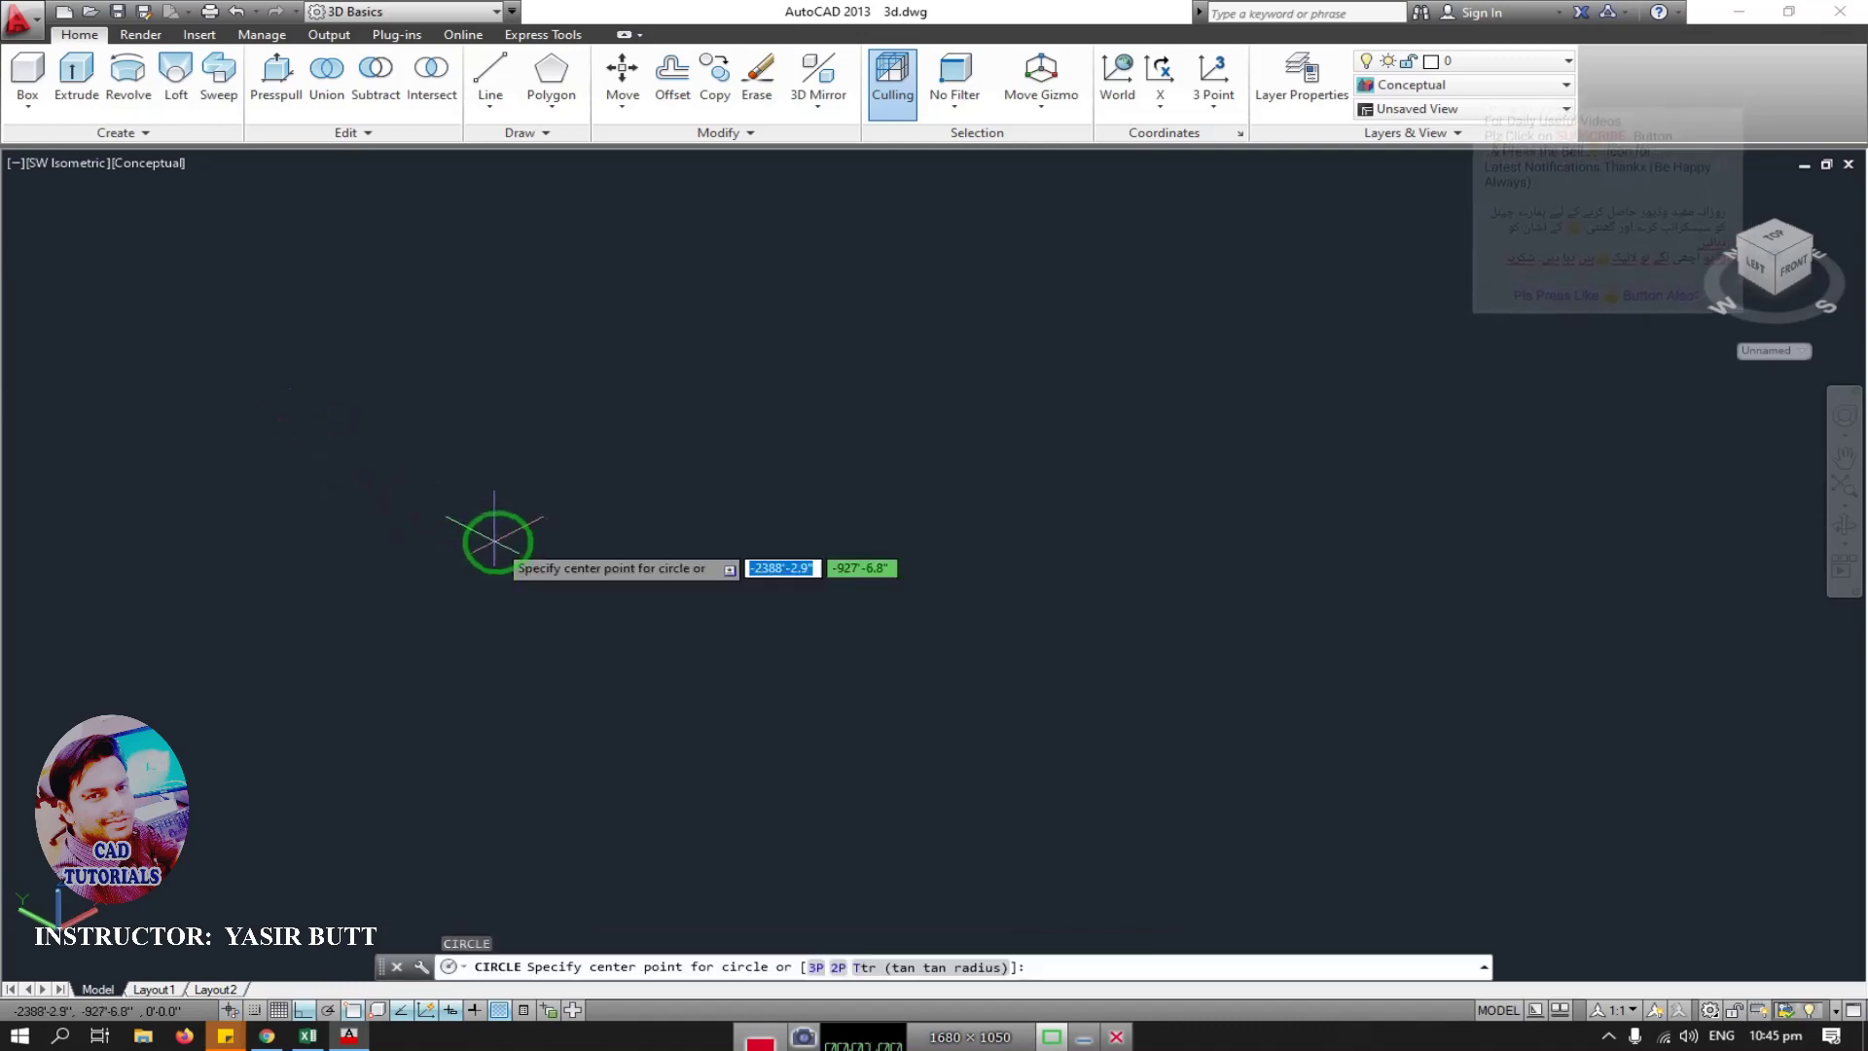
left_click(601, 581)
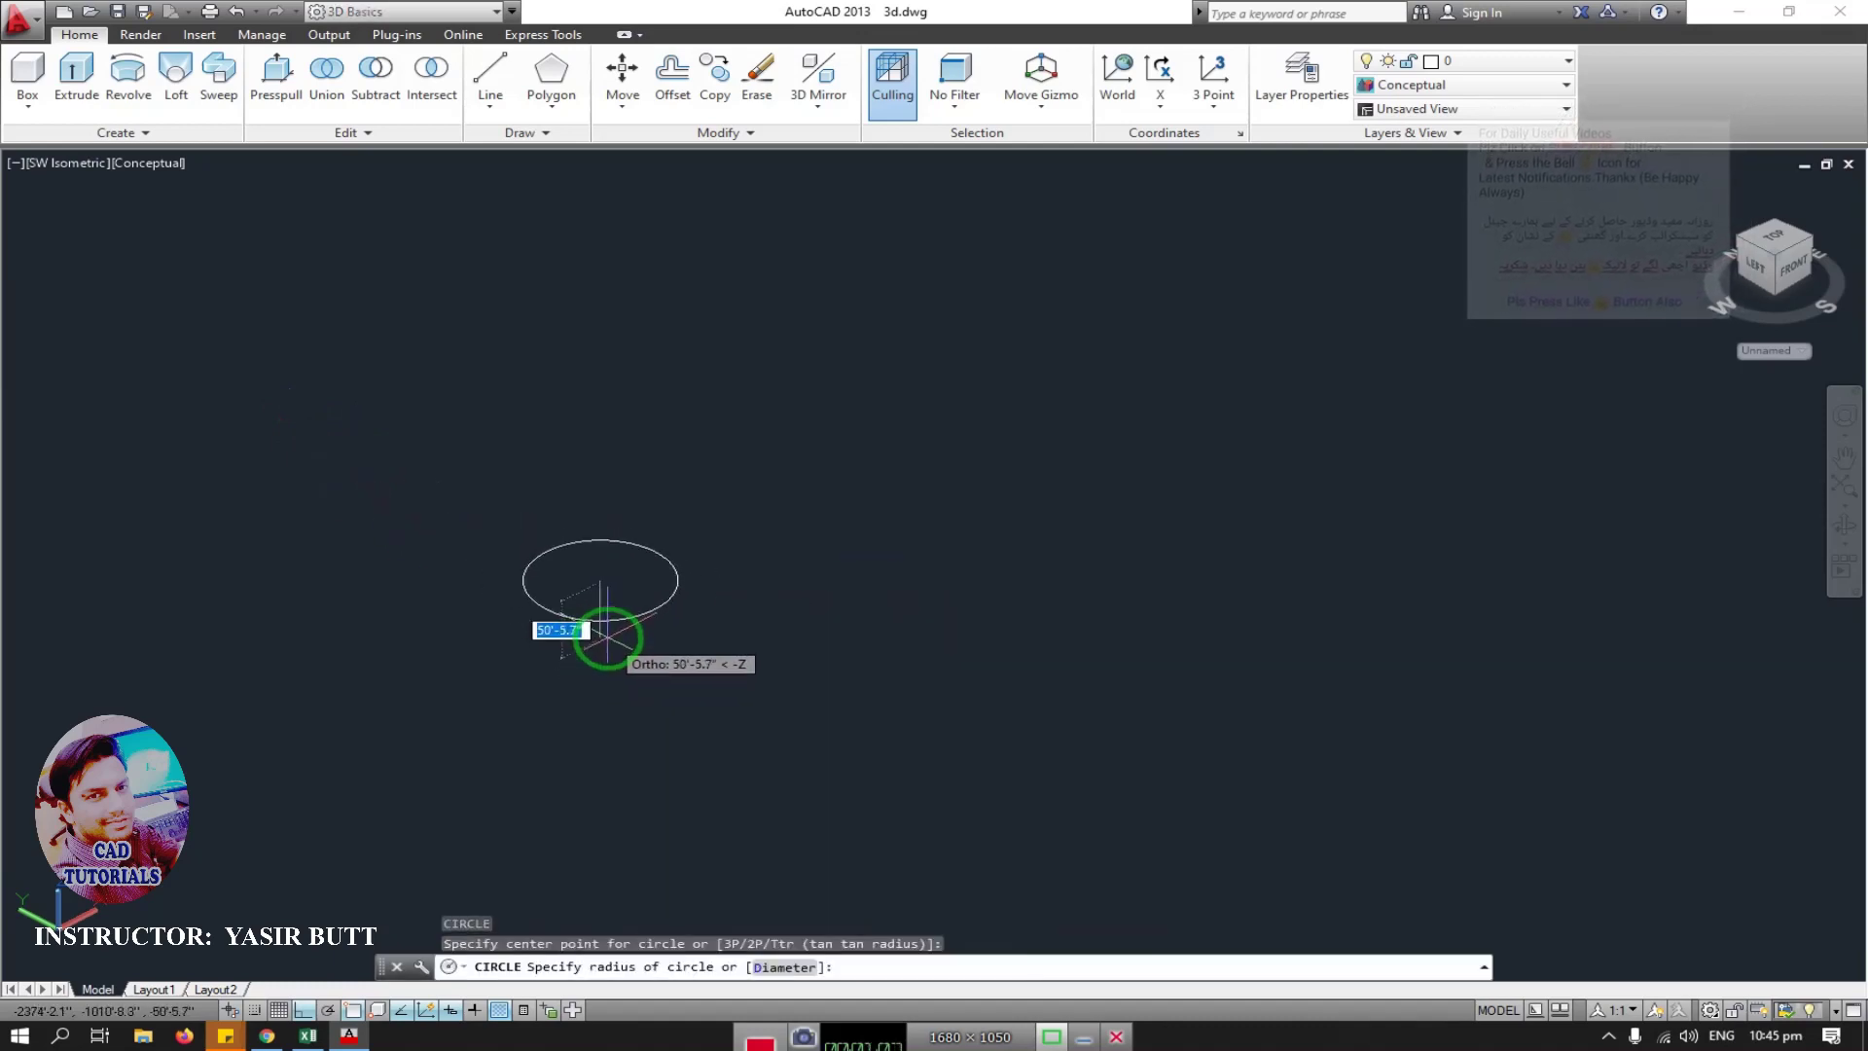
left_click(606, 637)
scroll(596, 571, "up", 2)
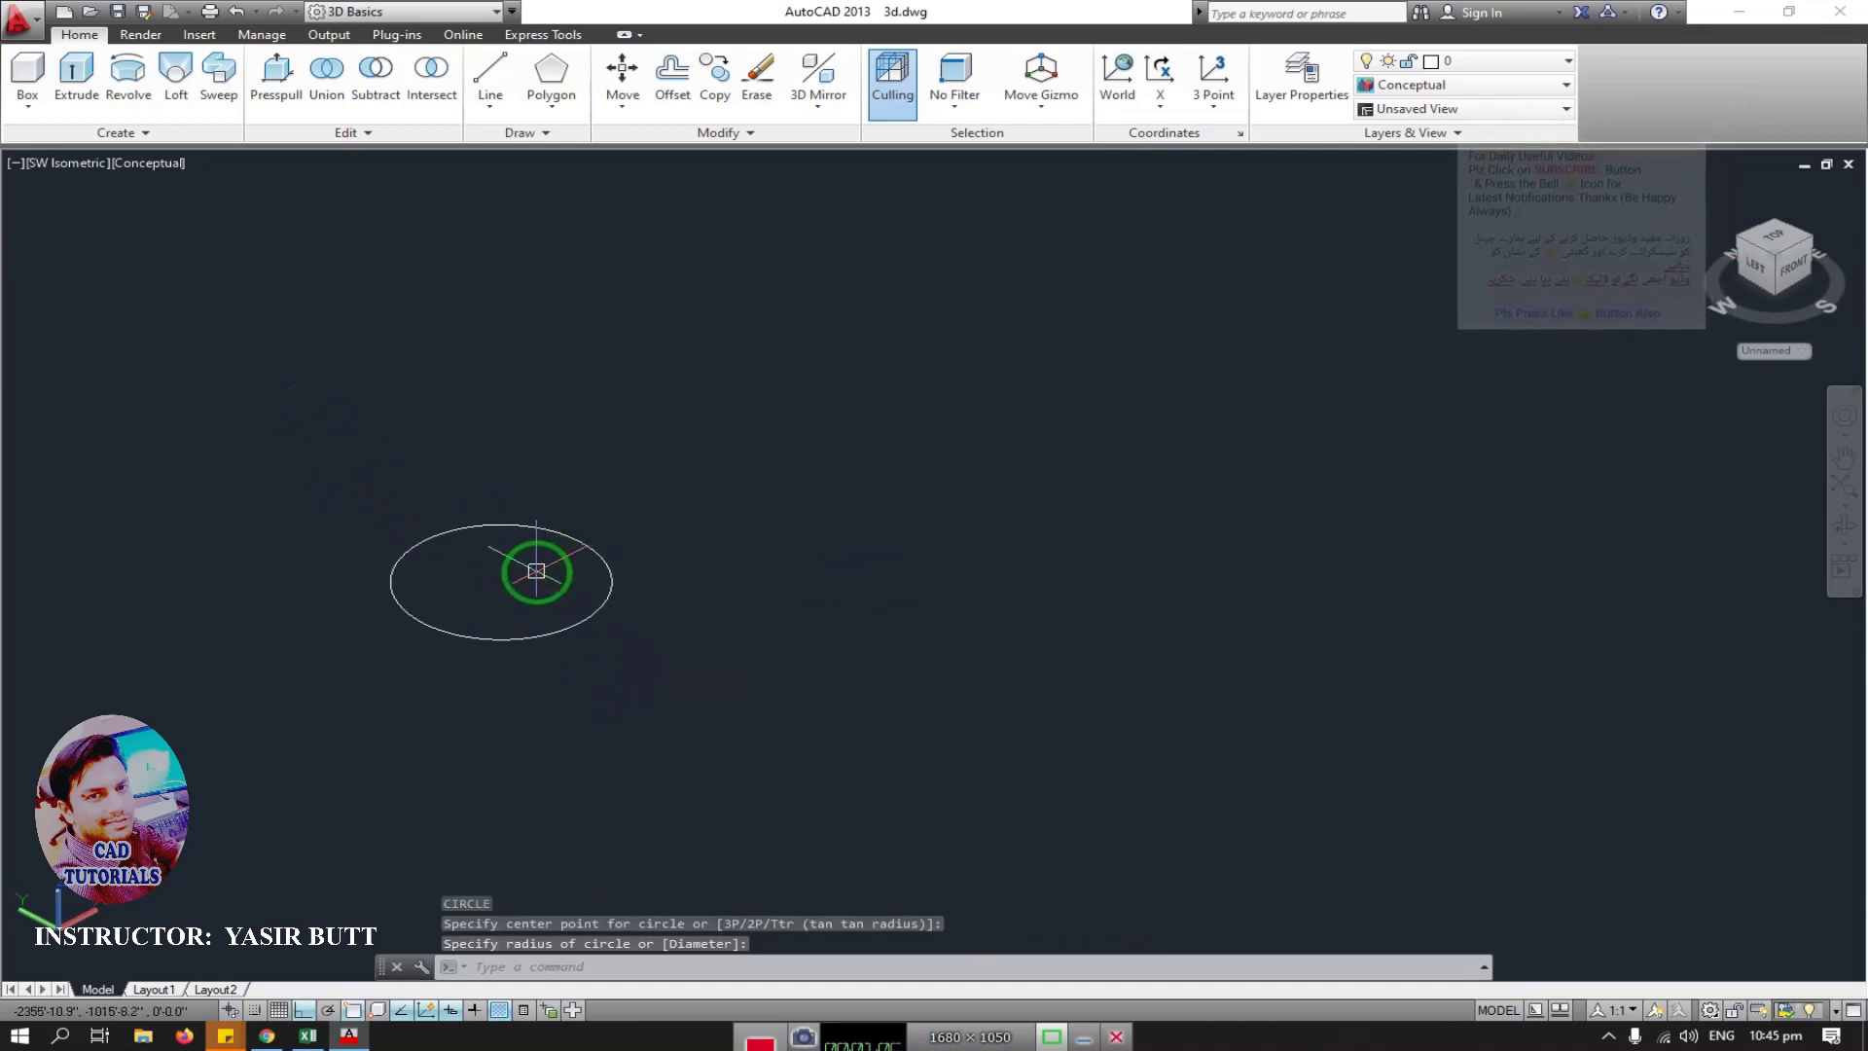
Draw a small circle at the large circle's centre and select it.
key("space")
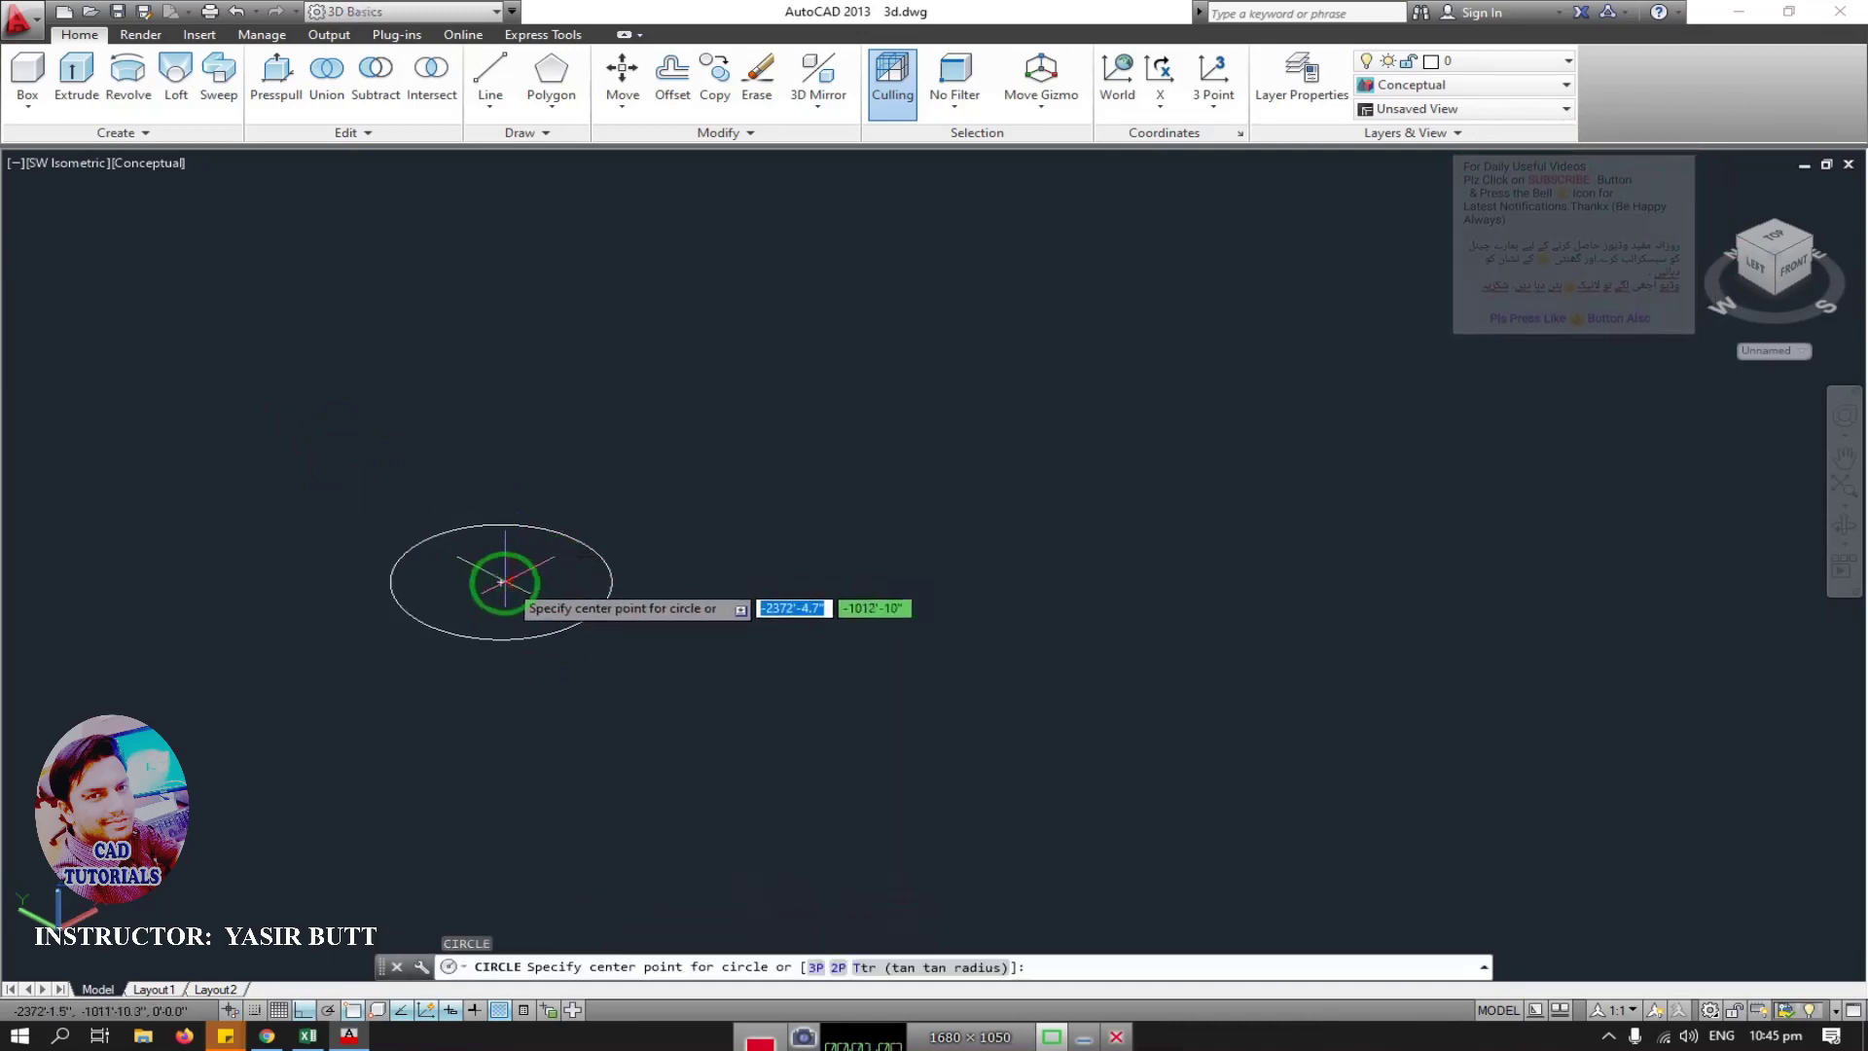
left_click(502, 581)
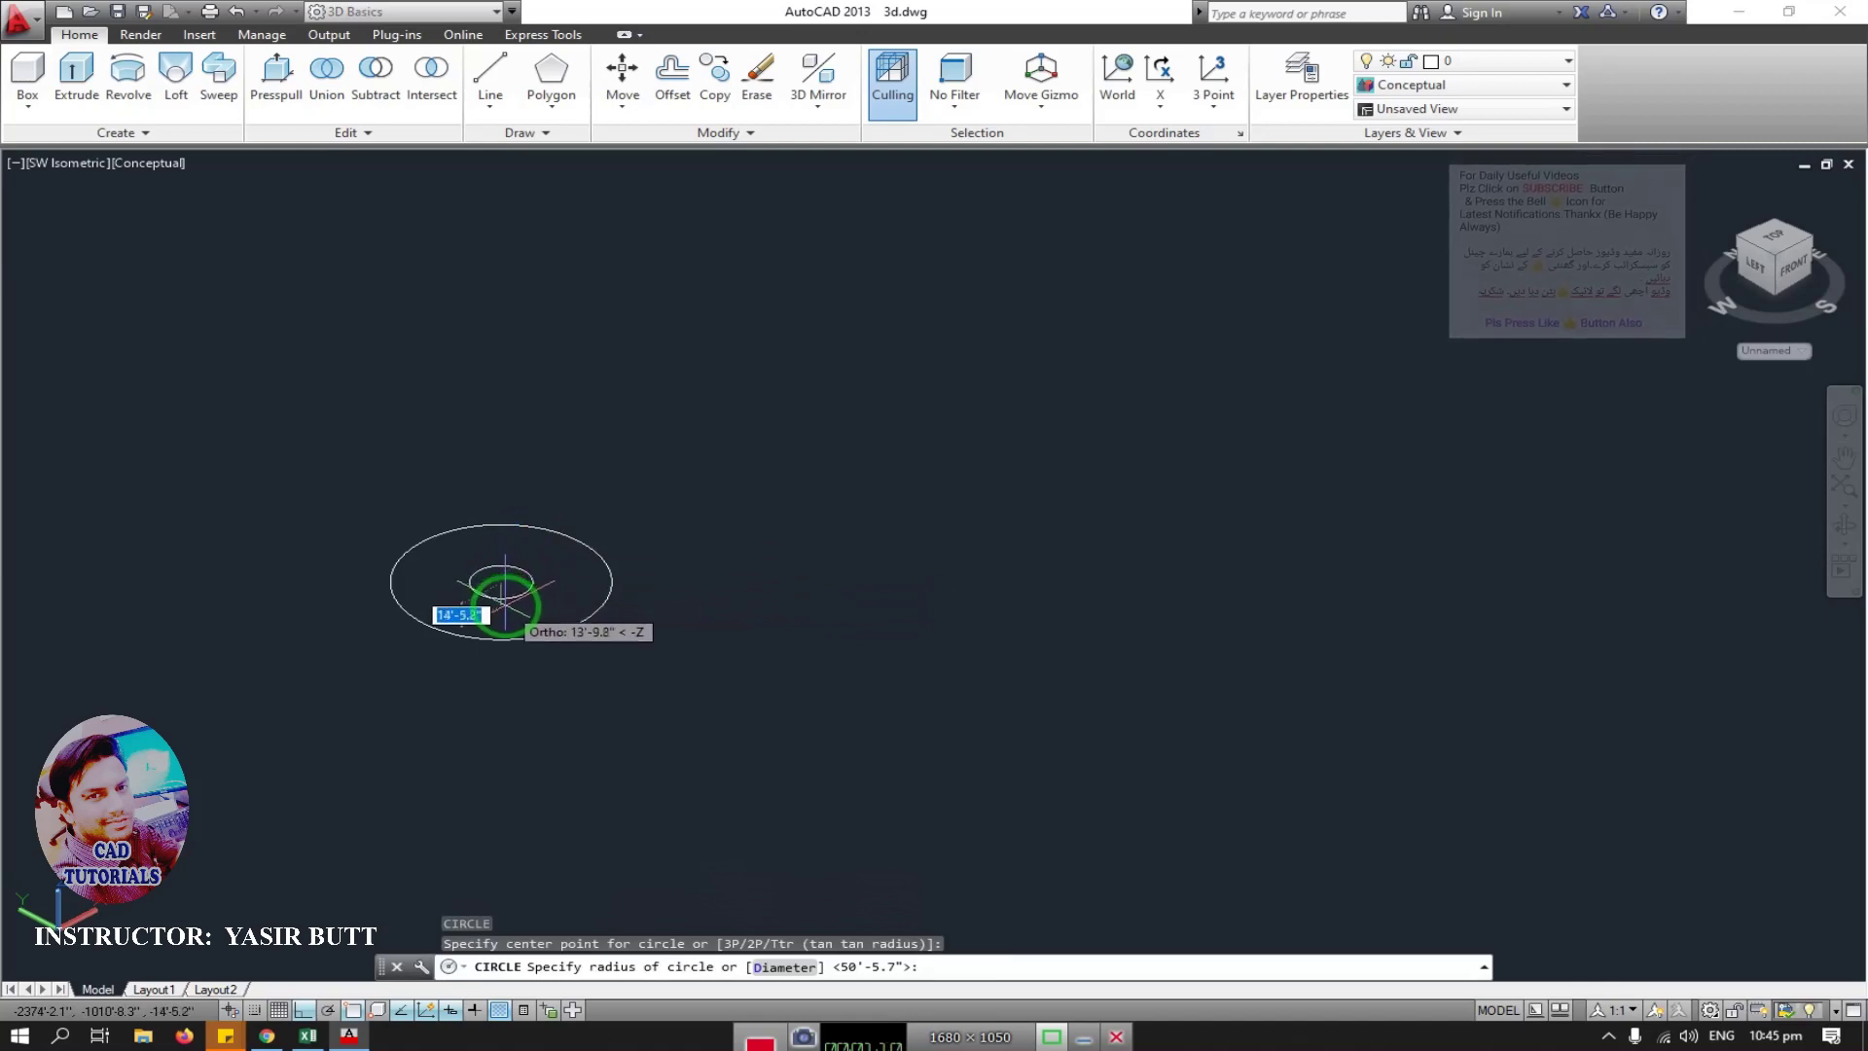
left_click(505, 605)
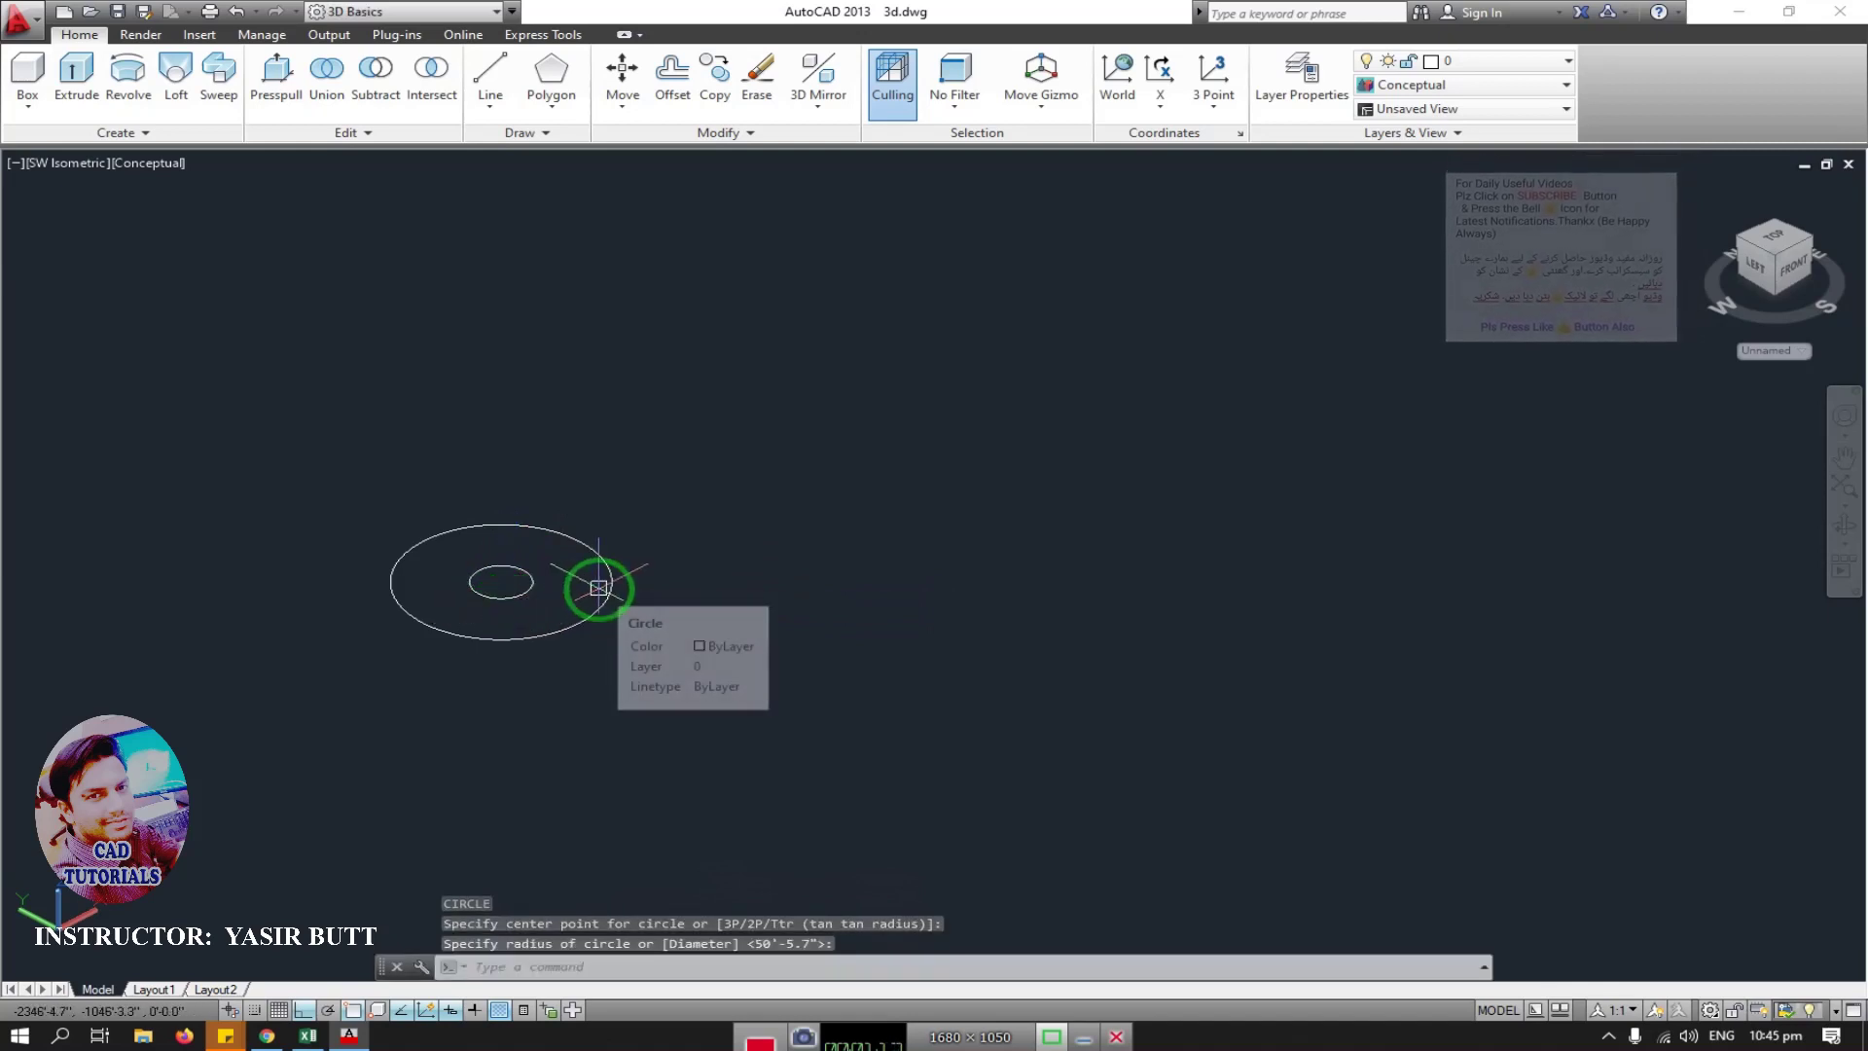
left_click(523, 594)
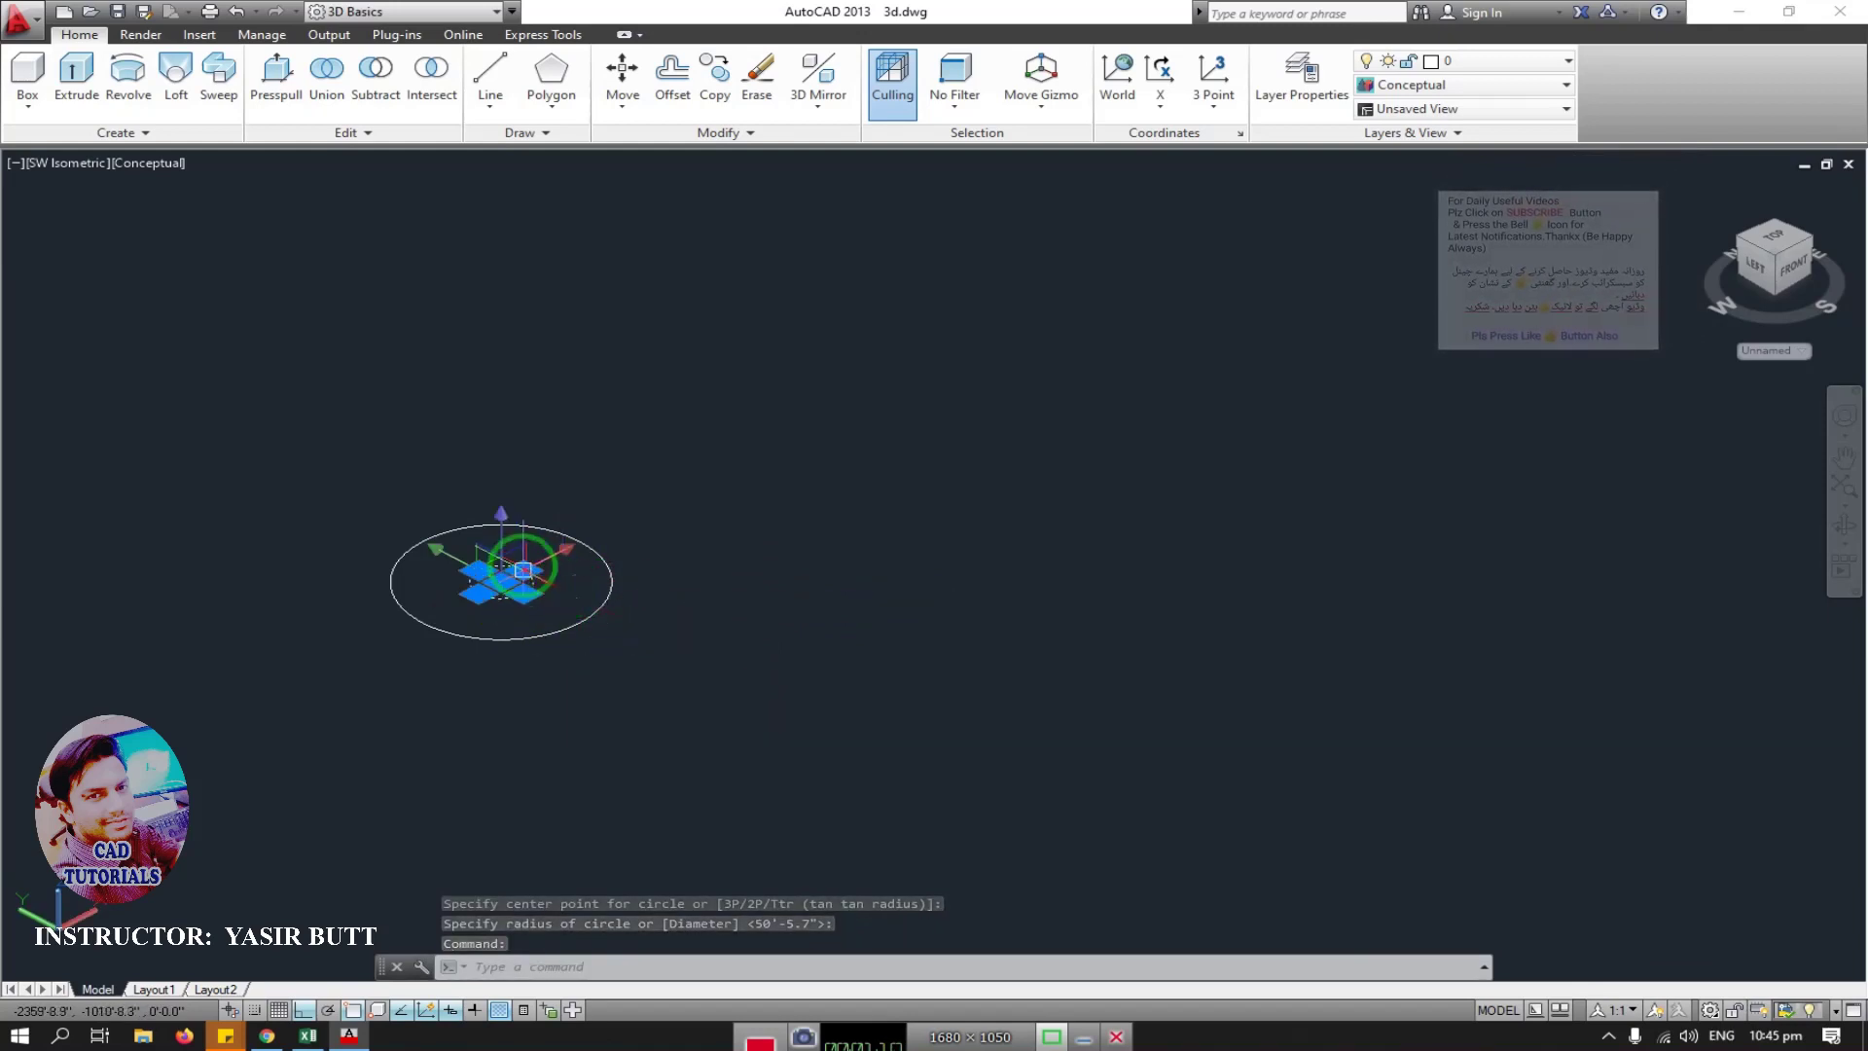
scroll(524, 574, "up", 4)
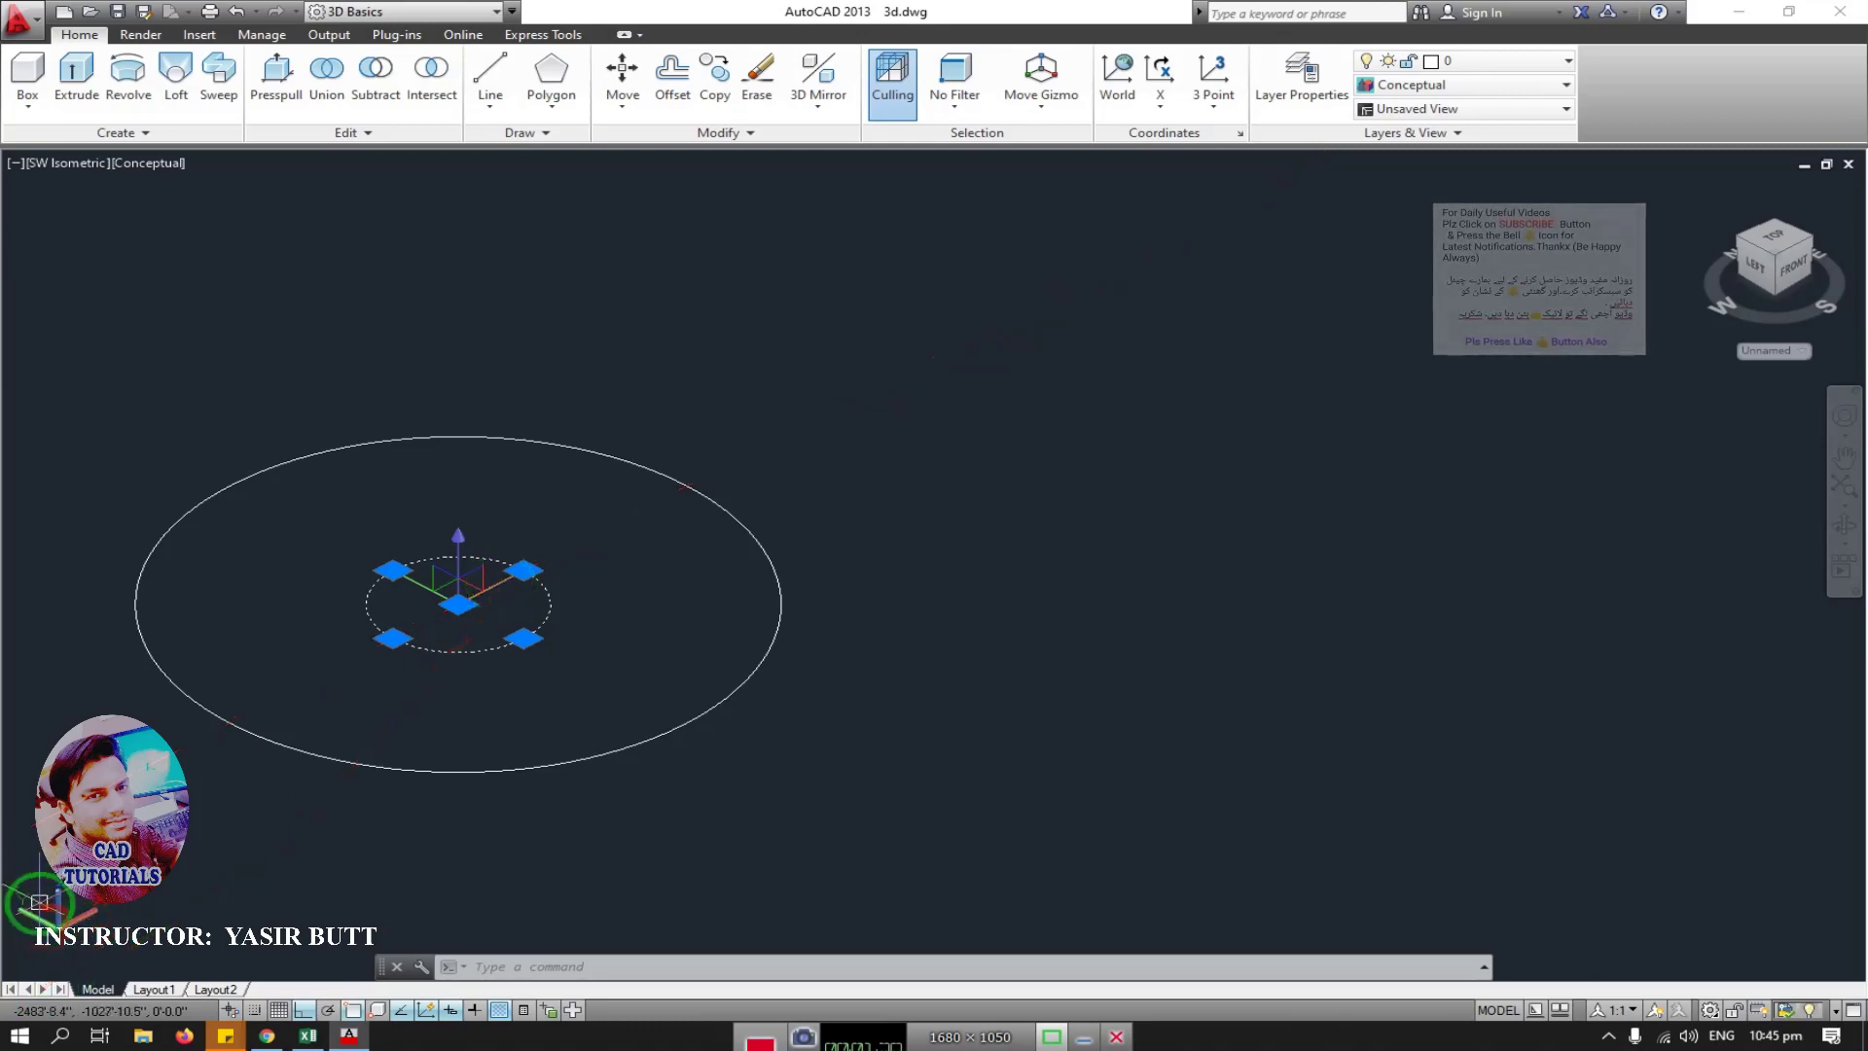
Stretch the small circle's centre grip straight up so it floats above the base circle.
left_click(52, 905)
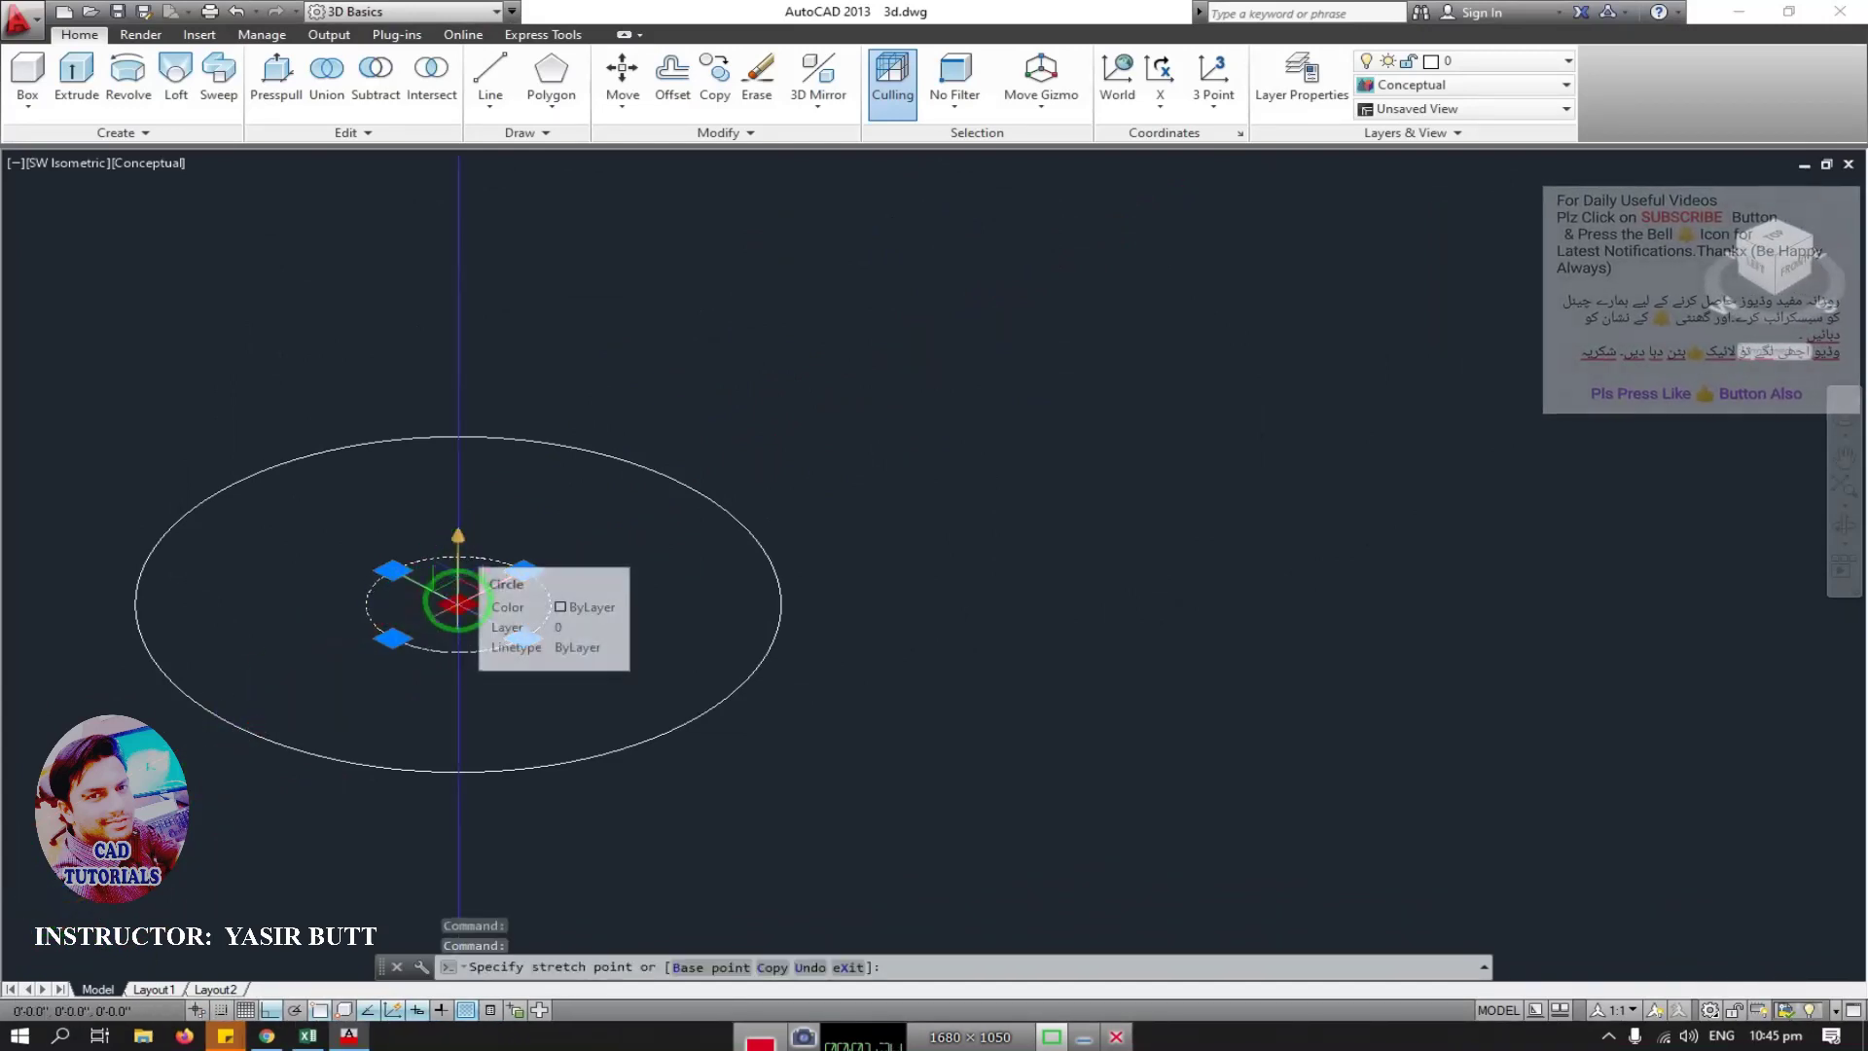
left_click(458, 605)
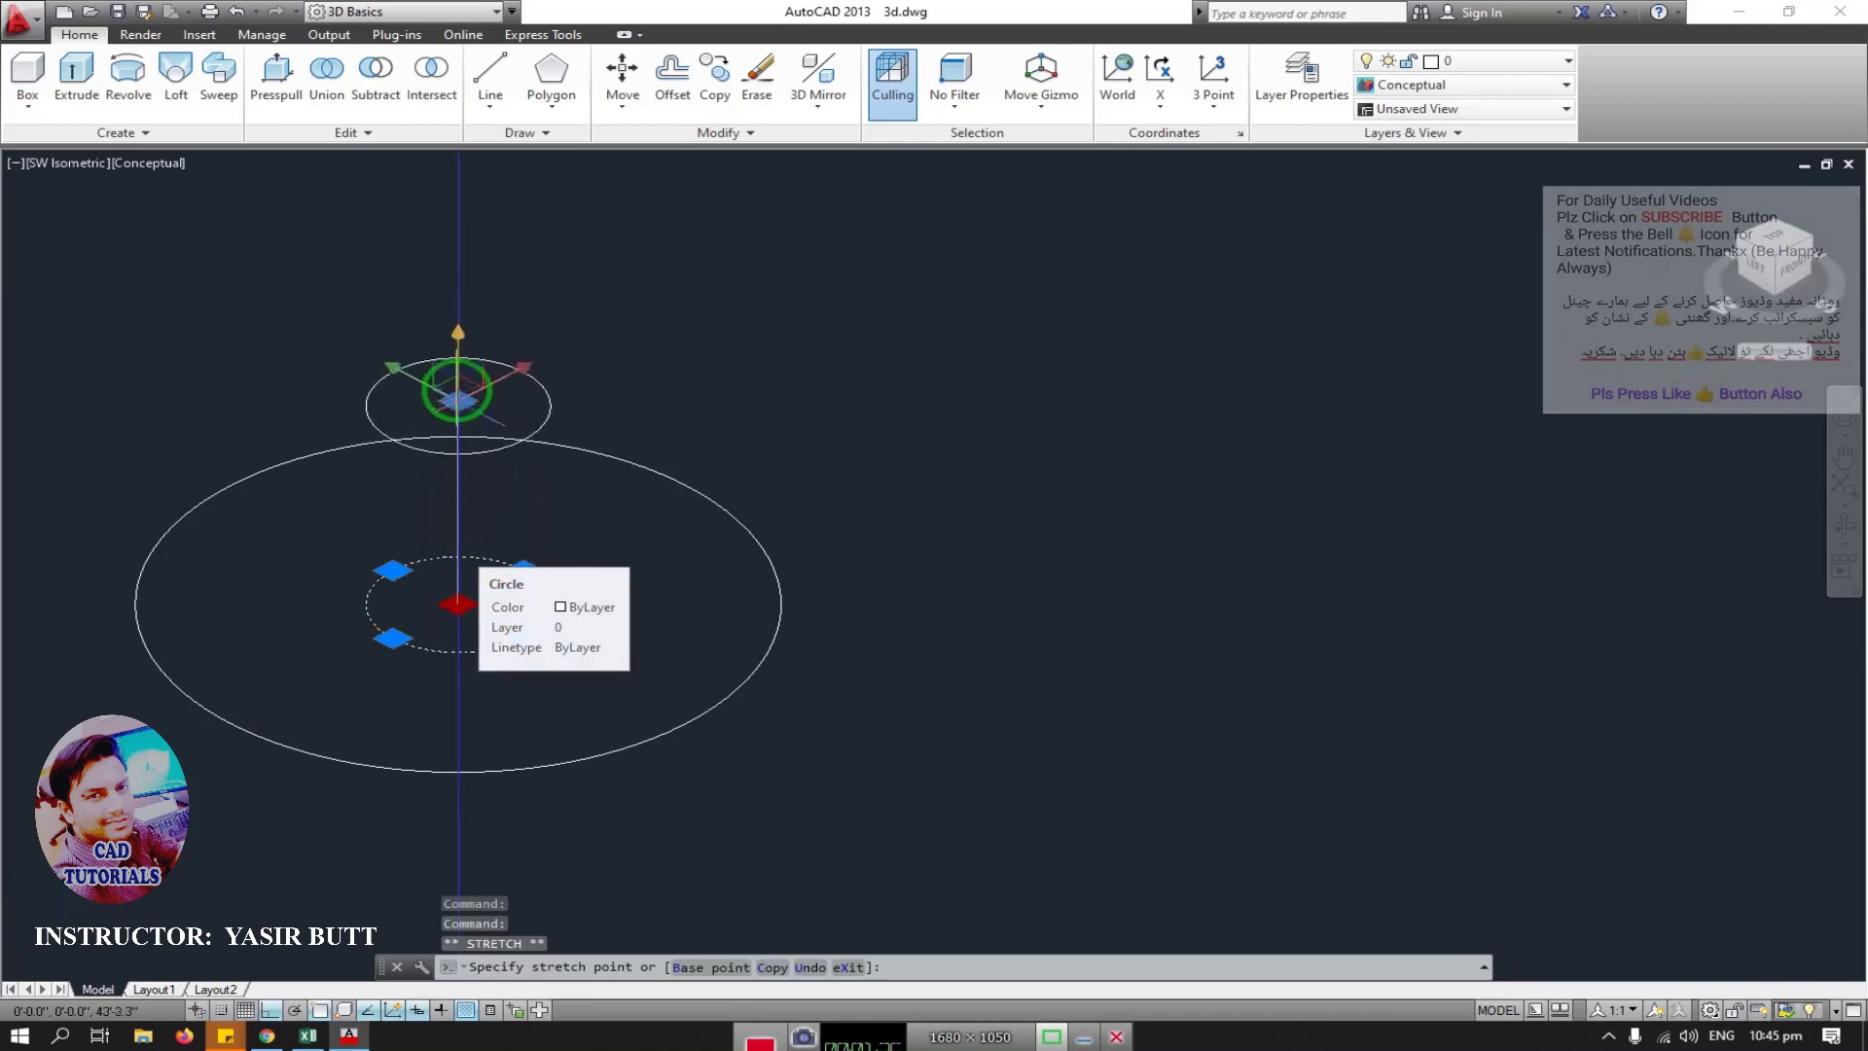
left_click(454, 326)
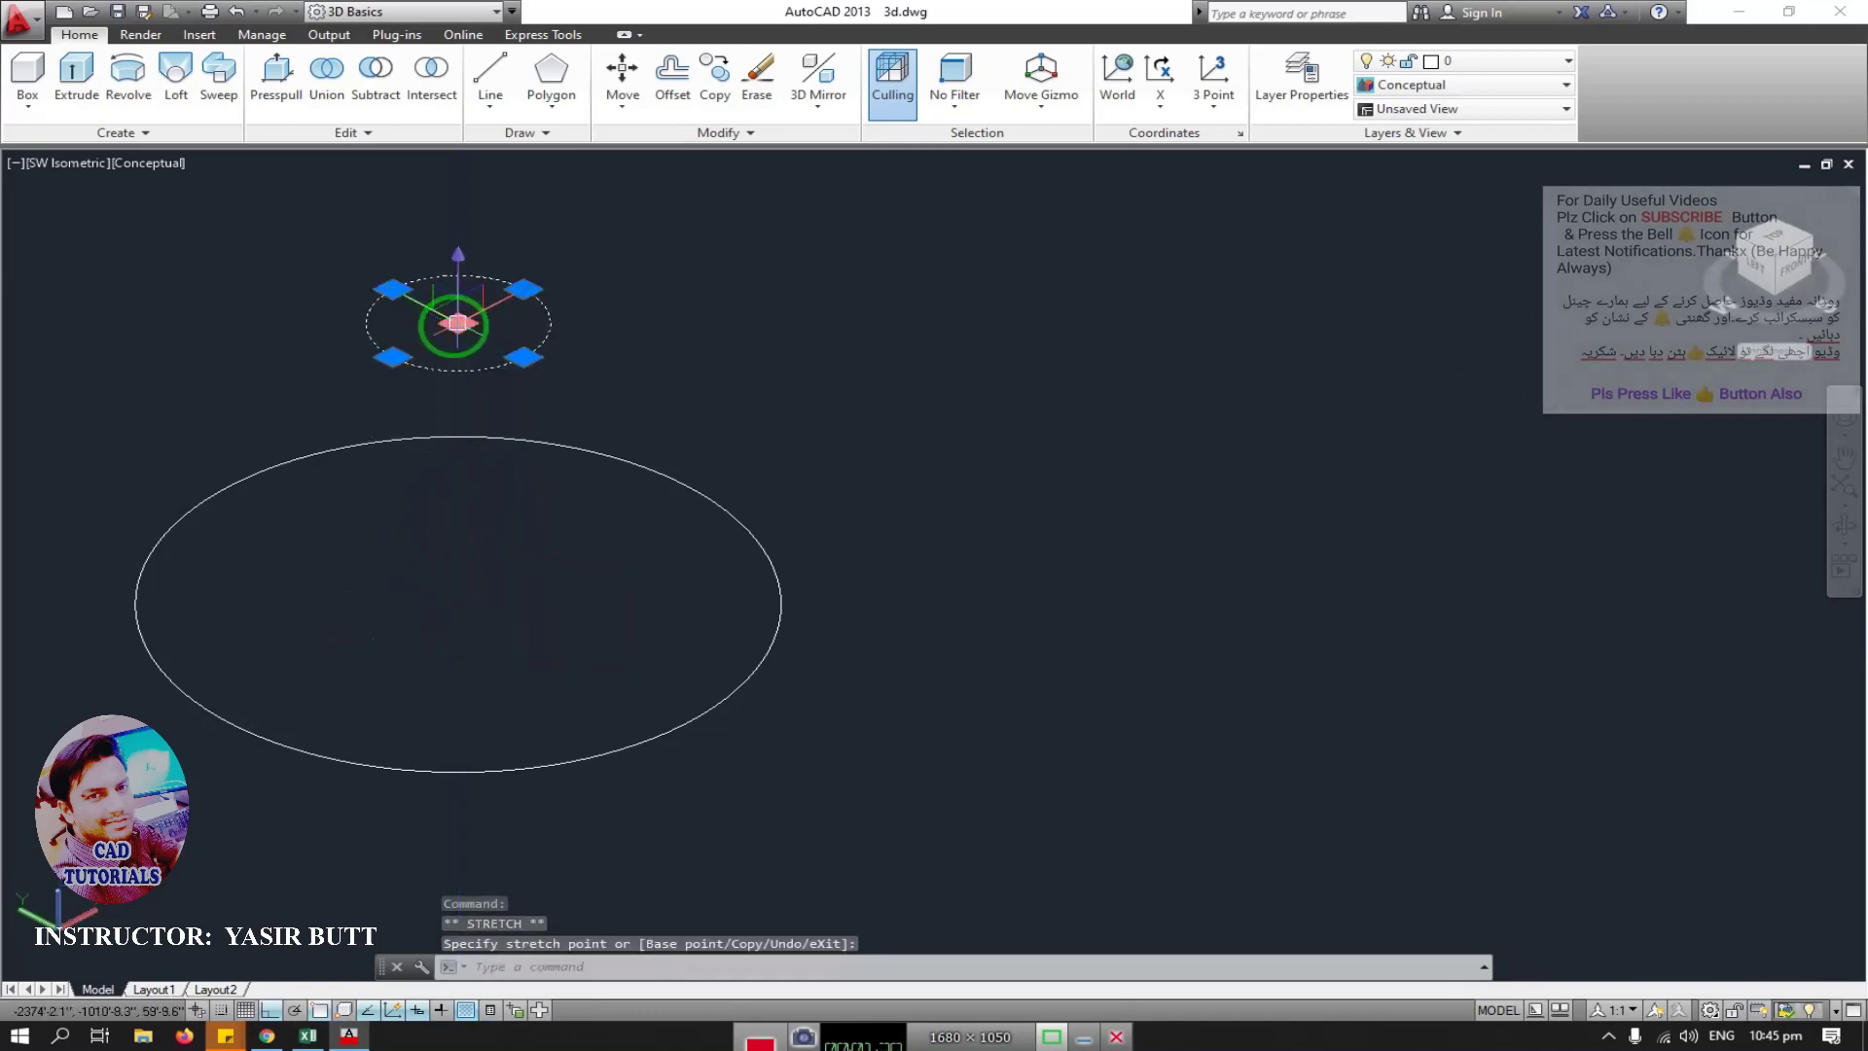
key("Escape")
key("Escape")
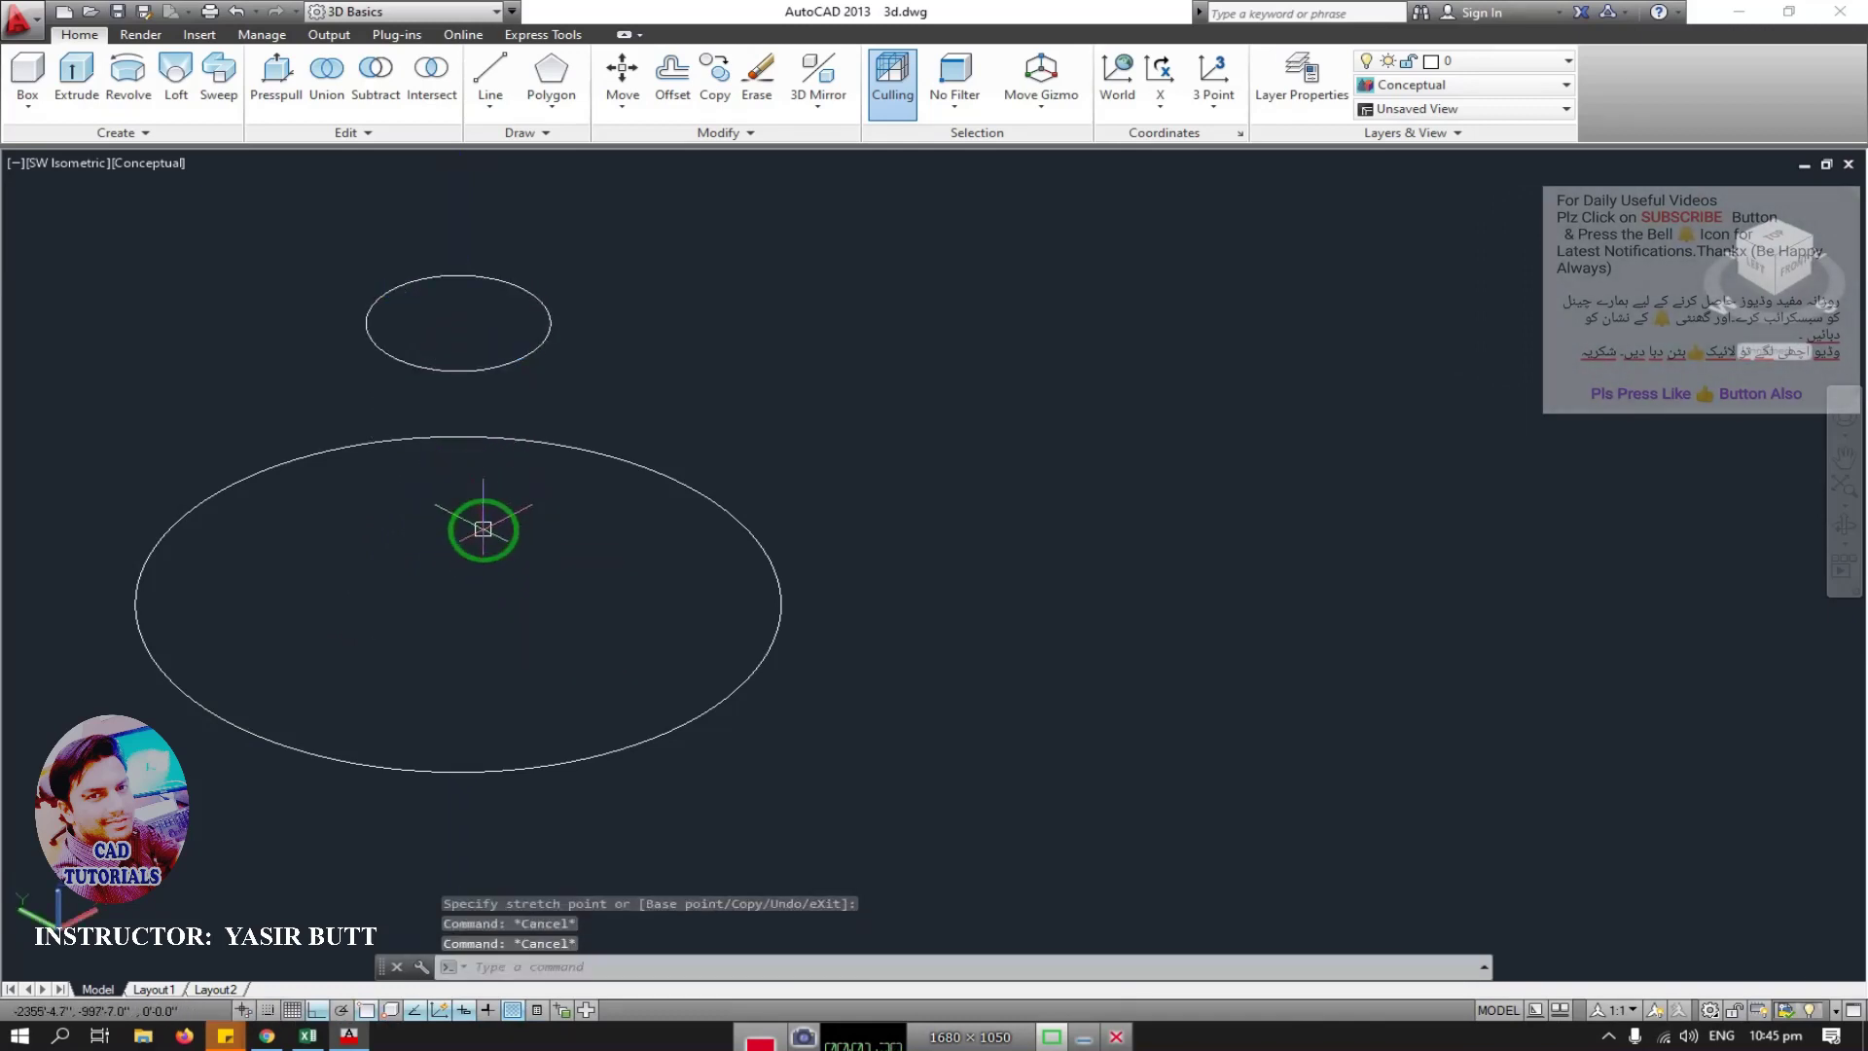
left_click_drag(478, 557, 538, 547)
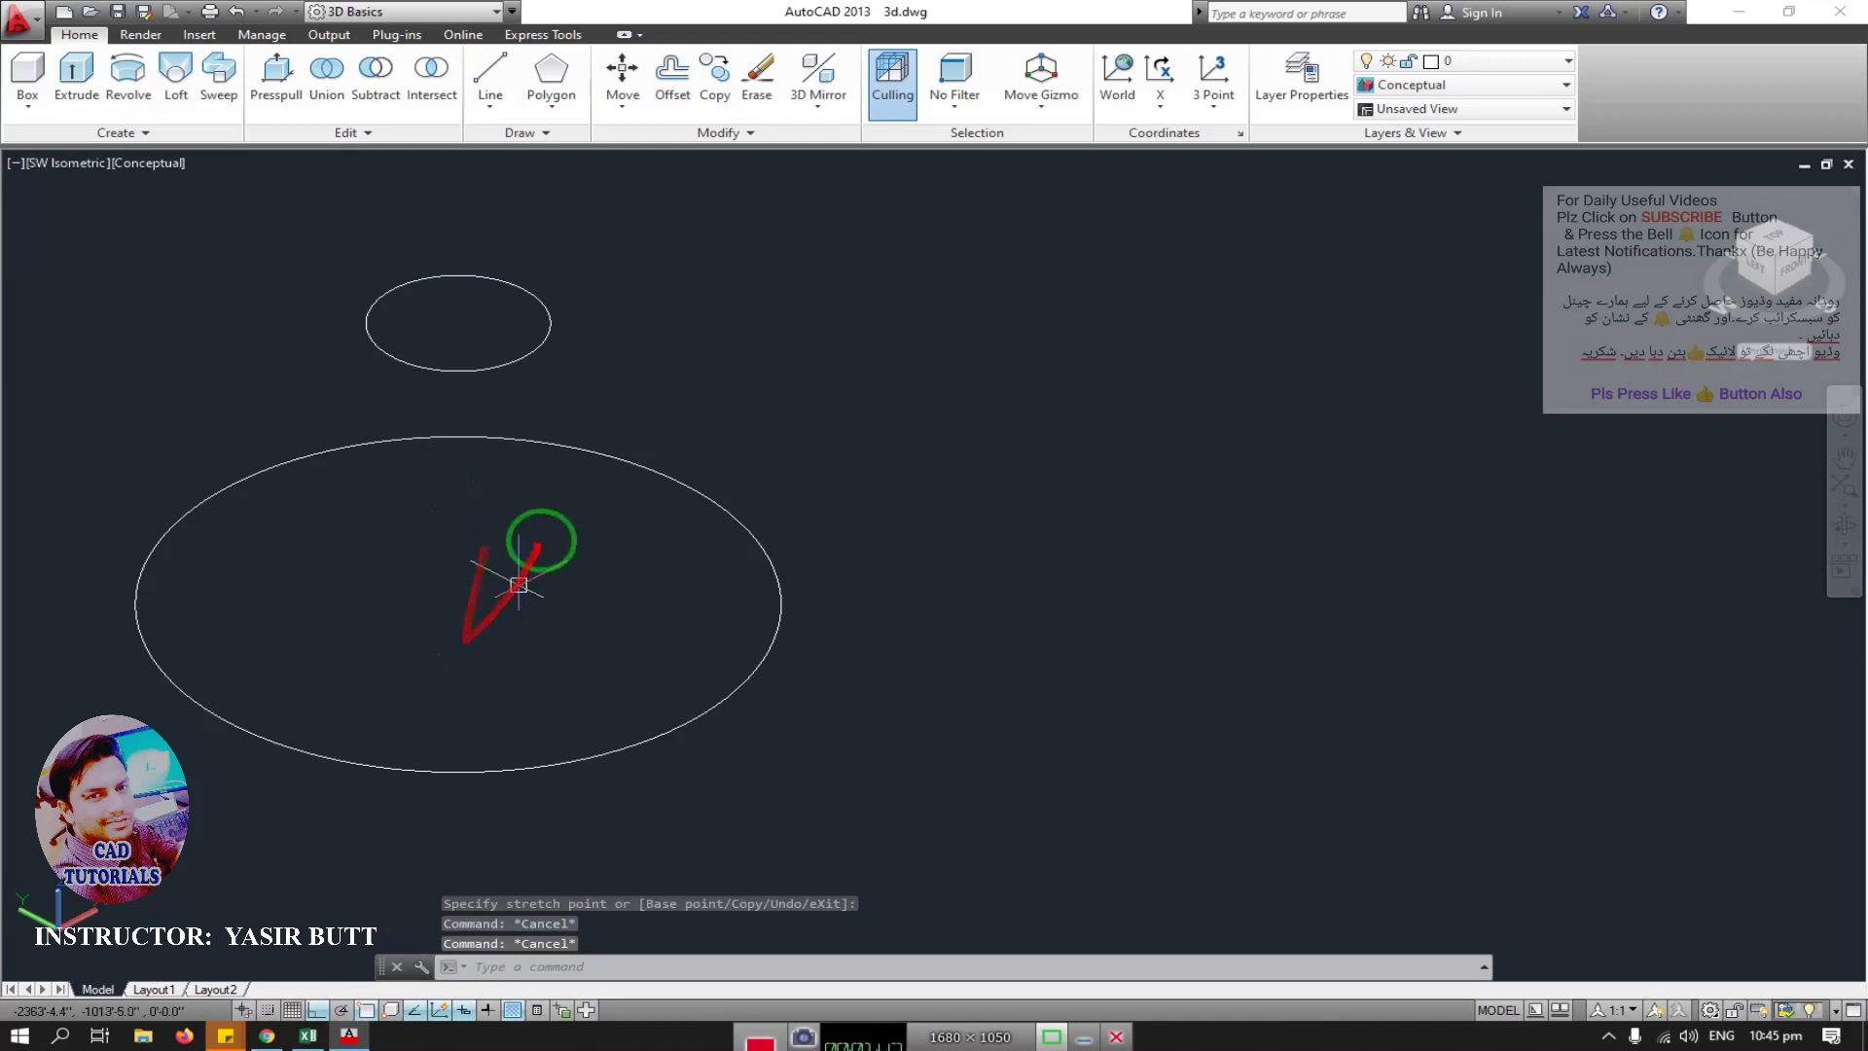
type("c")
key("Return")
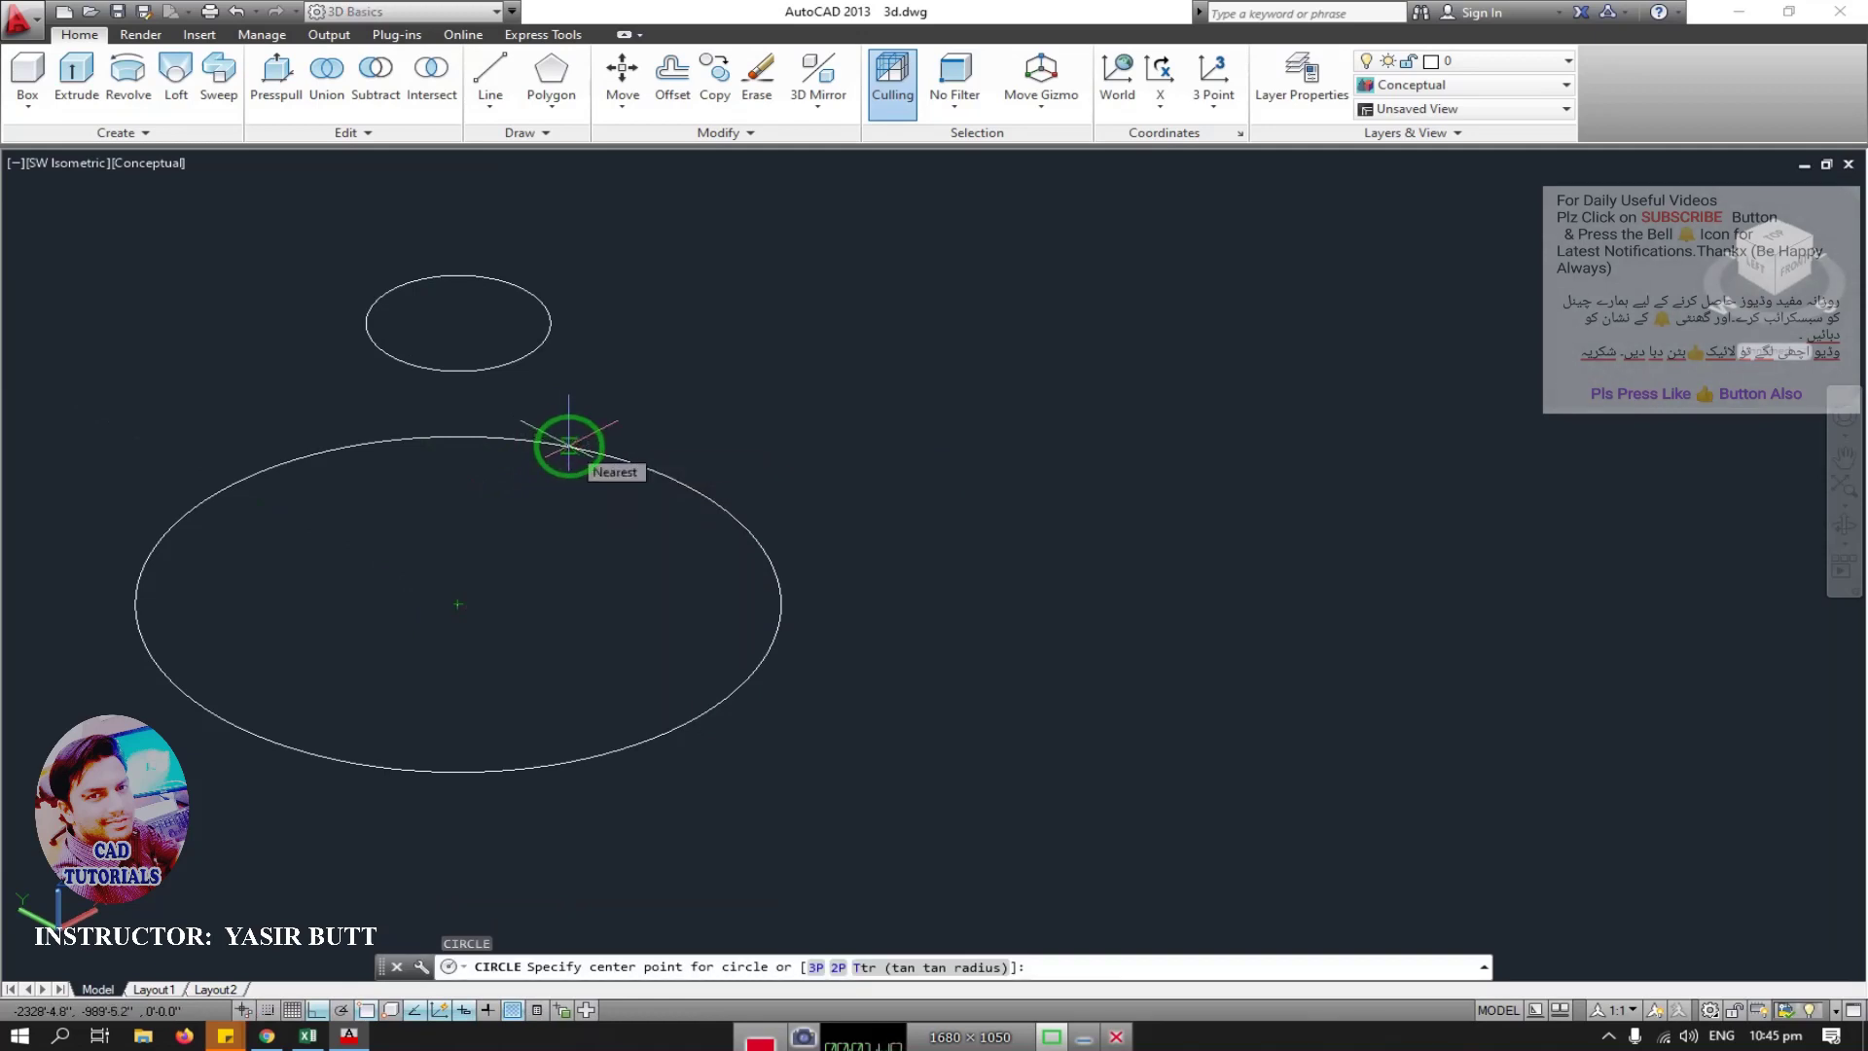
Draw a circle at the base centre, slightly smaller than the base circle.
left_click(458, 603)
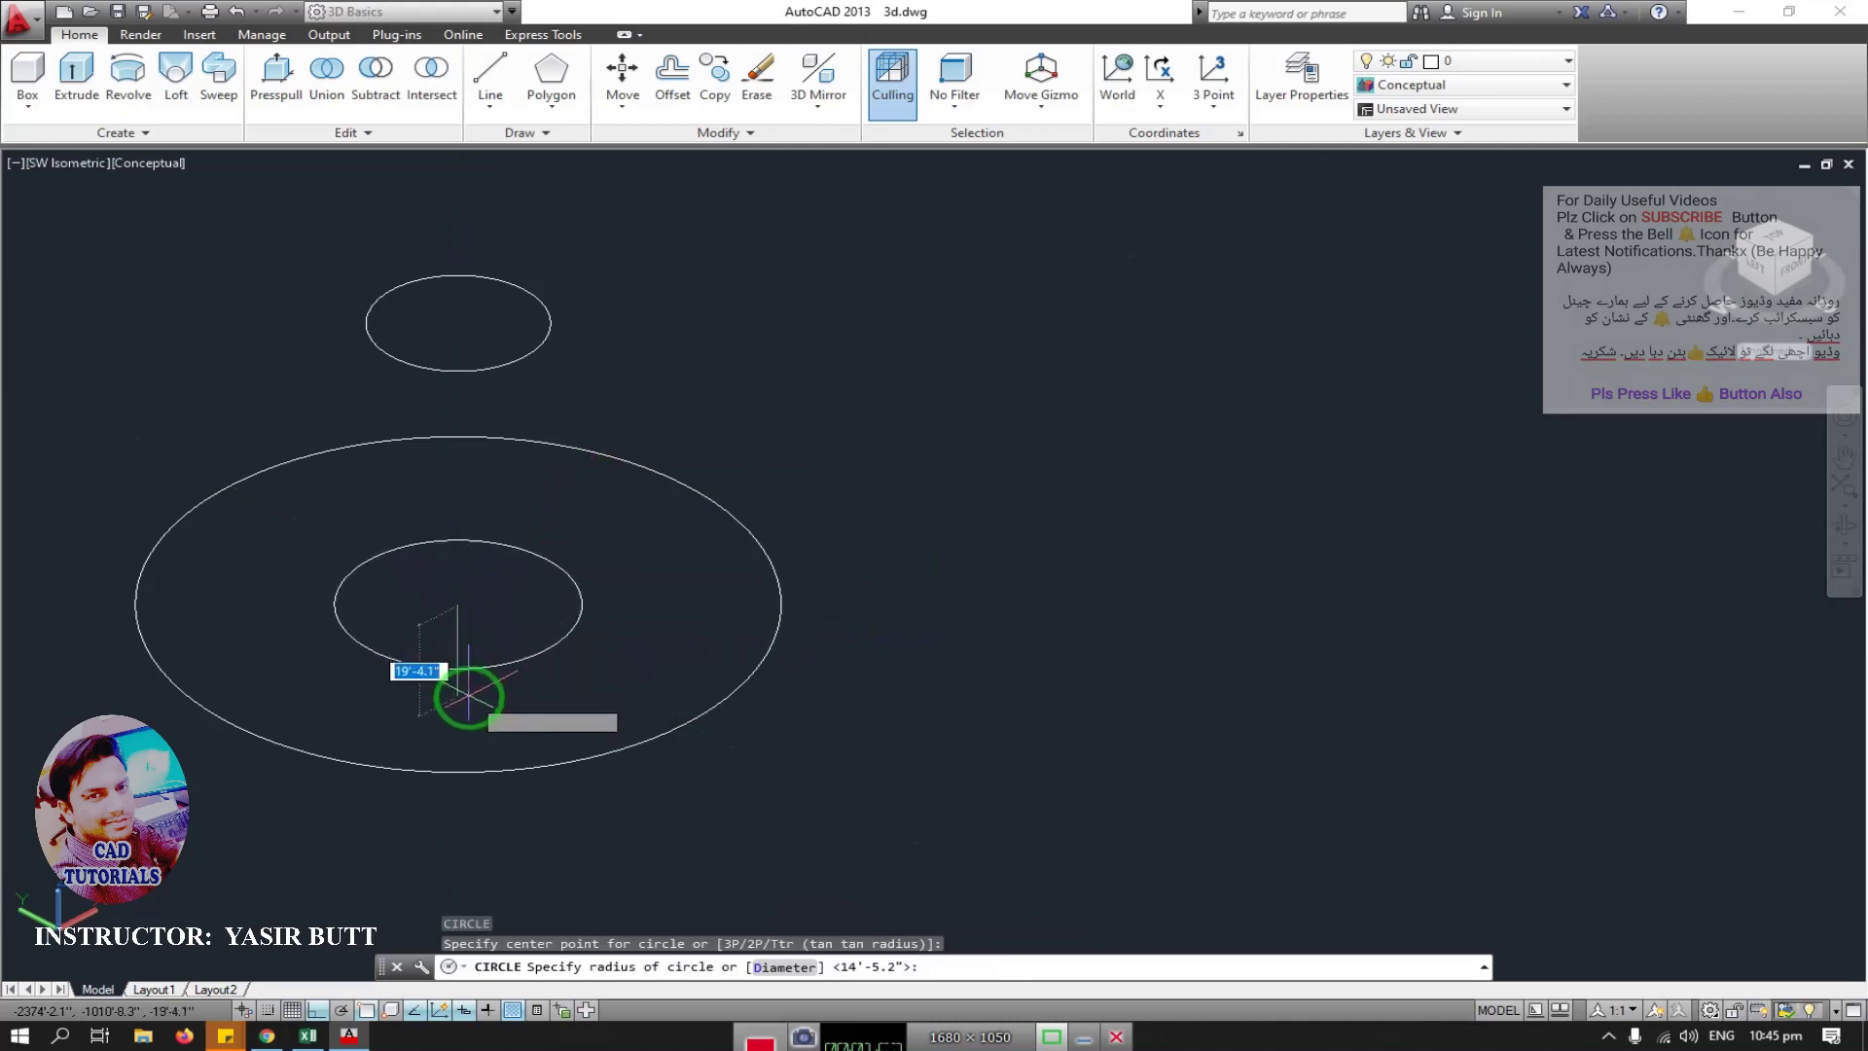
left_click(475, 773)
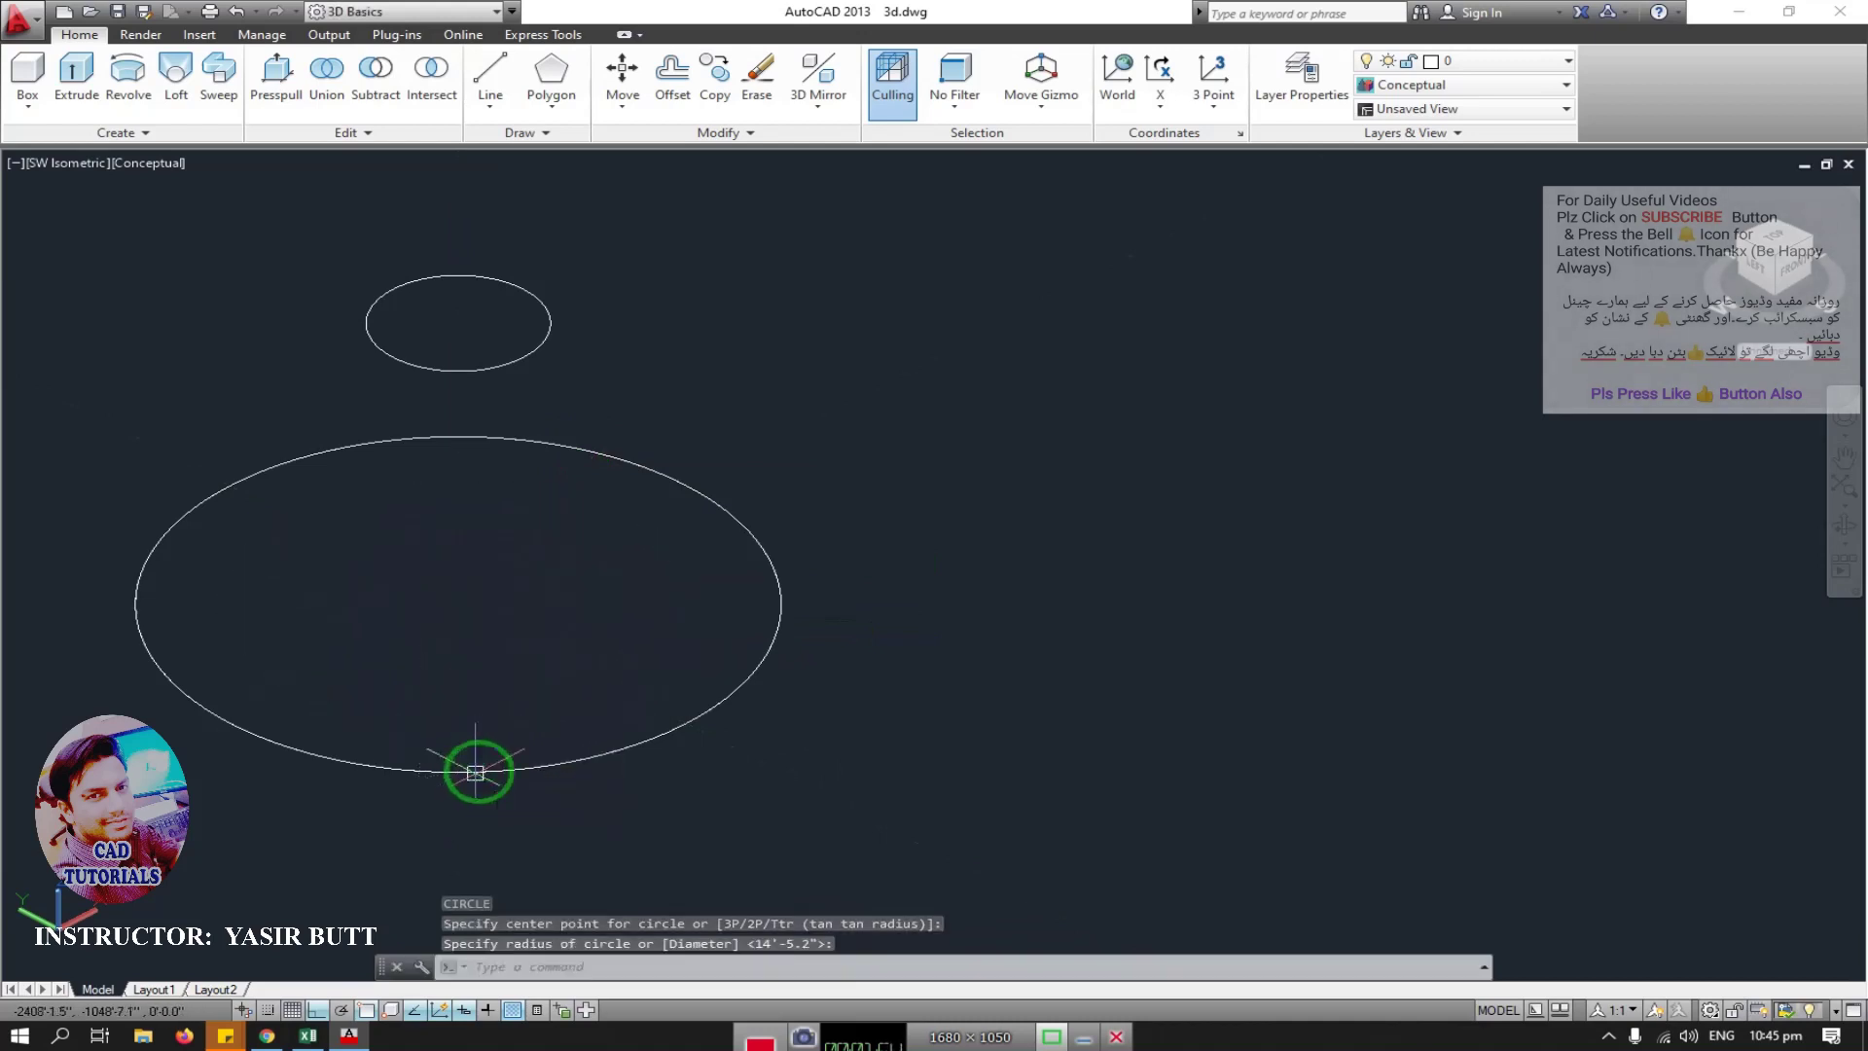
middle_click_drag(471, 681, 479, 601)
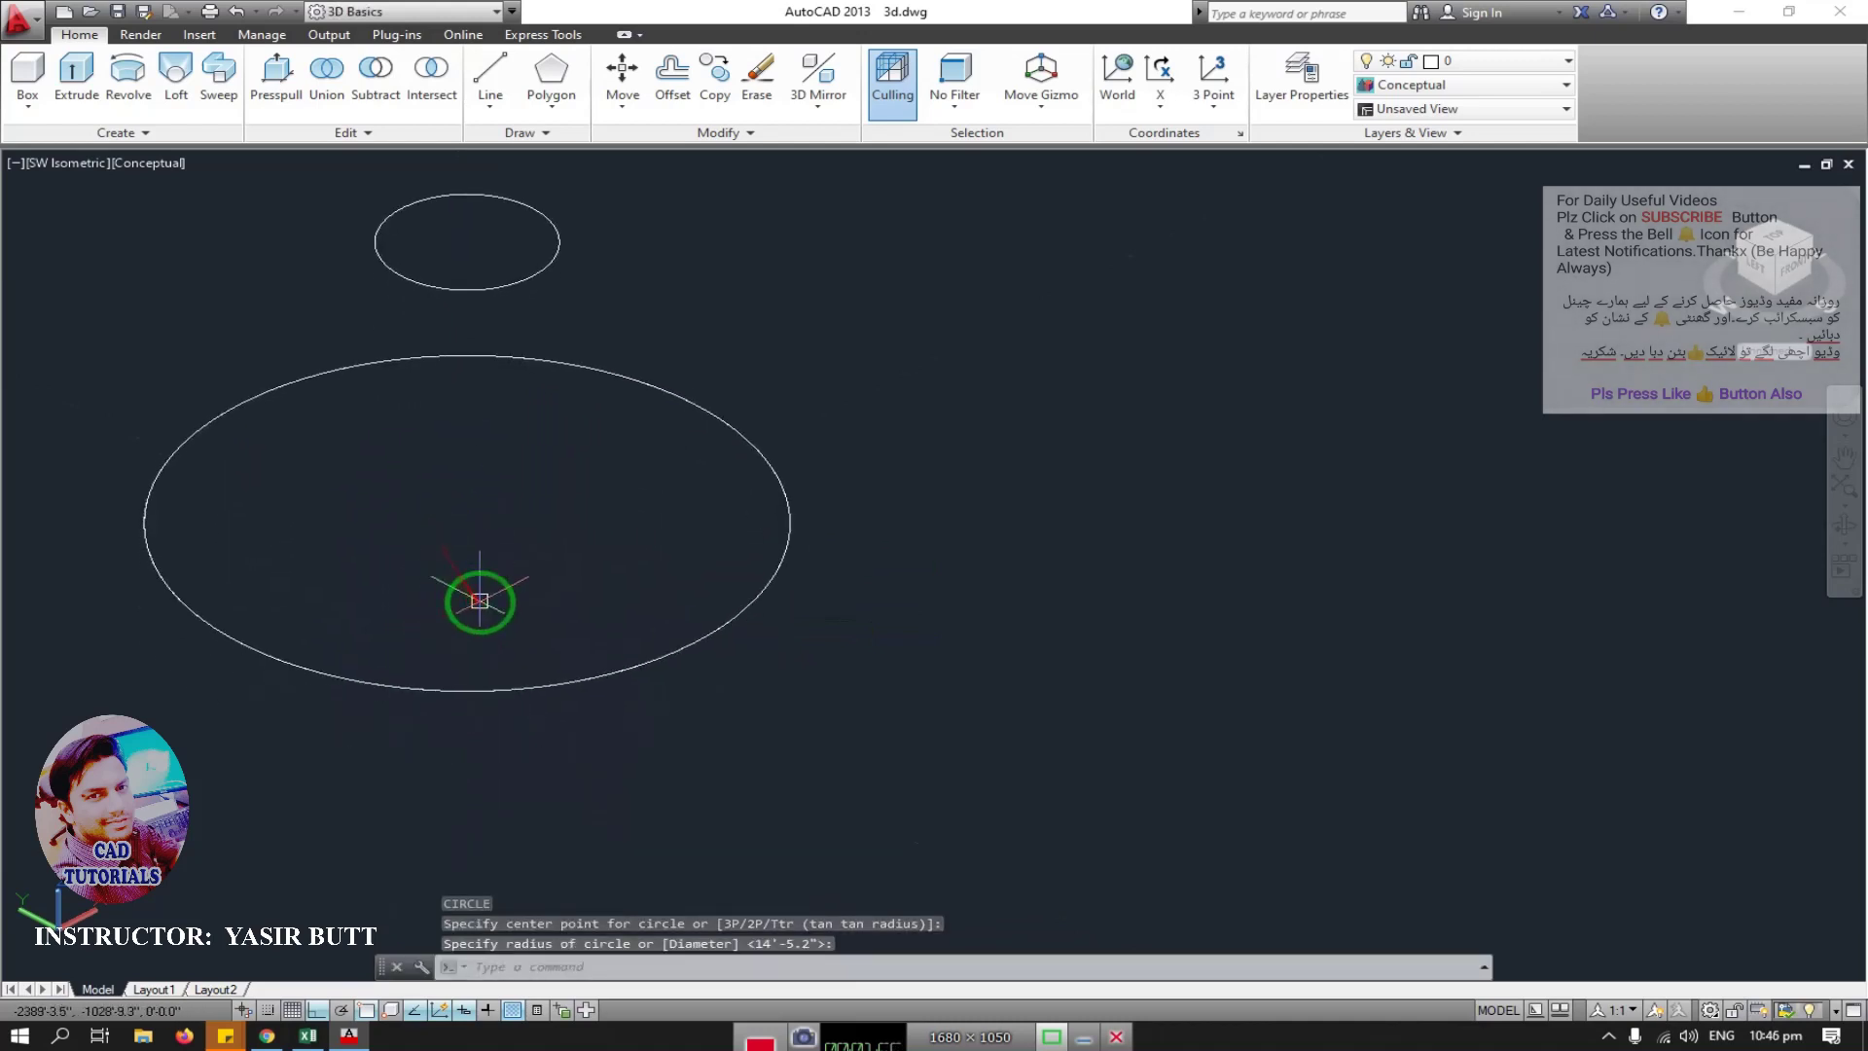
key("Return")
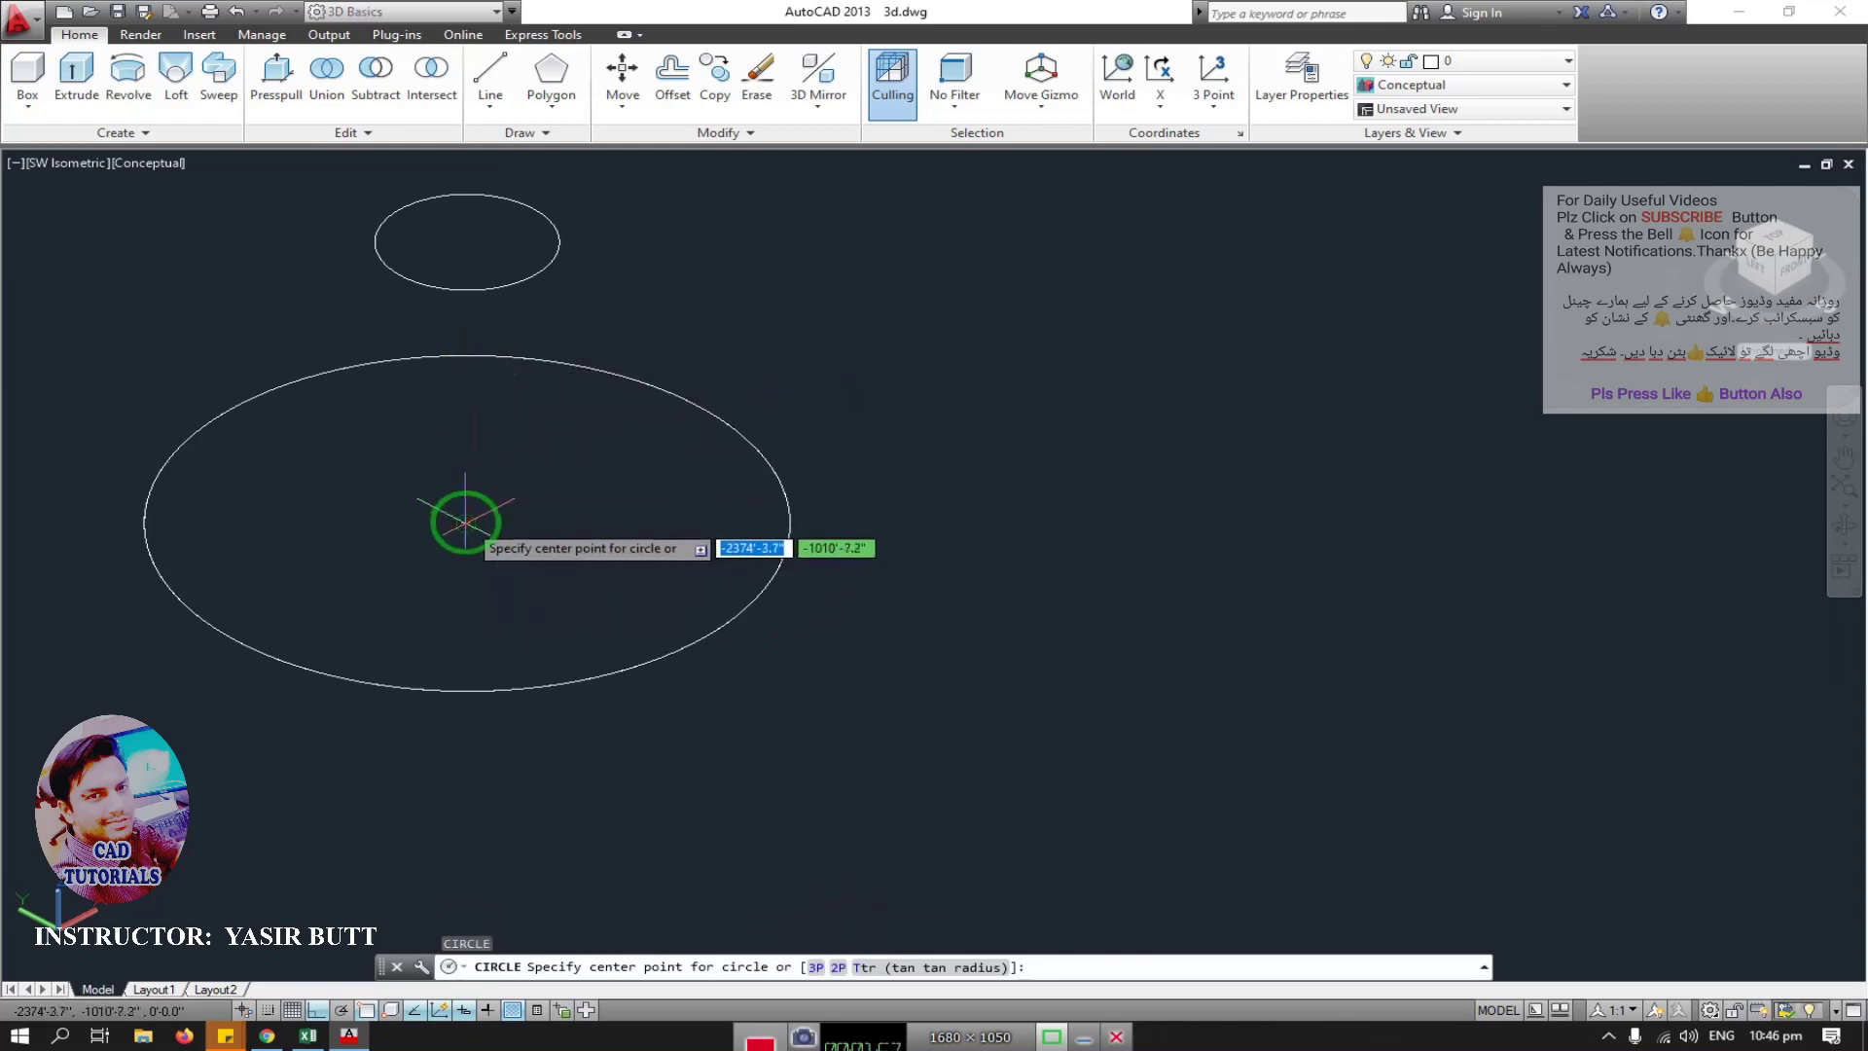
left_click(466, 522)
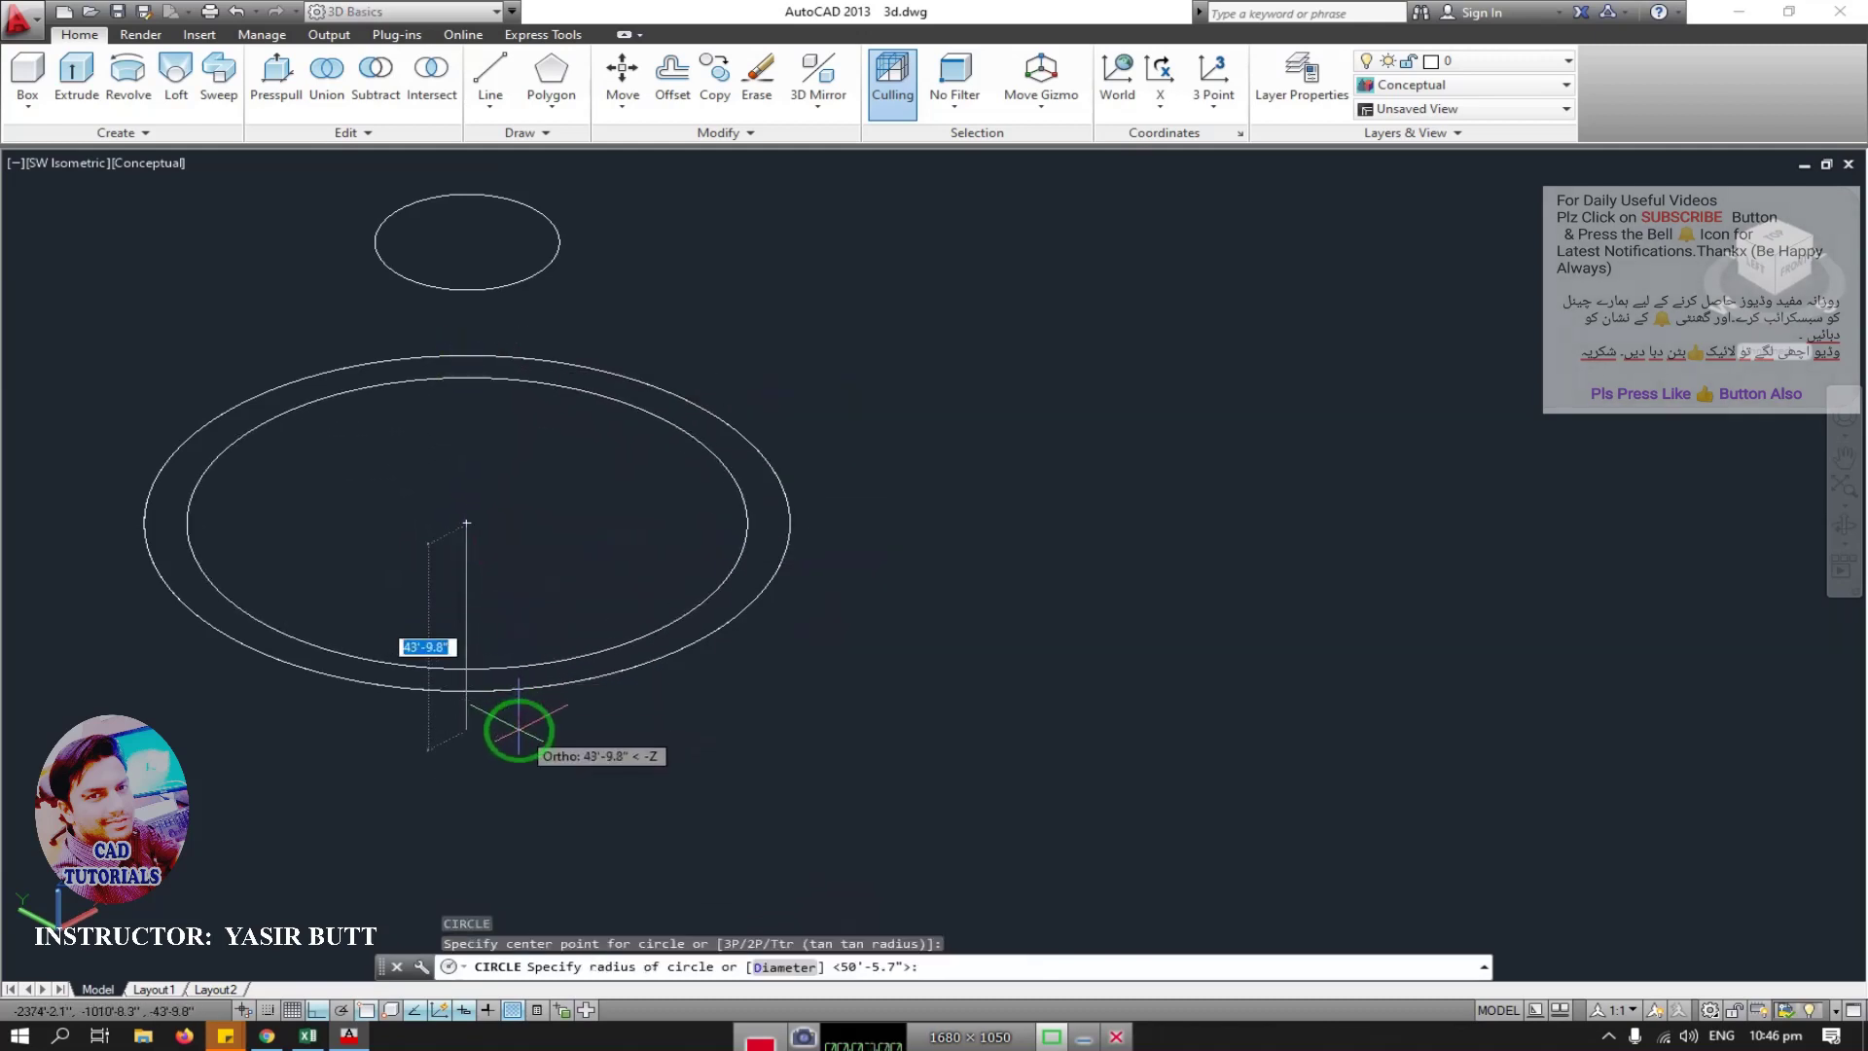
left_click(520, 713)
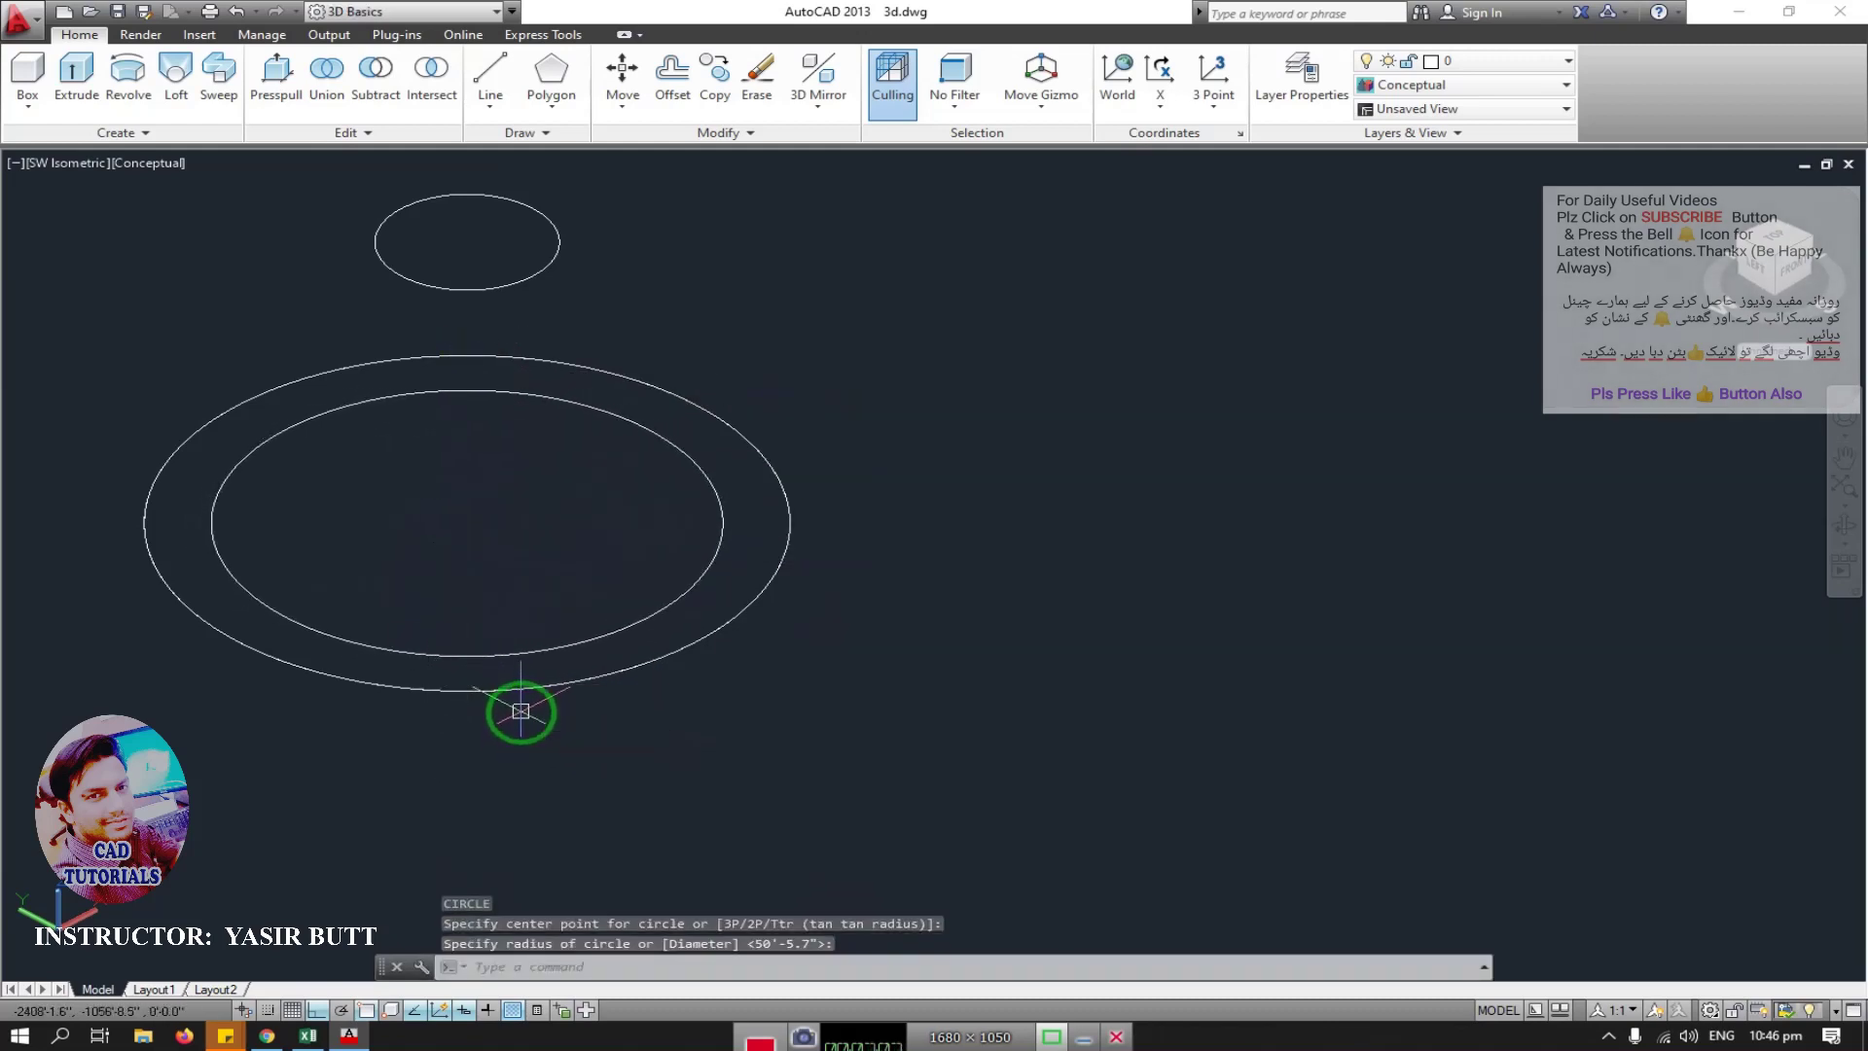
Lift the new circle by its centre grip above the small circle.
left_click(568, 640)
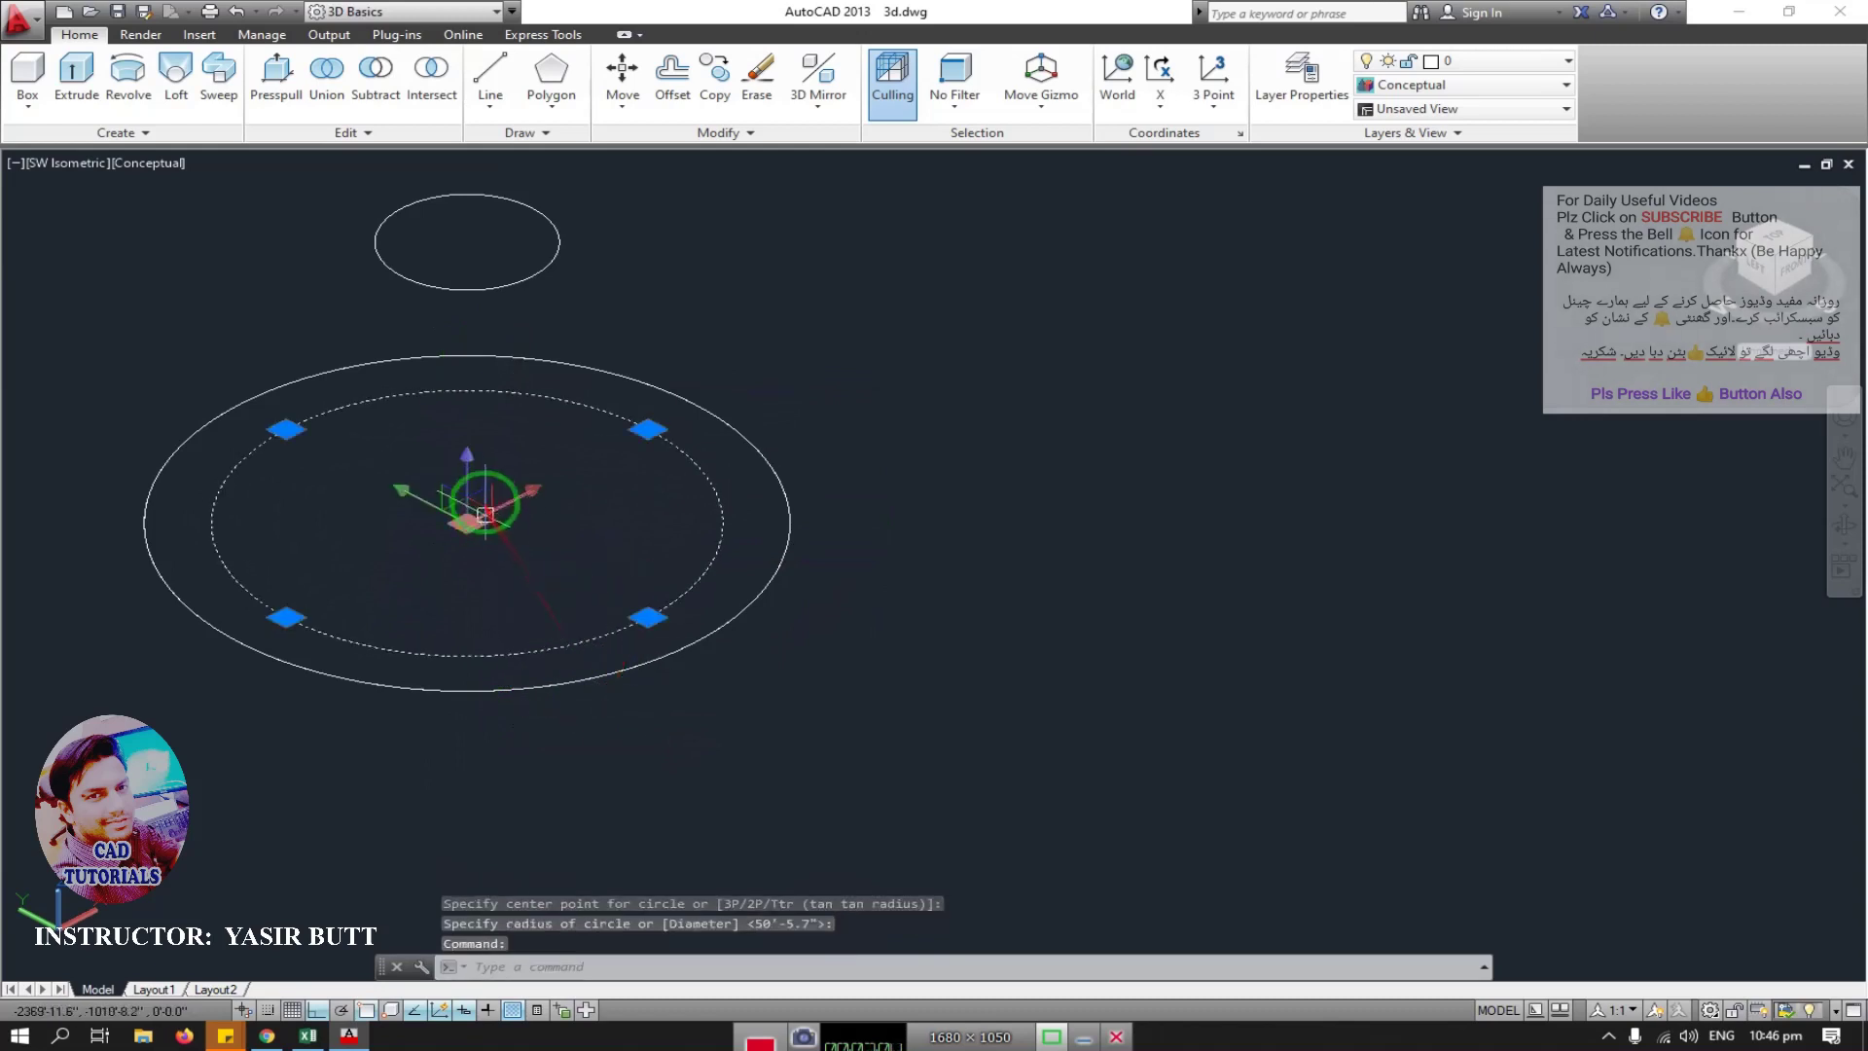
left_click(485, 514)
middle_click_drag(467, 354, 465, 584)
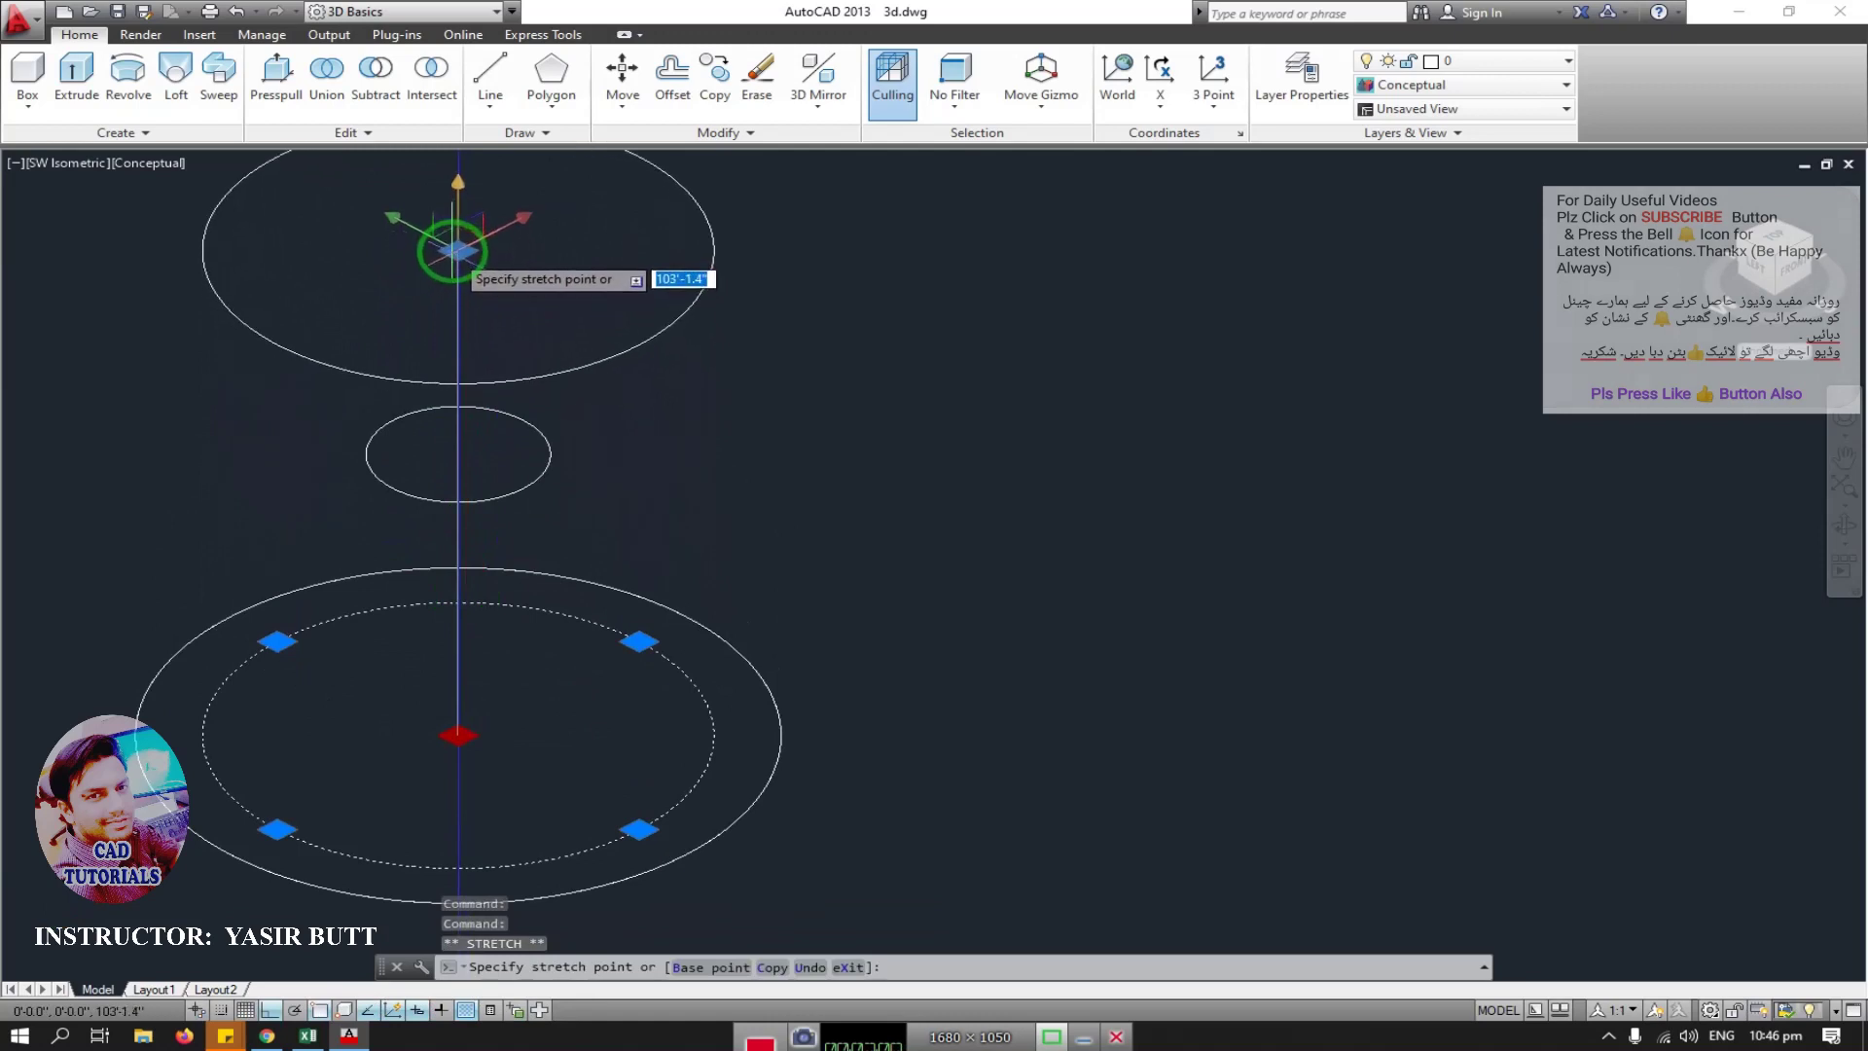
left_click(455, 251)
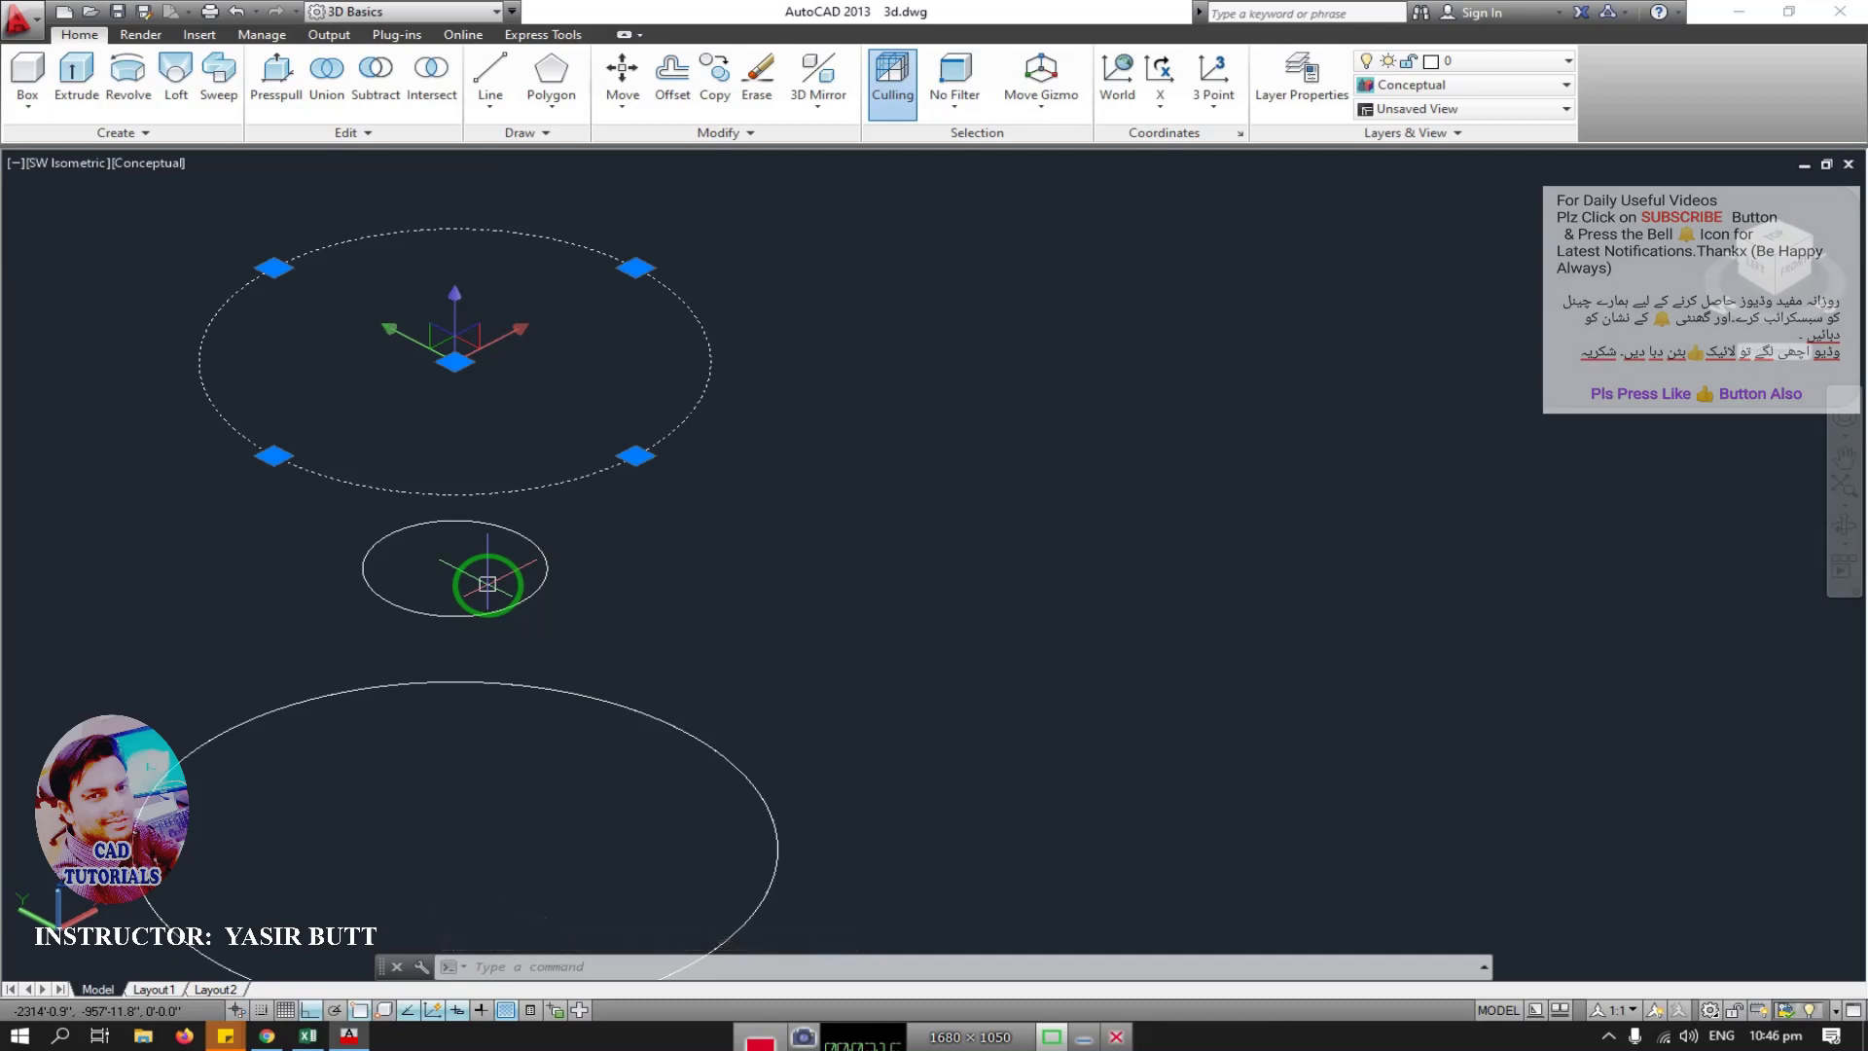
key("Escape")
scroll(509, 597, "down", 3)
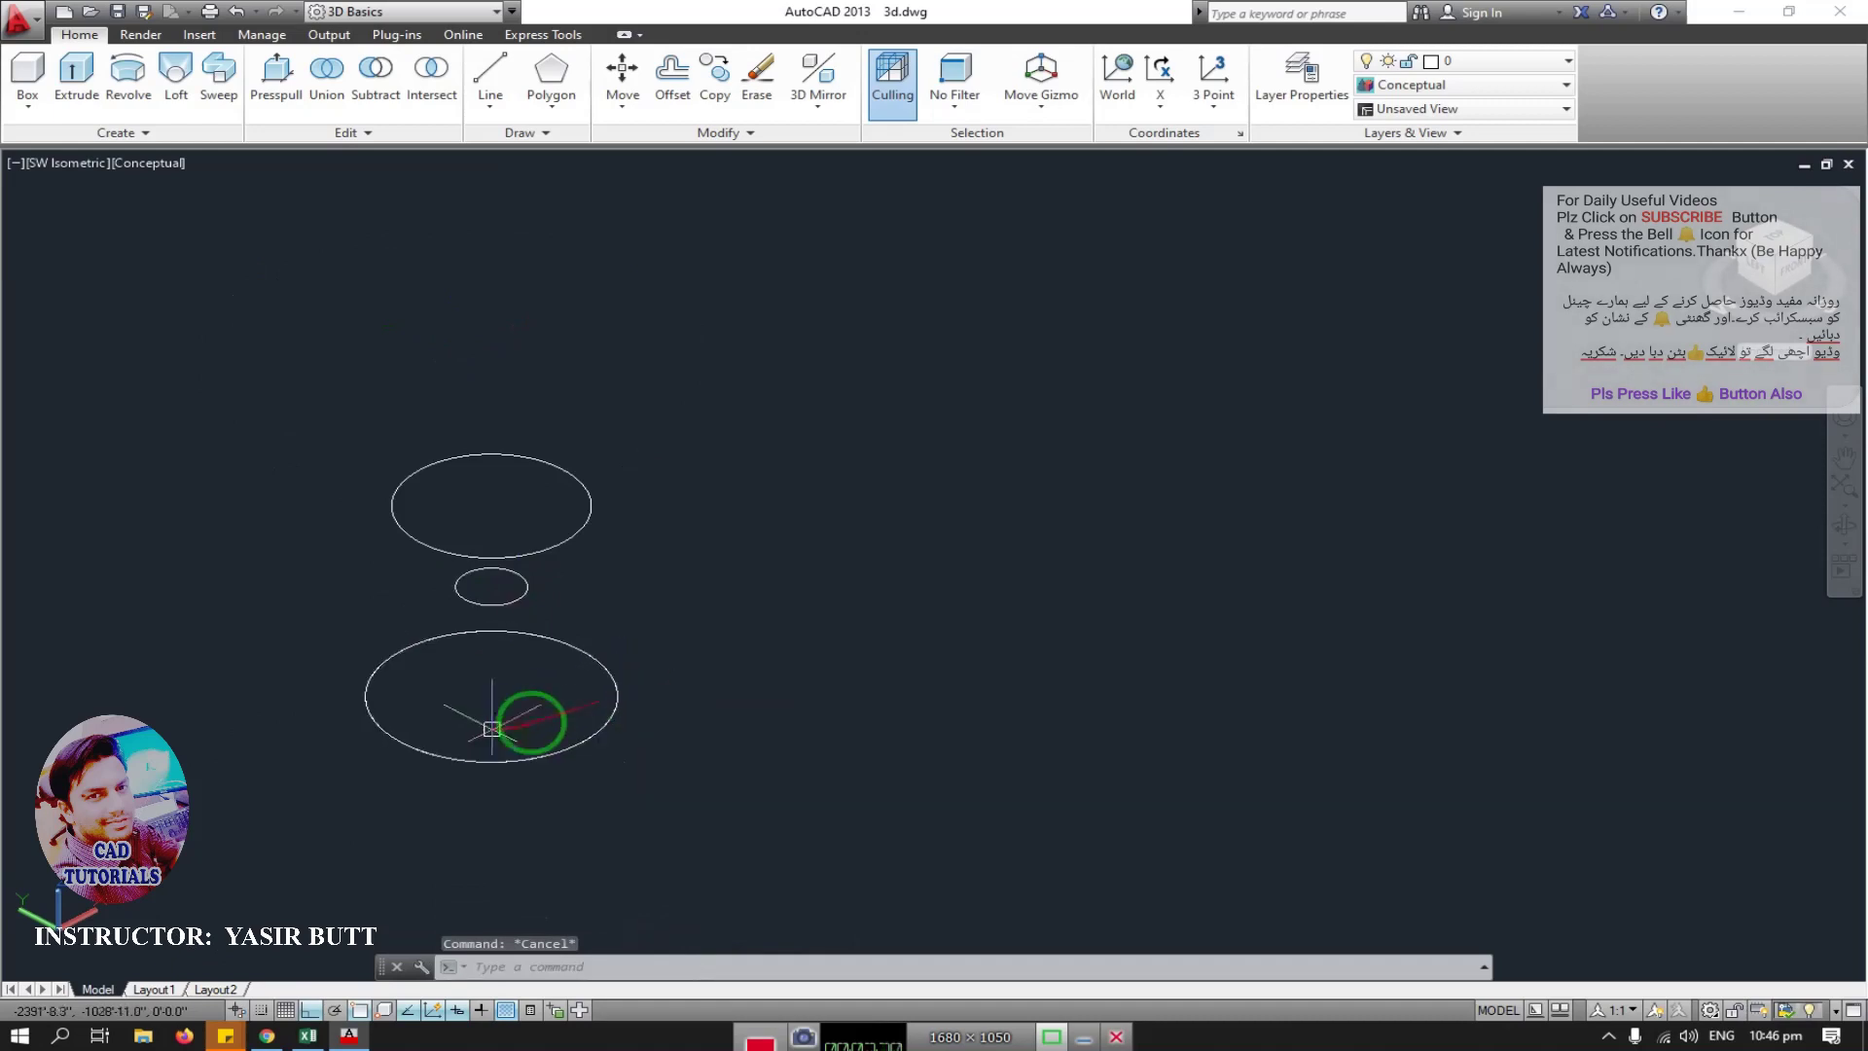
Draw a larger circle centred on the bottom circle's centre.
type("c")
key("Return")
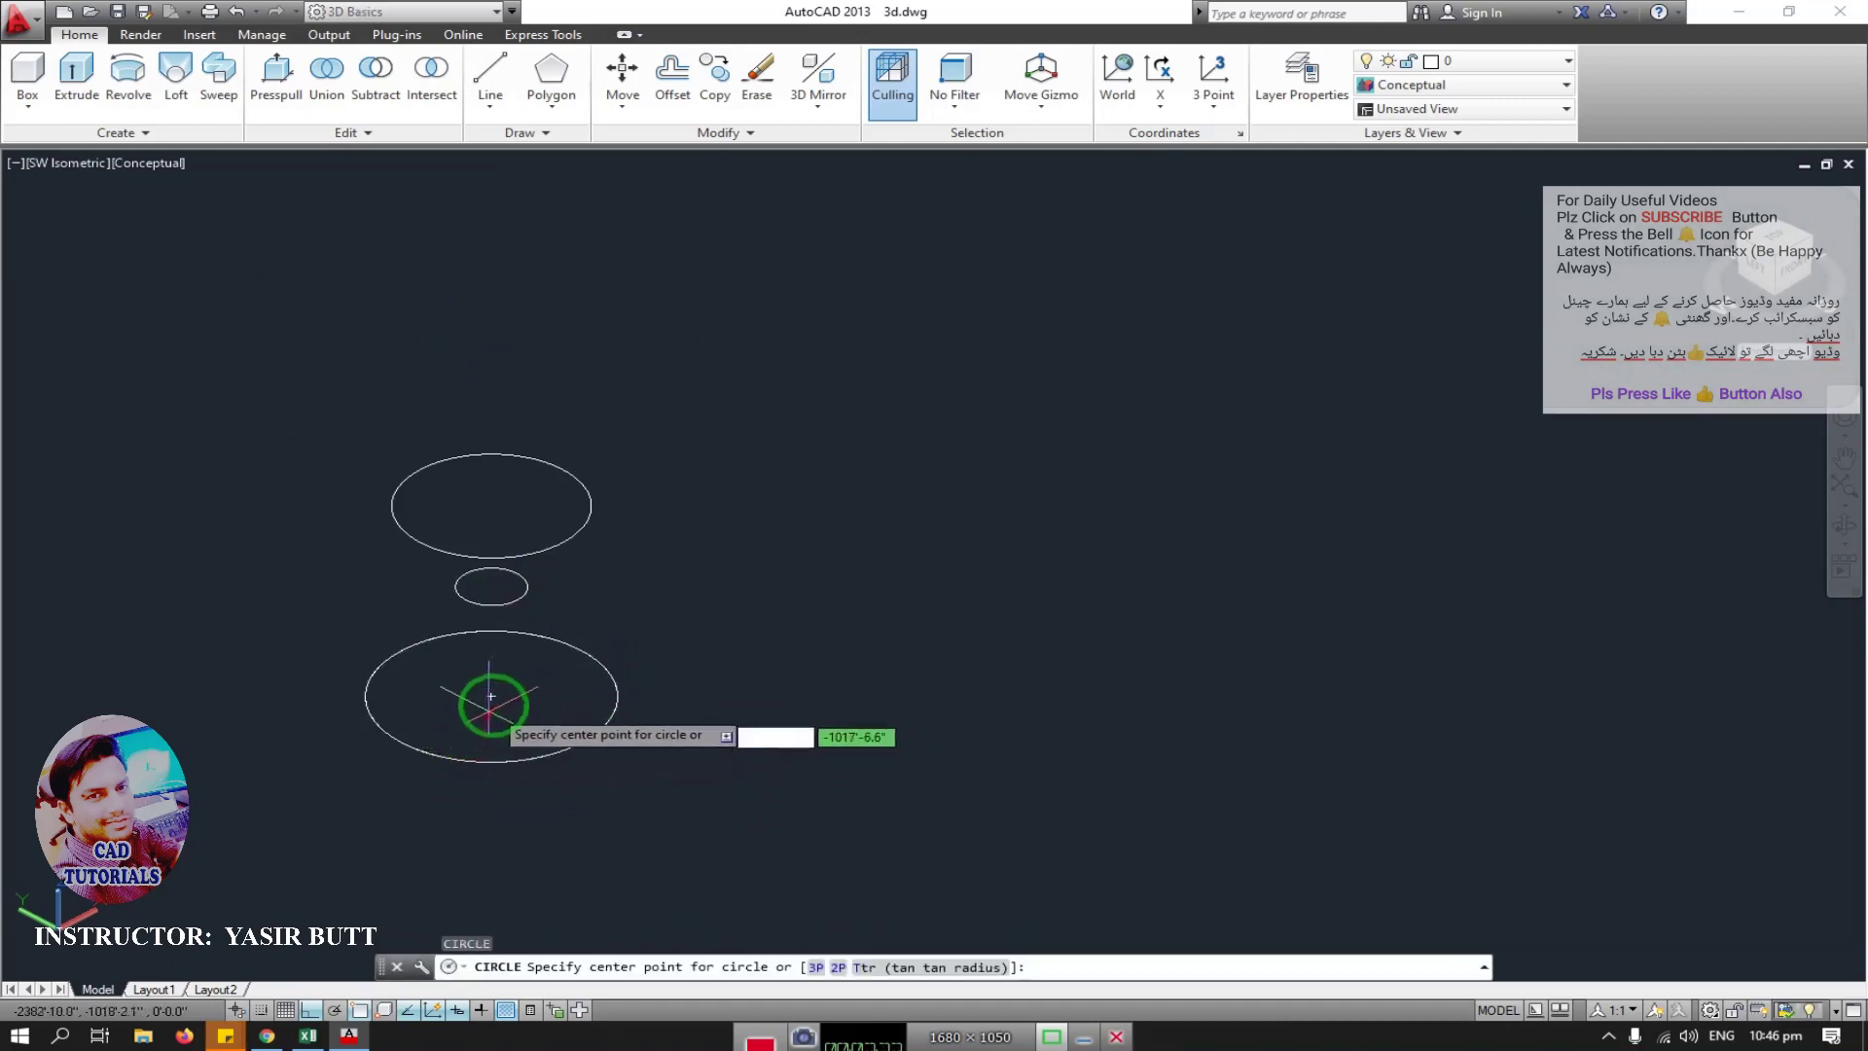
left_click(492, 696)
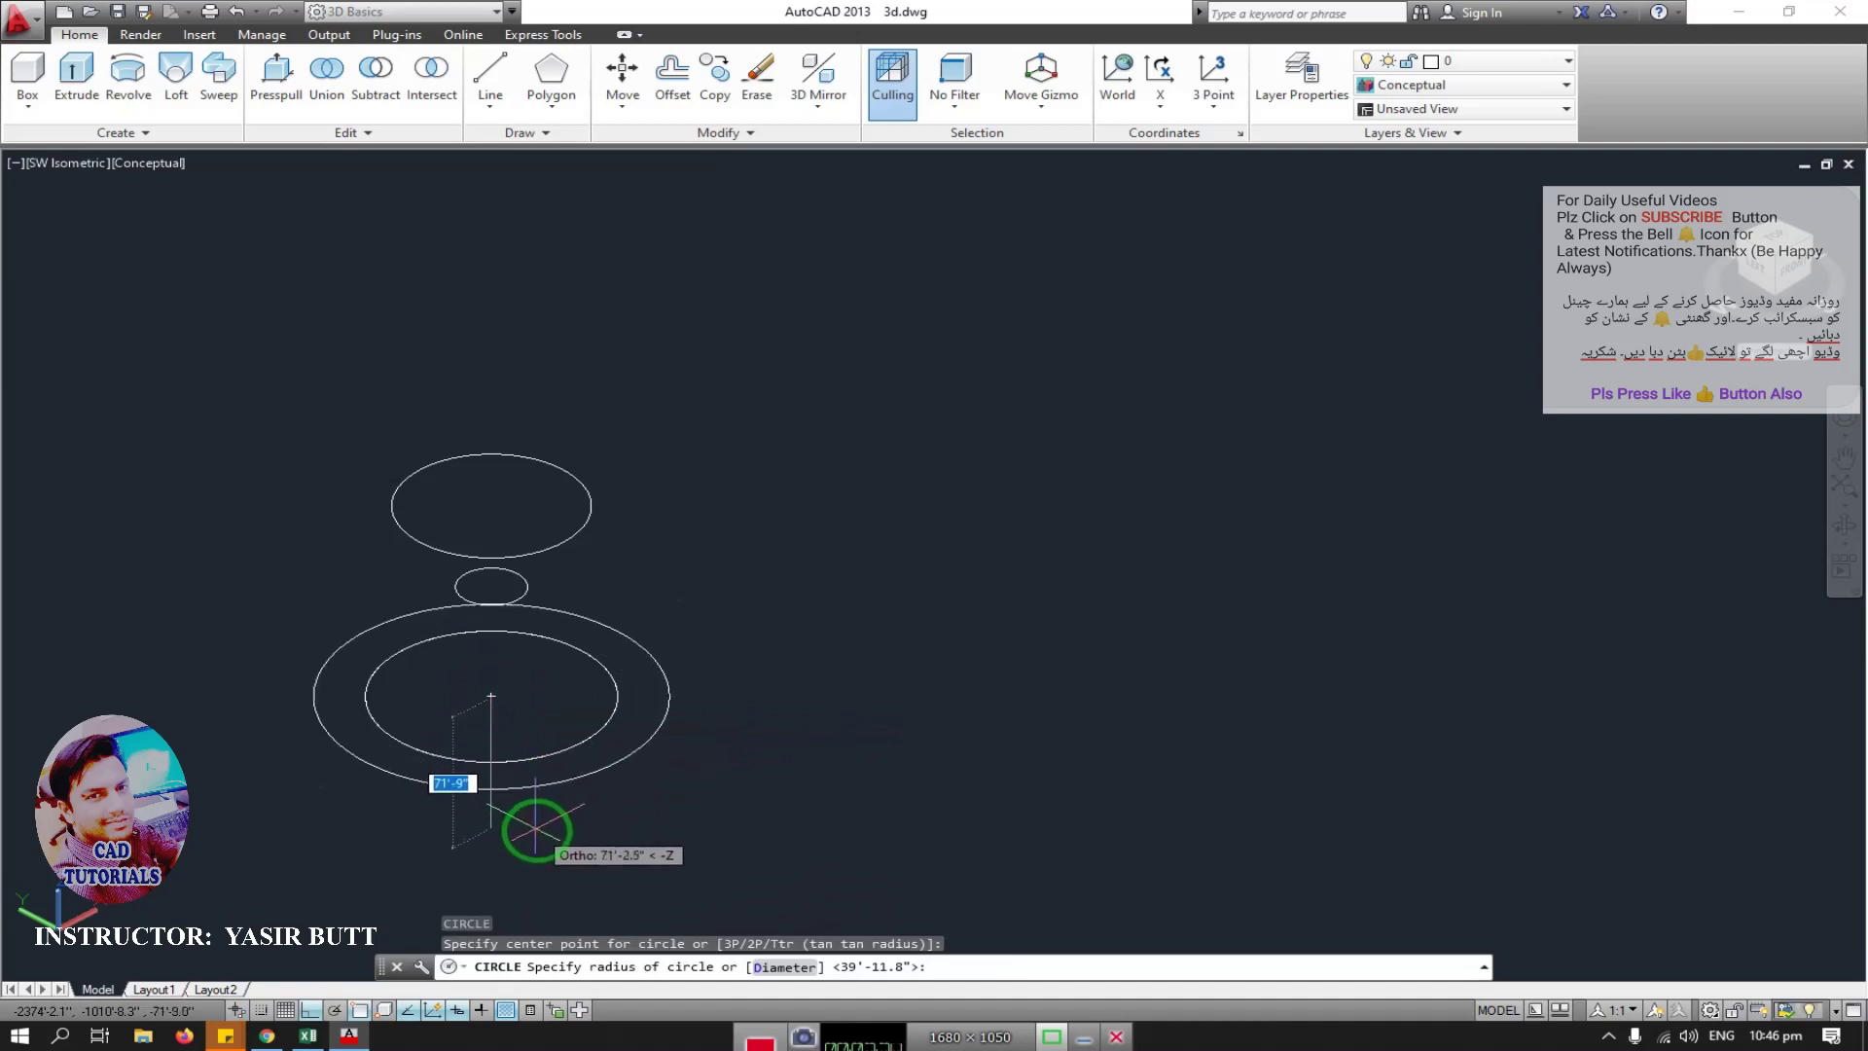
left_click(595, 806)
Raise the large circle above the stack, orbit the view and save the drawing.
left_click(570, 781)
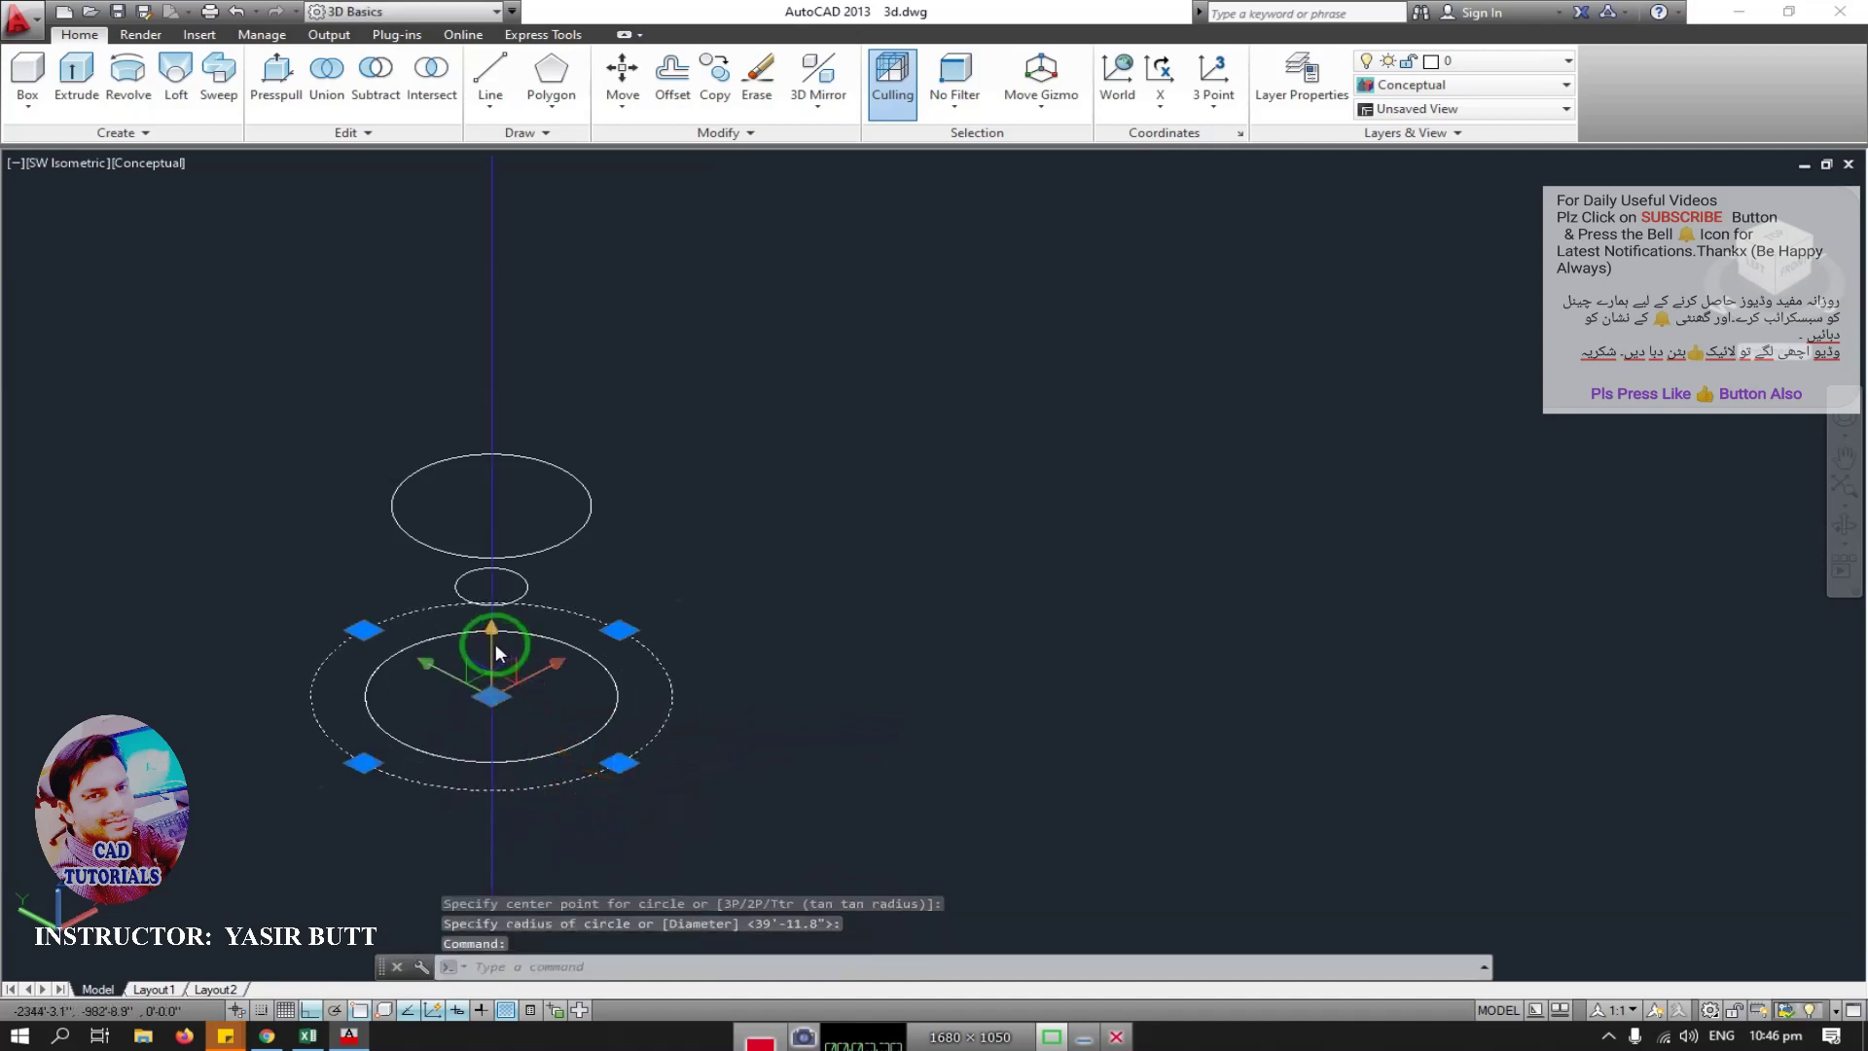
left_click(491, 696)
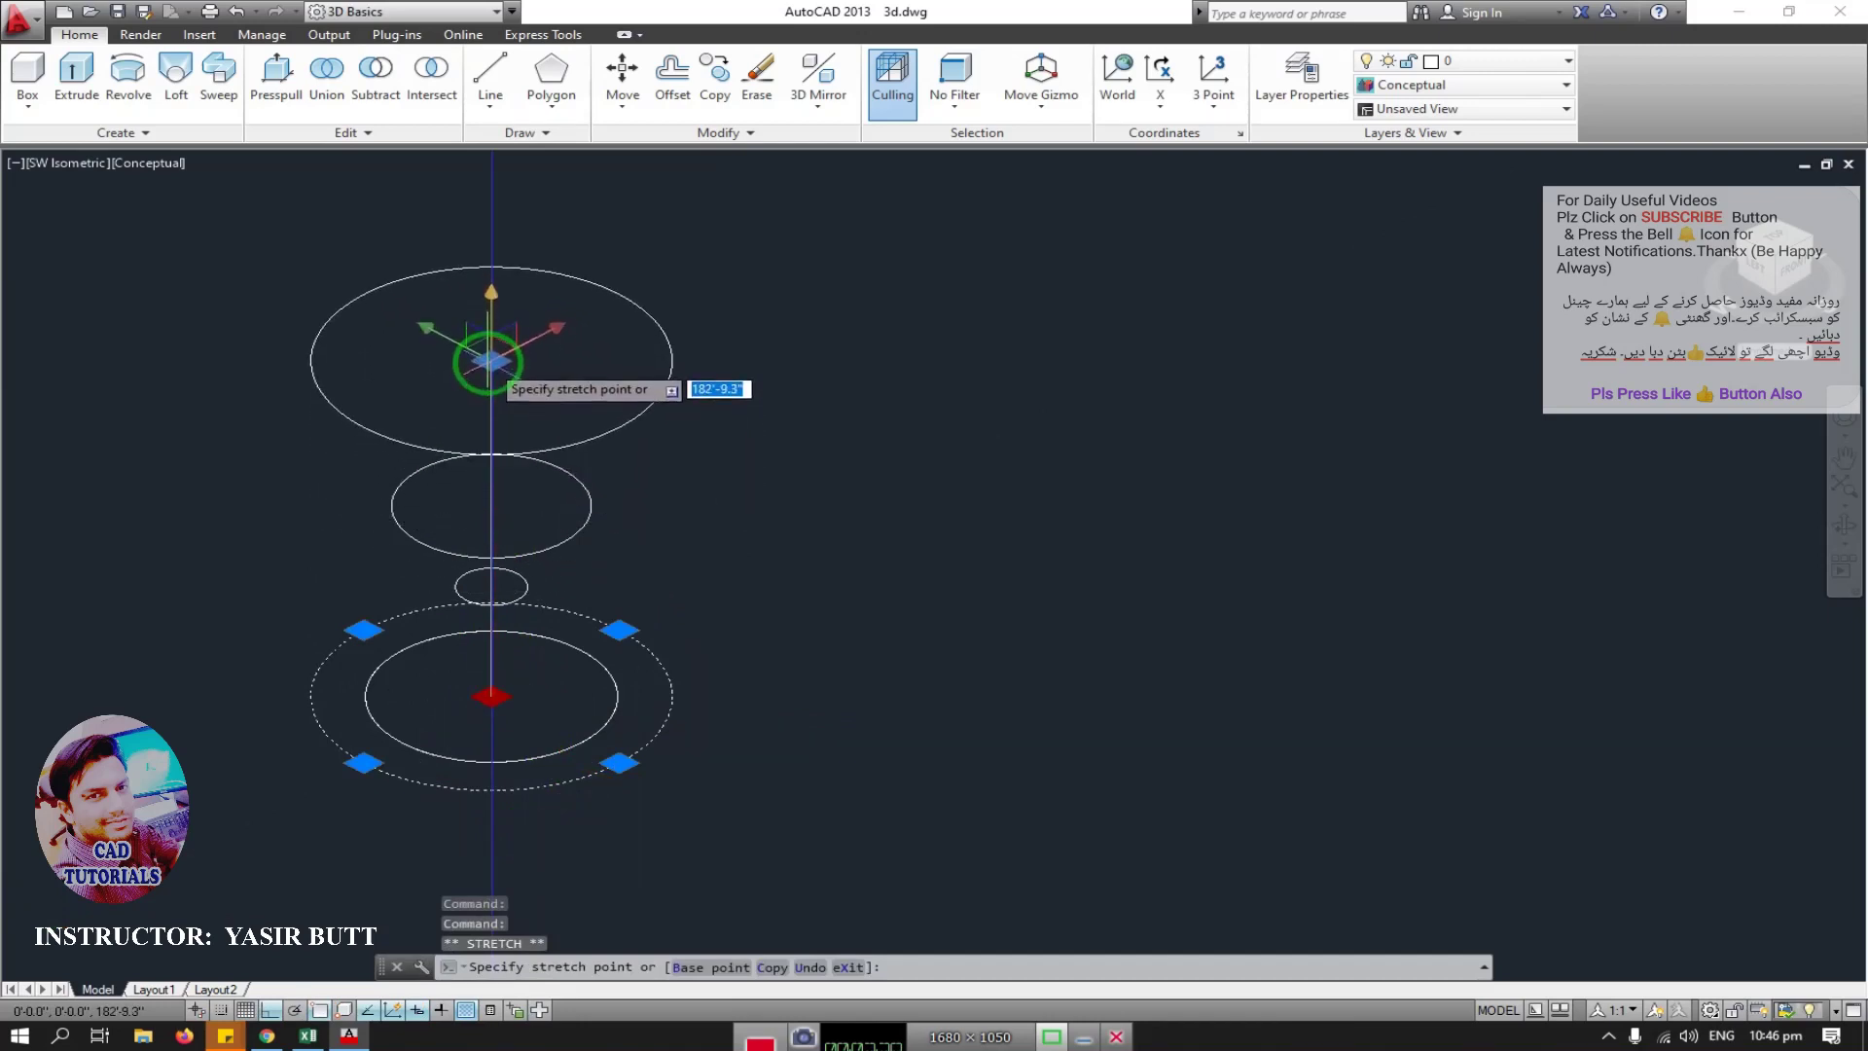
left_click(492, 360)
key("Escape")
middle_click_drag(477, 555, 384, 633)
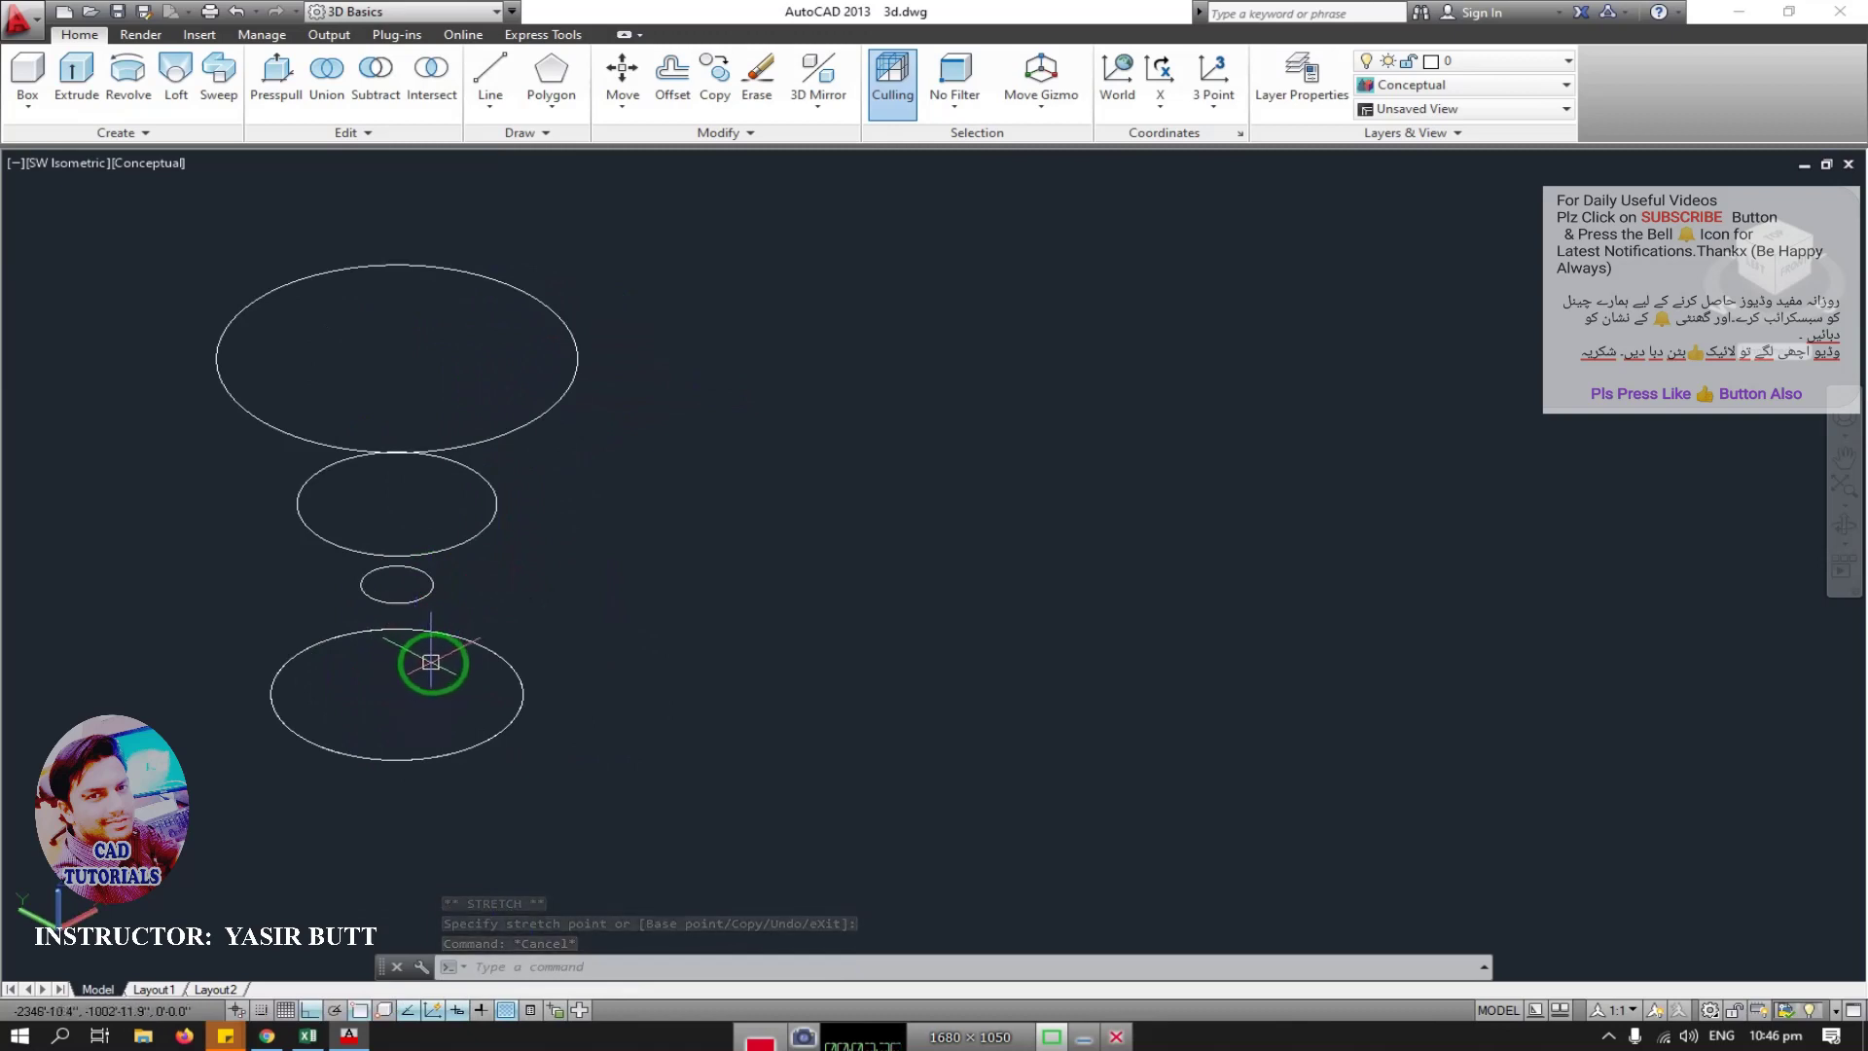
mouse_move(431, 662)
middle_mouse_down("shift")
mouse_move(428, 631)
mouse_move(387, 621)
middle_mouse_up("shift")
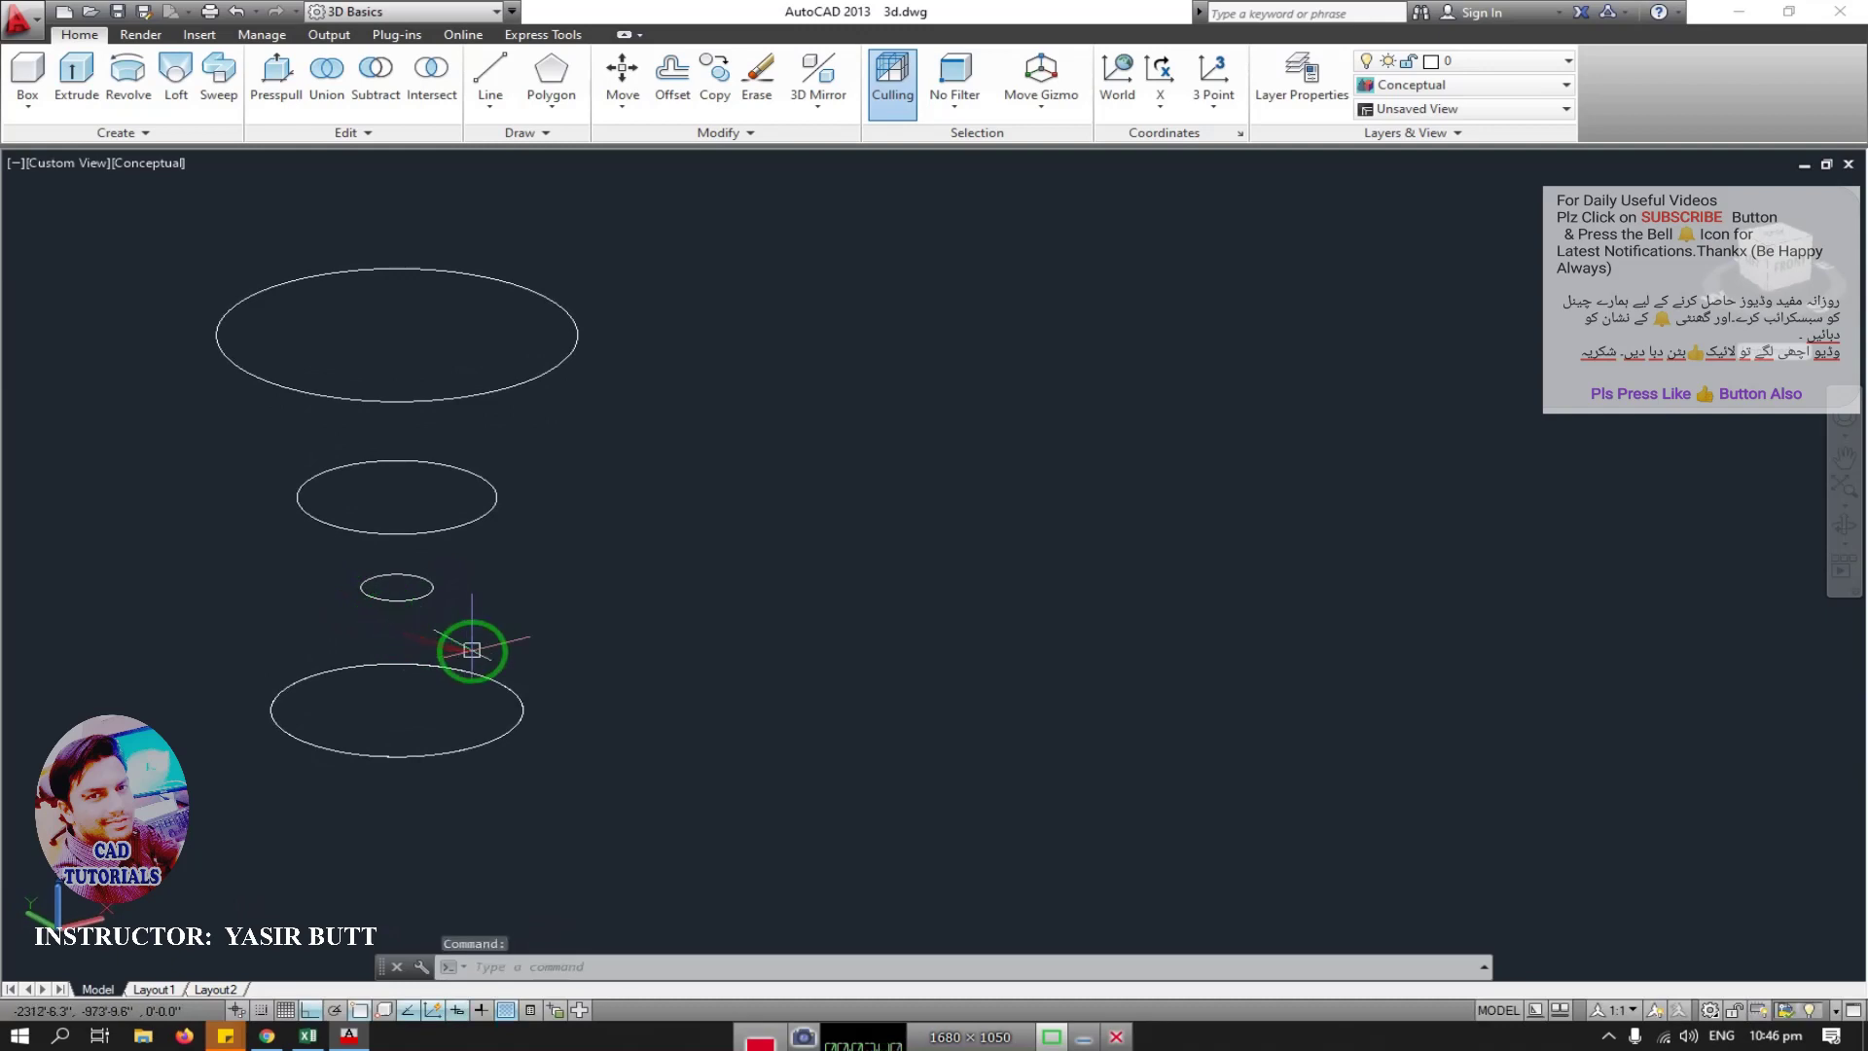
key("ctrl+s")
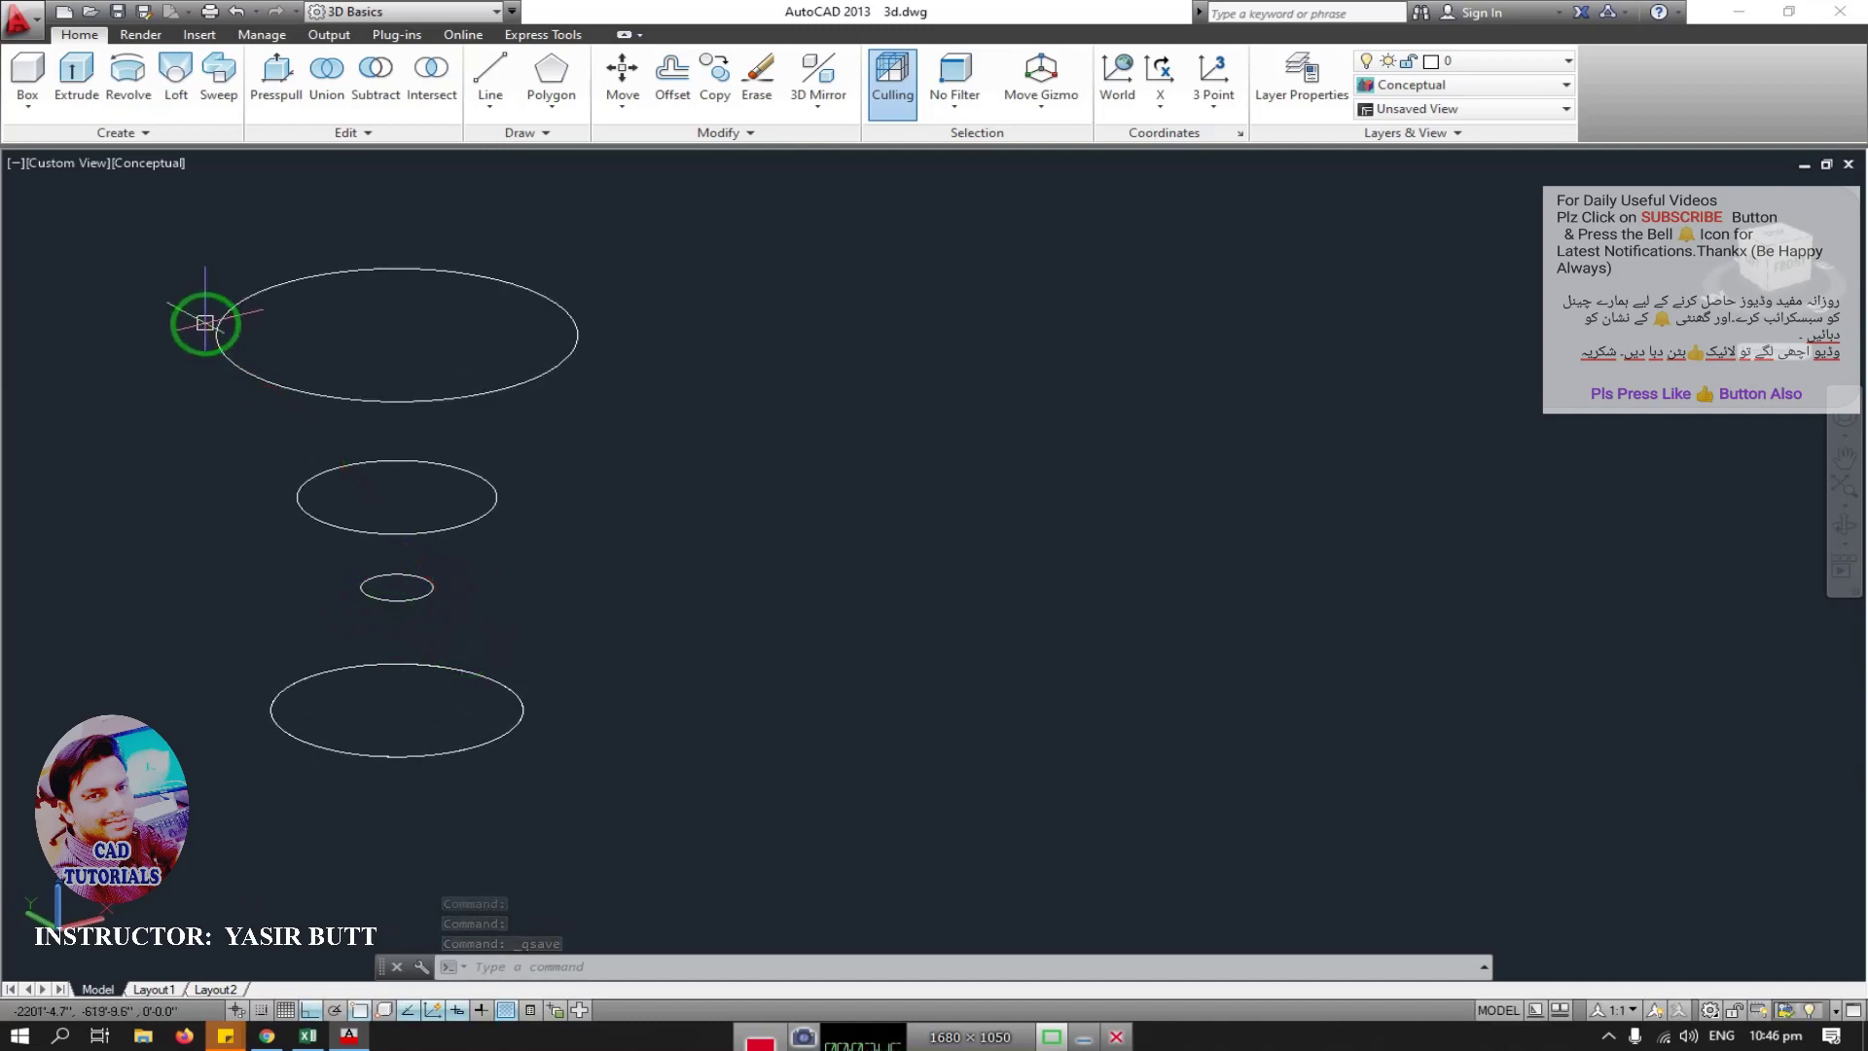
Loft the bottom, small, middle and top circles in order using Cross sections only.
left_click(174, 78)
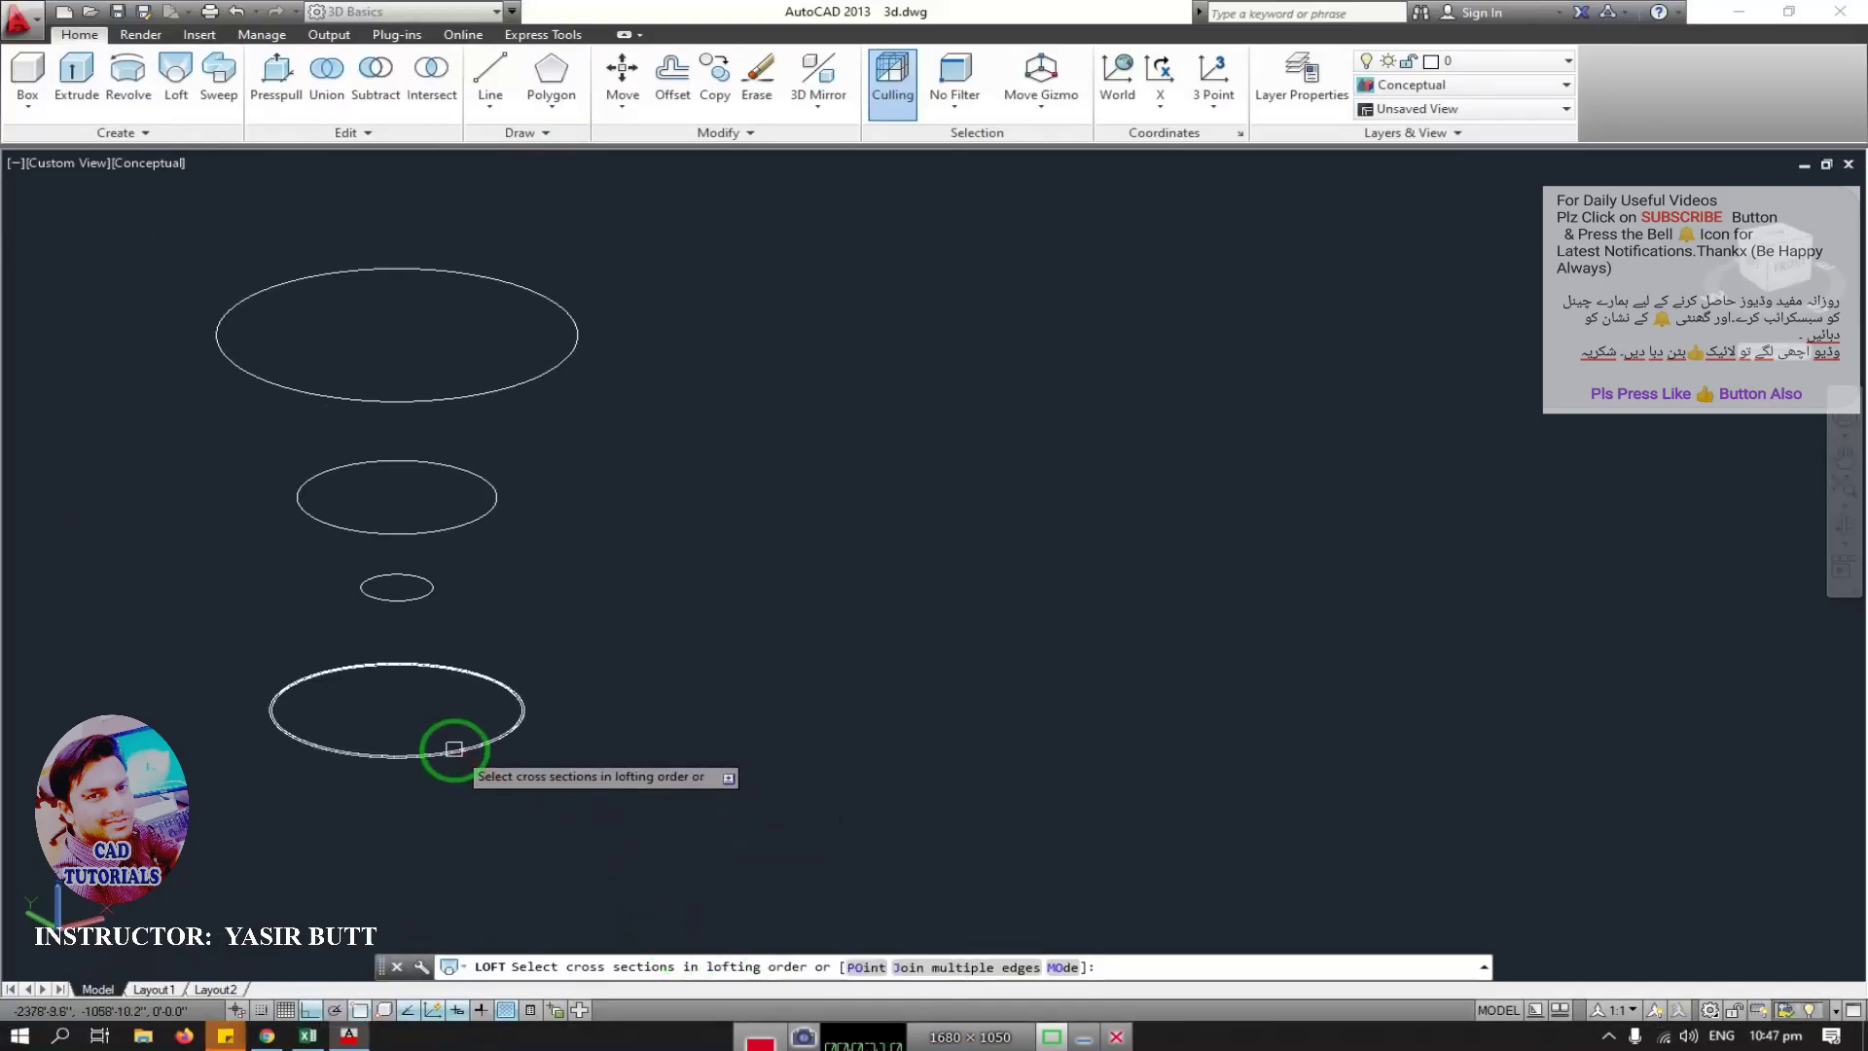
left_click(454, 749)
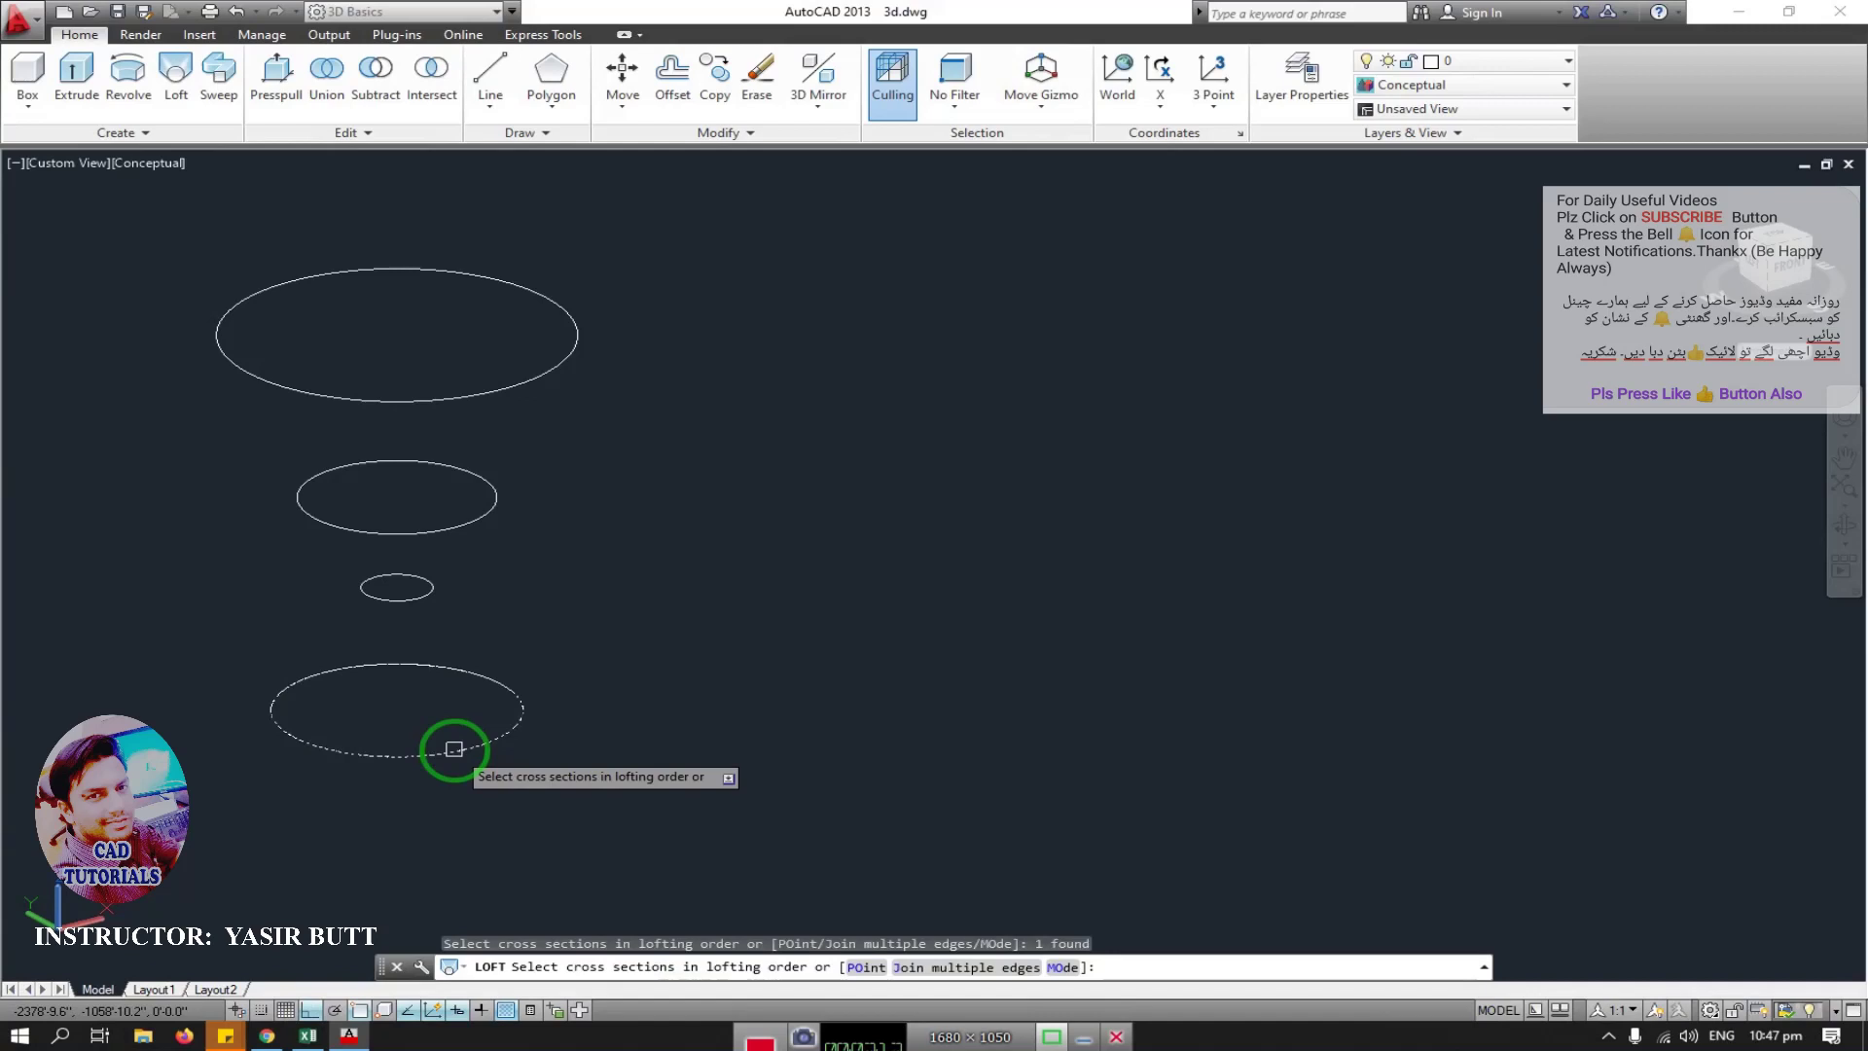
left_click(416, 595)
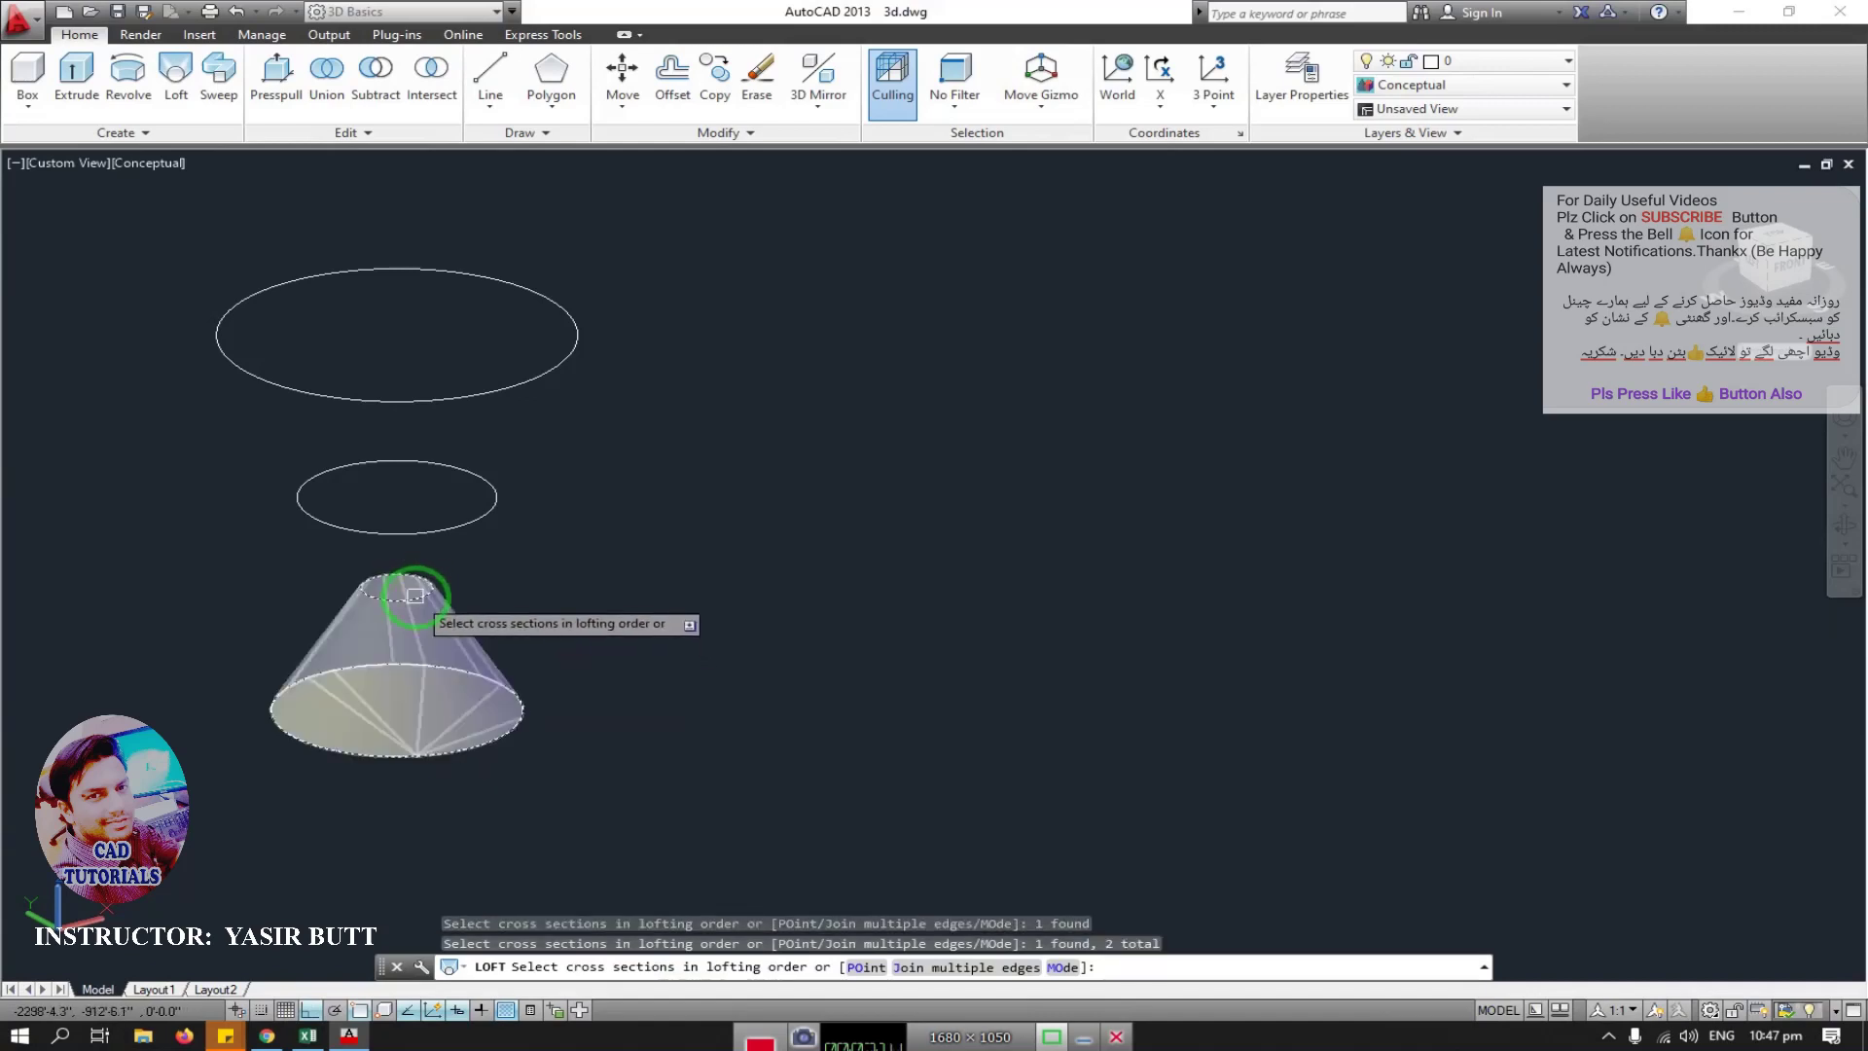
left_click(413, 461)
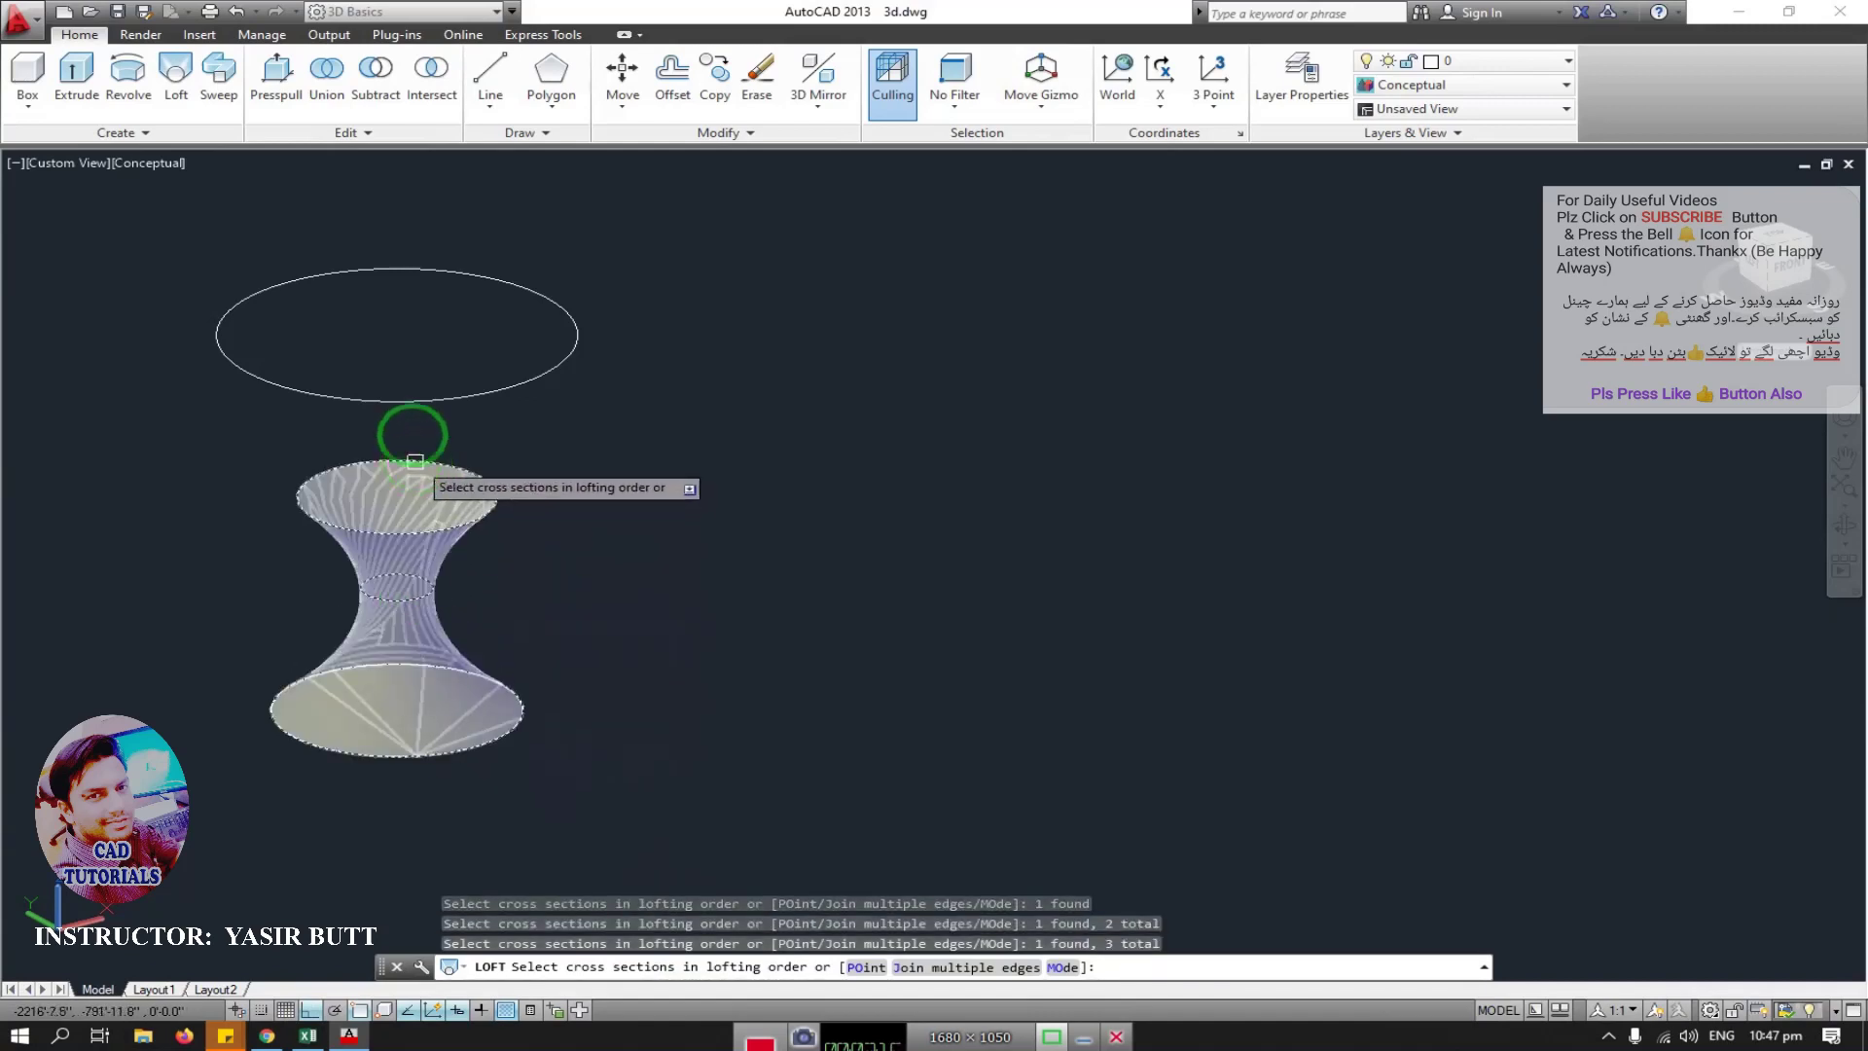
left_click(398, 400)
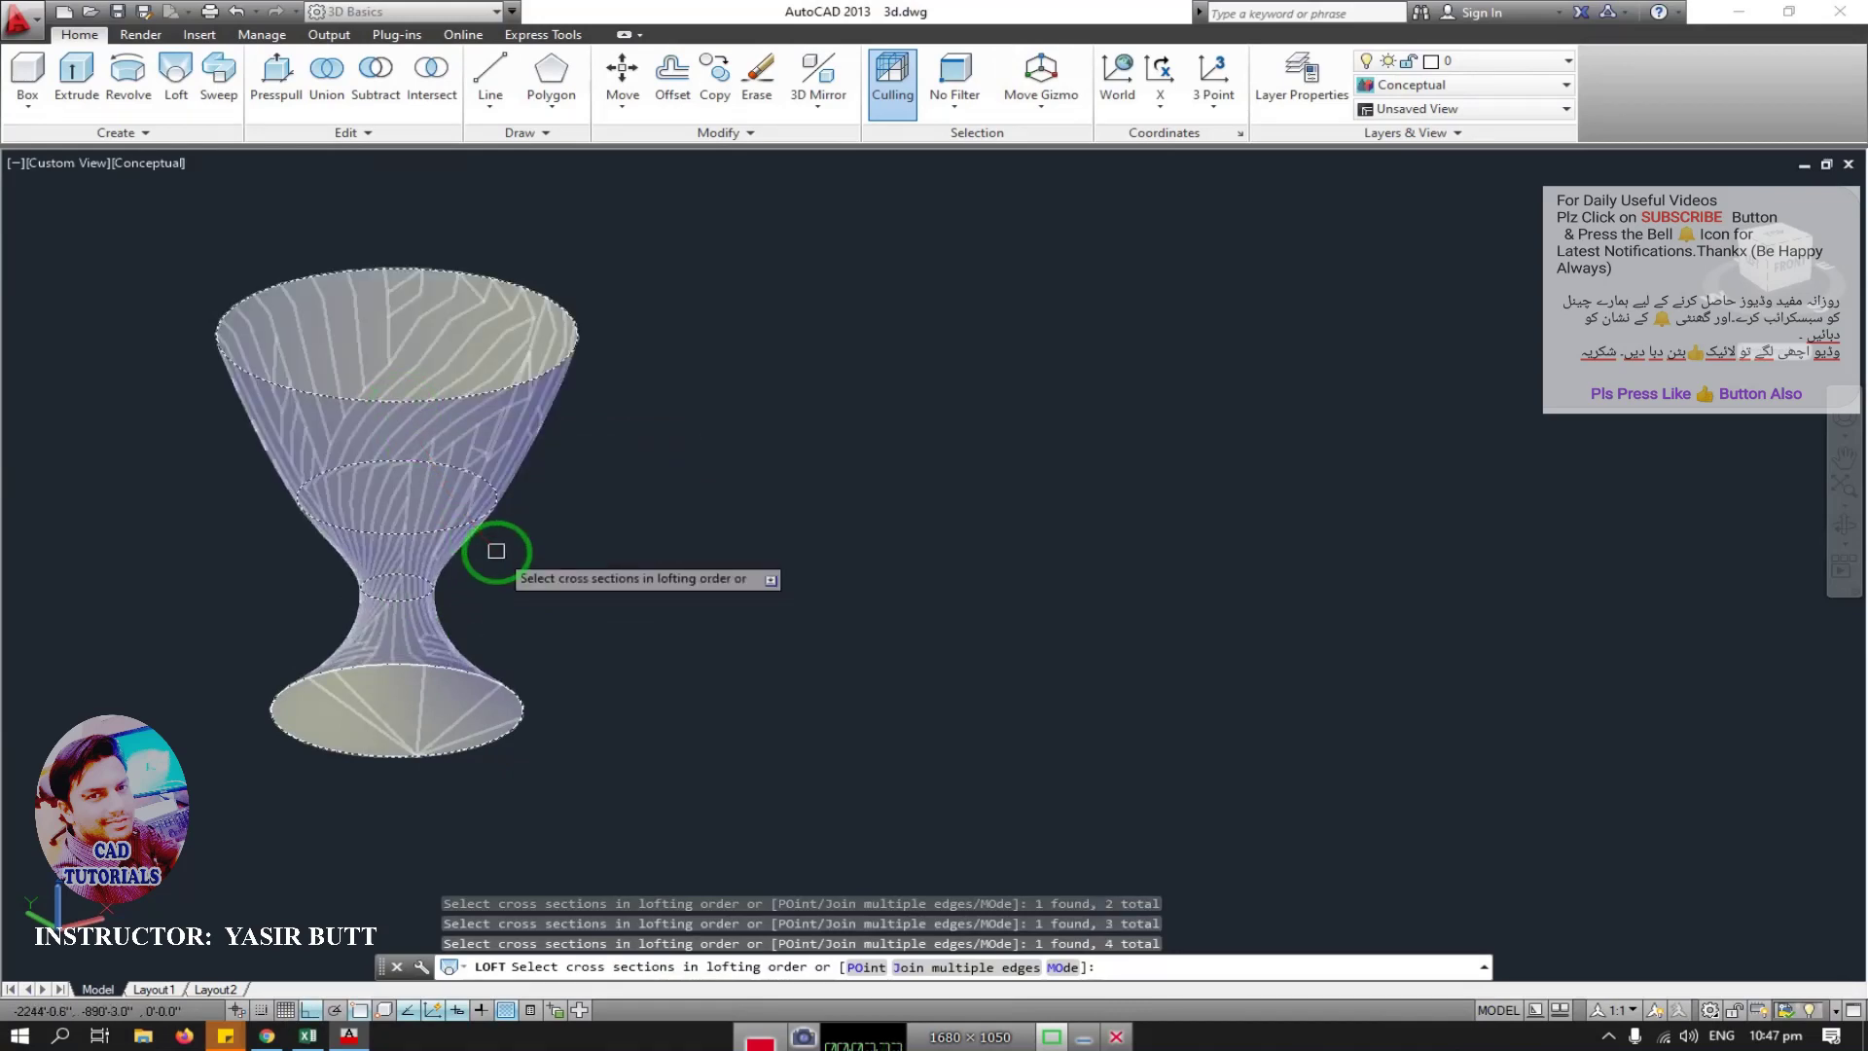
key("Return")
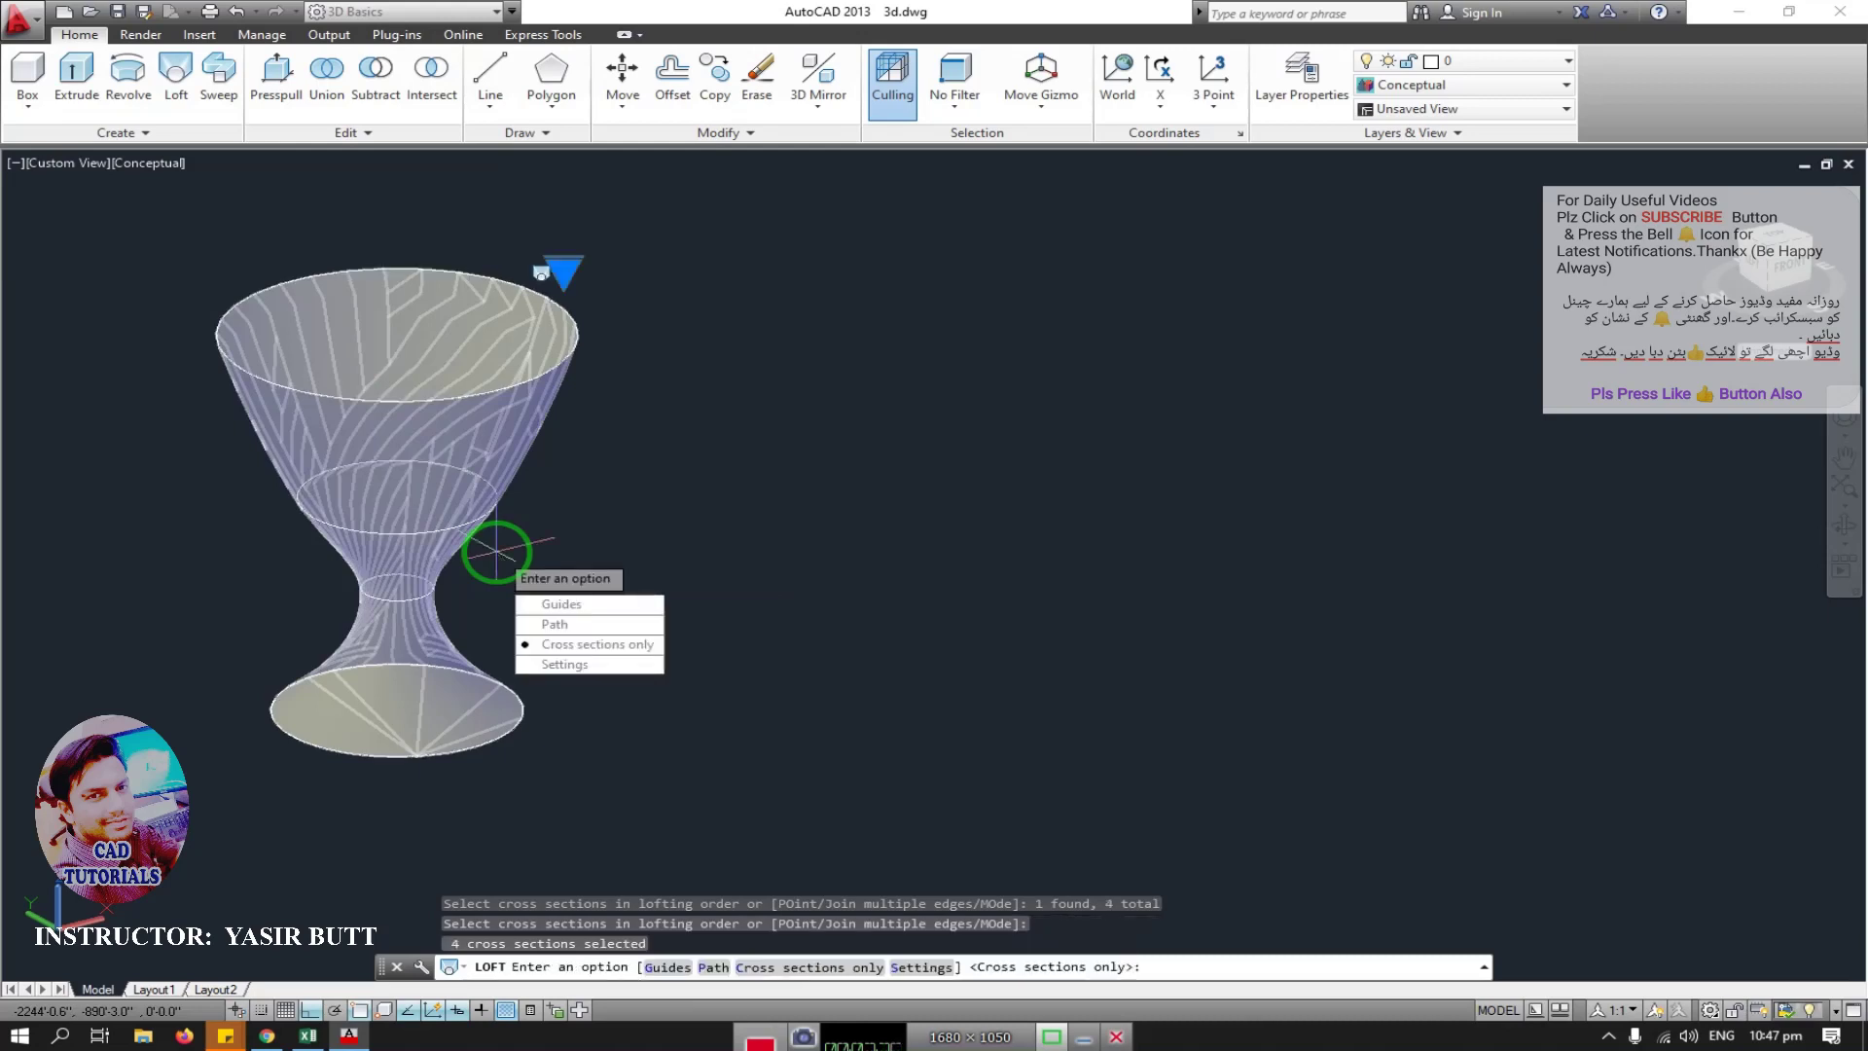
key("Return")
Save the drawing and orbit to inspect the goblet's opening.
key("ctrl+s")
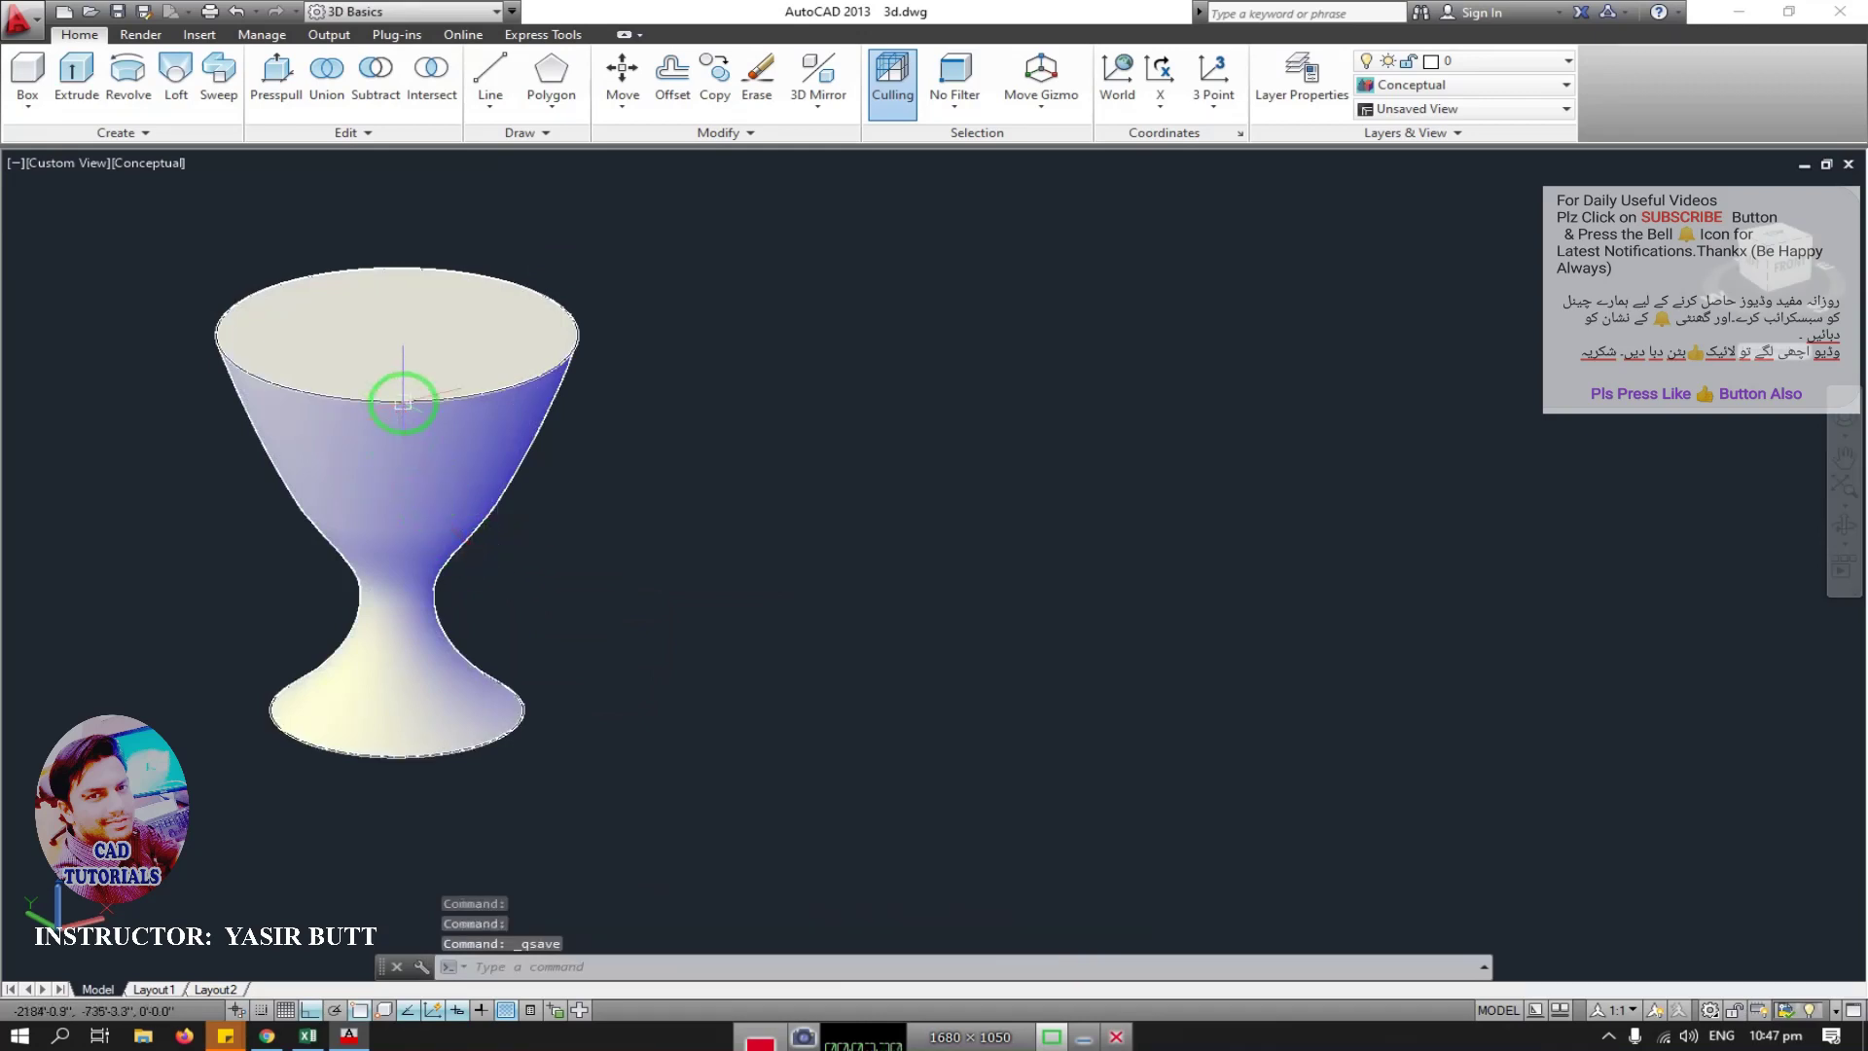
middle_click_drag(446, 469, 450, 544, "shift")
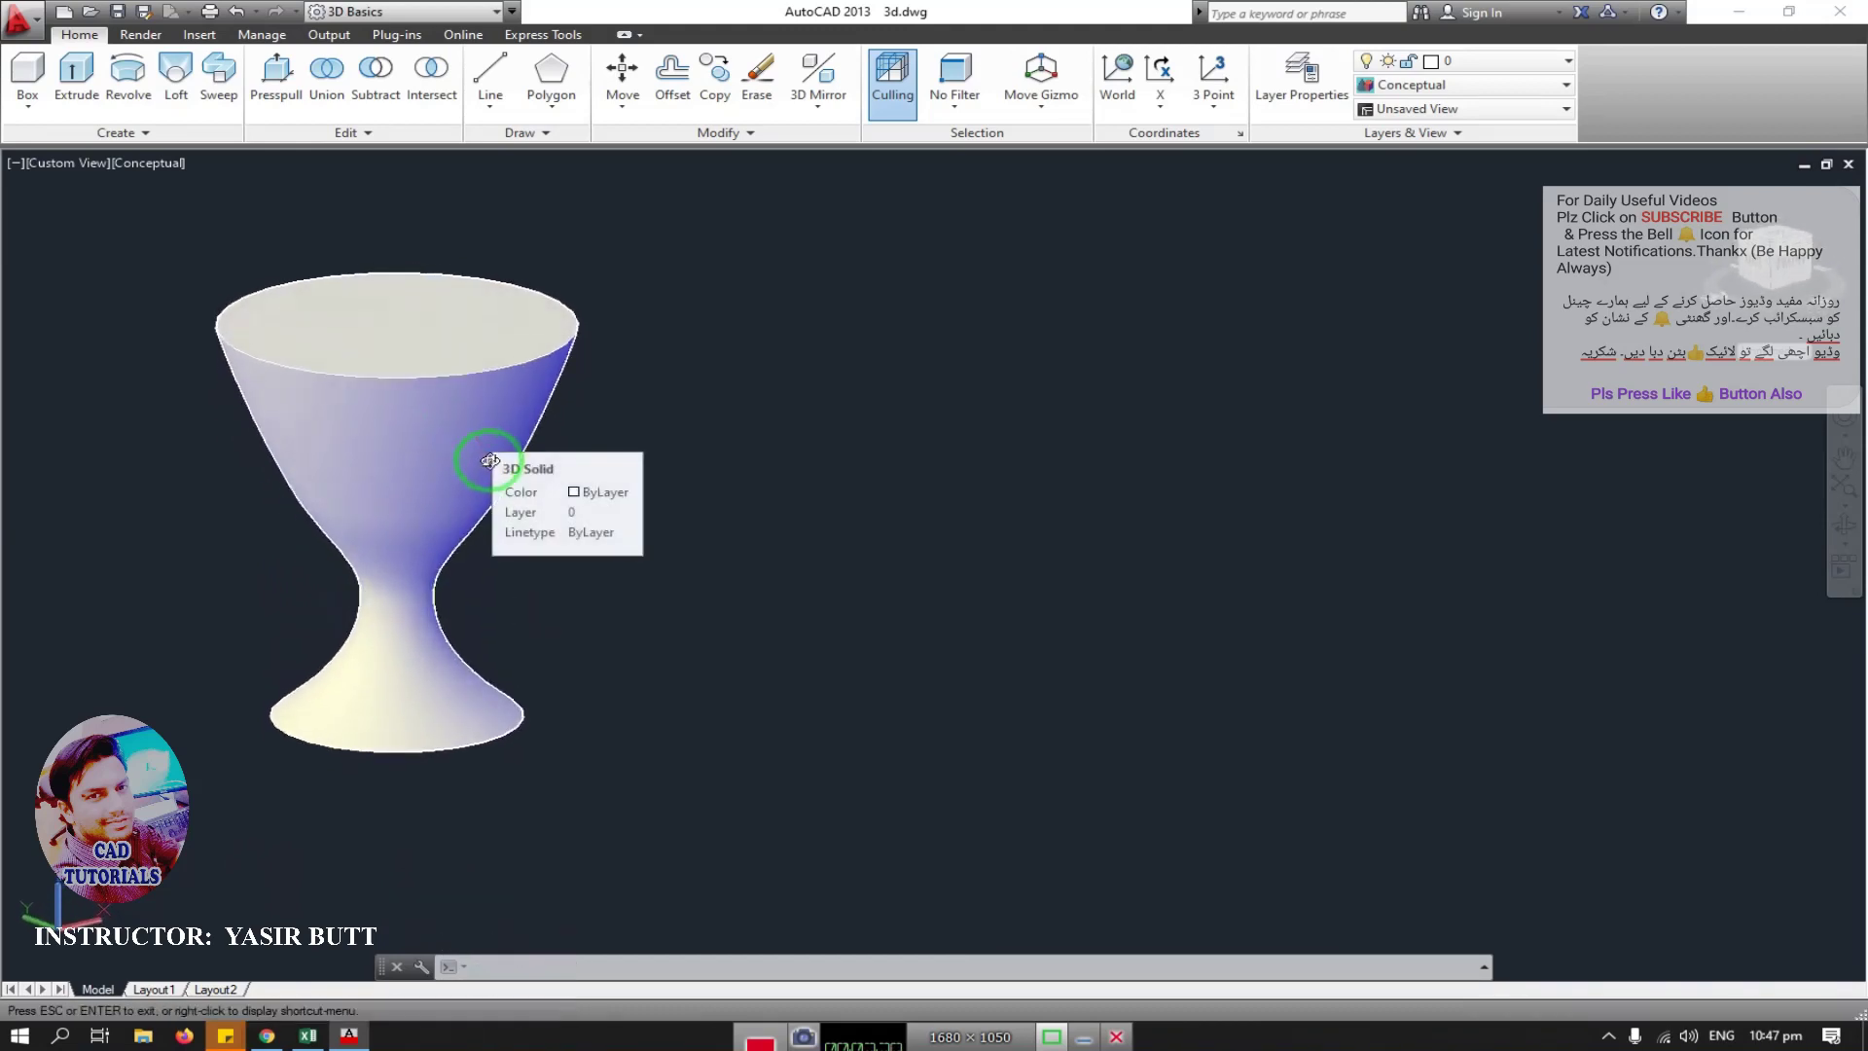
middle_click_drag(470, 467, 53, 164, "shift")
Return to SW Isometric, shift the goblet left and save.
left_click(43, 160)
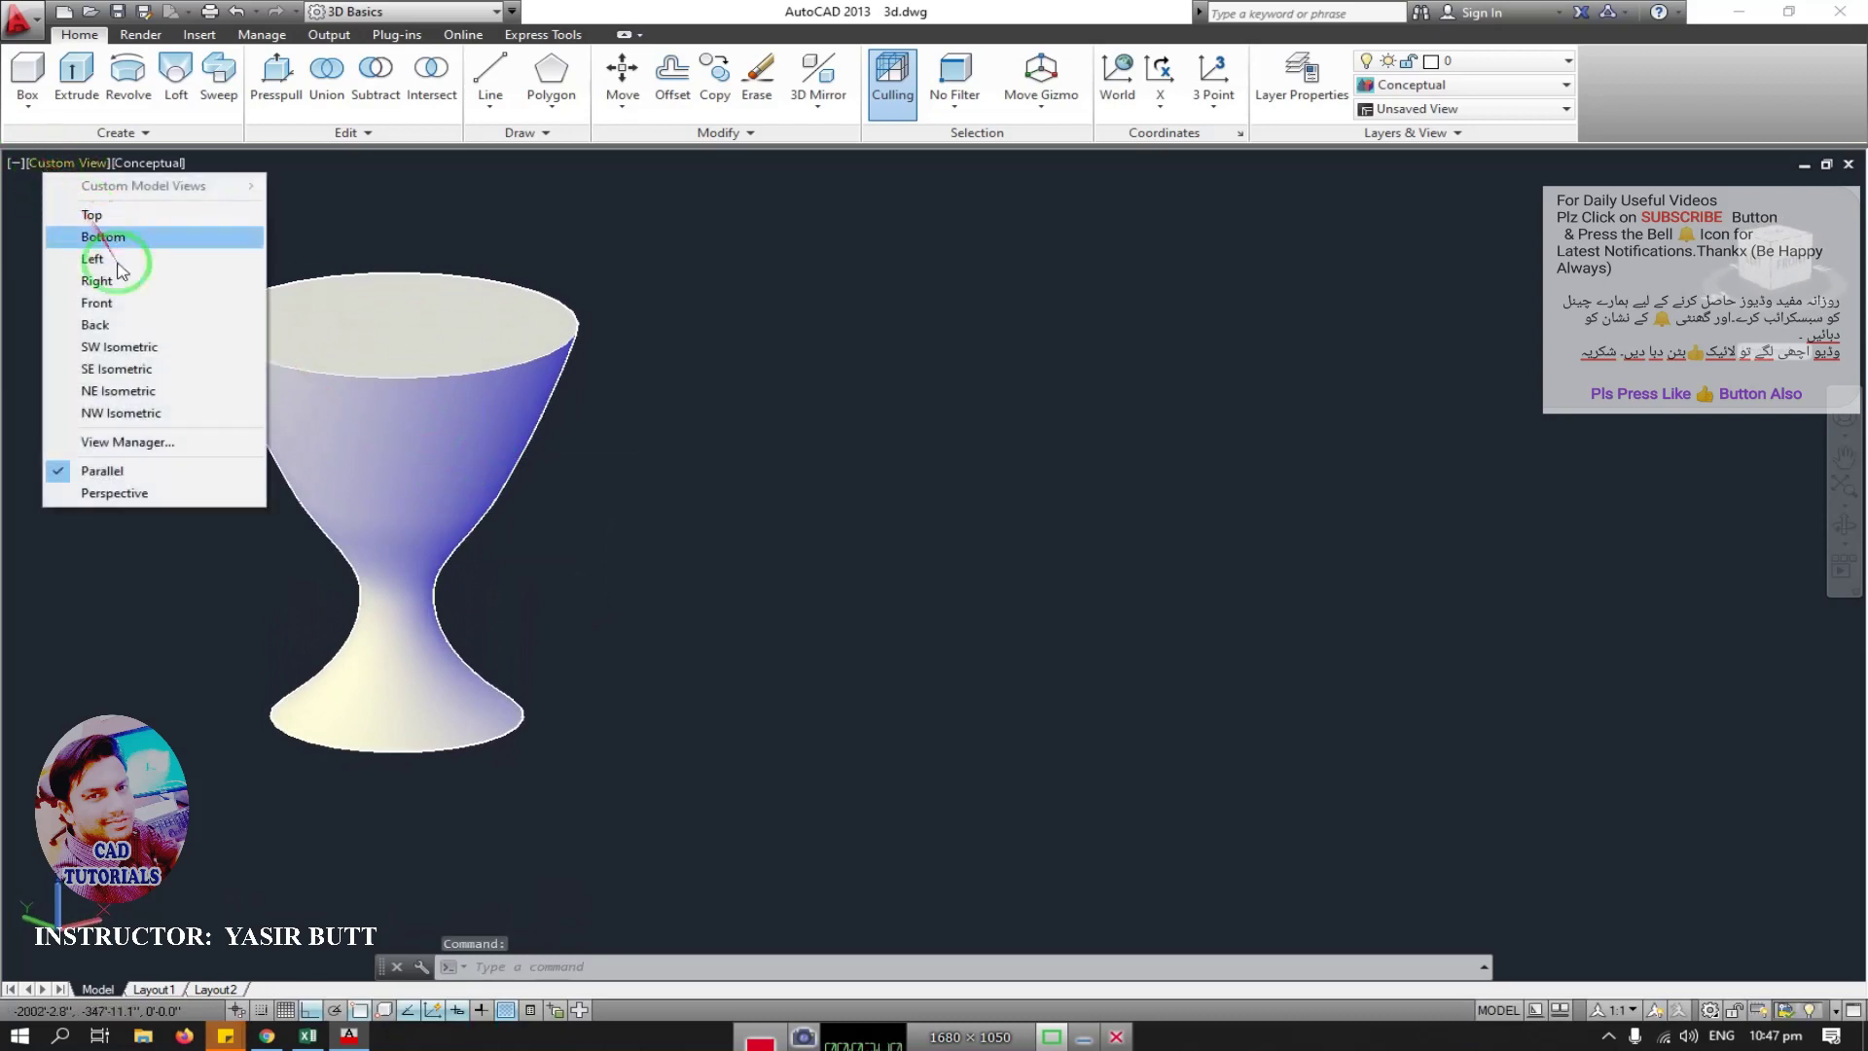
left_click(132, 348)
middle_click_drag(608, 434, 201, 481)
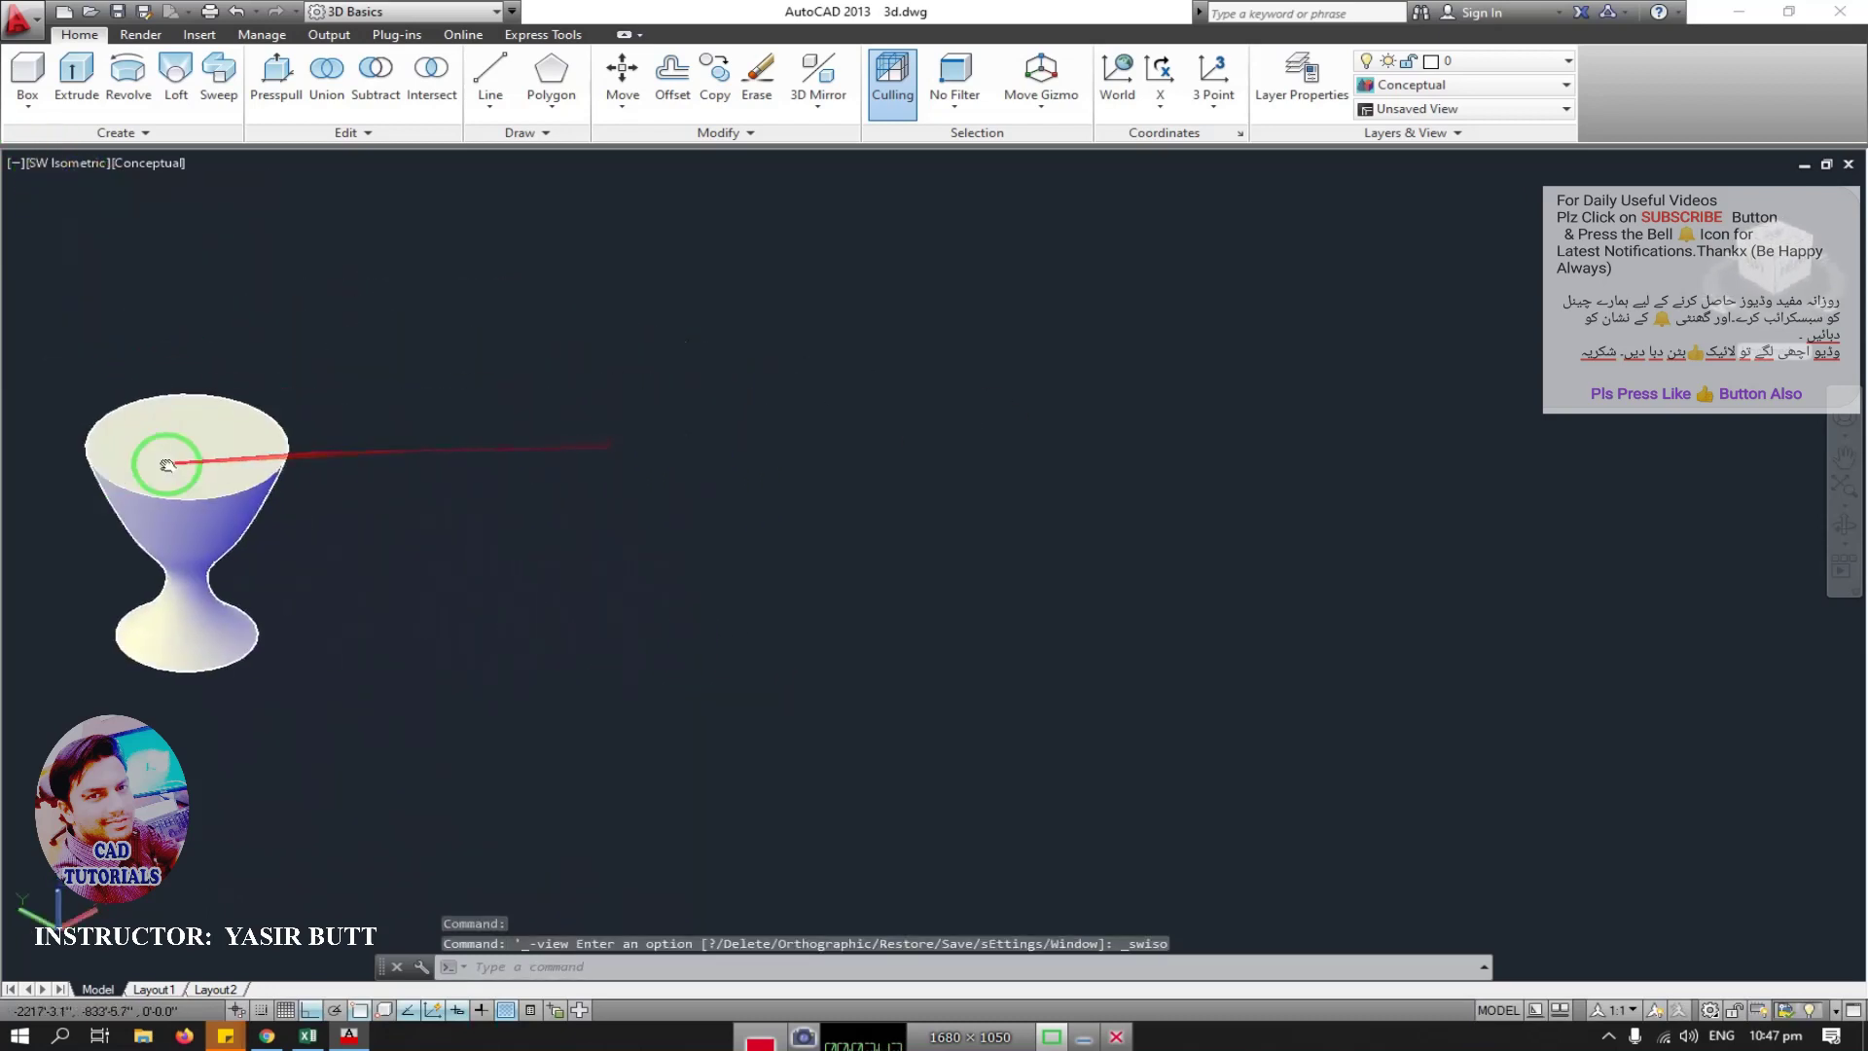
scroll(202, 481, "up", 2)
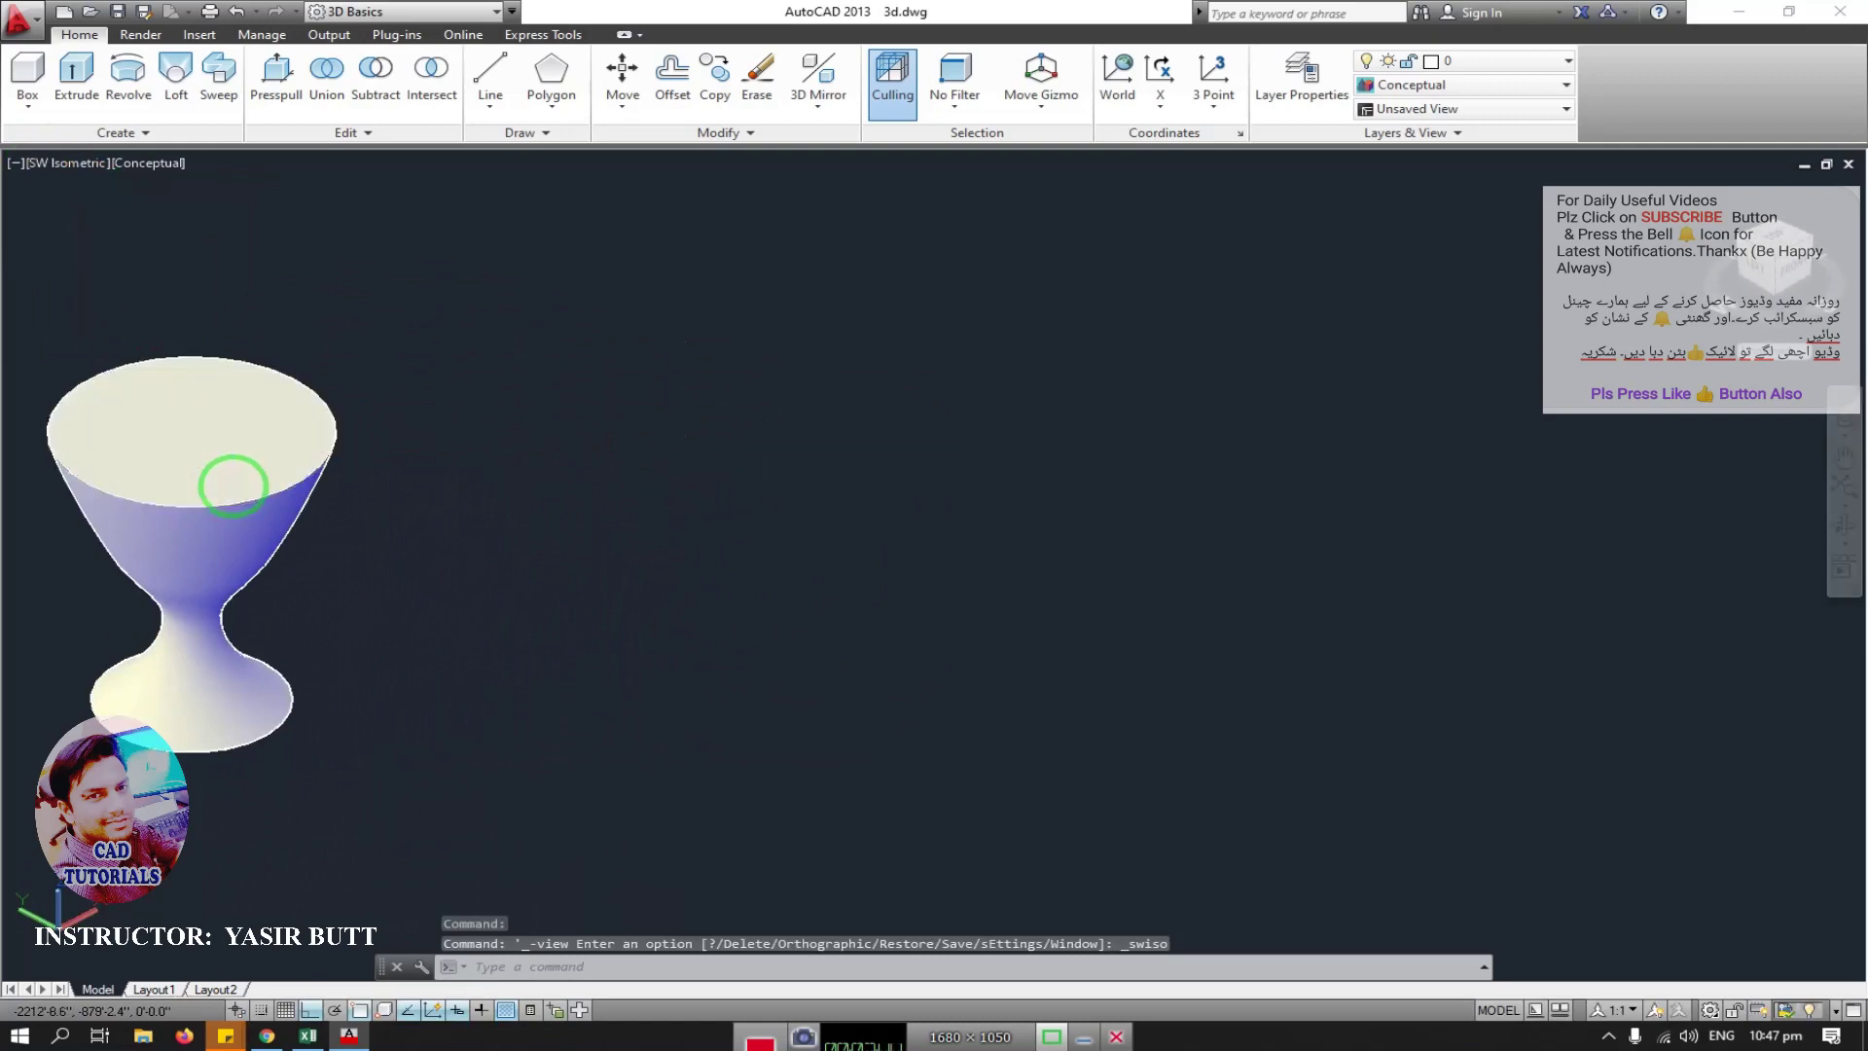
key("ctrl+s")
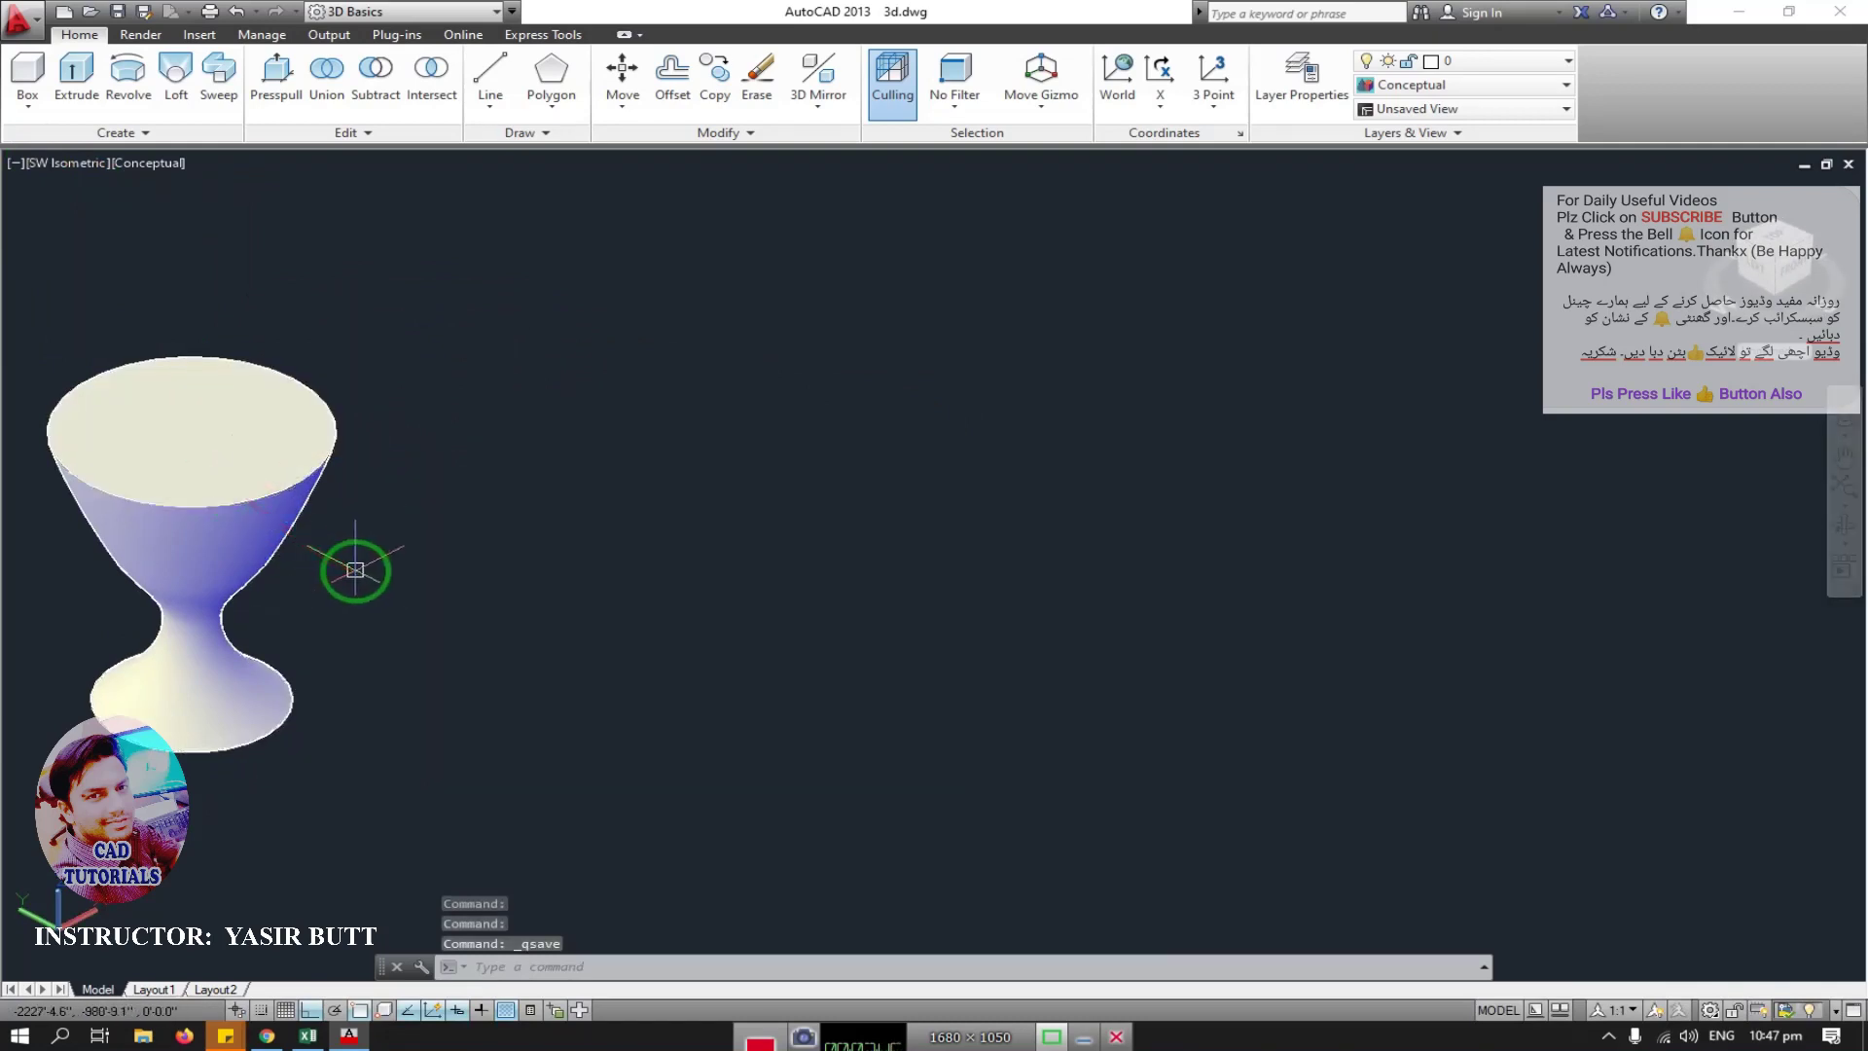
Undo the loft to restore the loose circles, then crossing-select them in SW Isometric.
key("ctrl+z")
key("ctrl+z")
key("ctrl+z")
key("ctrl+z")
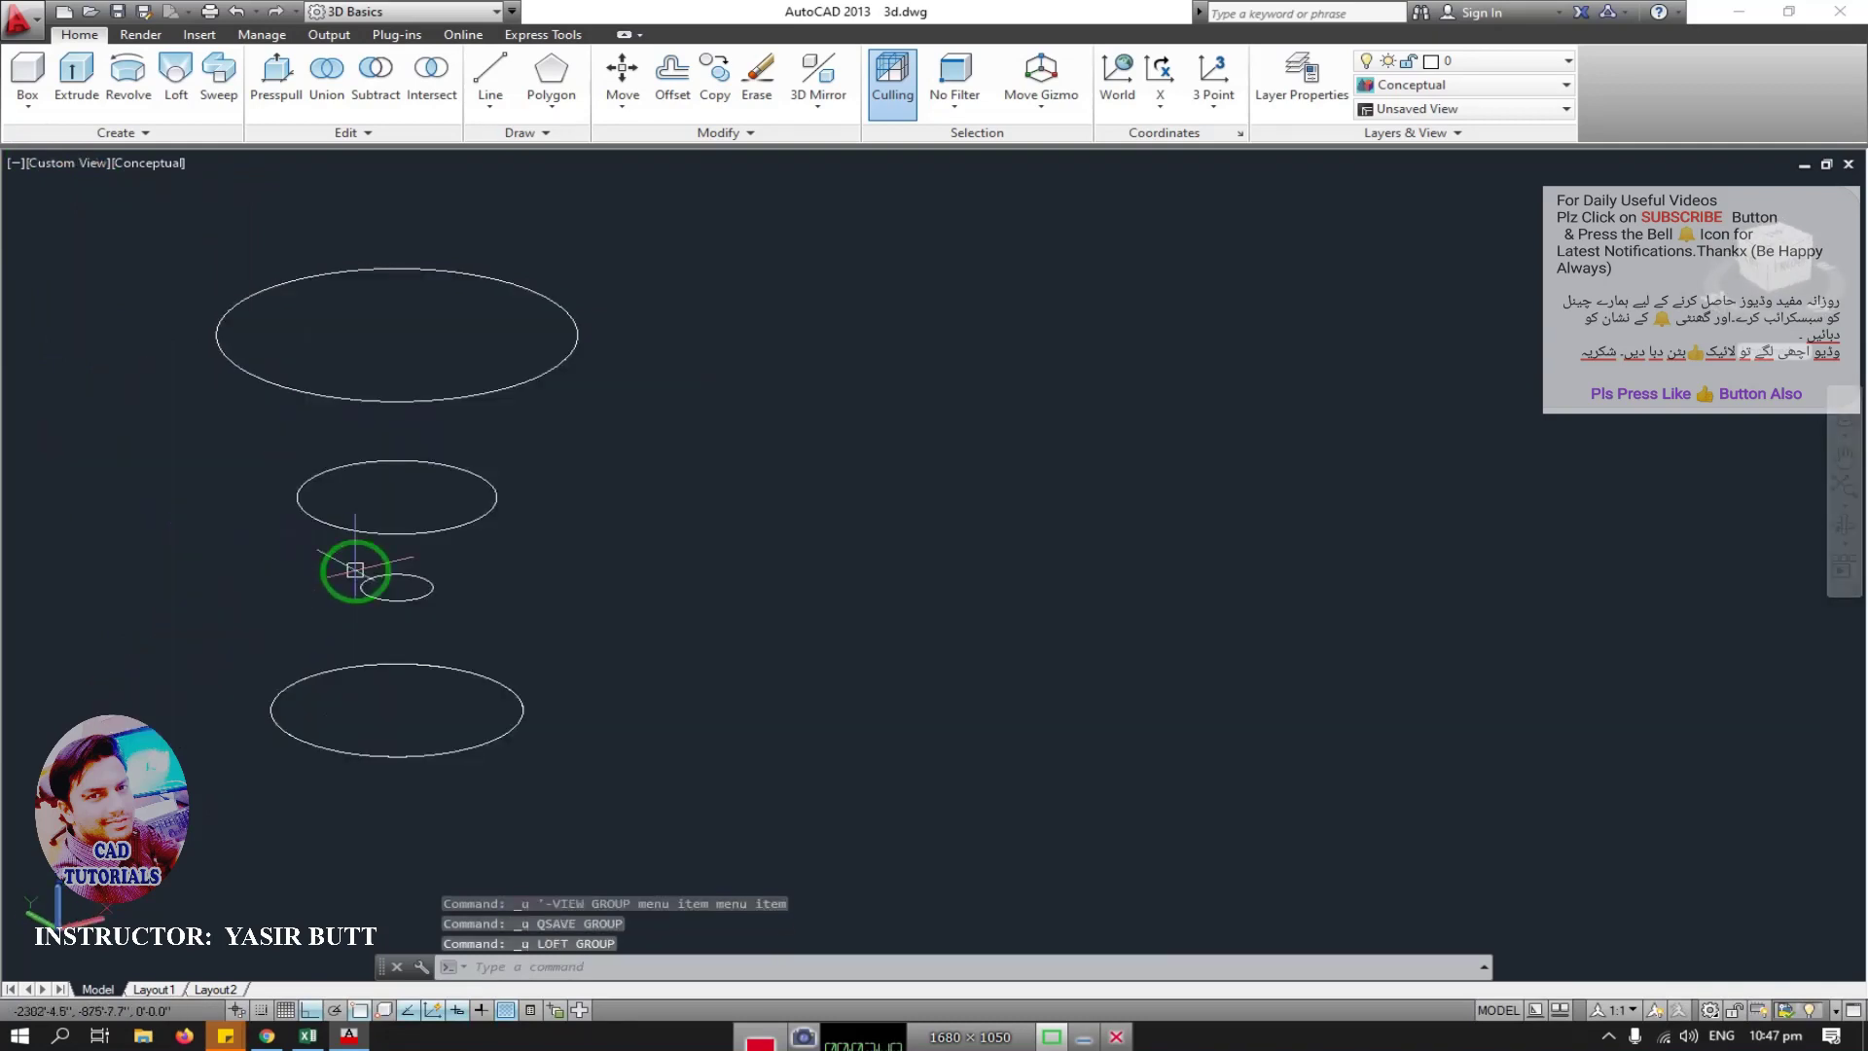
key("ctrl+z")
left_click(44, 173)
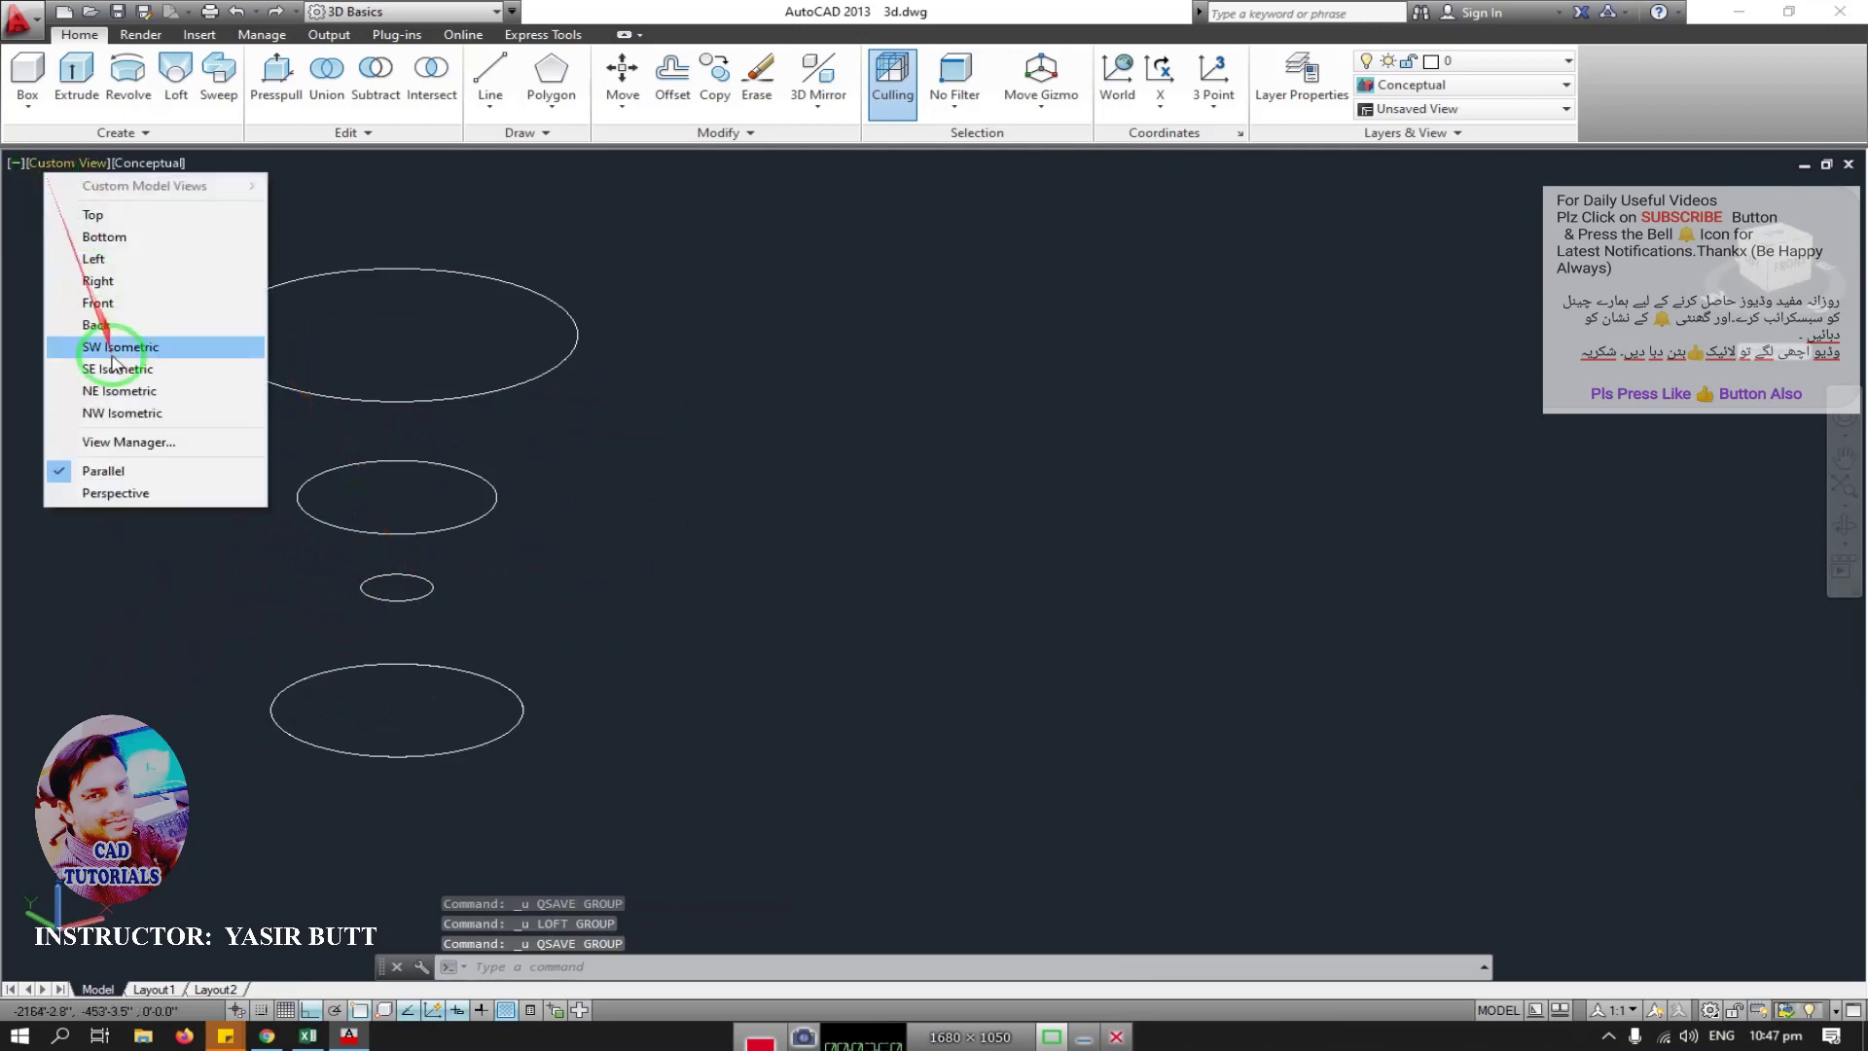
left_click(137, 341)
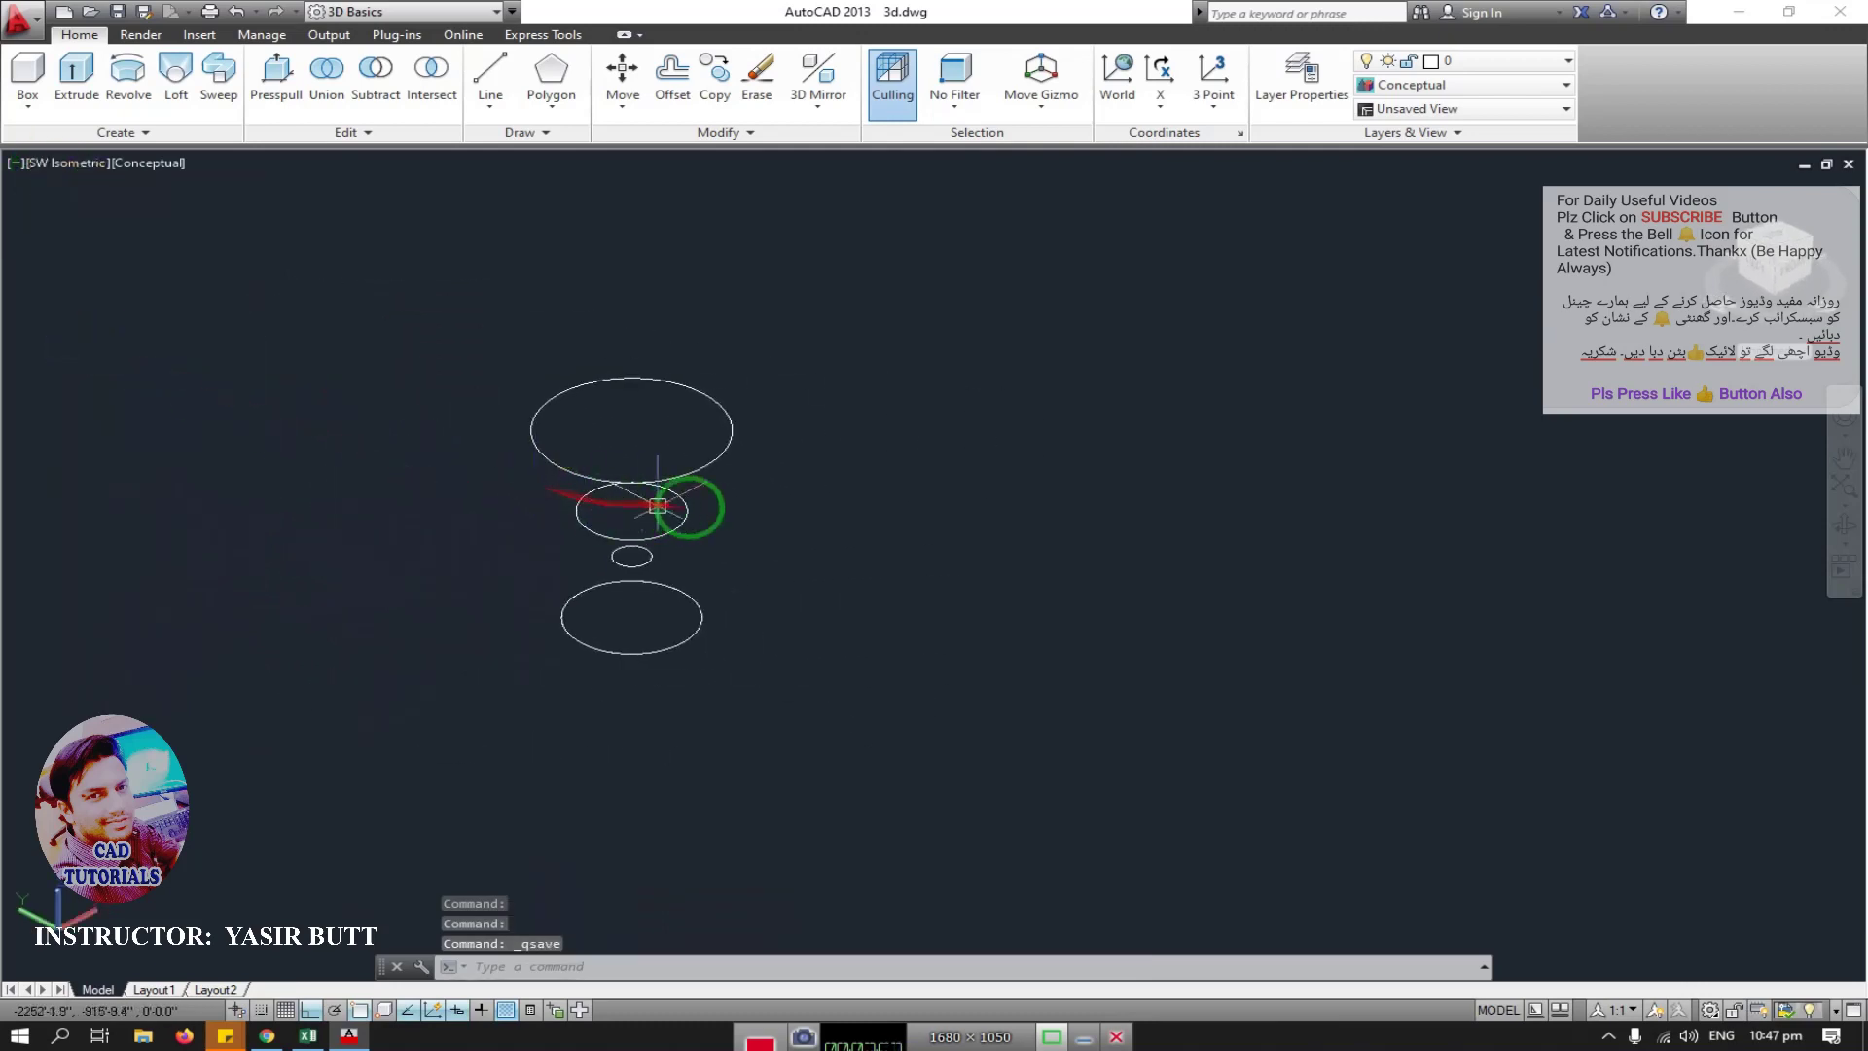
middle_click_drag(681, 505, 279, 492)
mouse_move(301, 367)
left_mouse_down()
mouse_move(160, 612)
mouse_move(97, 670)
left_mouse_up()
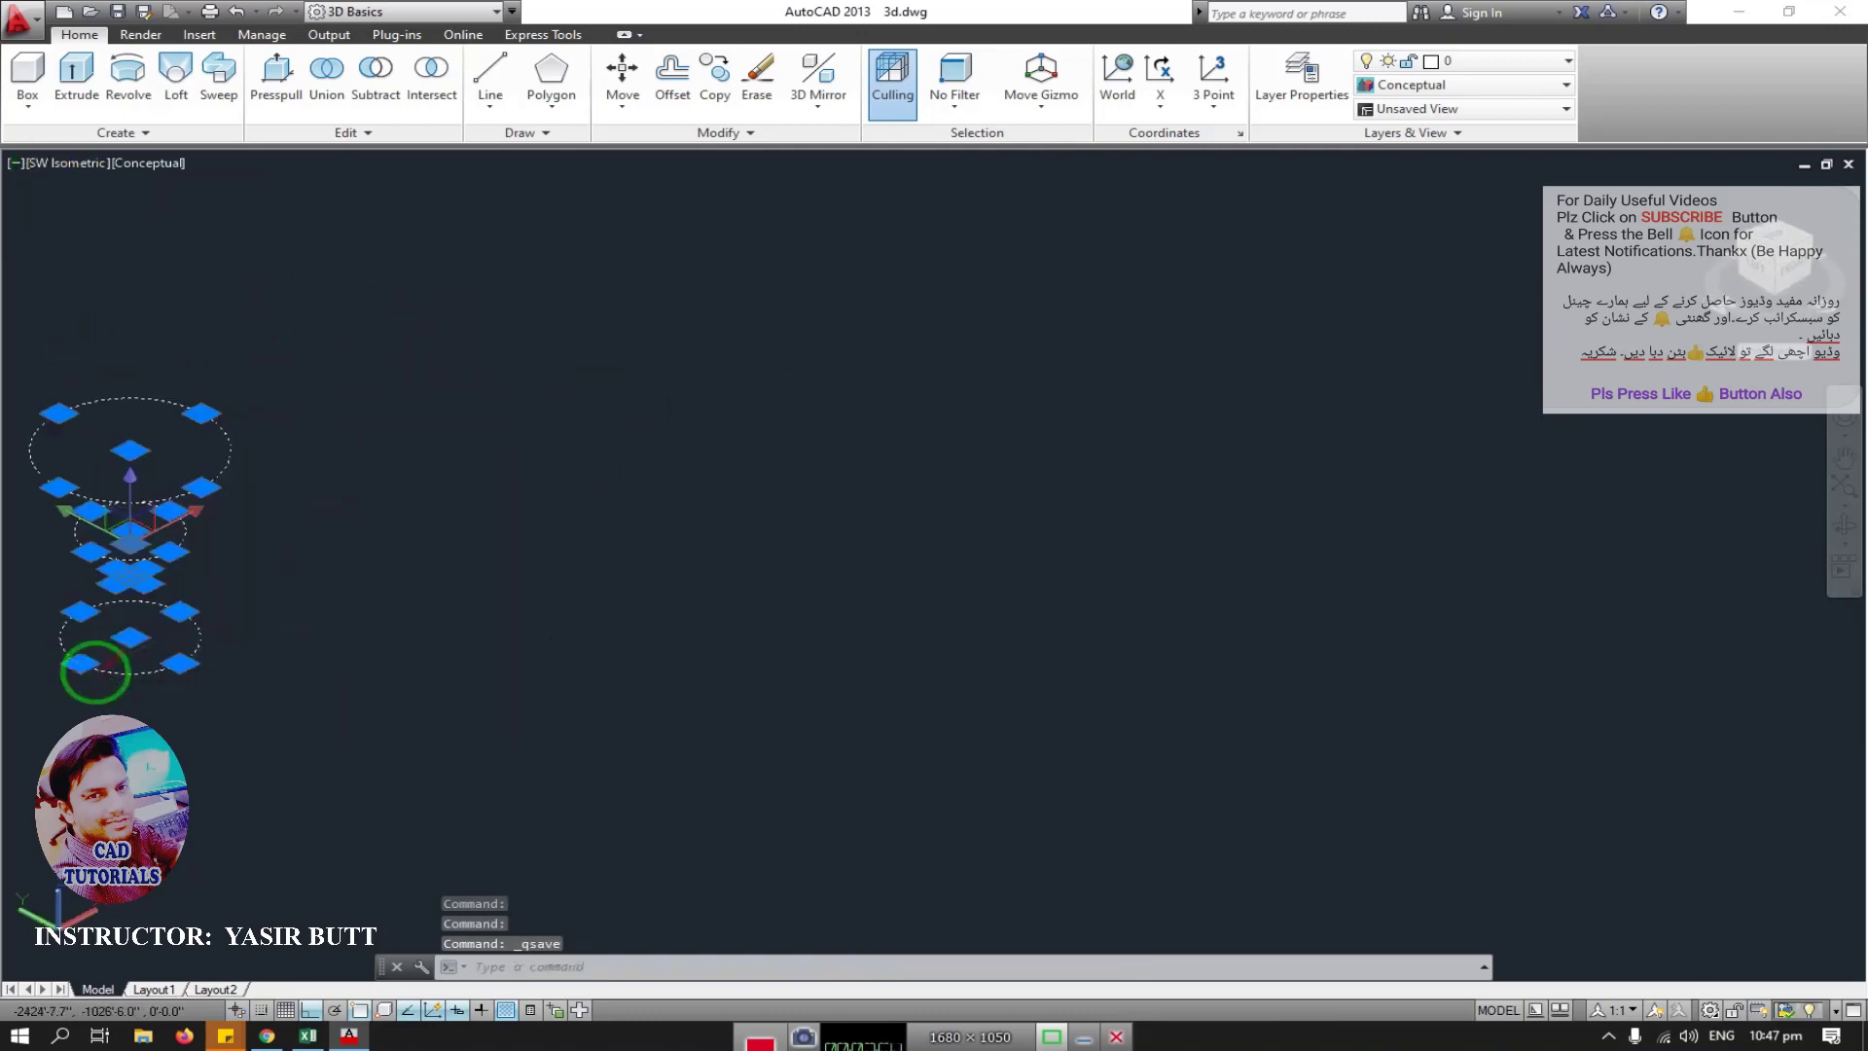
Copy the selected four-circle stack (CO) to the right with Ortho off, then save.
type("o")
key("Return")
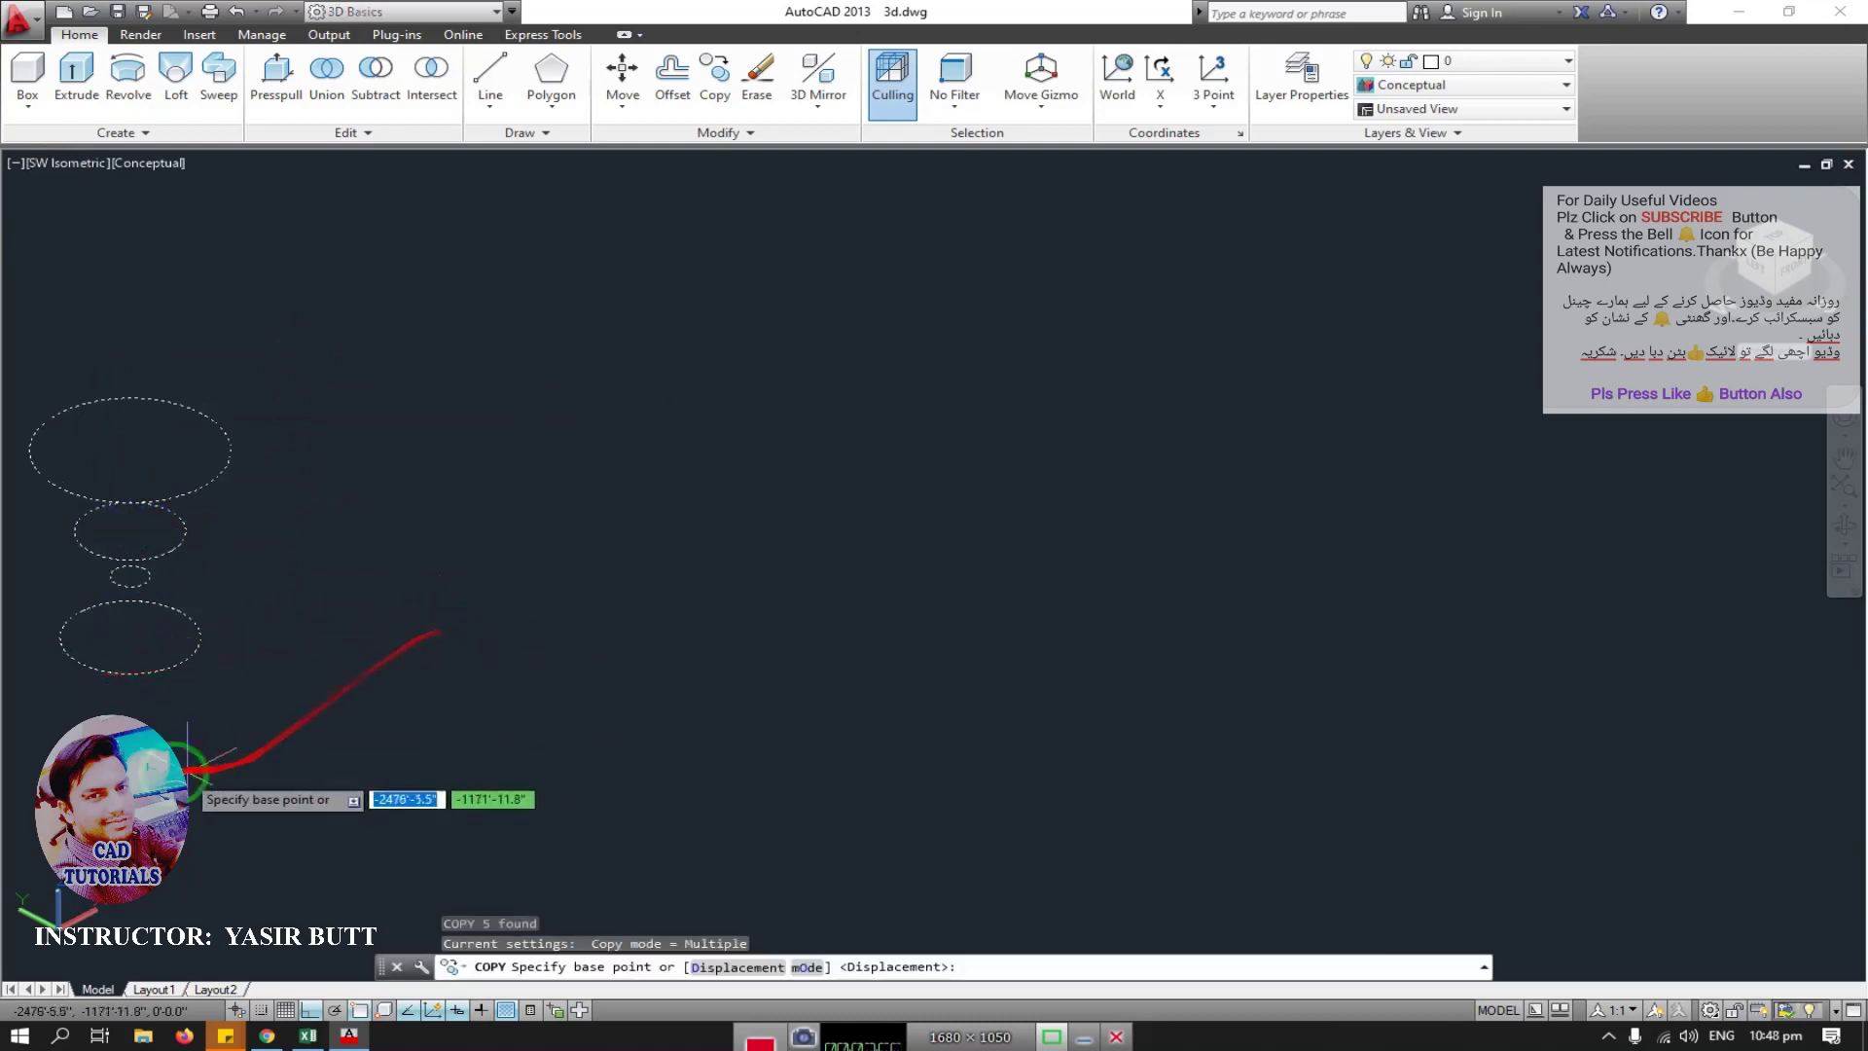
left_click(165, 764)
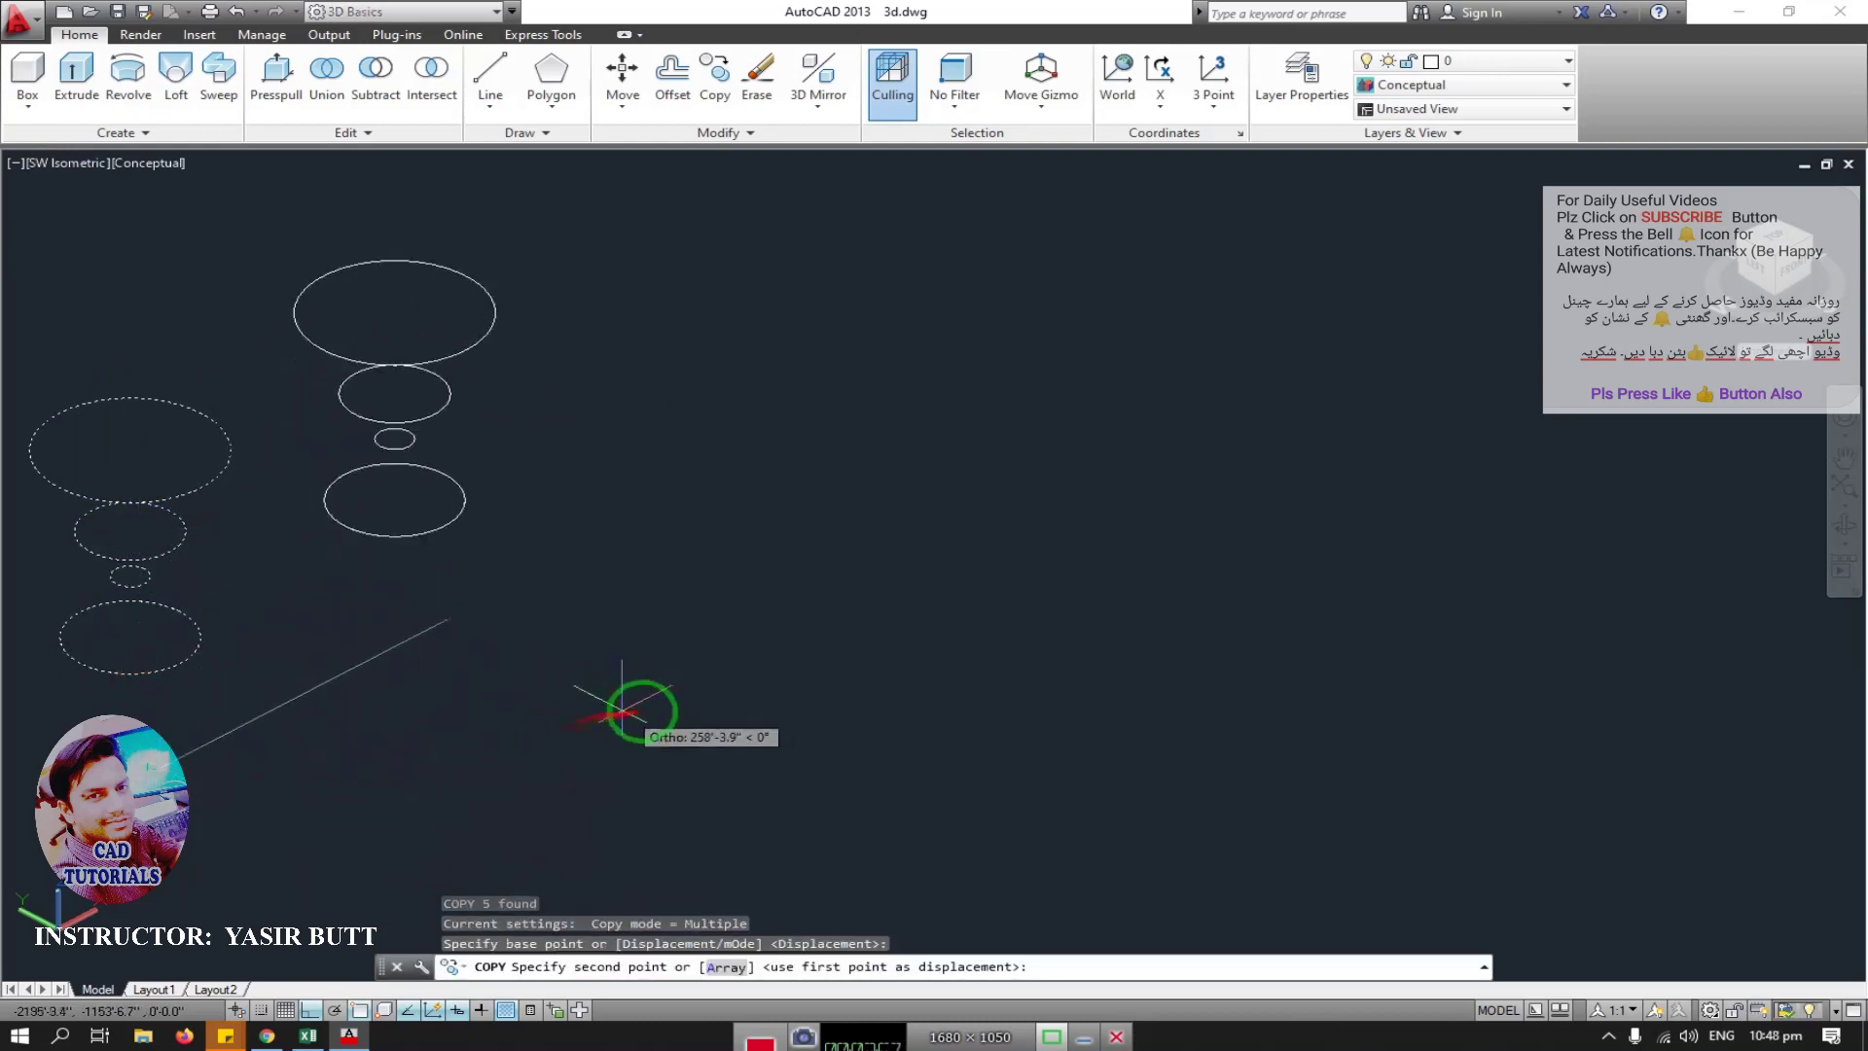
key("F8")
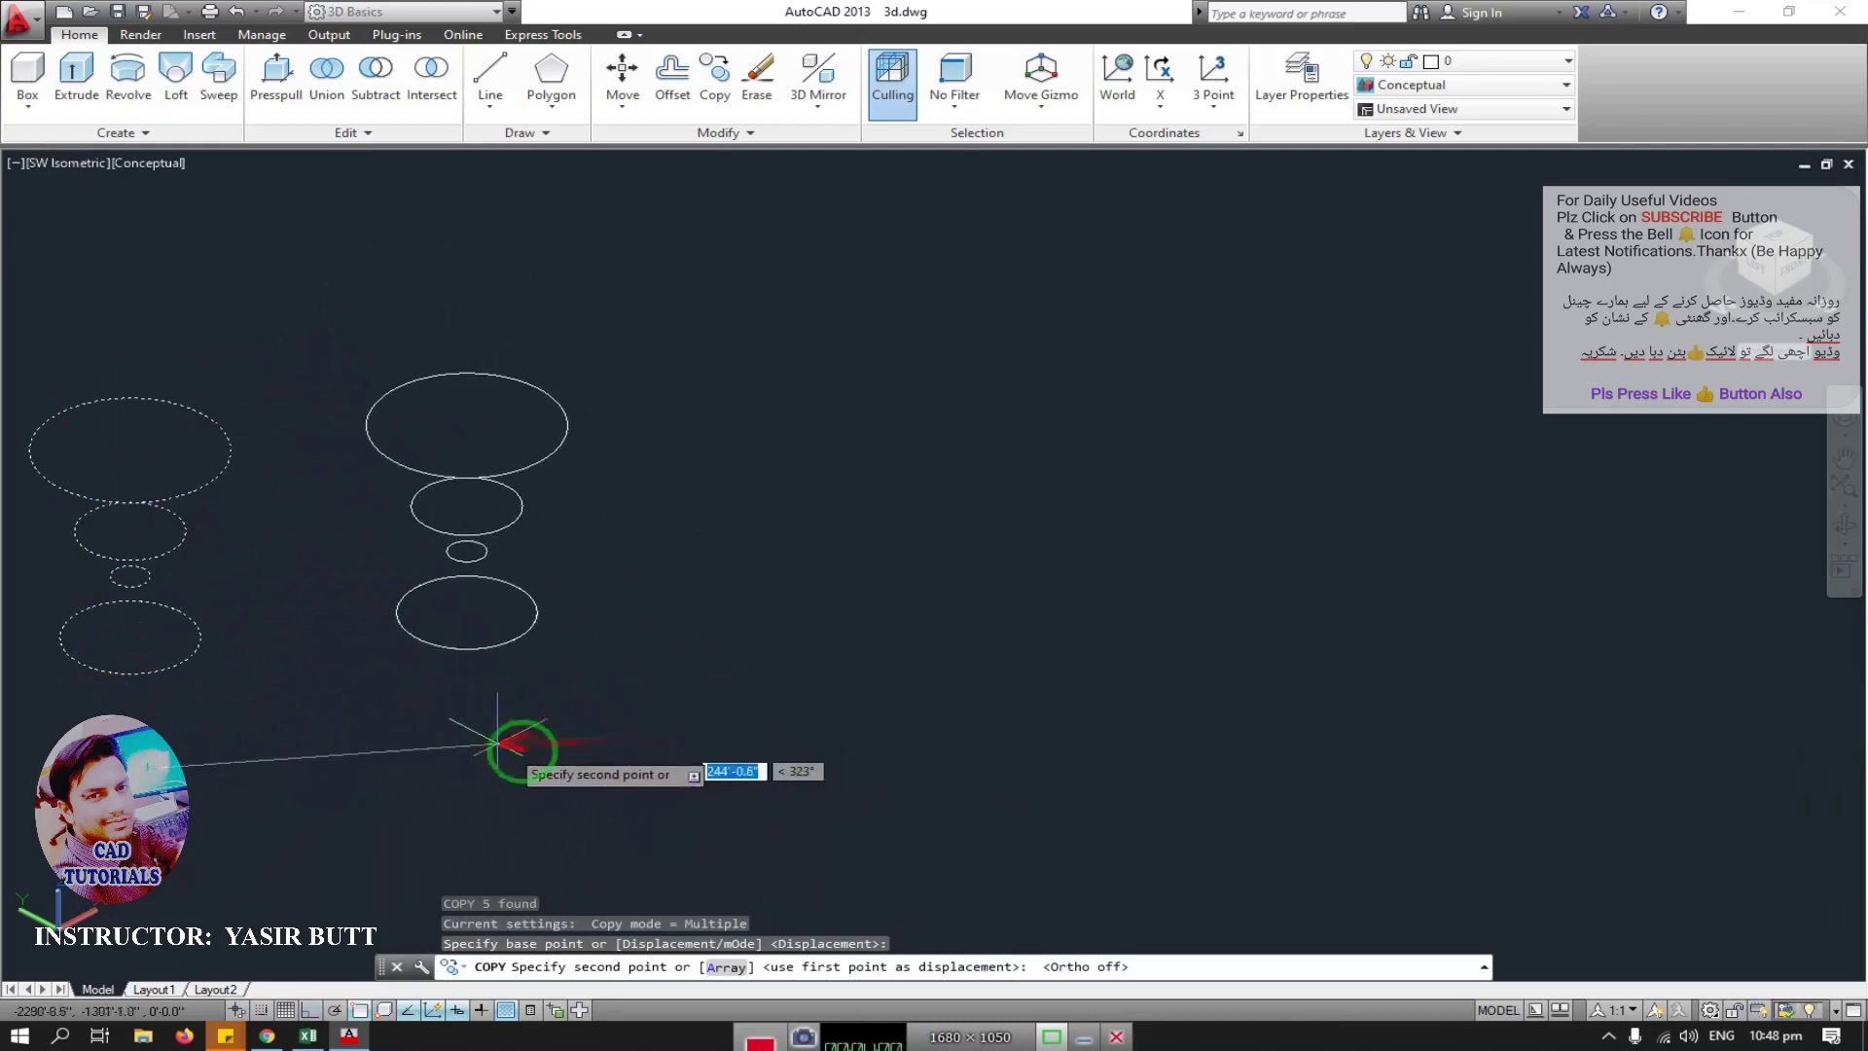
left_click(565, 746)
left_click(923, 744)
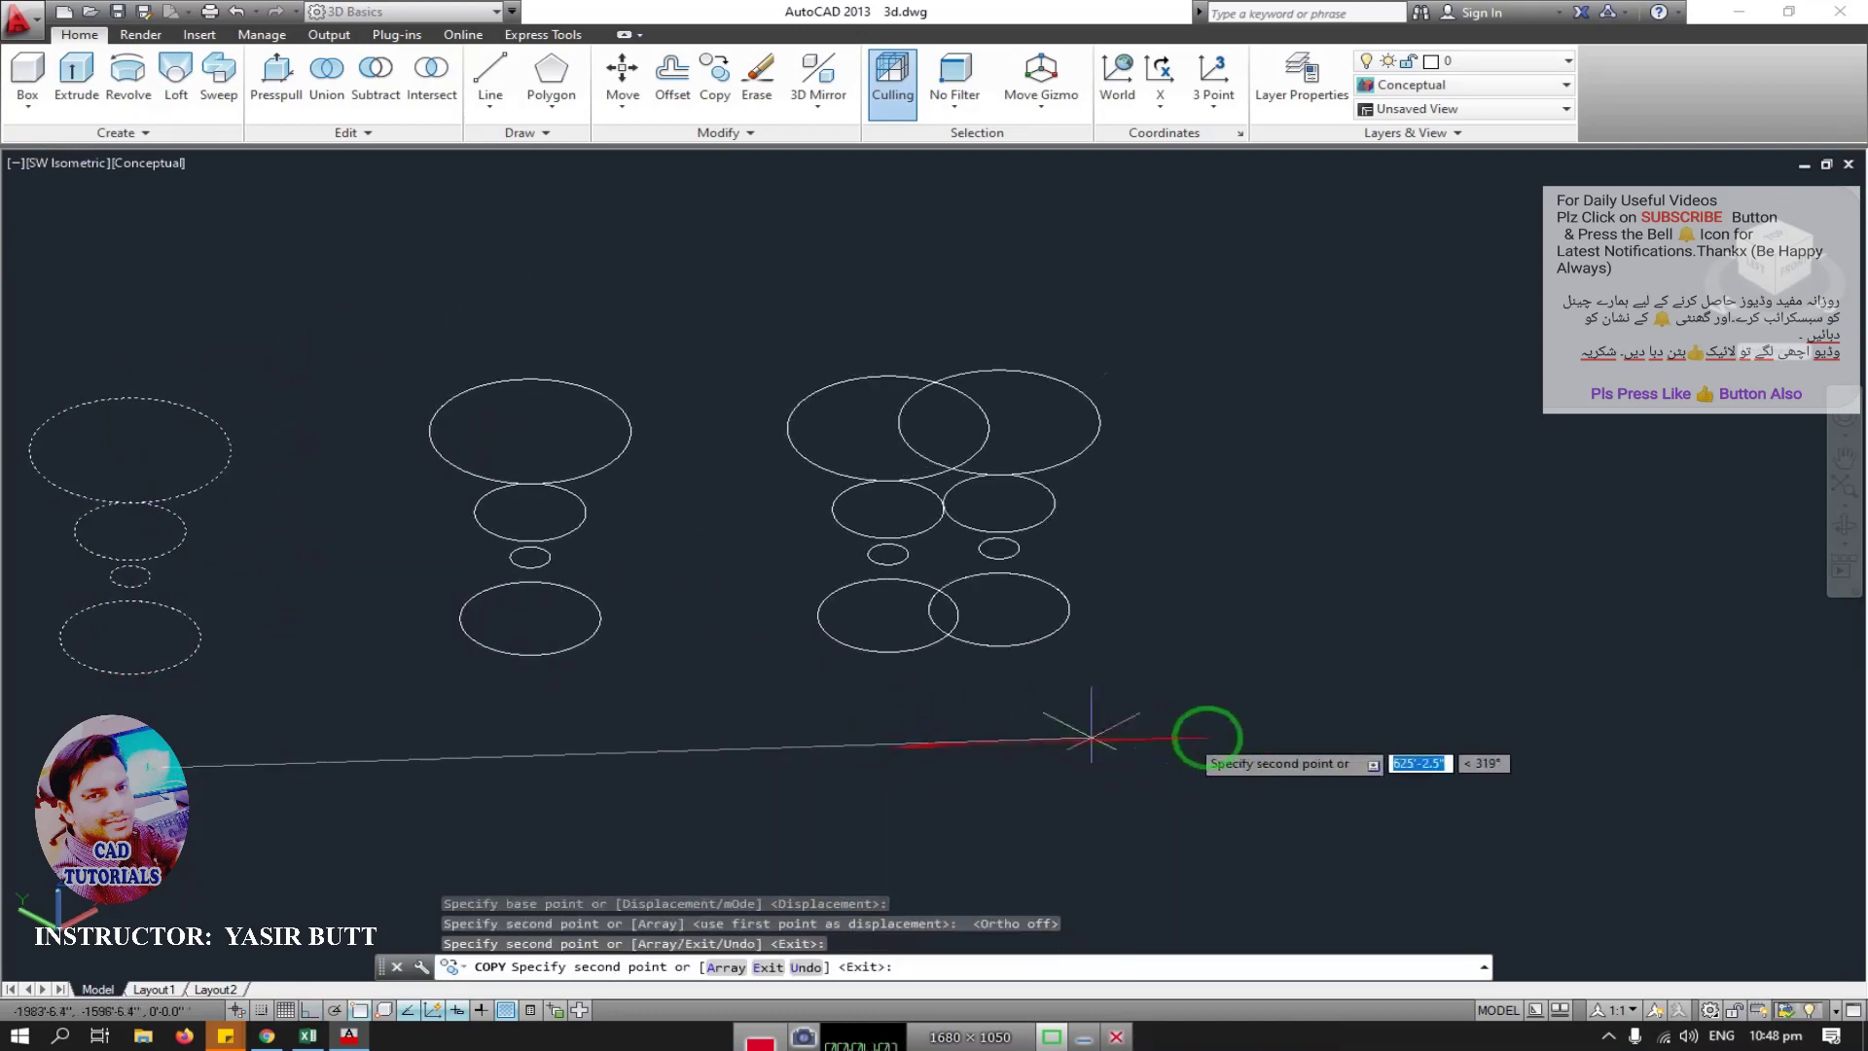
key("Return")
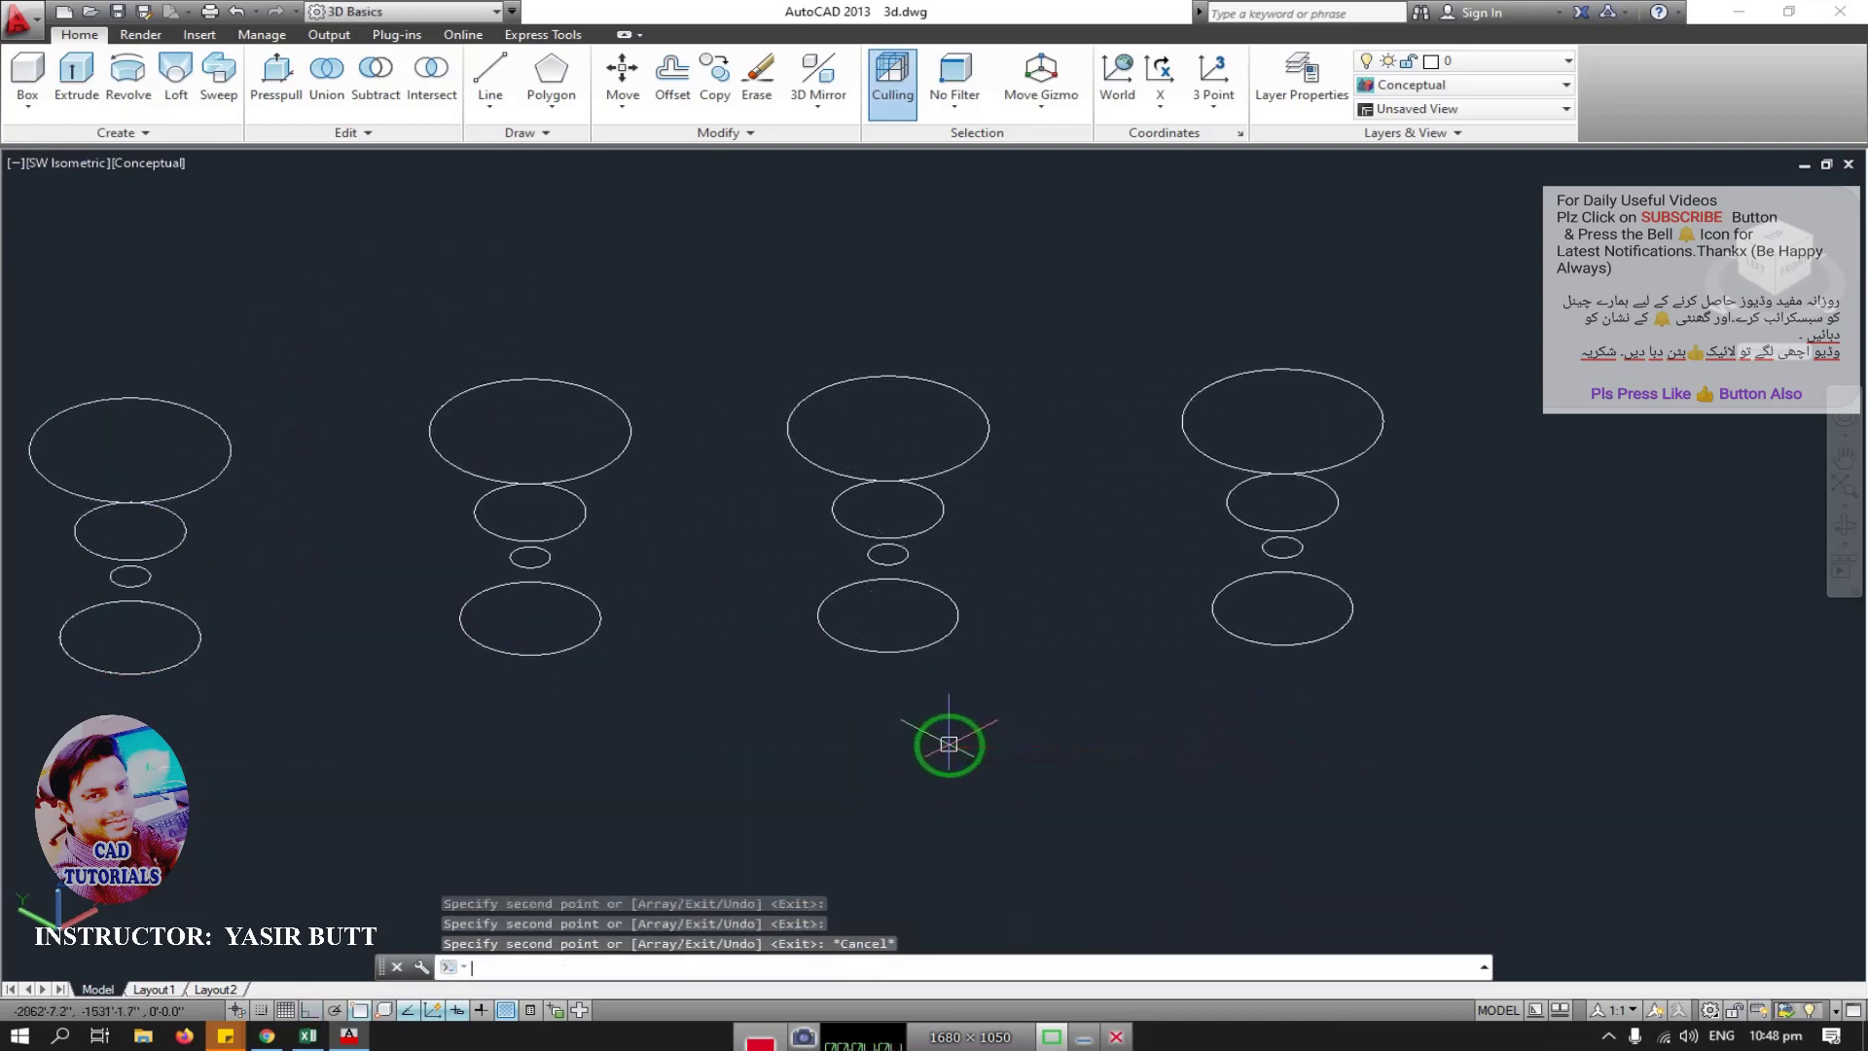
key("ctrl+s")
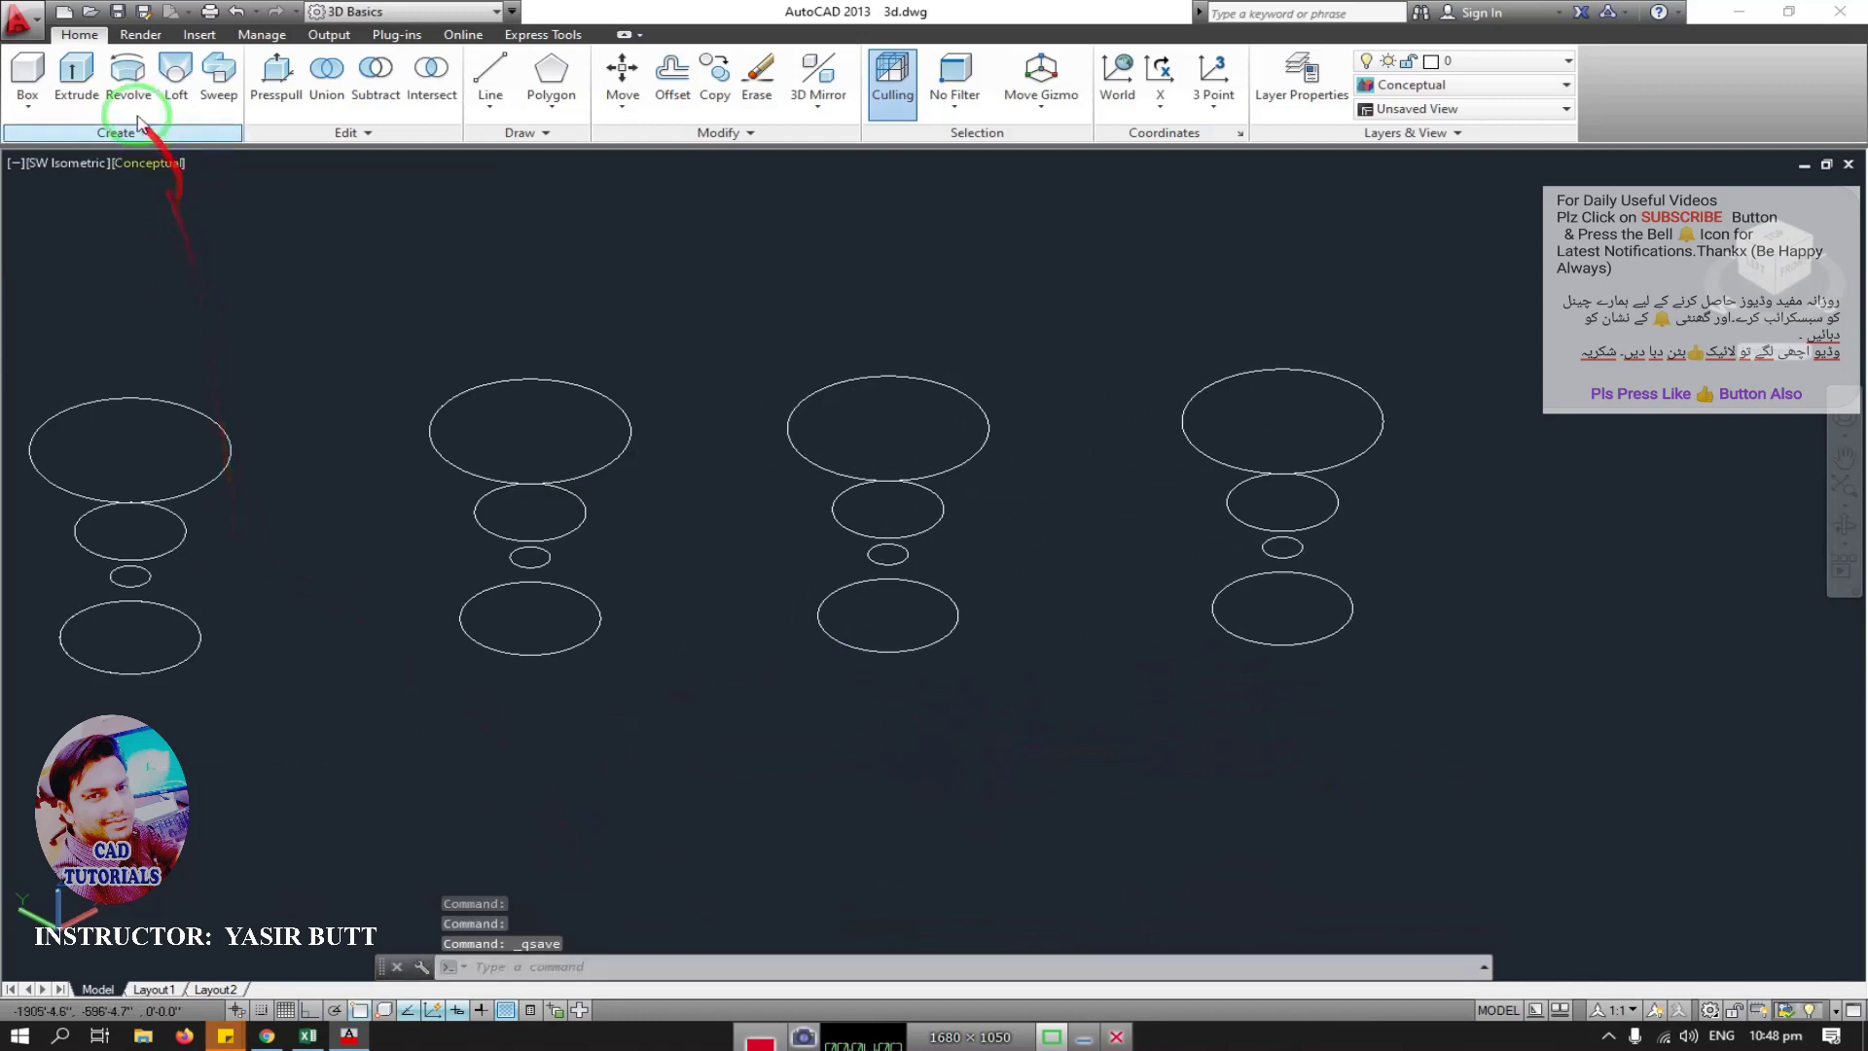
Loft the leftmost stack's four circles bottom to top, cross sections only, and save.
left_click(126, 83)
left_click(173, 80)
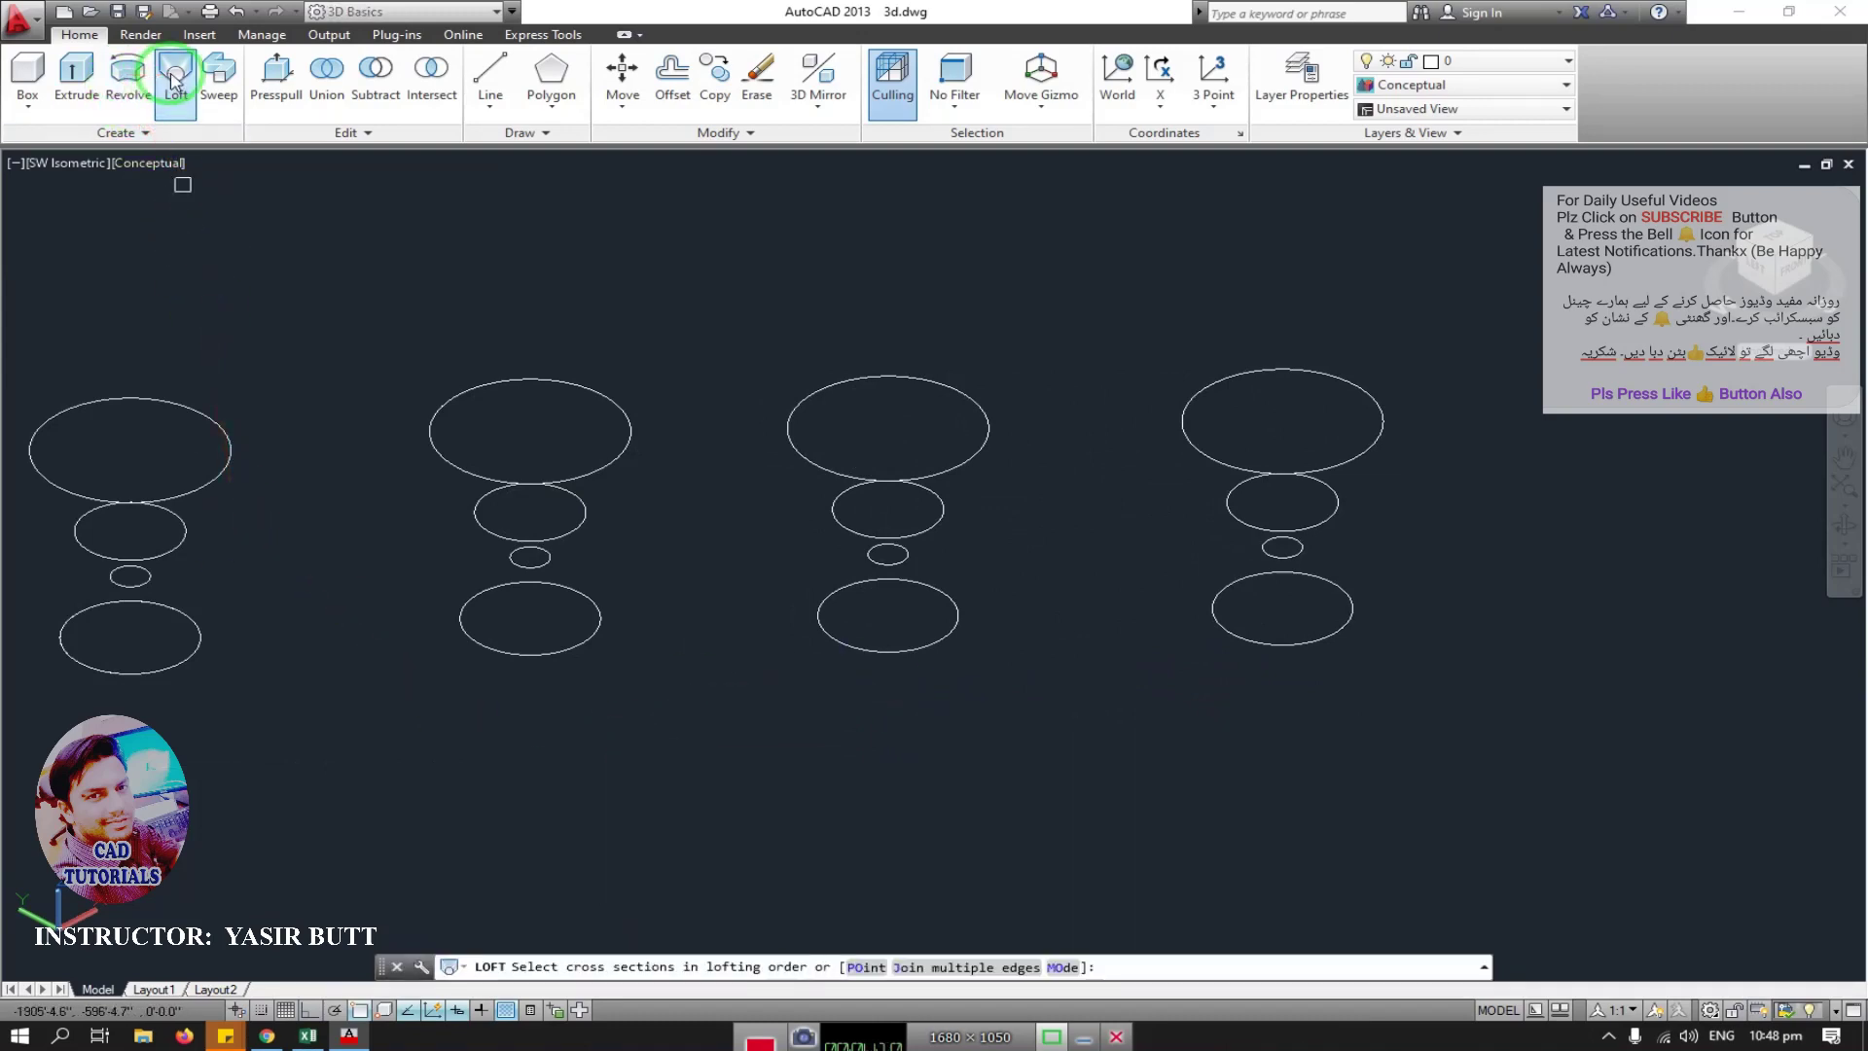
left_click(154, 668)
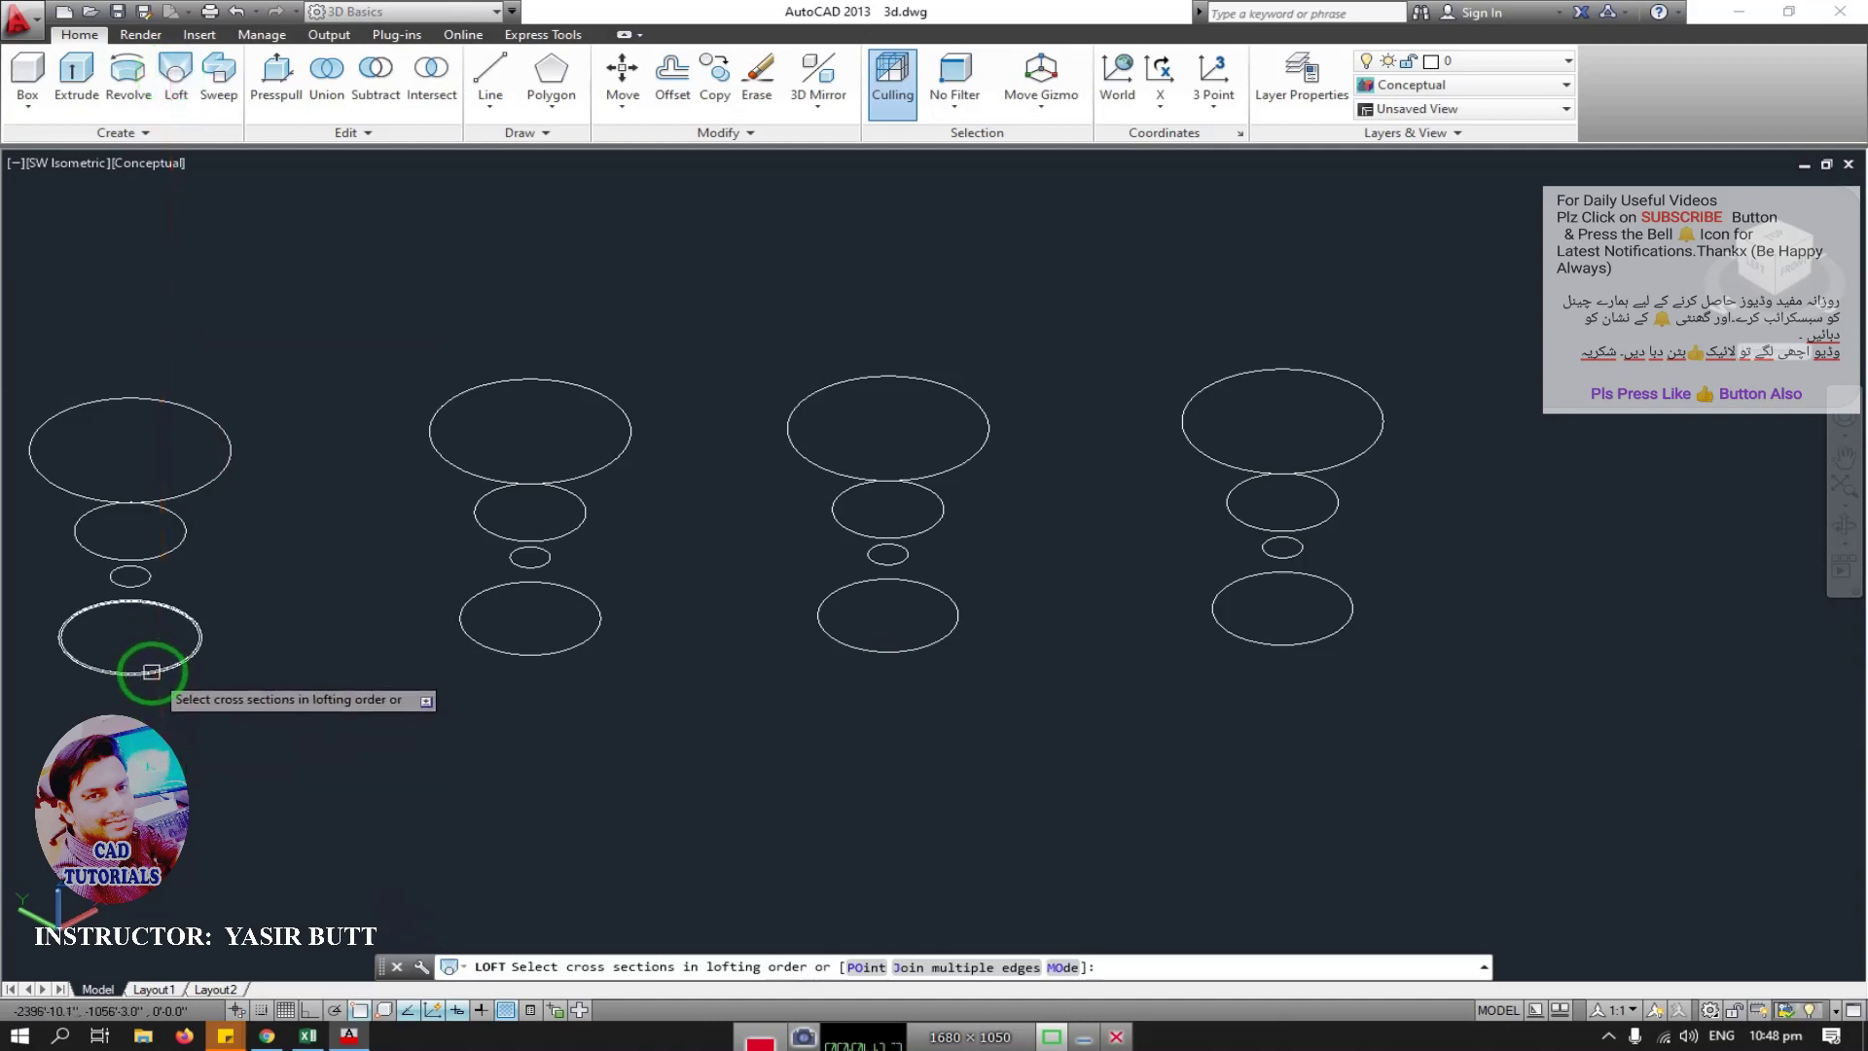
left_click(129, 585)
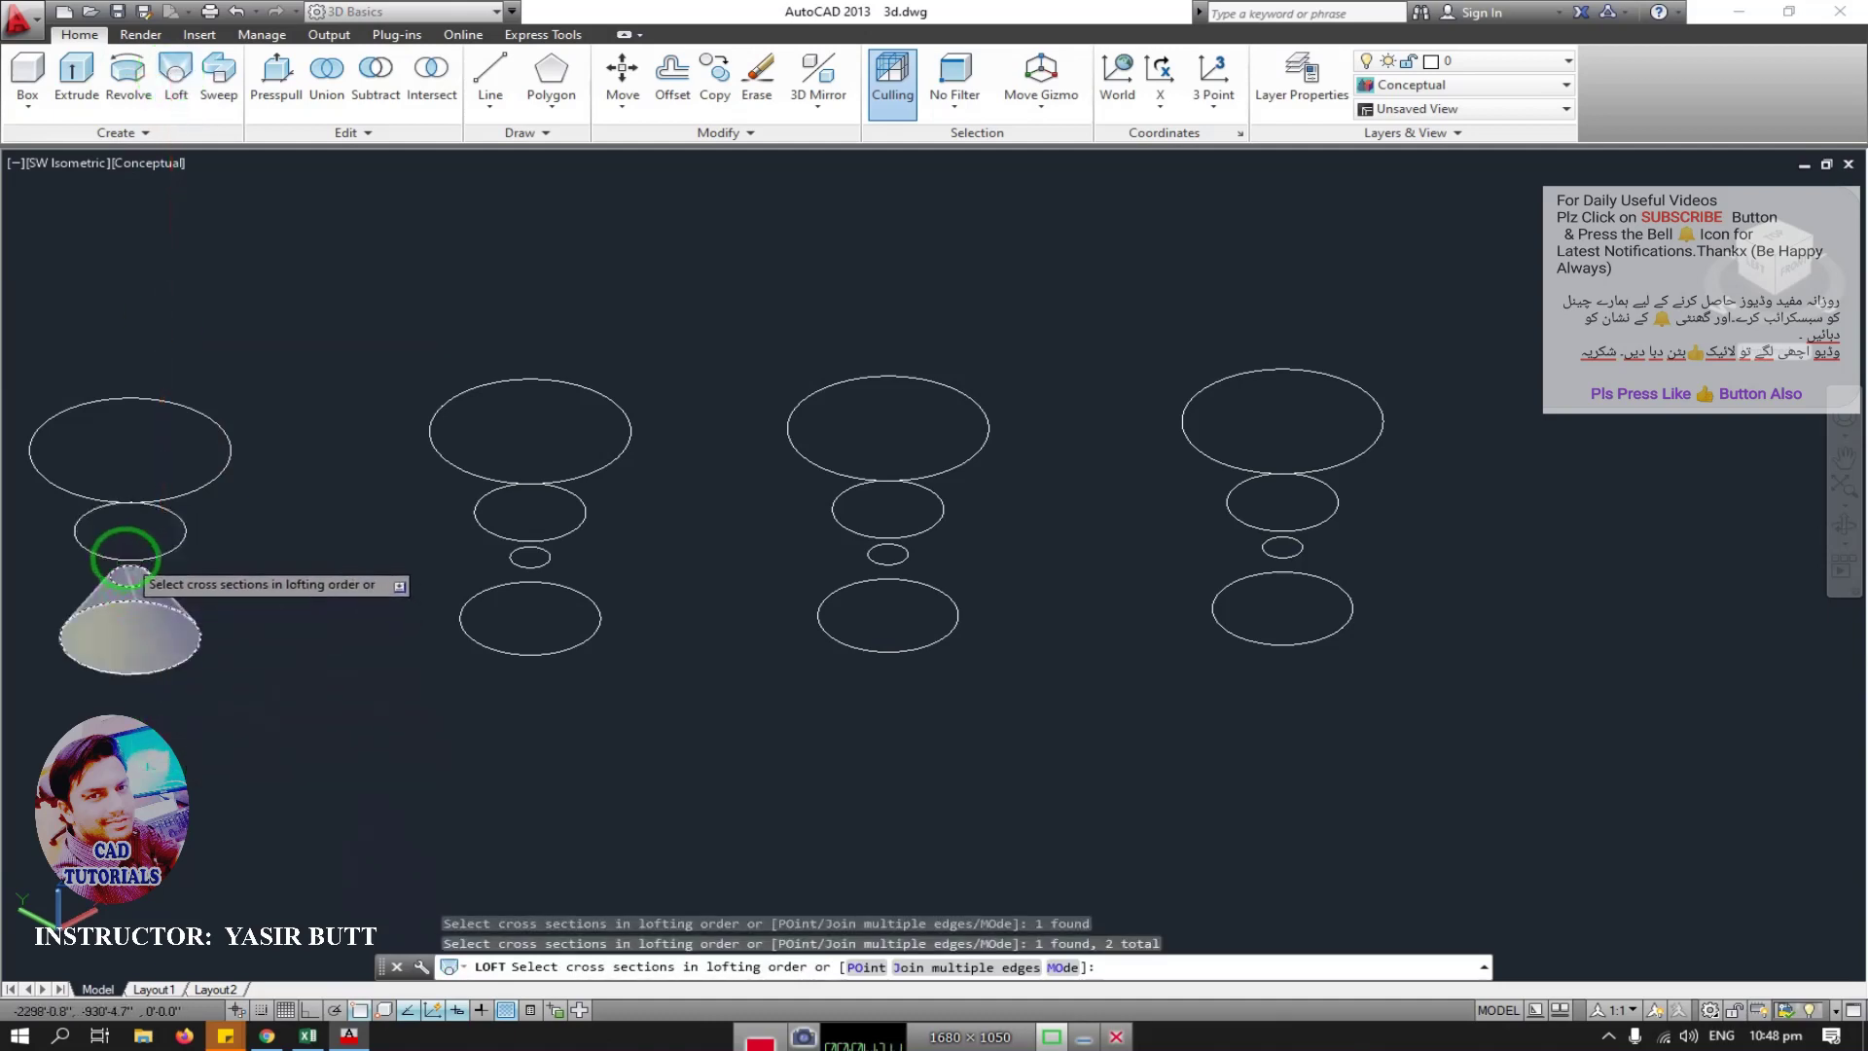
left_click(126, 501)
left_click(124, 498)
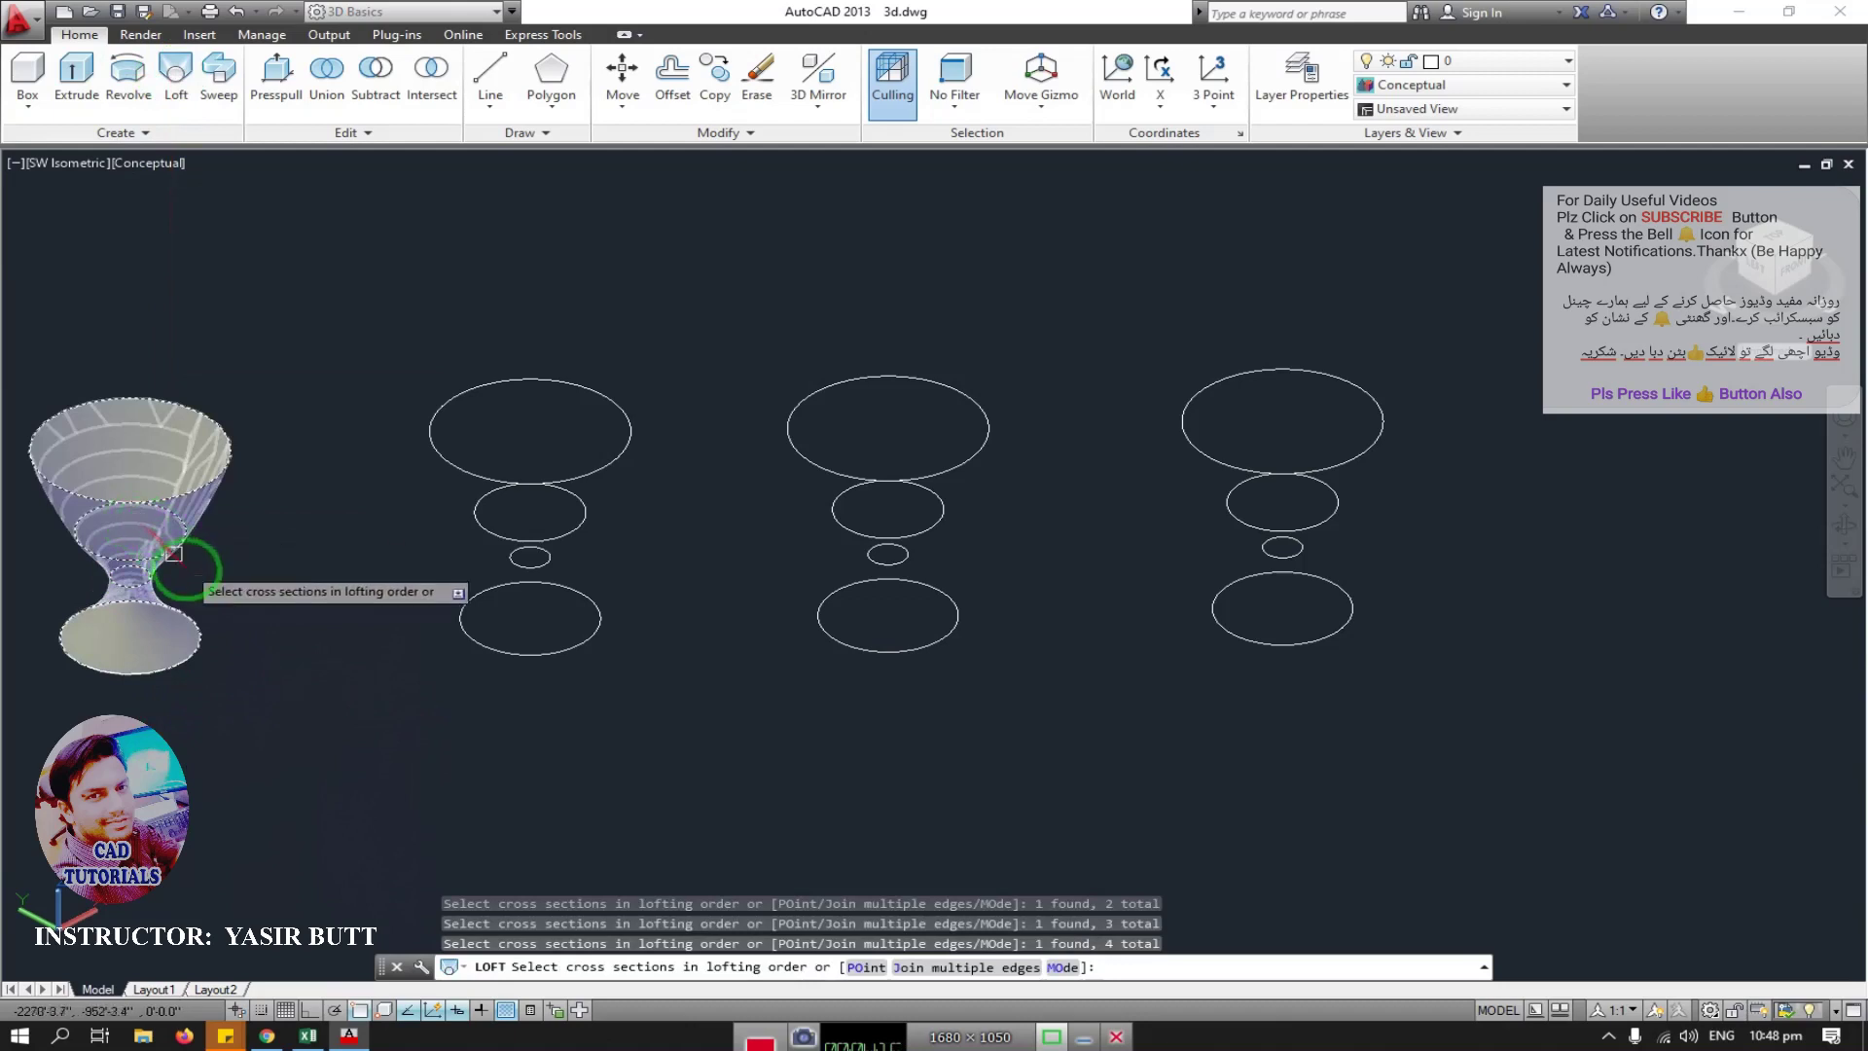
right_click(209, 585)
key("Return")
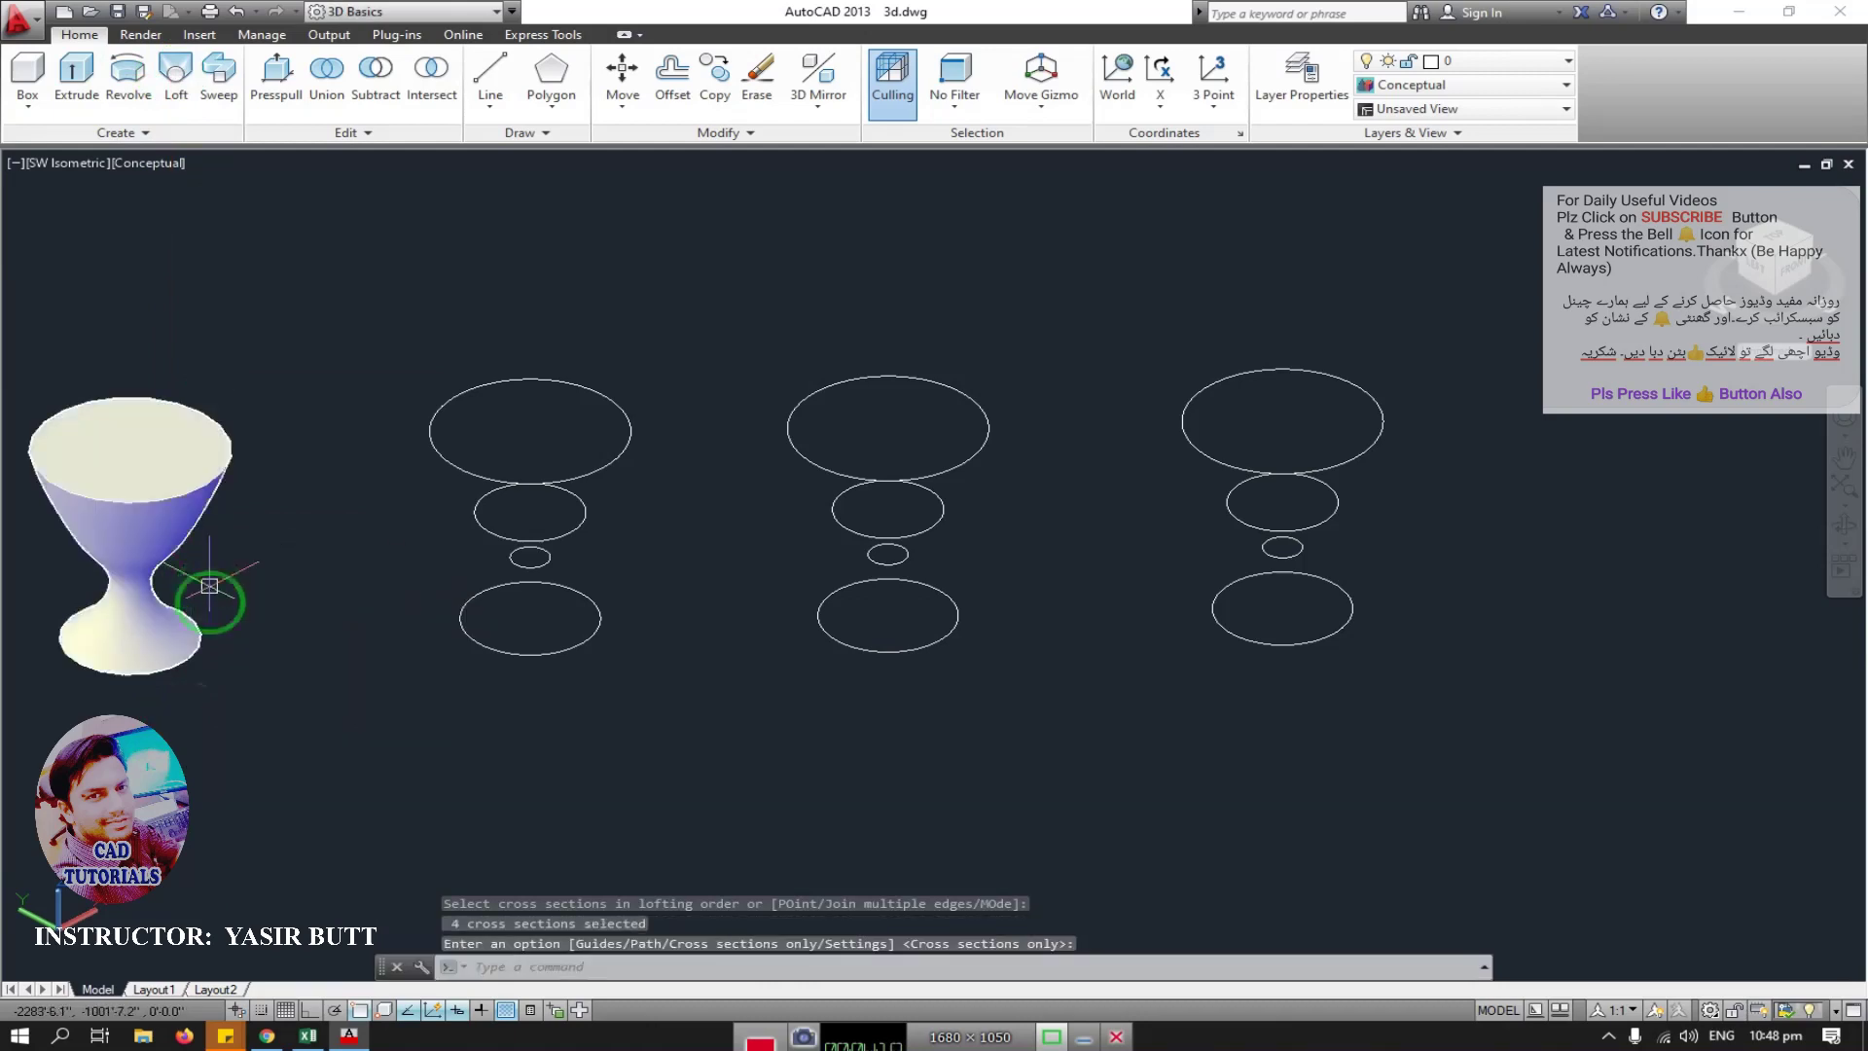
key("Return")
key("ctrl+s")
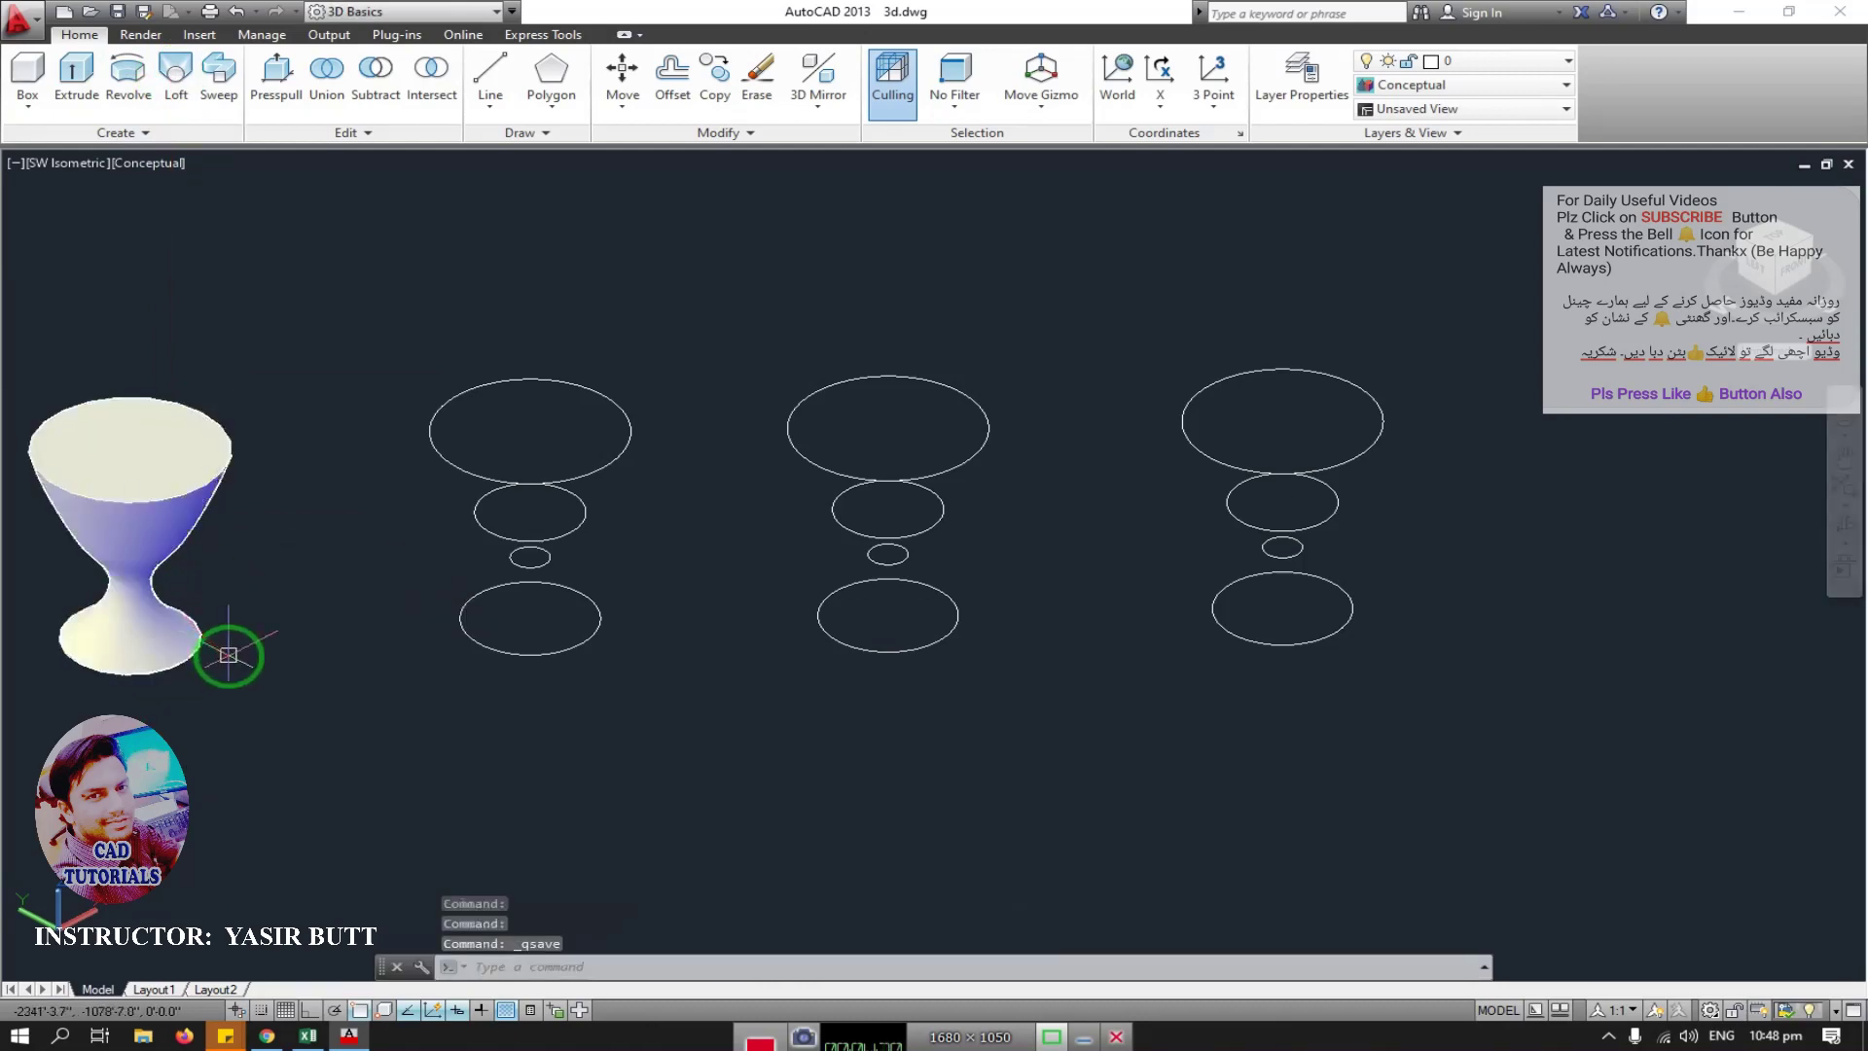
mouse_move(518, 662)
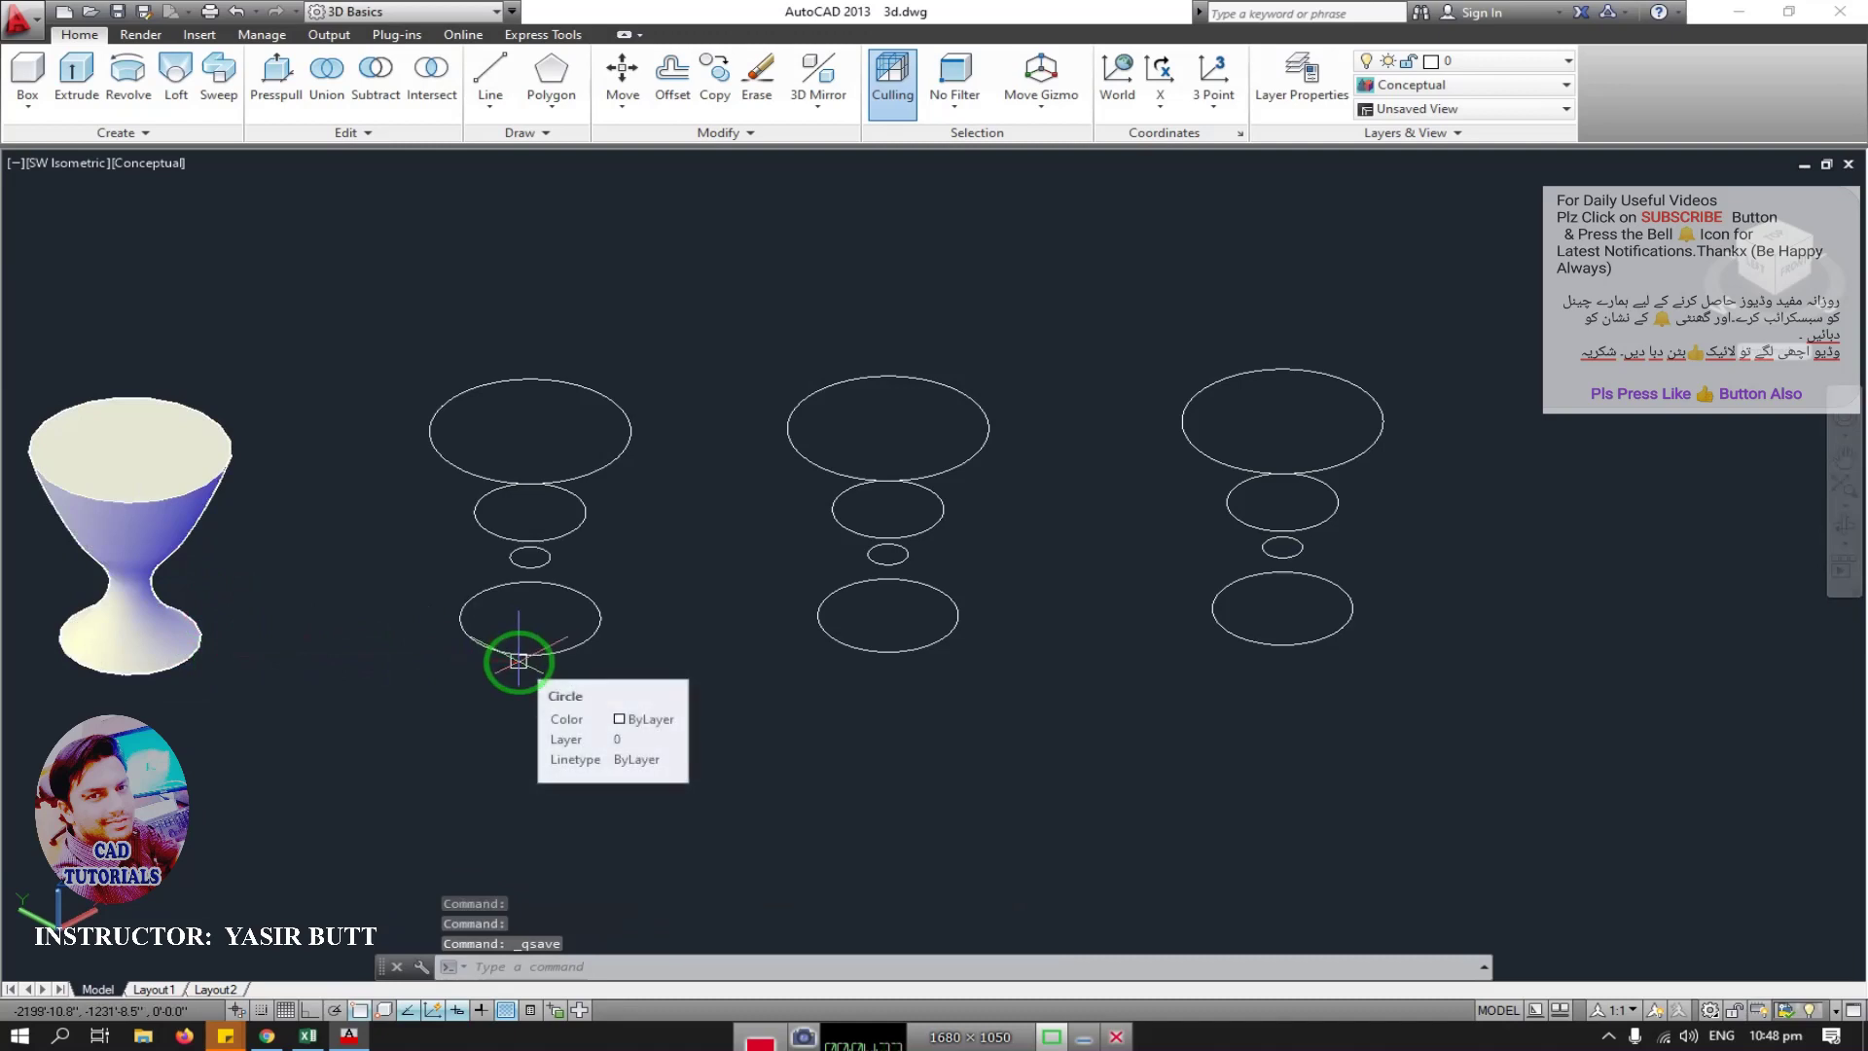
Loft the second stack's four circles into a waisted vase solid and orbit to inspect it.
left_click(175, 73)
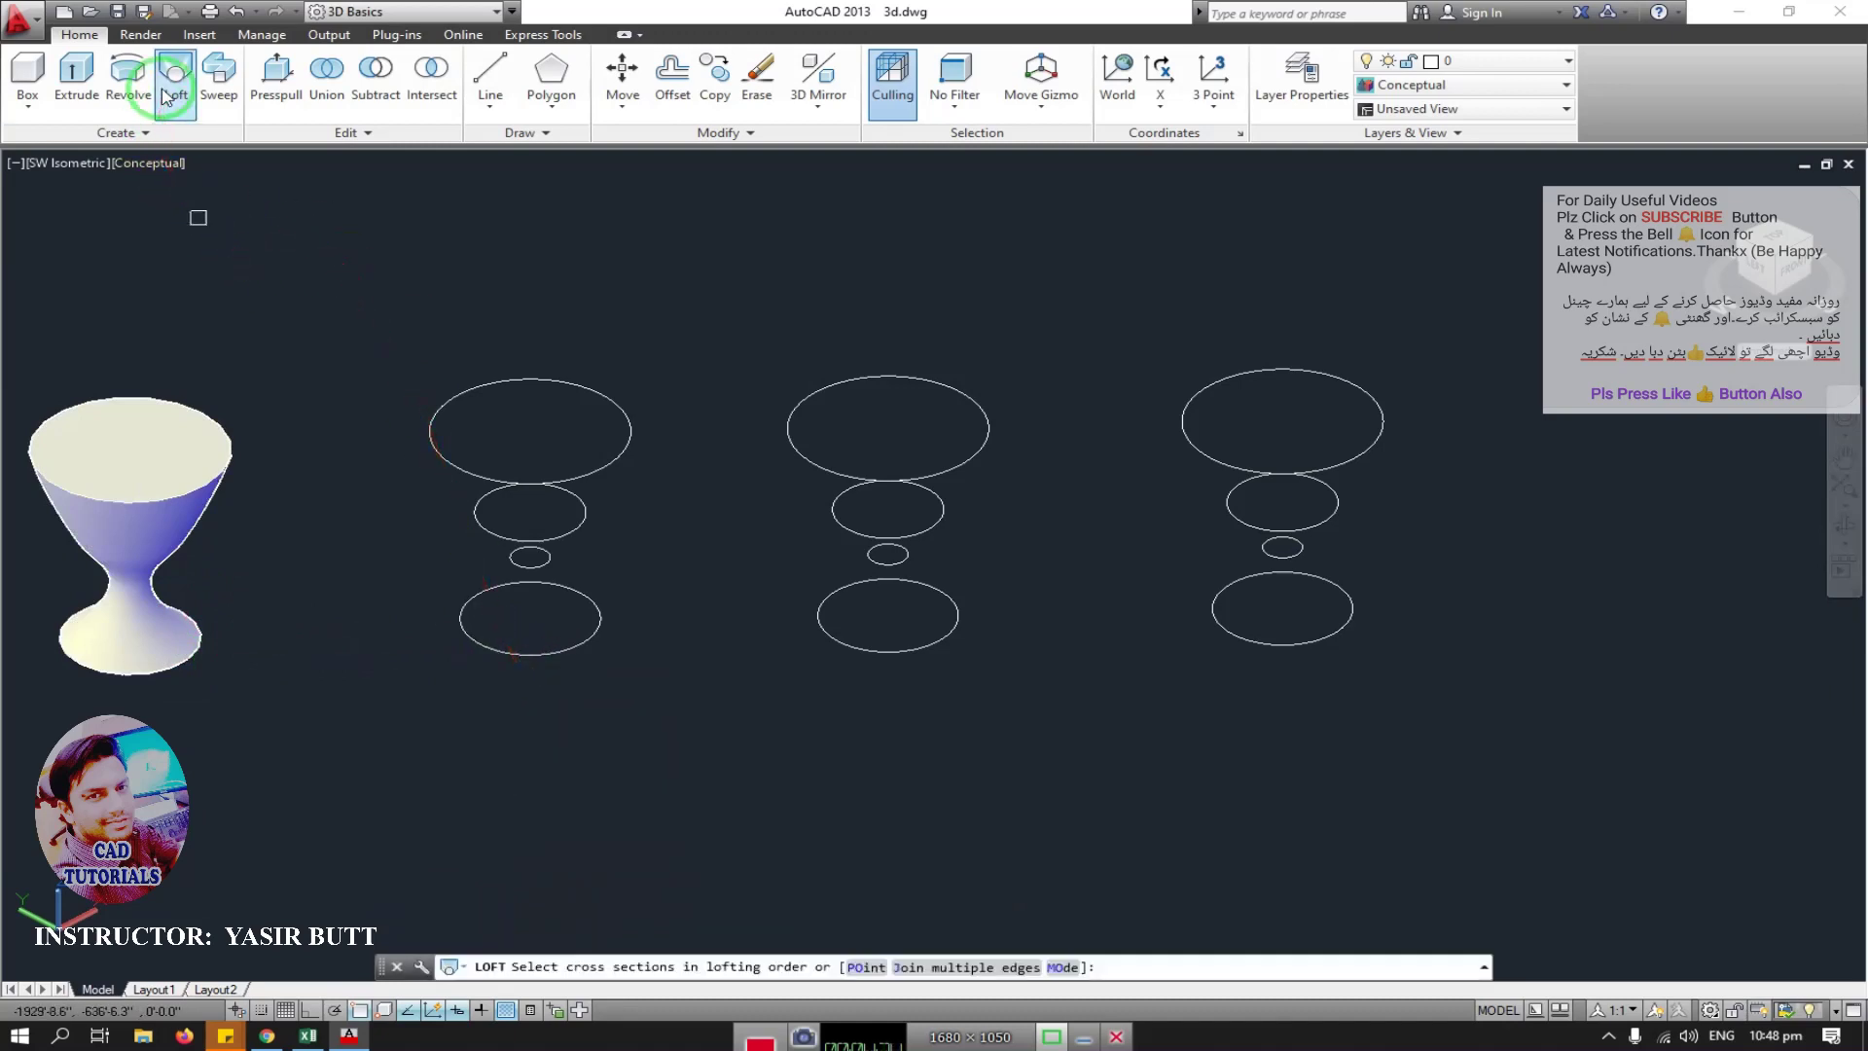
left_click(459, 621)
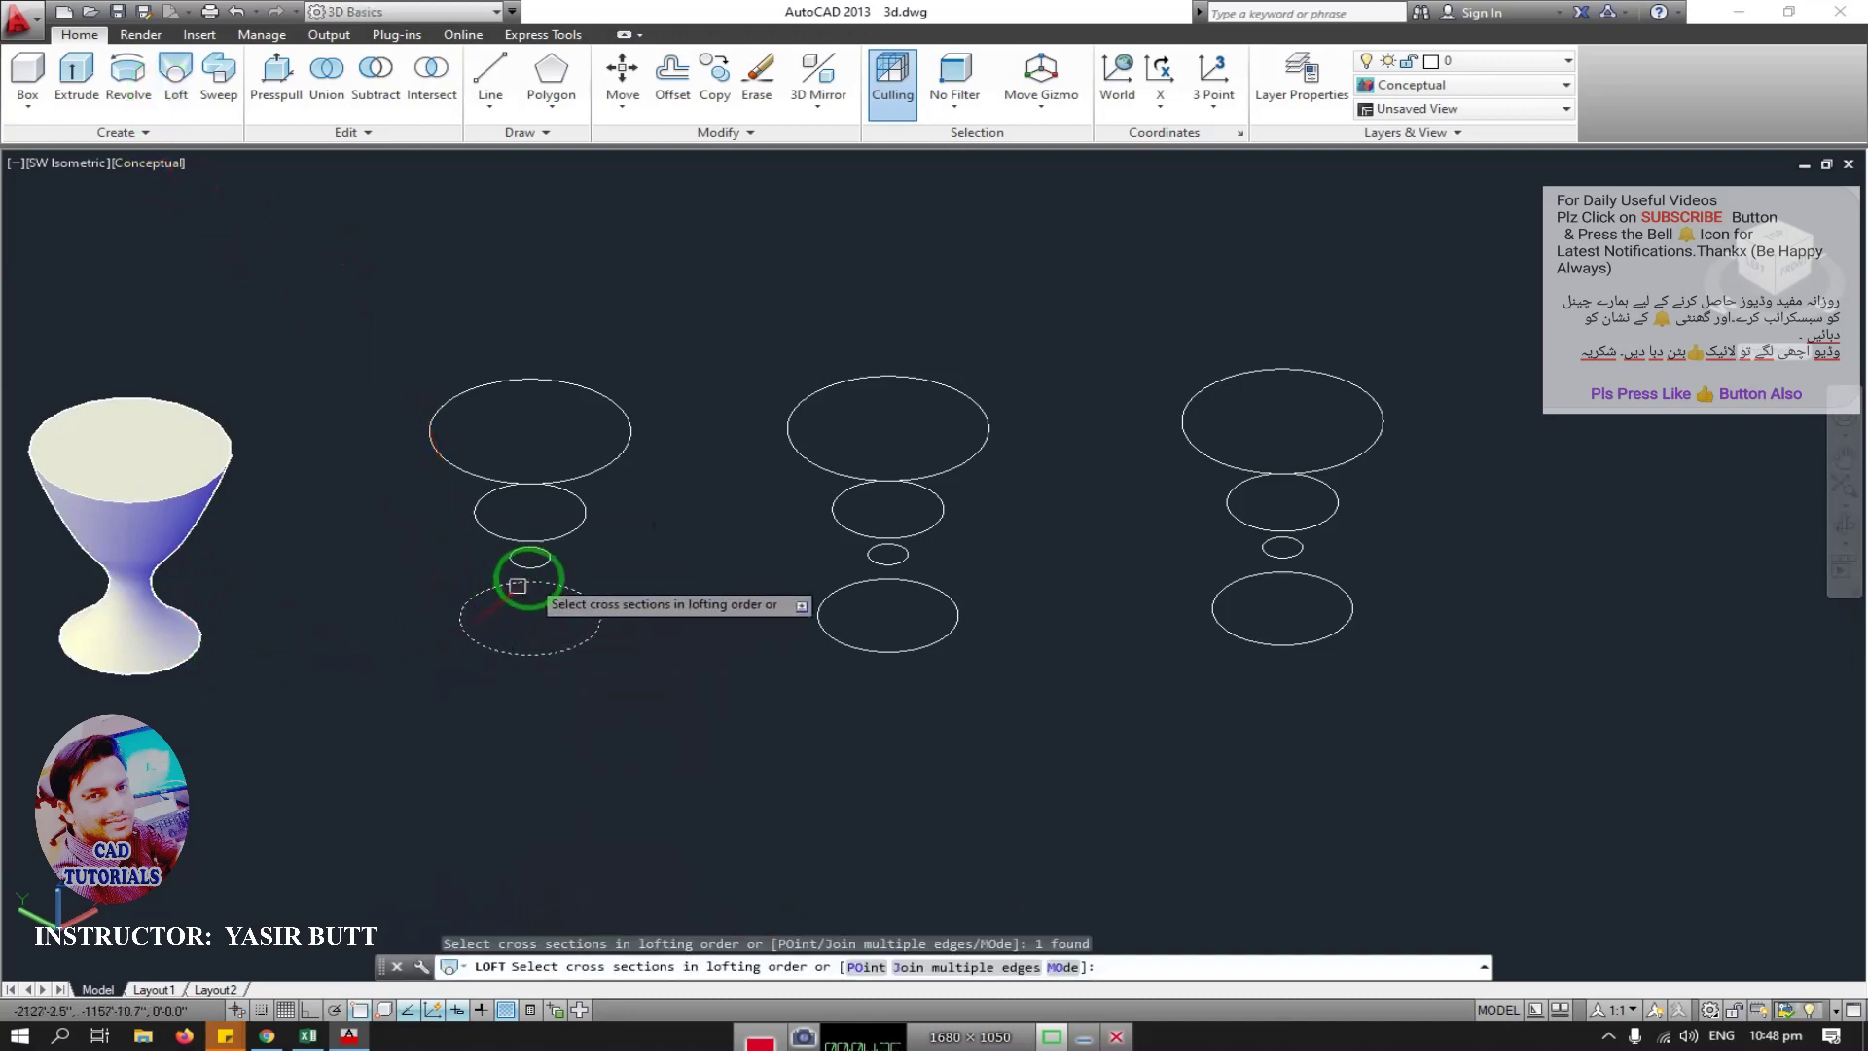
left_click(537, 541)
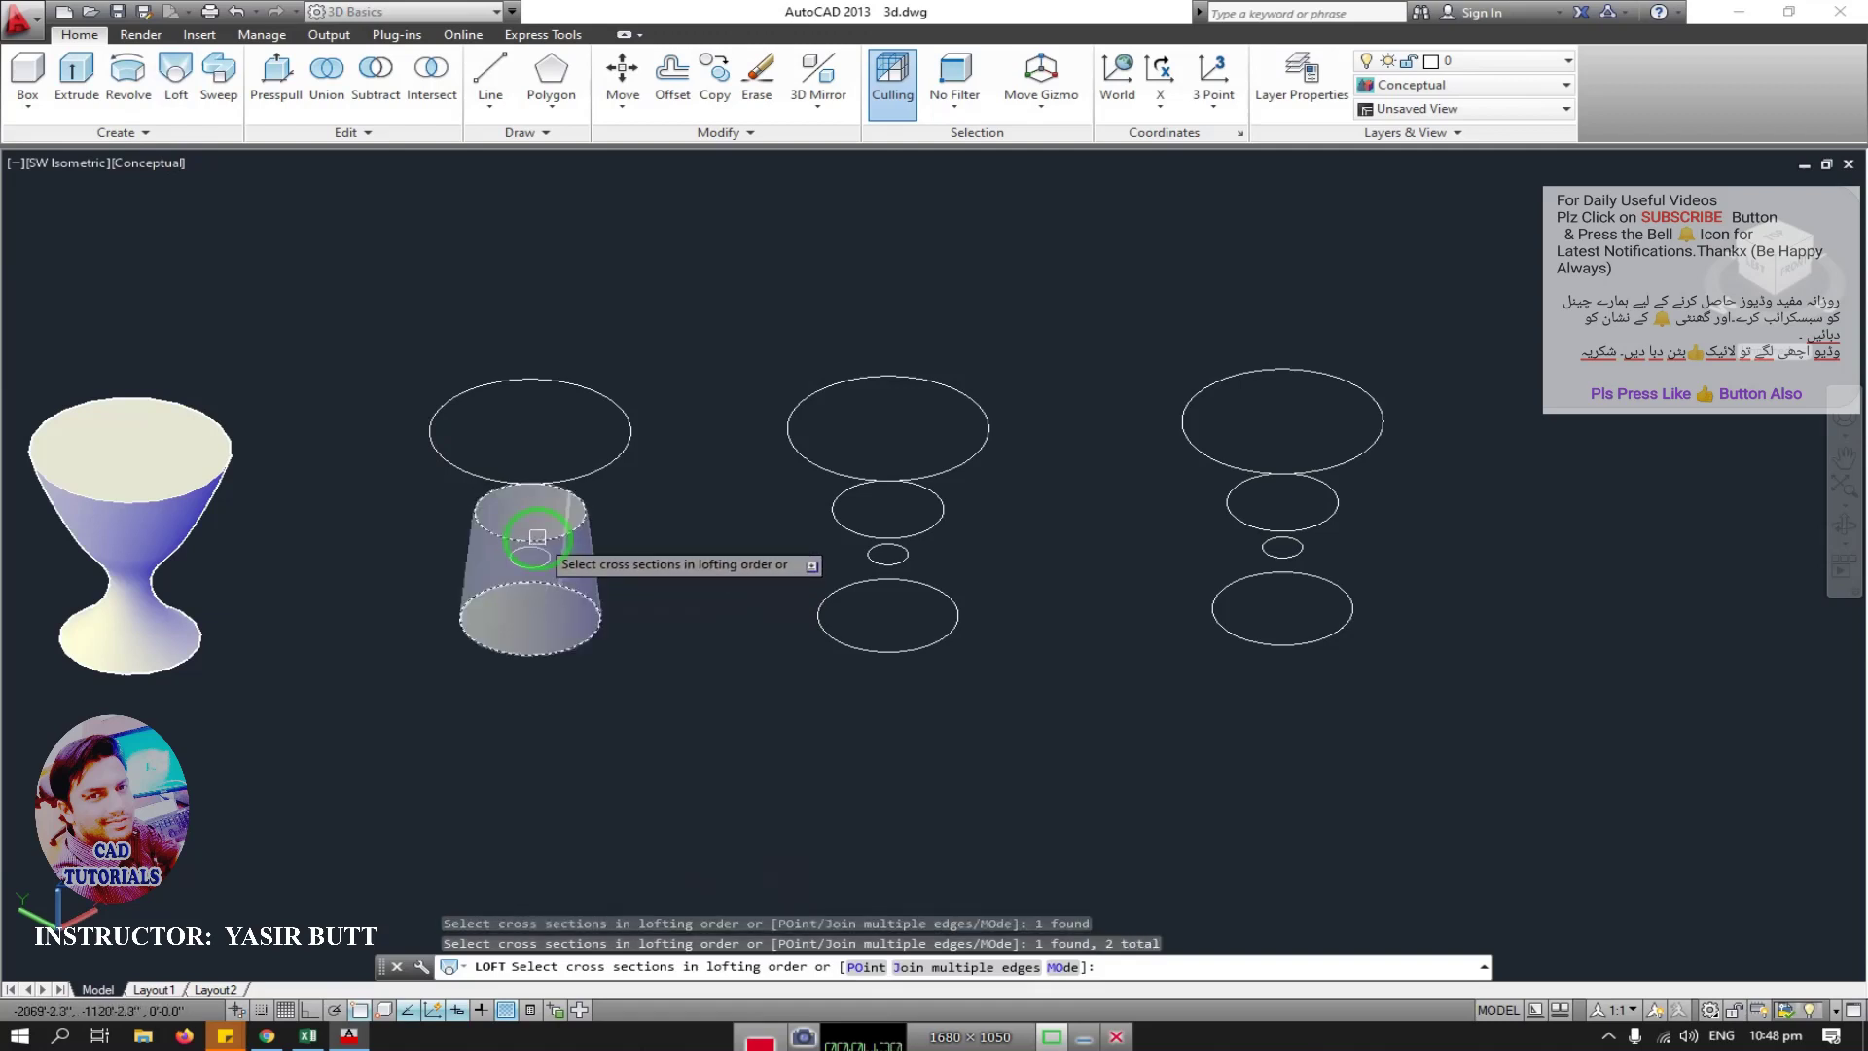
left_click(558, 482)
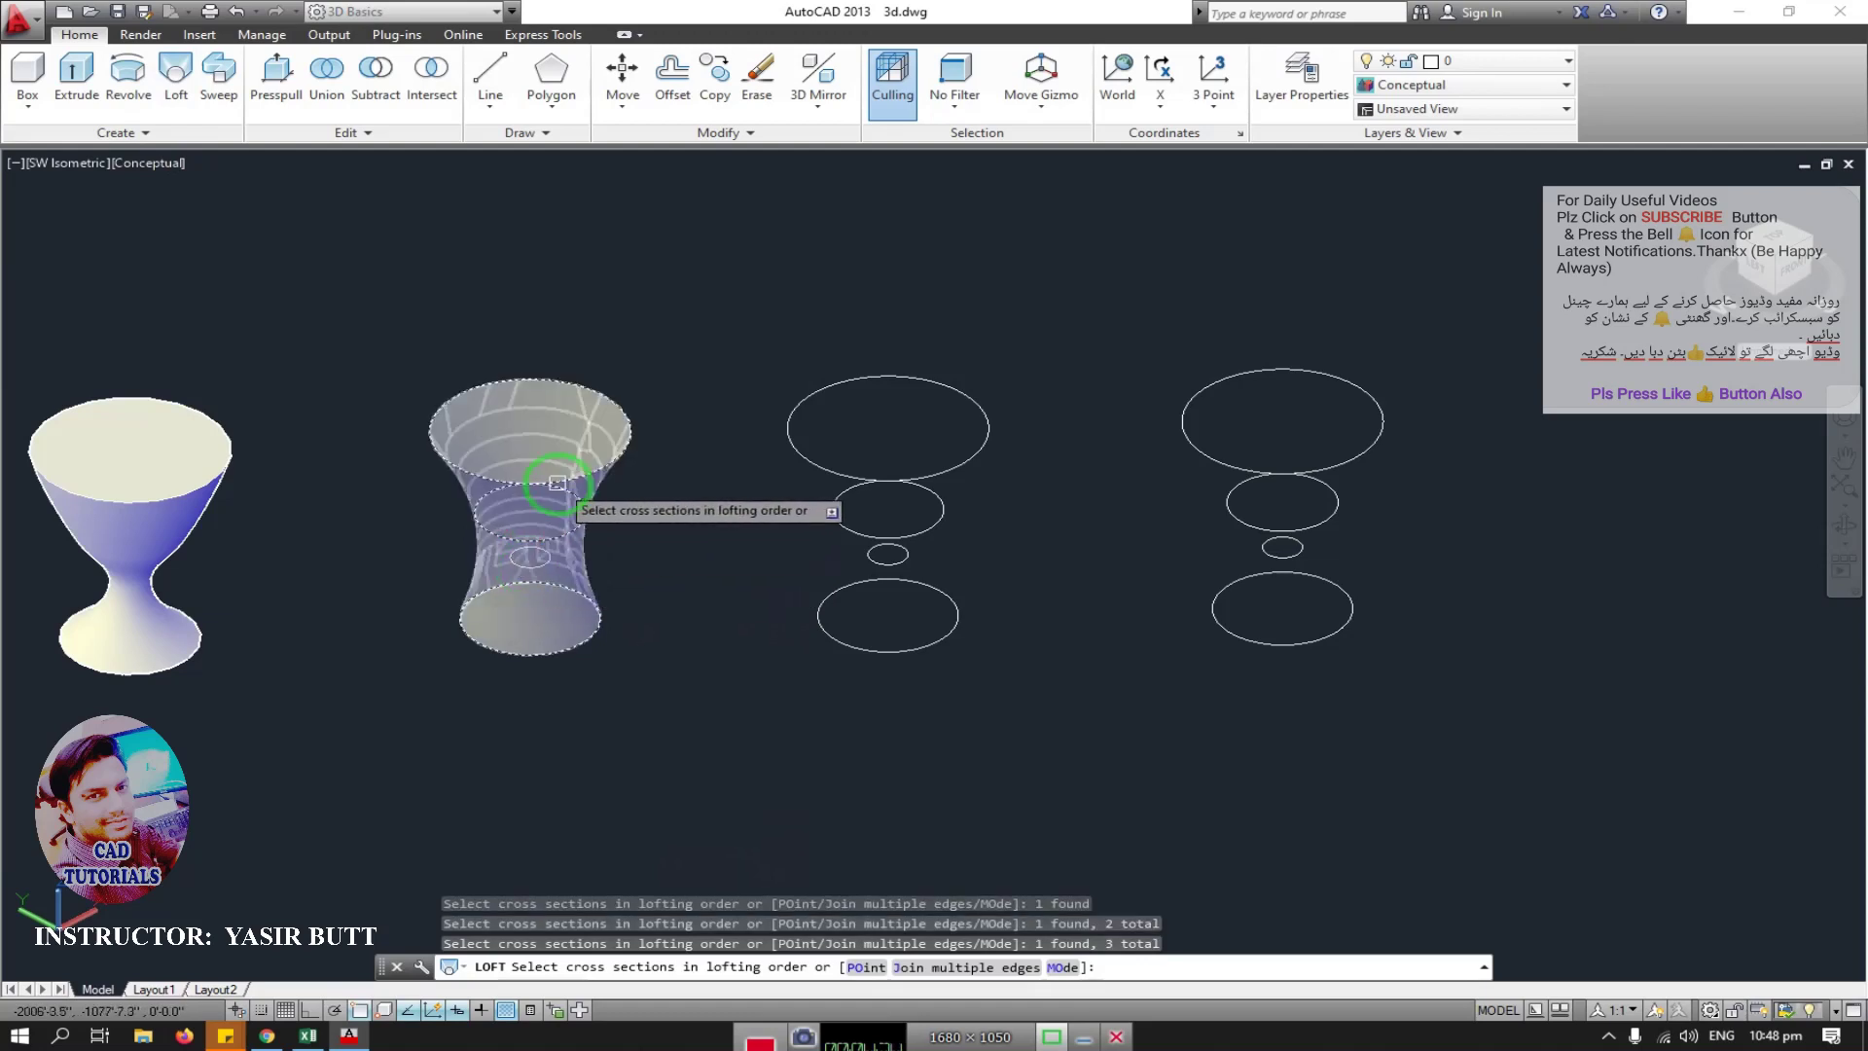
left_click(533, 558)
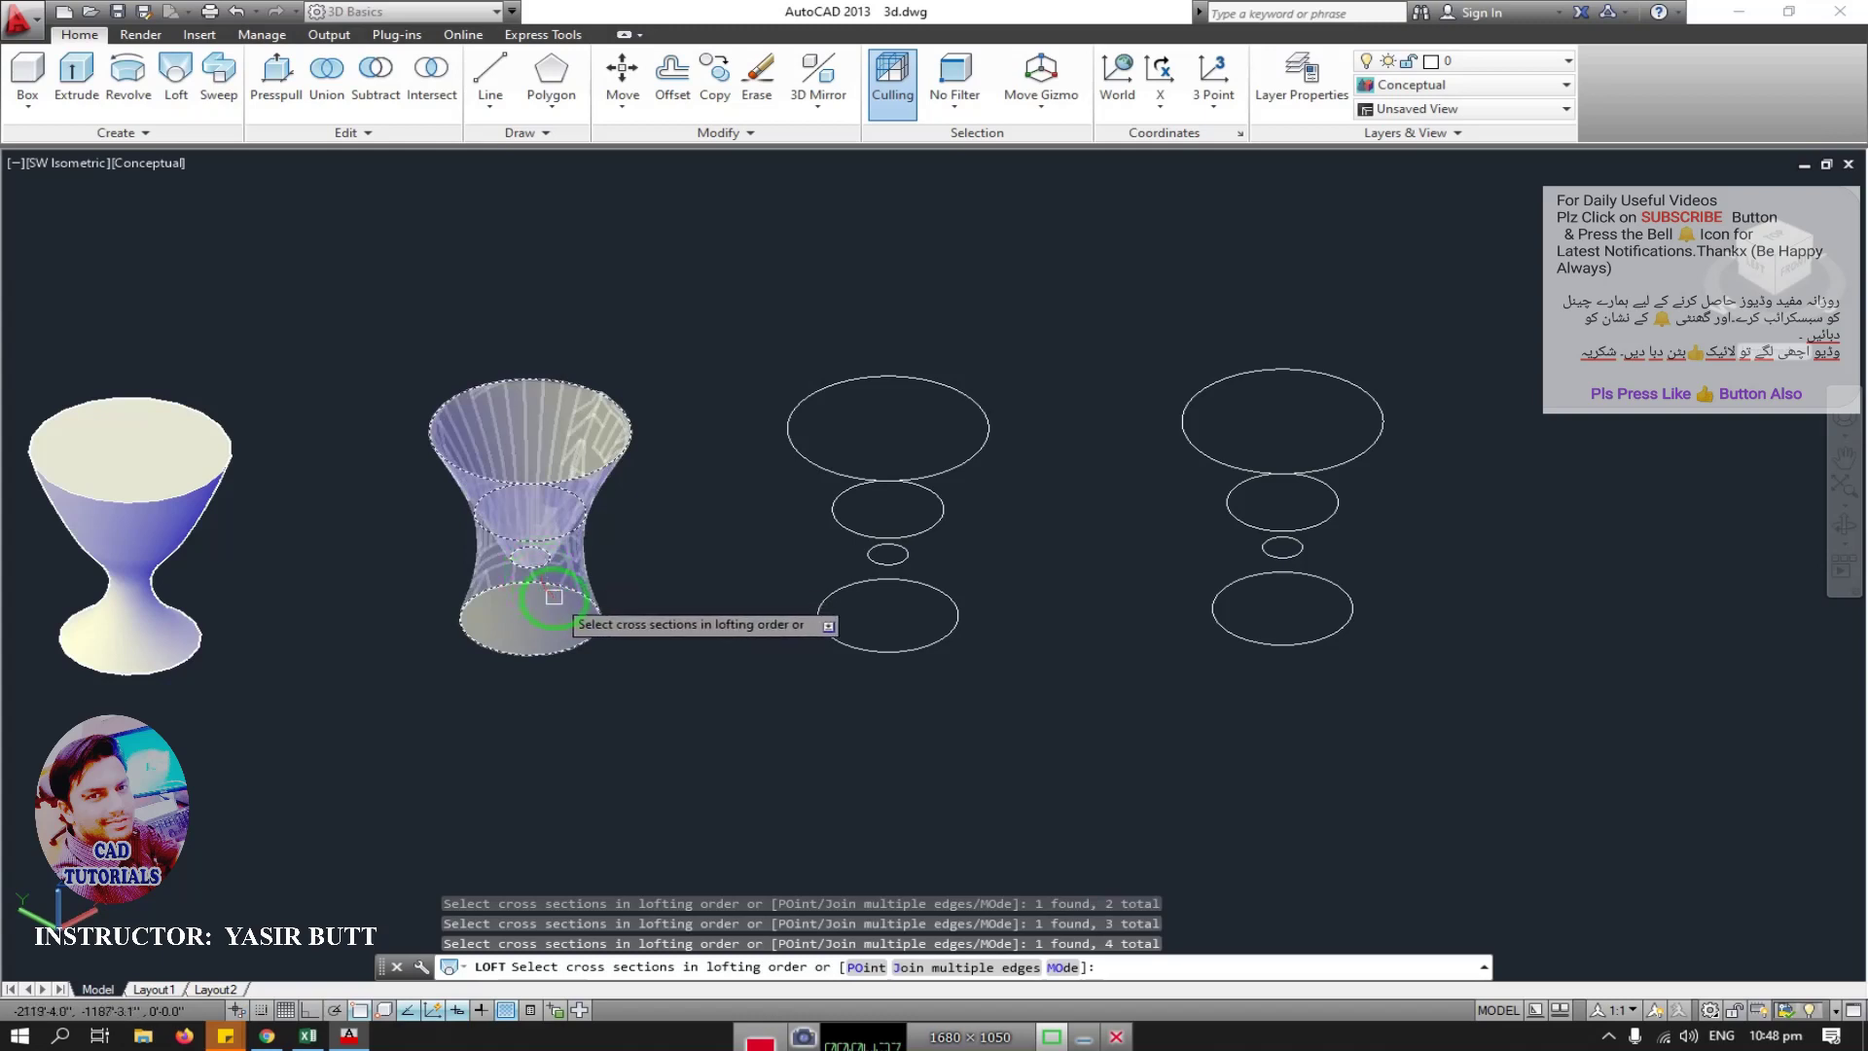
key("Return")
key("Return")
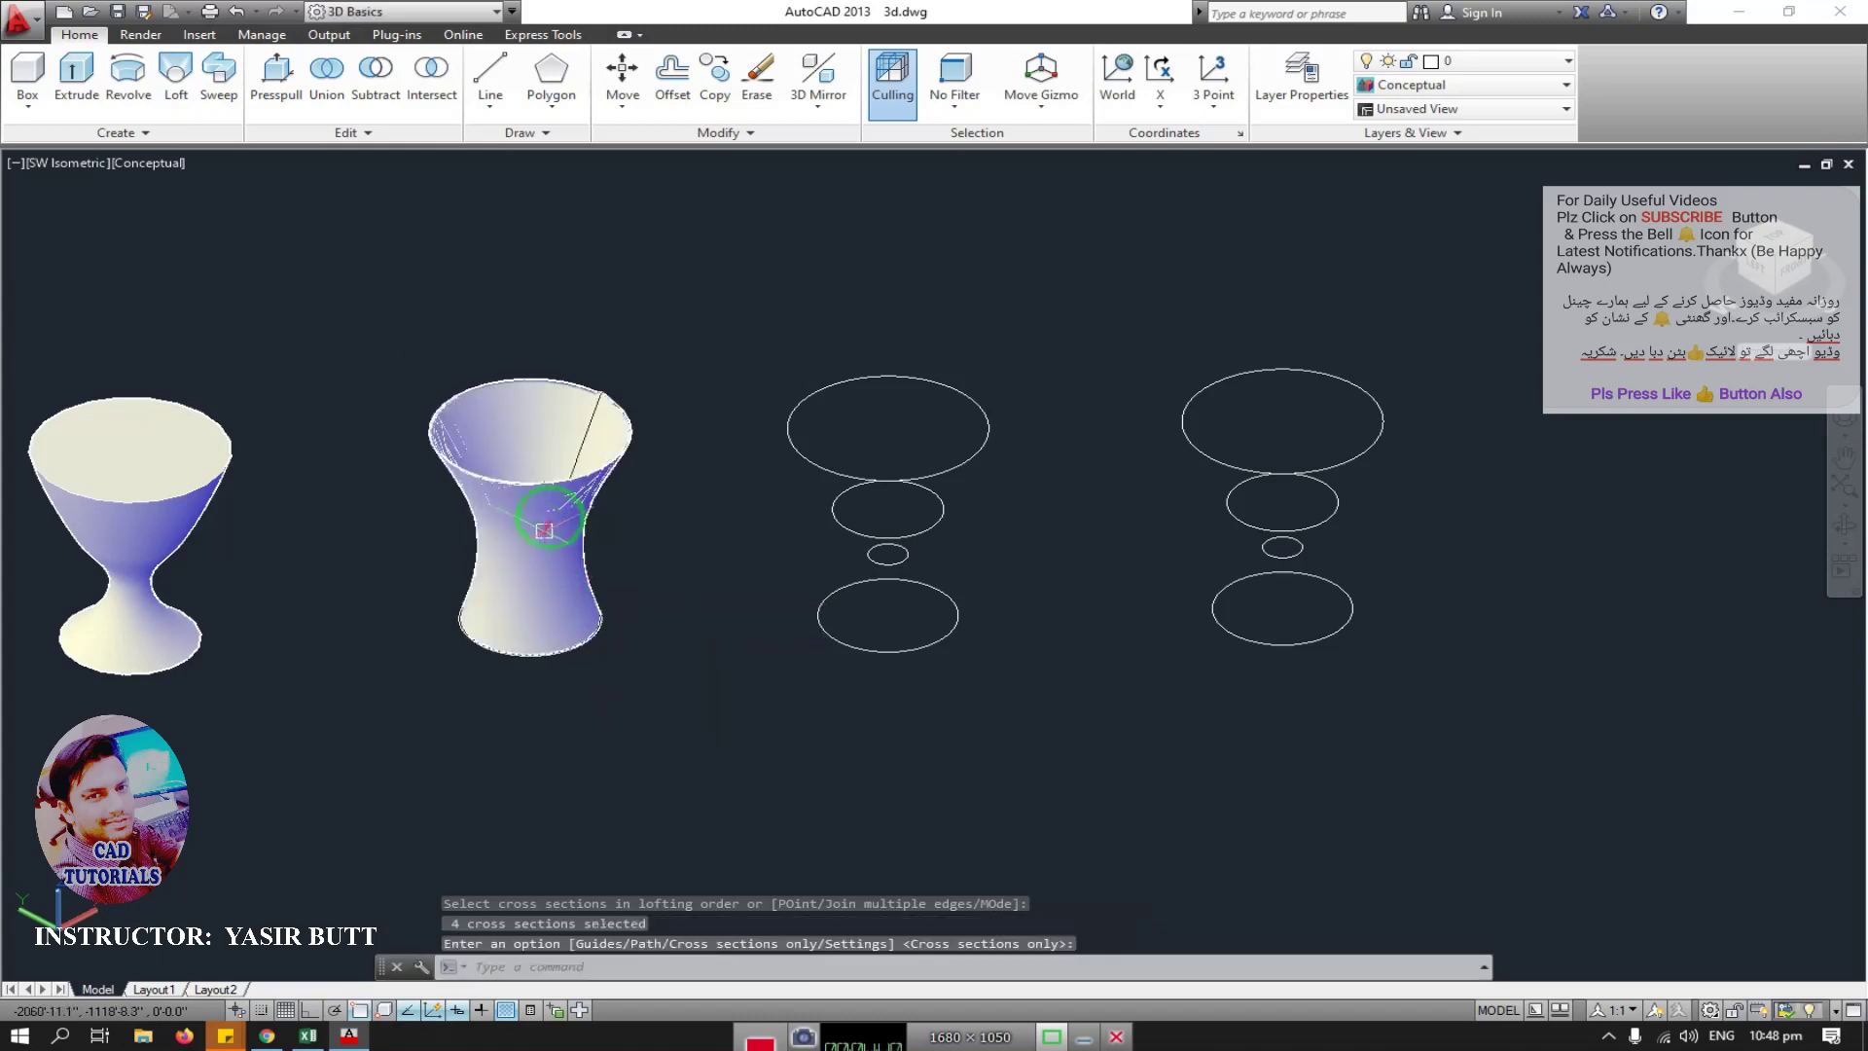
mouse_move(544, 530)
middle_mouse_down("shift")
mouse_move(543, 653)
mouse_move(564, 606)
middle_mouse_up("shift")
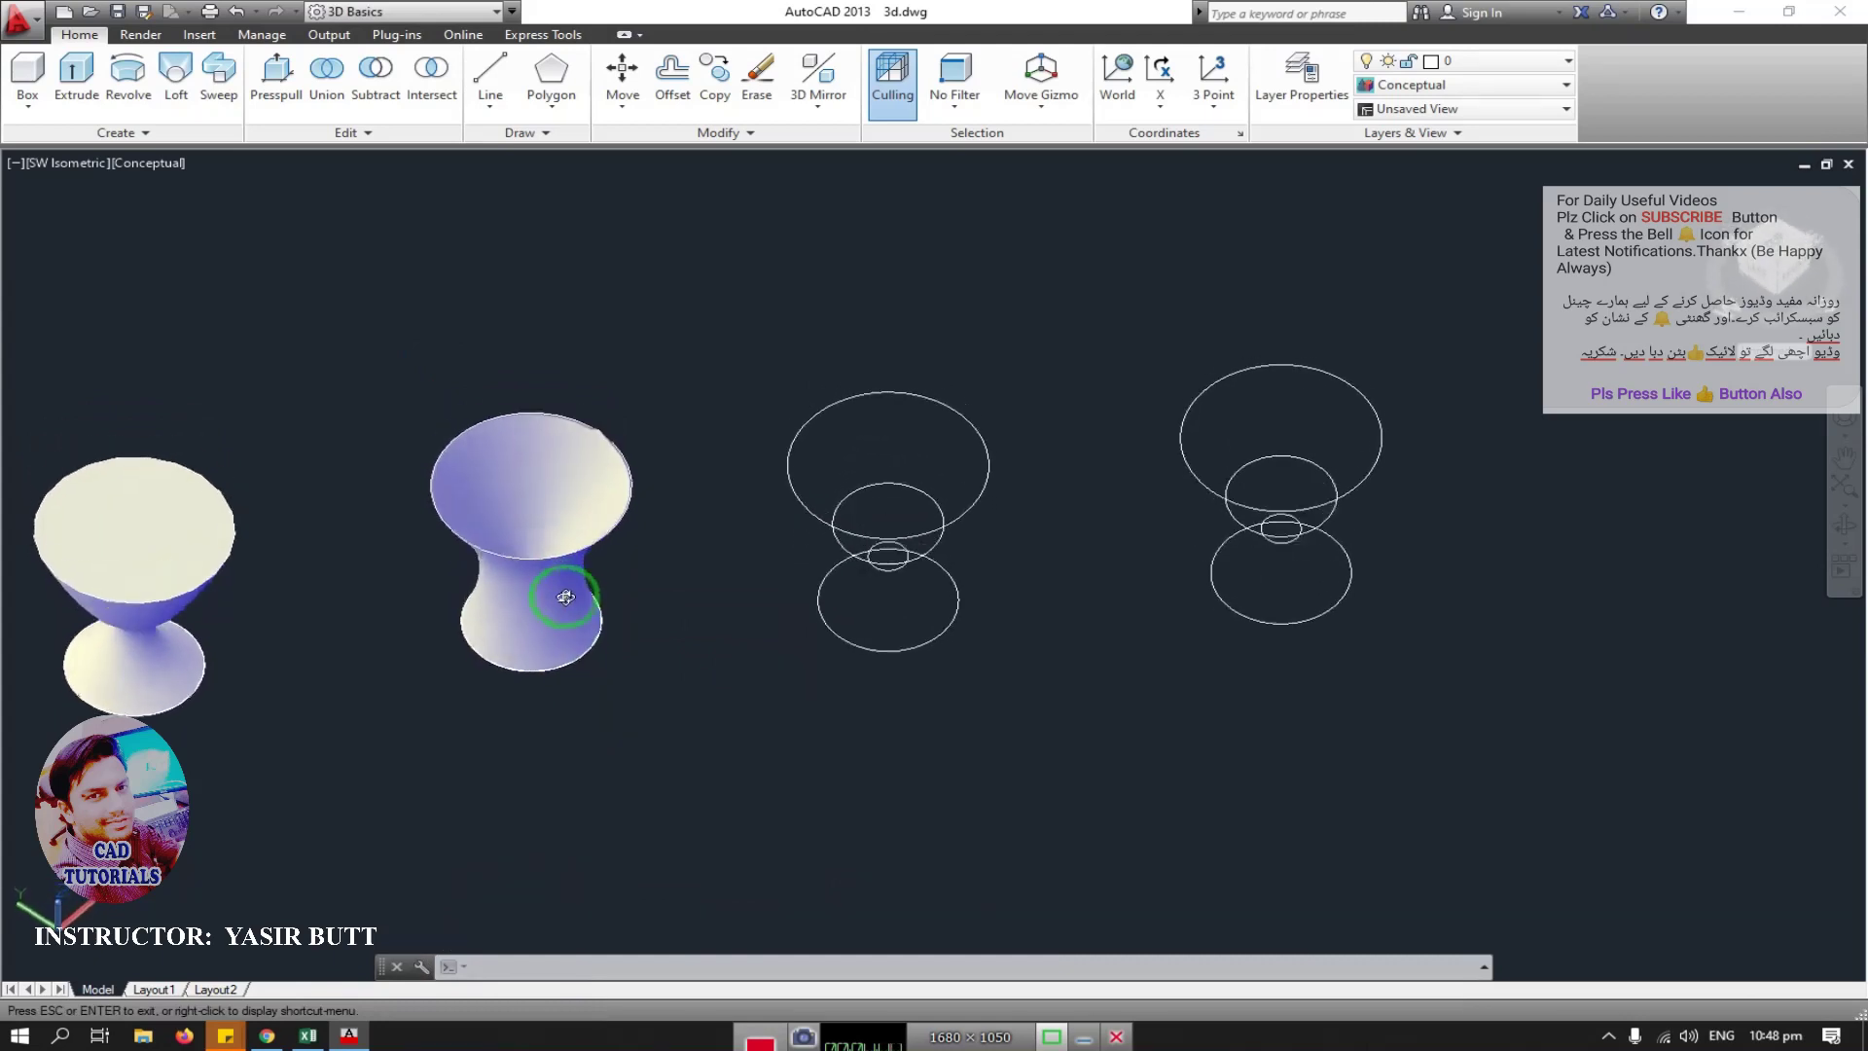
mouse_move(533, 569)
middle_mouse_down("shift")
mouse_move(574, 568)
mouse_move(564, 626)
mouse_move(571, 405)
mouse_move(584, 443)
mouse_move(561, 469)
mouse_move(339, 543)
middle_mouse_up("shift")
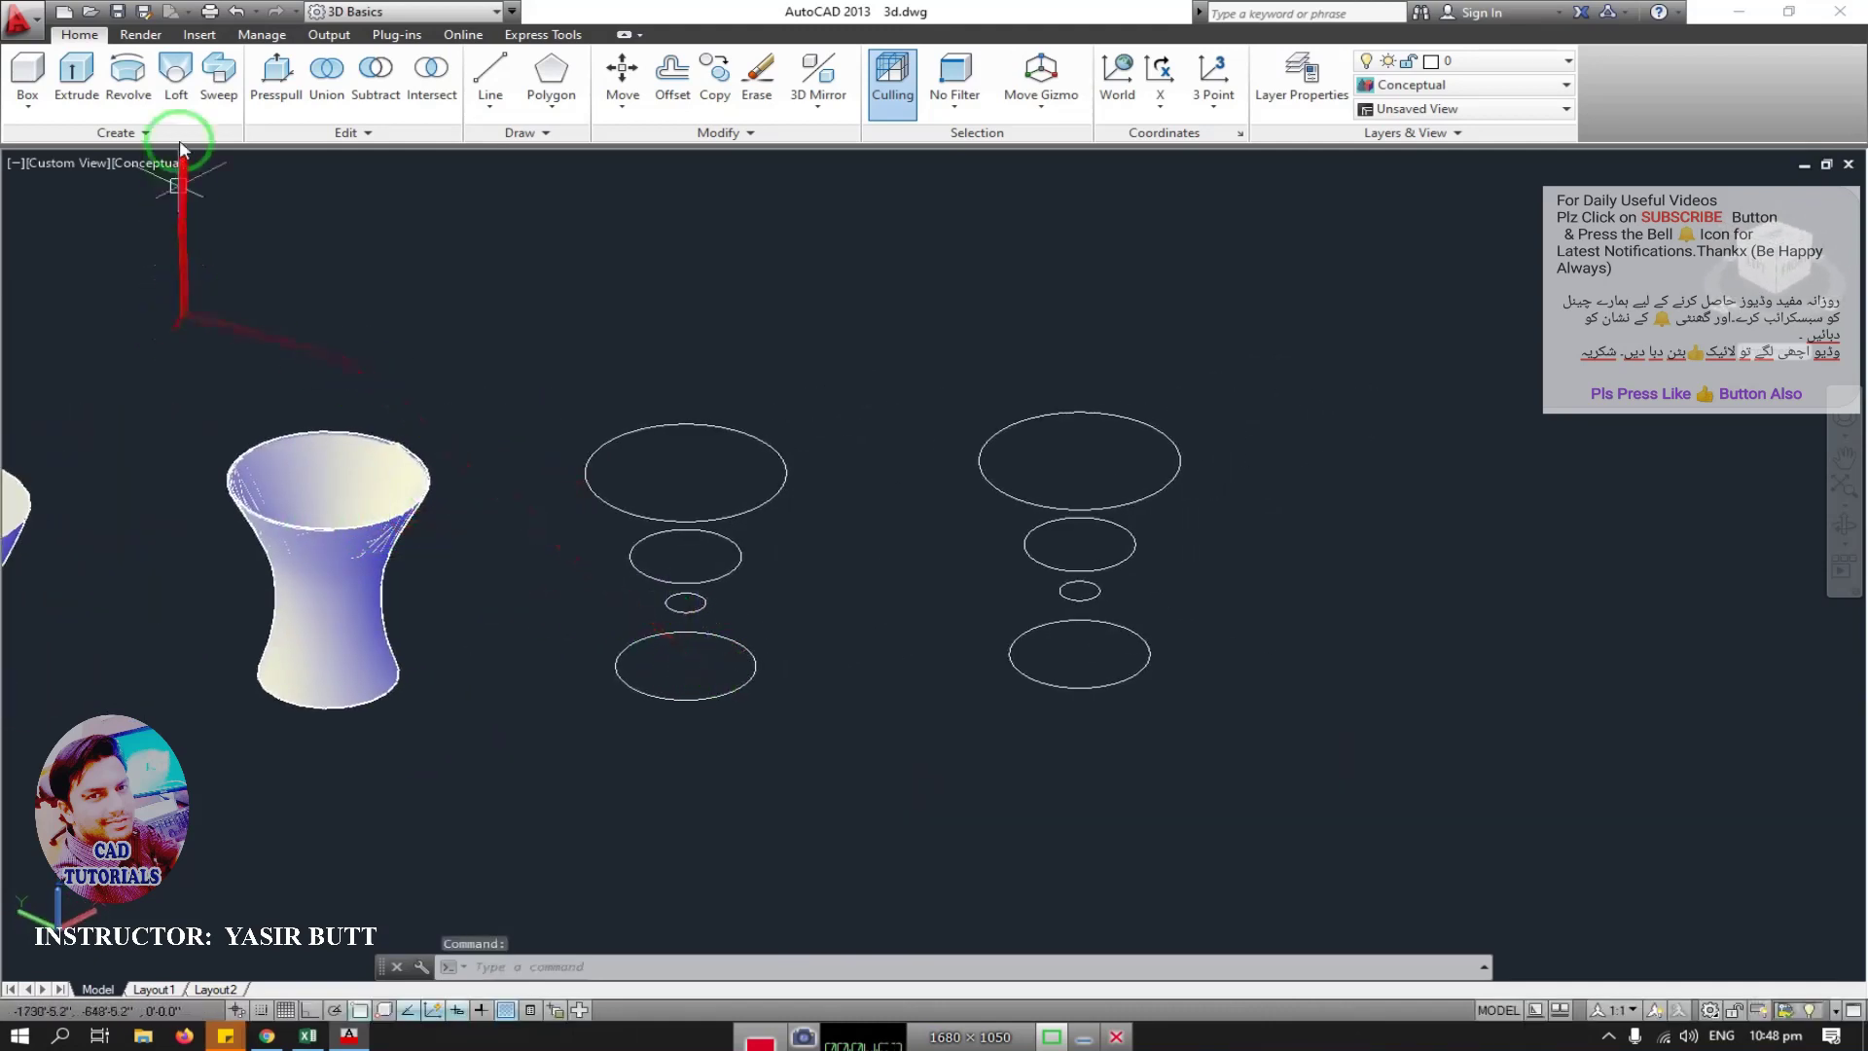
Loft the third stack's bottom, top and middle circles into a tapered cup solid.
left_click(176, 88)
left_click(681, 699)
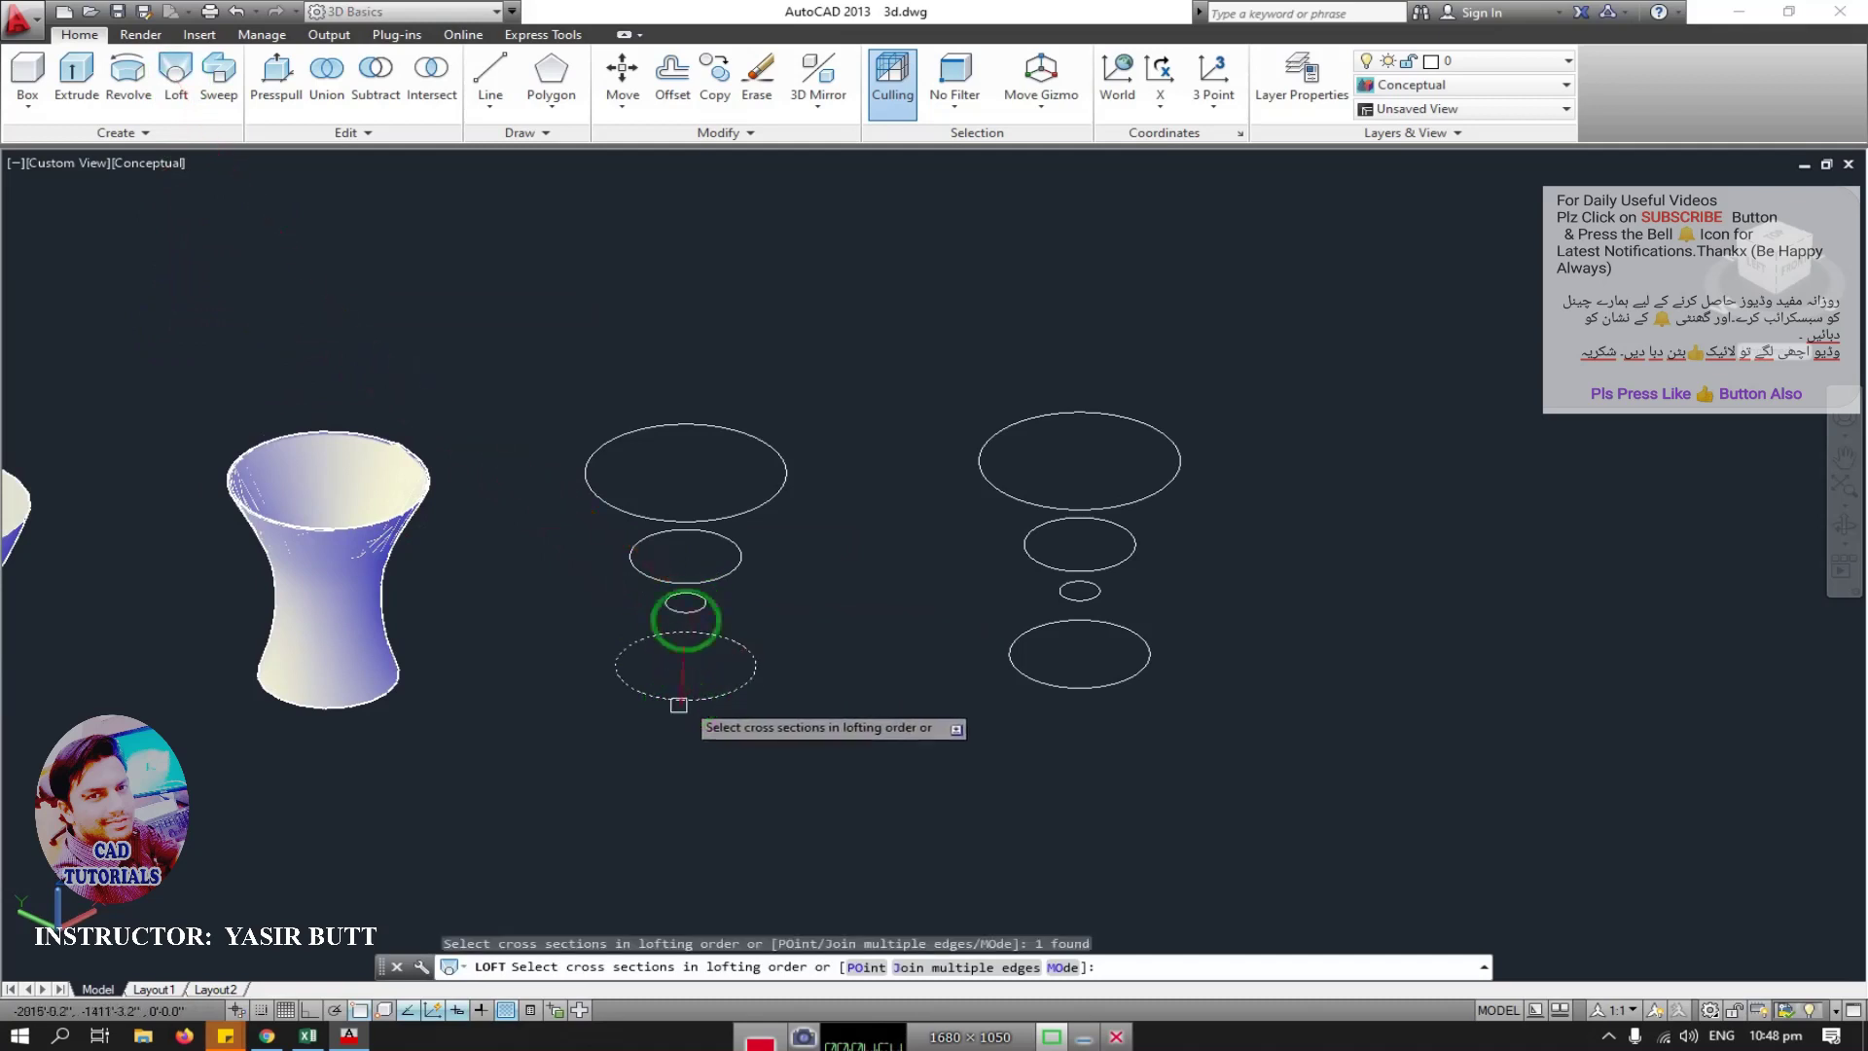
left_click(681, 524)
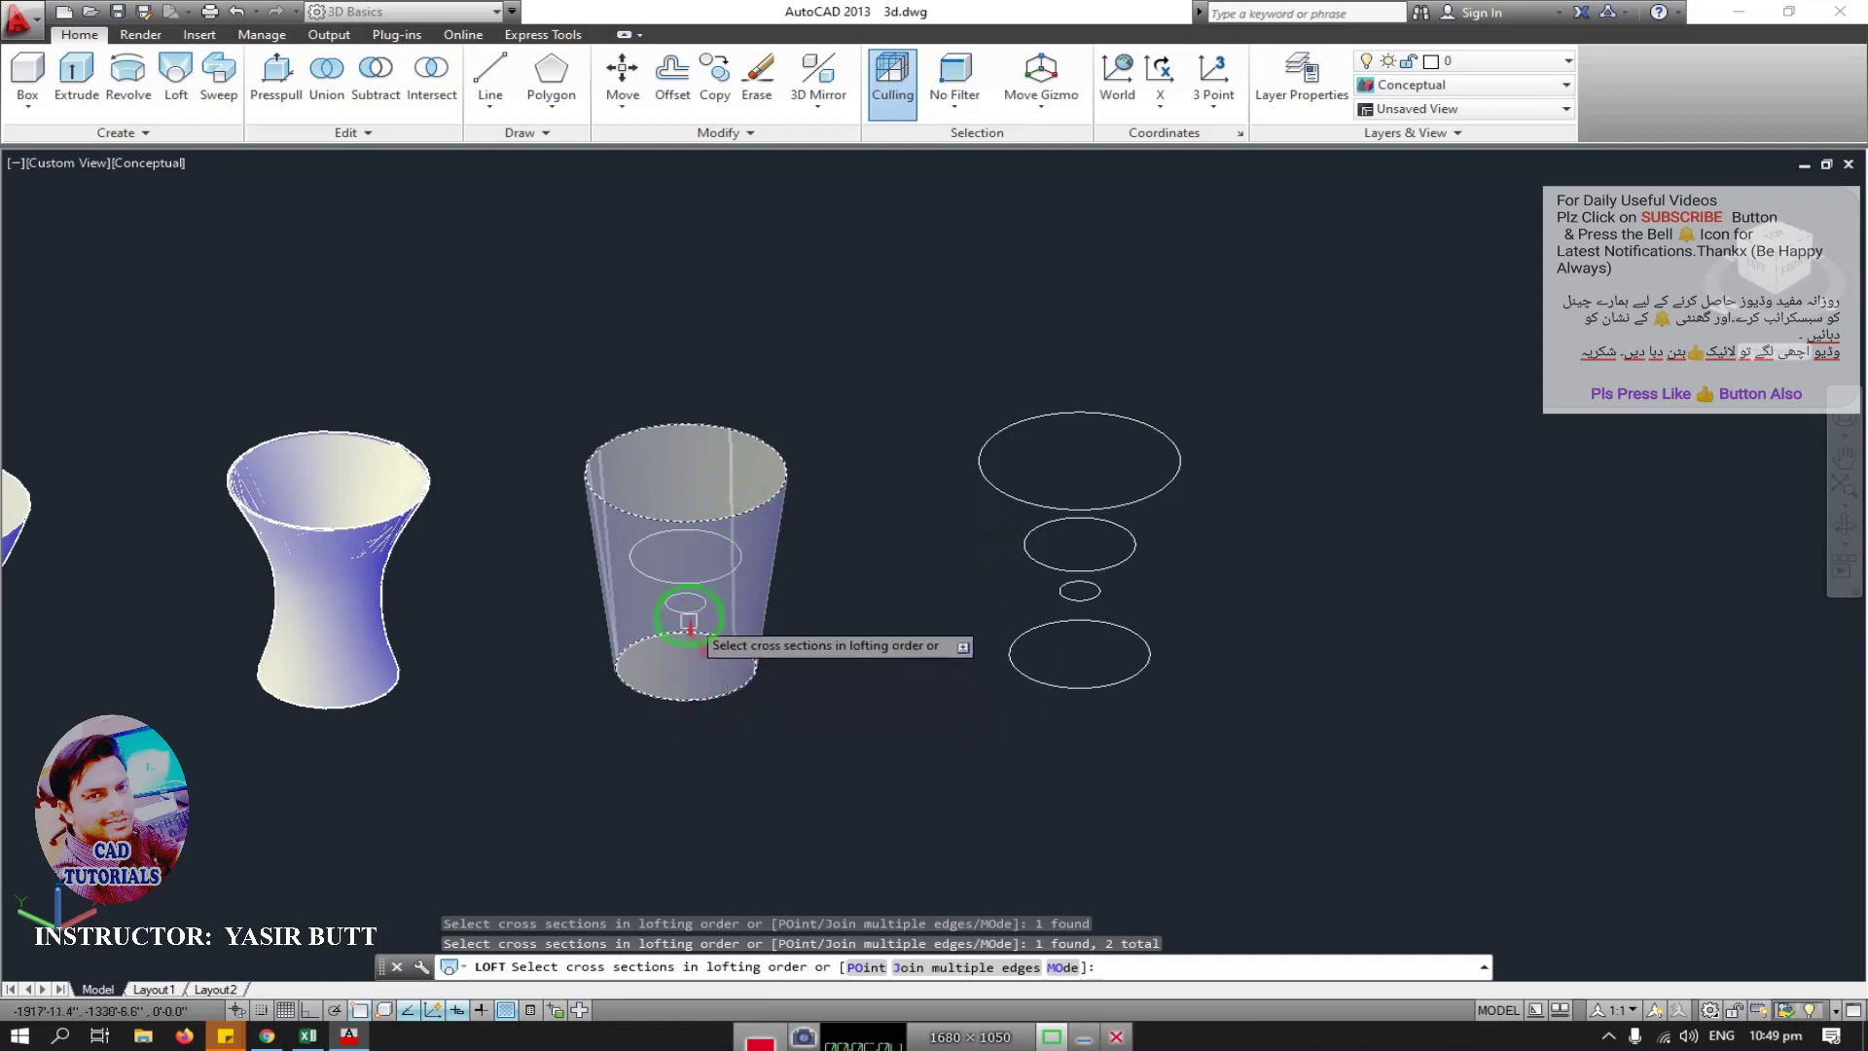
left_click(690, 610)
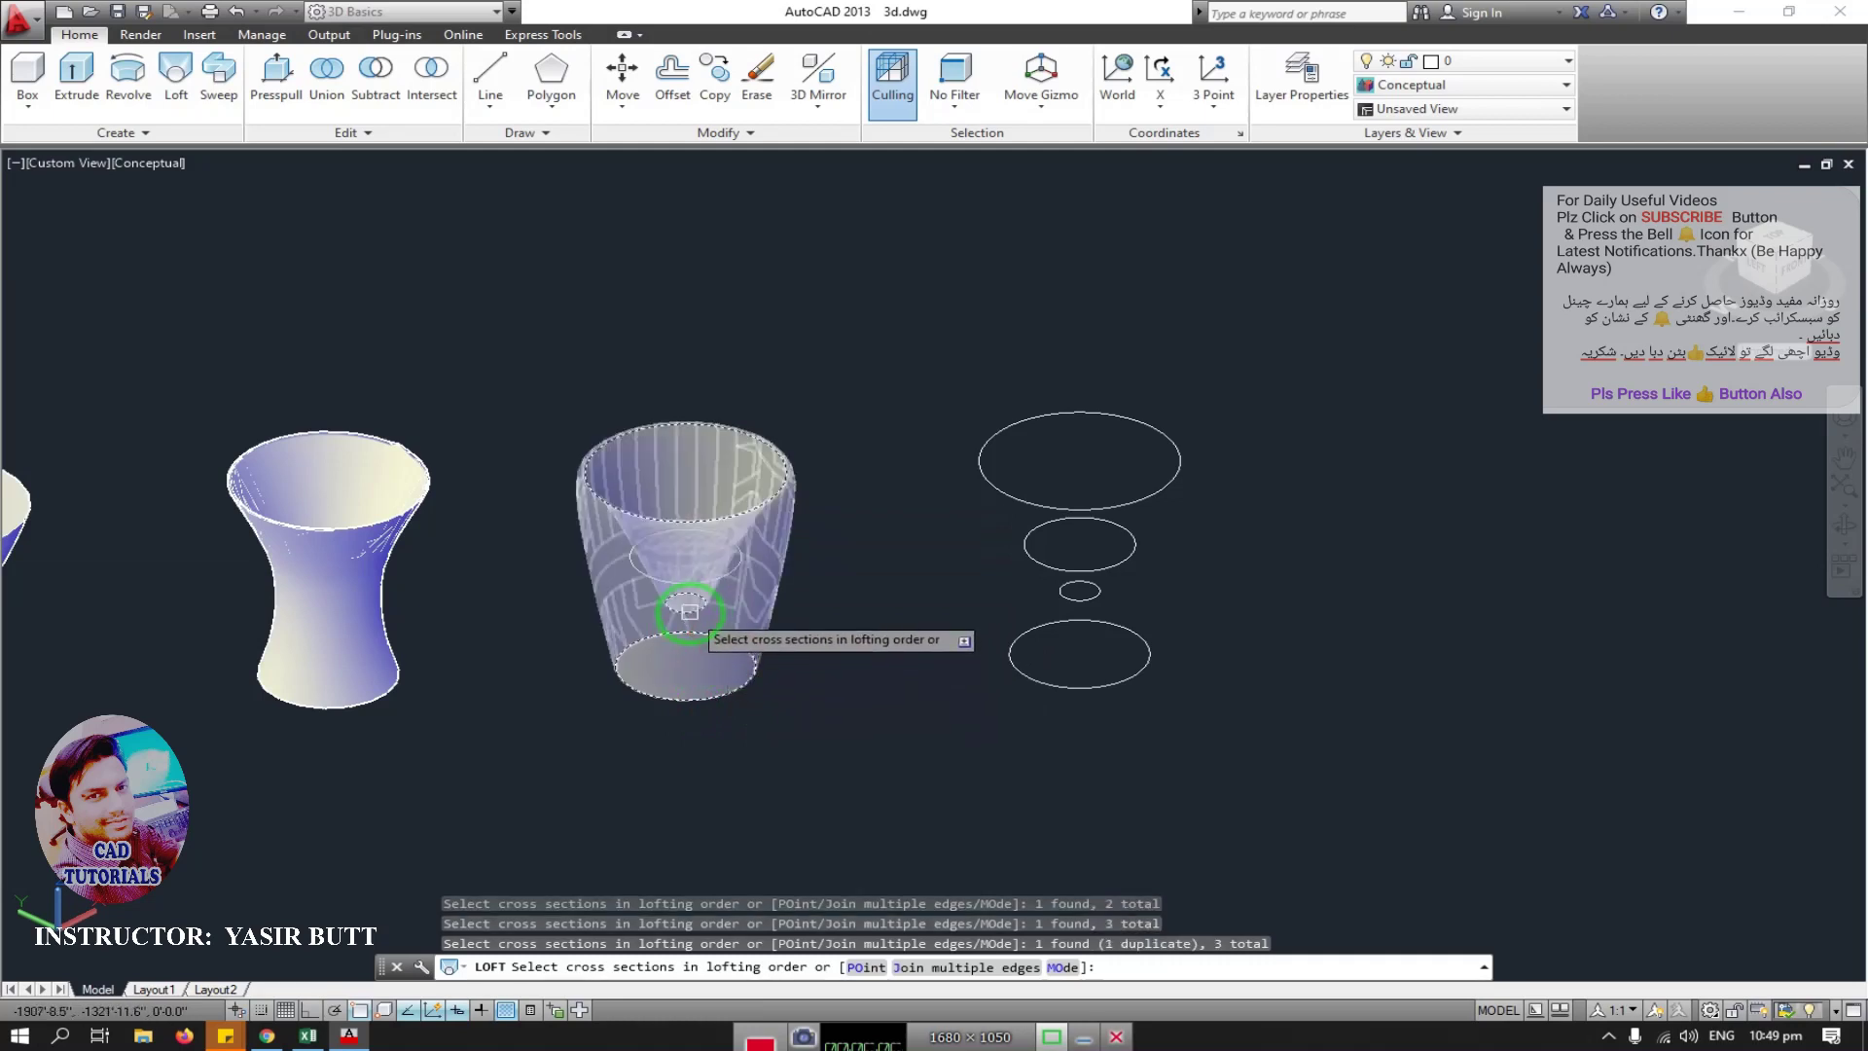
right_click(689, 612)
left_click(740, 659)
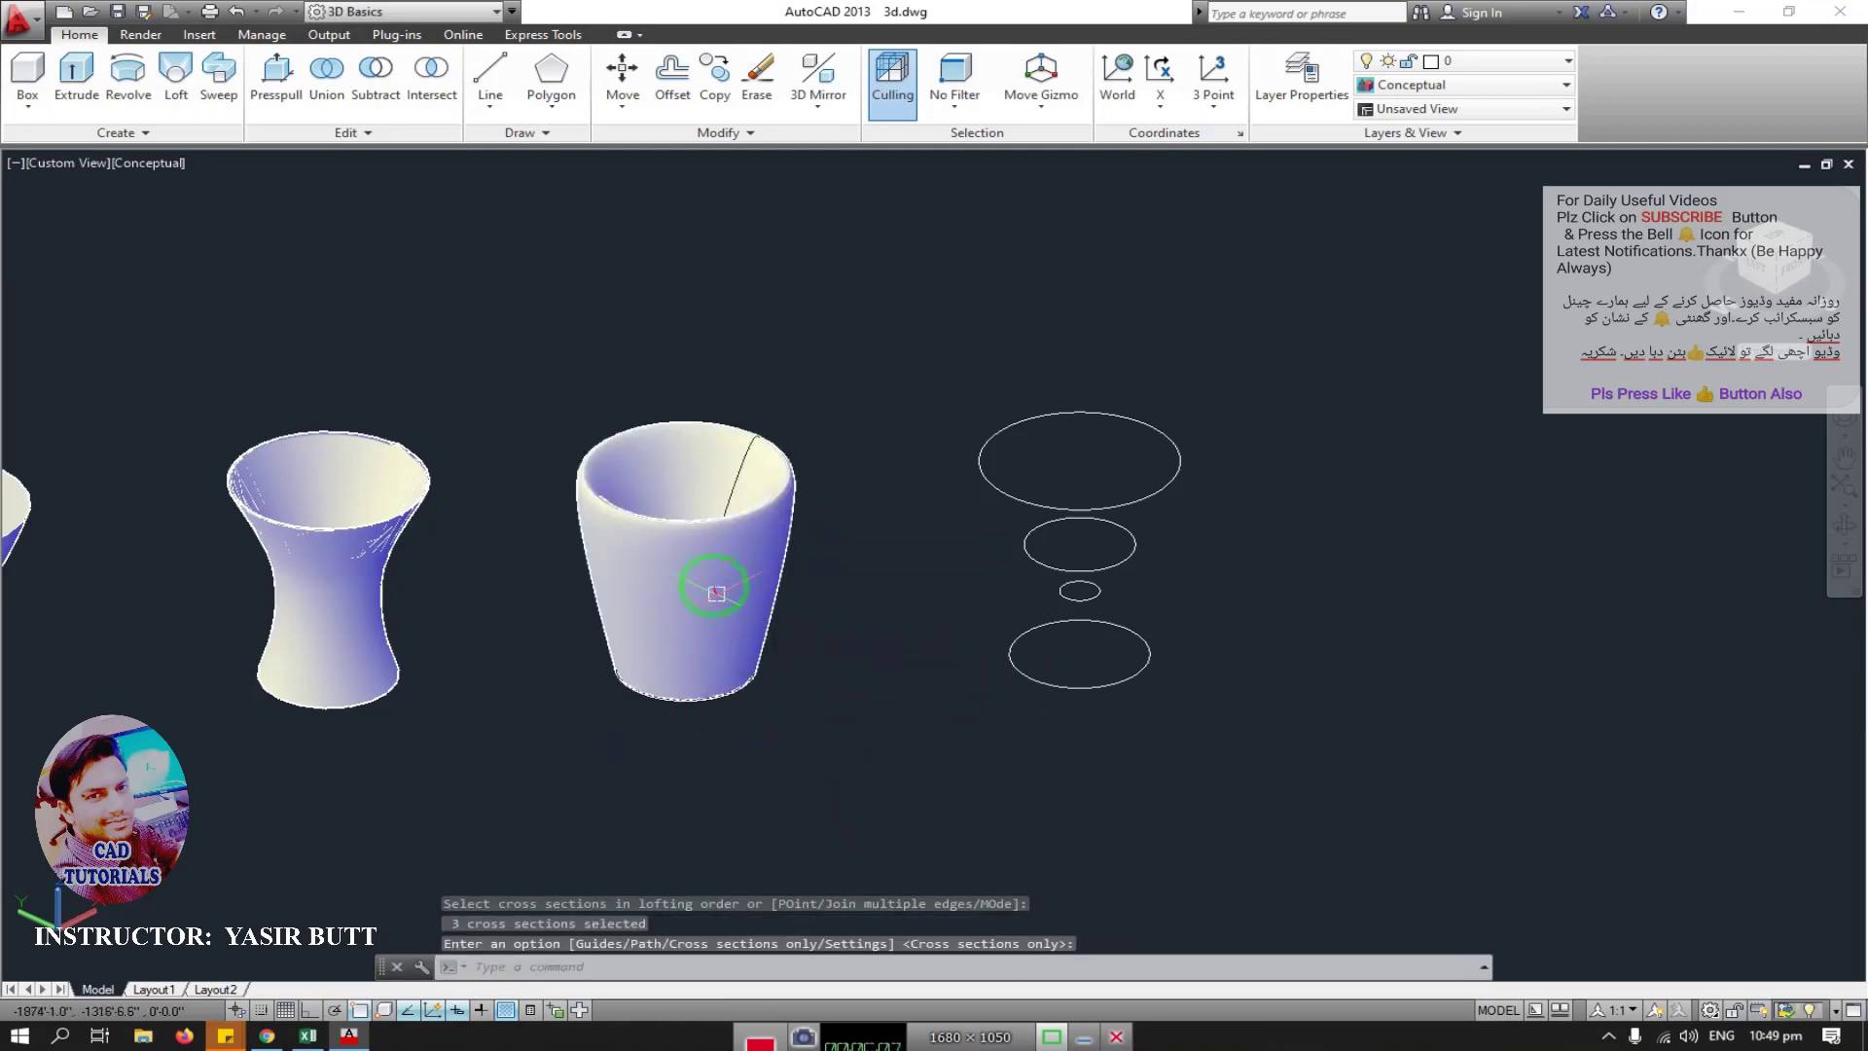
key("Return")
mouse_move(691, 584)
middle_mouse_down("shift")
mouse_move(688, 734)
mouse_move(697, 535)
mouse_move(710, 564)
middle_mouse_up("shift")
scroll(642, 579, "down", 2)
mouse_move(575, 593)
middle_mouse_down()
mouse_move(711, 569)
mouse_move(597, 576)
middle_mouse_up()
scroll(711, 569, "up", 2)
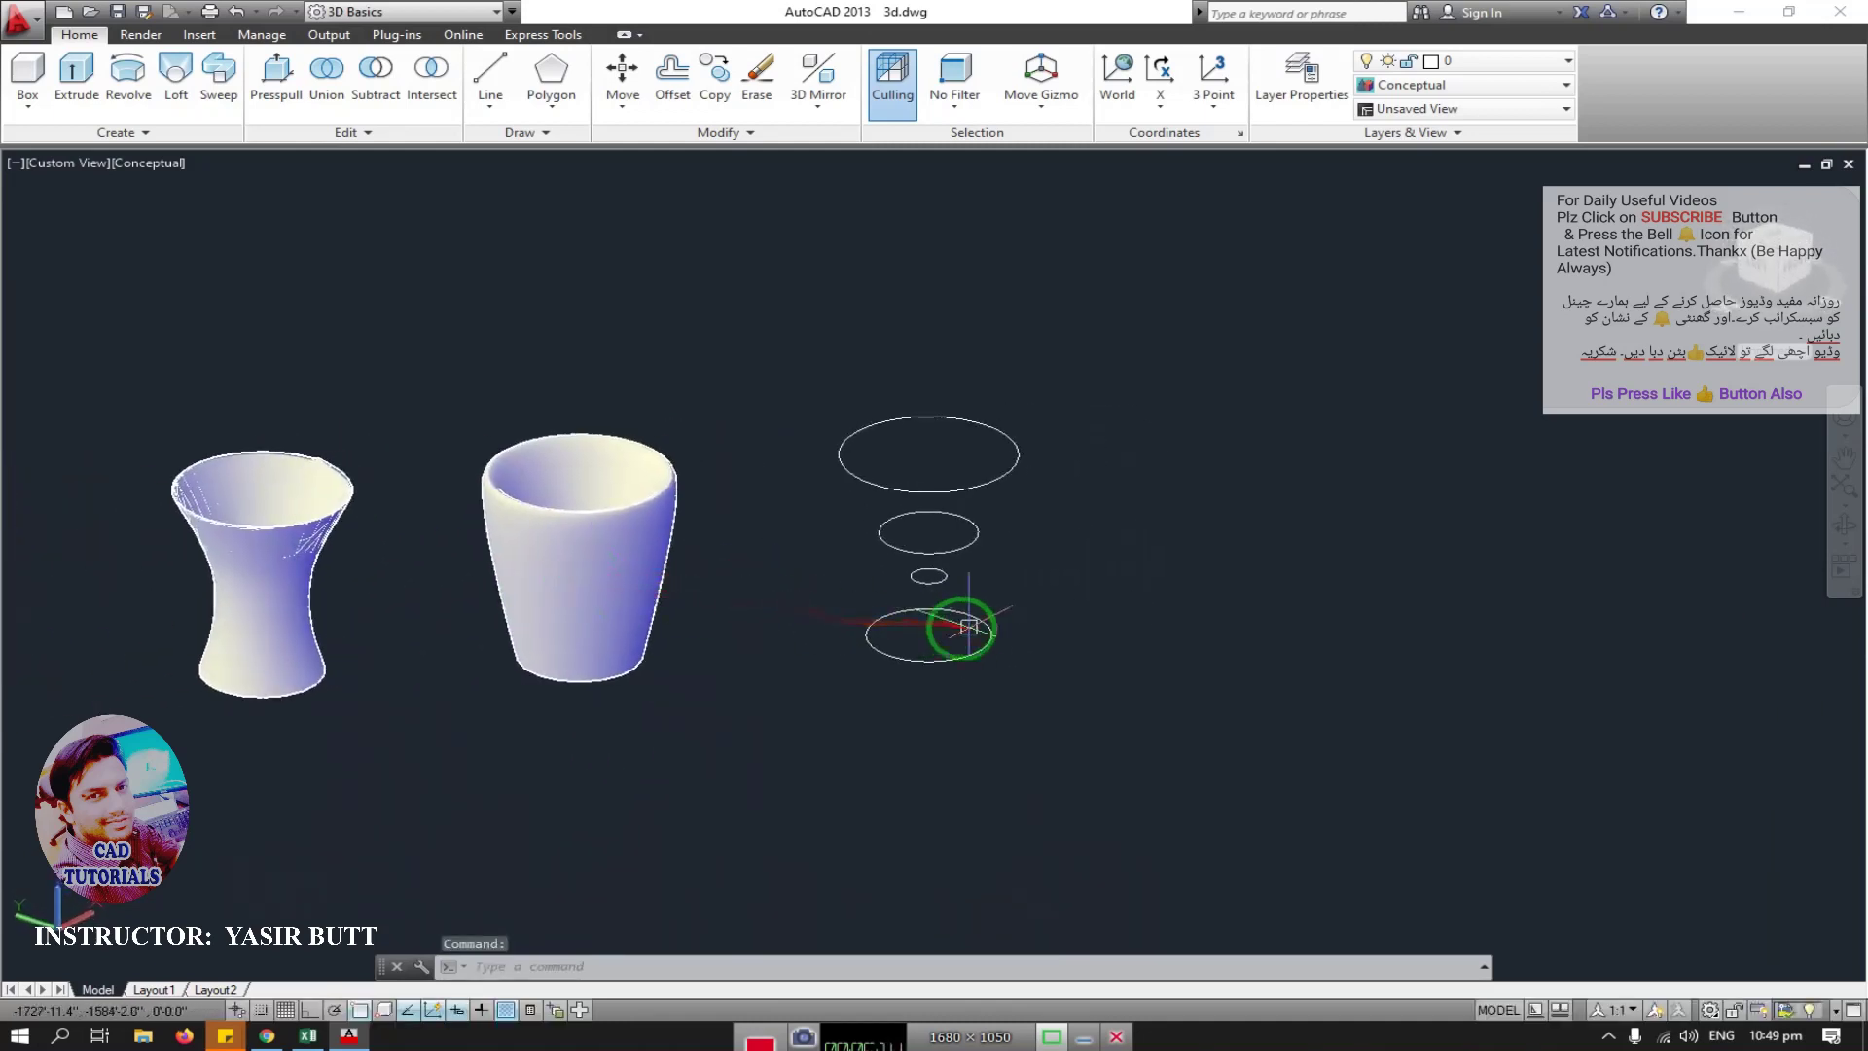
Remove one circle from the last stack and centre the remaining circles in view.
middle_click_drag(969, 626, 846, 581)
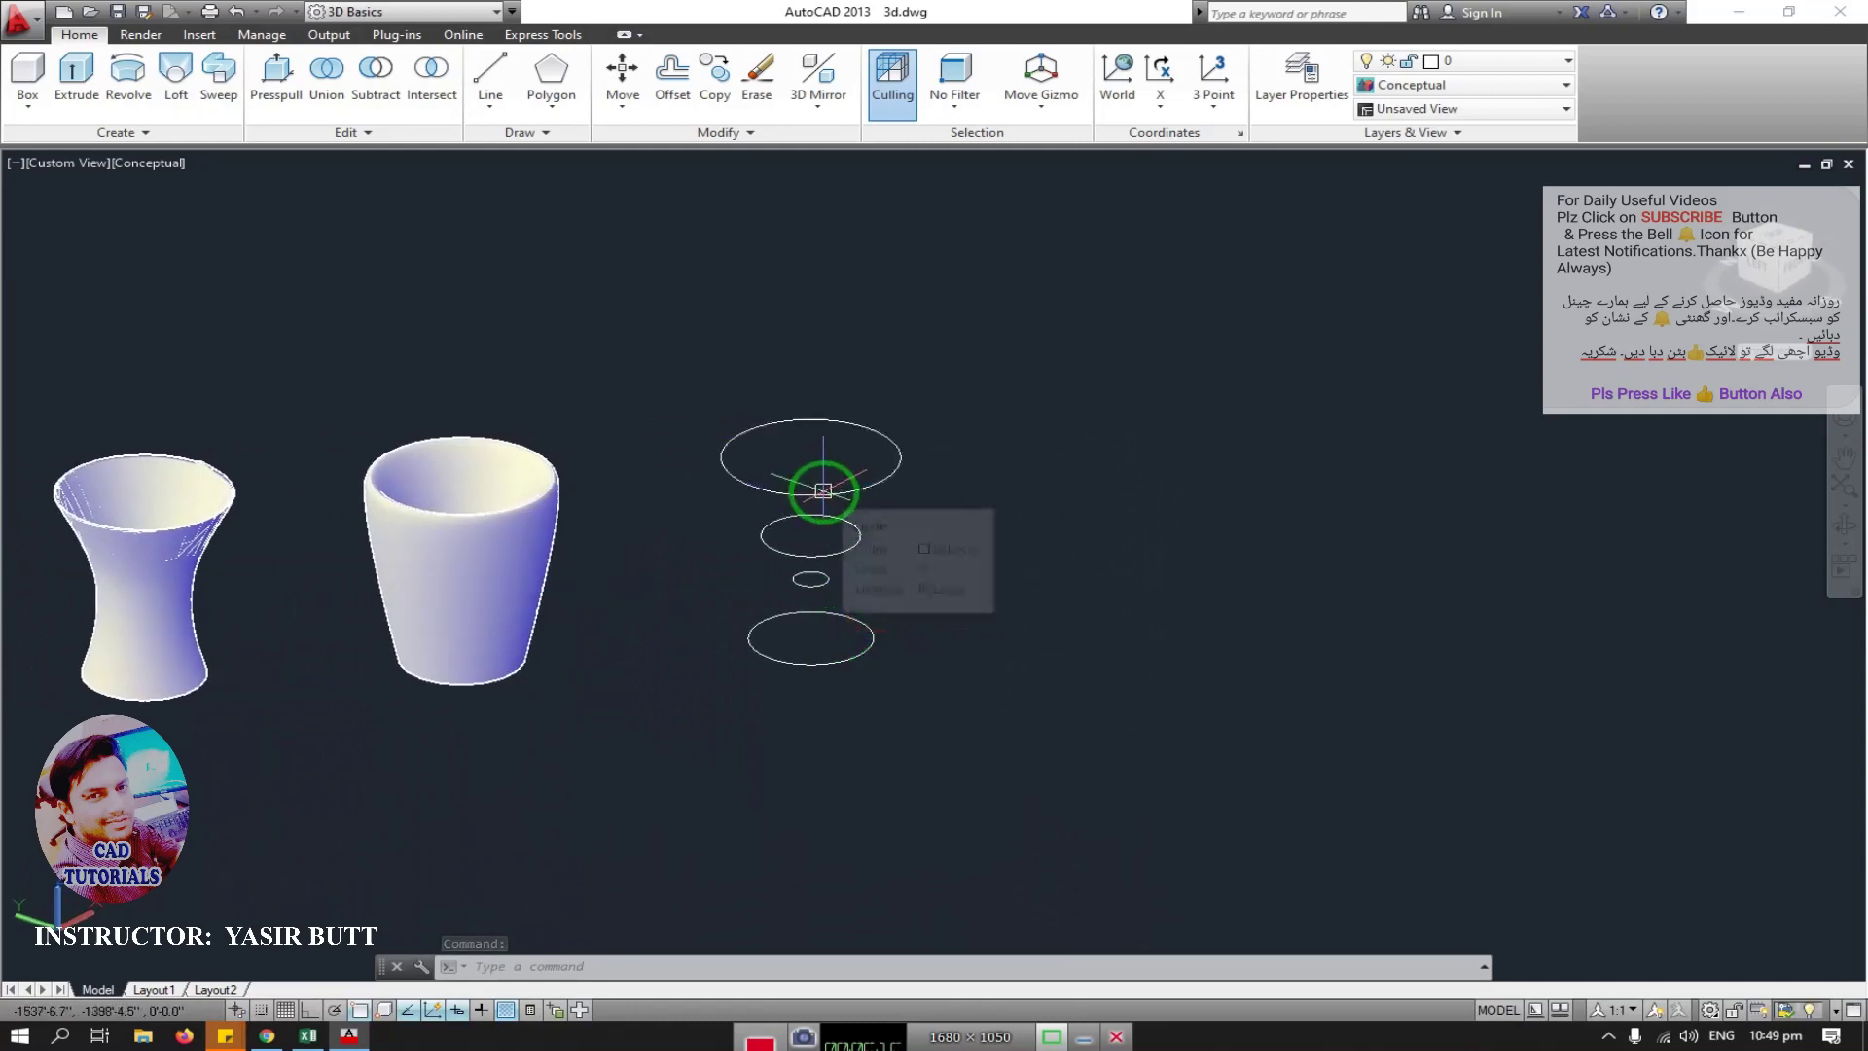
left_click(823, 491)
middle_click_drag(825, 585, 750, 604)
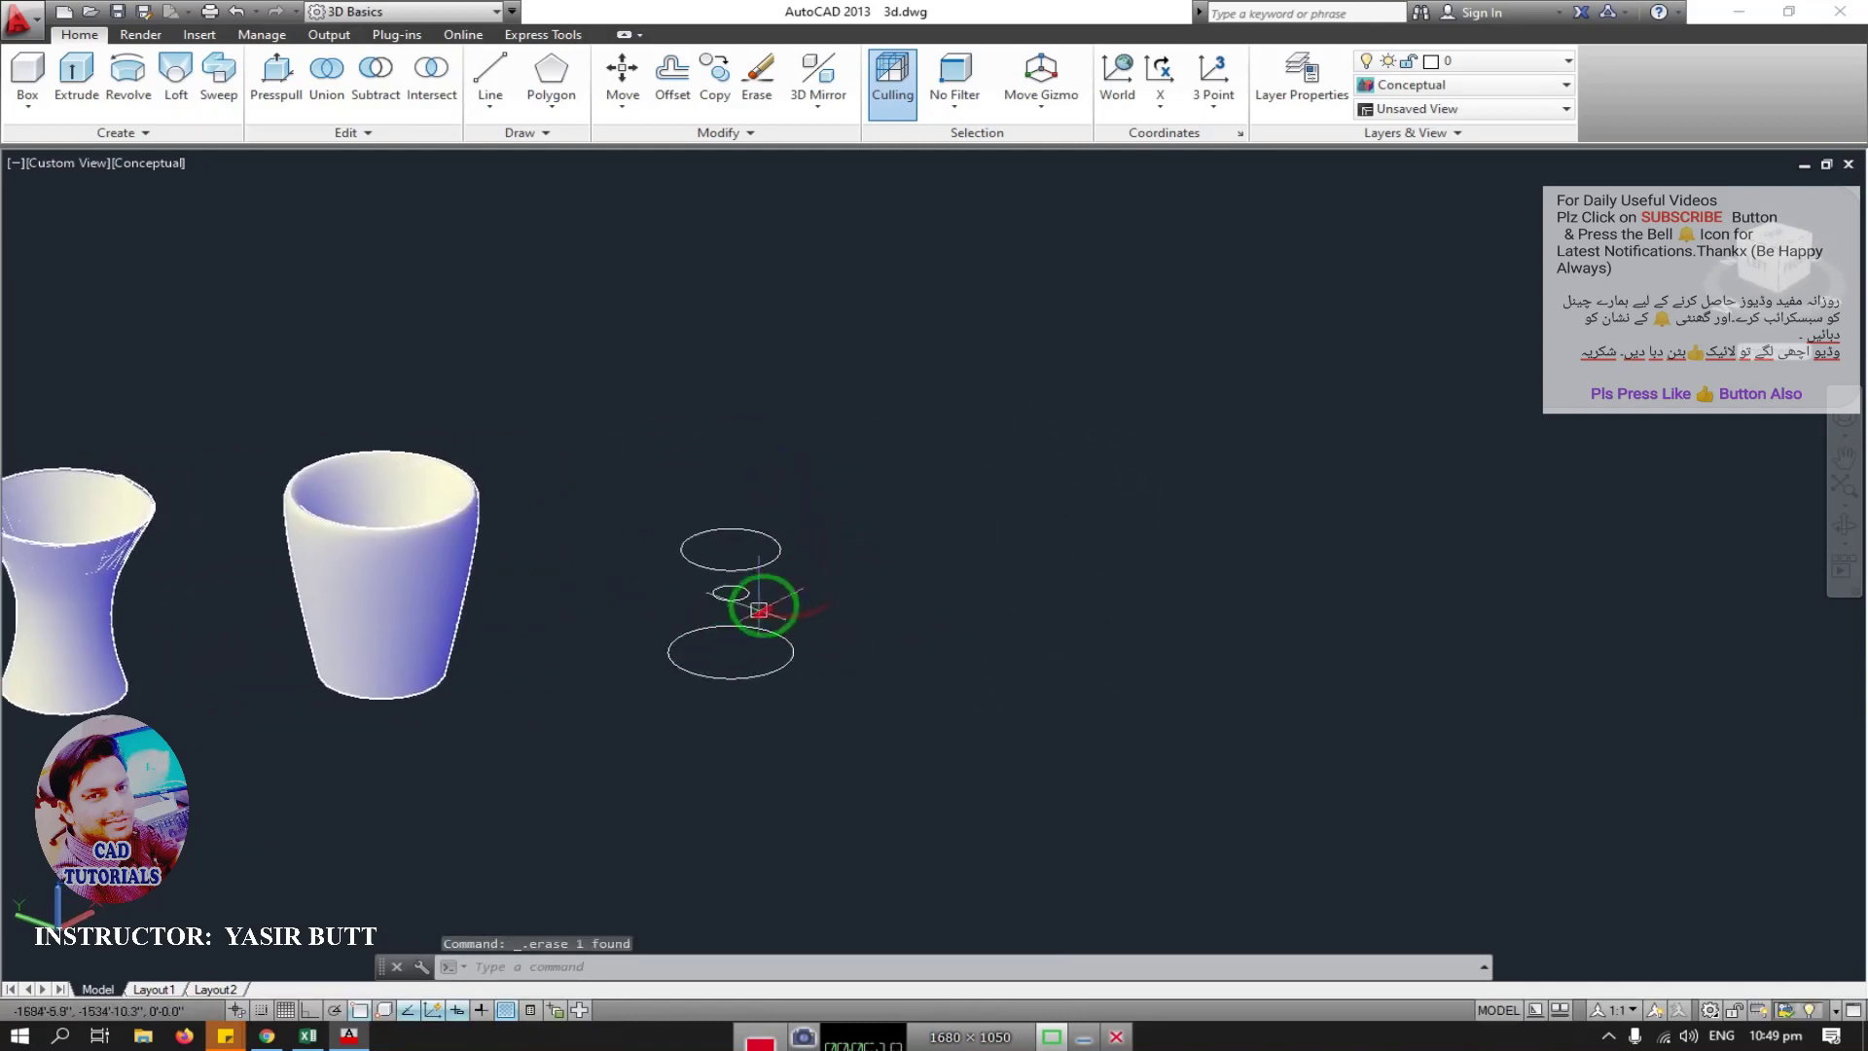
scroll(765, 600, "up", 2)
middle_click_drag(741, 506, 532, 530)
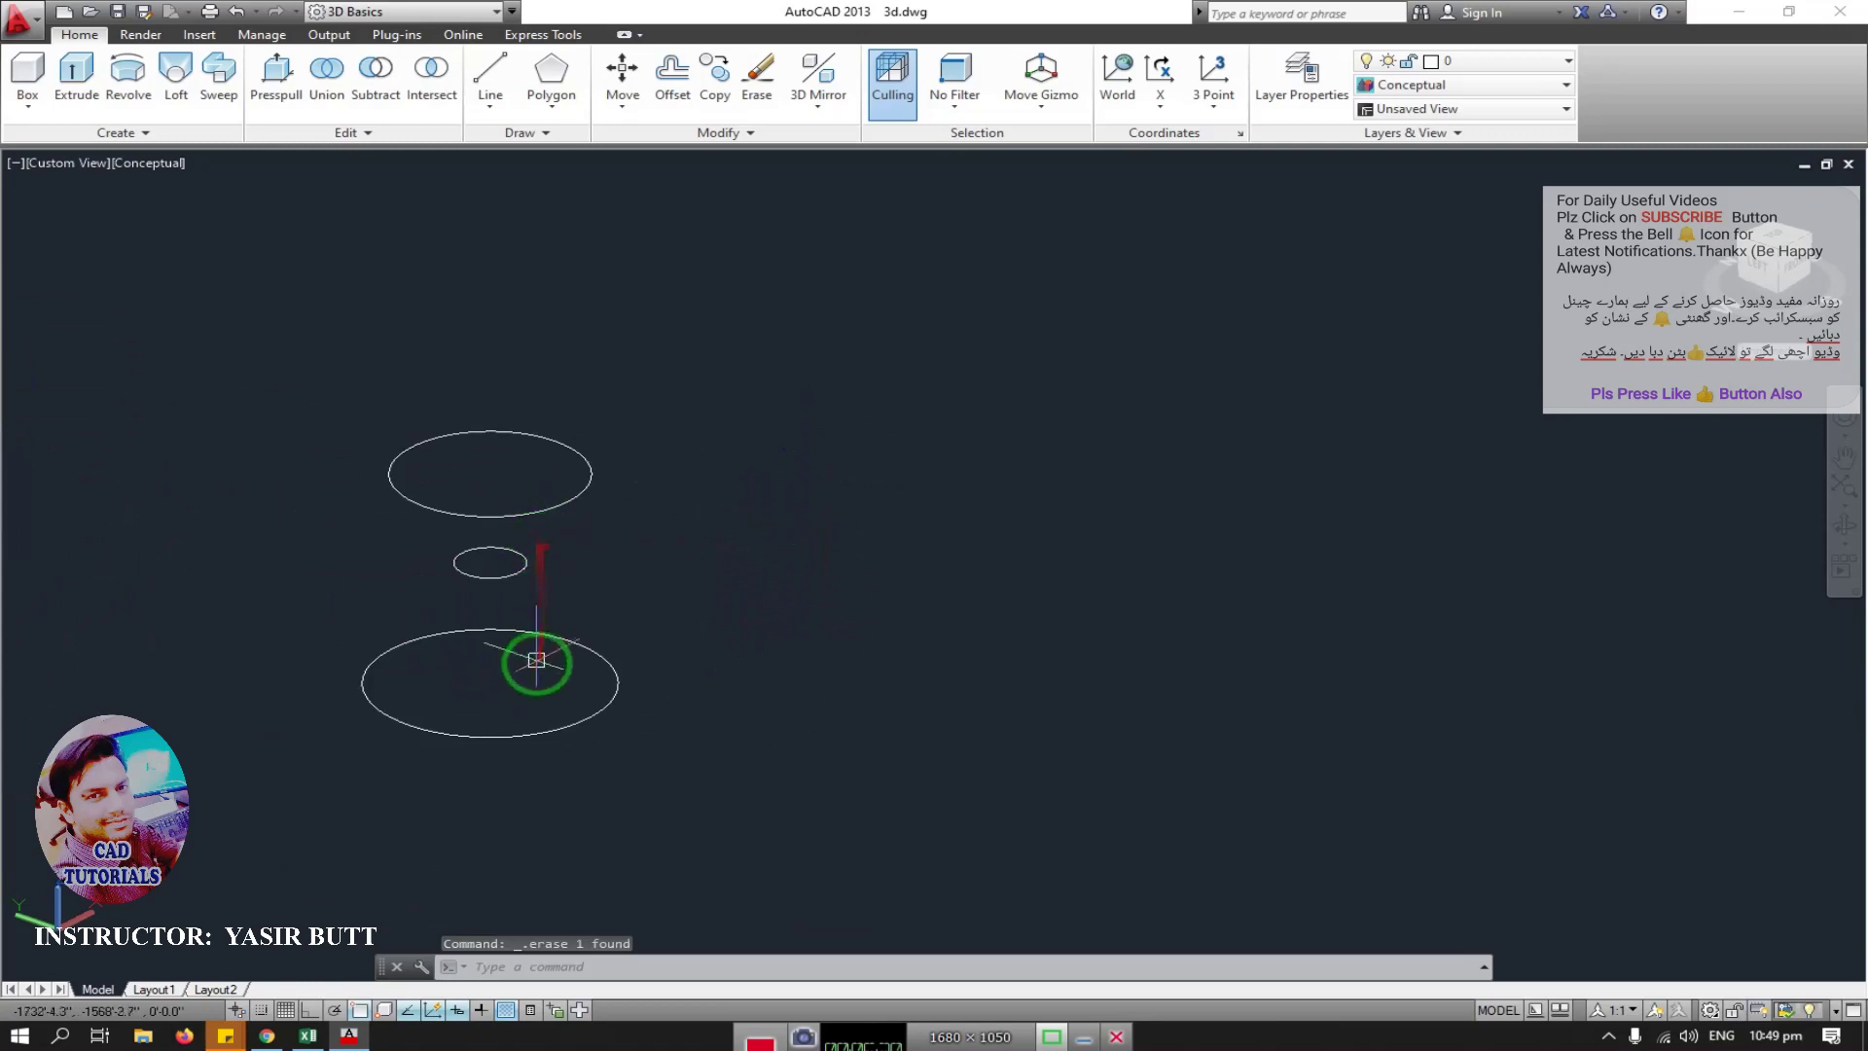
Draw a small rectangle (REC) at the bottom circle's centre.
type("rec")
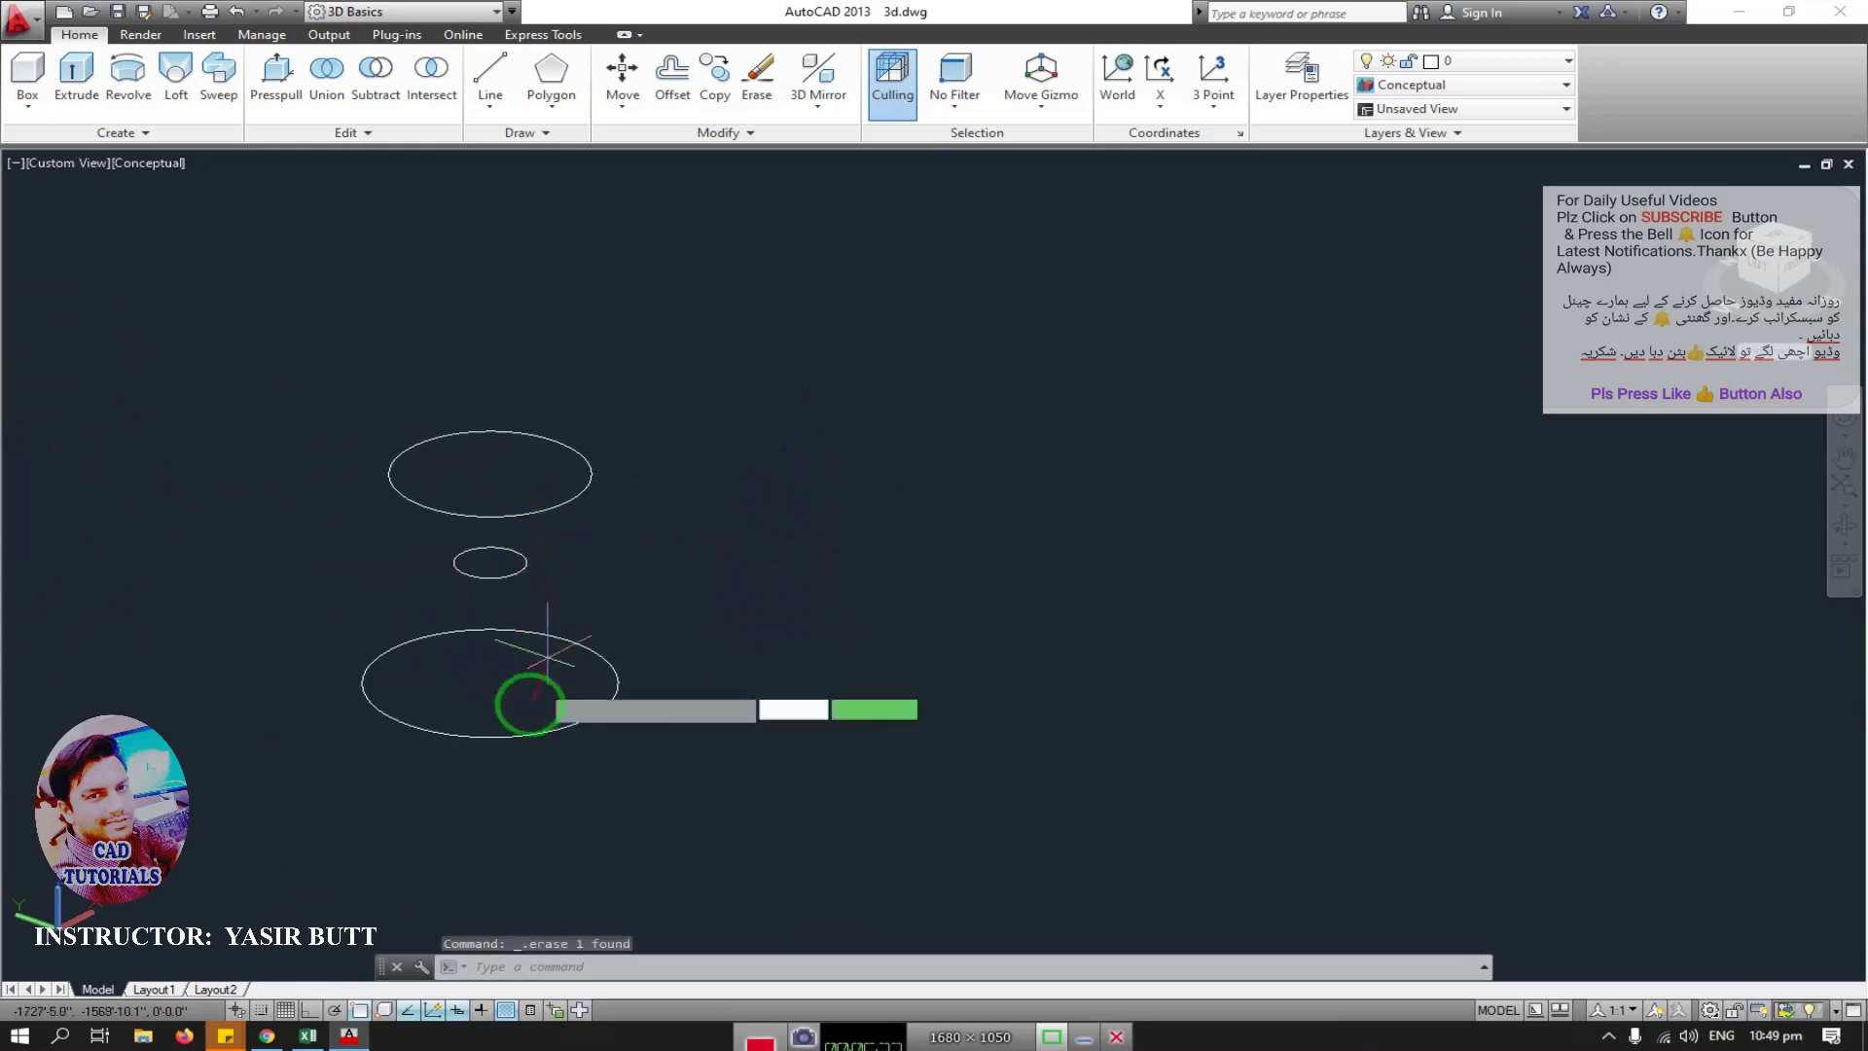
key("Return")
left_click(490, 685)
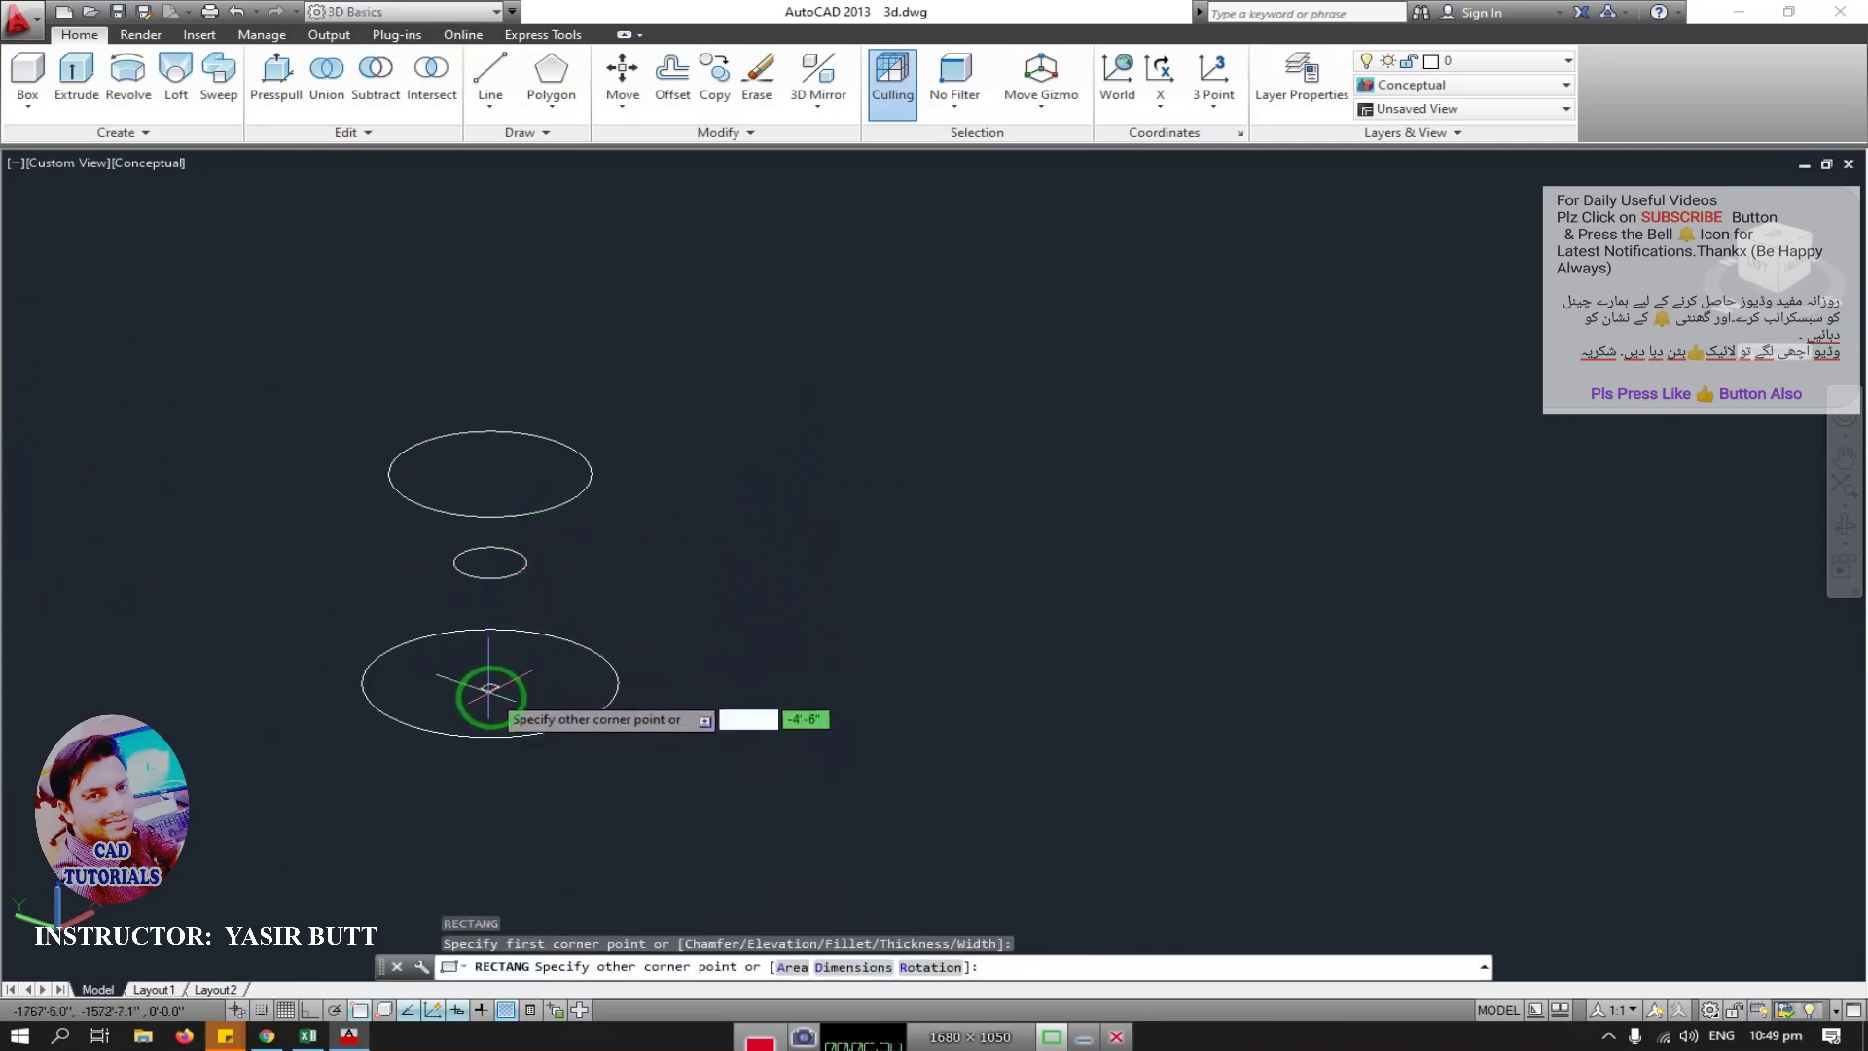
left_click(502, 711)
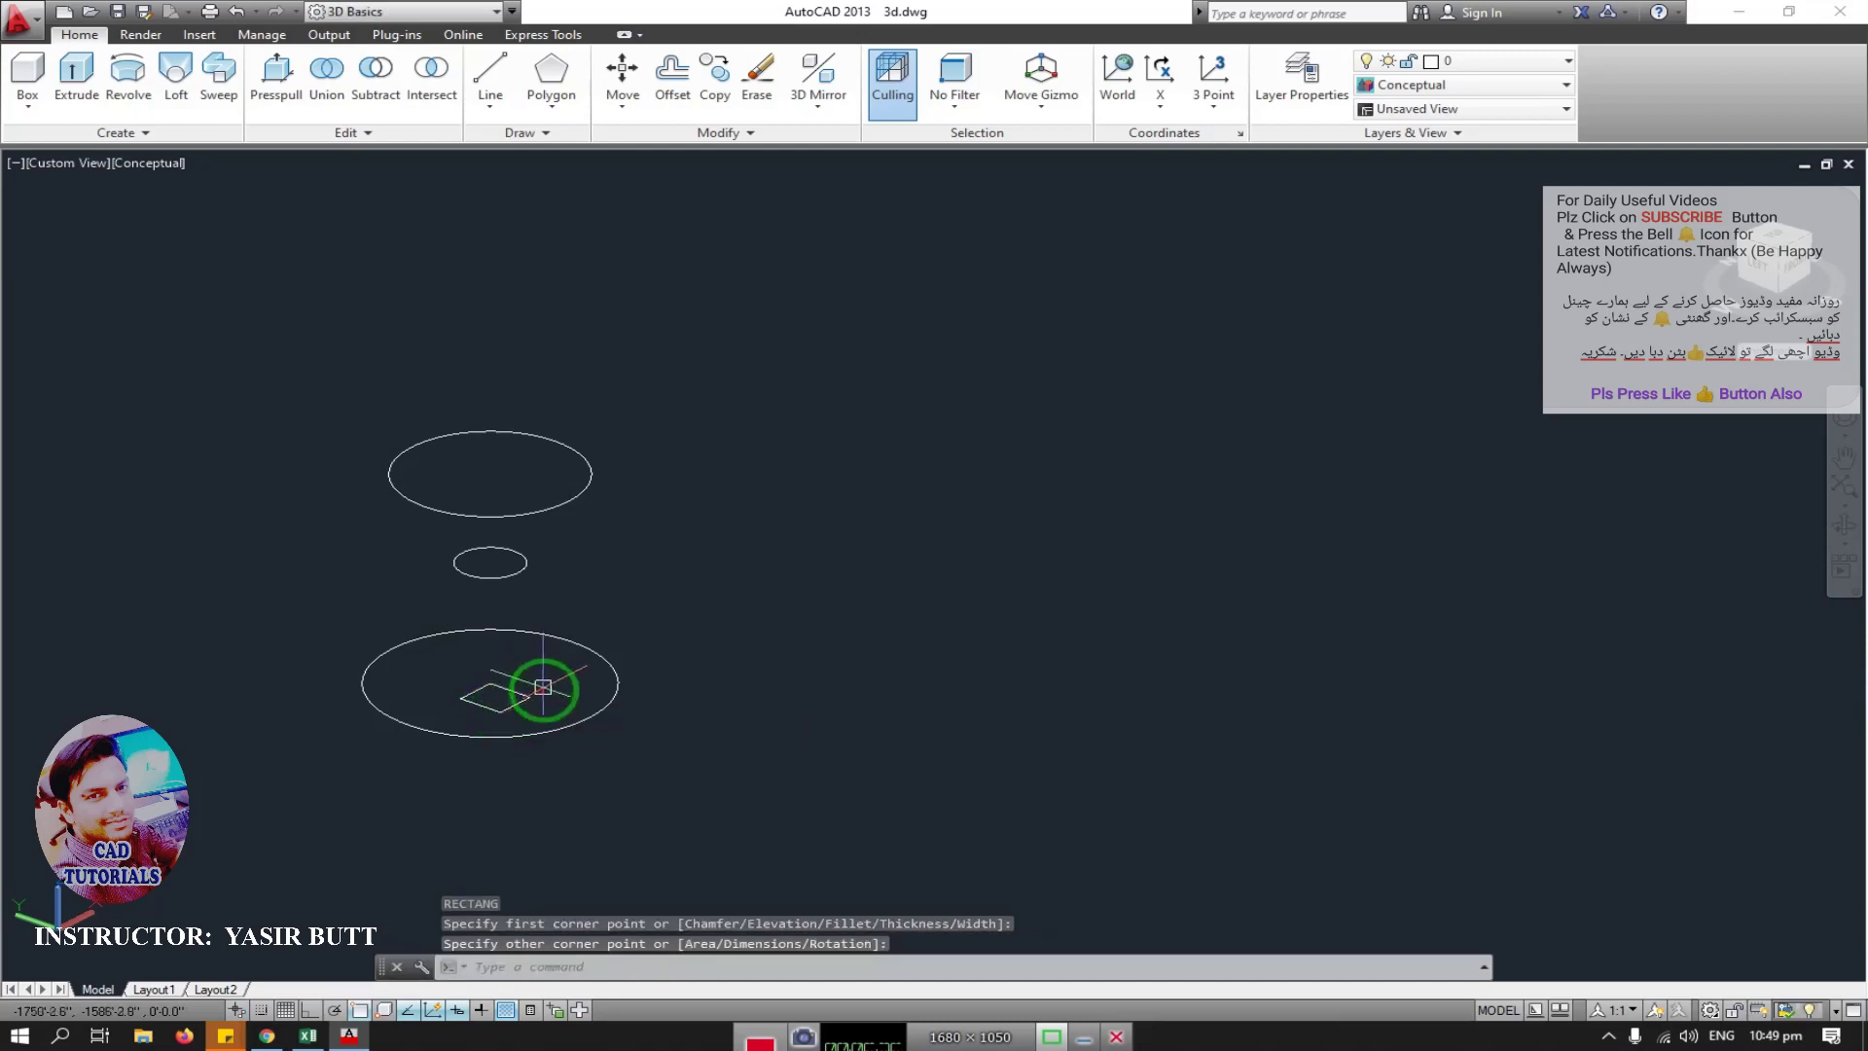
scroll(543, 687, "up", 2)
Move the rectangle straight up along Z to sit above the top circle.
left_click(496, 691)
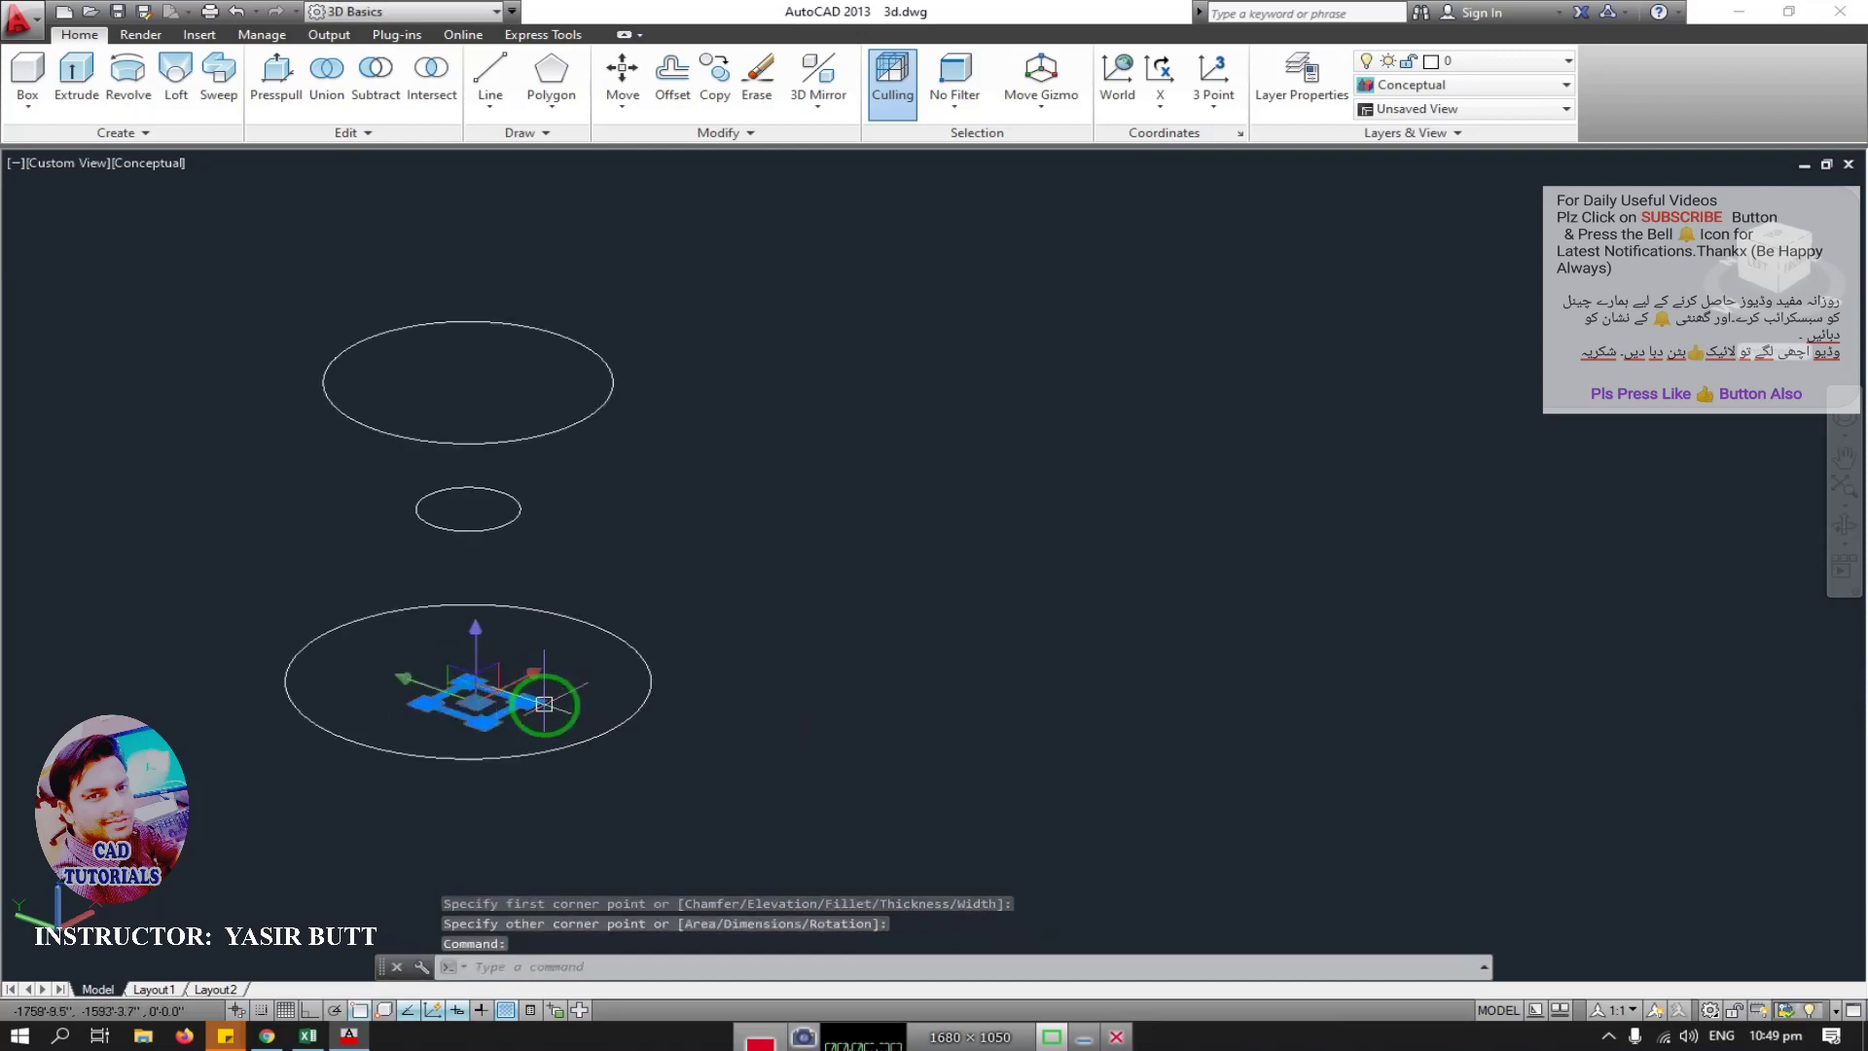
type("m")
key("Return")
scroll(476, 706, "up", 3)
left_click(454, 678)
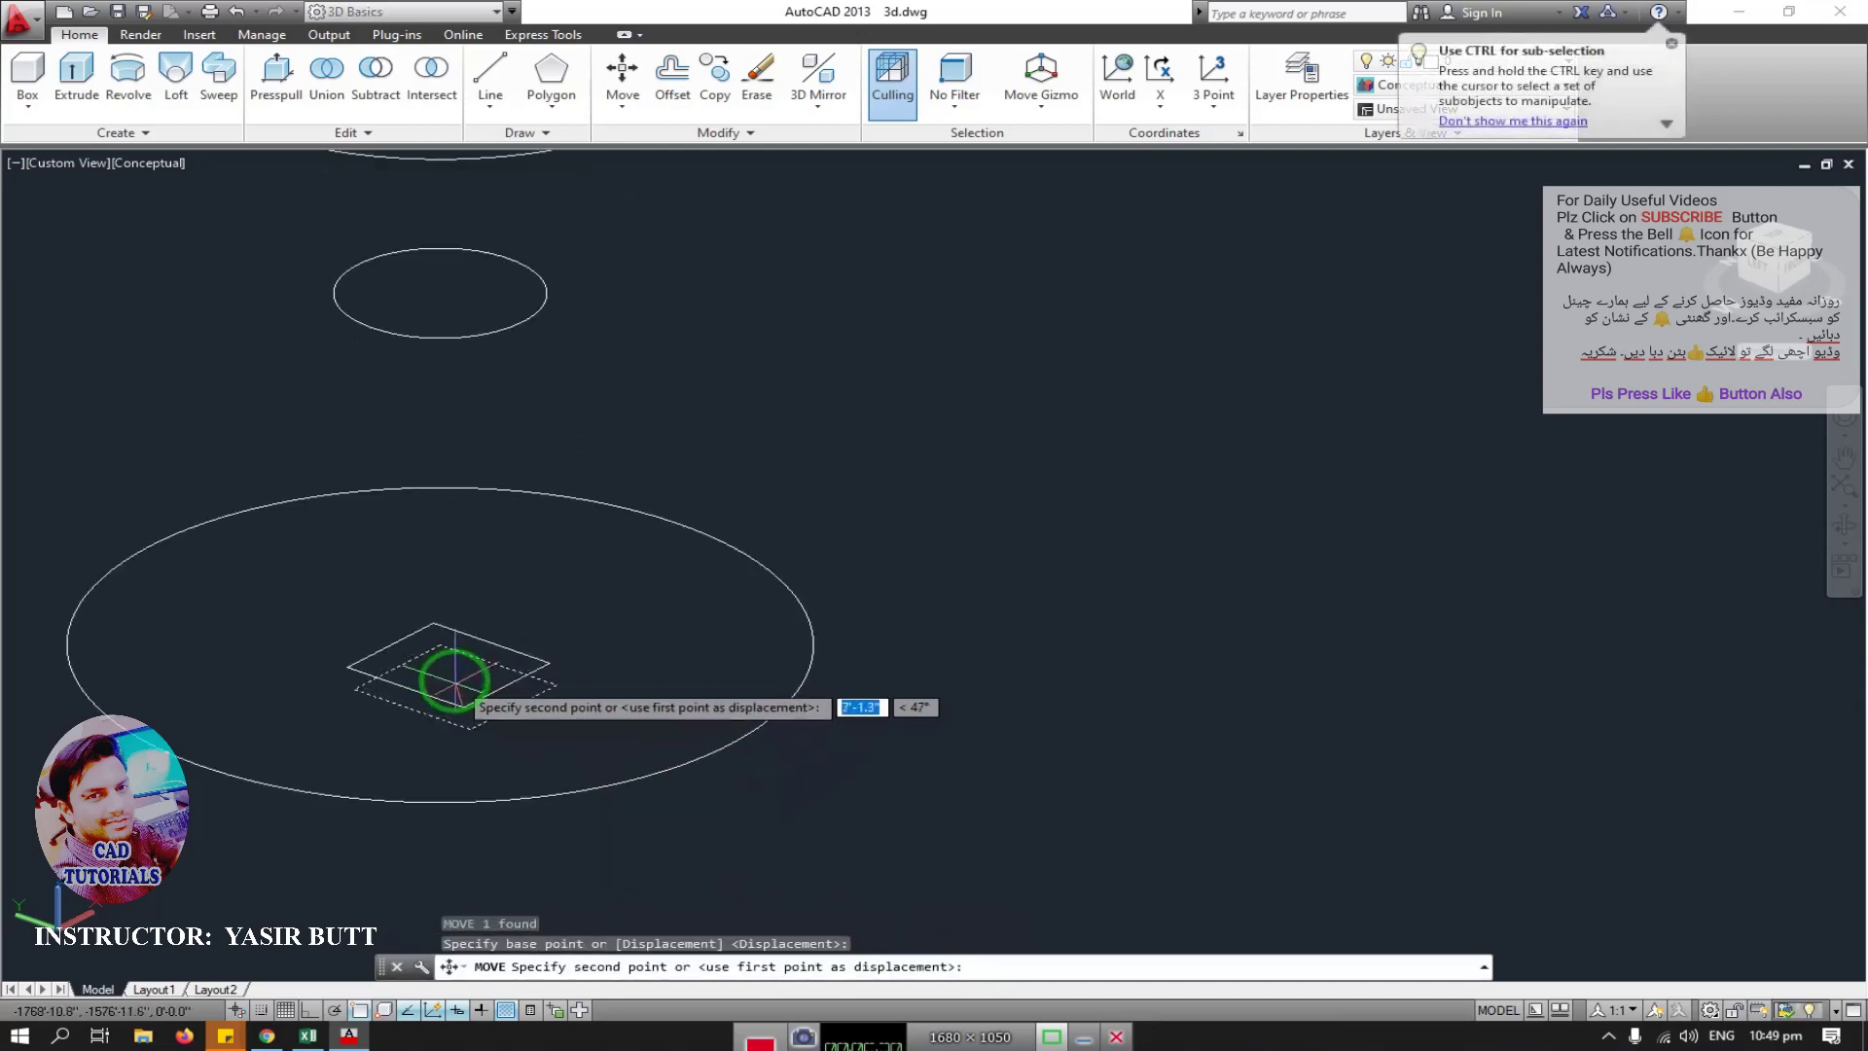
left_click(488, 675)
scroll(519, 687, "down", 4)
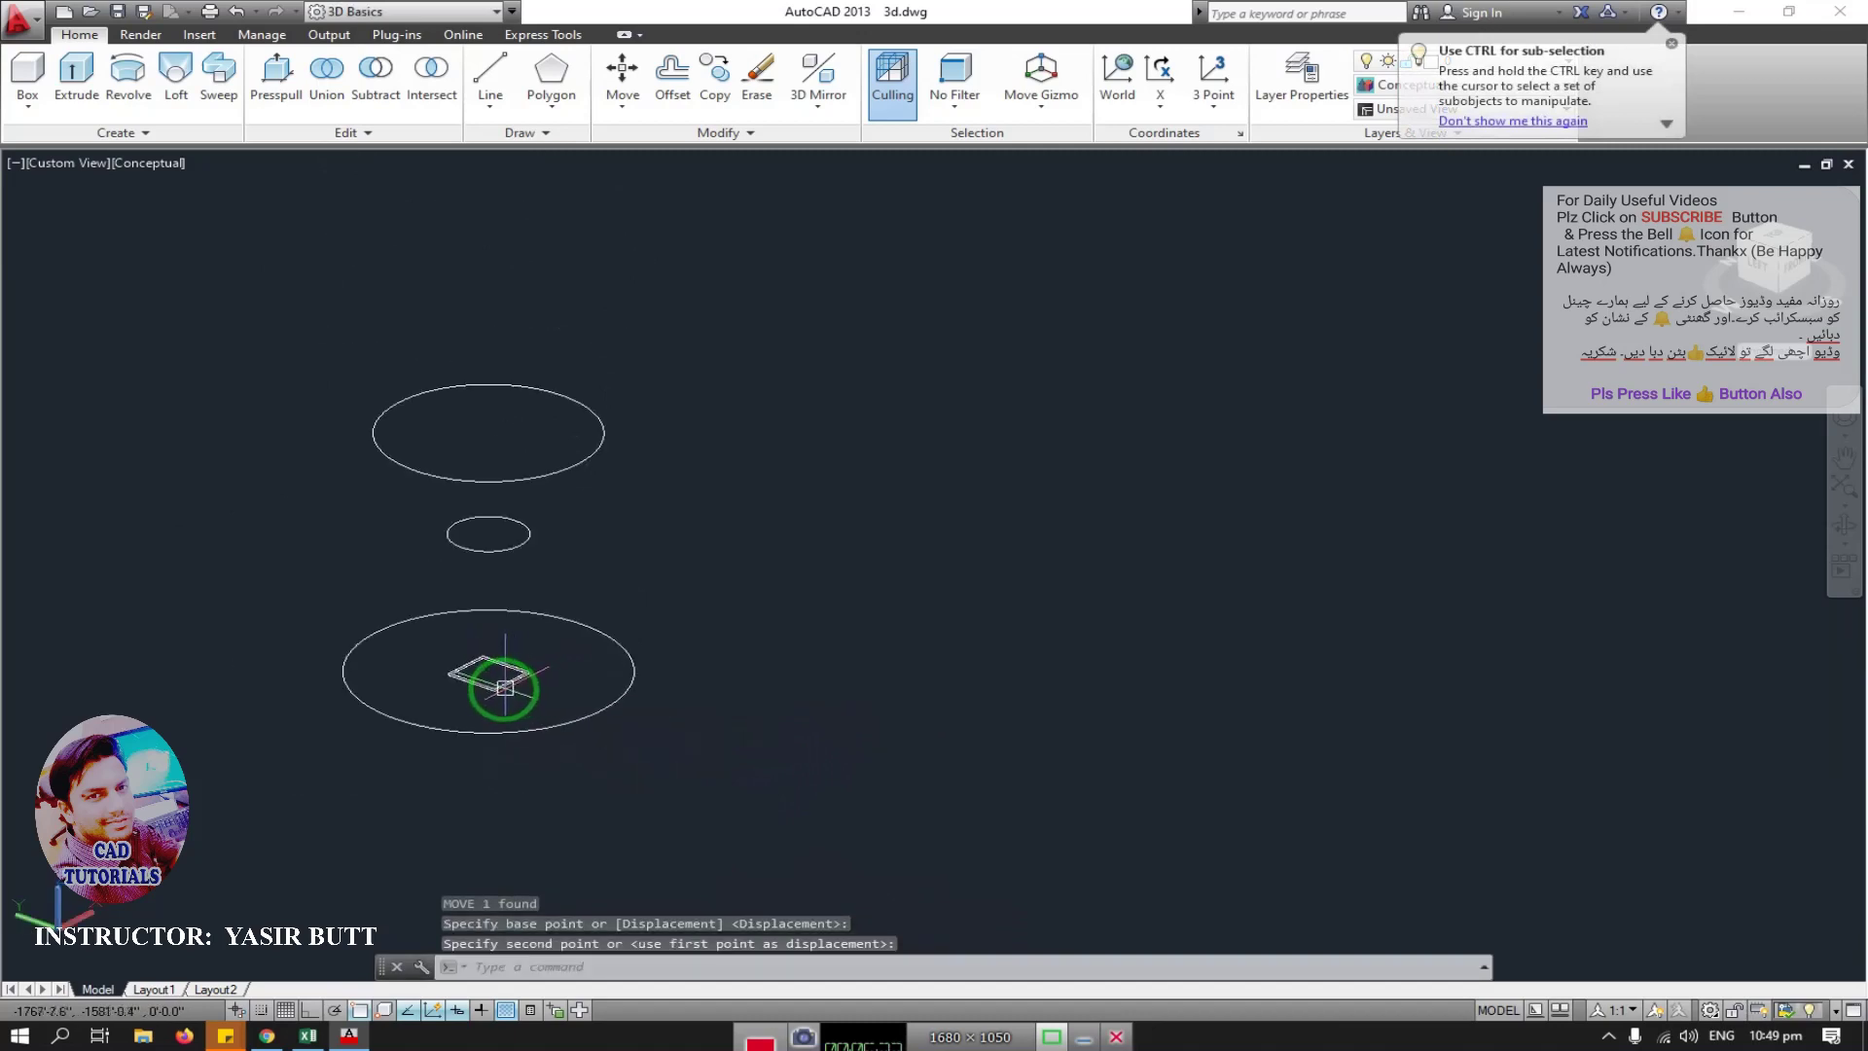
left_click(500, 688)
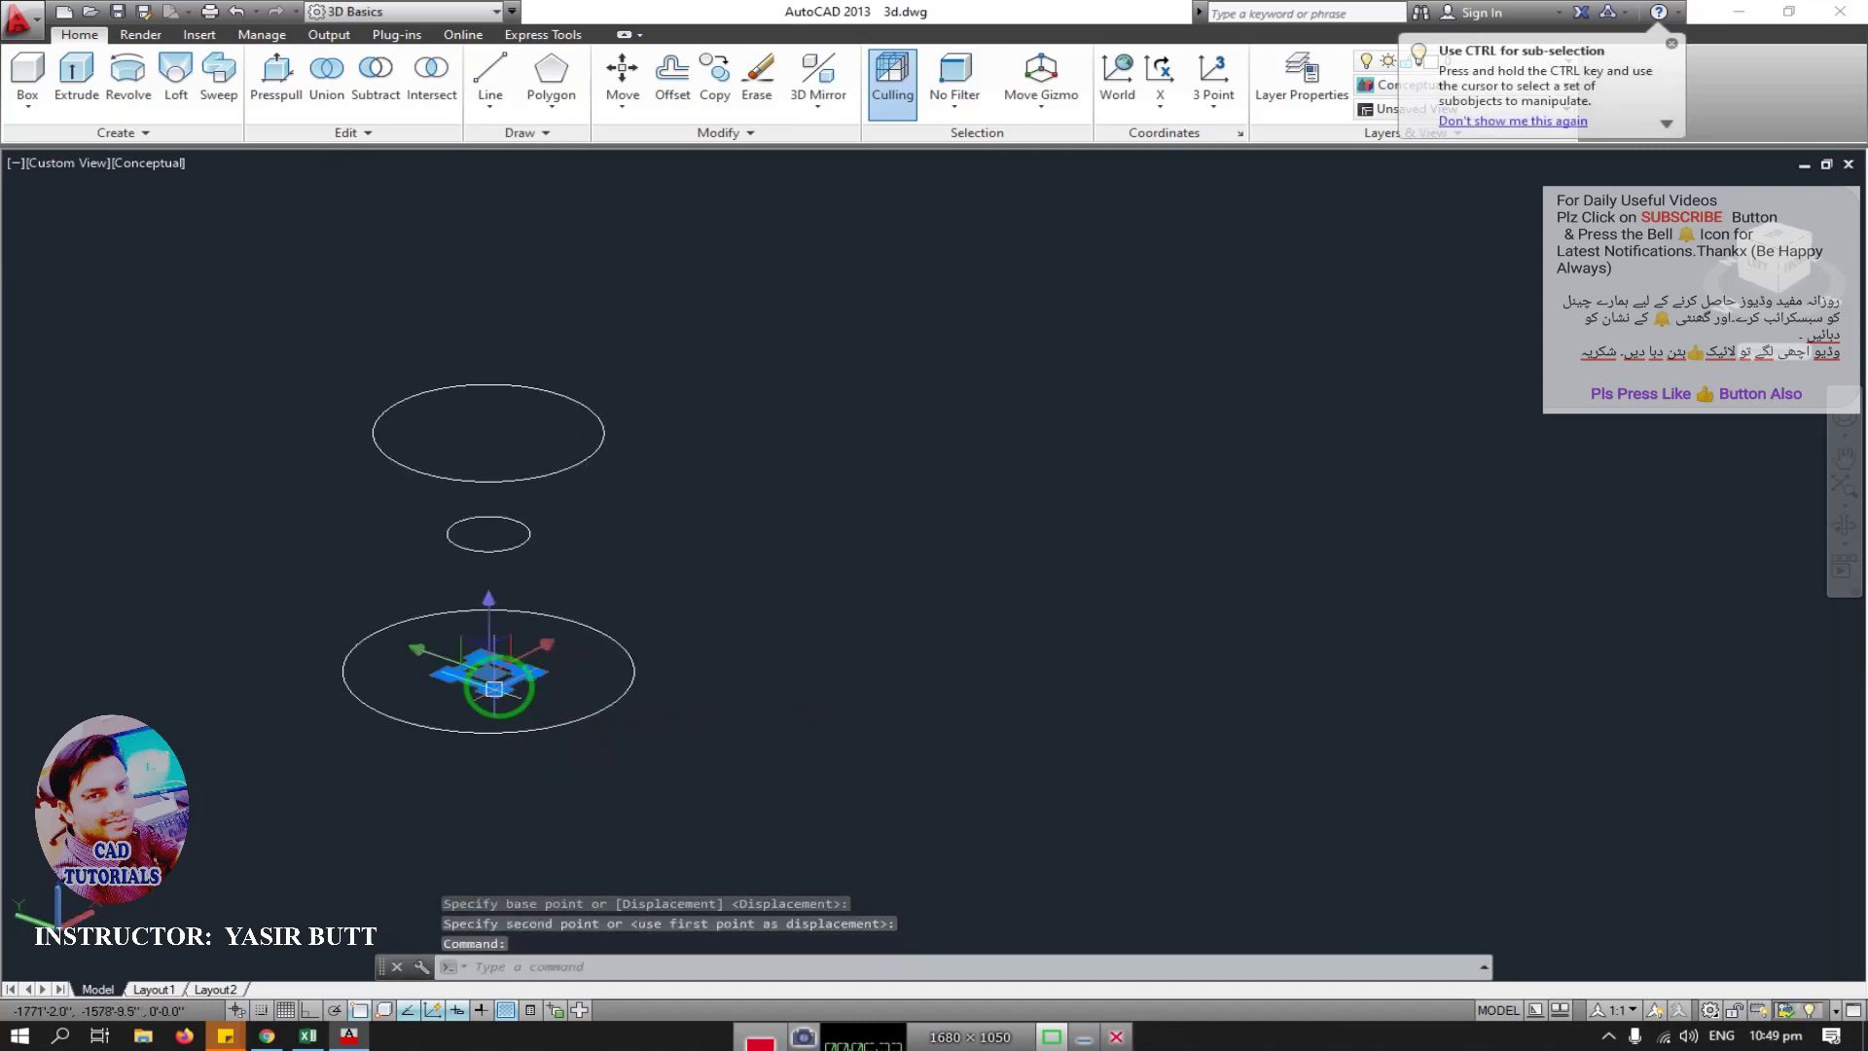
left_click(490, 620)
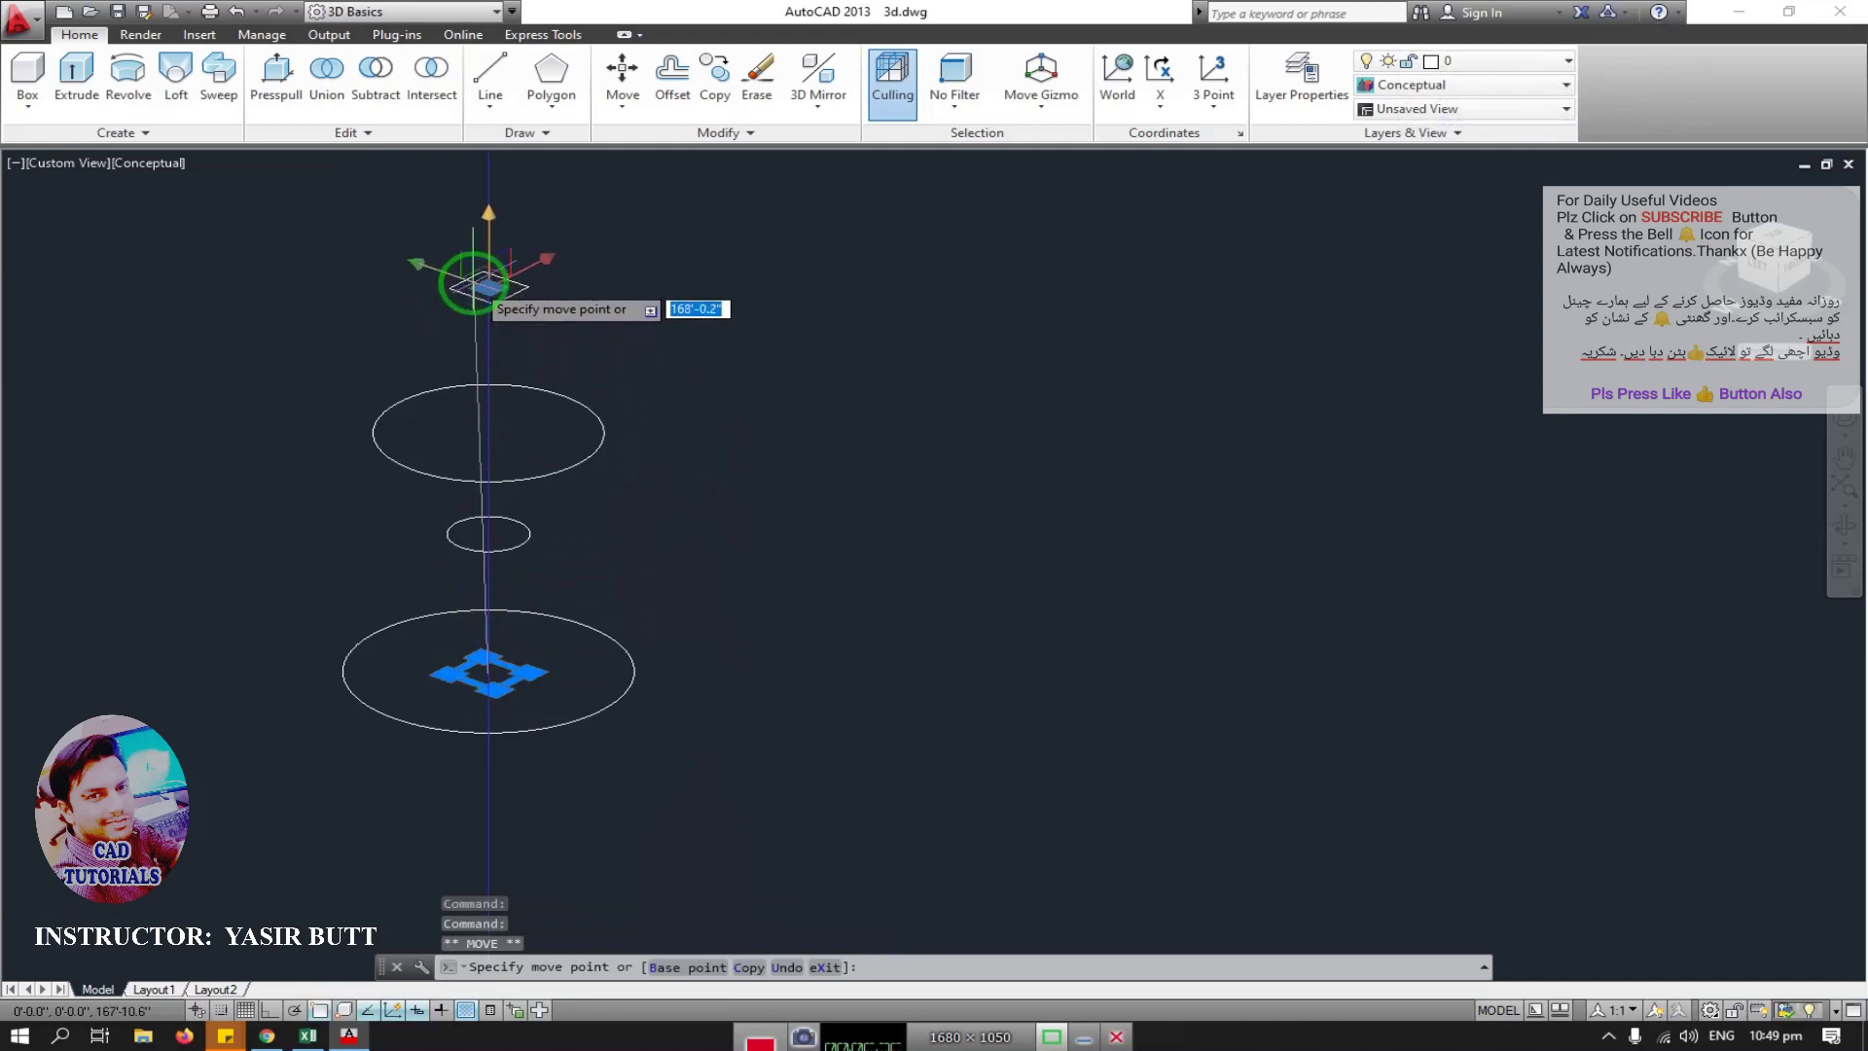
double_click(474, 285)
key("Escape")
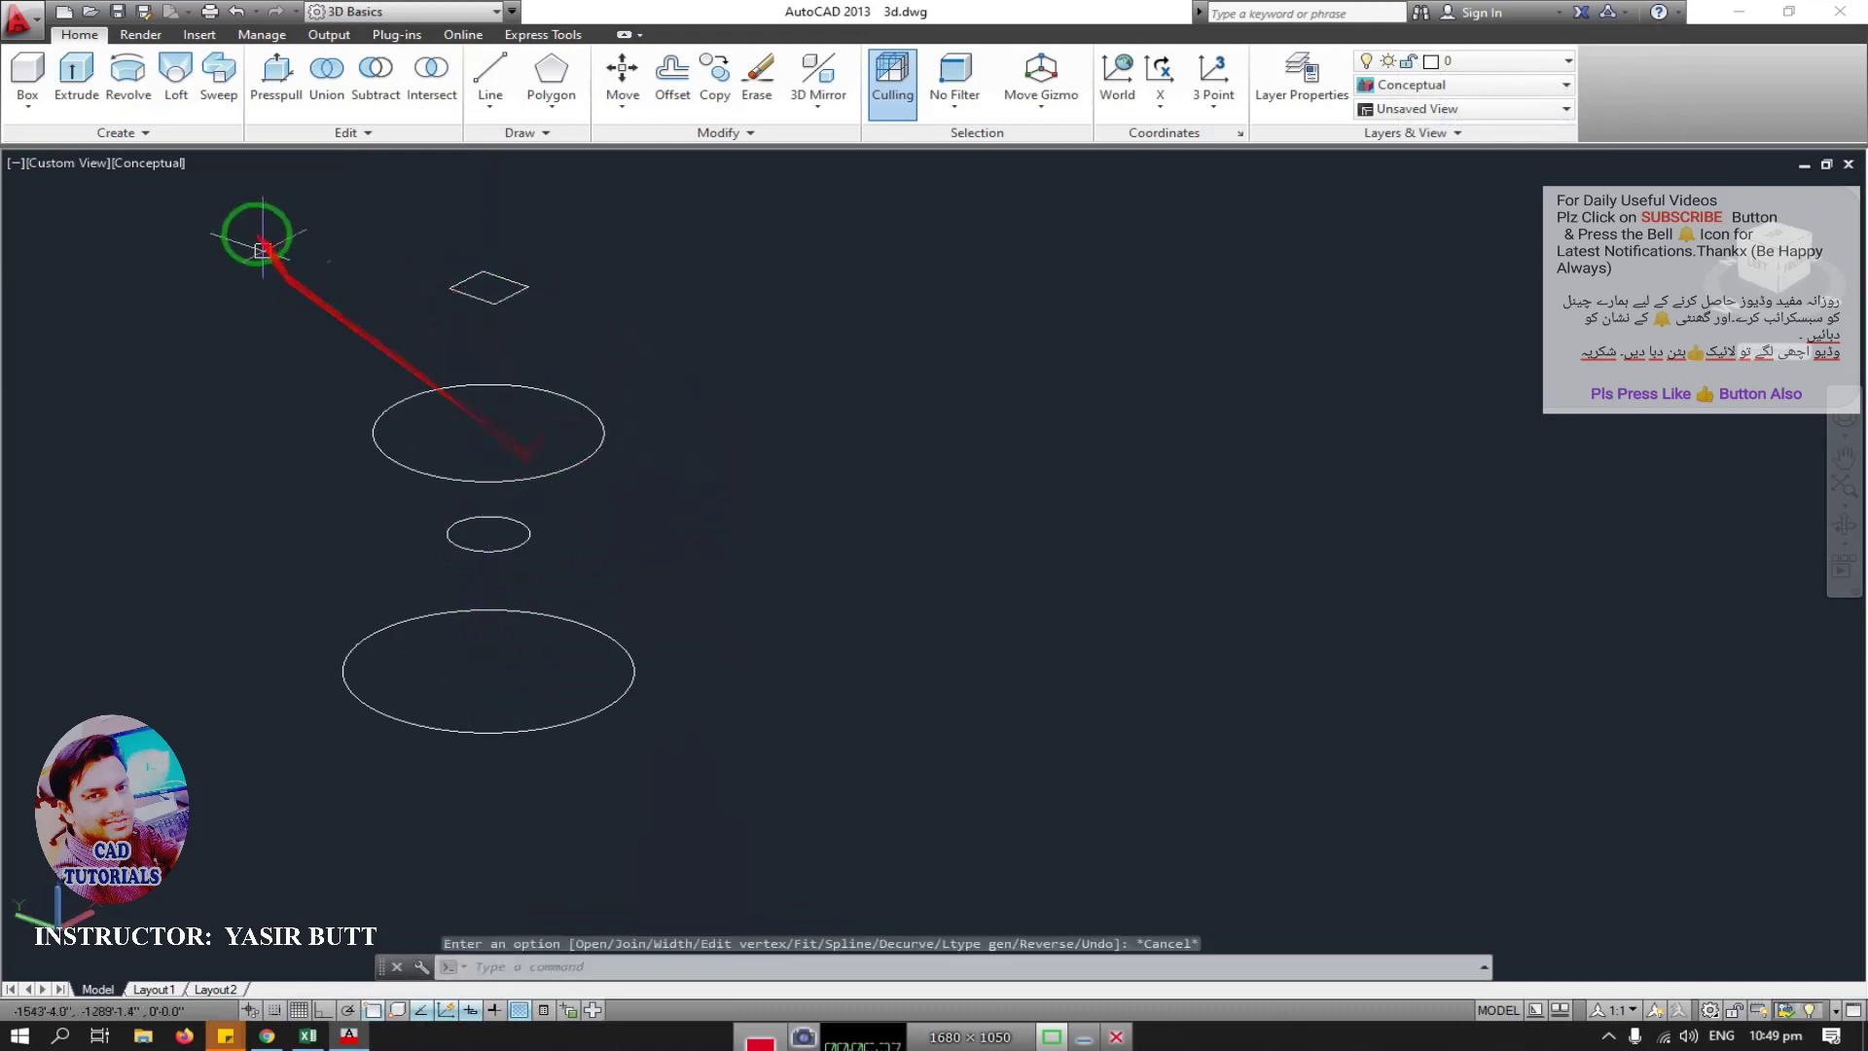
Loft the bottom ellipse, small ellipse, upper ellipse and rectangle into a bulb-shaped vase solid.
left_click(175, 77)
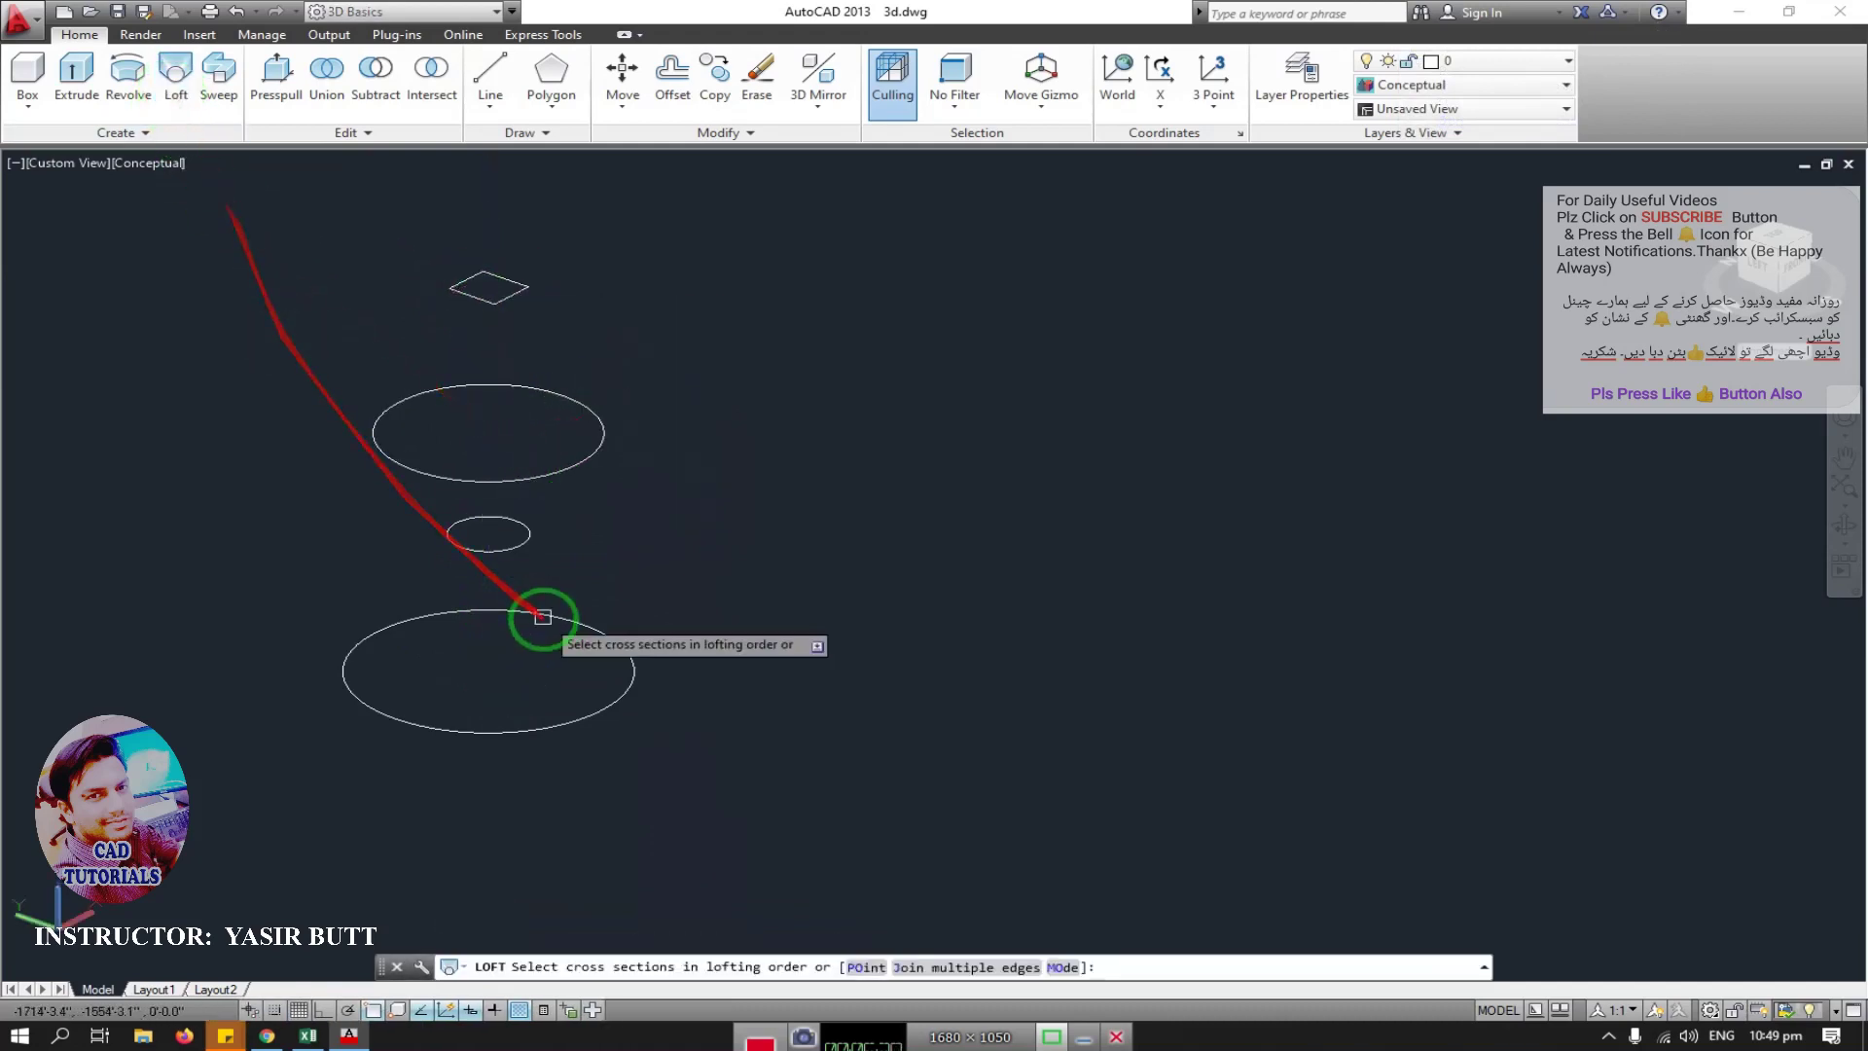
left_click(475, 732)
left_click(475, 550)
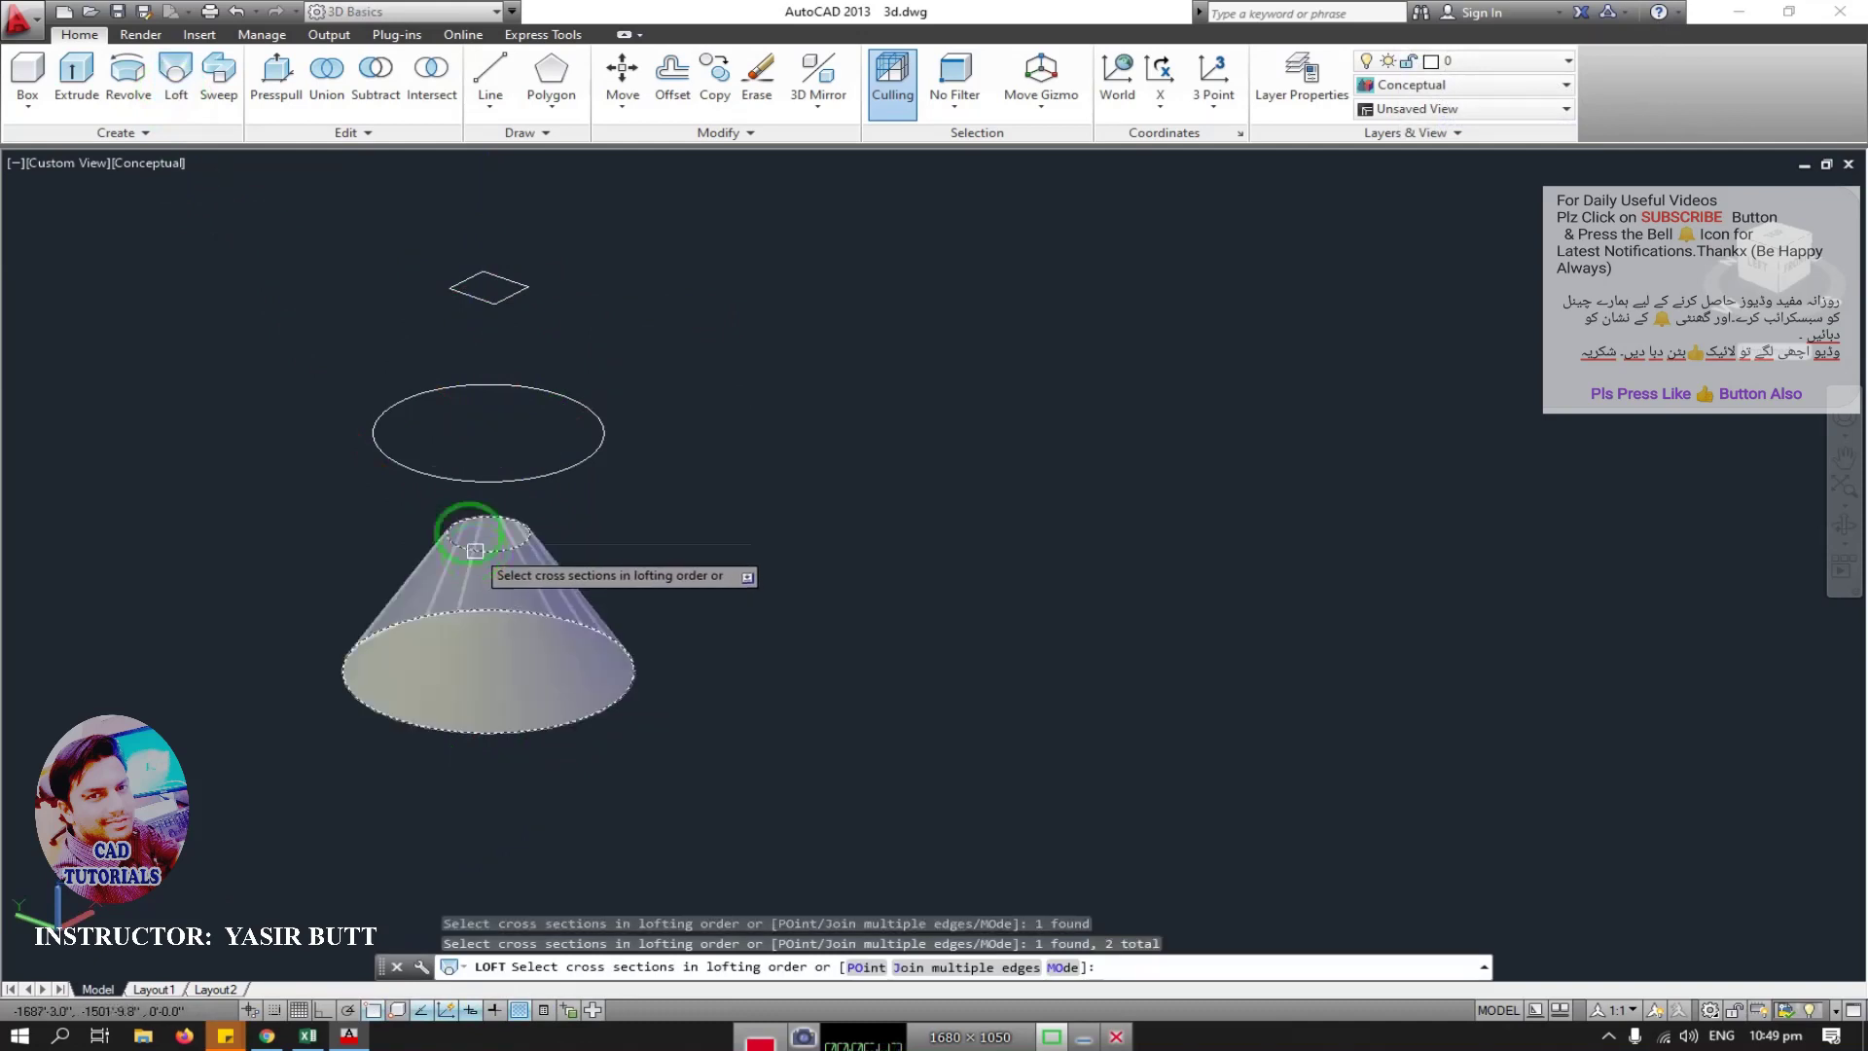
left_click(436, 473)
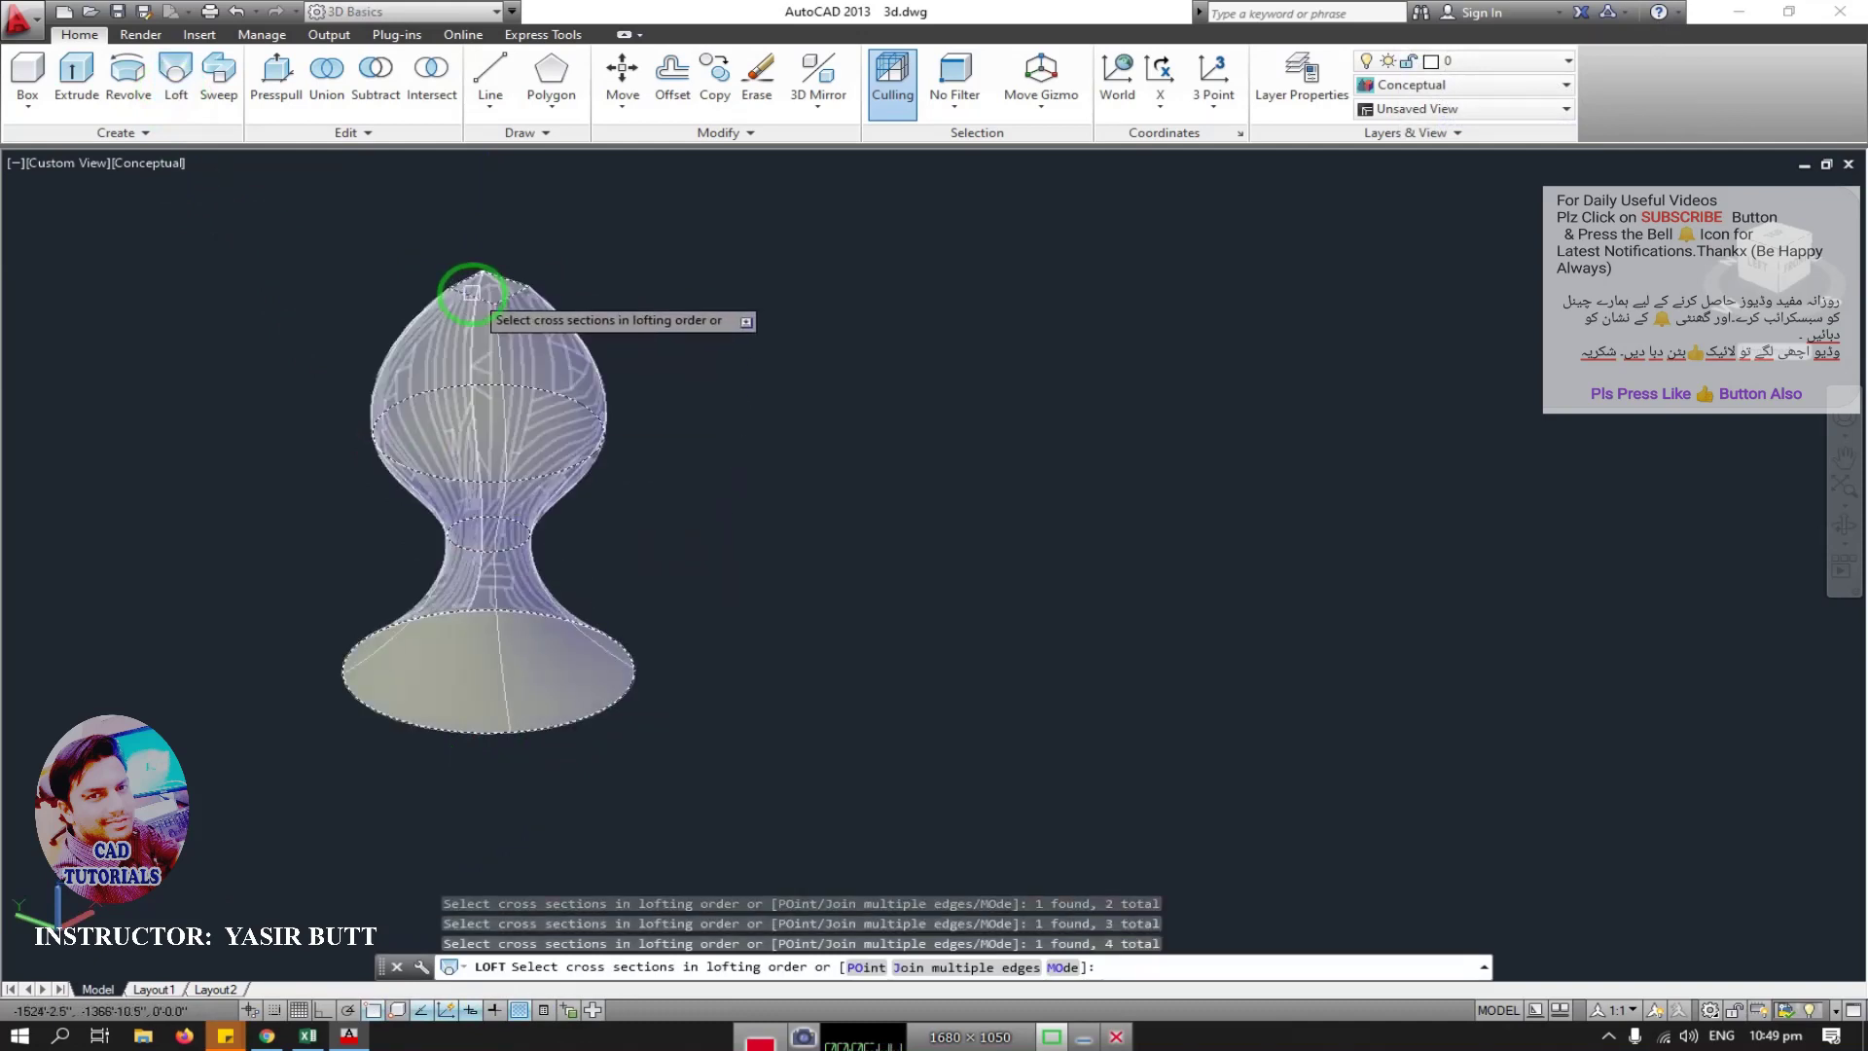
right_click(540, 404)
left_click(570, 426)
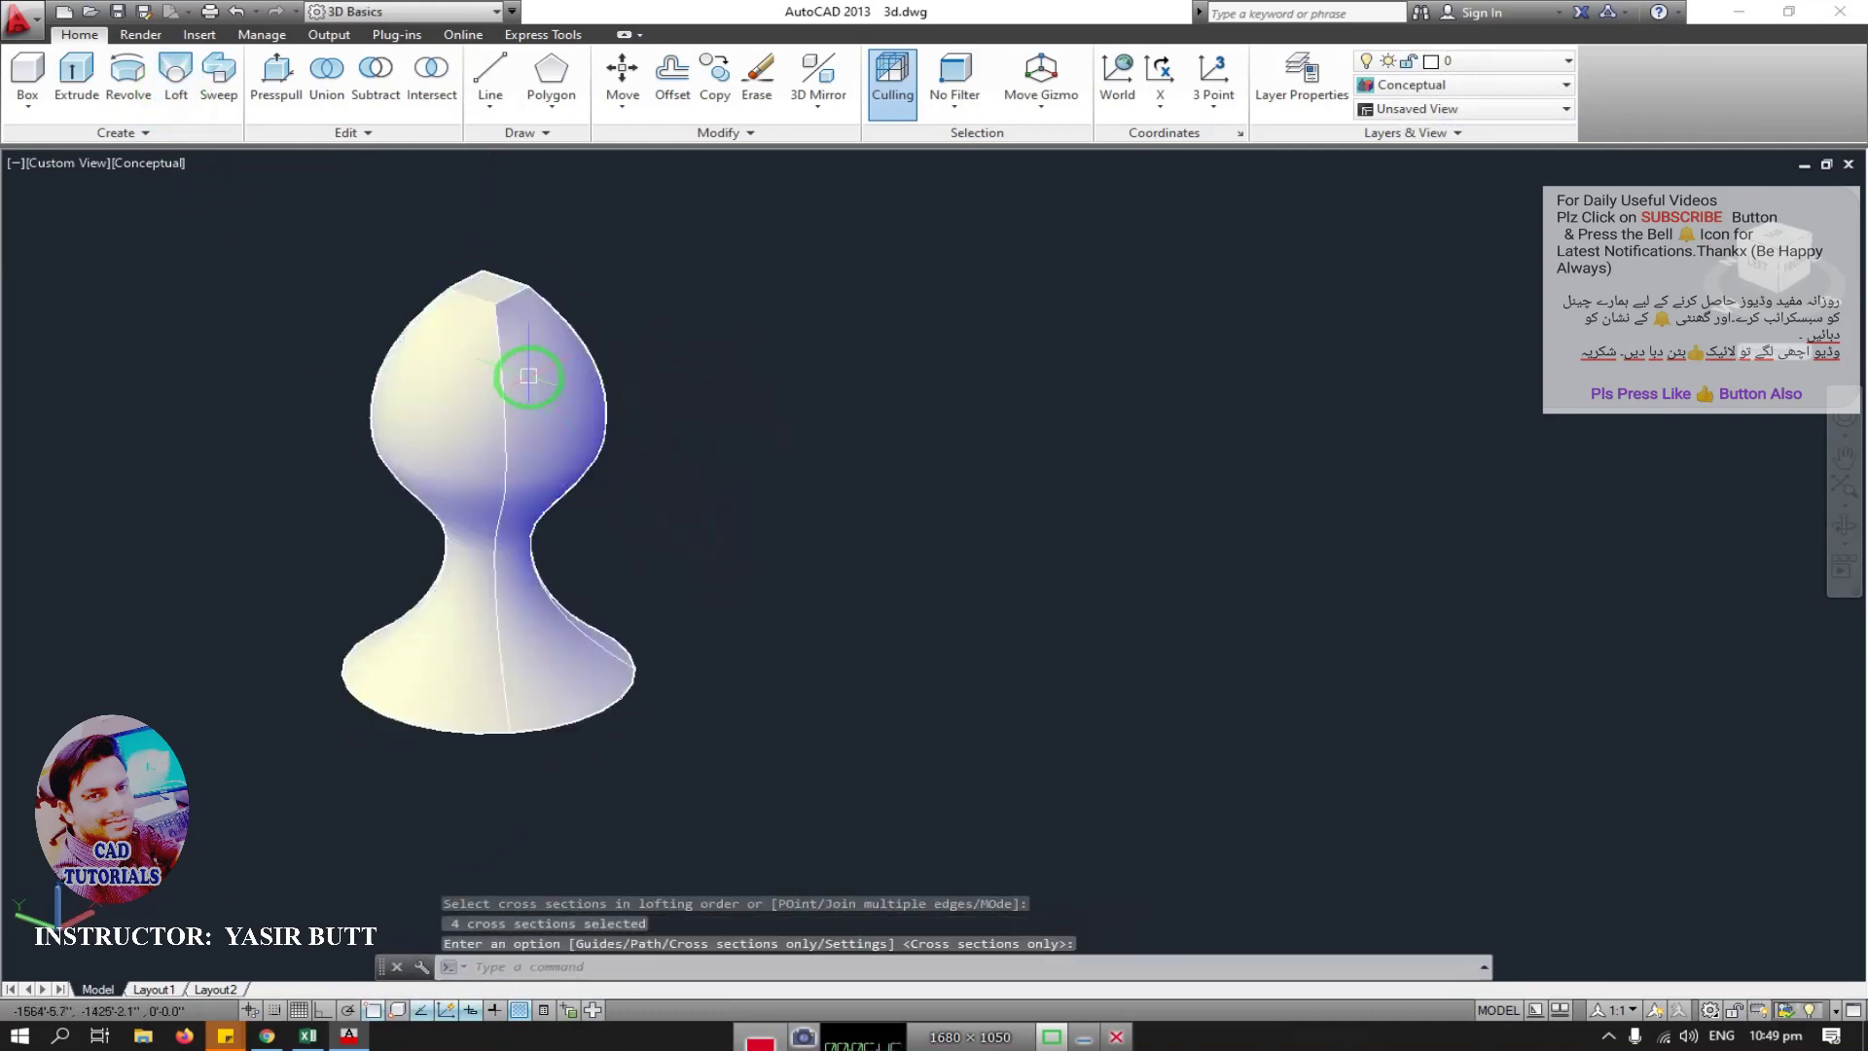
Orbit and pan to inspect the vase beside the cups, and save the drawing.
key("Return")
middle_click_drag(532, 403, 537, 387, "shift")
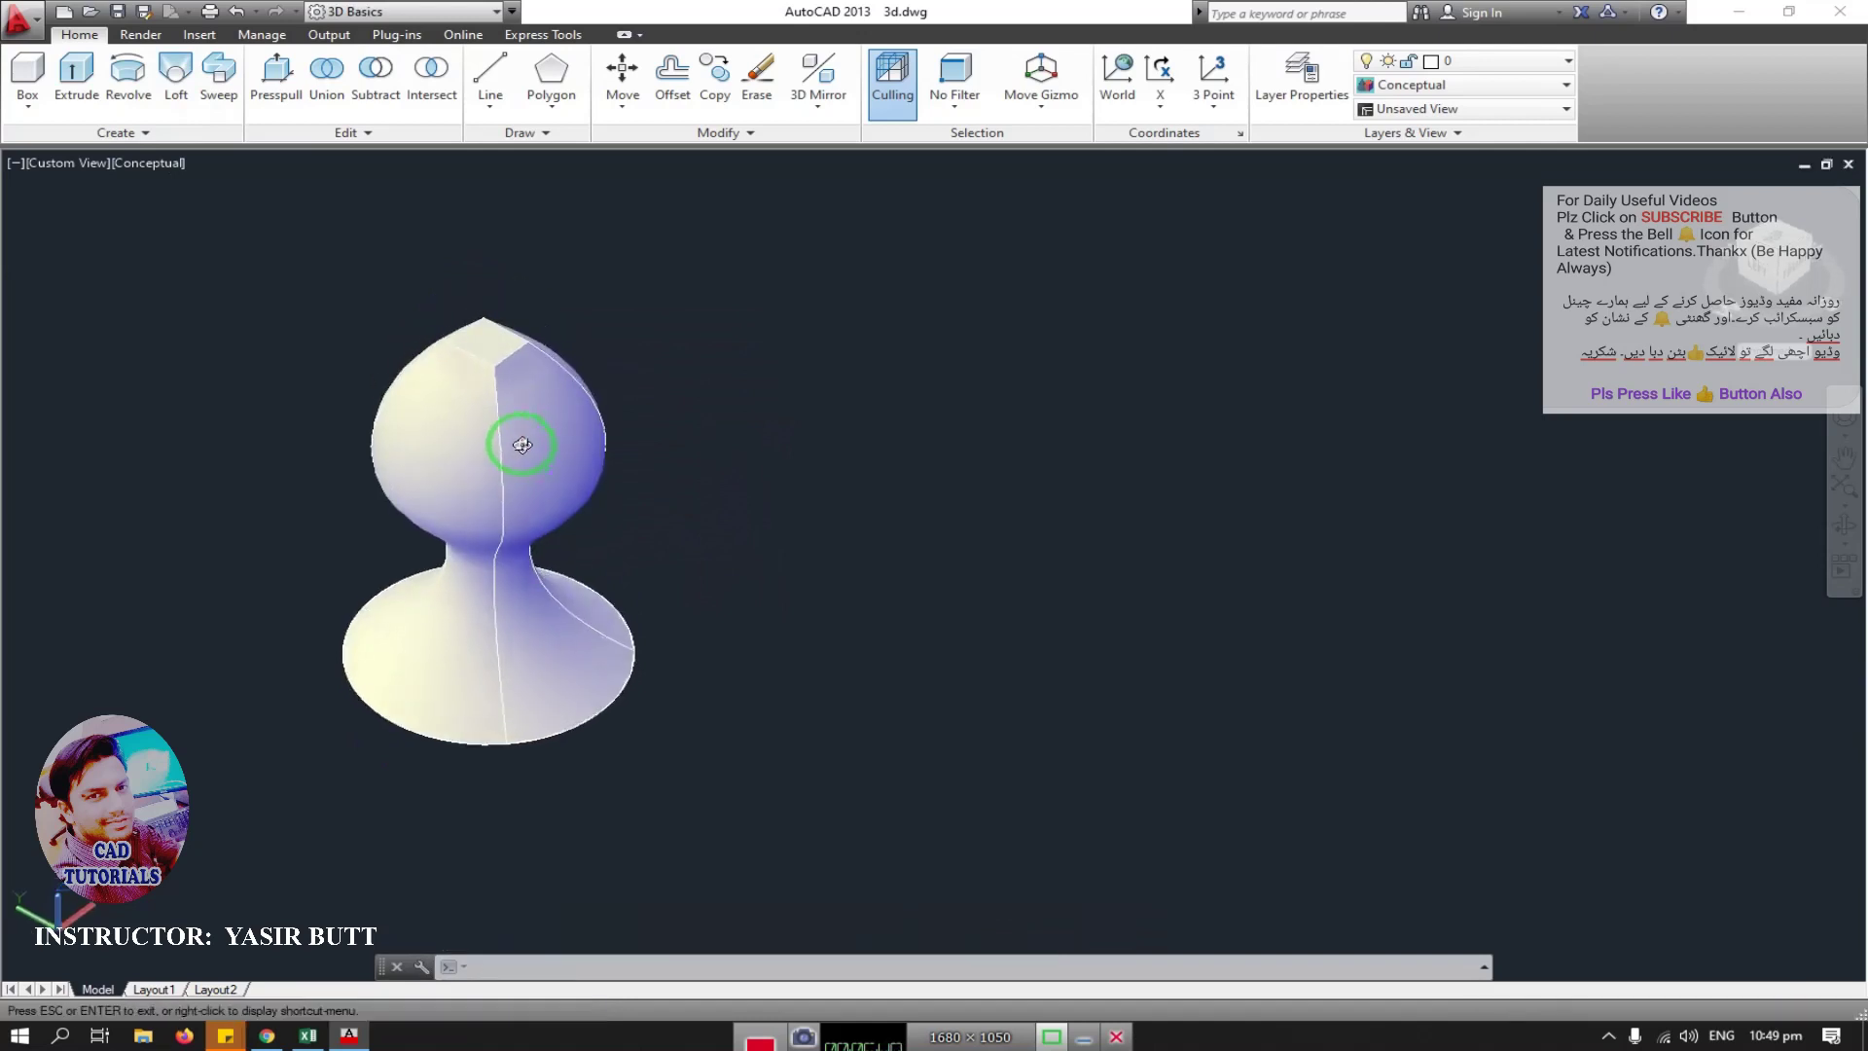
scroll(548, 463, "down", 5)
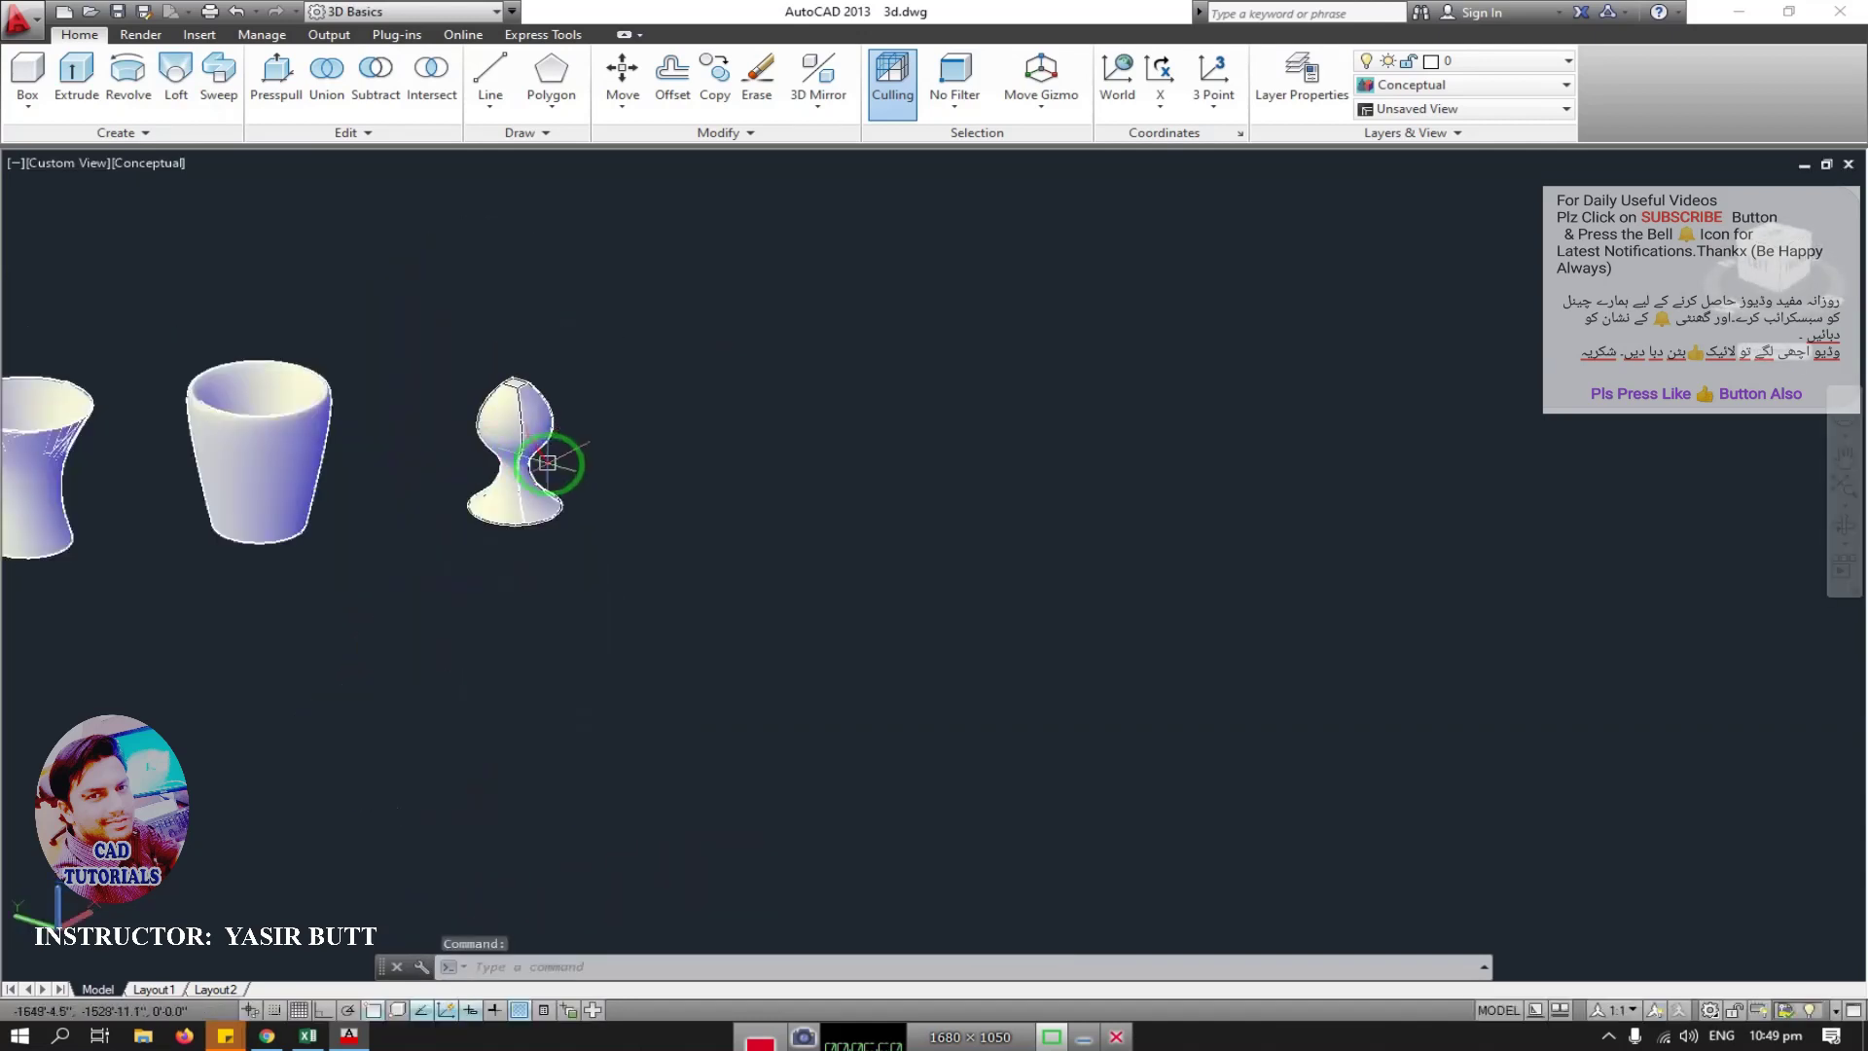
middle_click_drag(566, 463, 827, 461)
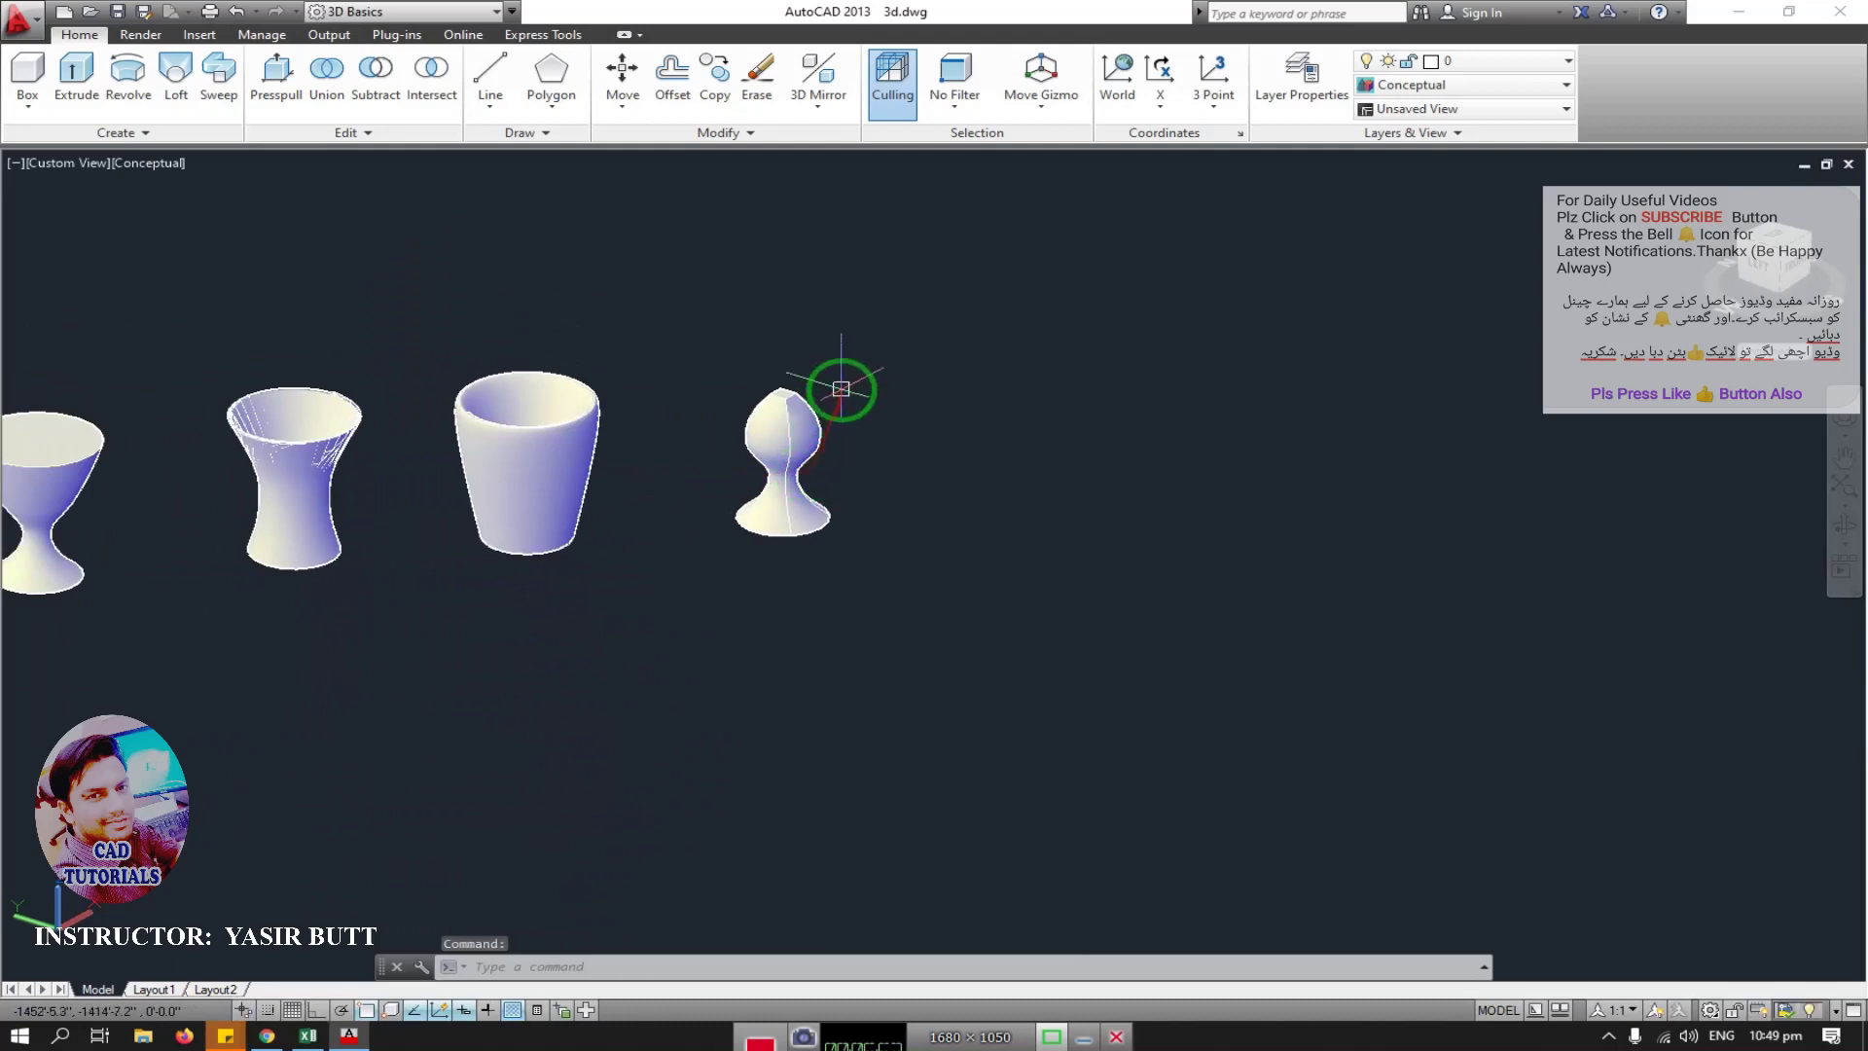
middle_click_drag(897, 513, 766, 507)
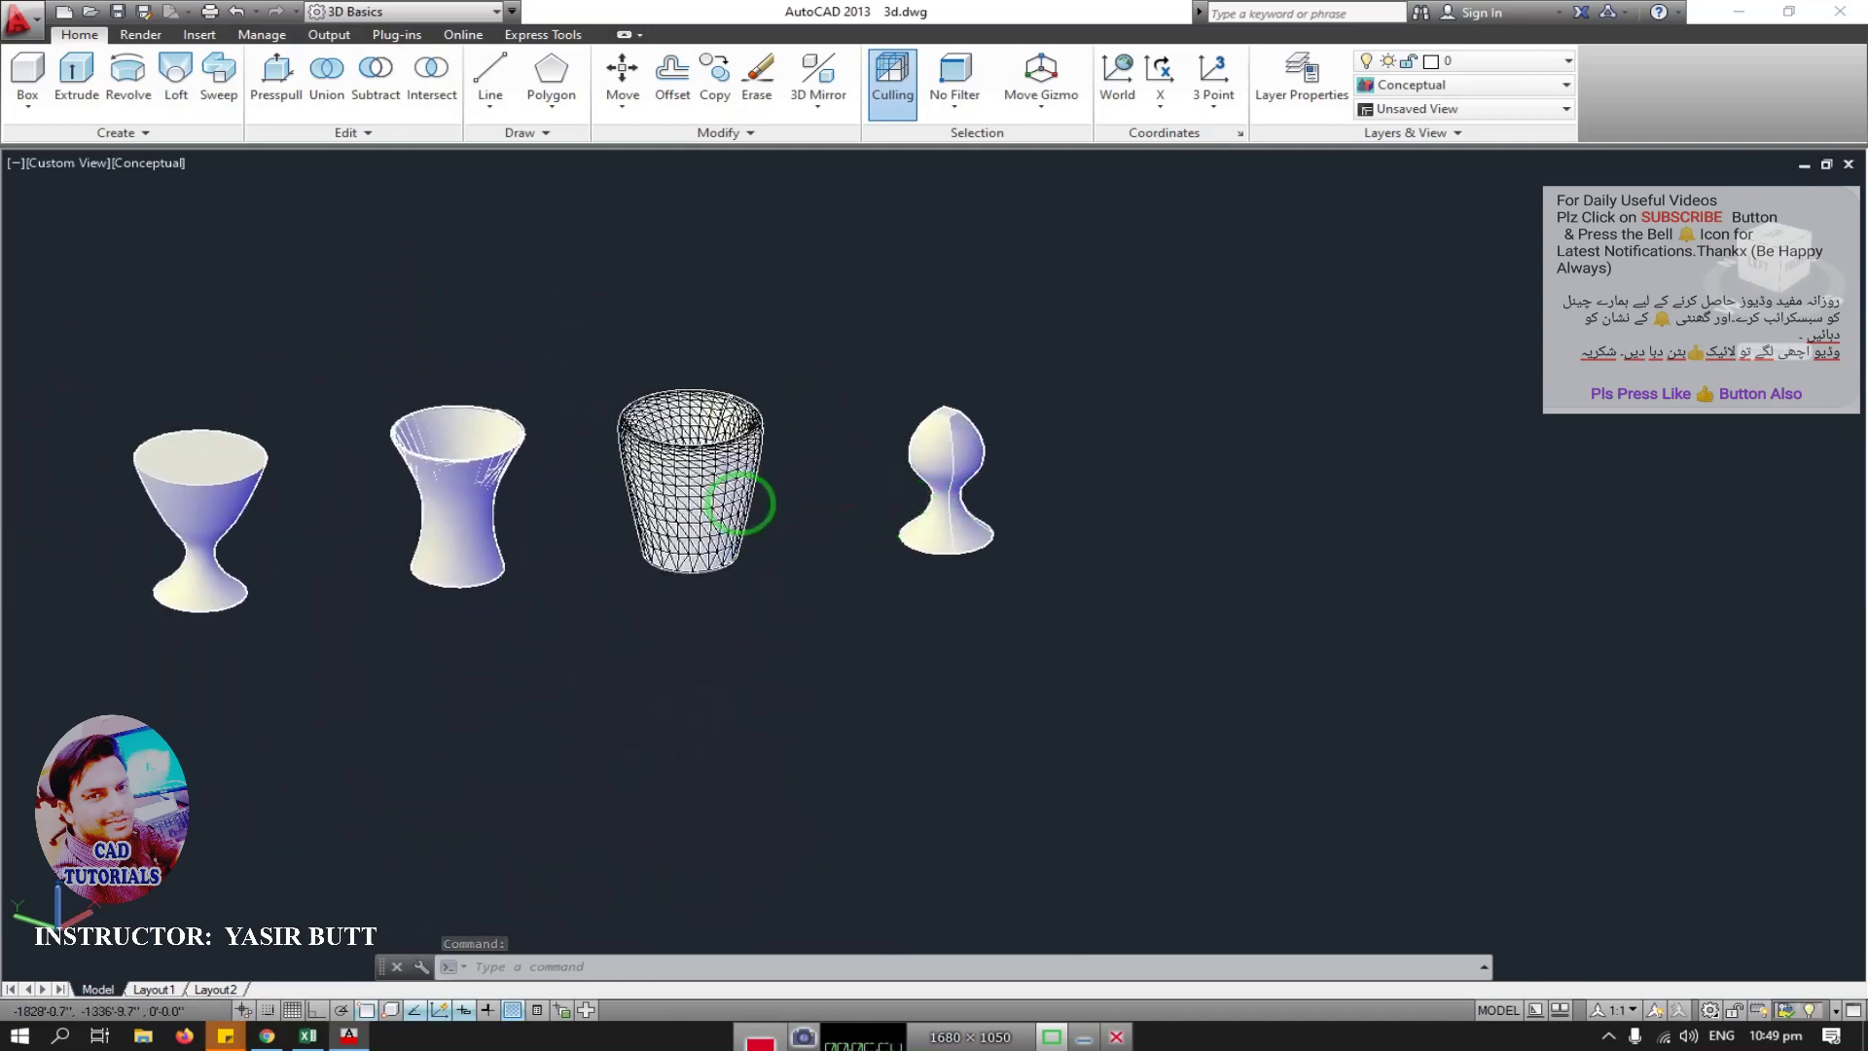
key("ctrl+s")
middle_click_drag(661, 559, 523, 462)
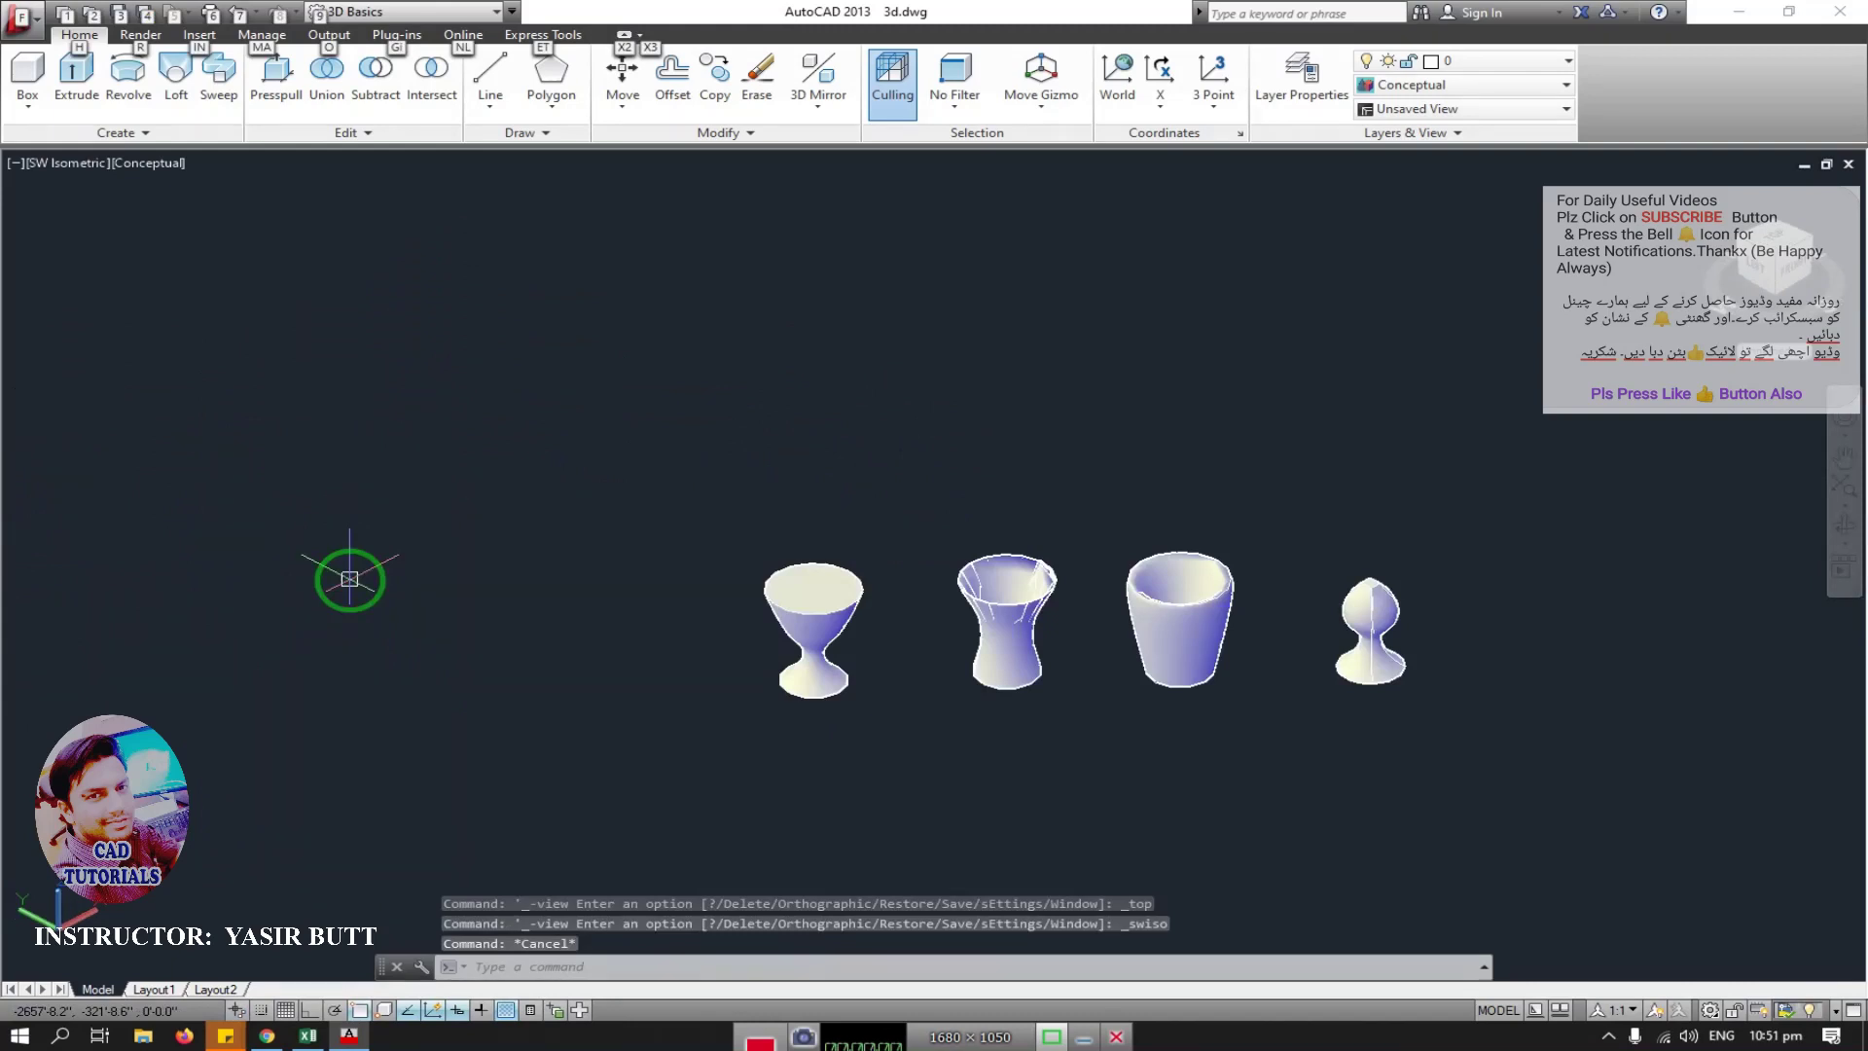
In Top view, draw a horizontal line with Ortho on, left of the cups.
left_click(72, 167)
left_click(115, 213)
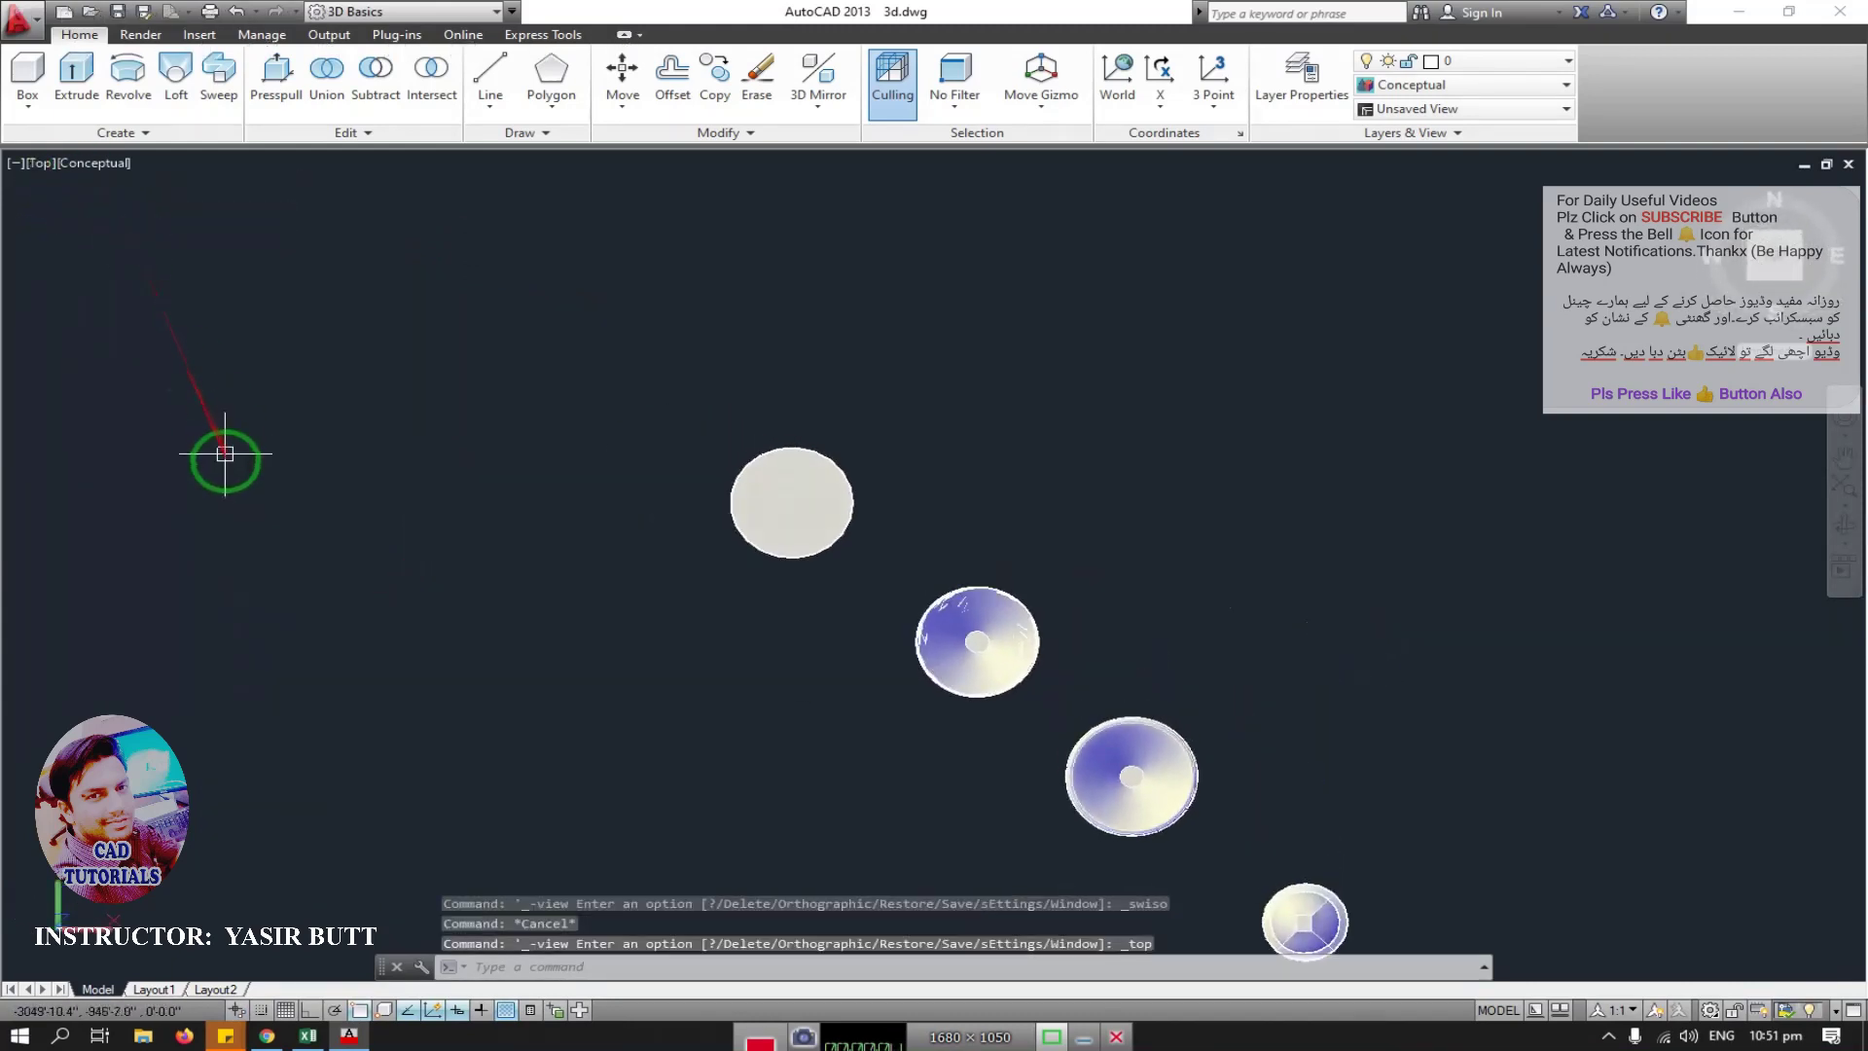
key("Return")
left_click(168, 494)
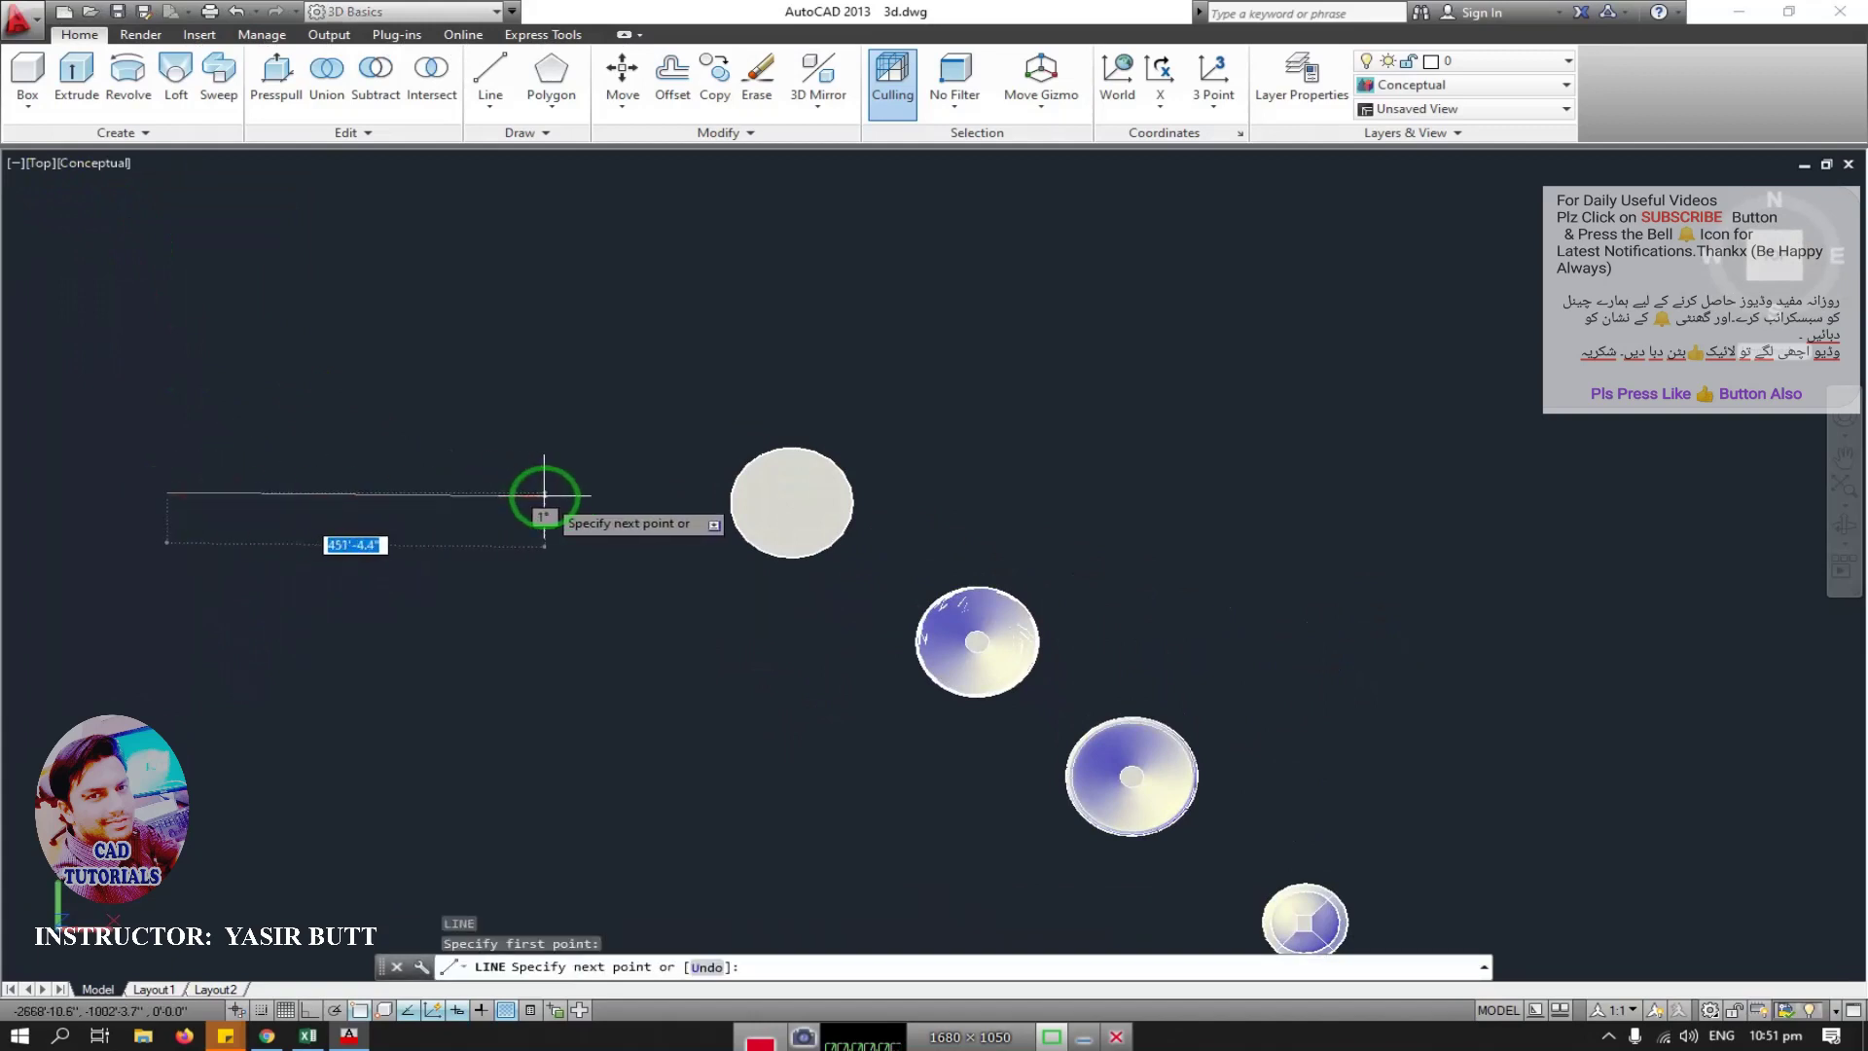
key("F8")
left_click(604, 493)
key("Escape")
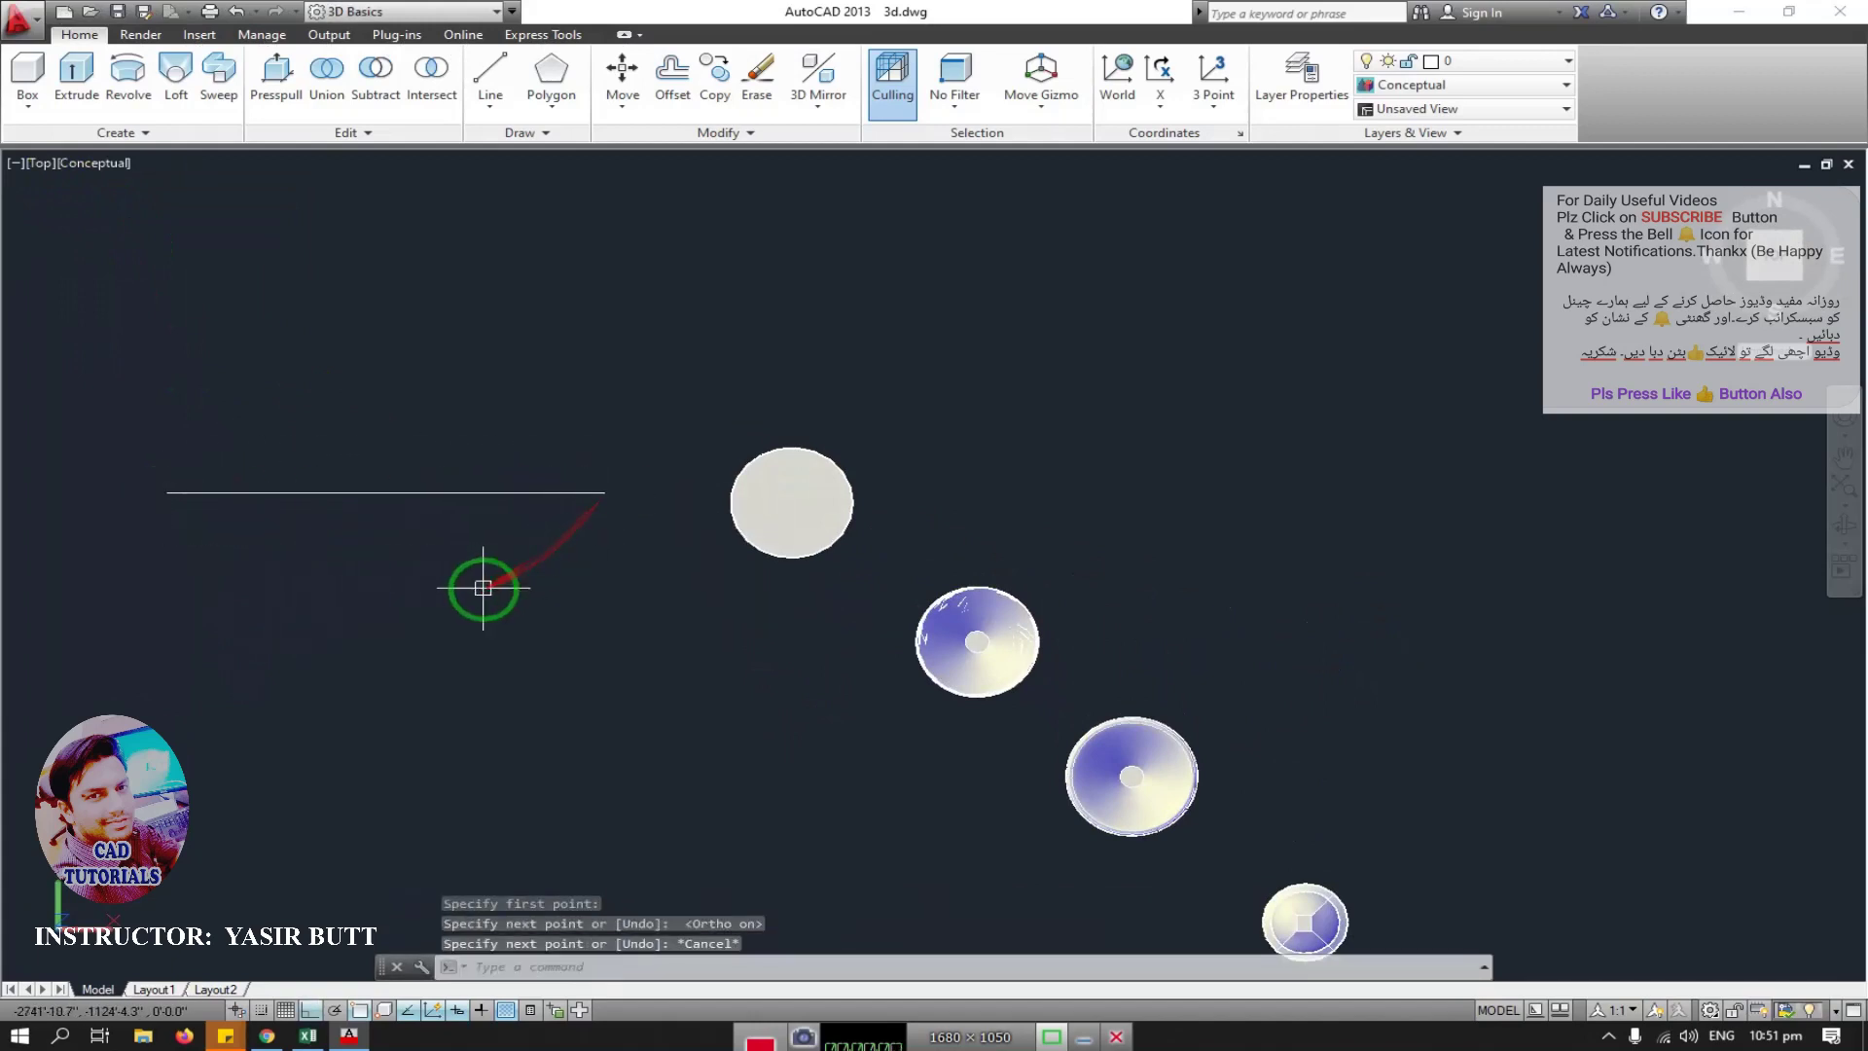
Draw a wavy spline along the line end to end, then return to SW Isometric view.
type("pl")
key("Return")
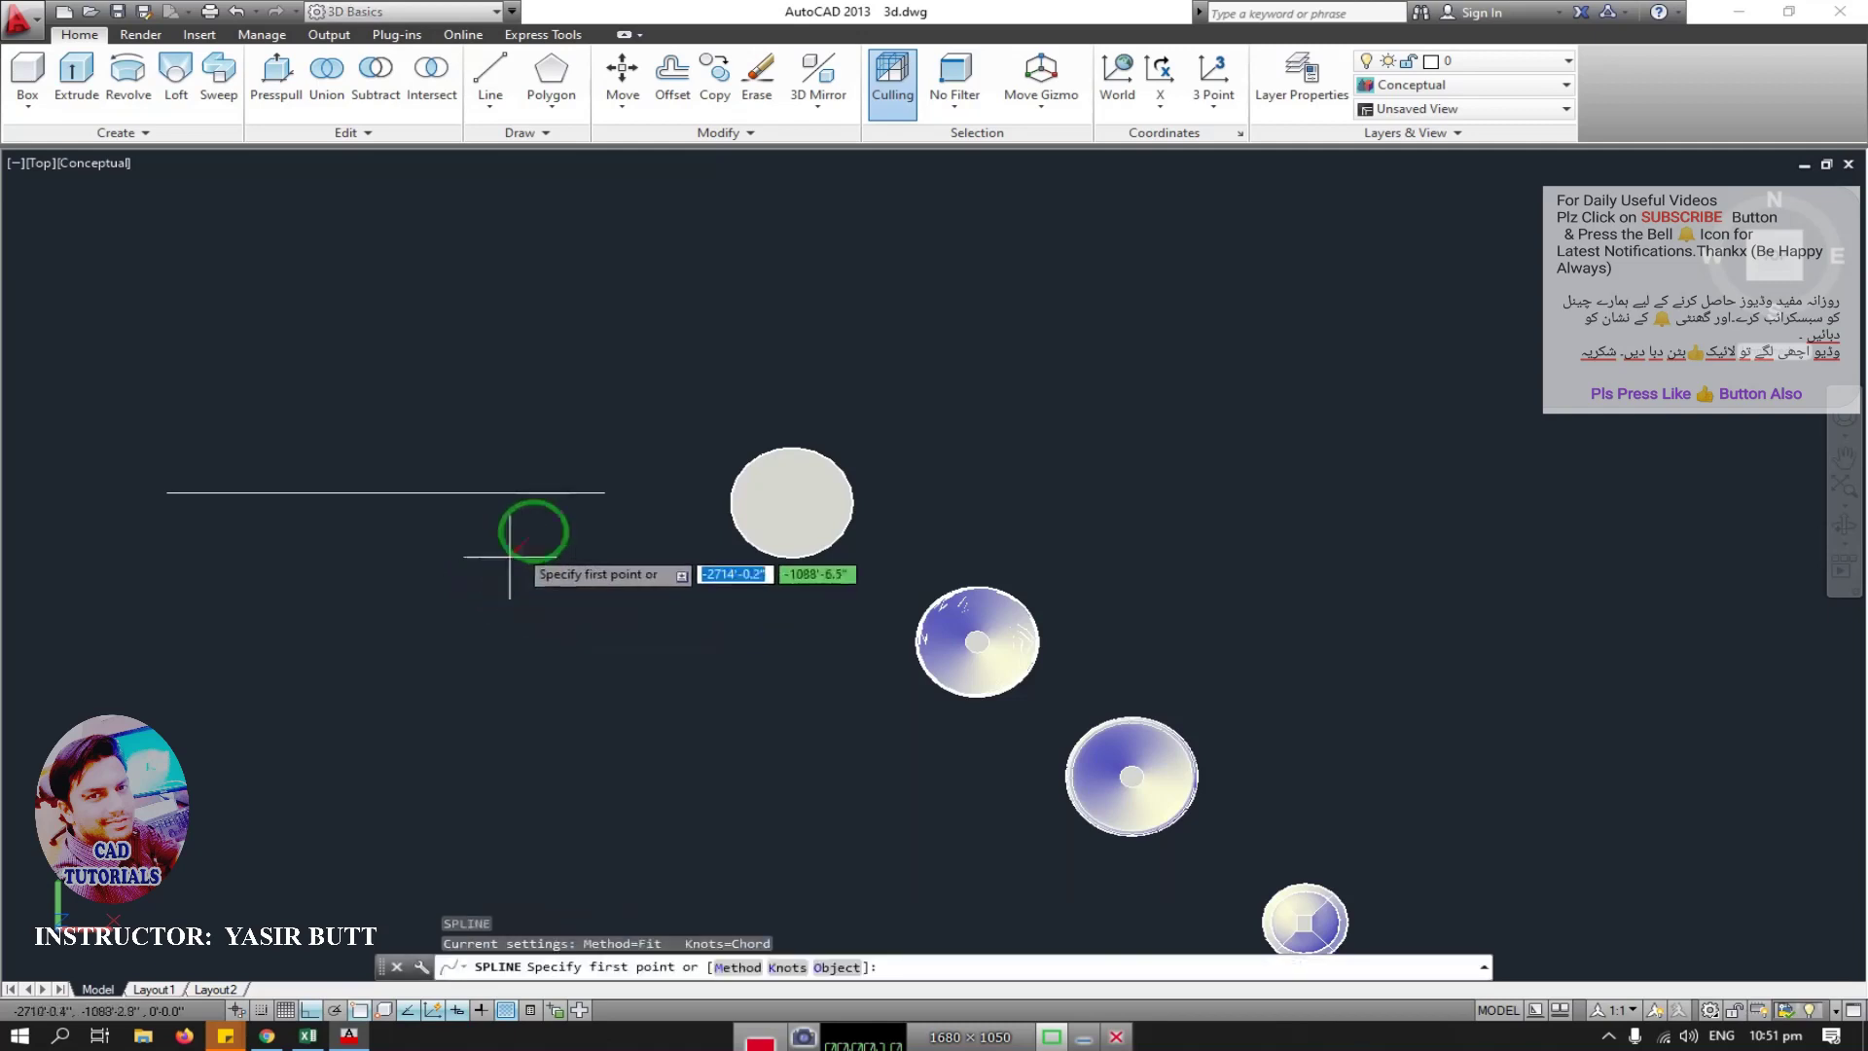
left_click(596, 492)
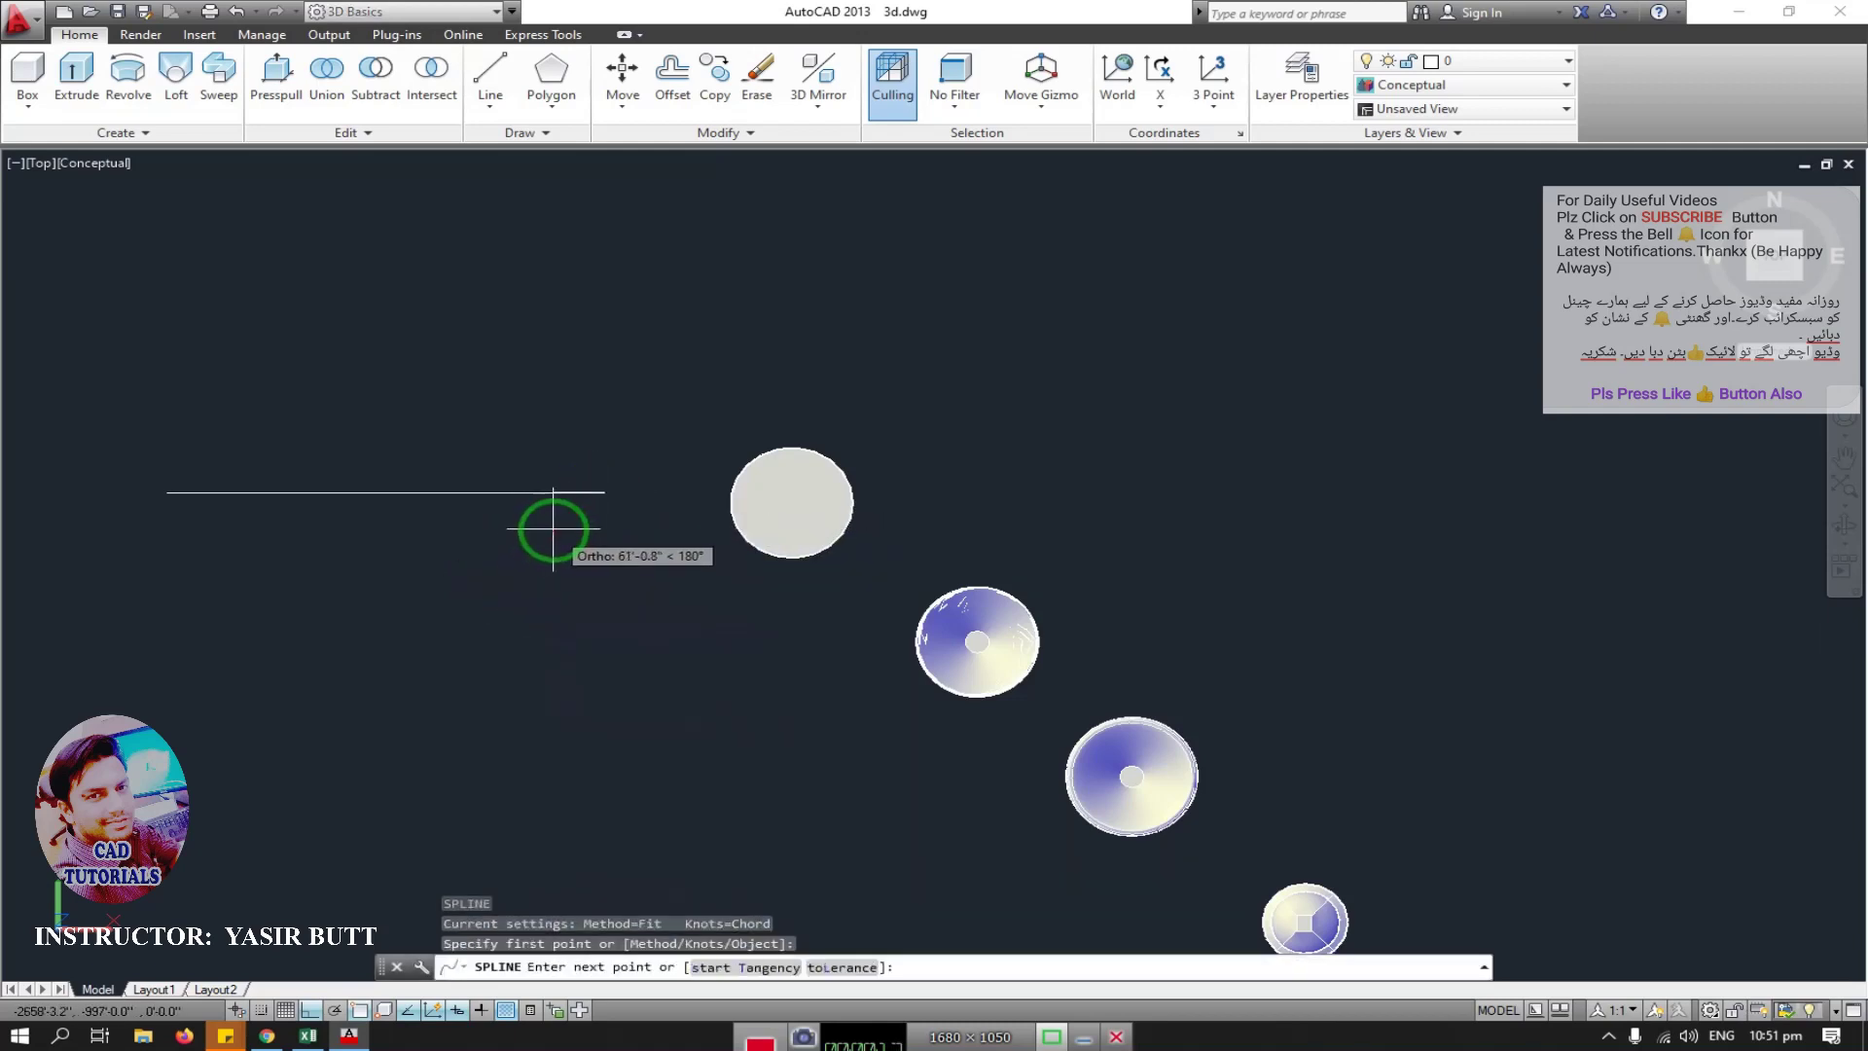
key("F8")
left_click(550, 535)
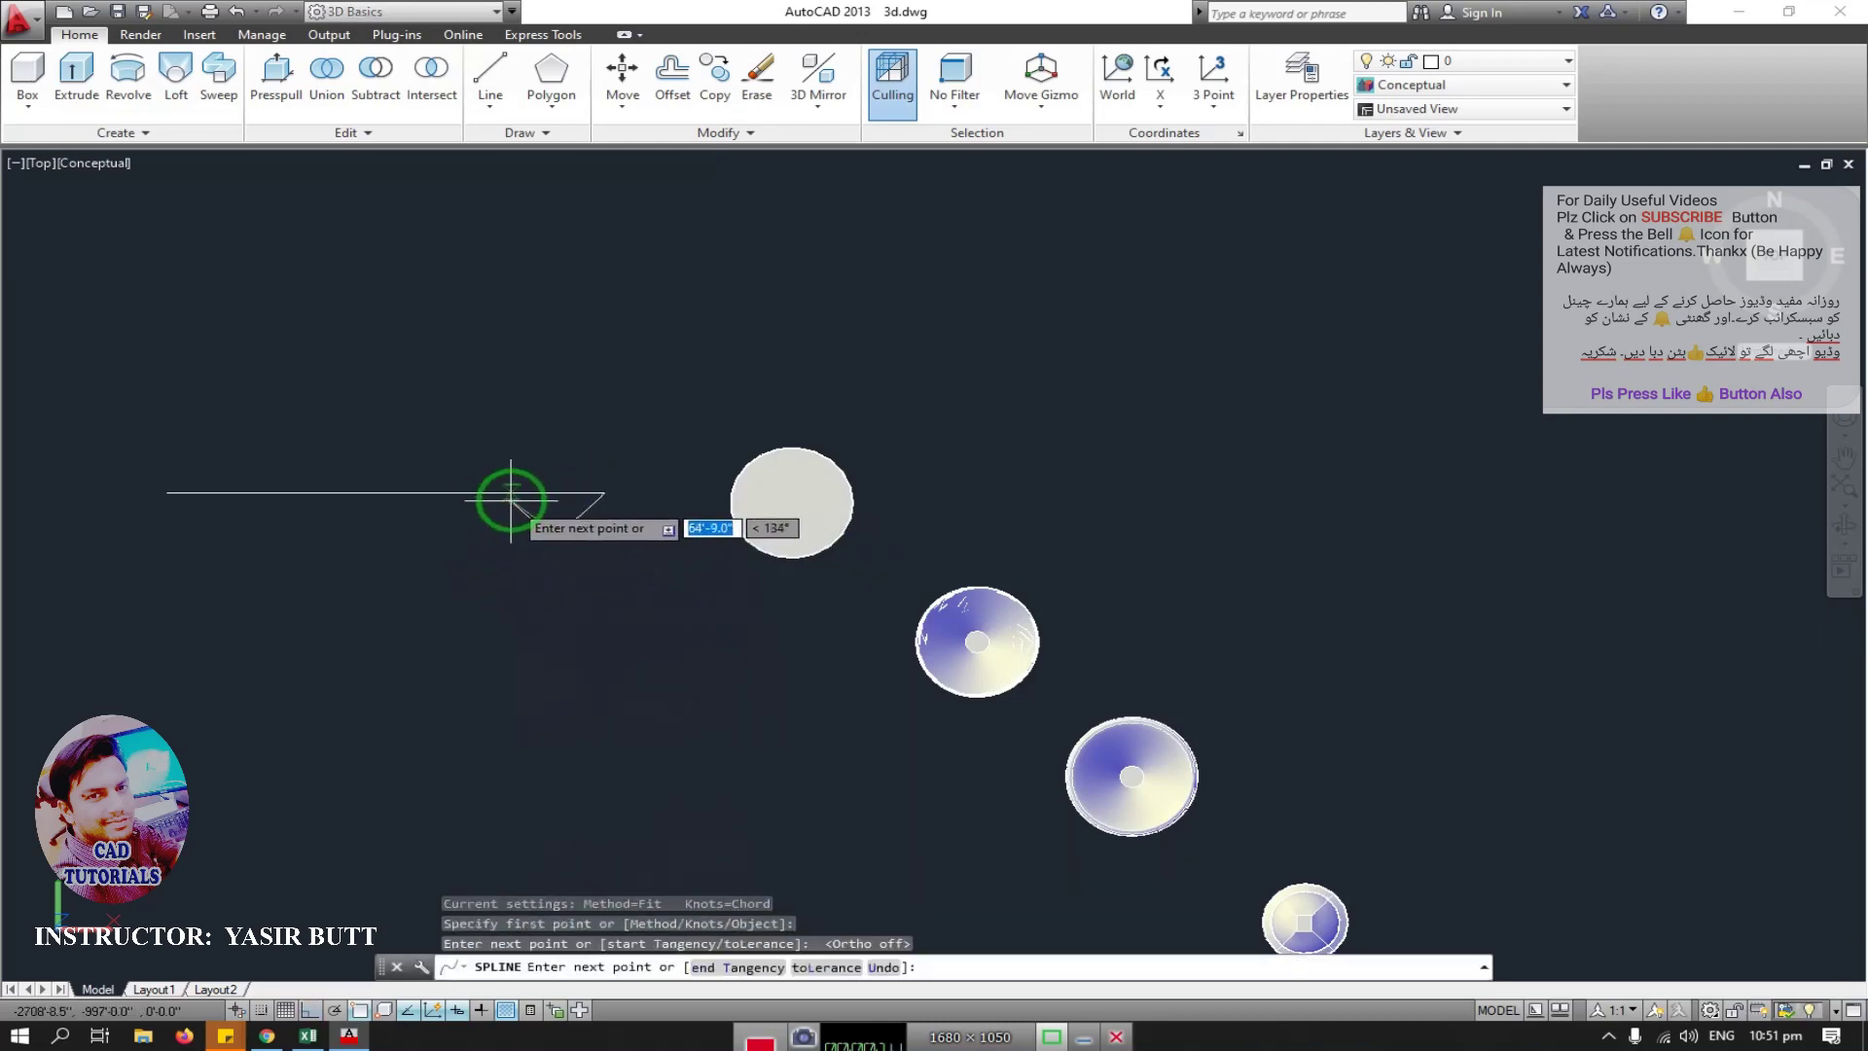
left_click(511, 496)
left_click(466, 527)
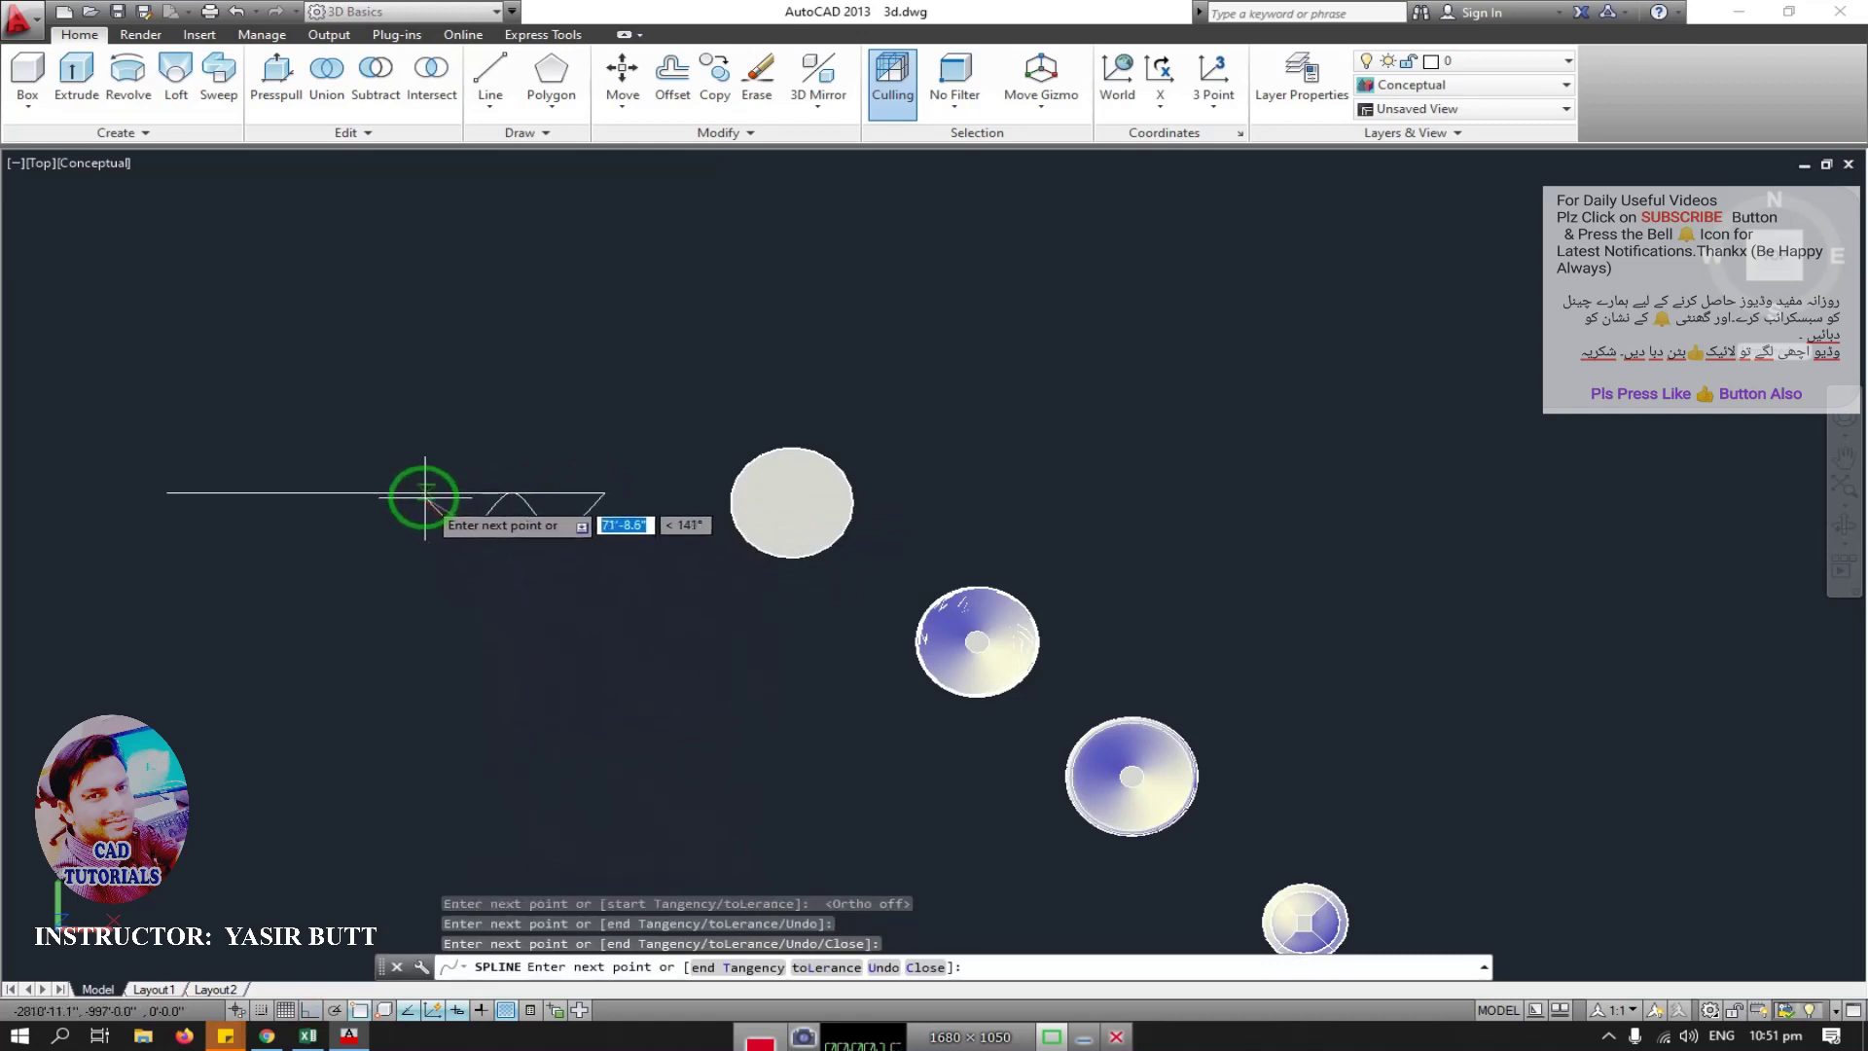
left_click(421, 493)
left_click(383, 534)
left_click(322, 494)
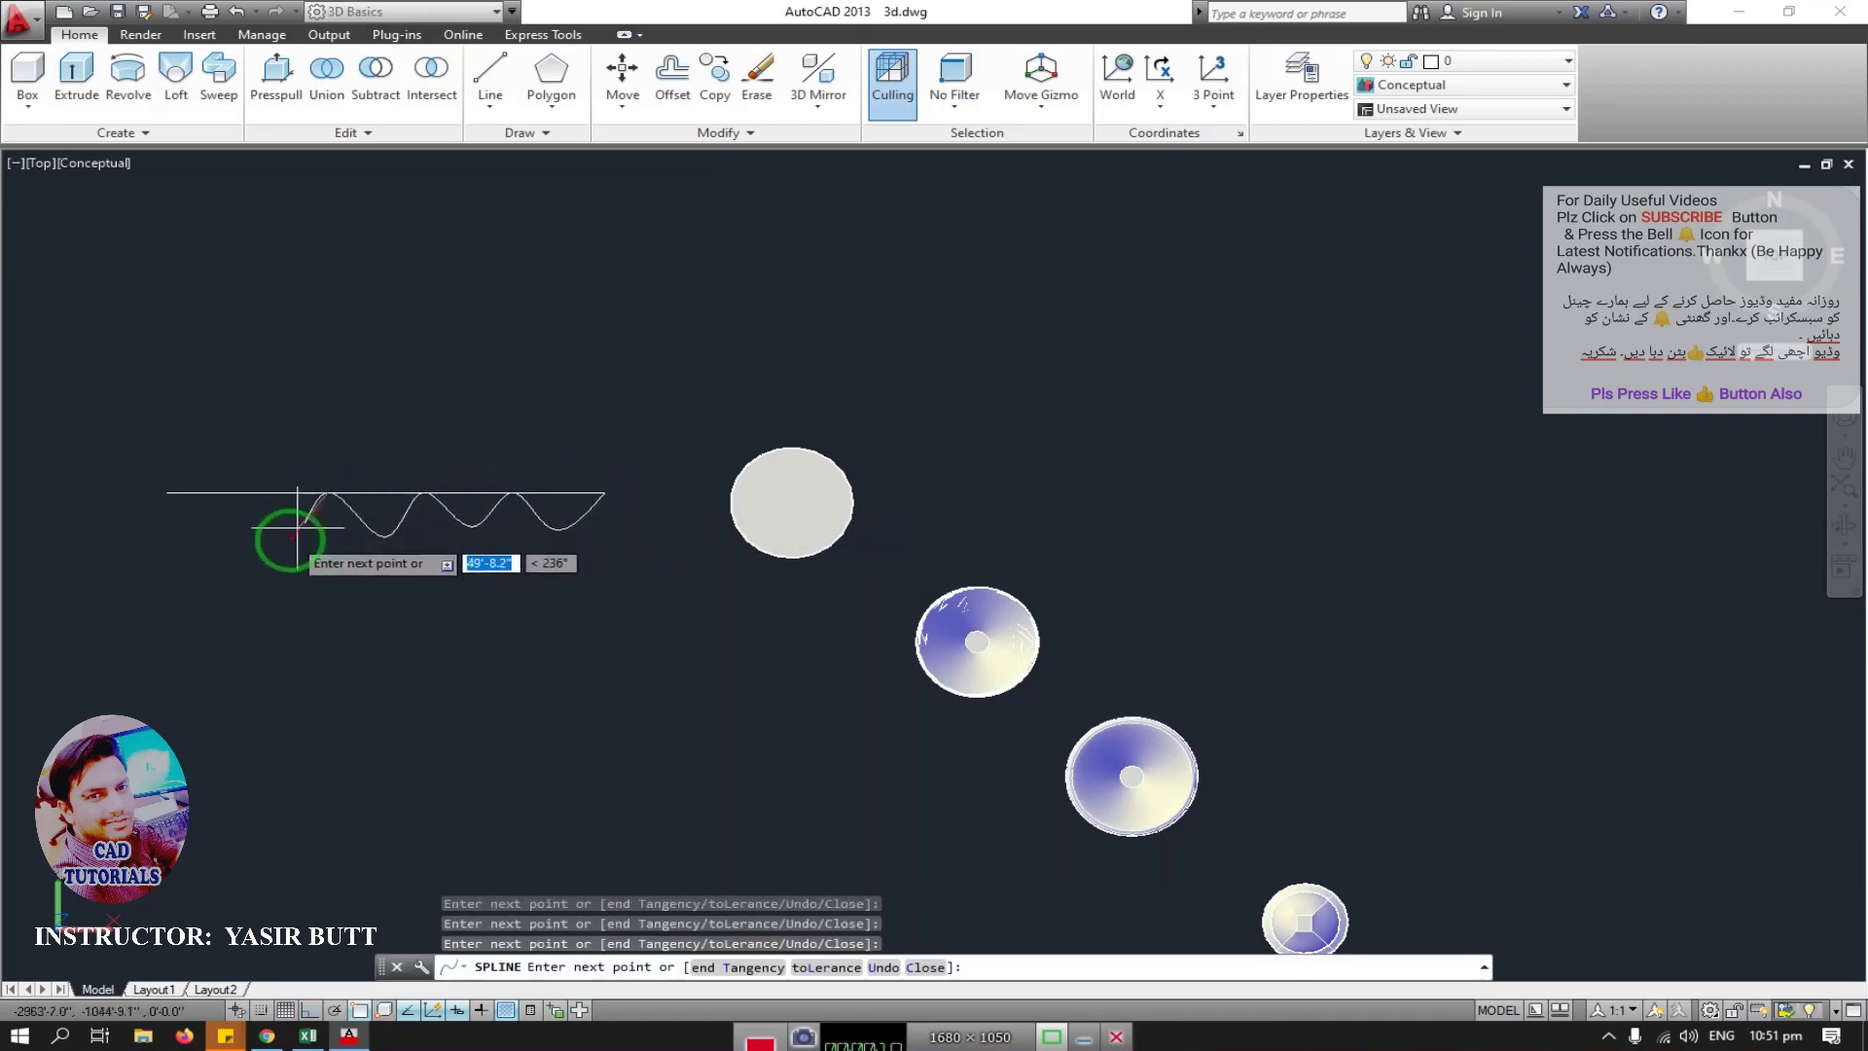
left_click(269, 548)
left_click(223, 495)
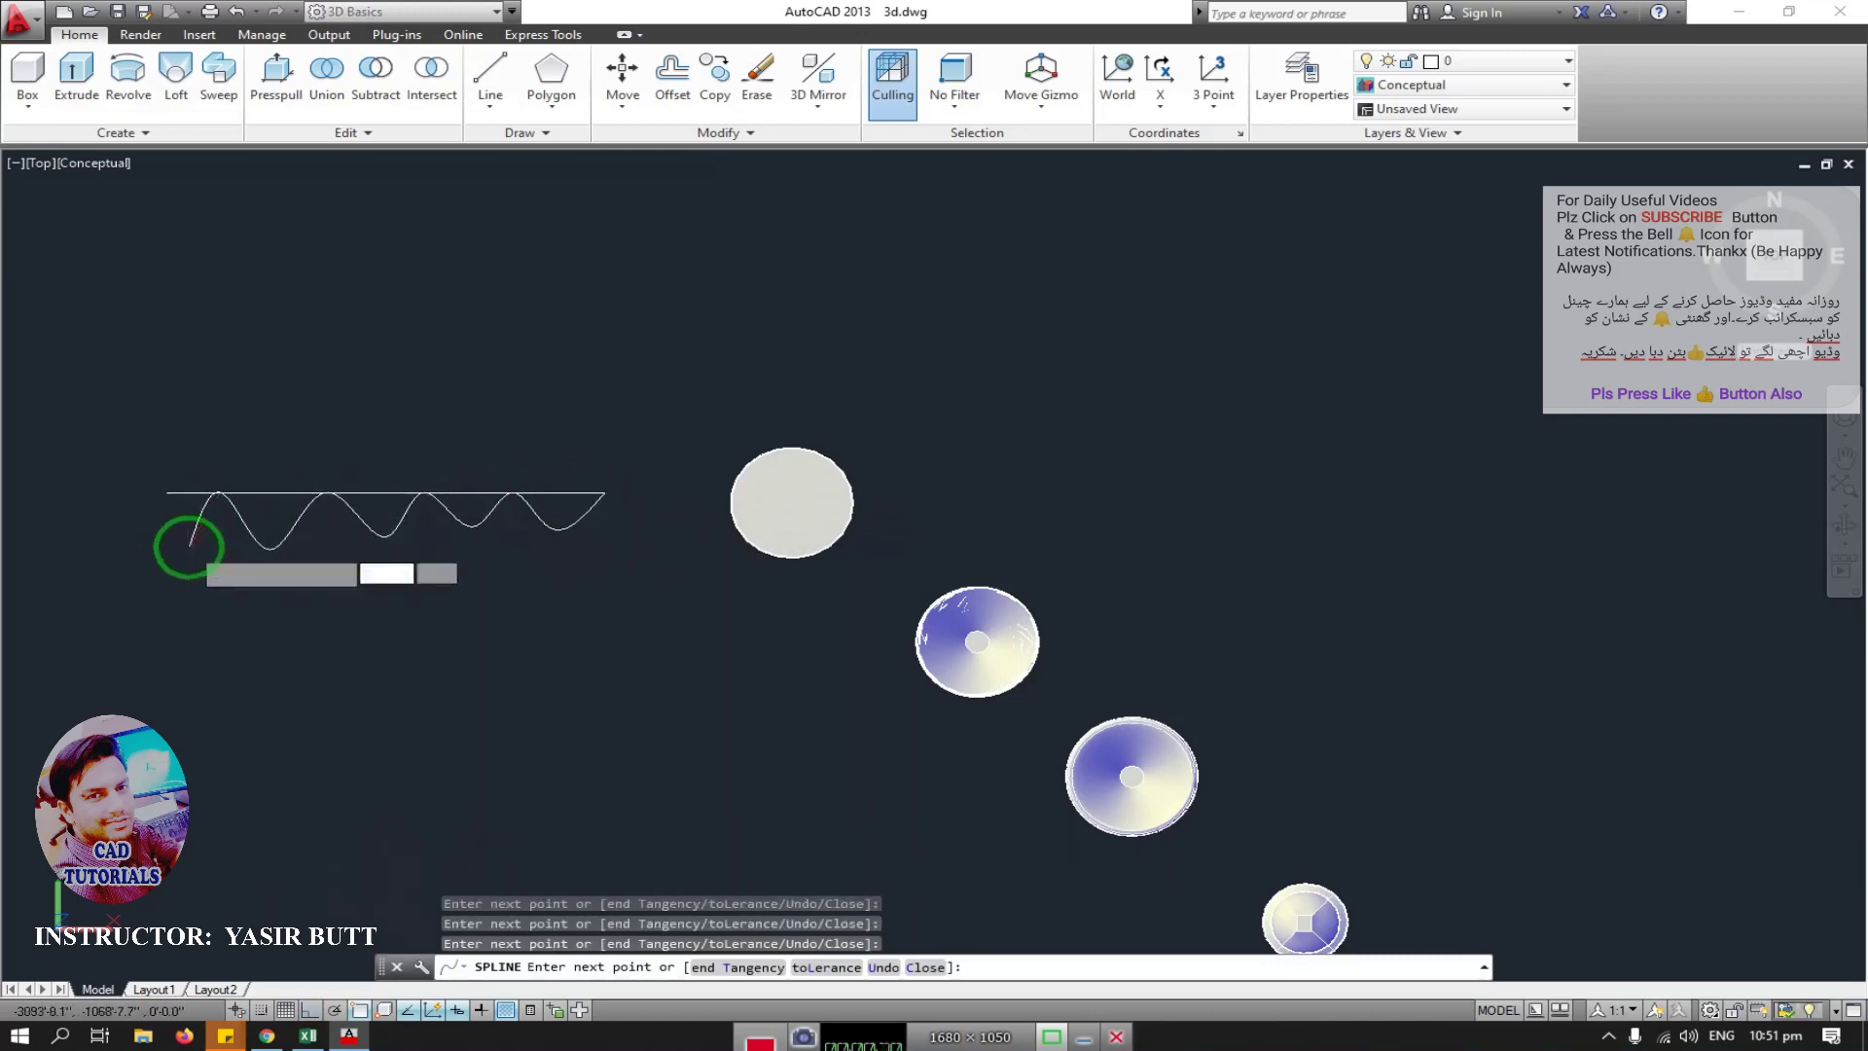
left_click(167, 494)
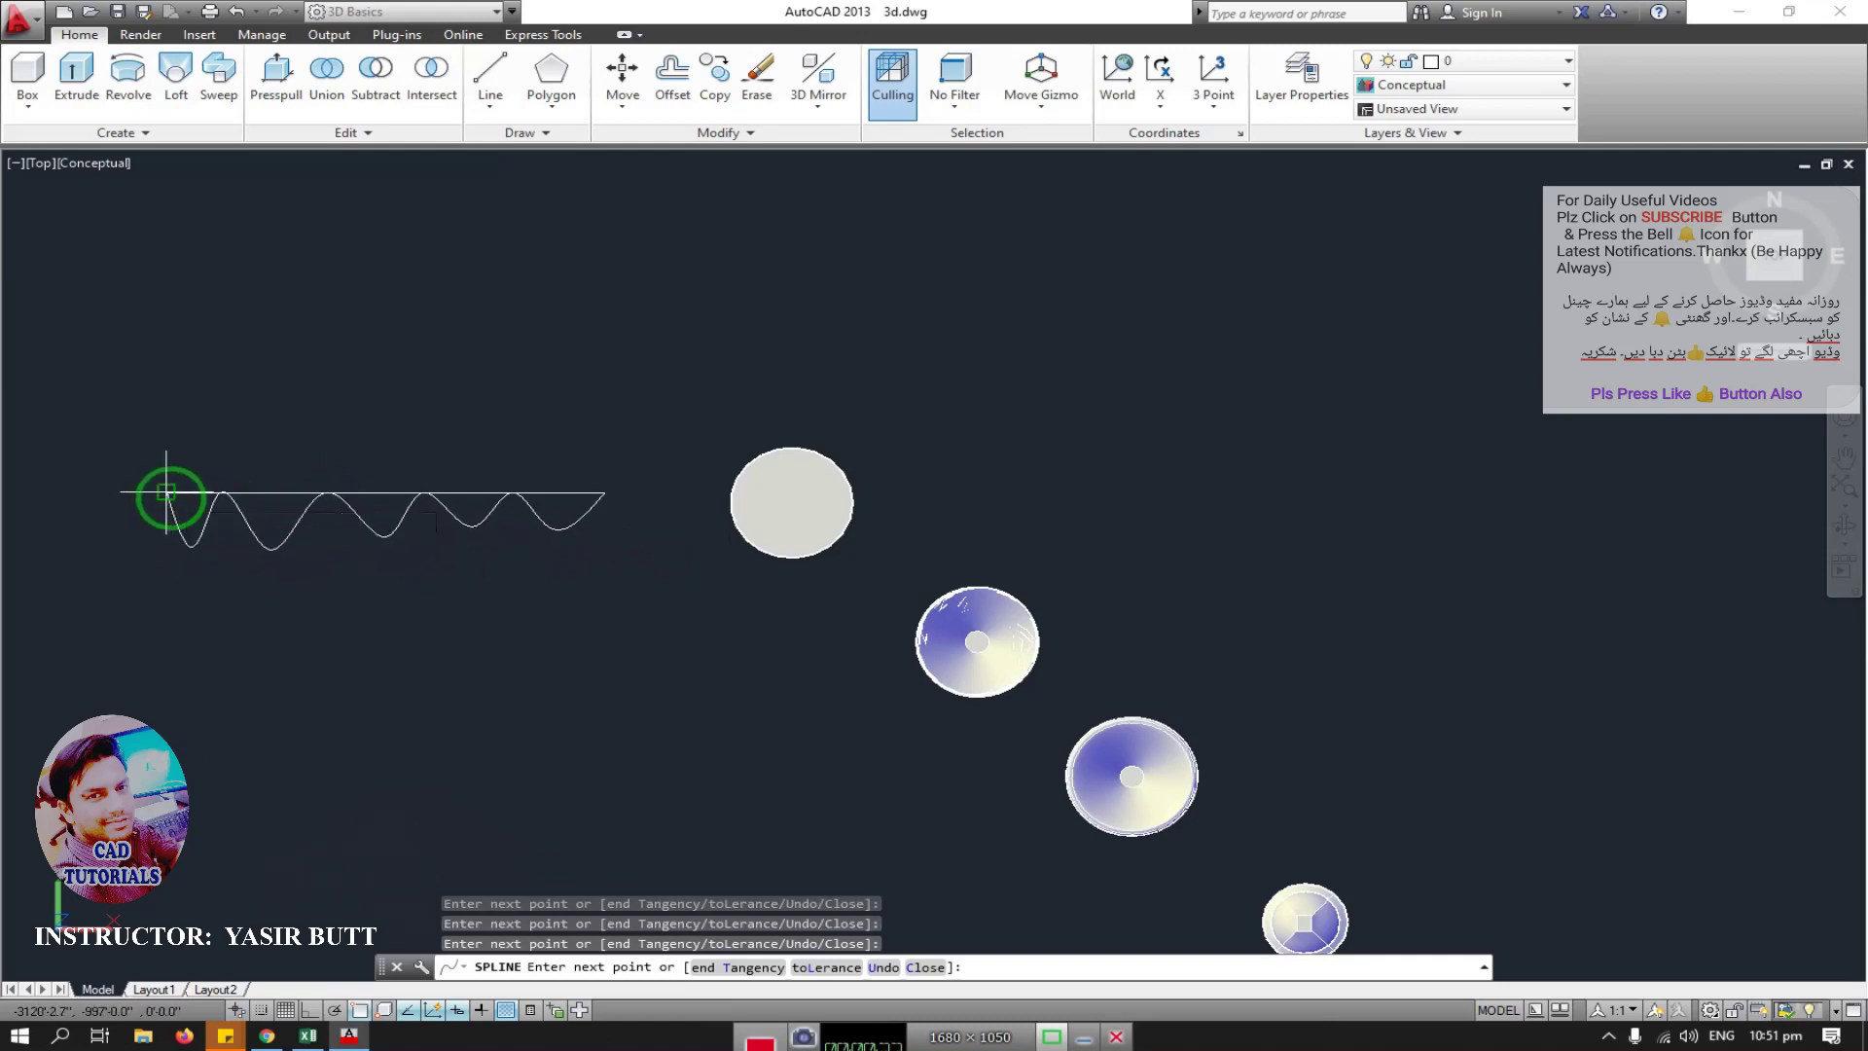
key("Return")
key("Return")
key("Escape")
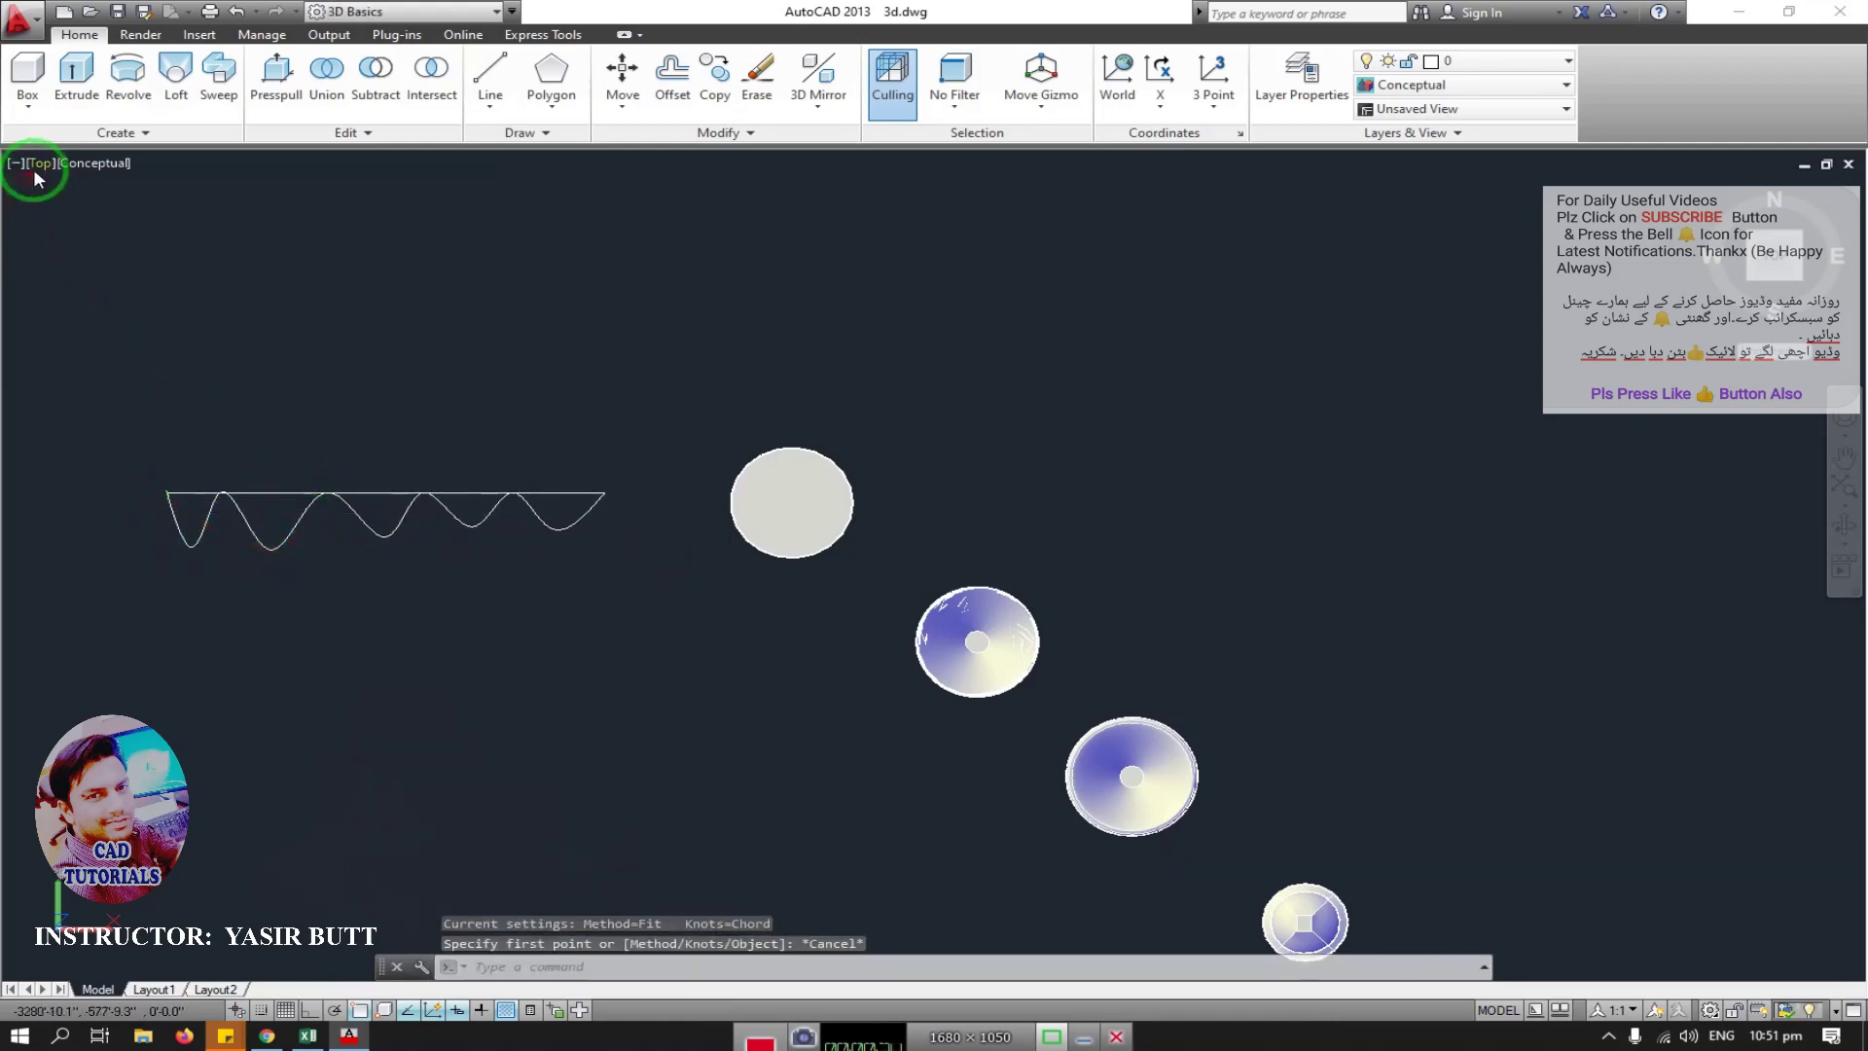
left_click(37, 165)
left_click(101, 348)
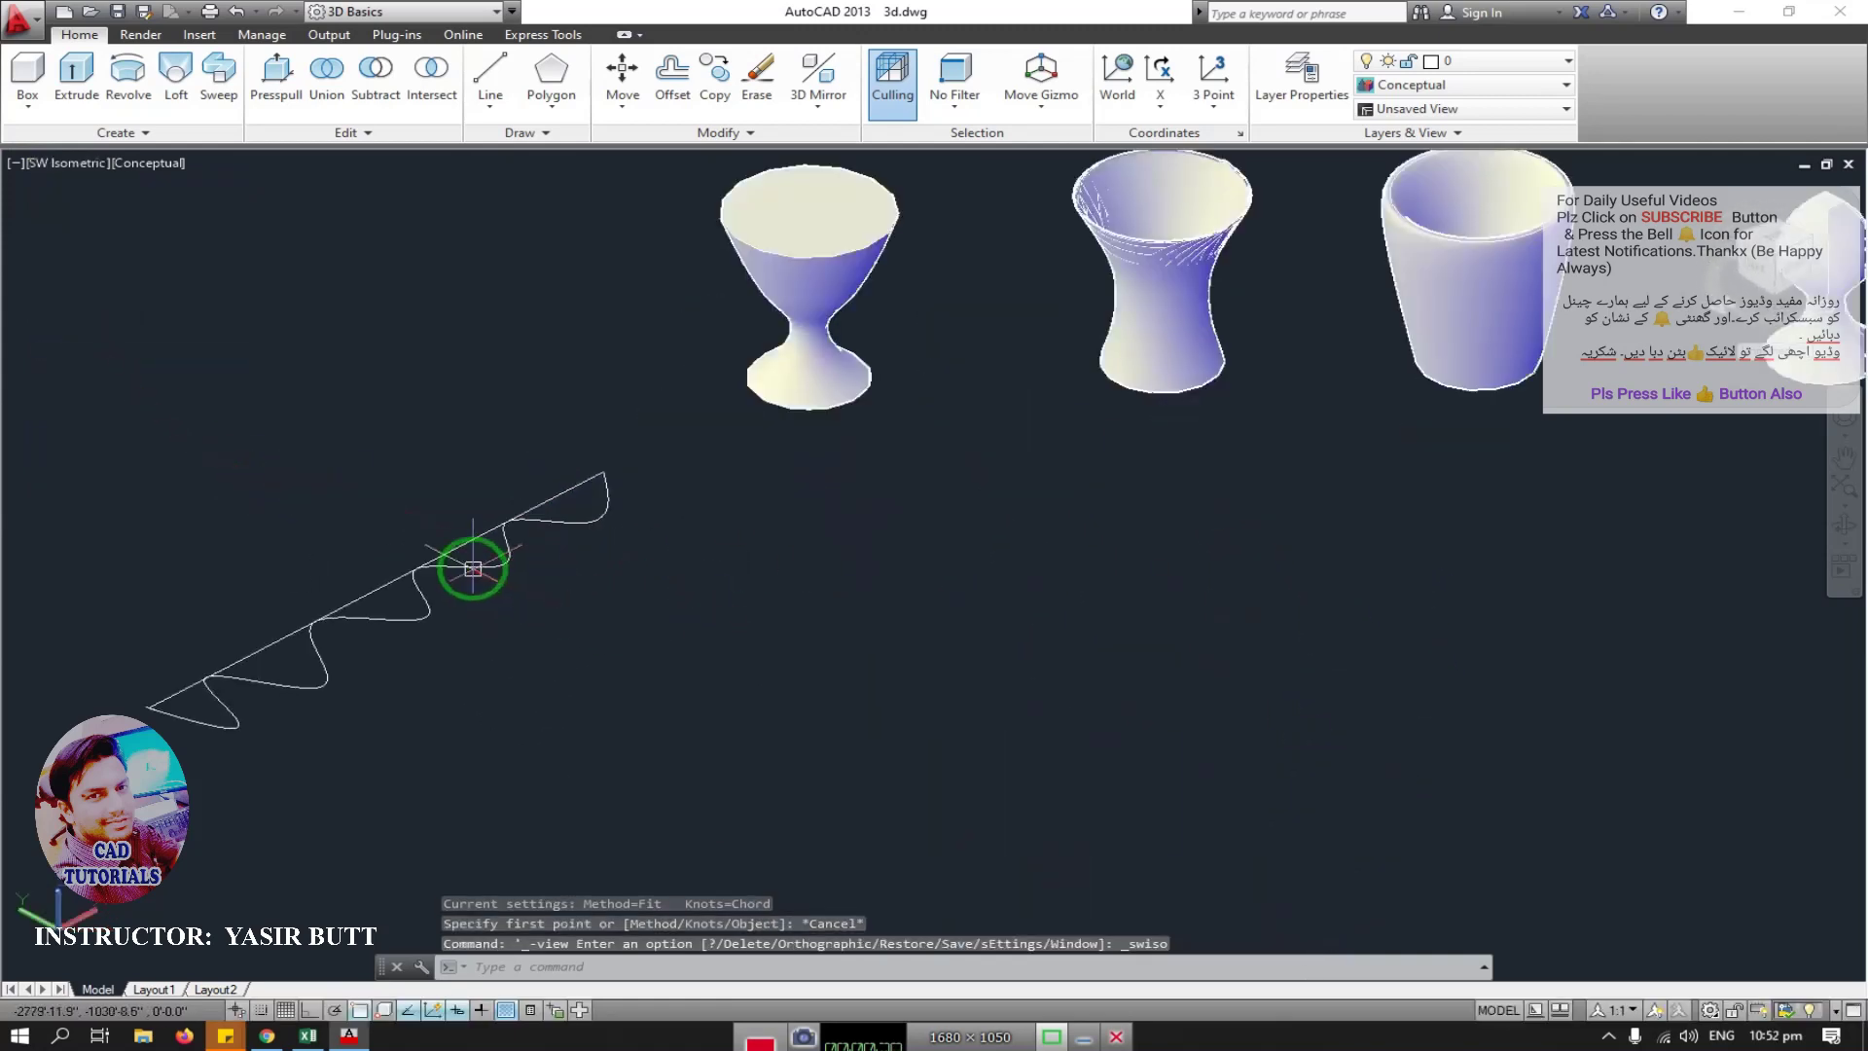
Raise the straight line vertically high above the wavy curve using its midpoint grip.
left_click(473, 568)
key("Escape")
left_click(464, 552)
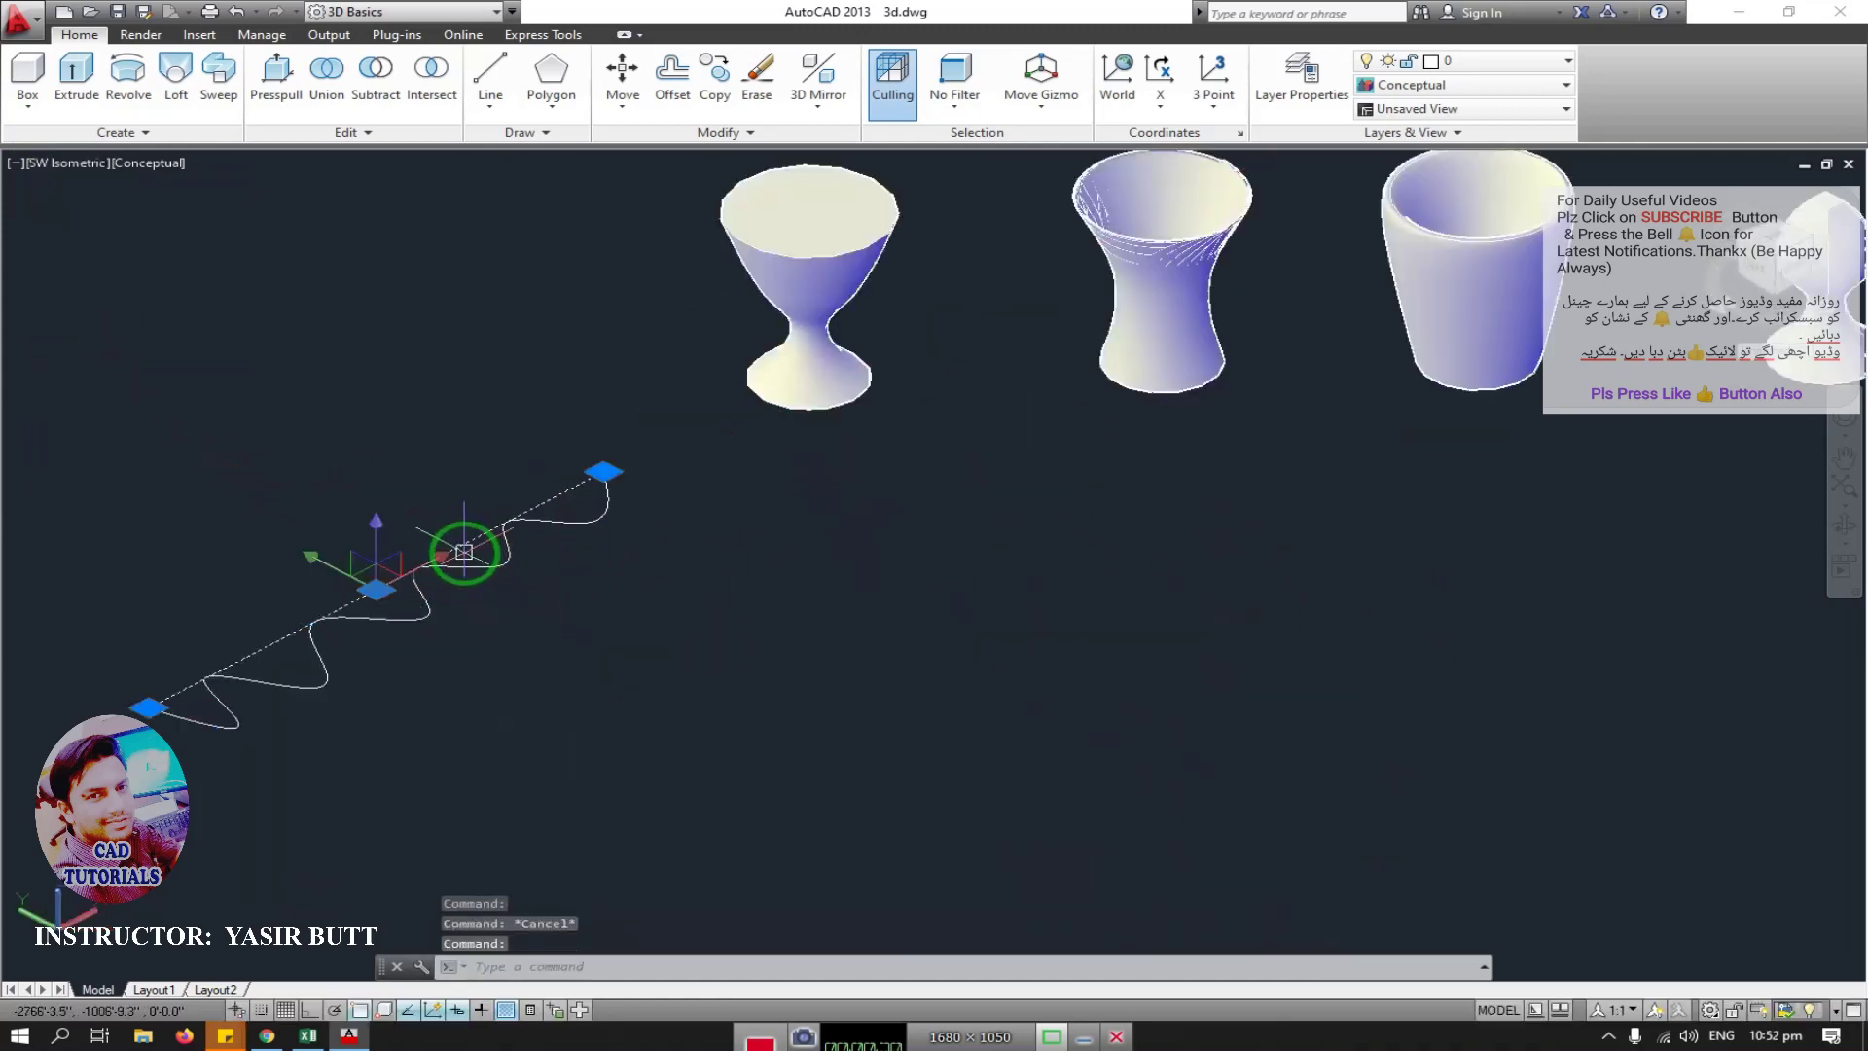
left_click(375, 589)
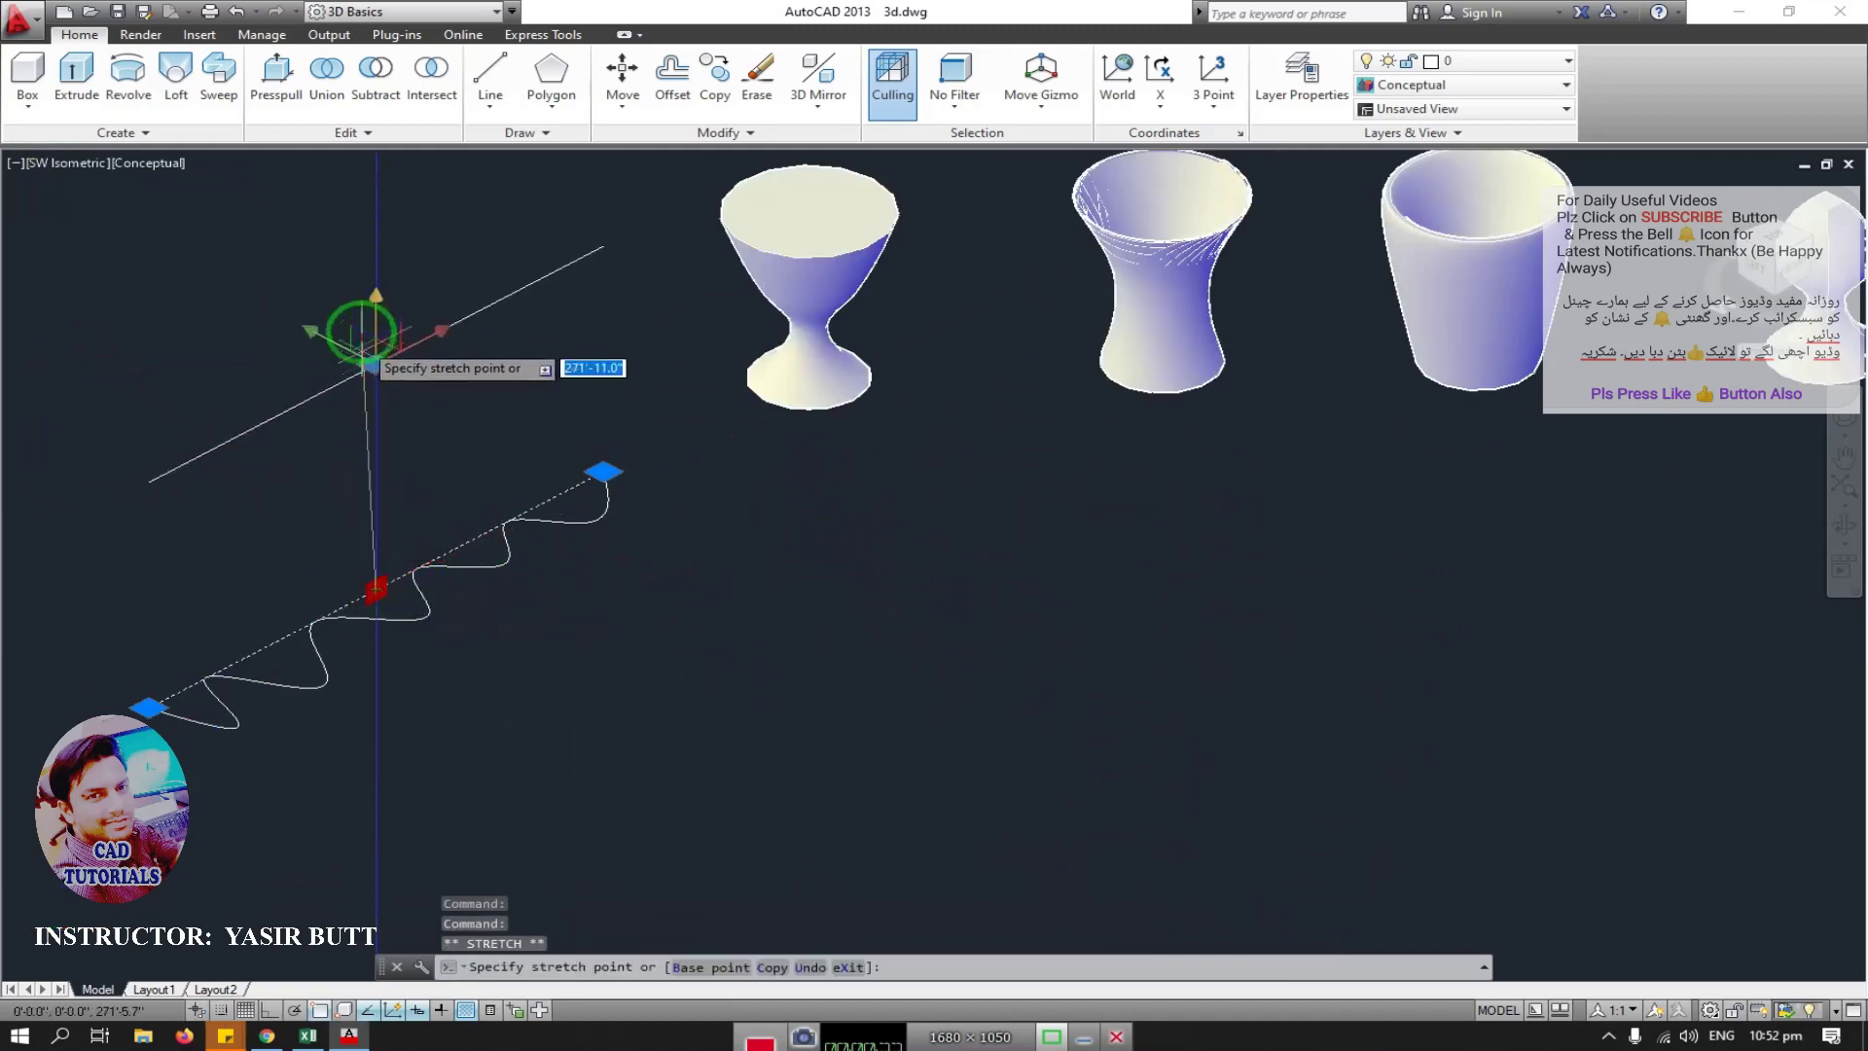
key("F8")
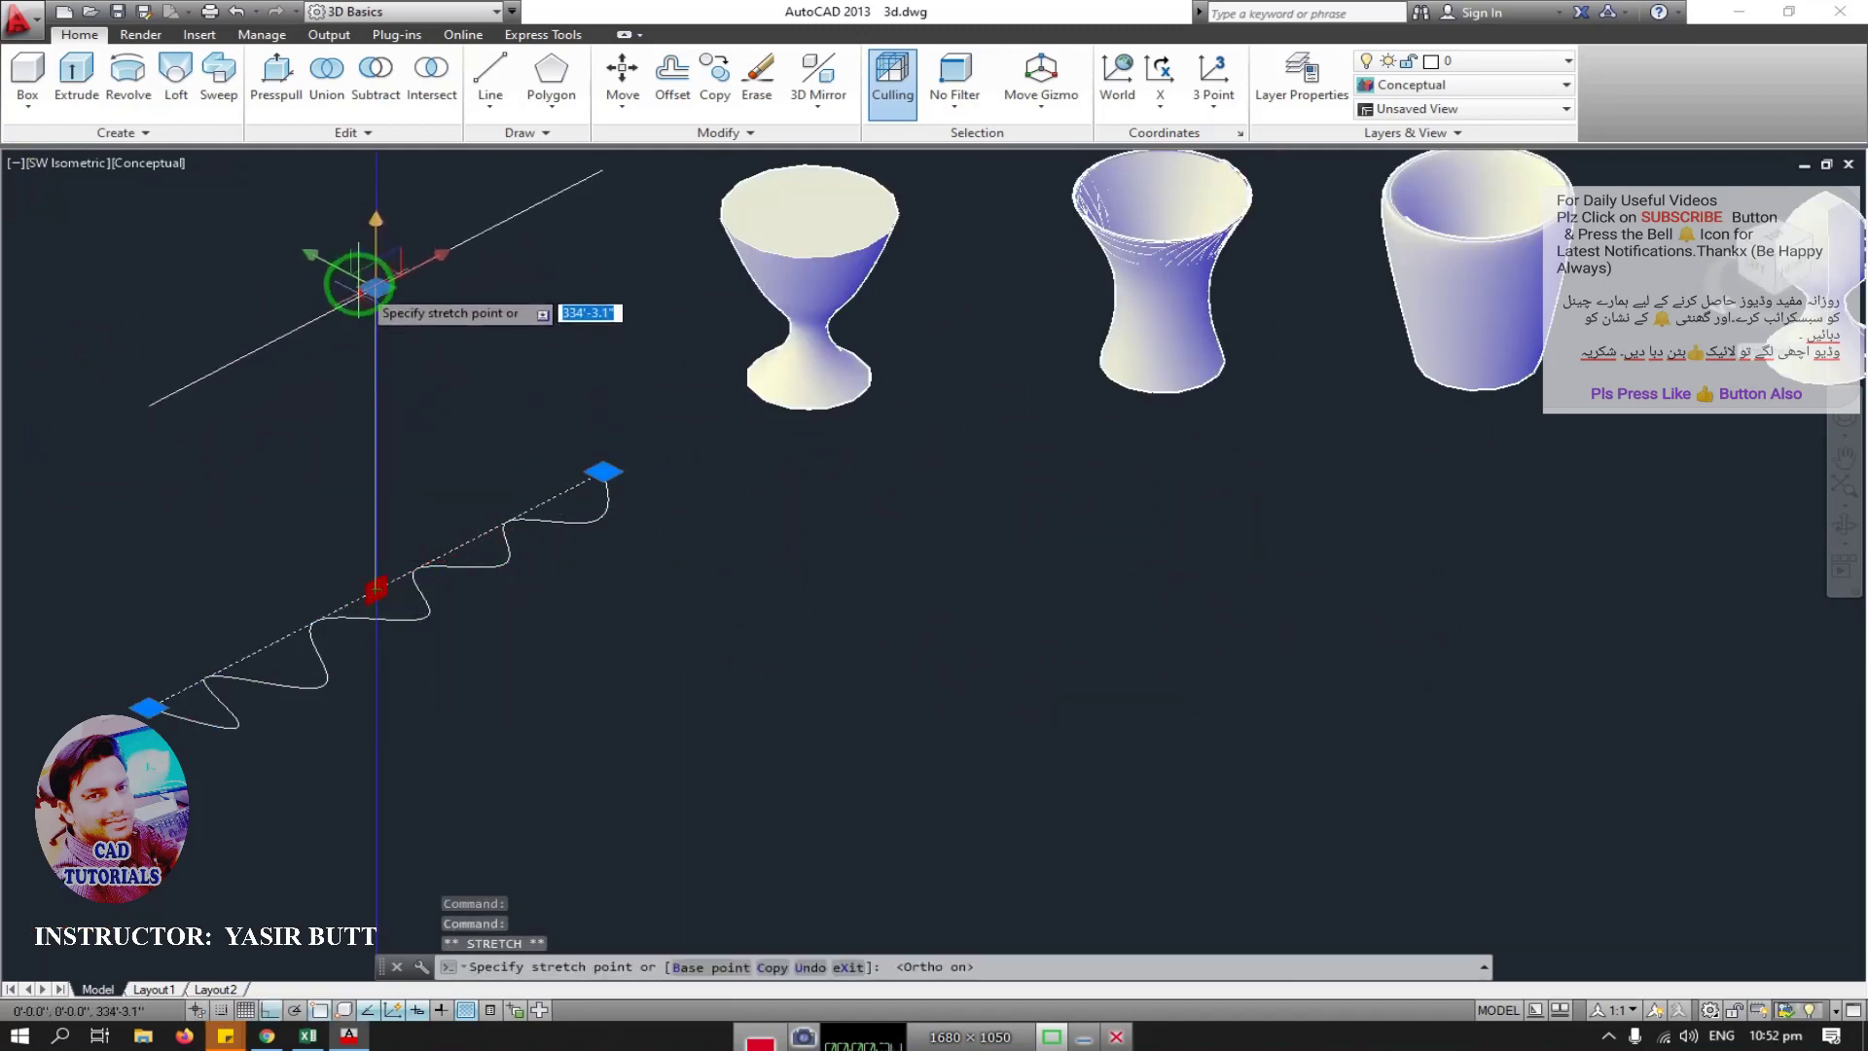
left_click(376, 249)
key("Escape")
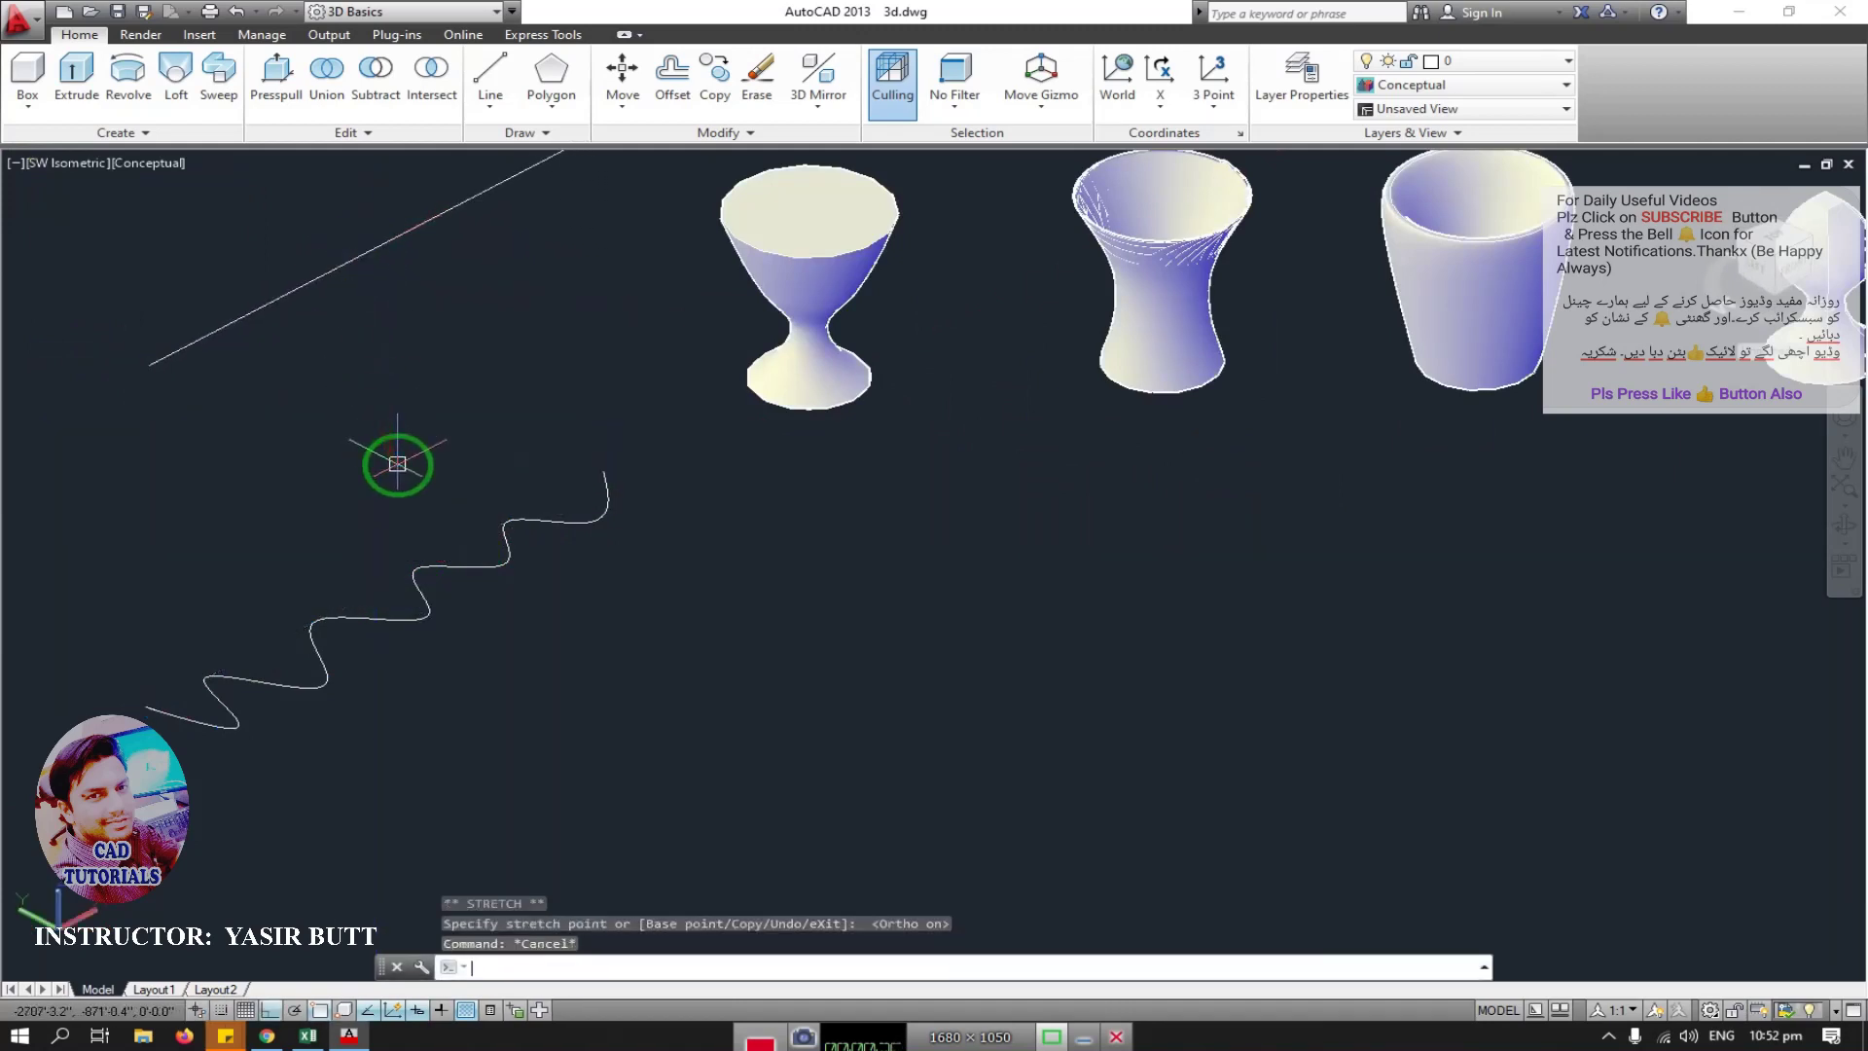
Loft the wavy spline and raised line into a draped curtain surface, then save.
left_click(176, 83)
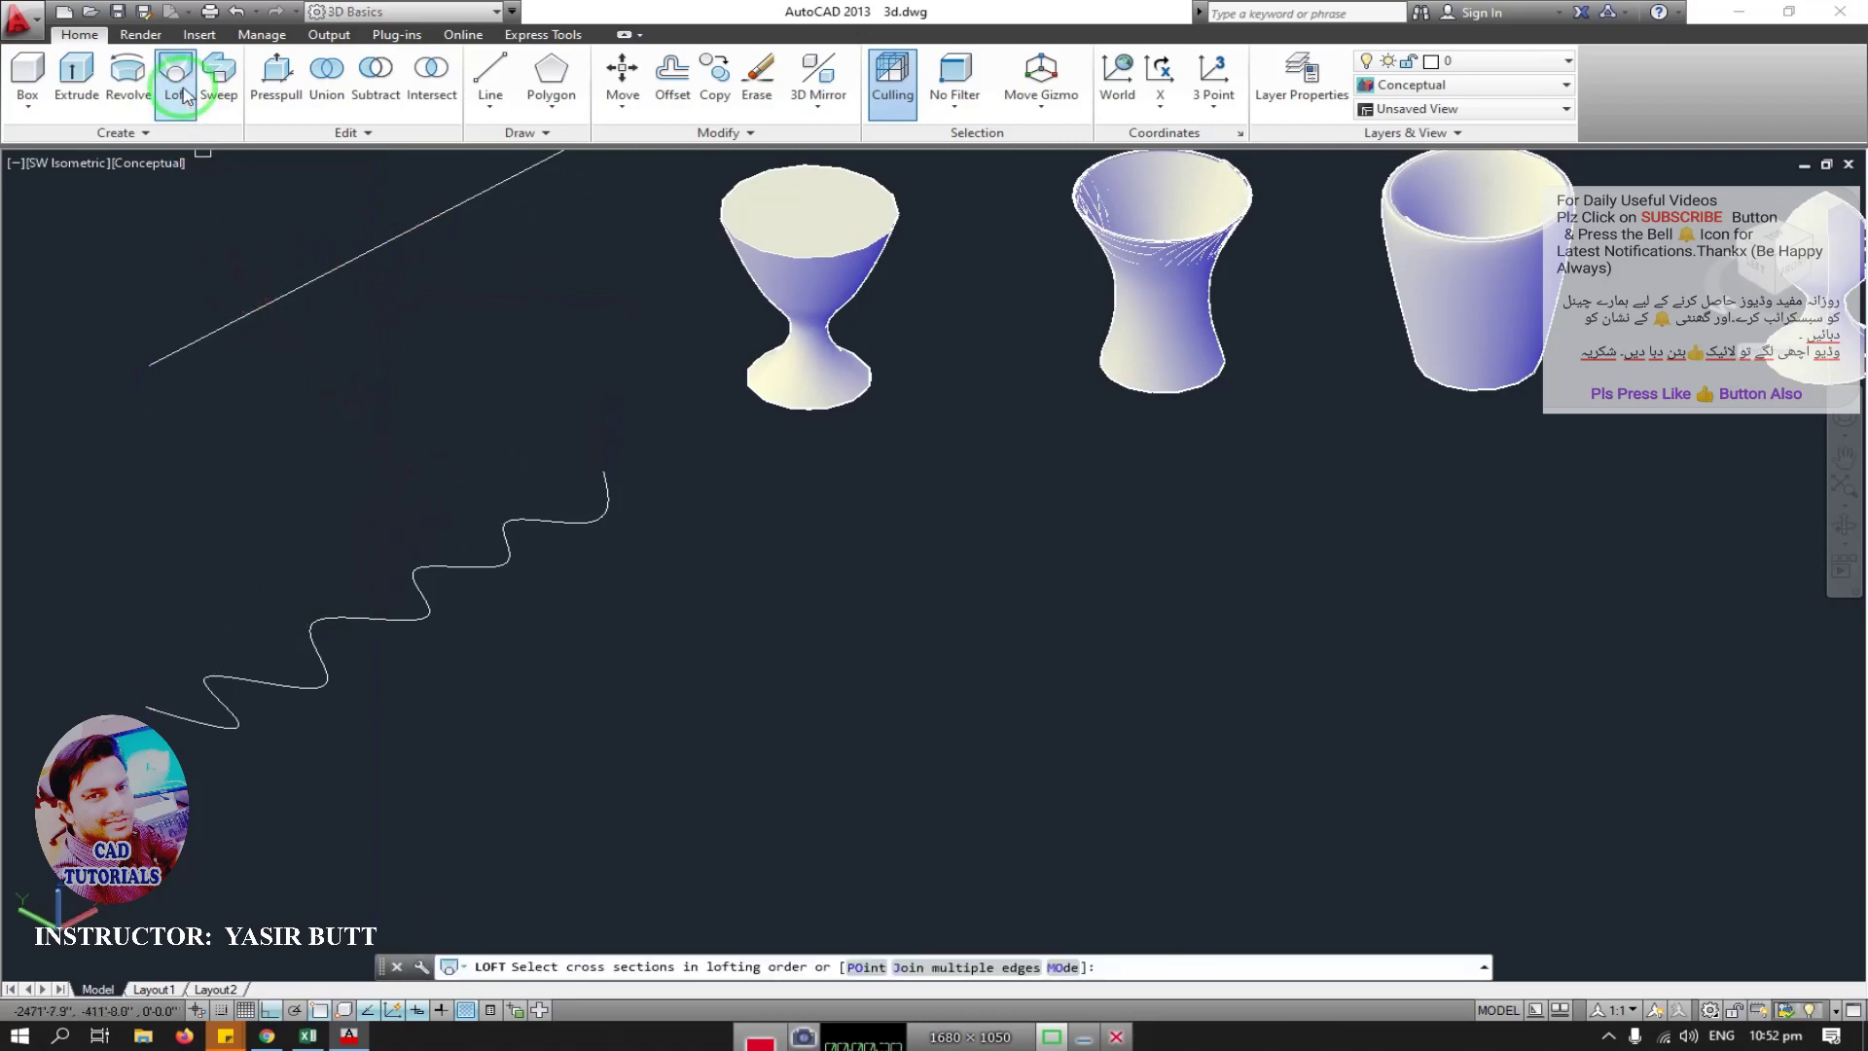
left_click(500, 566)
left_click(260, 314)
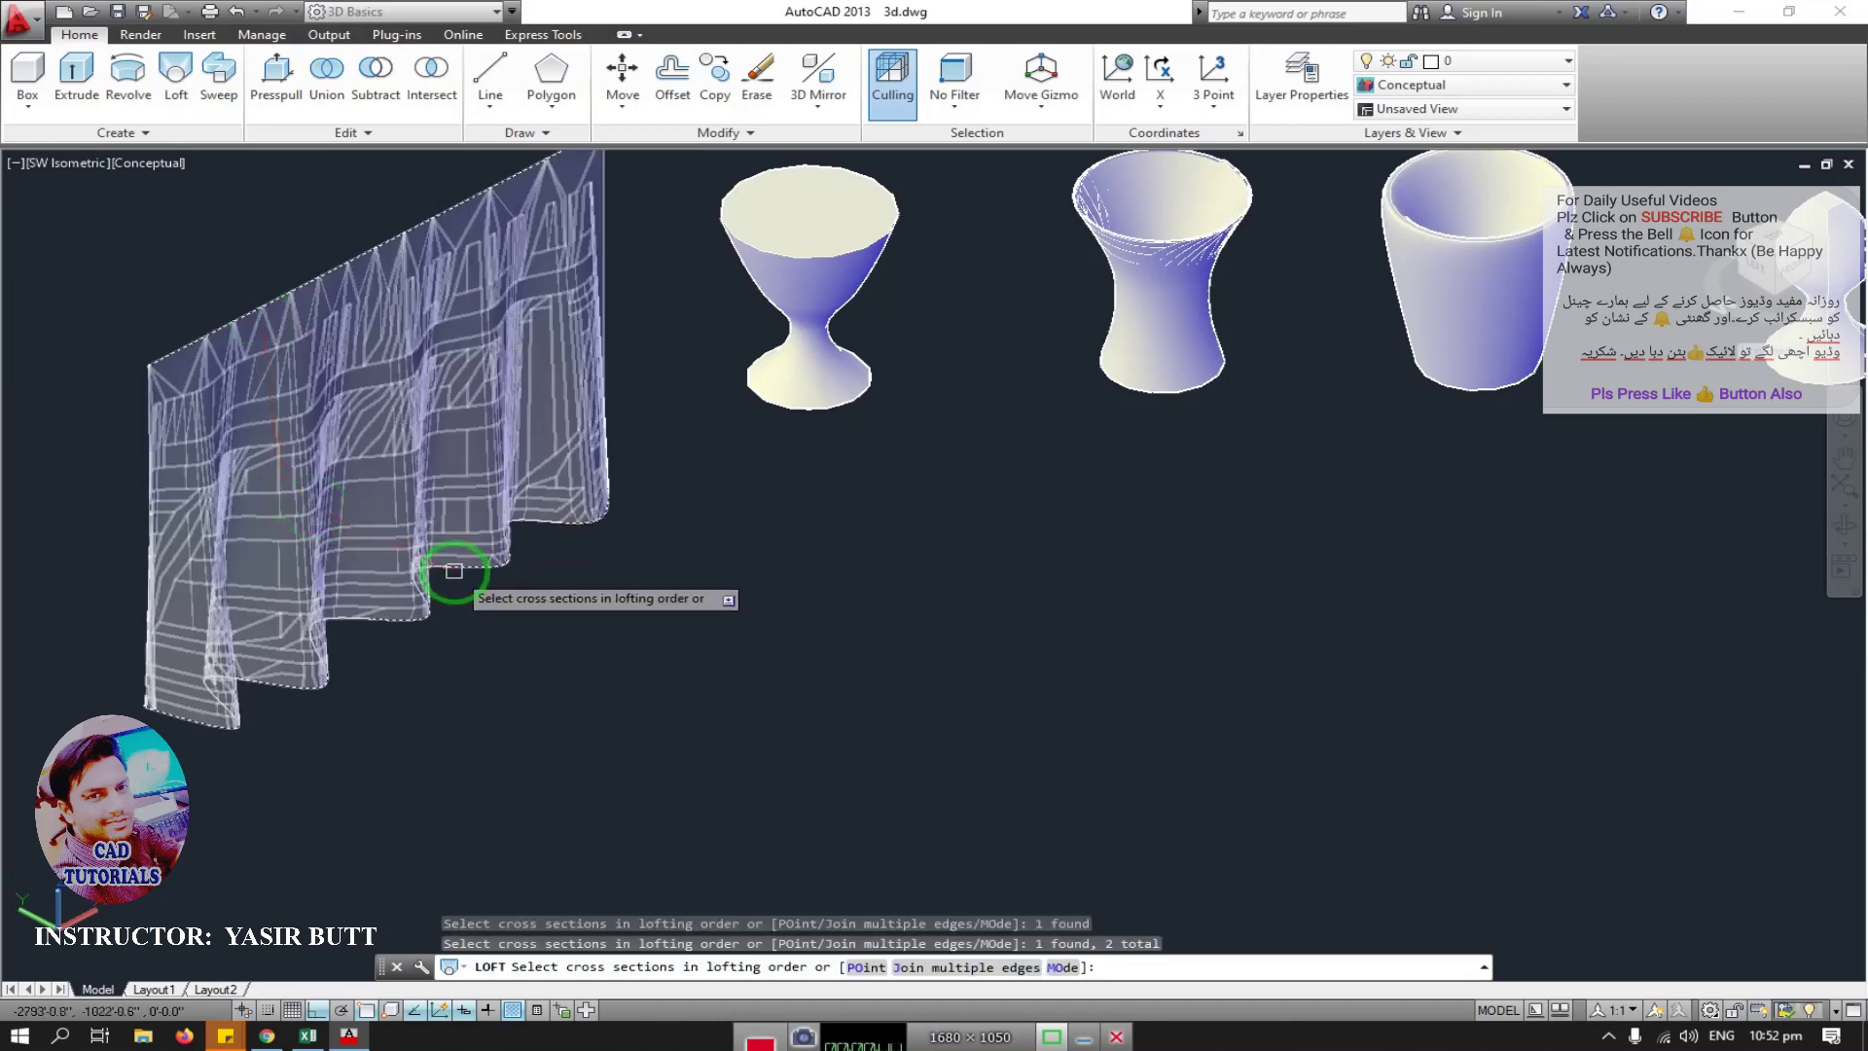
key("Return")
key("Return")
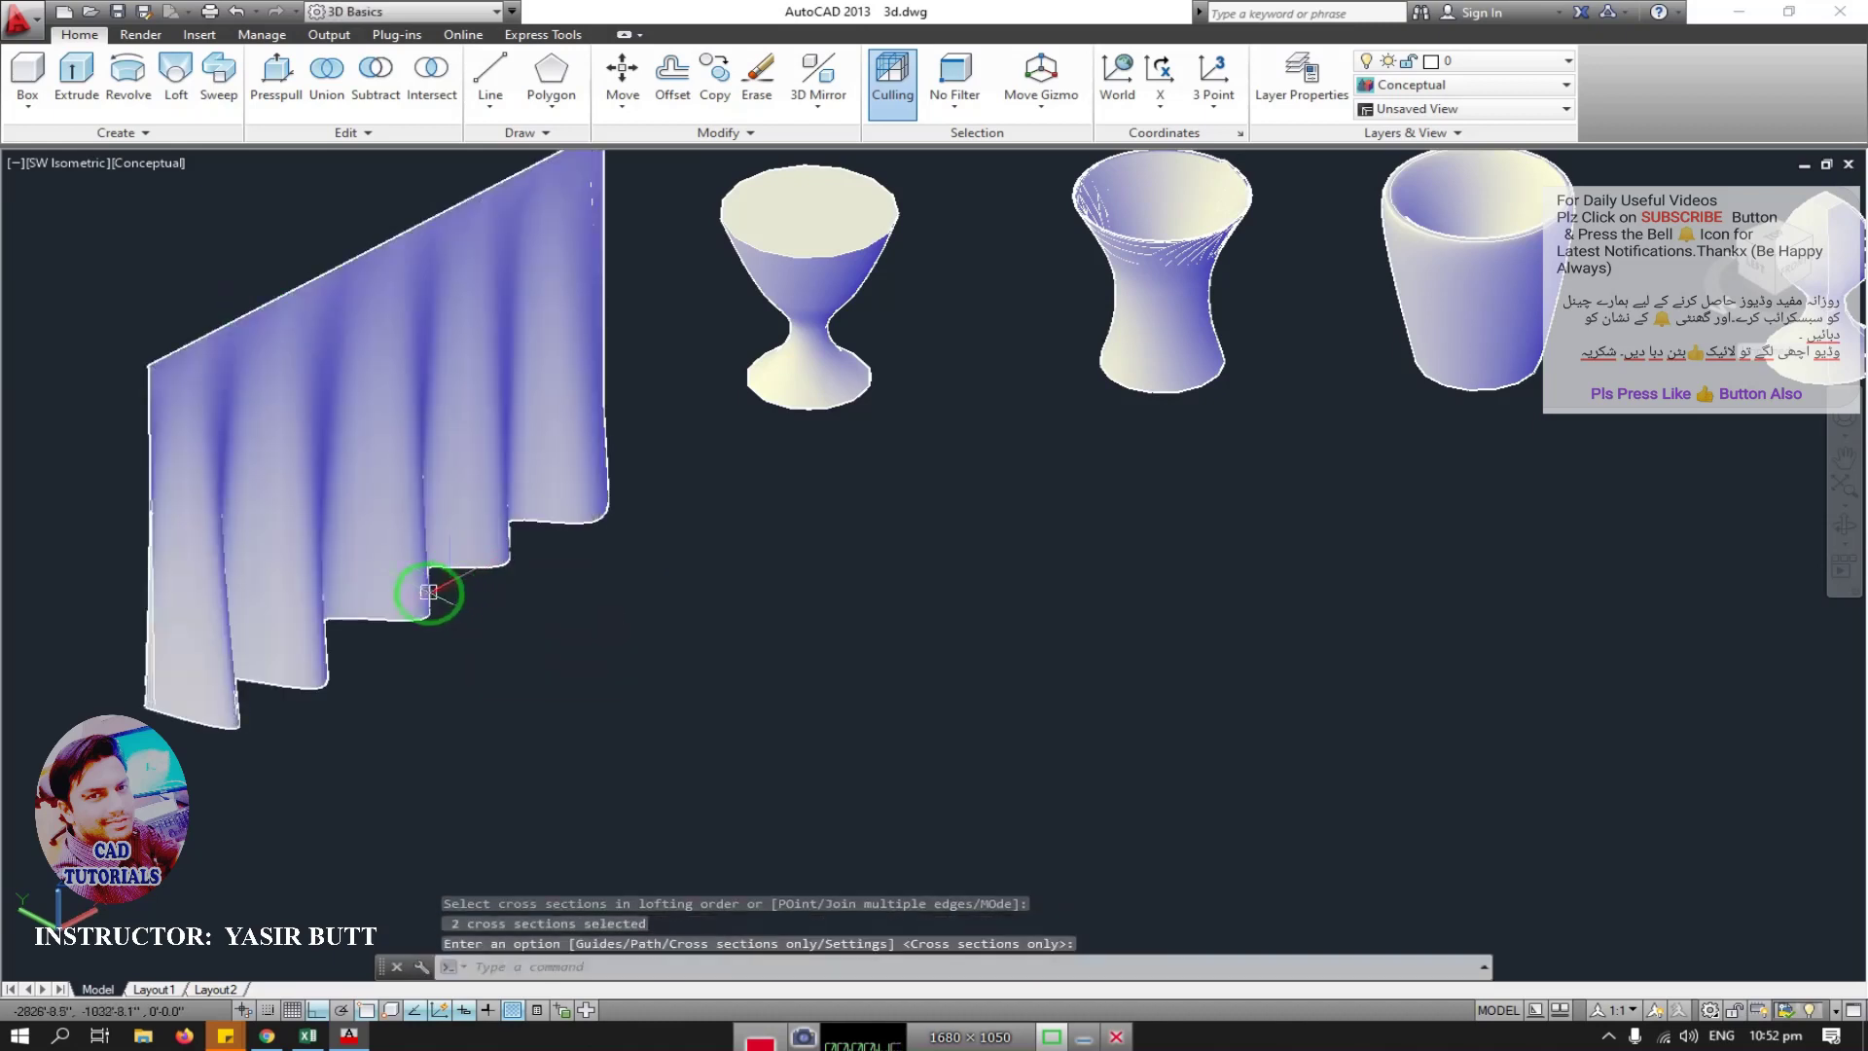
middle_click_drag(428, 592, 352, 577)
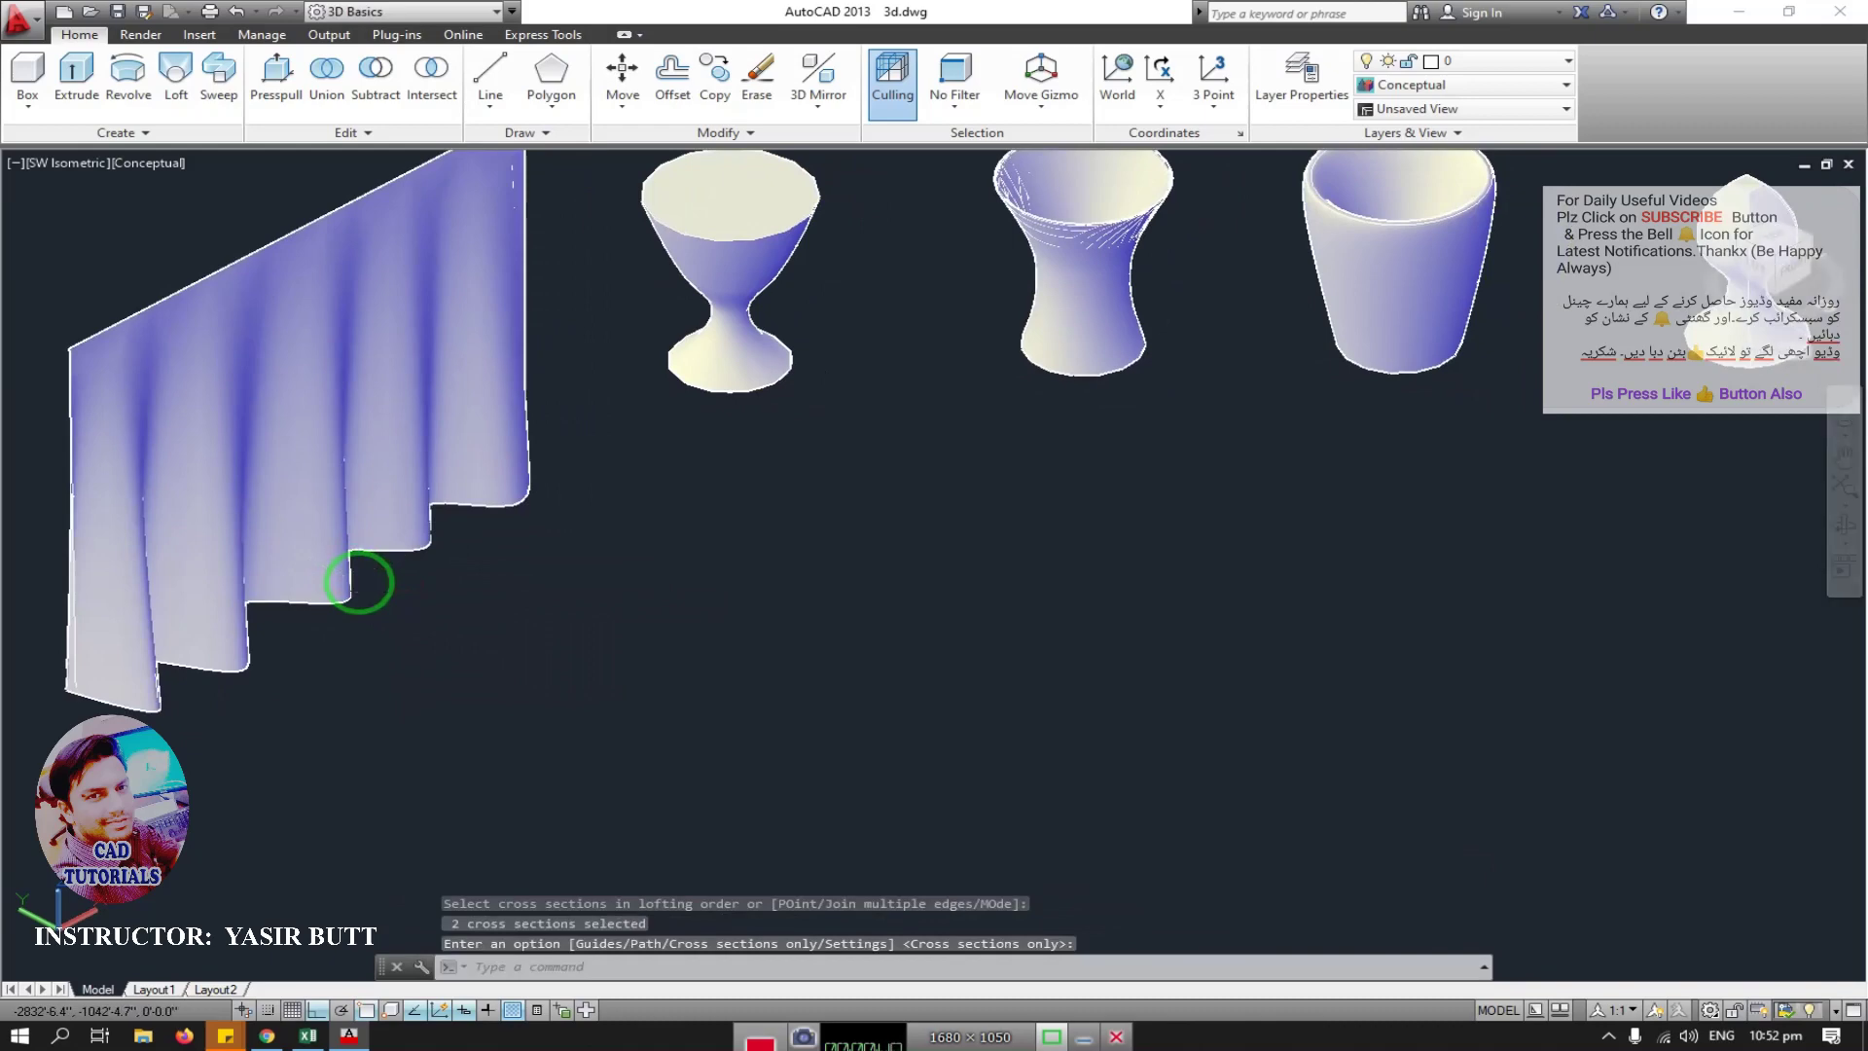
key("ctrl+s")
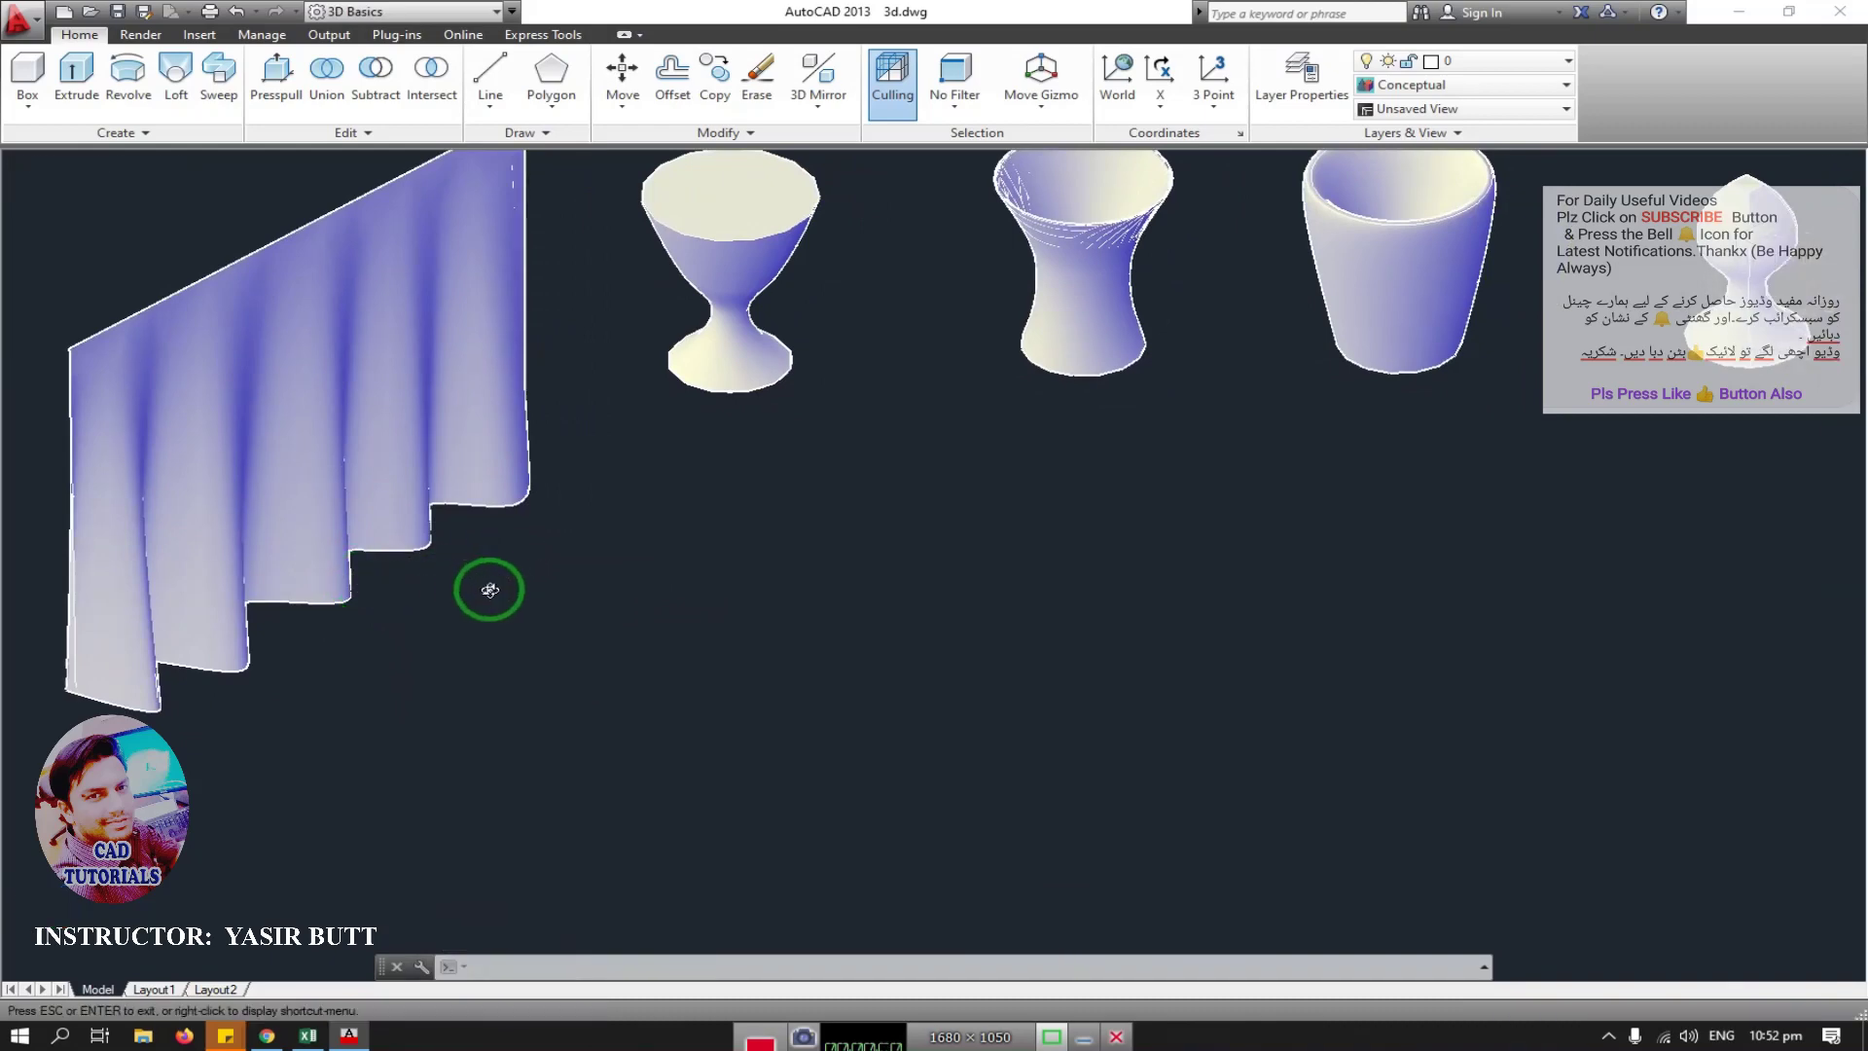
middle_click_drag(491, 586, 417, 554, "shift")
scroll(353, 441, "down", 2)
Switch to SW Isometric view, pan to clear empty space, and save the drawing.
mouse_move(353, 441)
middle_mouse_down()
mouse_move(542, 563)
mouse_move(688, 542)
mouse_move(430, 540)
mouse_move(515, 563)
mouse_move(454, 571)
middle_mouse_up()
scroll(514, 562, "down", 3)
middle_click_drag(626, 584, 362, 584)
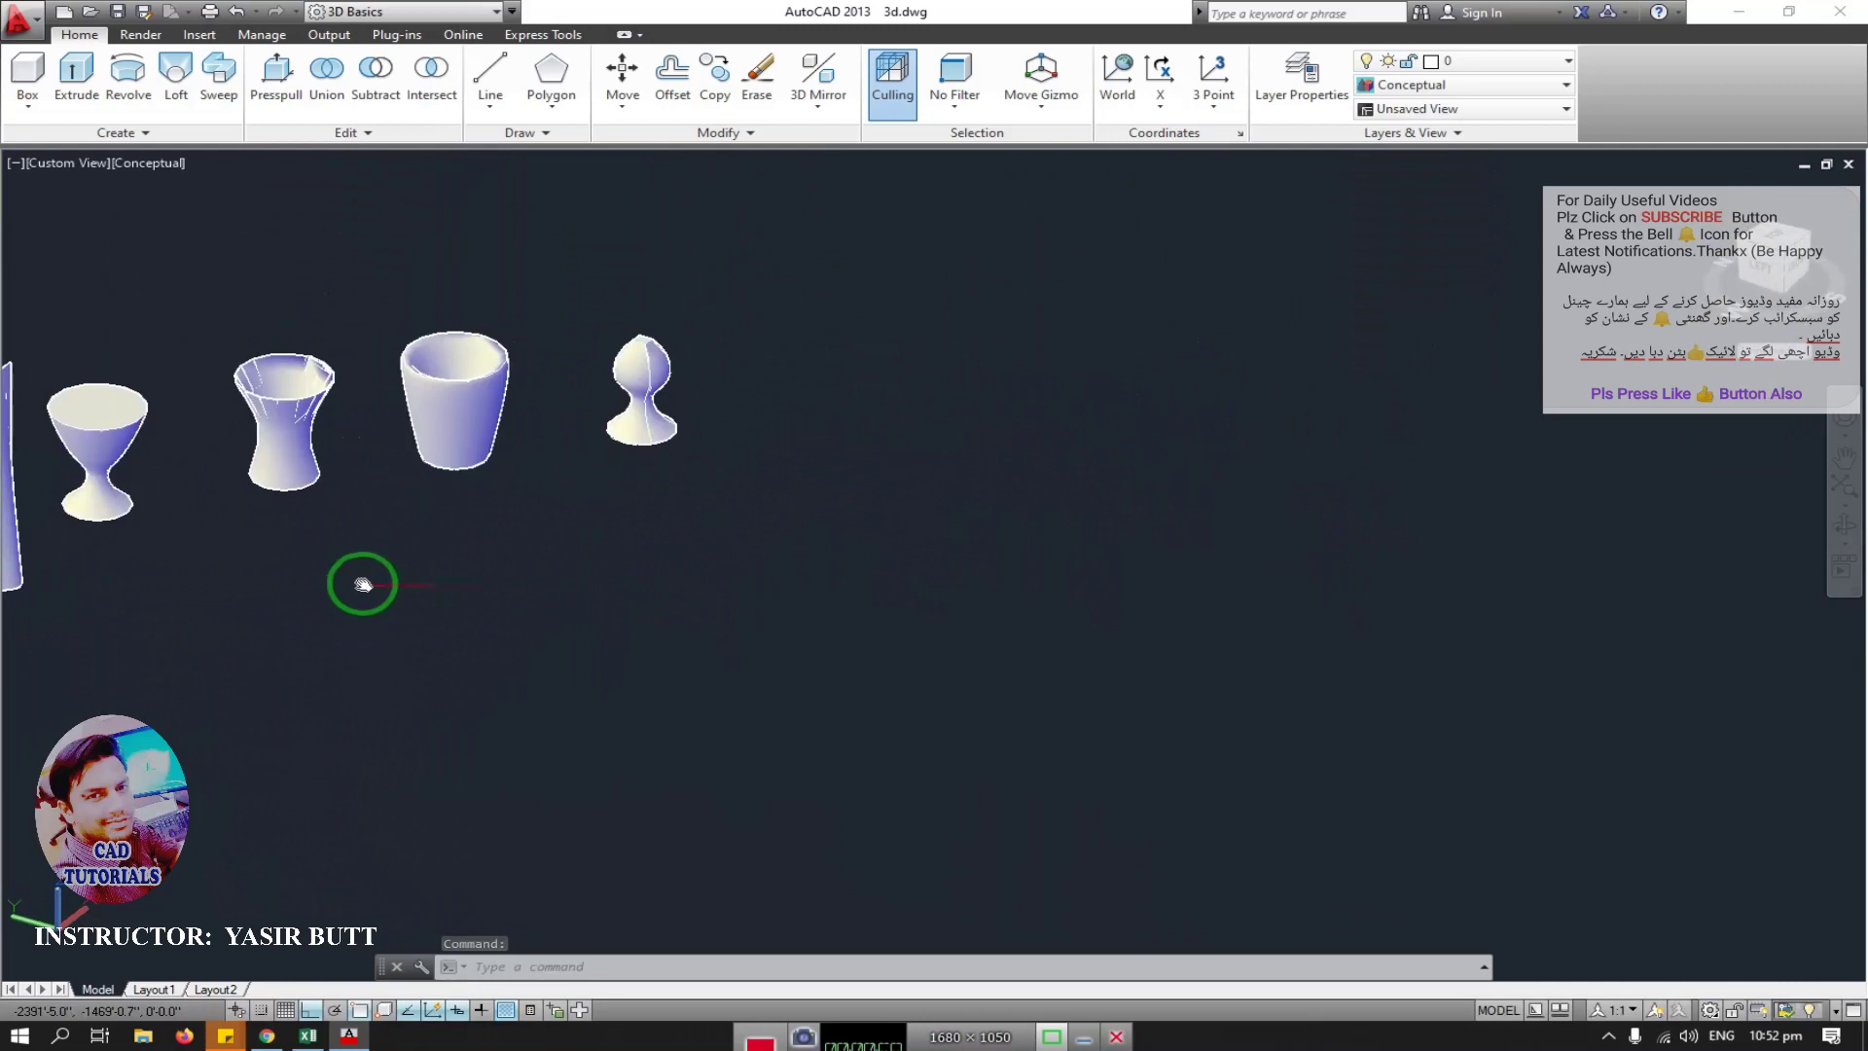
left_click(70, 163)
left_click(148, 346)
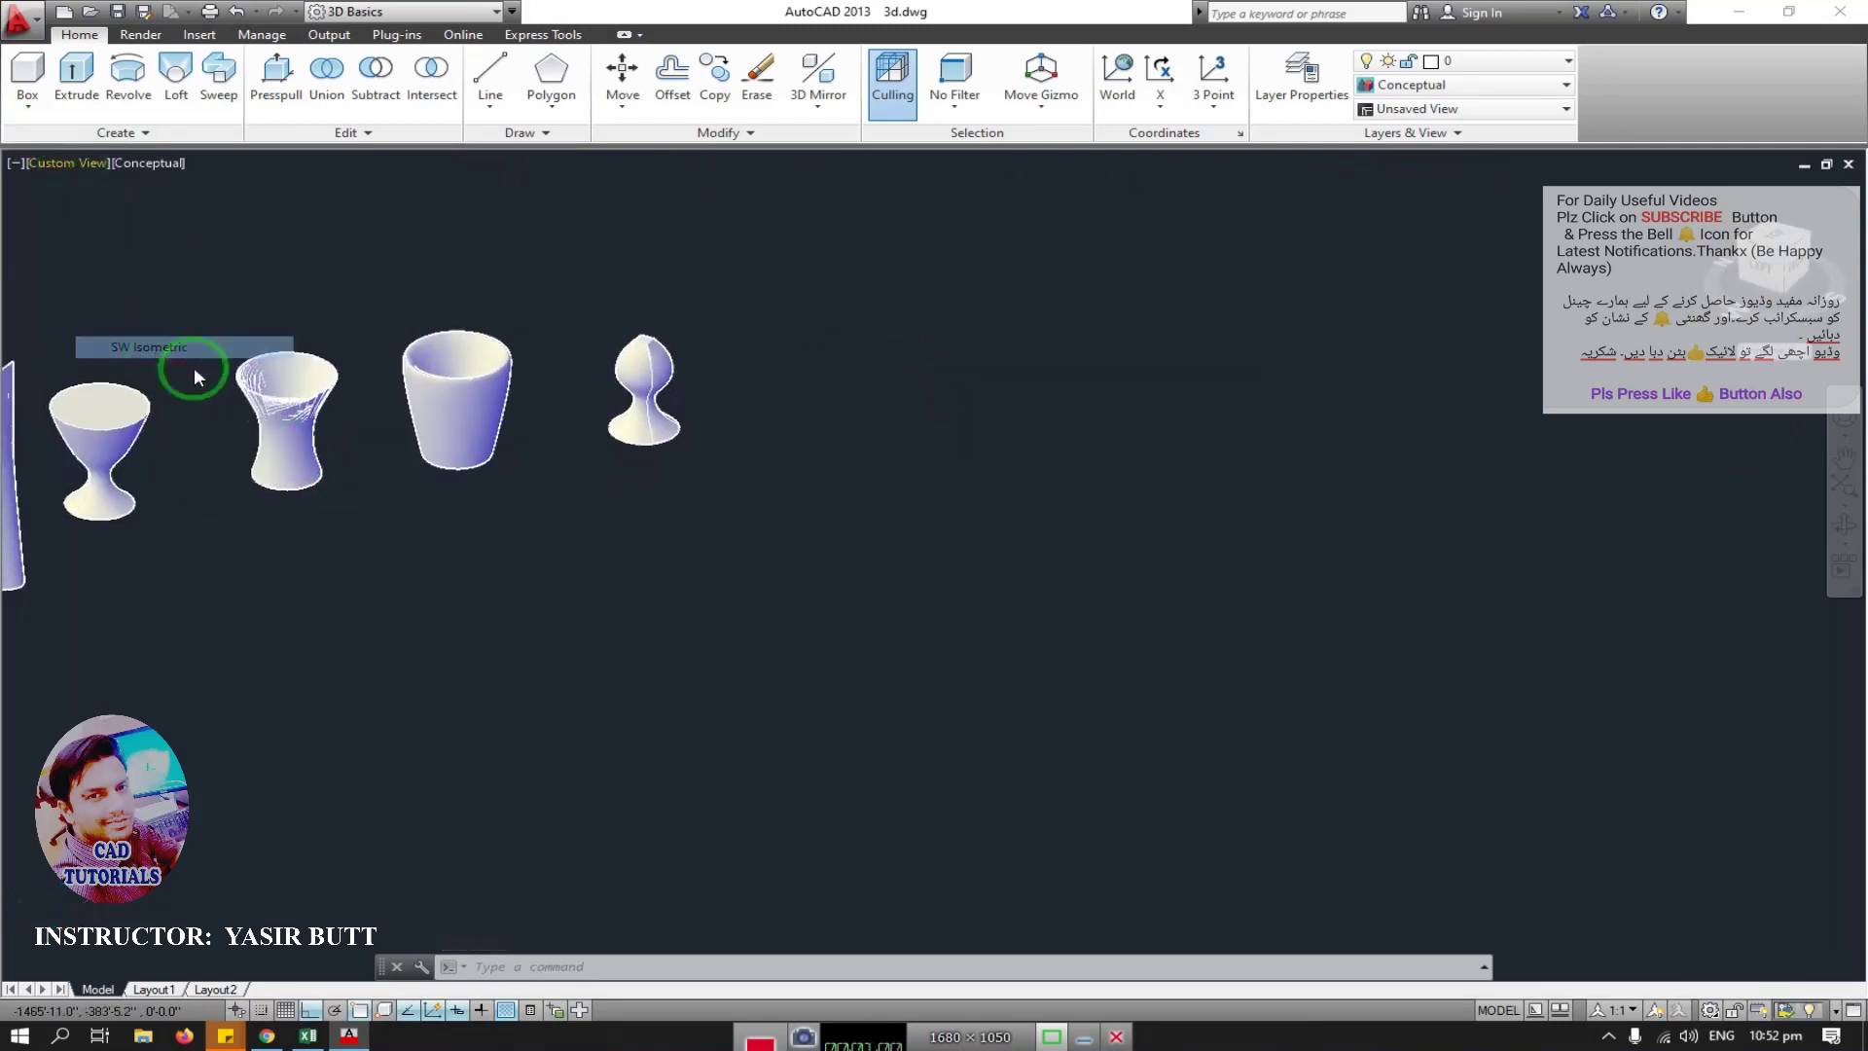
middle_click_drag(550, 526, 209, 375)
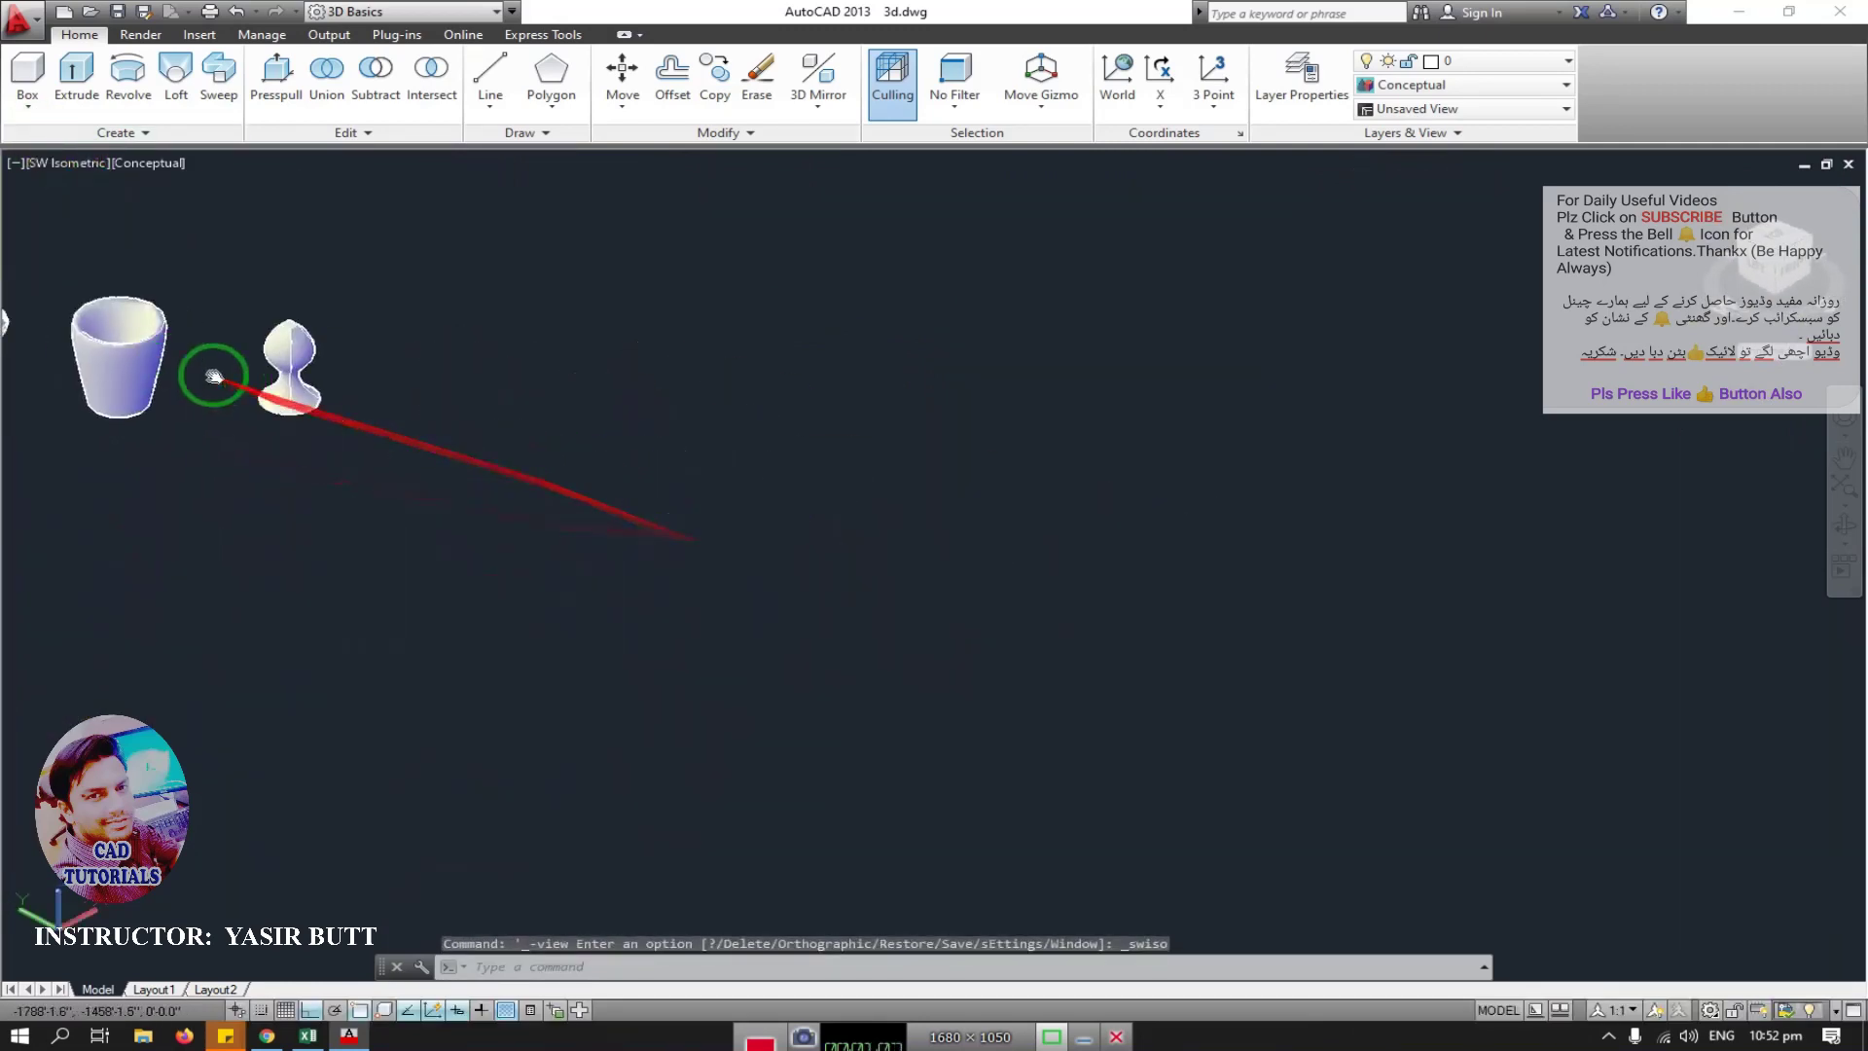
key("ctrl+s")
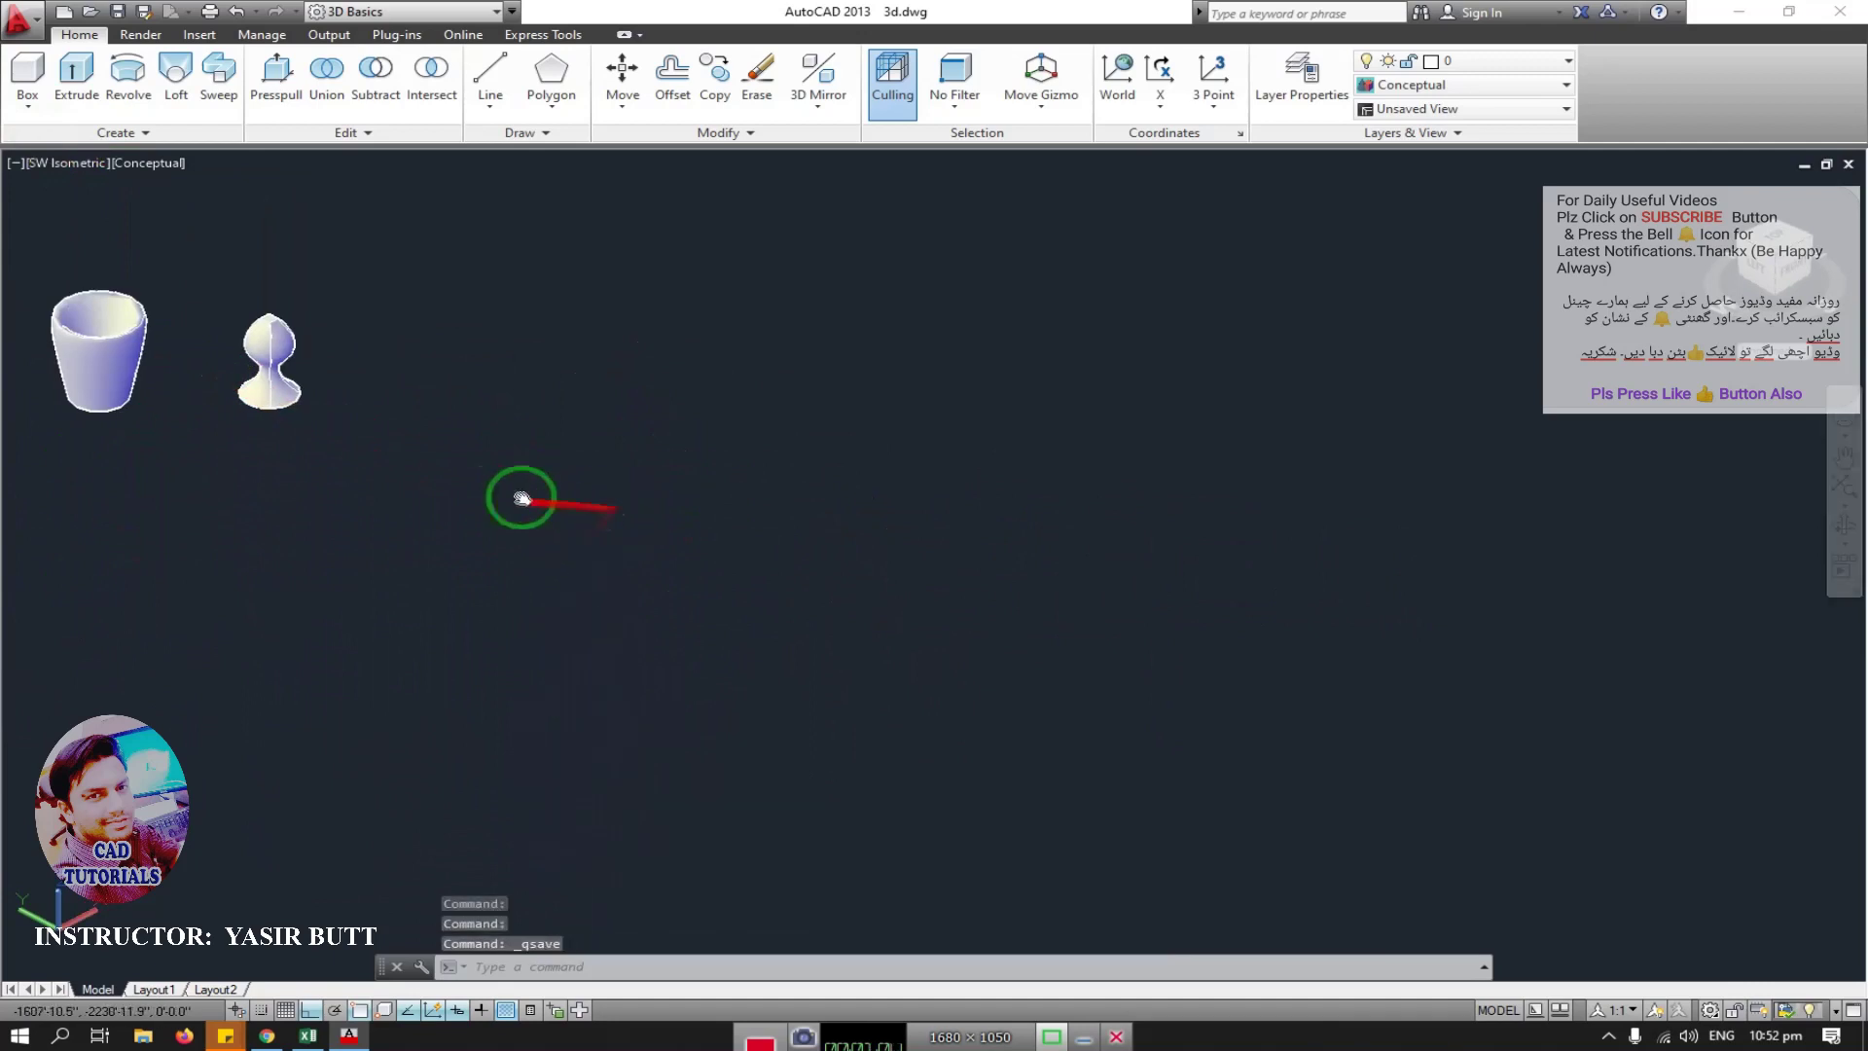
middle_click_drag(522, 499, 477, 506)
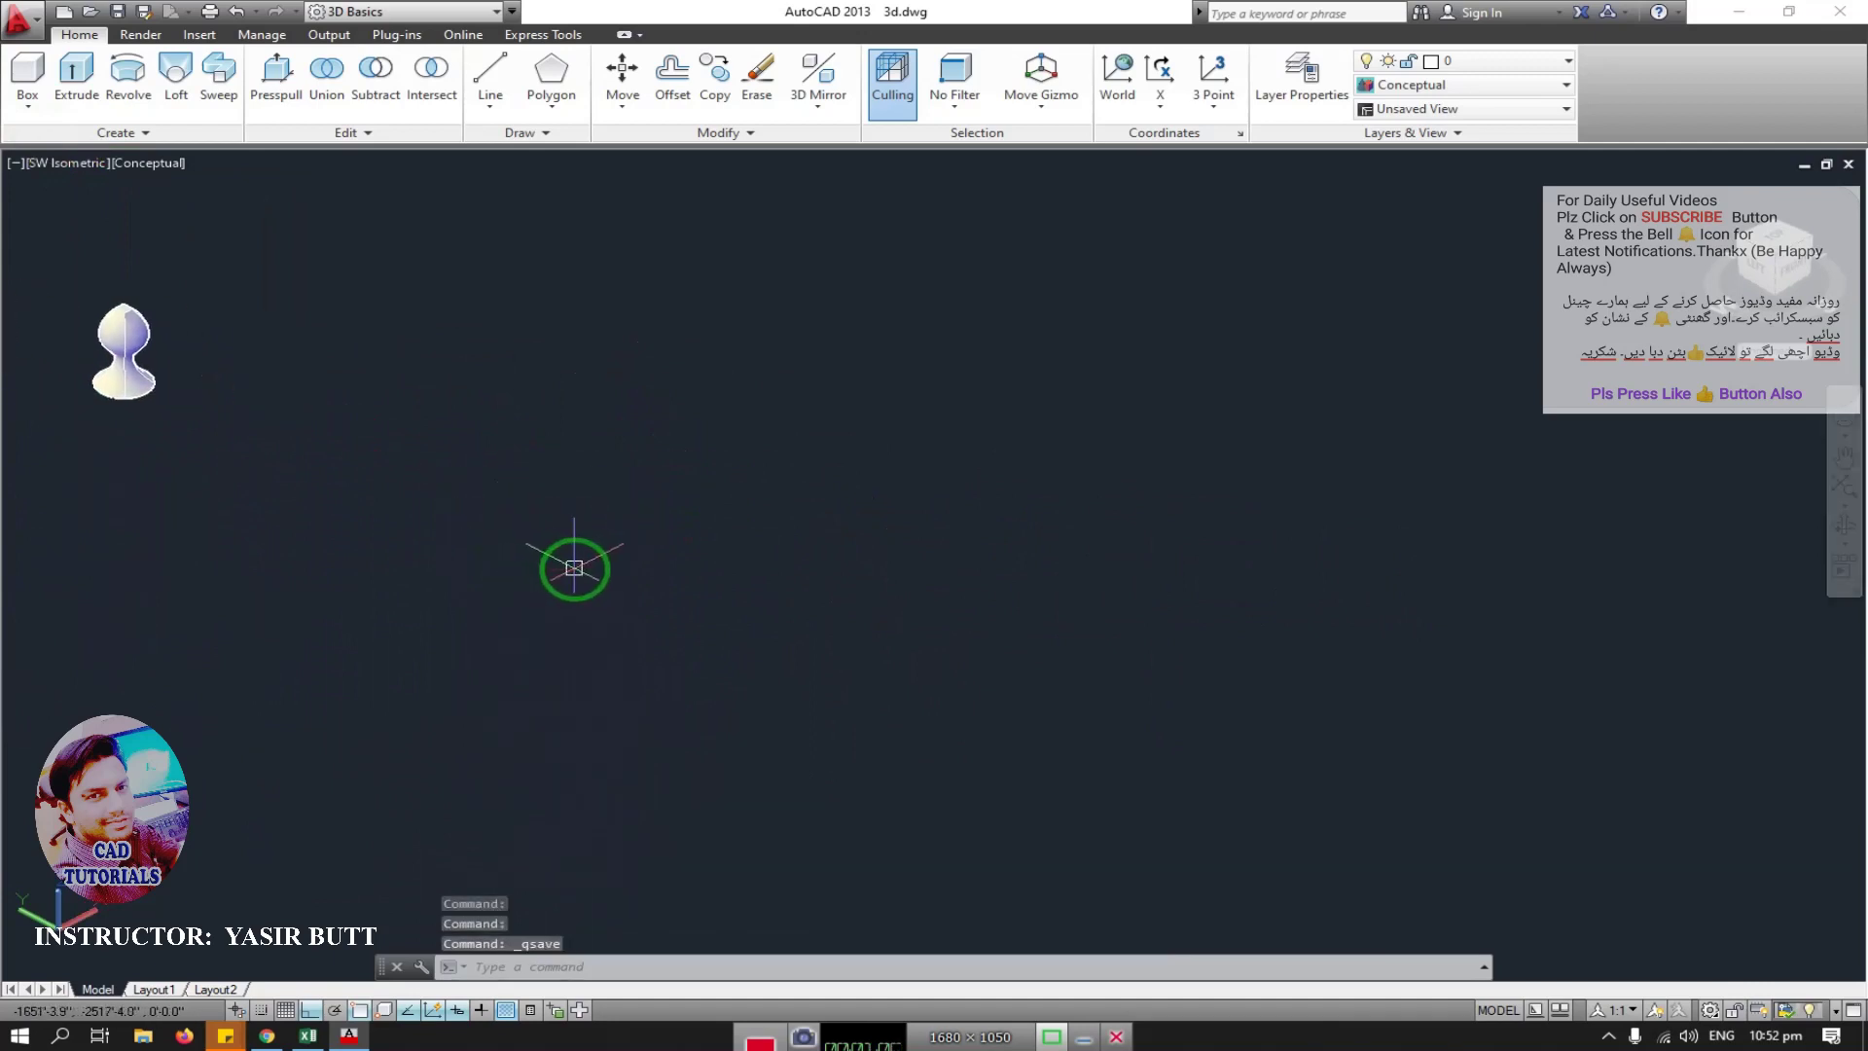
Draw a large circle and a small rectangle inside it.
type("c")
key("Return")
left_click(577, 572)
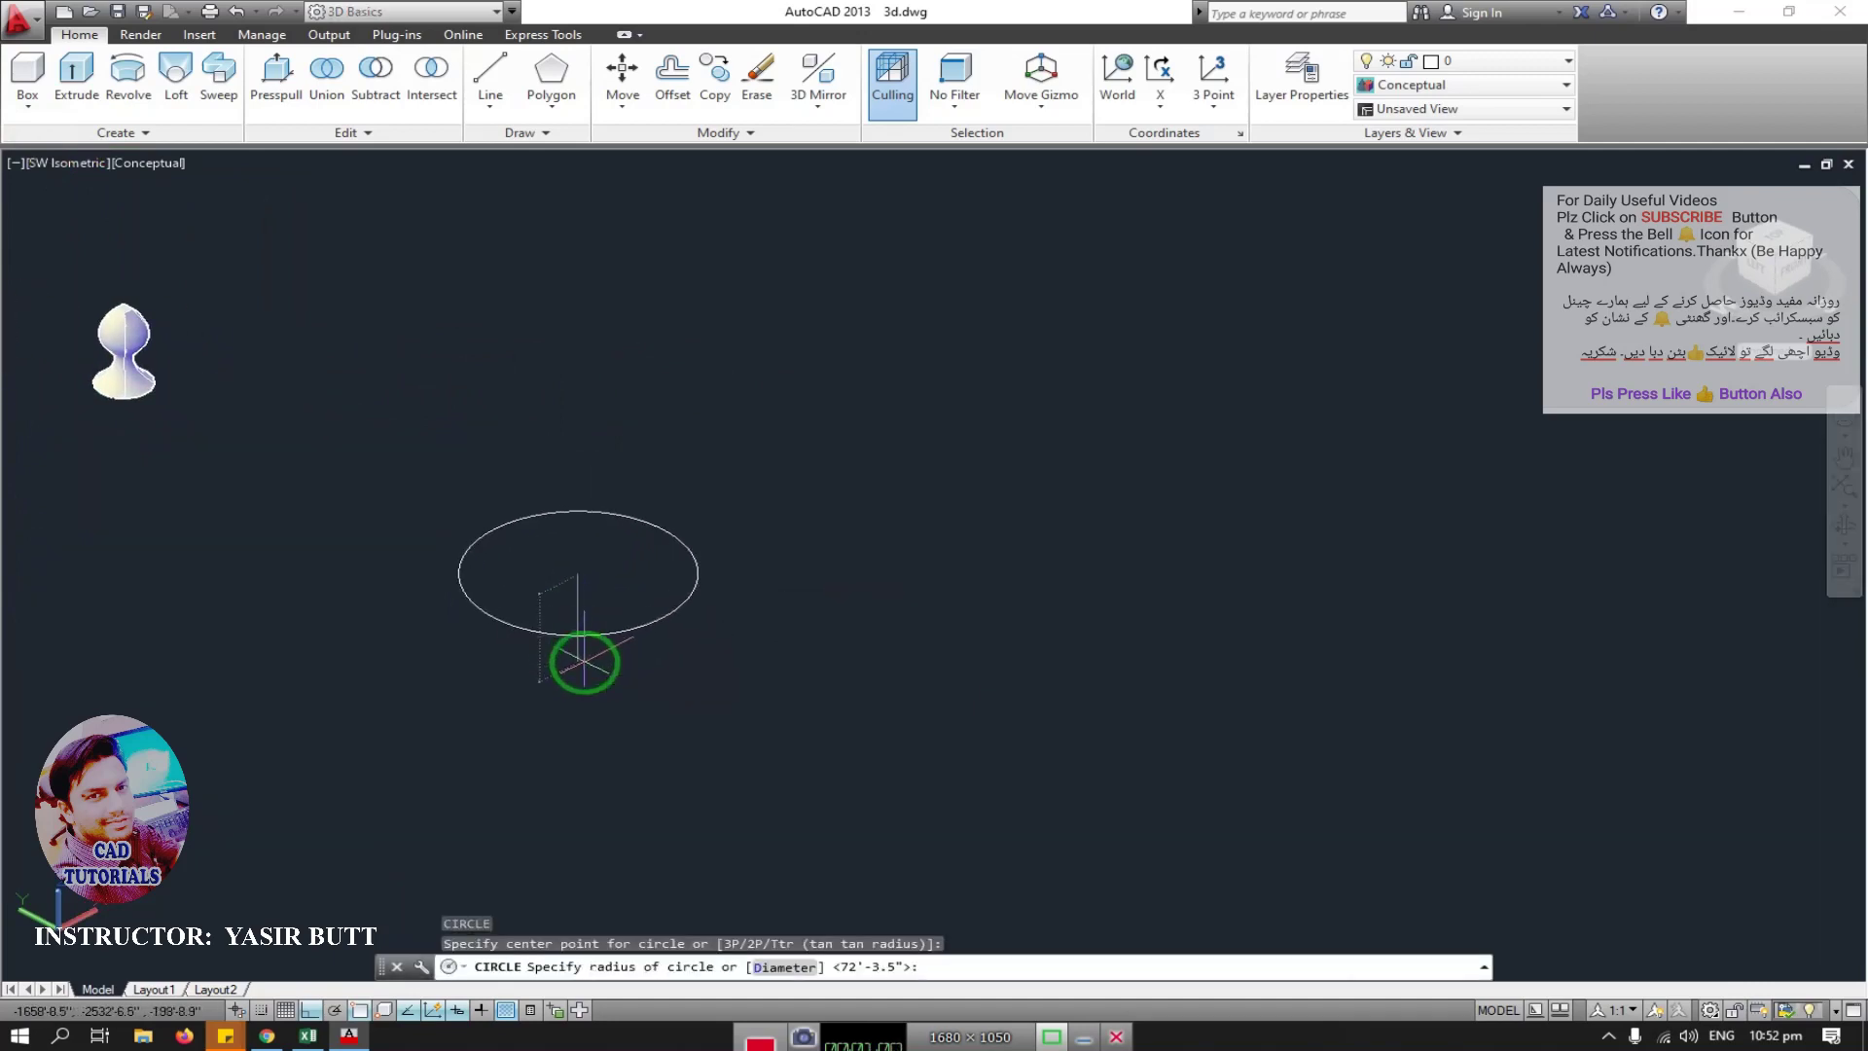
left_click(584, 663)
key("Return")
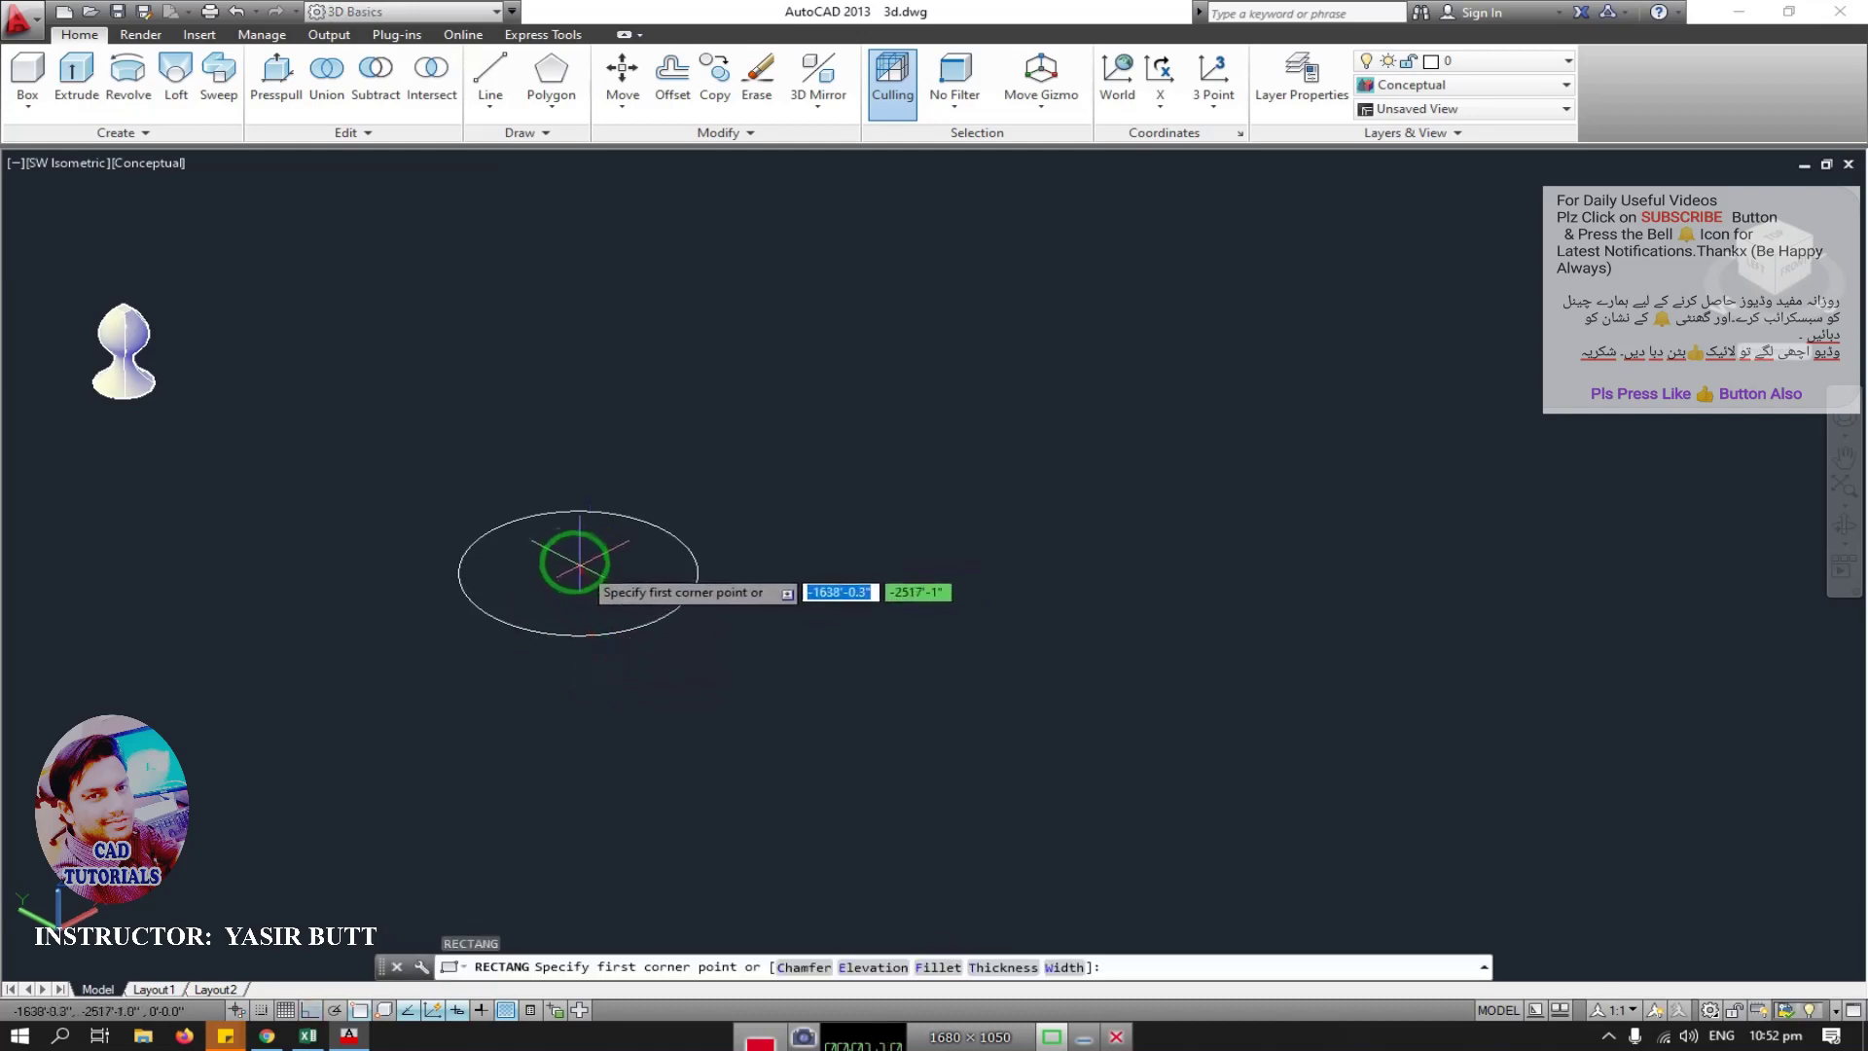
left_click(534, 548)
left_click(577, 595)
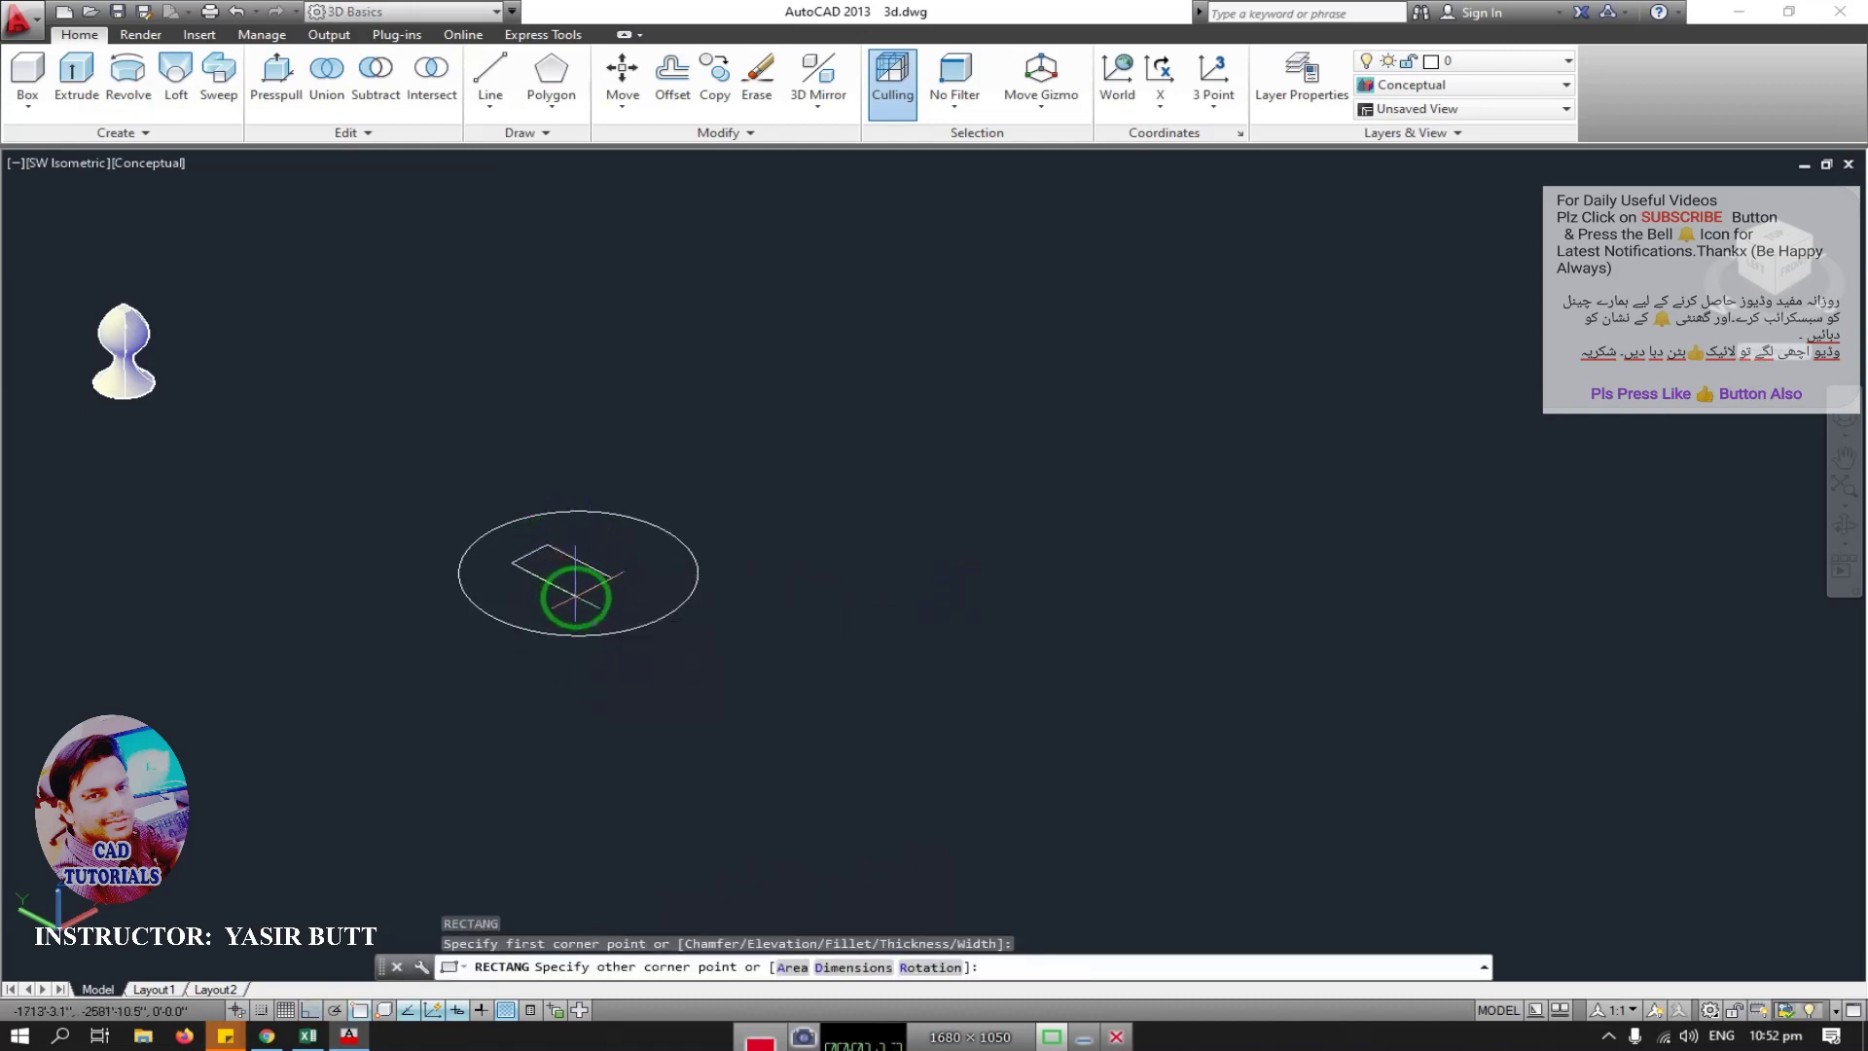
Lift the rectangle straight up to float high above the circle.
left_click(578, 561)
mouse_move(591, 586)
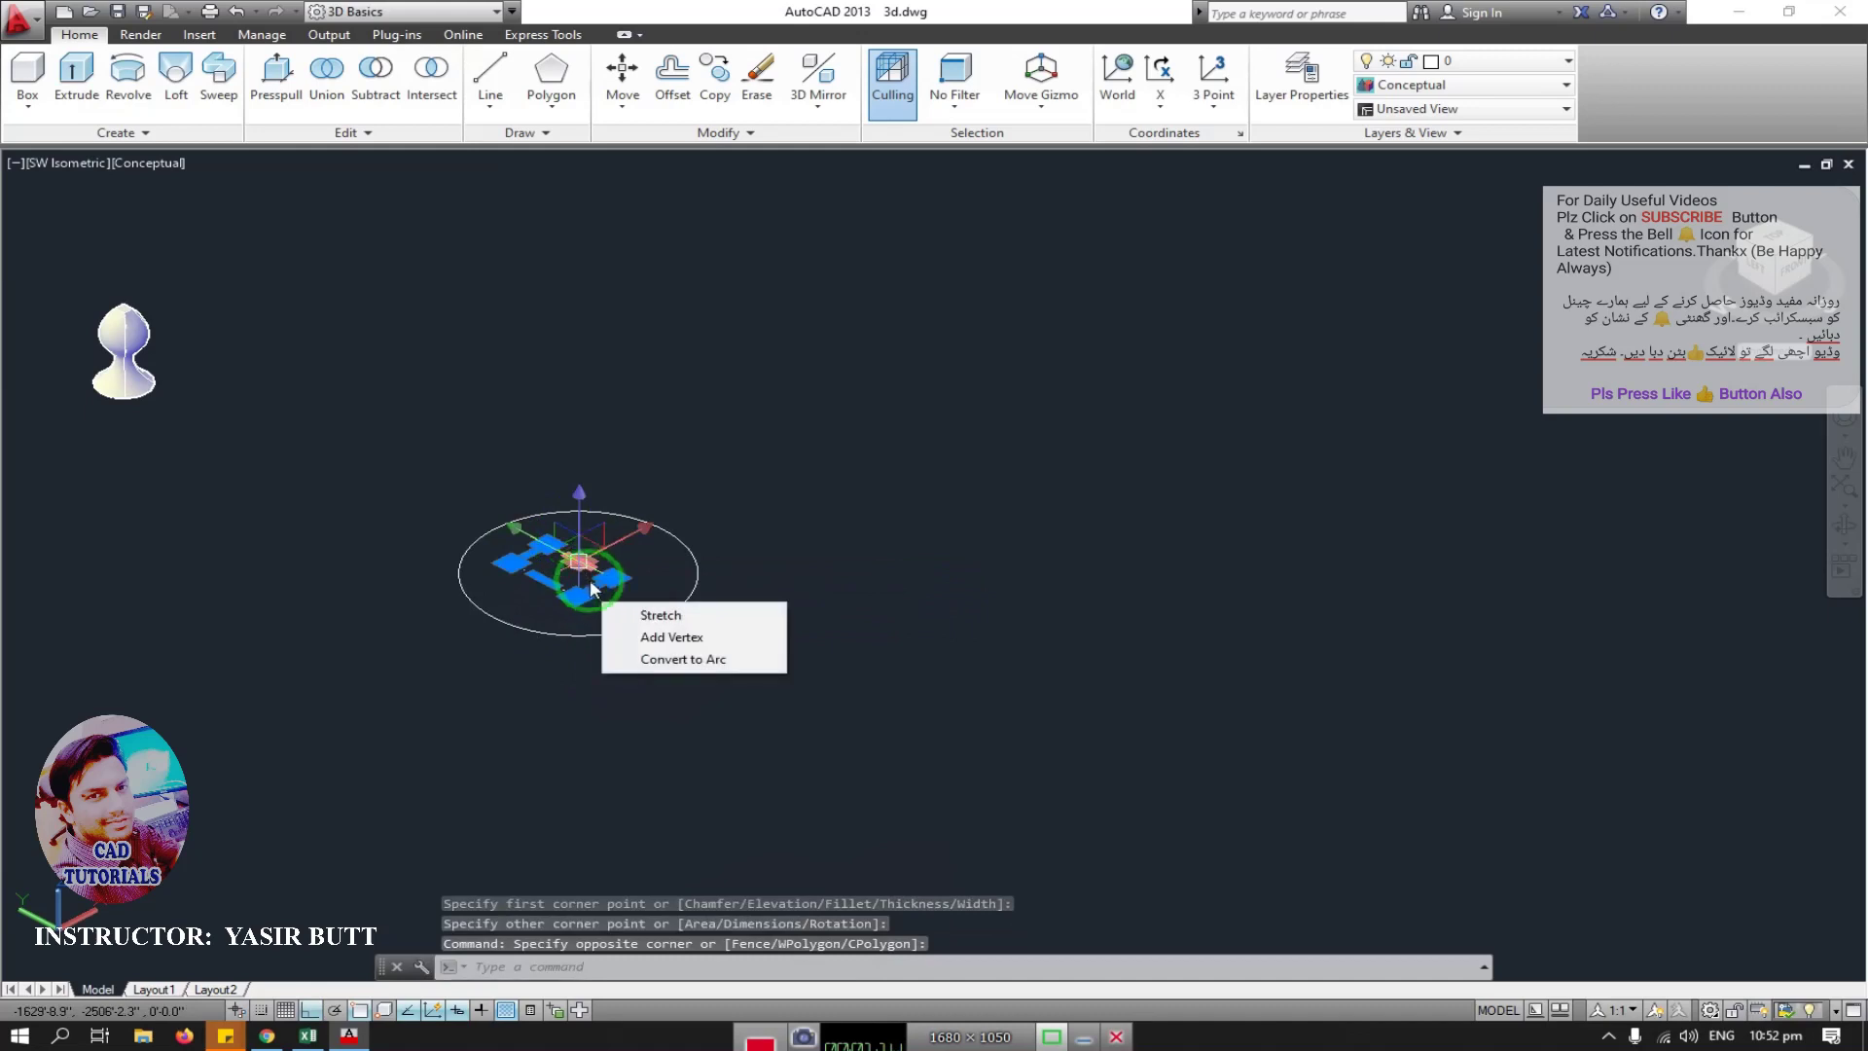
type("m")
key("Return")
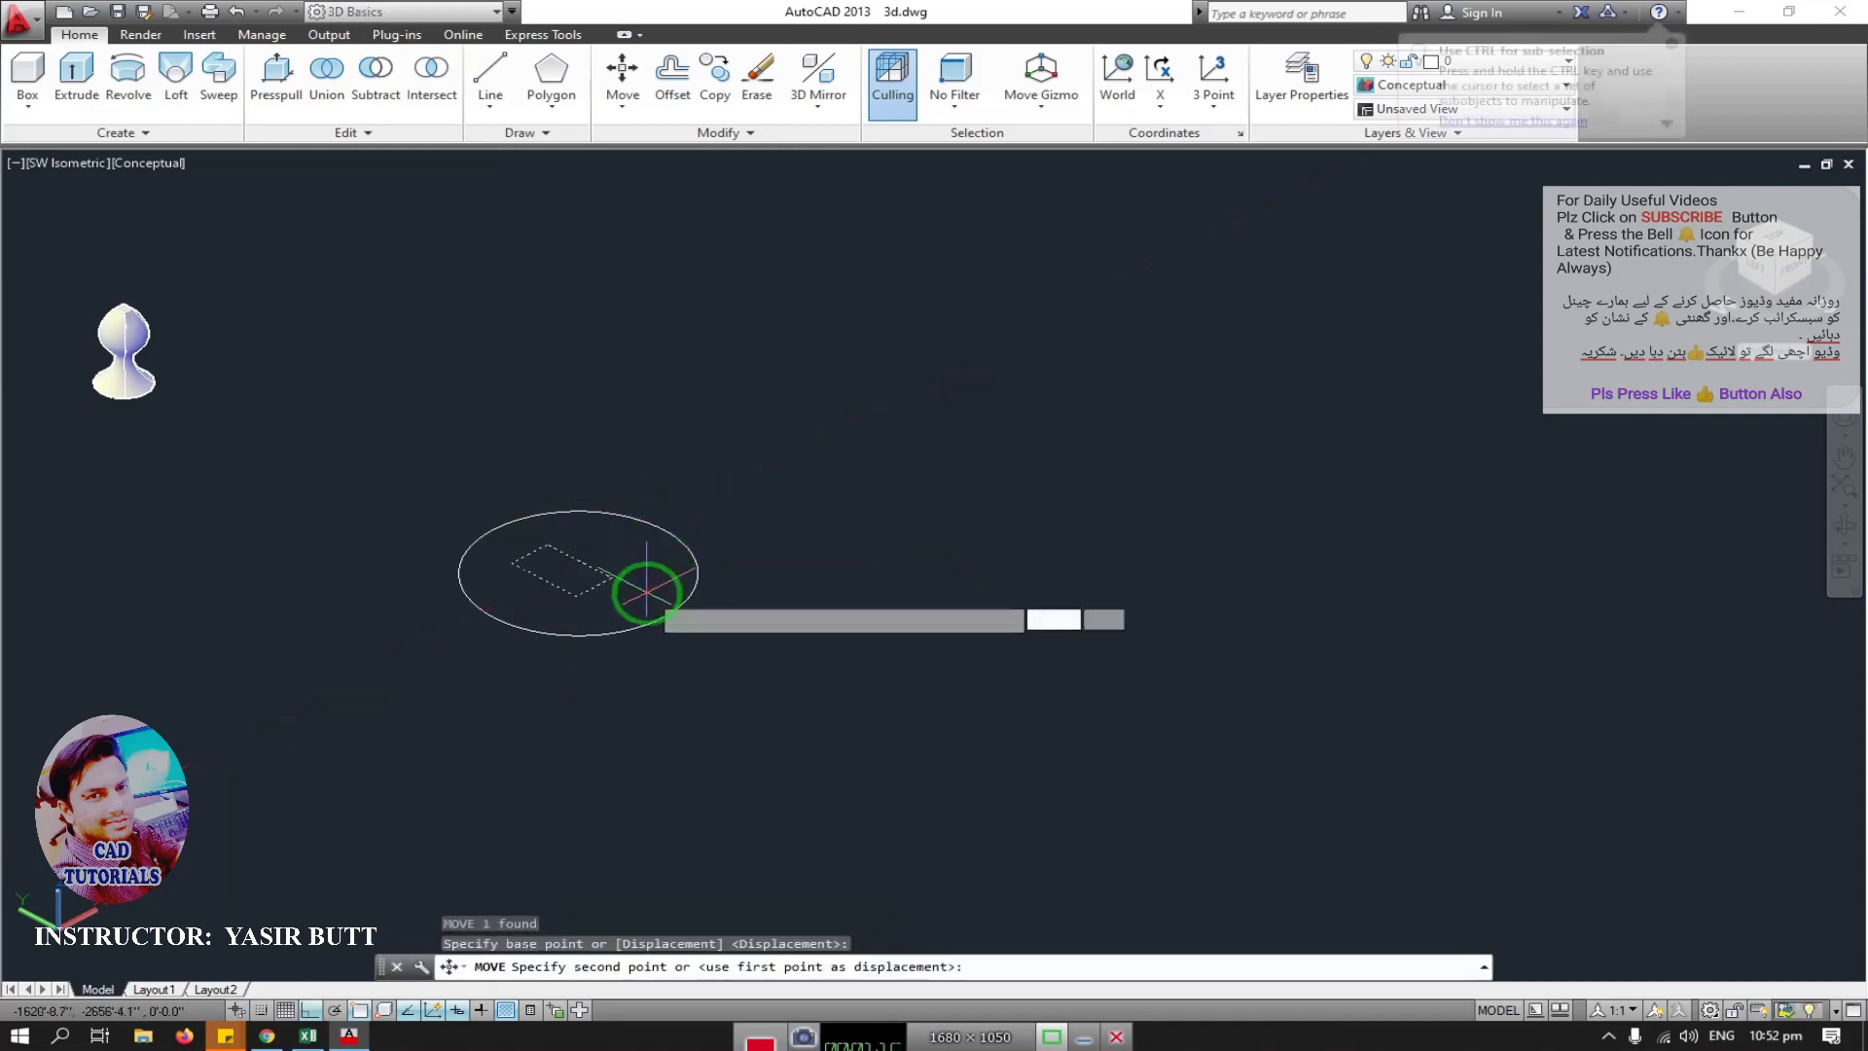
left_click(660, 583)
key("Escape")
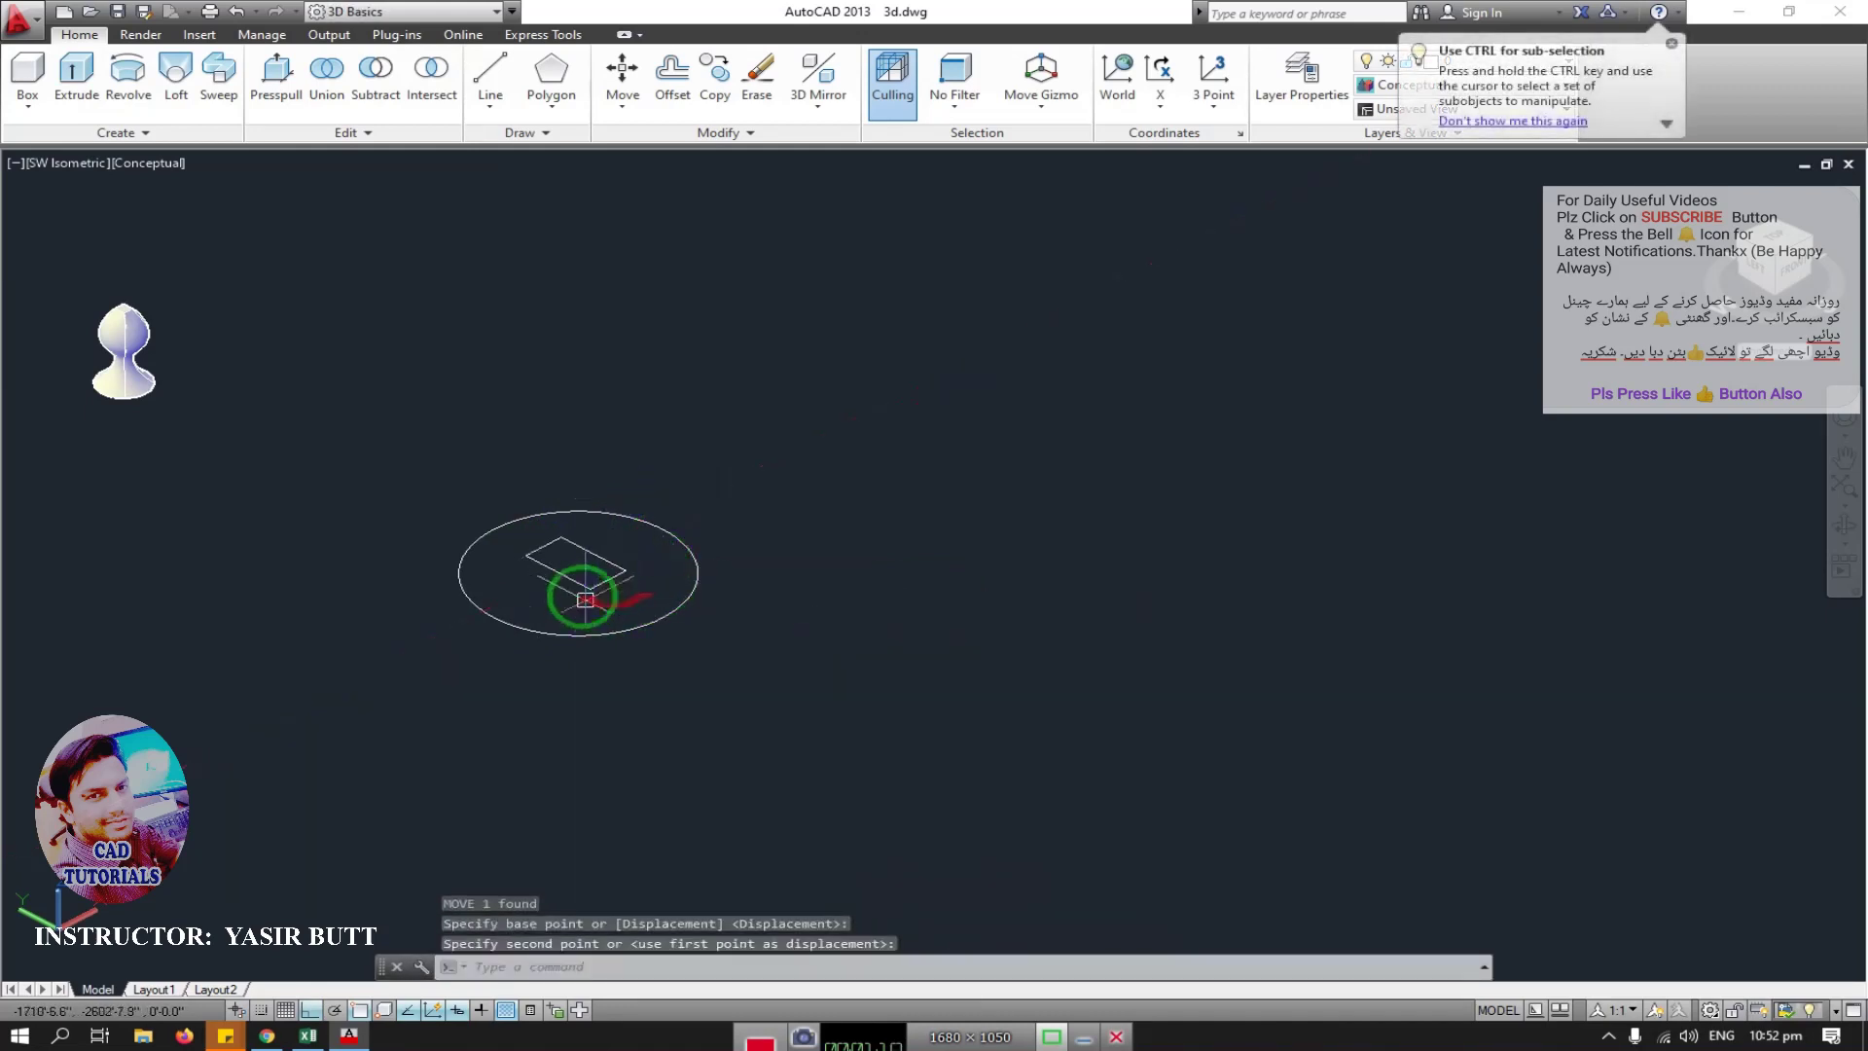
left_click_drag(587, 530, 576, 331)
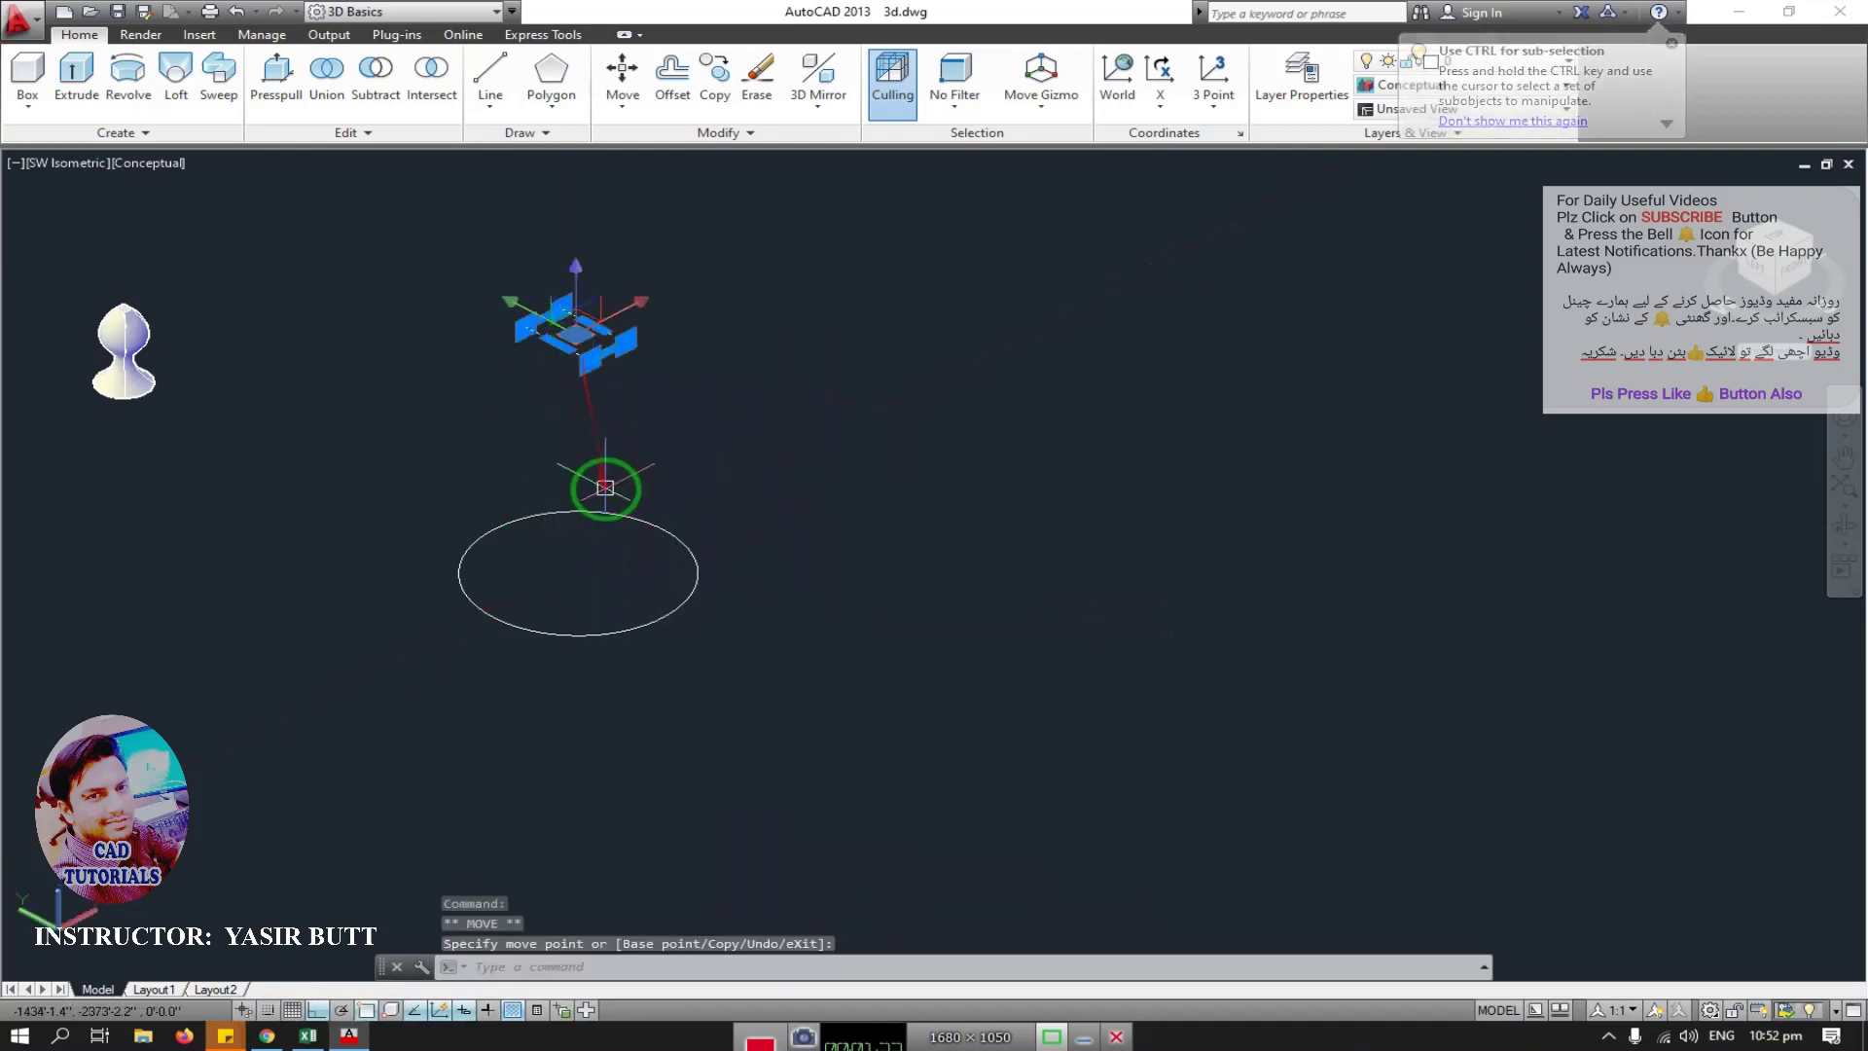
key("Escape")
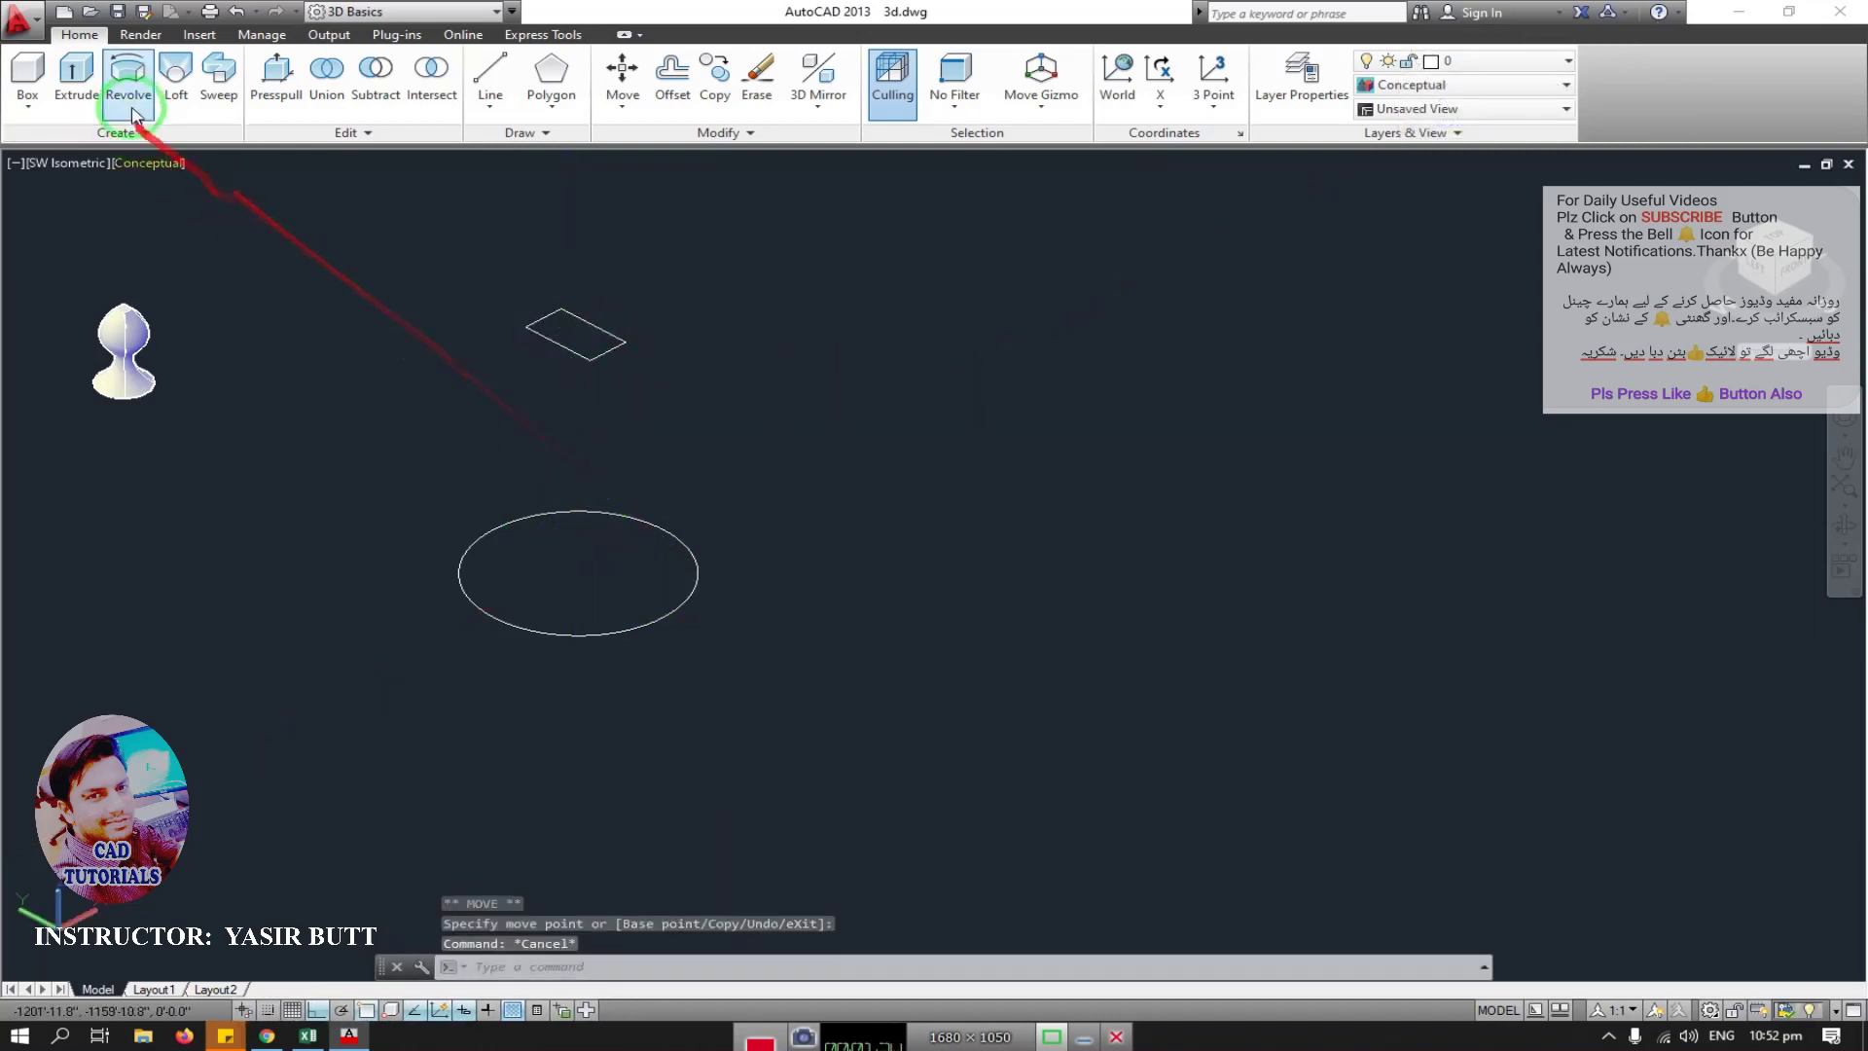
left_click(175, 73)
left_click(521, 532)
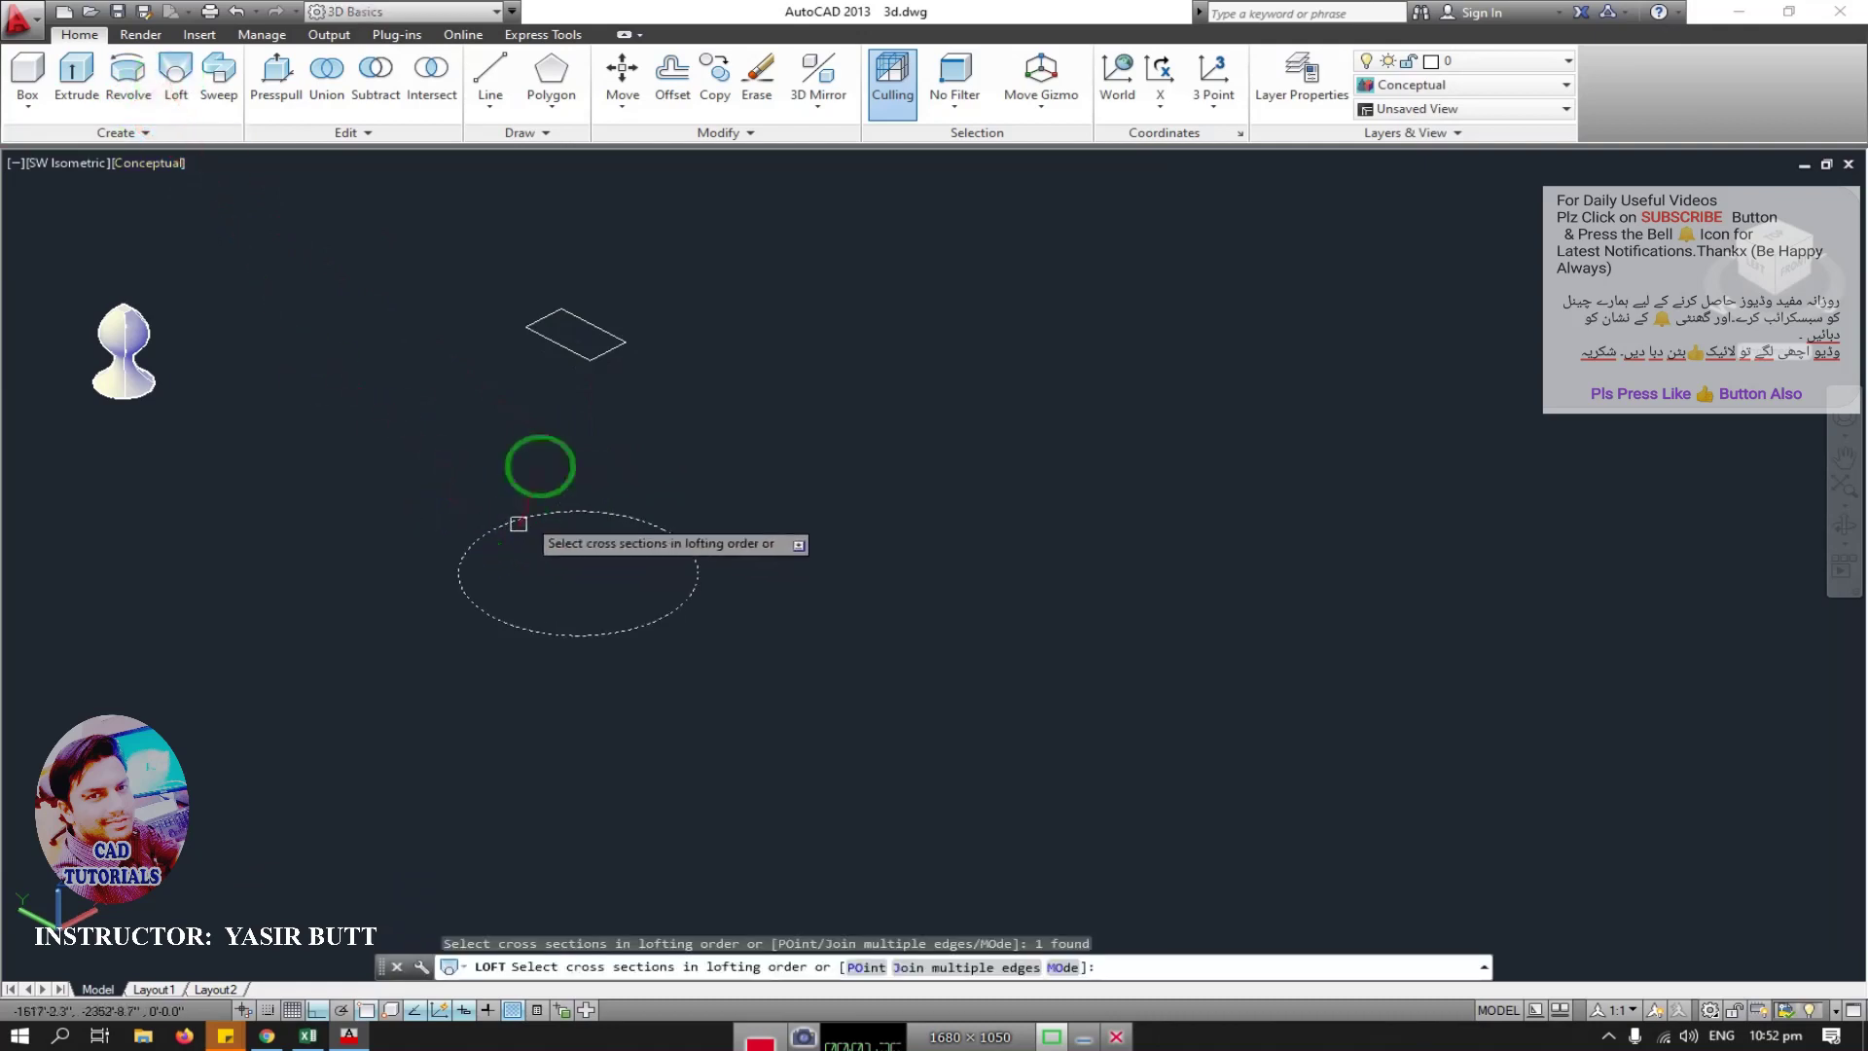
left_click(572, 345)
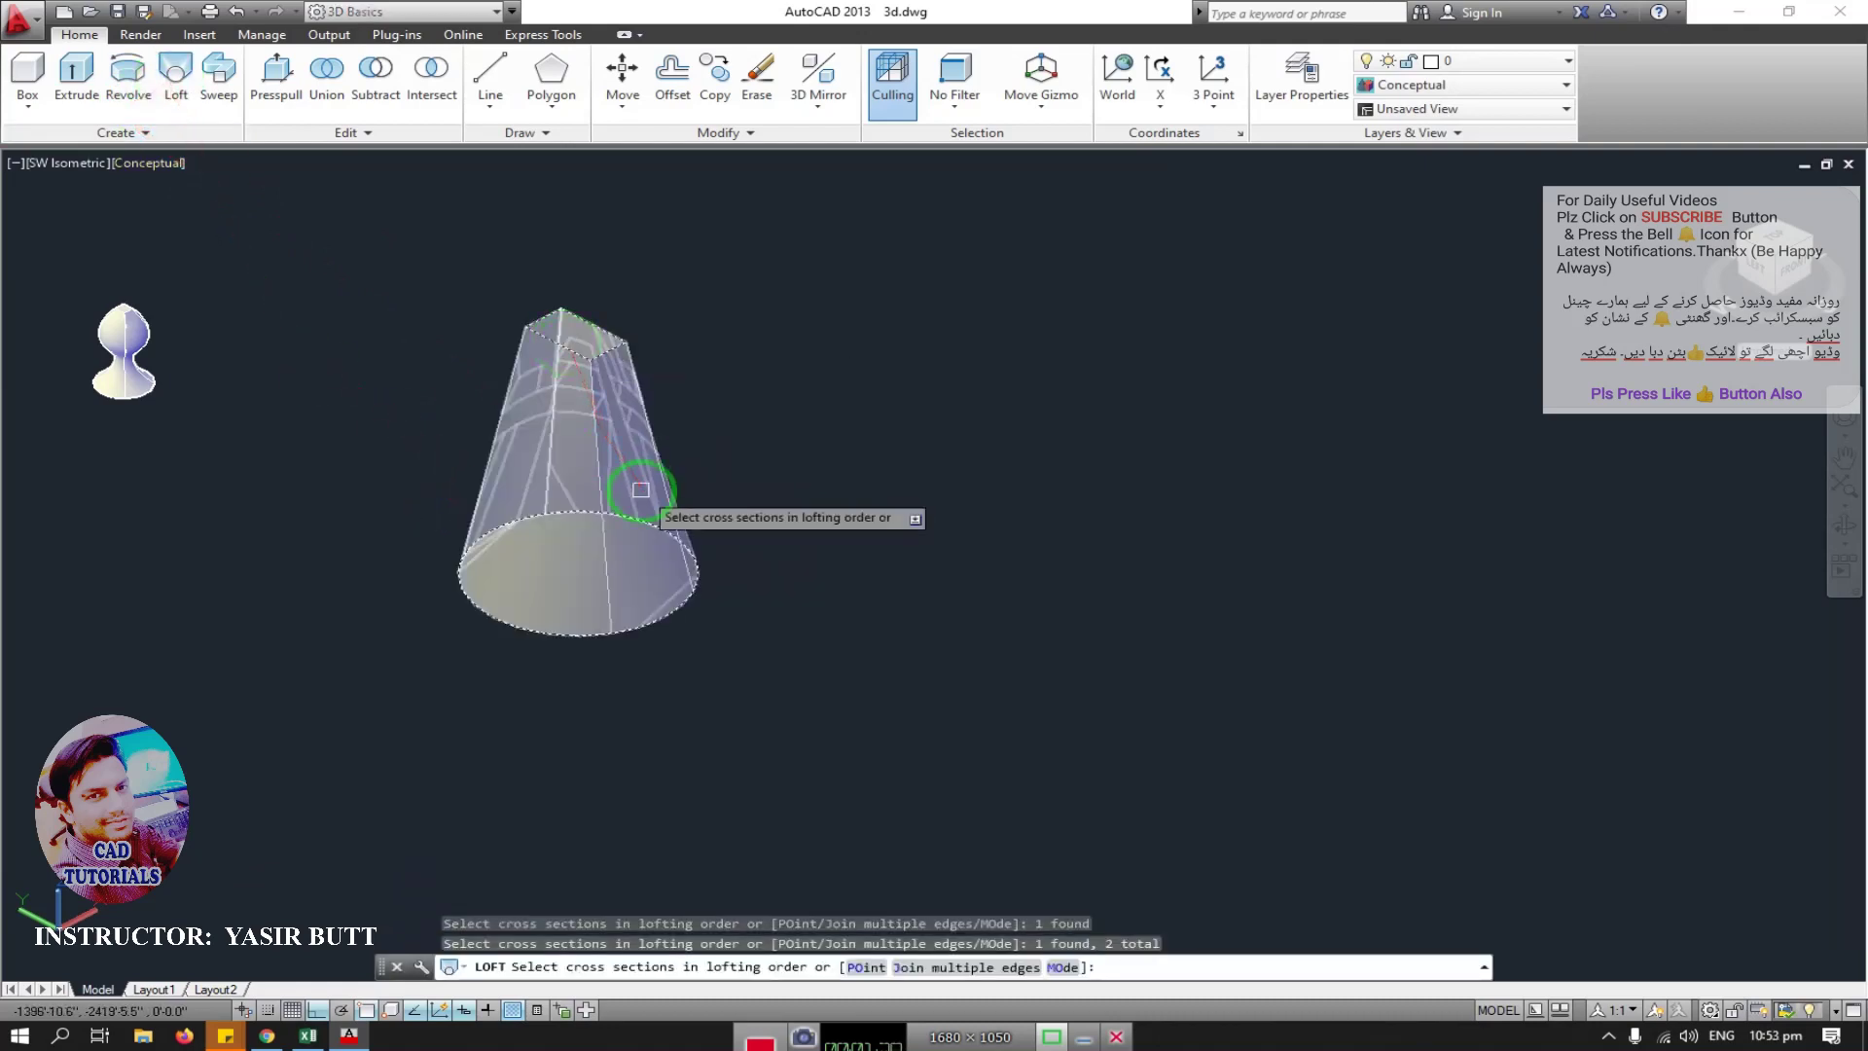
key("Return")
scroll(638, 497, "down", 4)
scroll(633, 507, "down", 1)
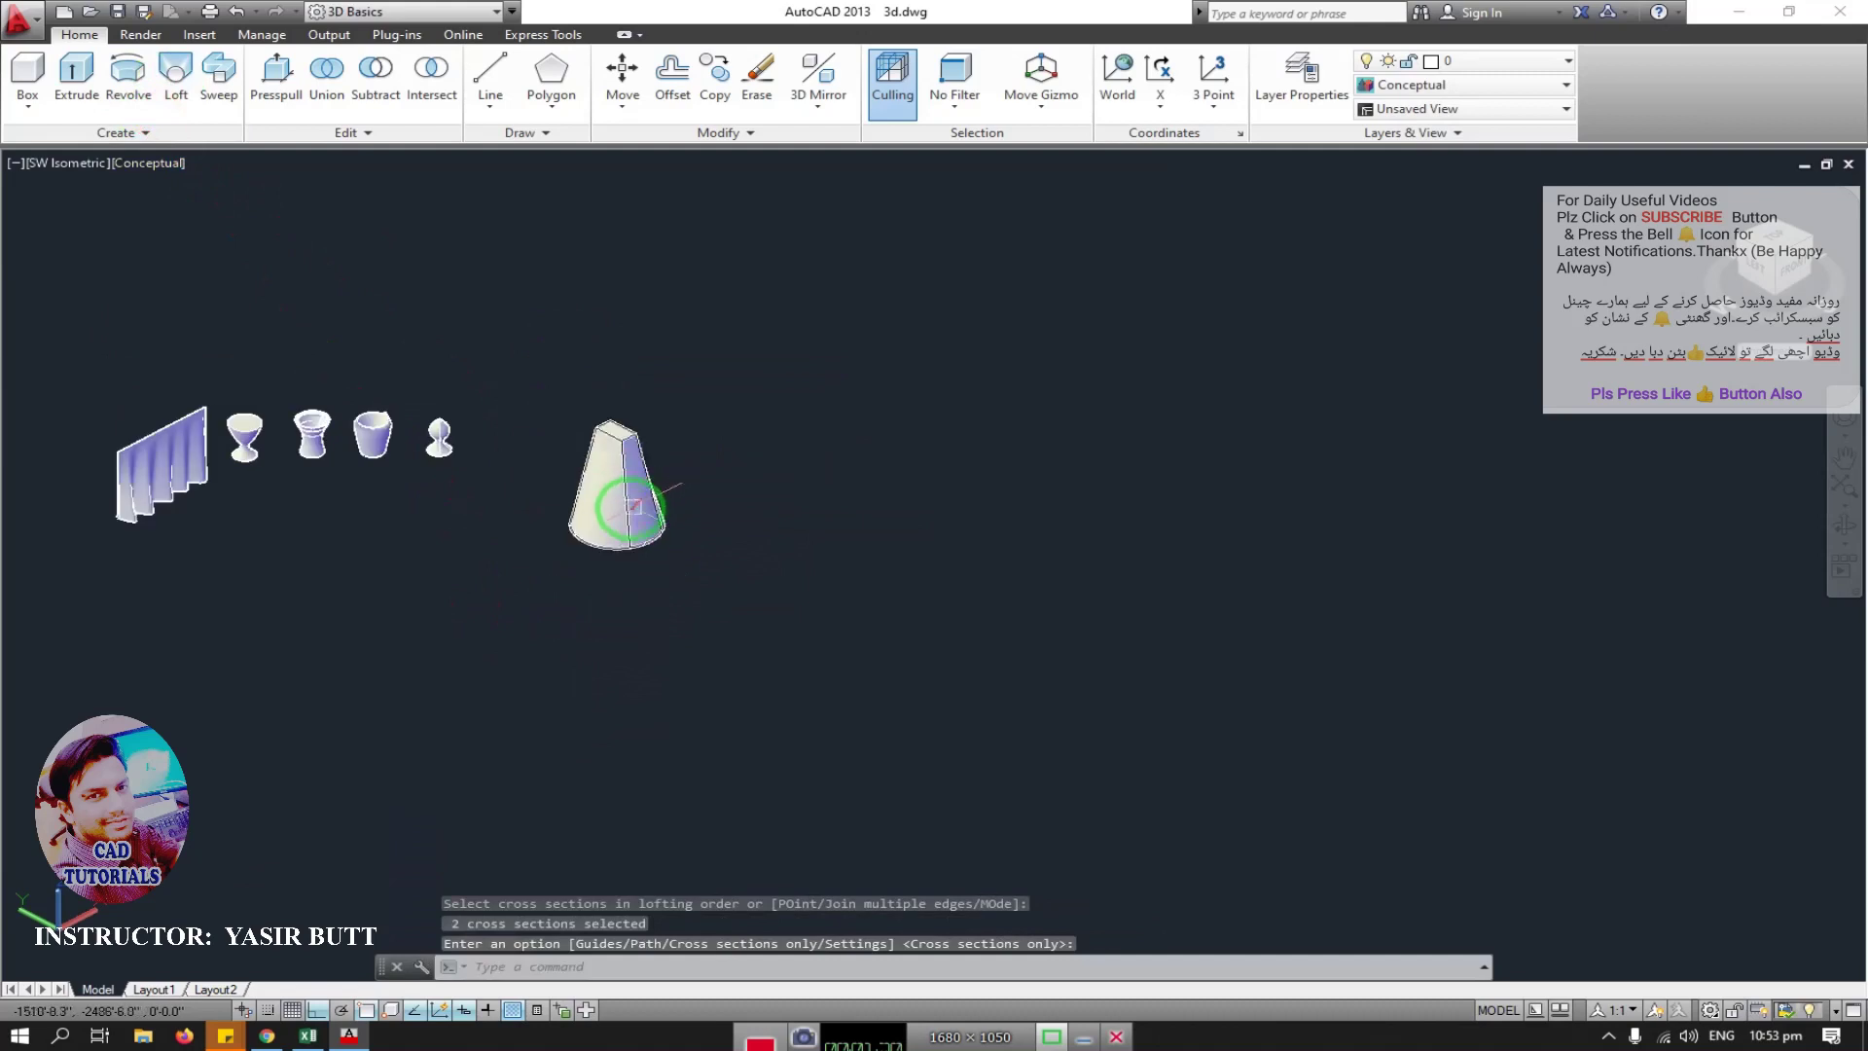
scroll(634, 506, "up", 1)
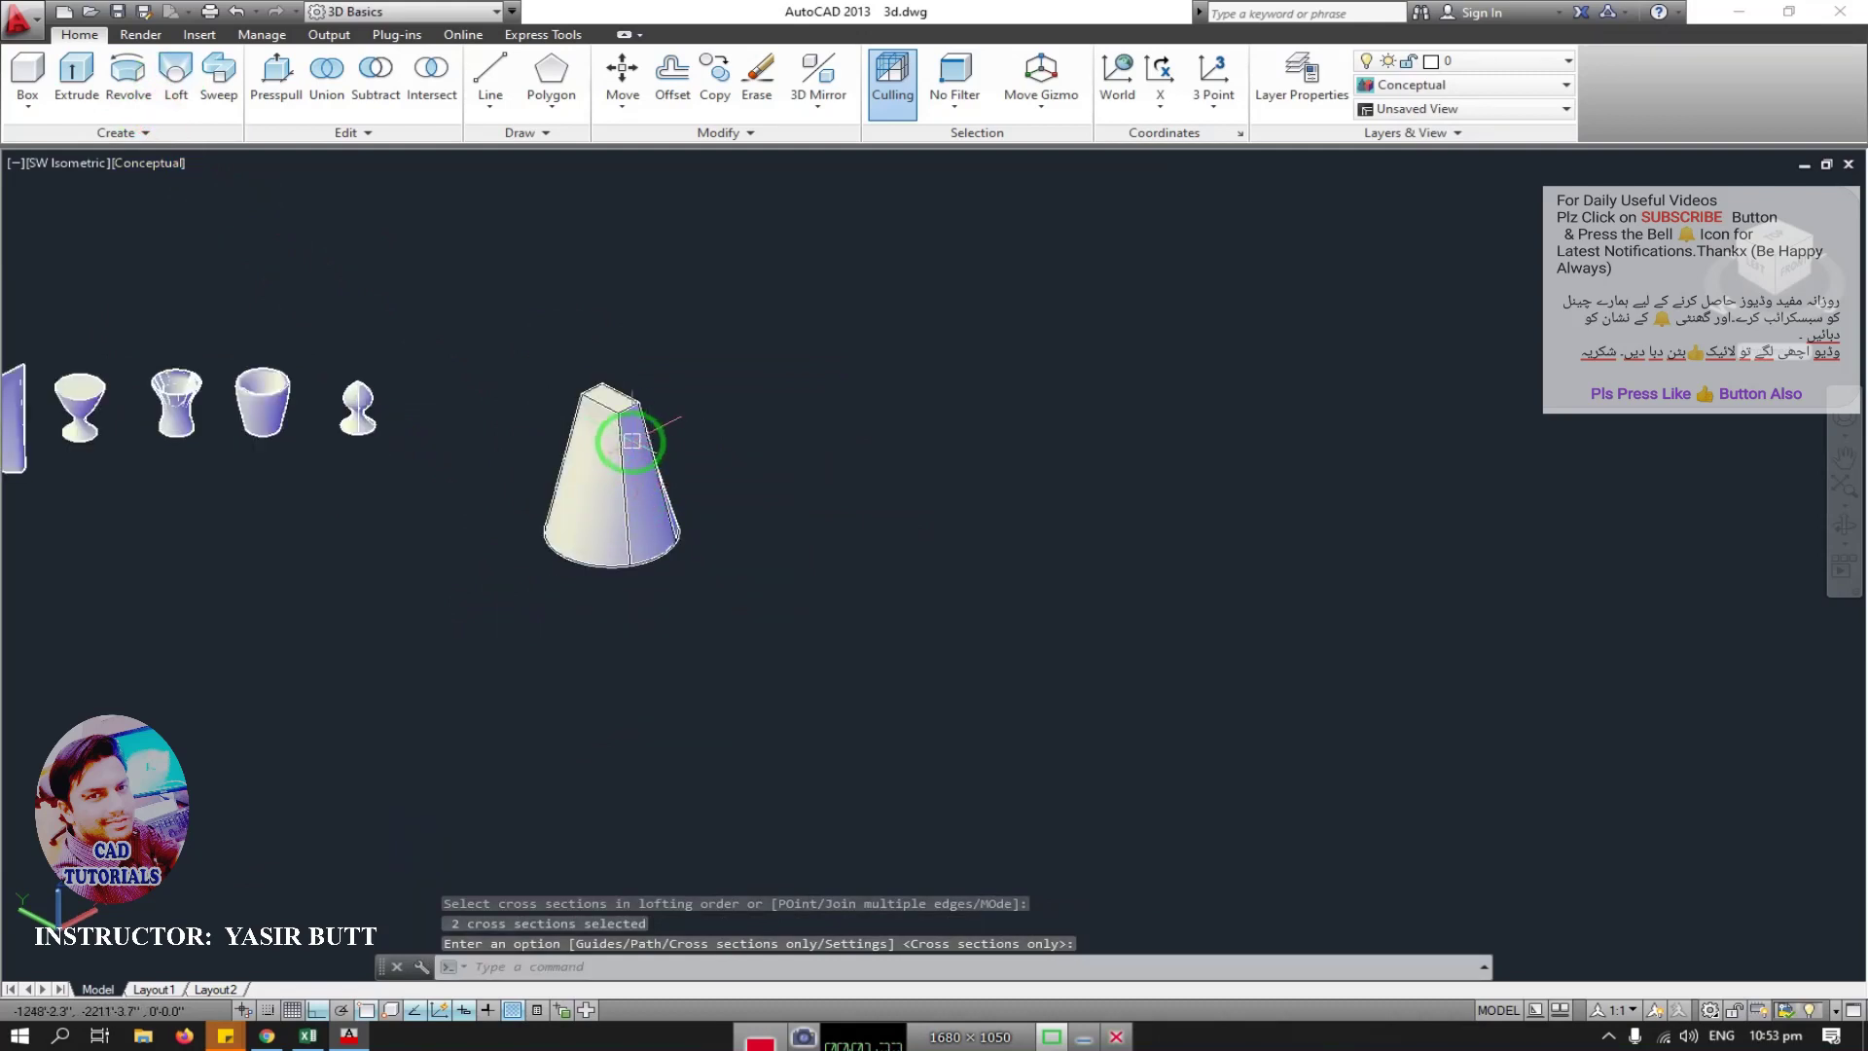
key("Return")
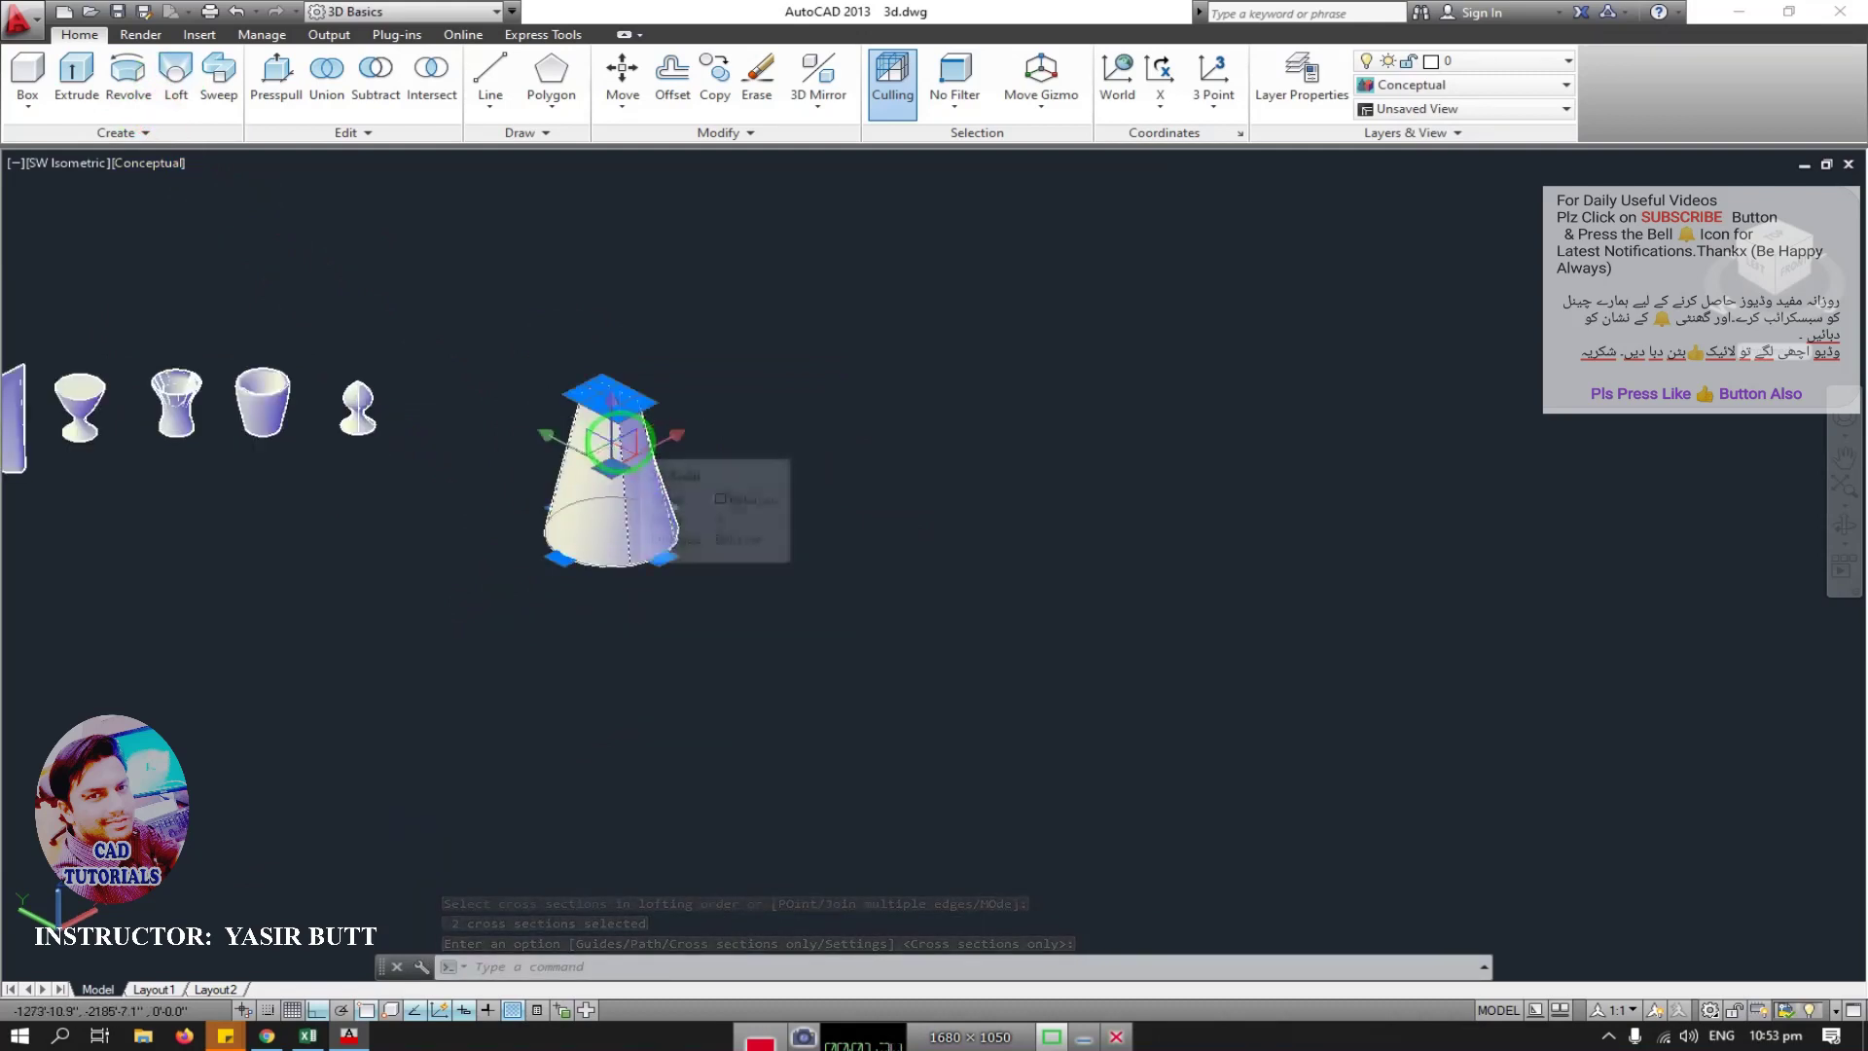
key("Escape")
scroll(629, 425, "up", 3)
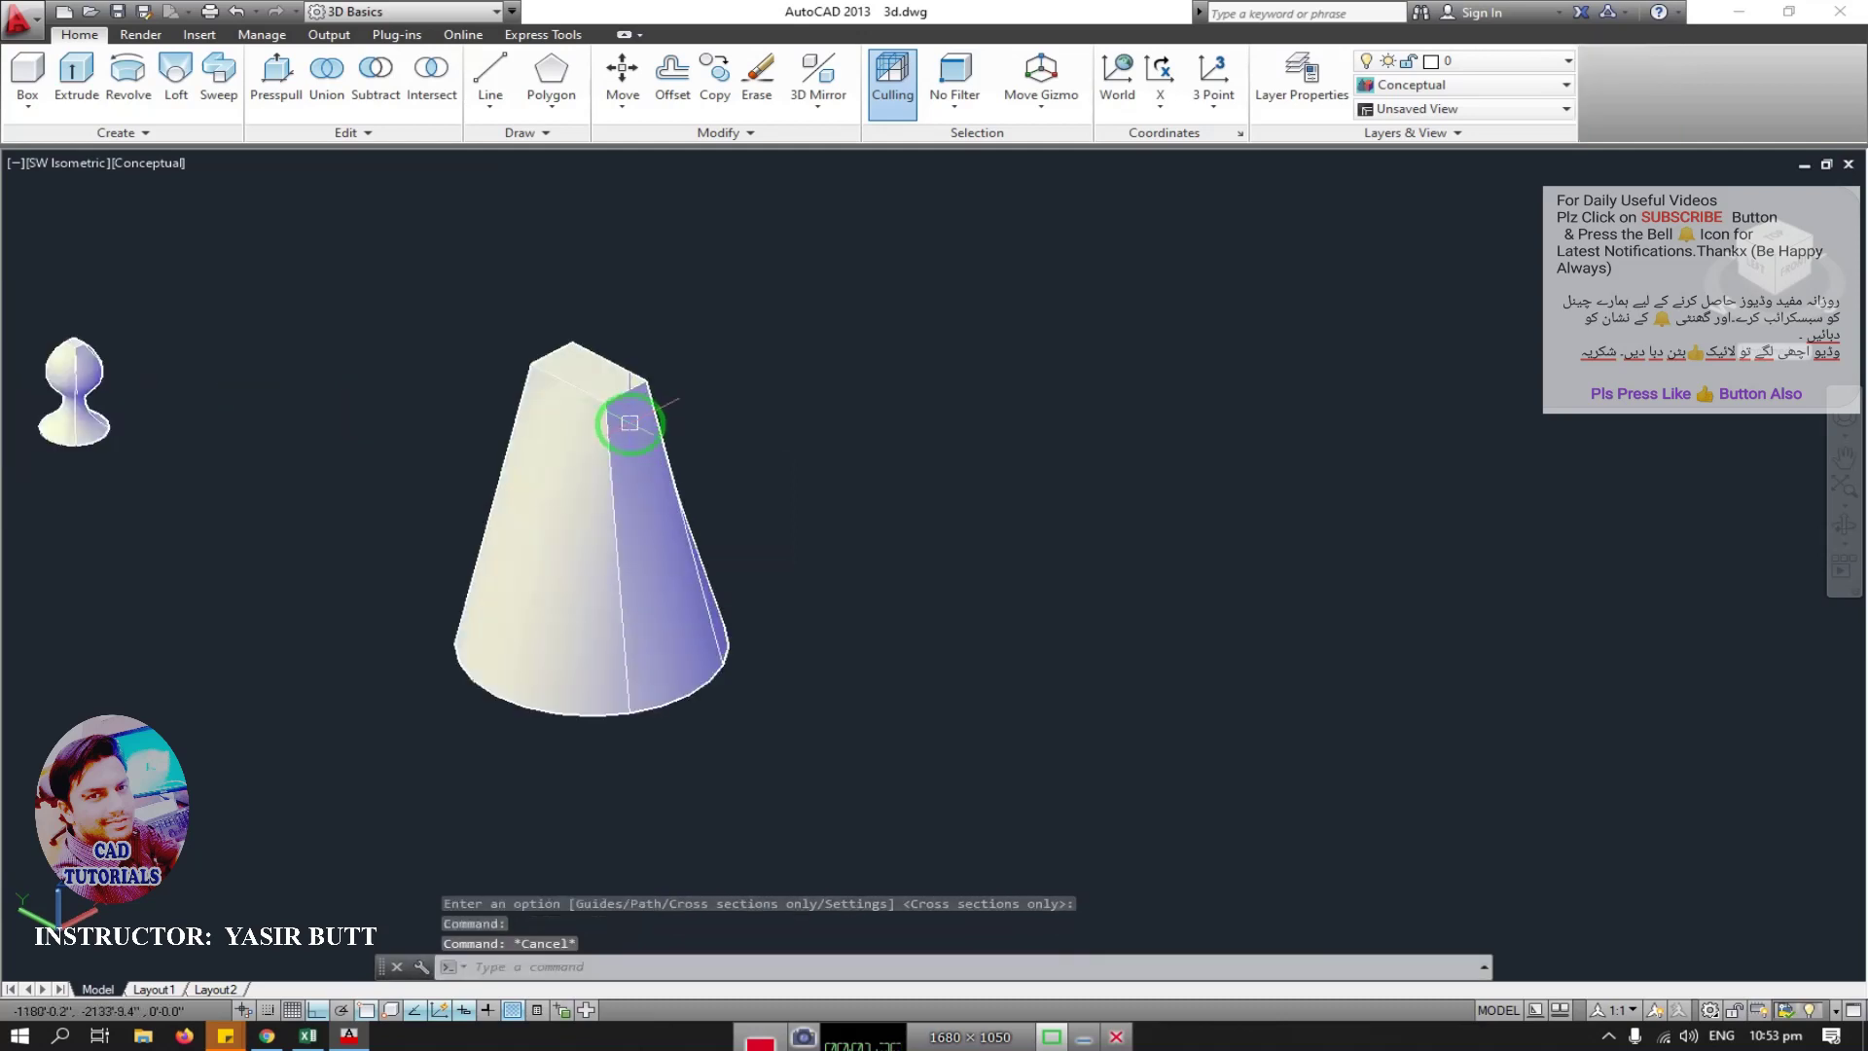
scroll(599, 389, "up", 1)
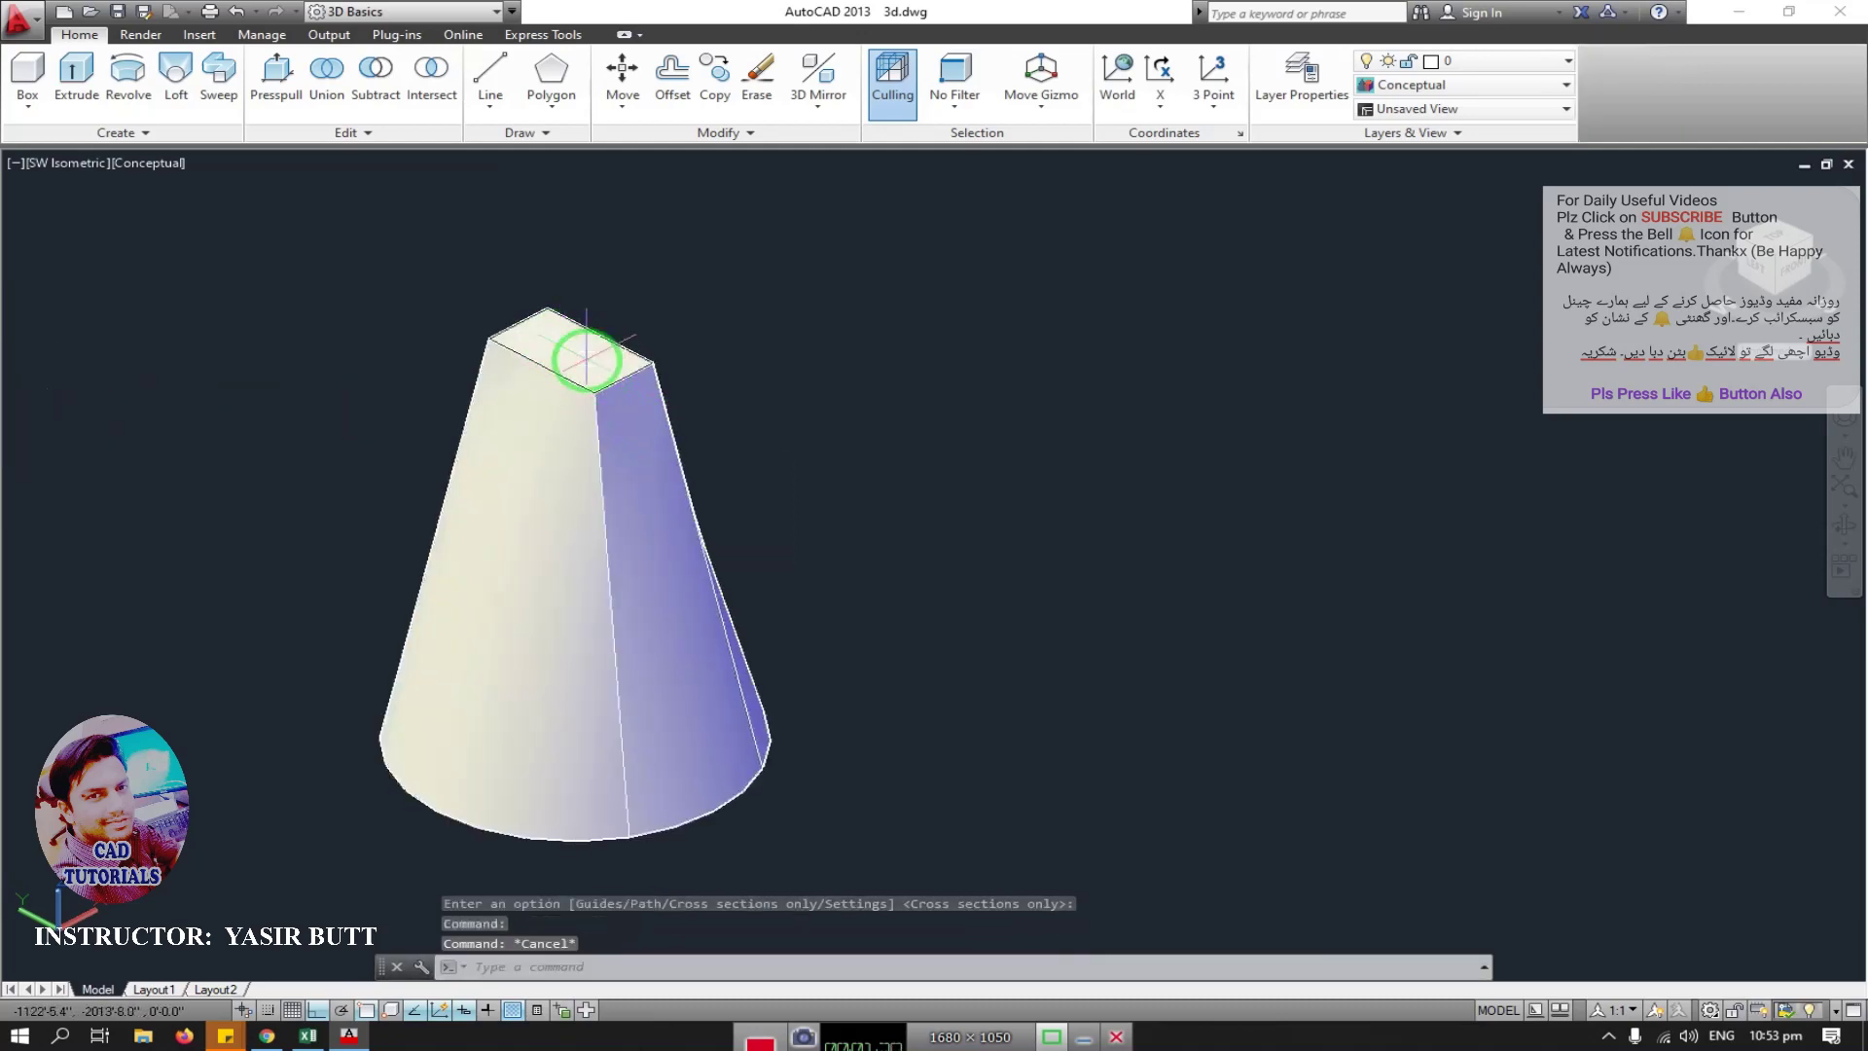
key("ctrl+z")
key("ctrl+z")
Loft the circle to the raised rectangle in Surface mode, forming an open tapered shell.
middle_click_drag(593, 488, 598, 493)
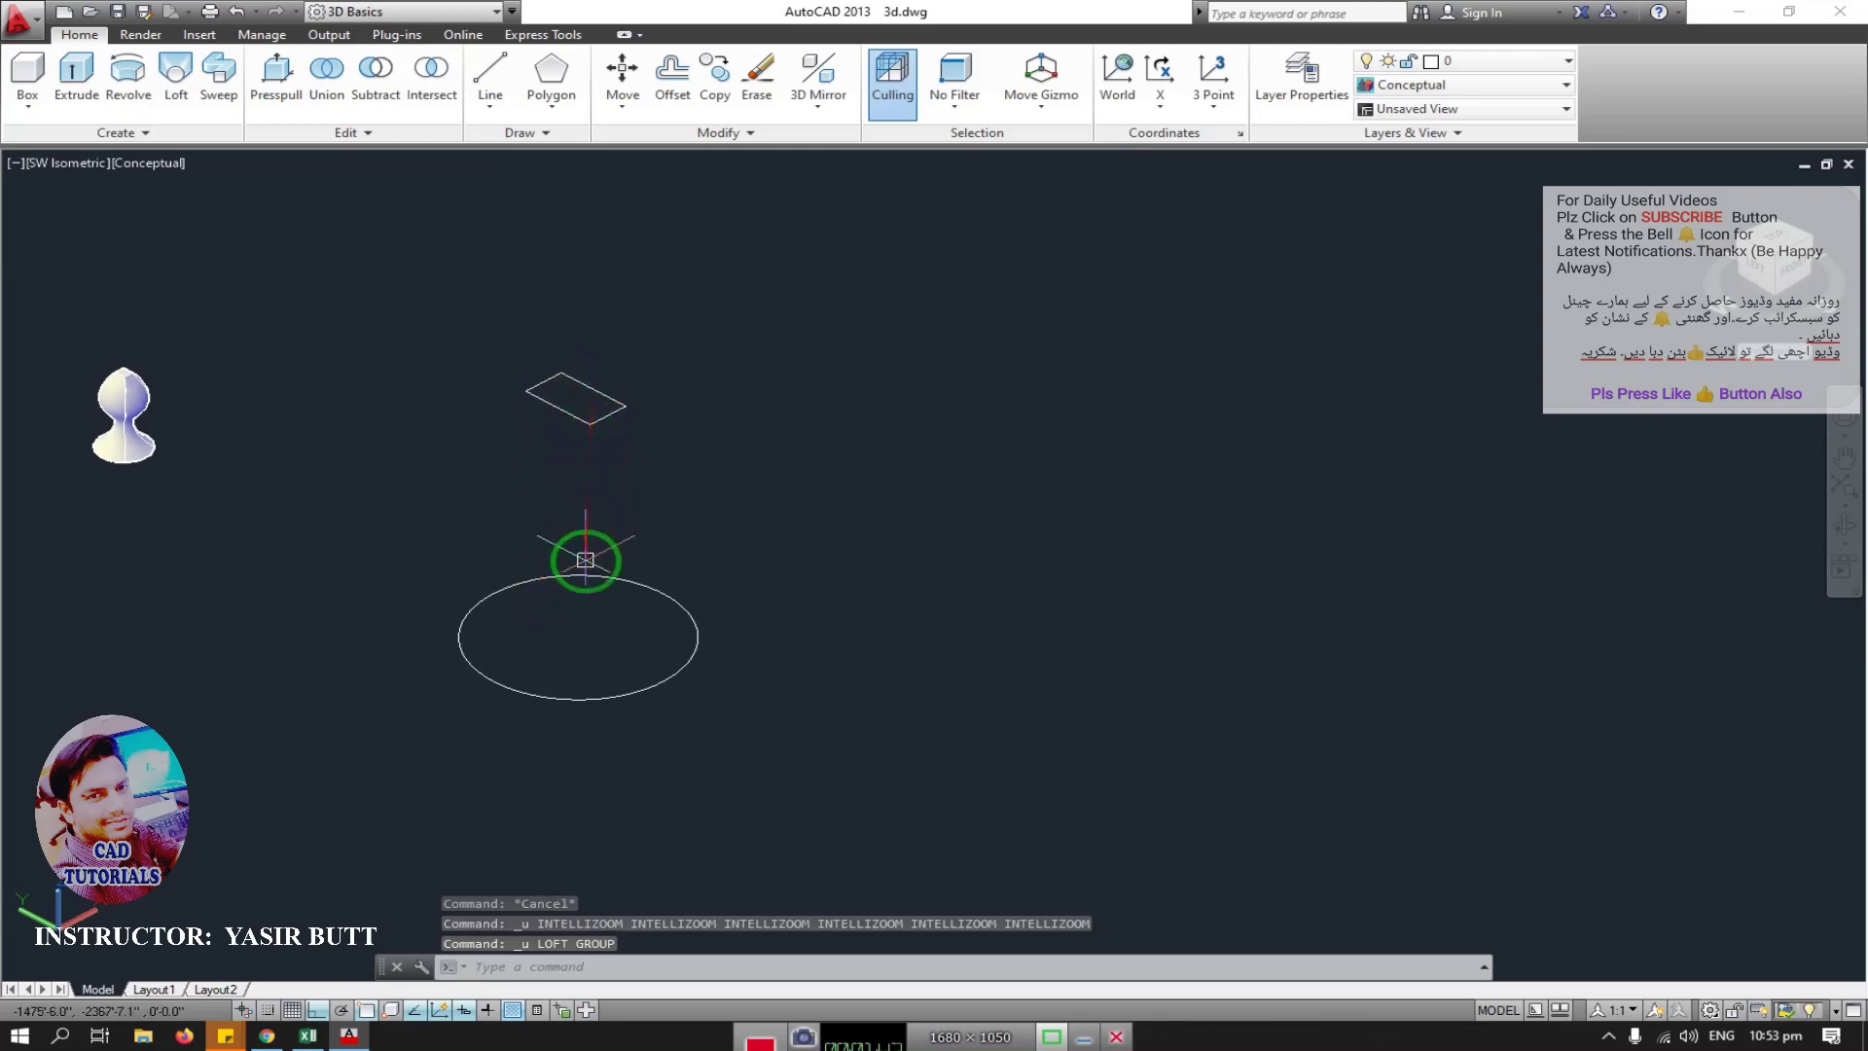
left_click(176, 88)
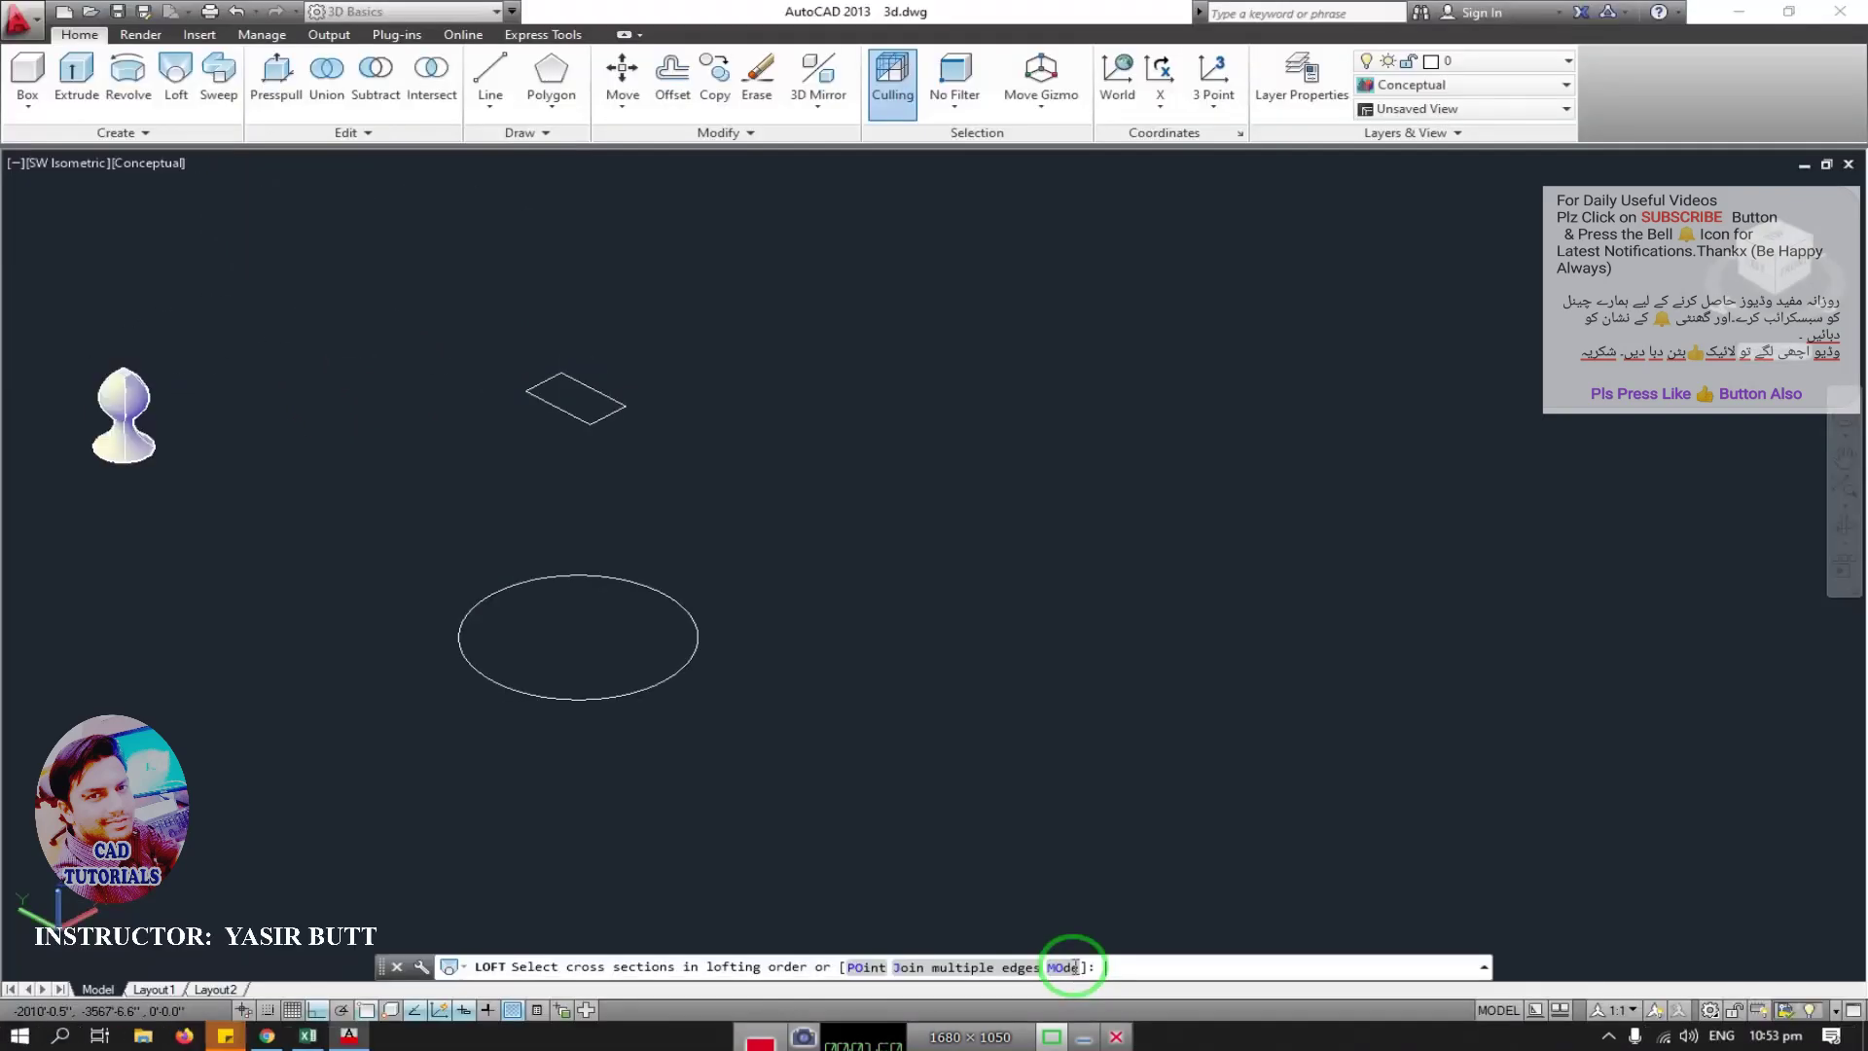
left_click(1071, 966)
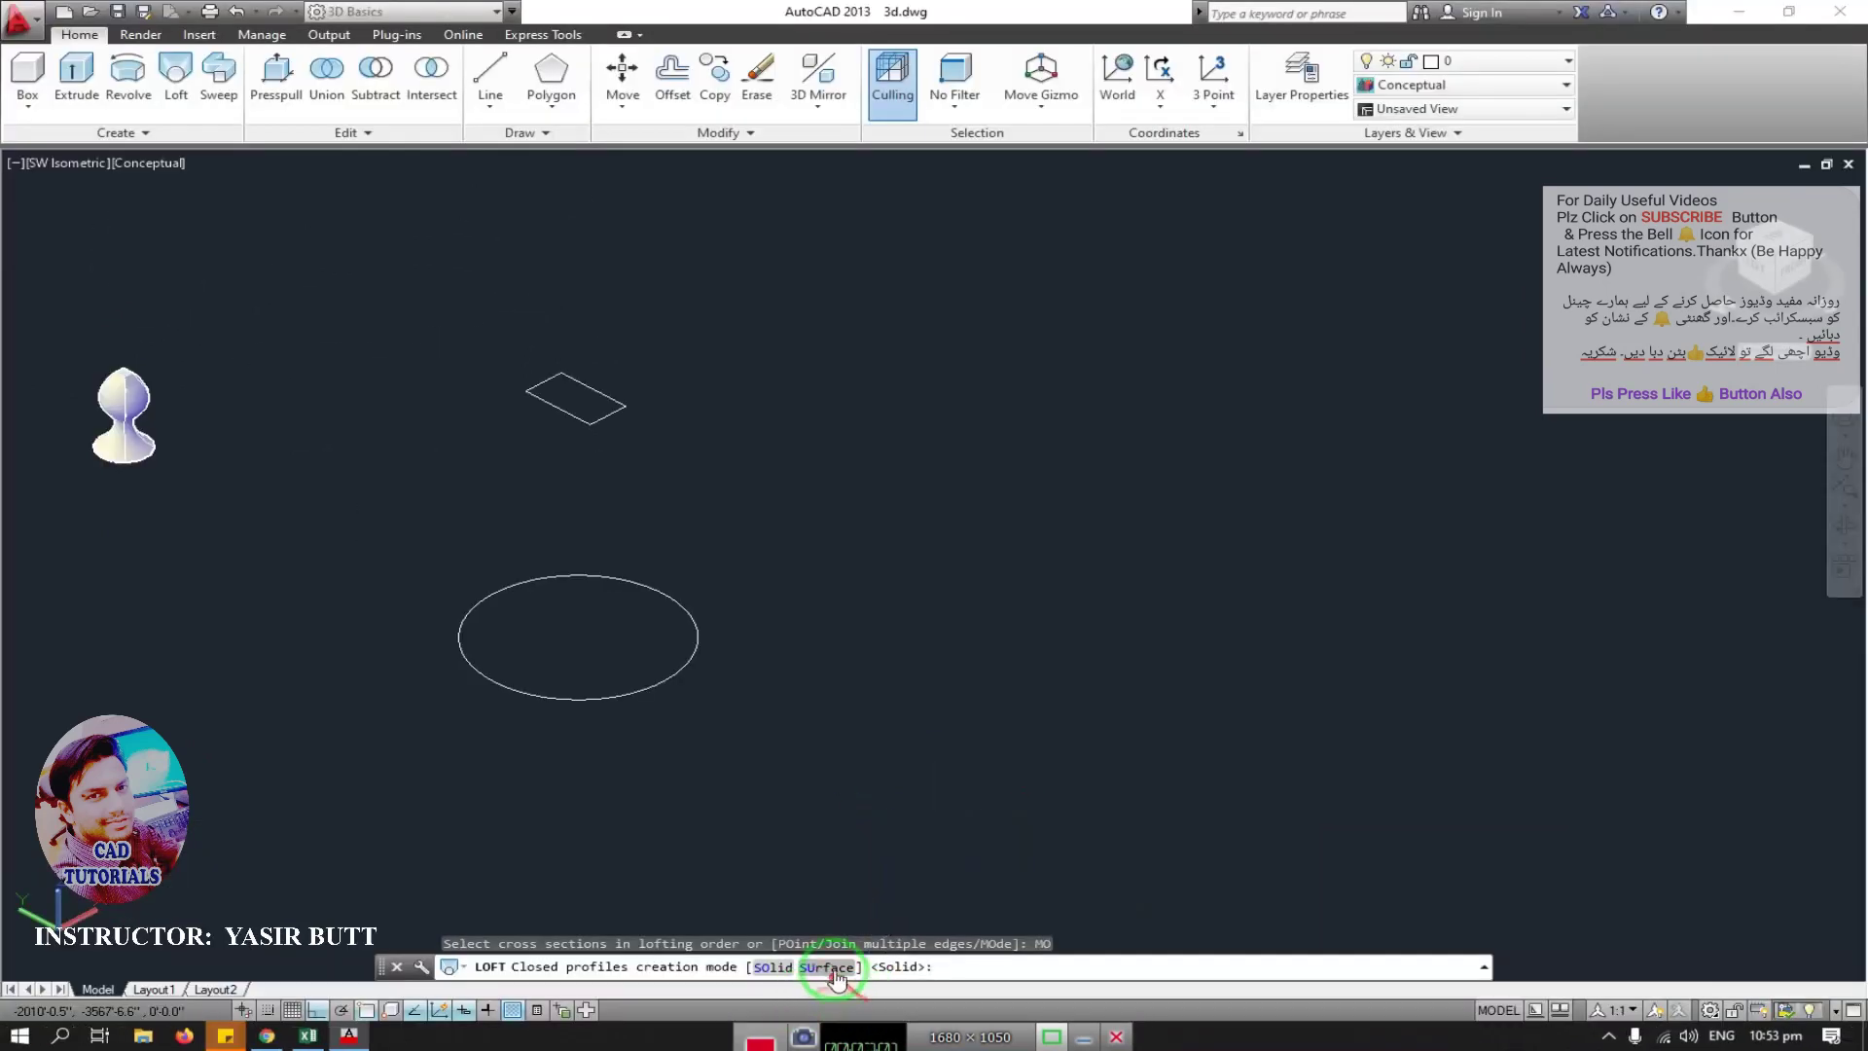
left_click(822, 968)
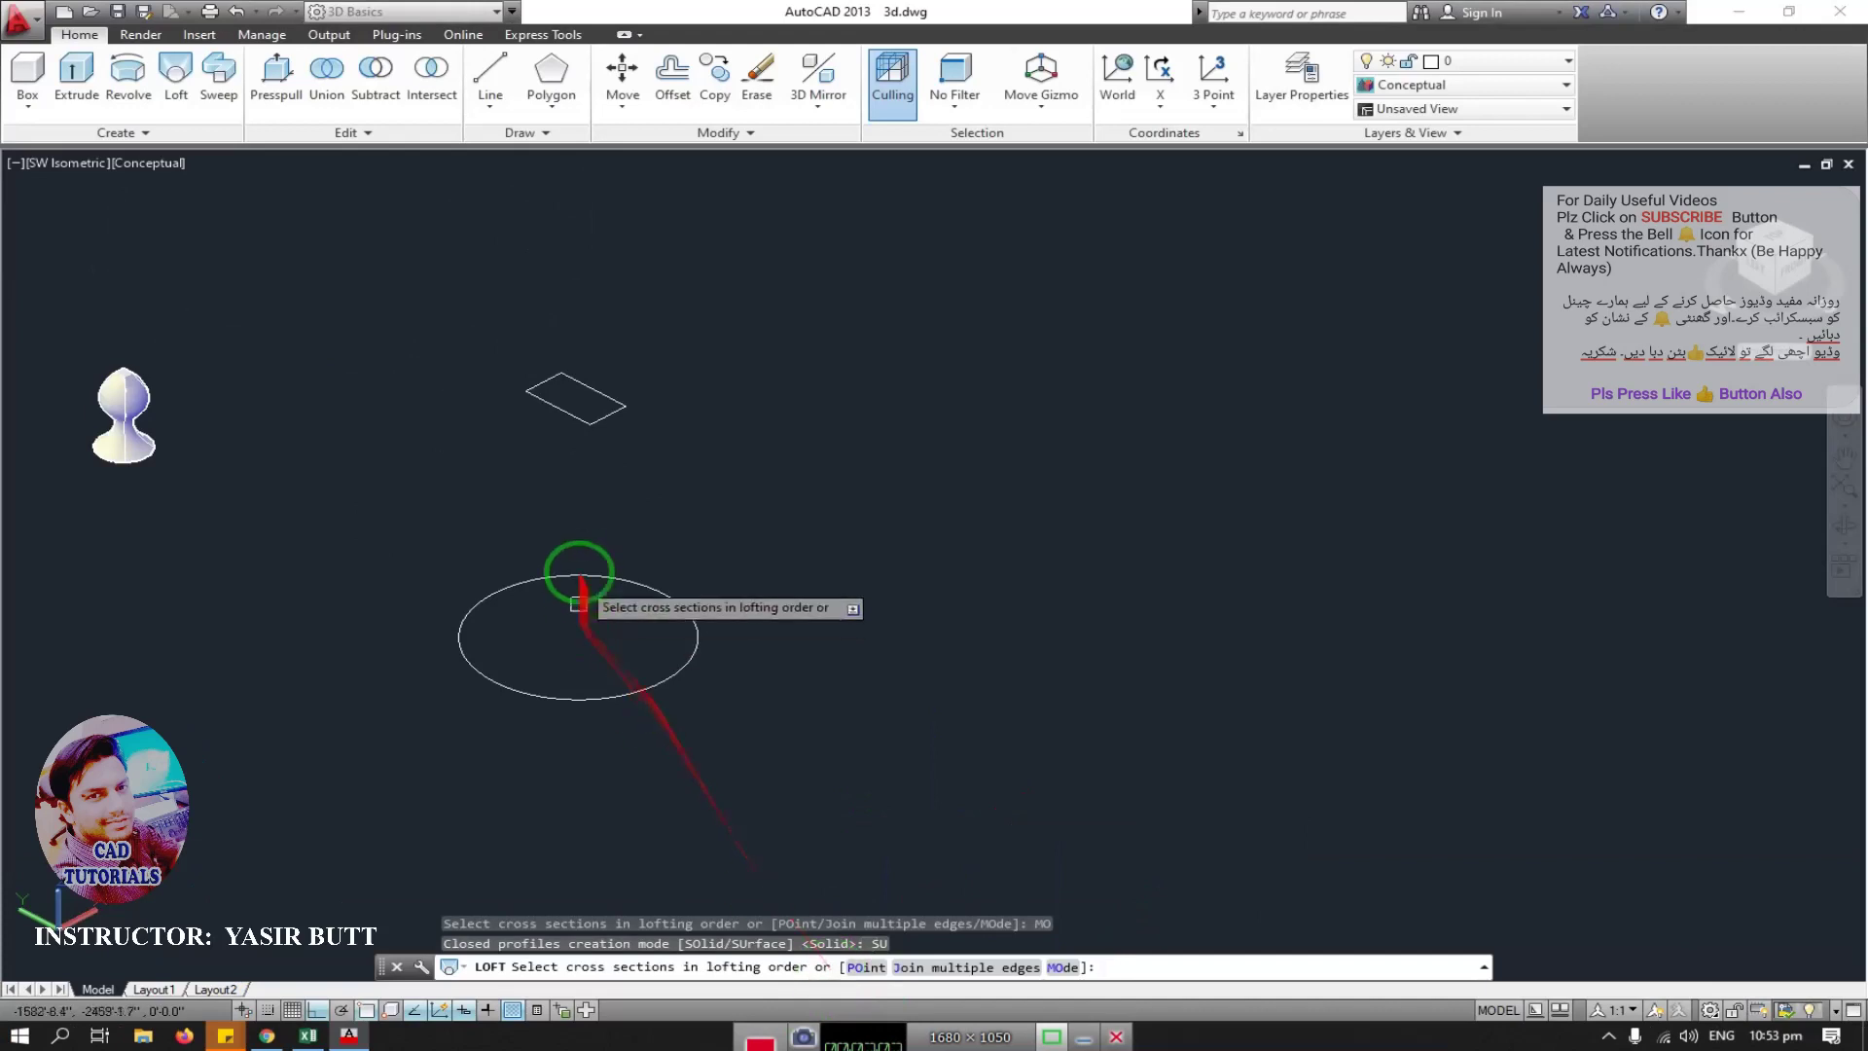
left_click(576, 575)
left_click(569, 411)
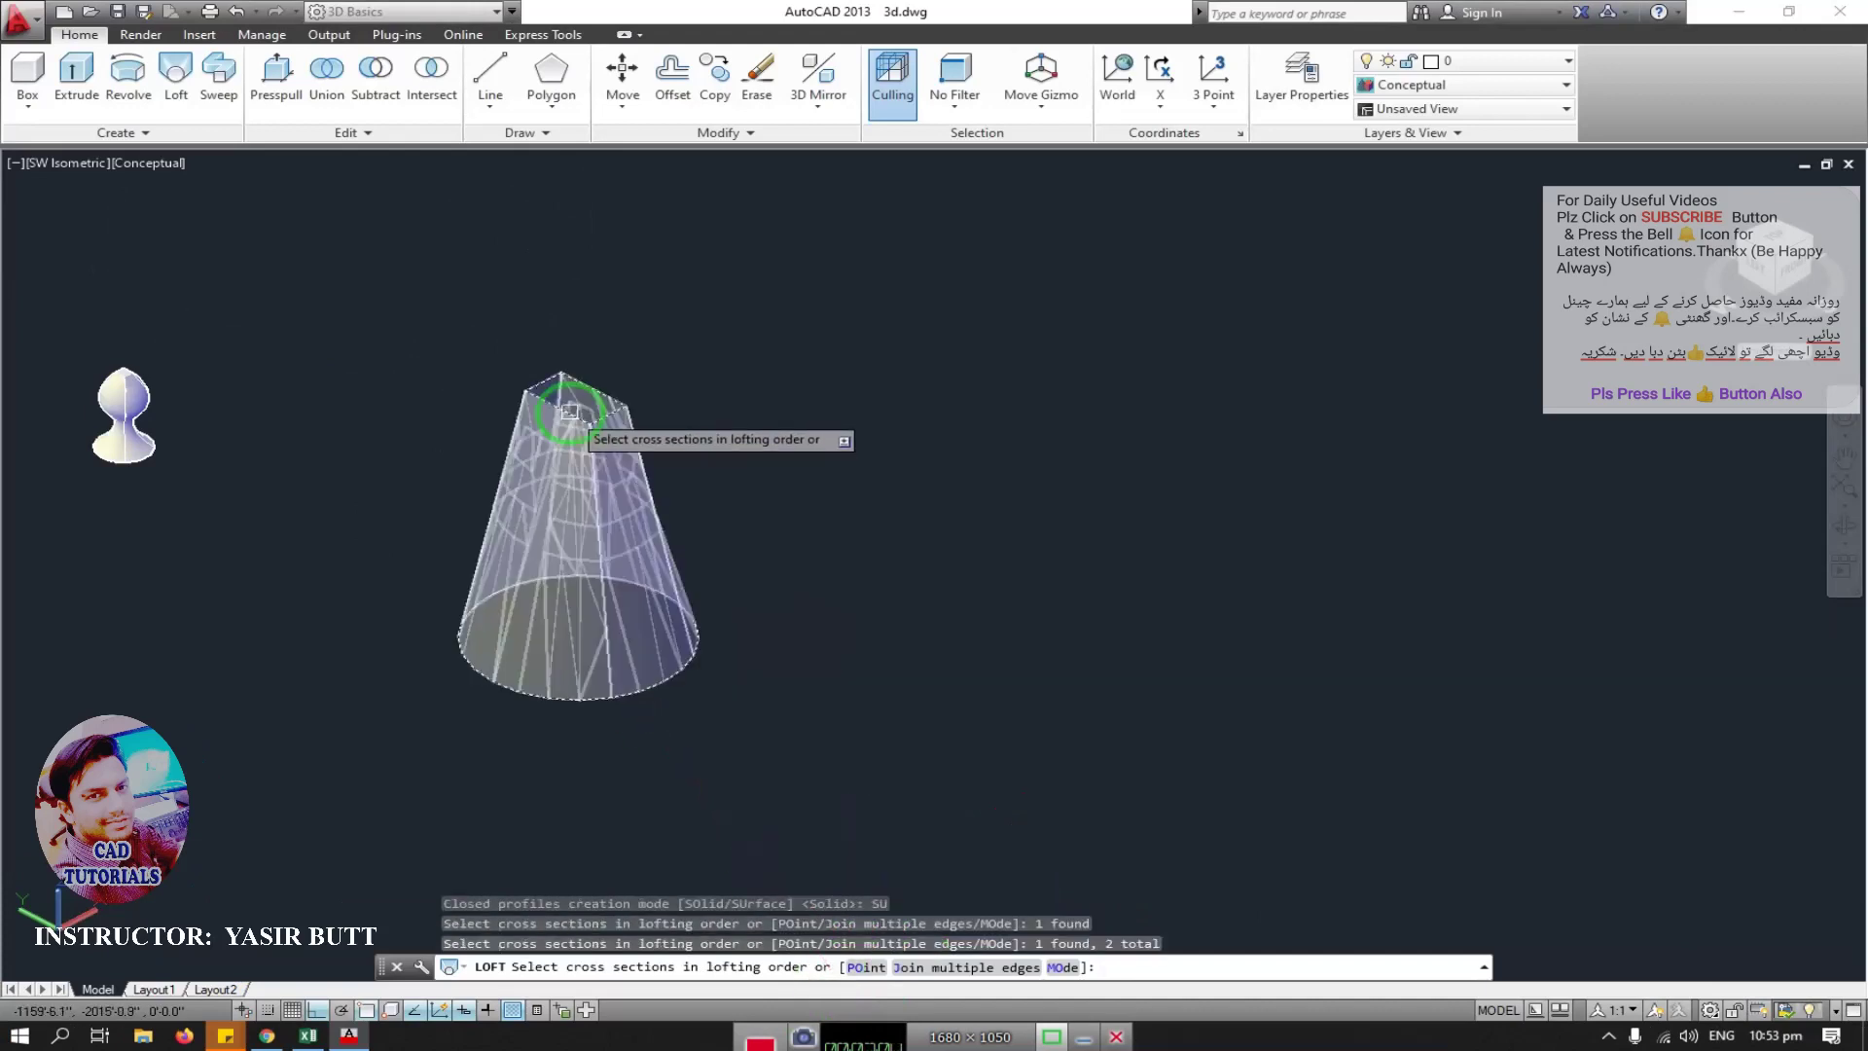
key("Return")
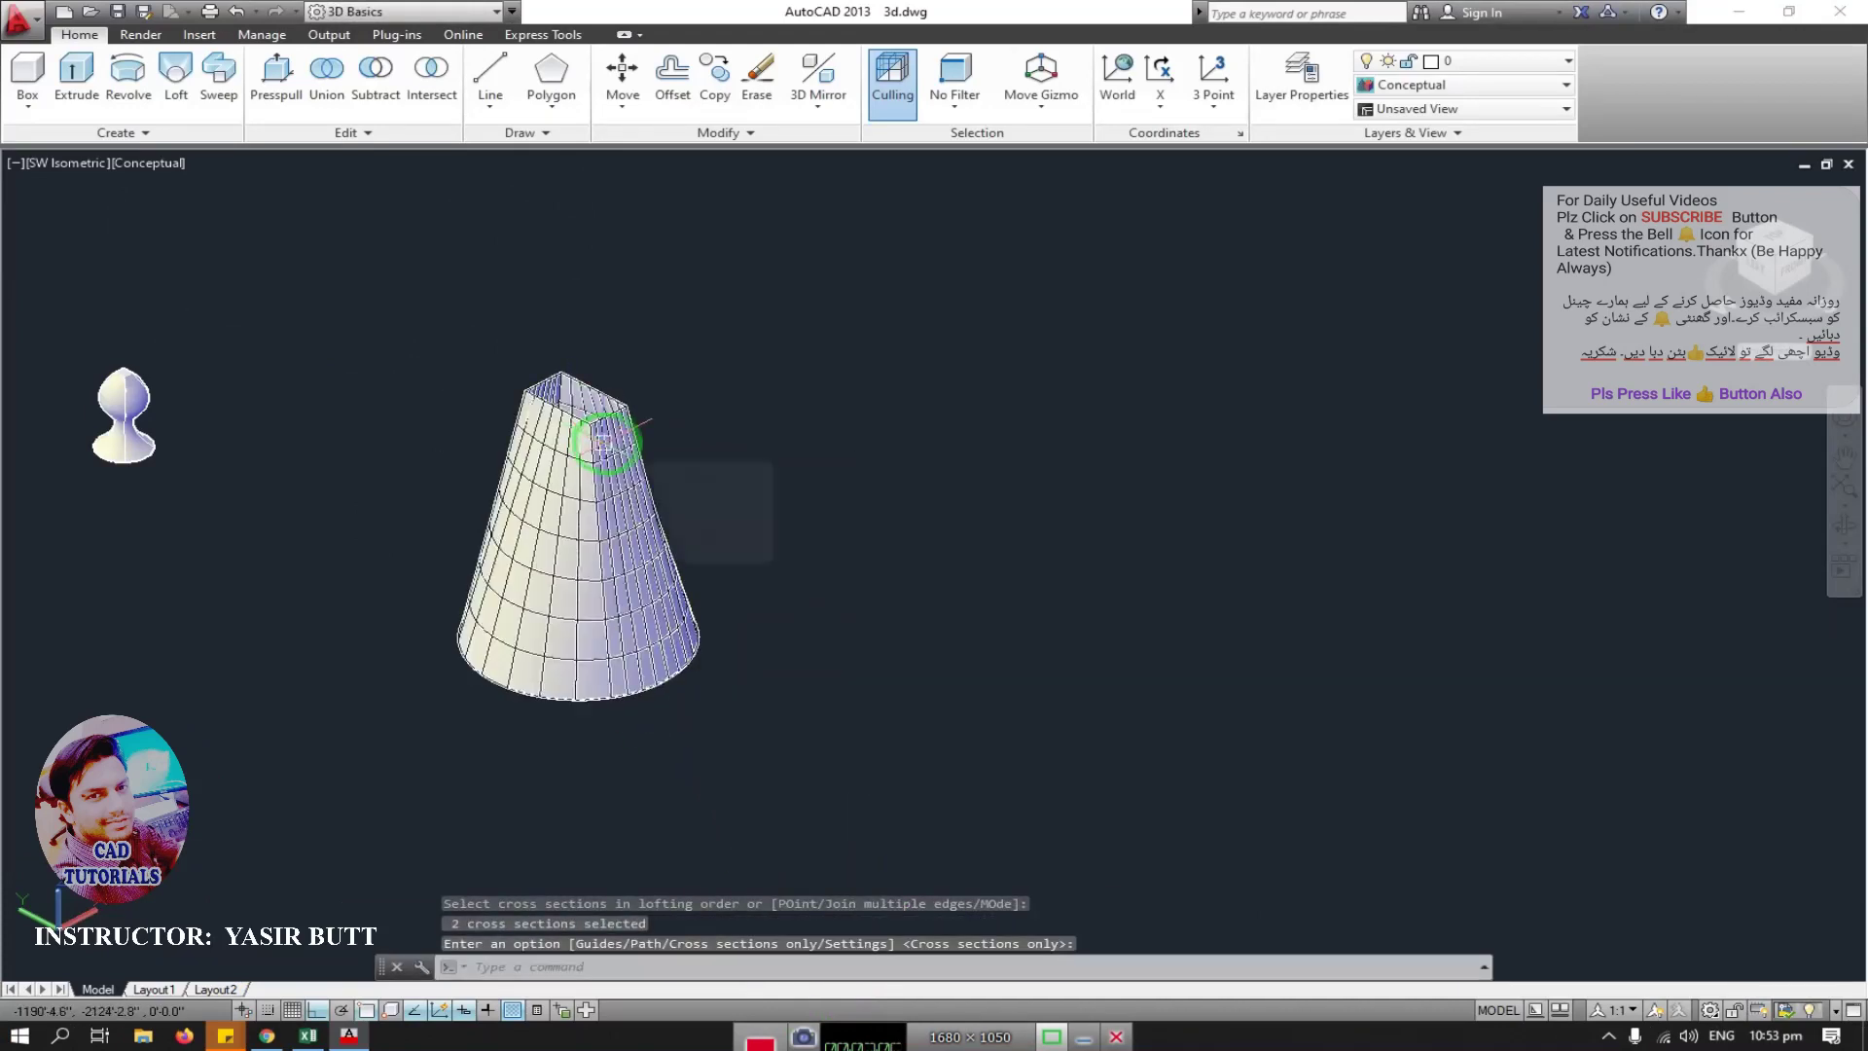
middle_click_drag(611, 436, 683, 483, "shift")
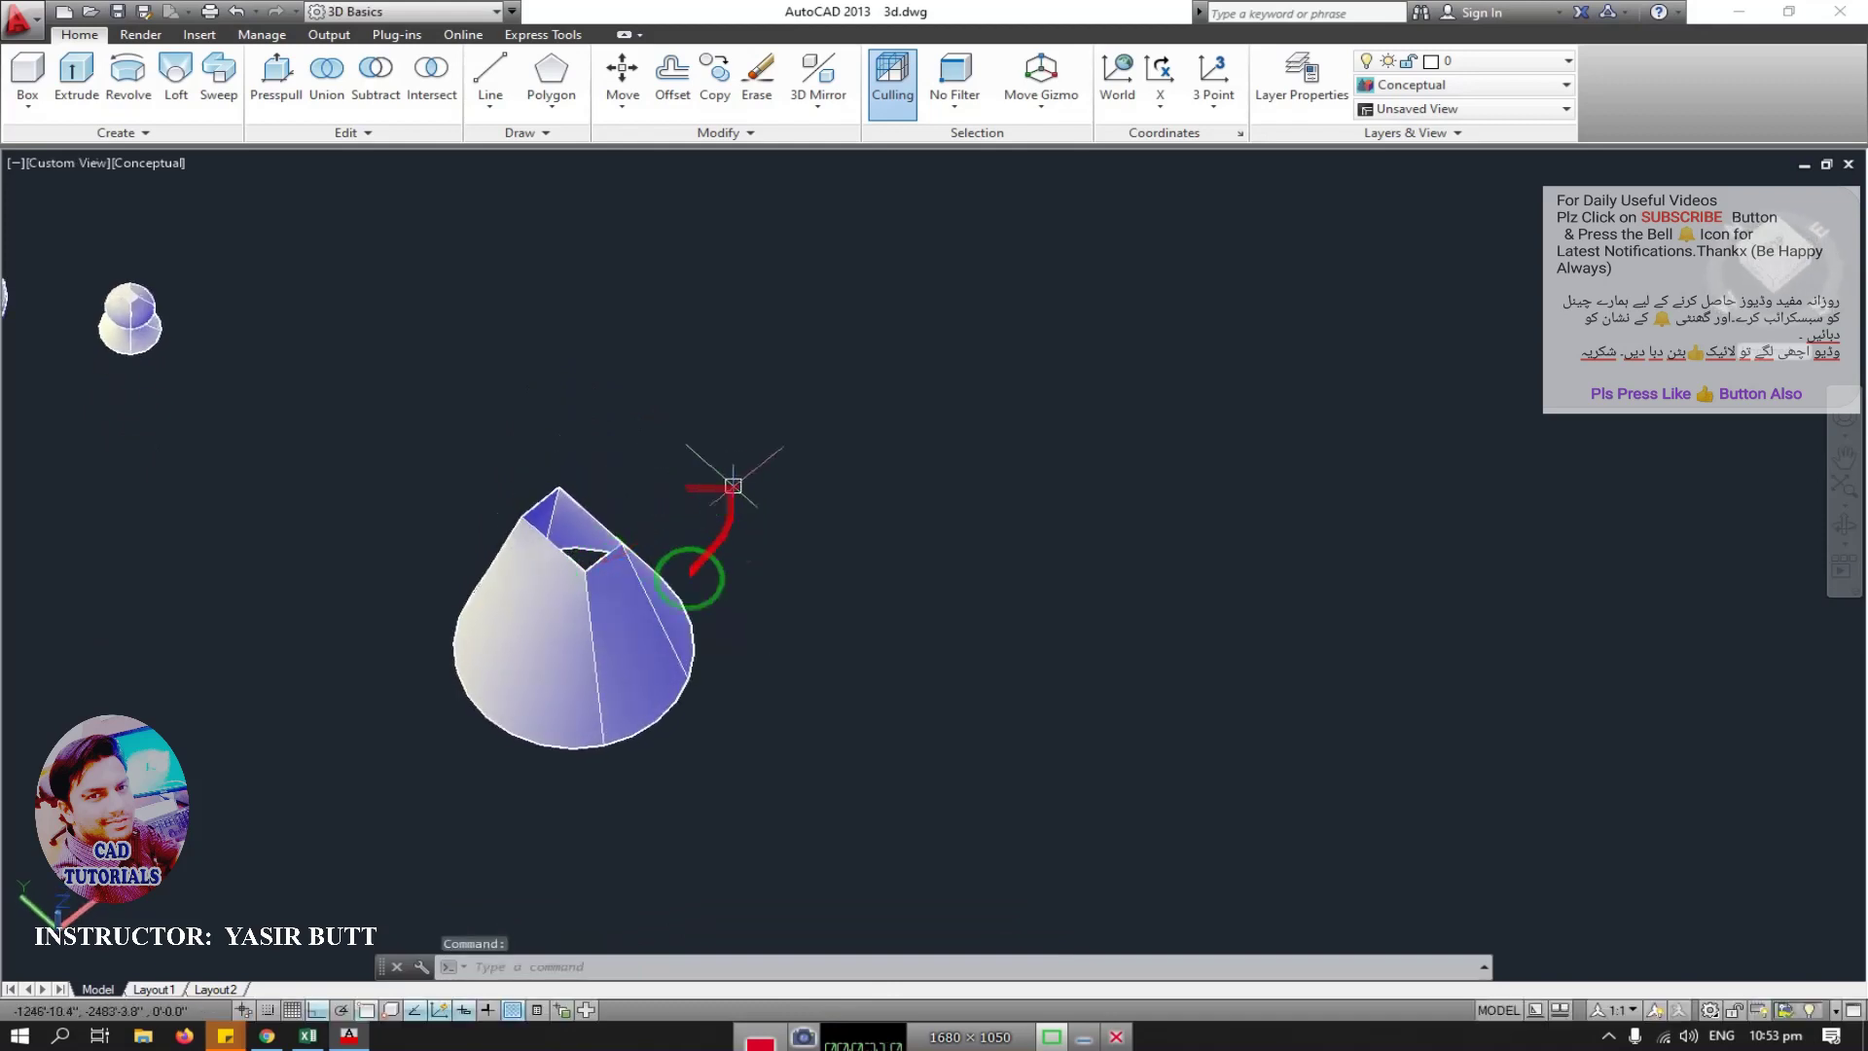
middle_click_drag(733, 484, 681, 434, "shift")
scroll(680, 434, "down", 3)
Move the lofted cone shell beside the cups and curtain, dropping surface associativity.
left_click(655, 416)
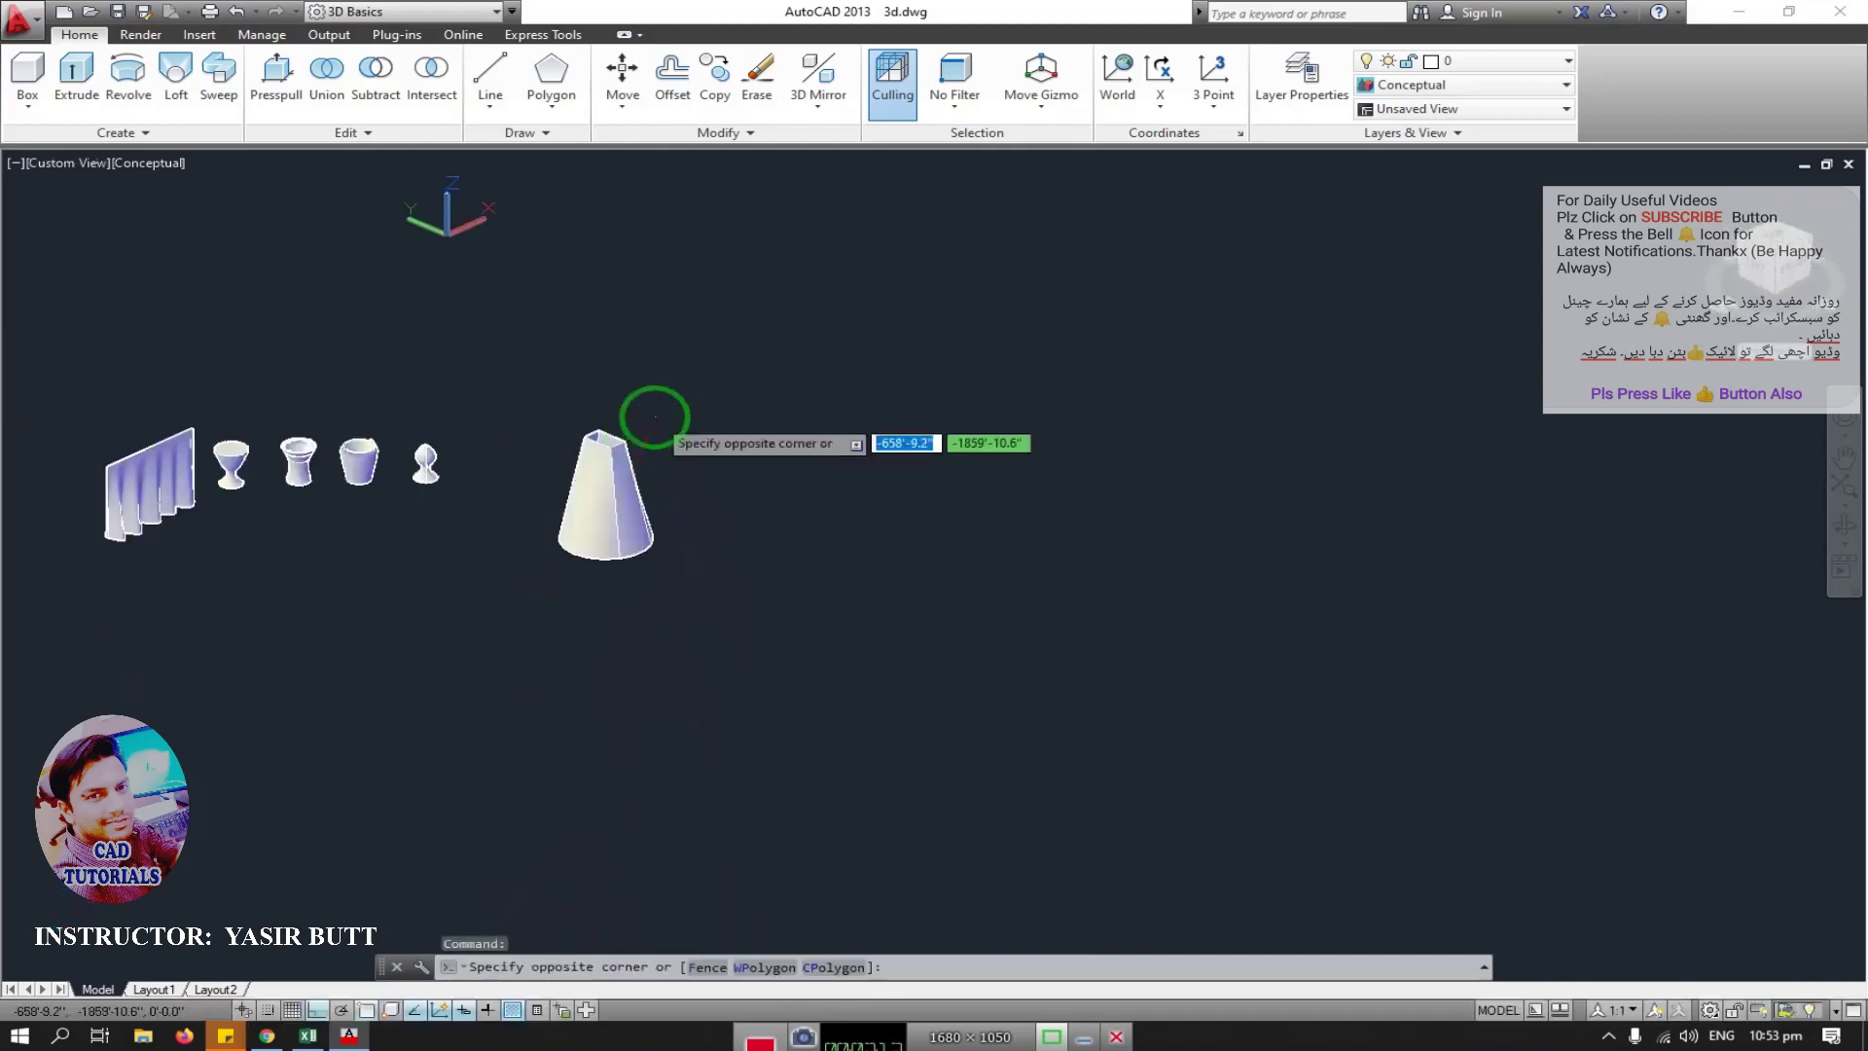
left_click(586, 484)
key("Return")
left_click(541, 590)
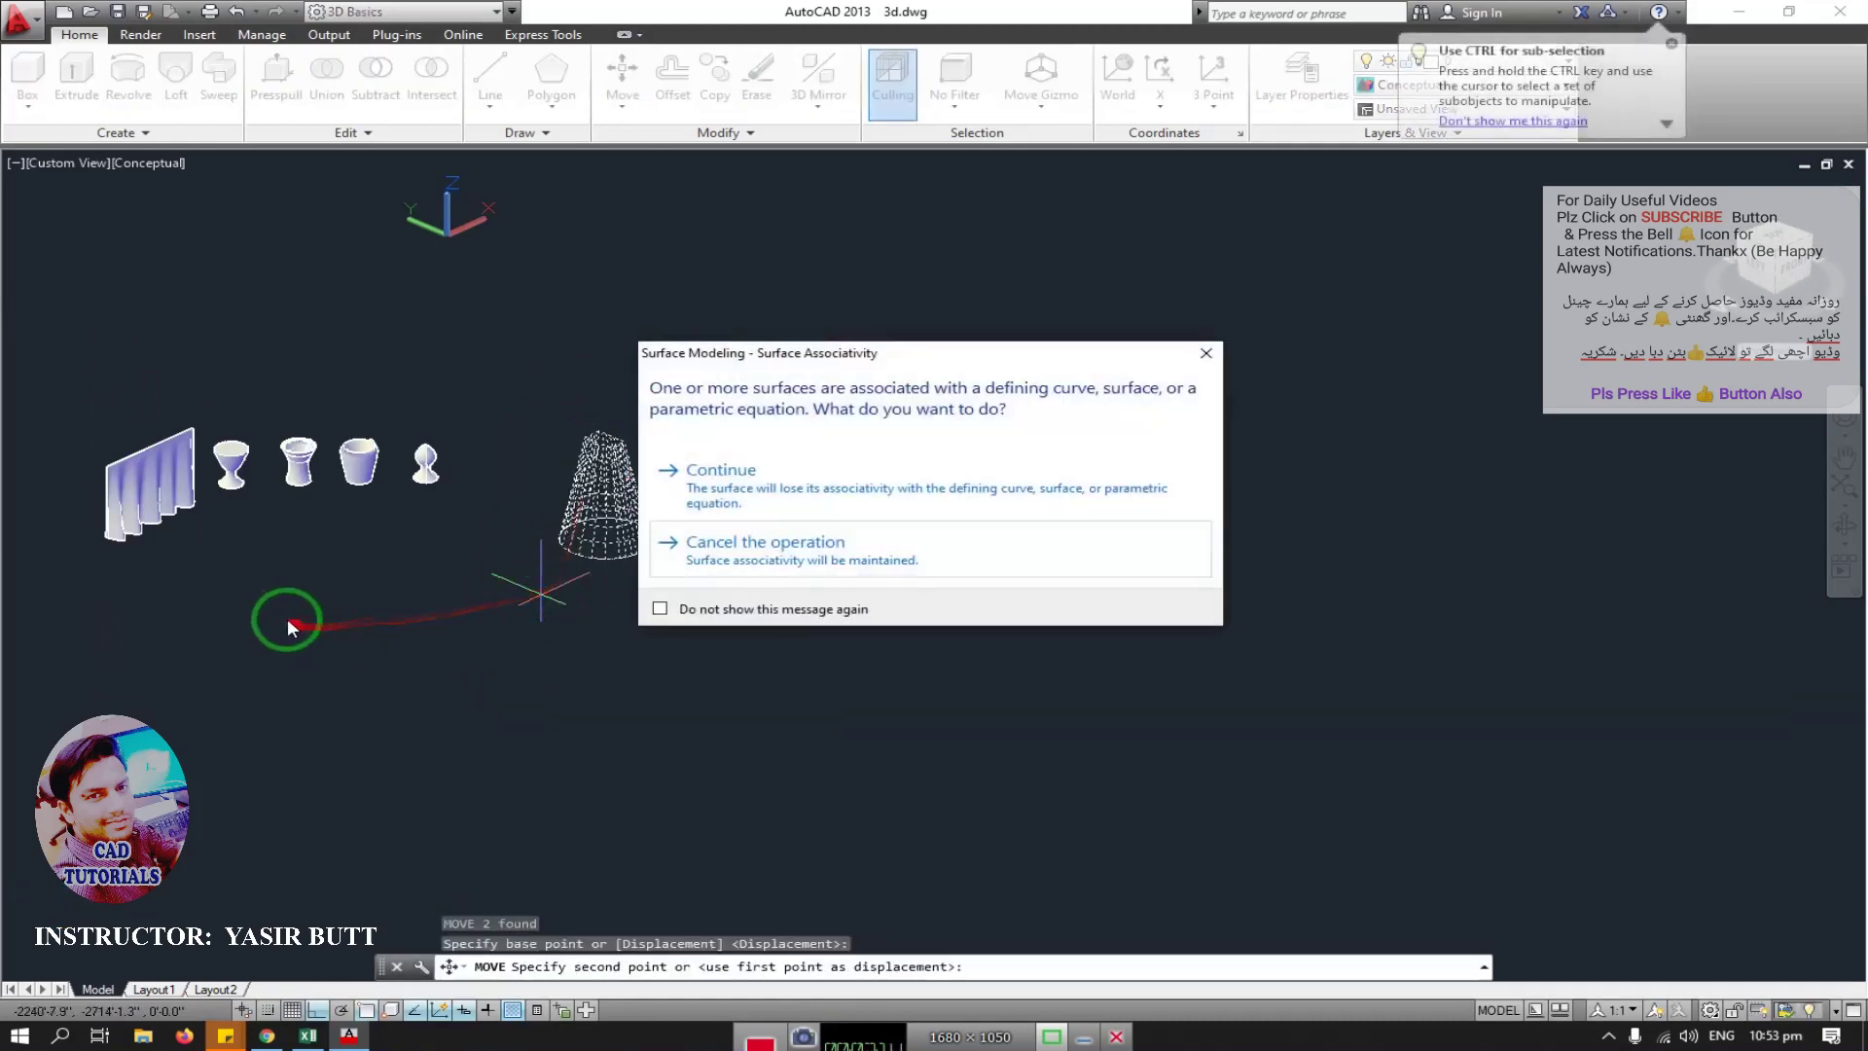
left_click(1208, 355)
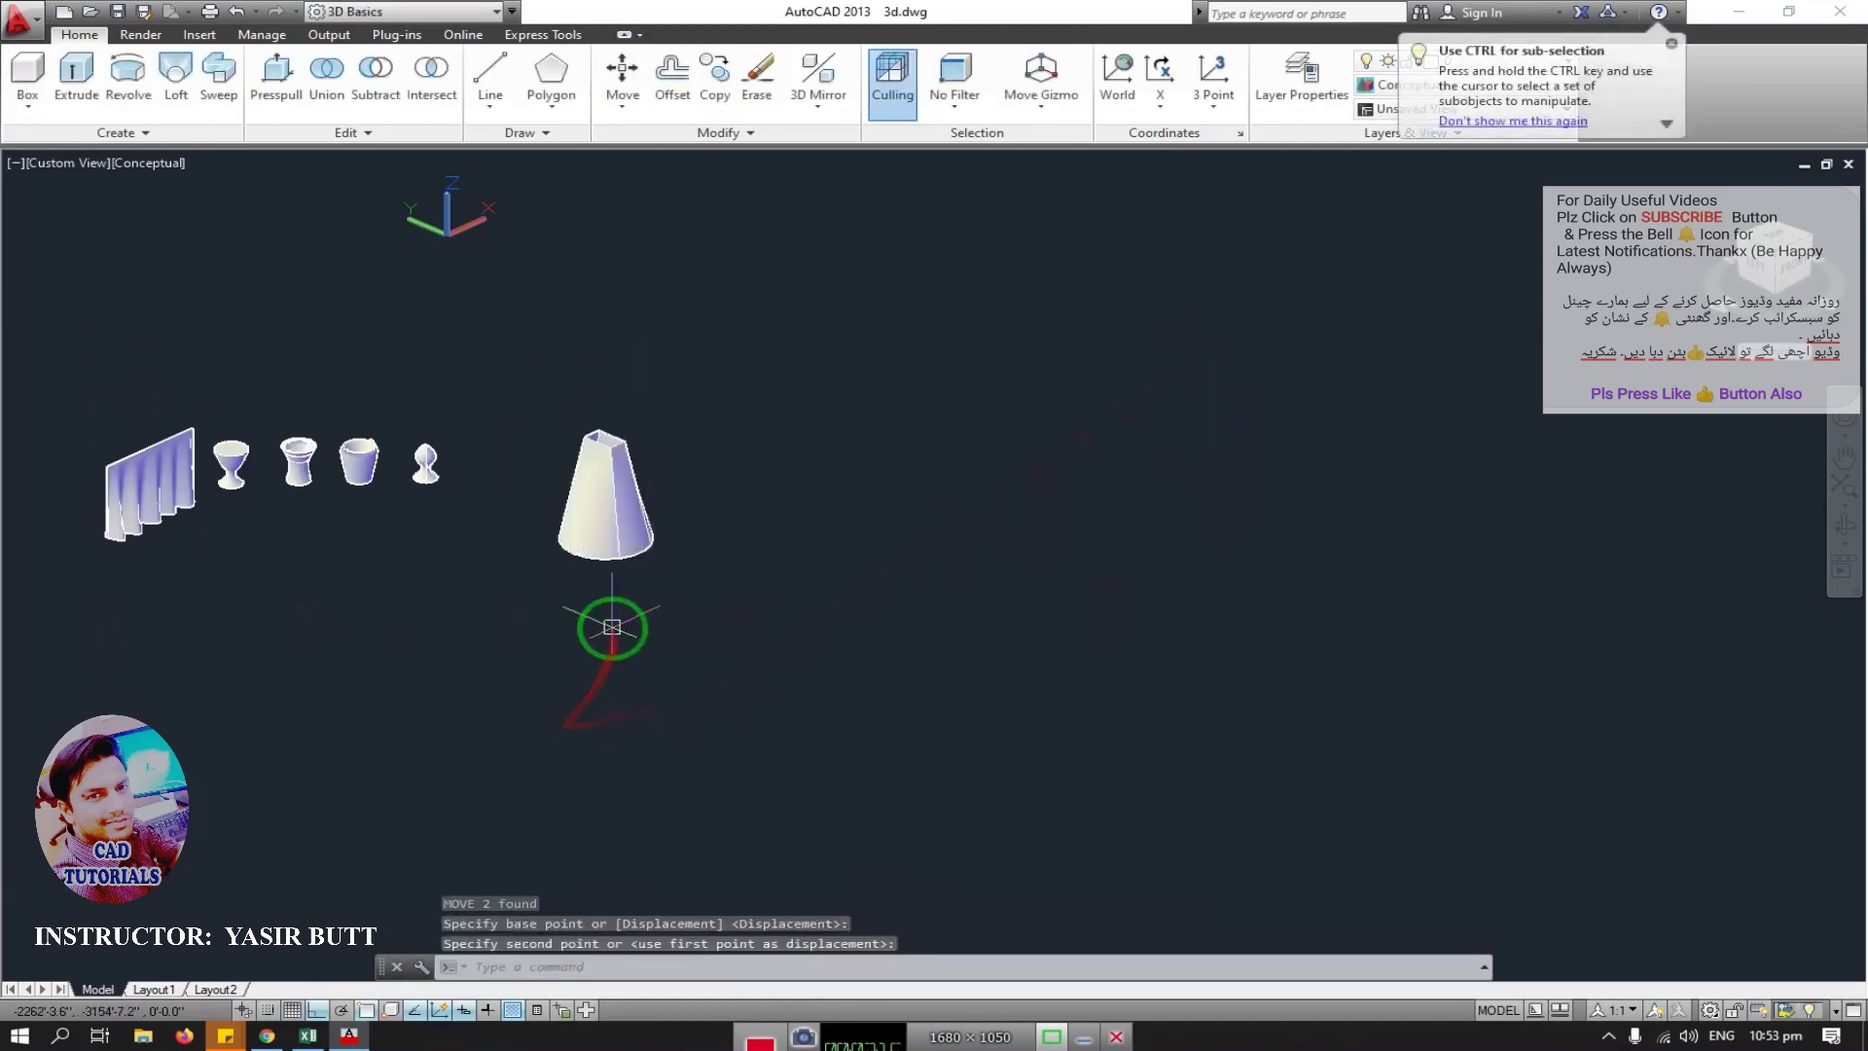
Save the drawing, pan to empty space, and switch to SW Isometric view.
key("ctrl+s")
middle_click_drag(664, 618, 435, 669)
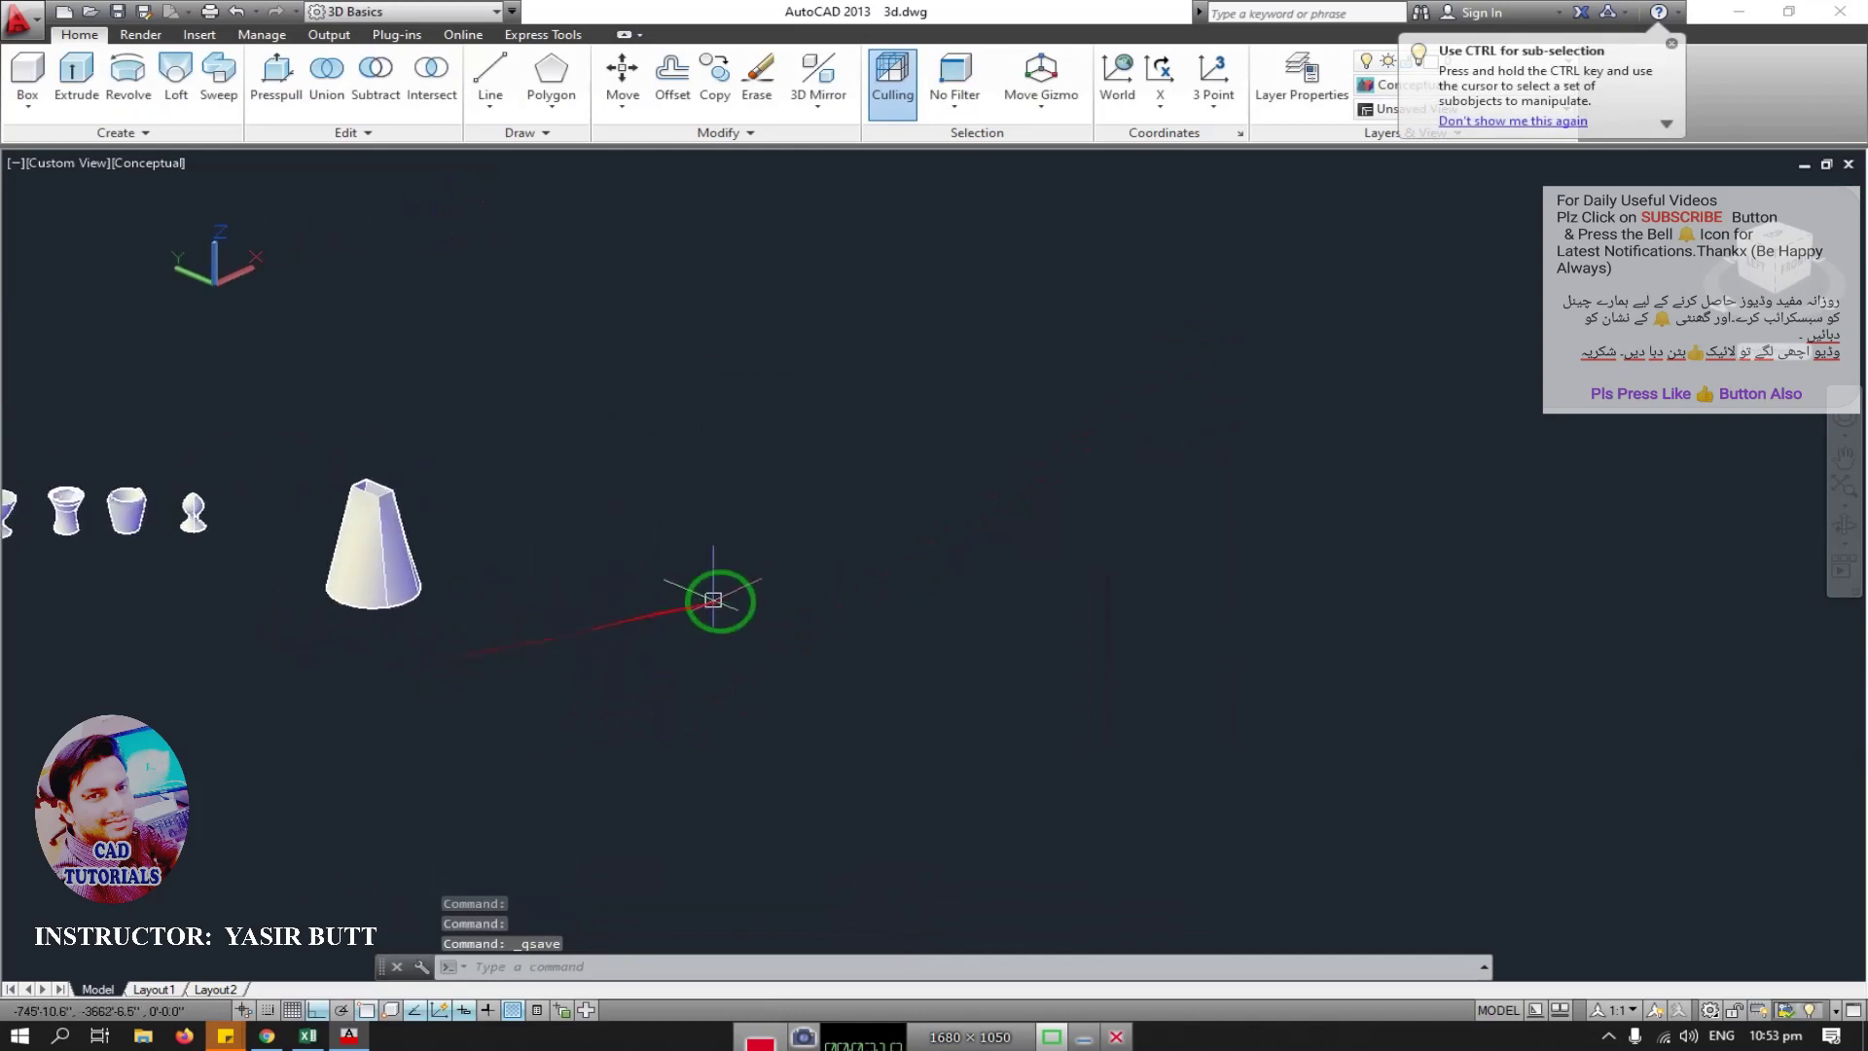
left_click(58, 162)
left_click(123, 359)
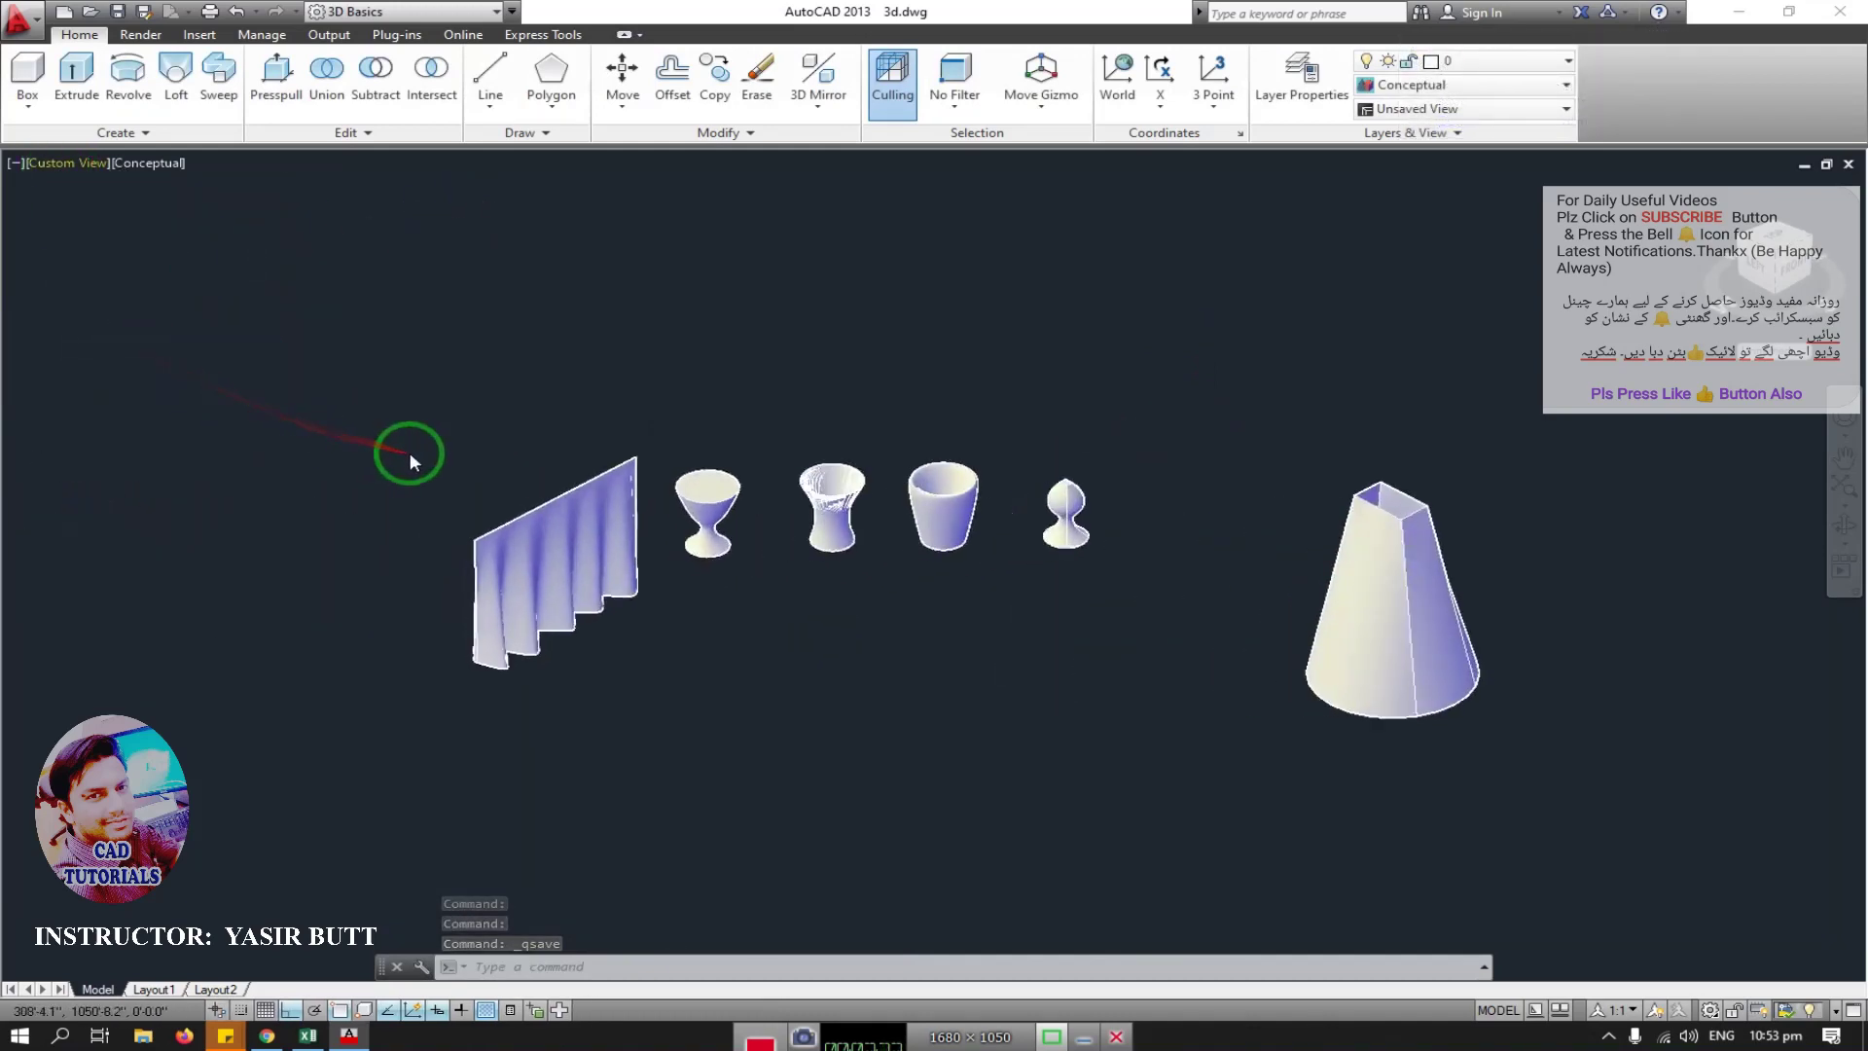
Start a circle in the empty space beside the cone.
middle_click_drag(1727, 555, 691, 517)
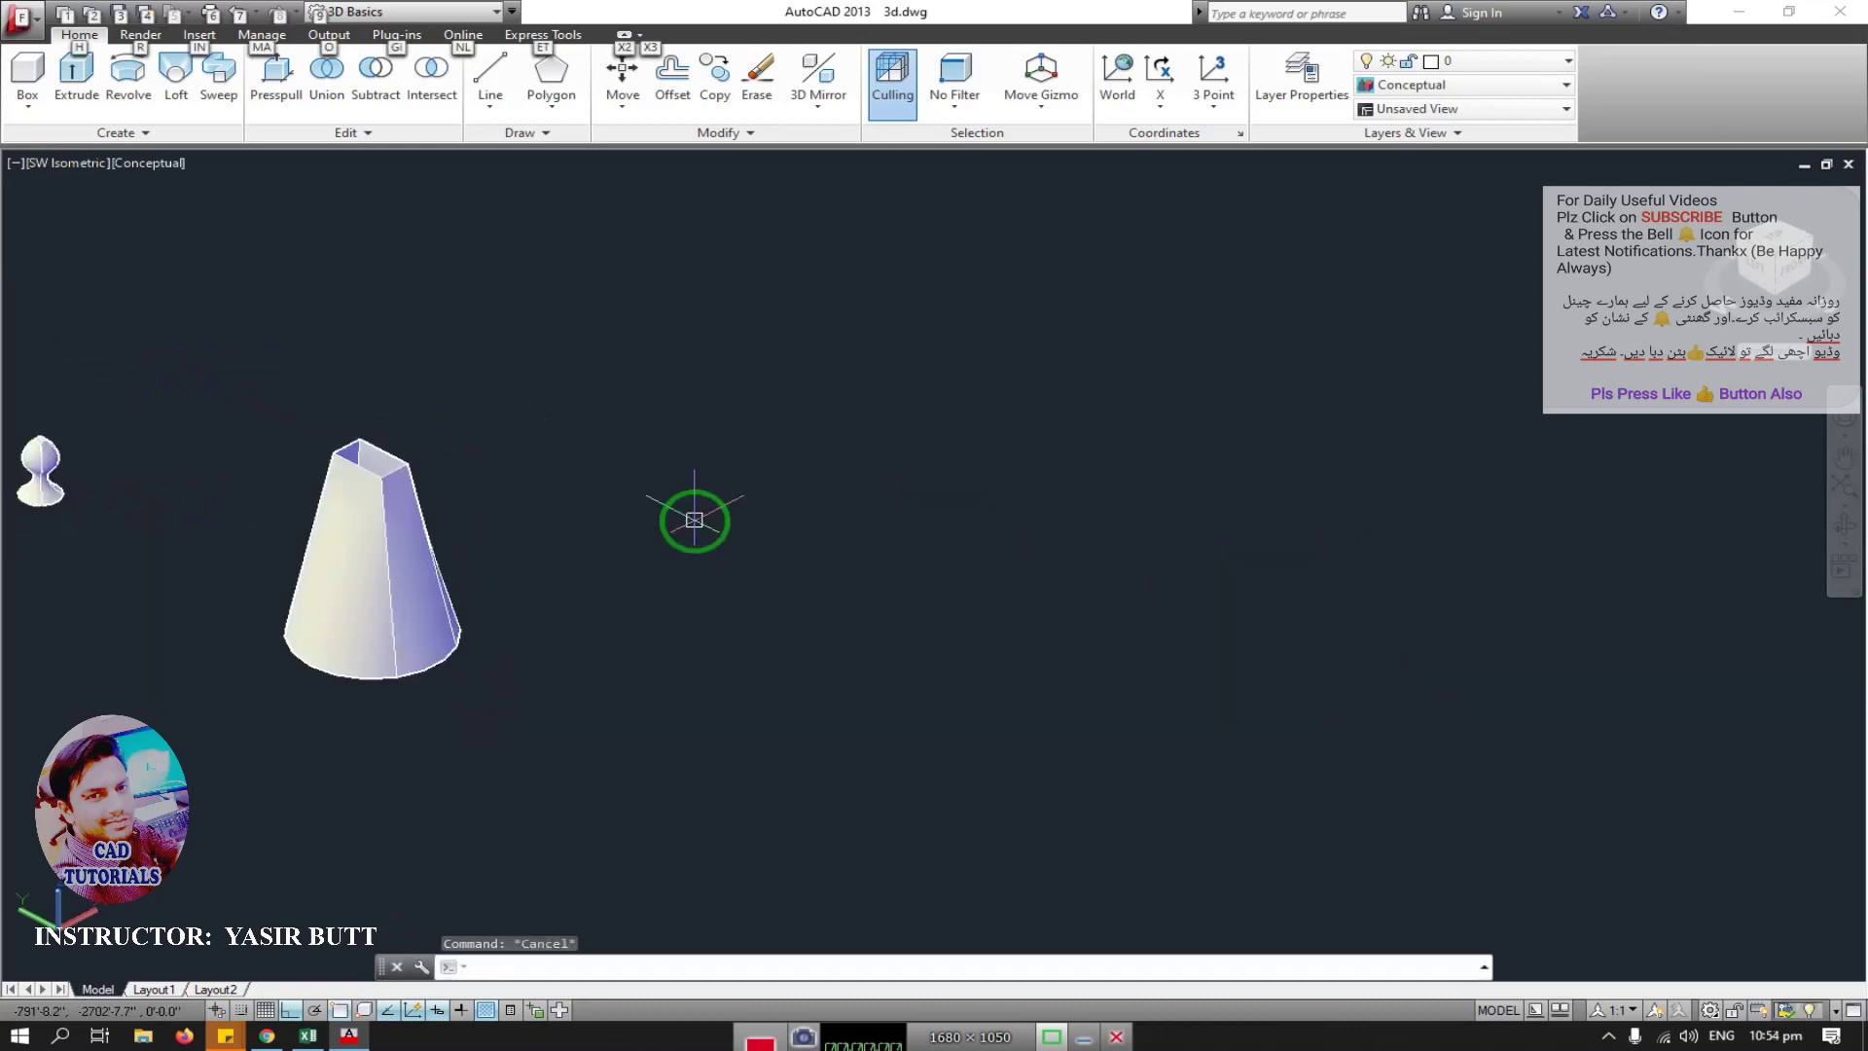
key("Escape")
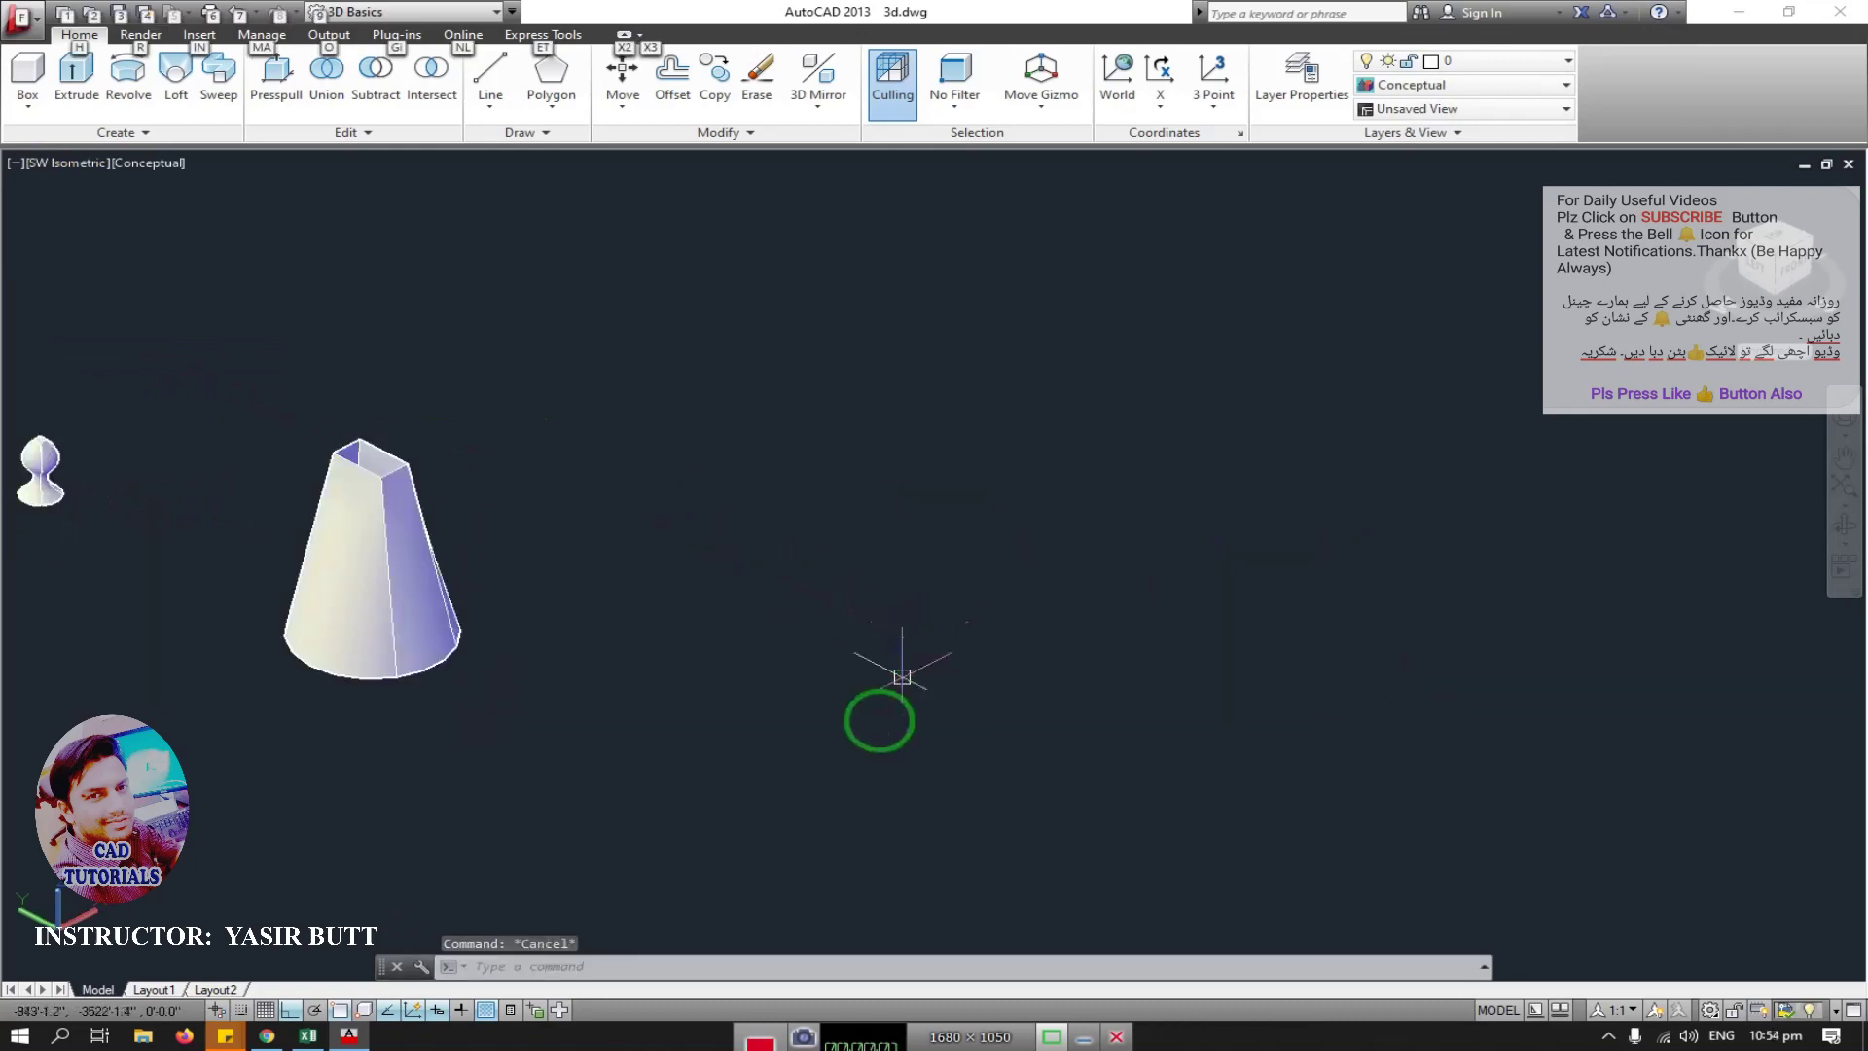
left_click(879, 693)
key("Escape")
left_click(871, 671)
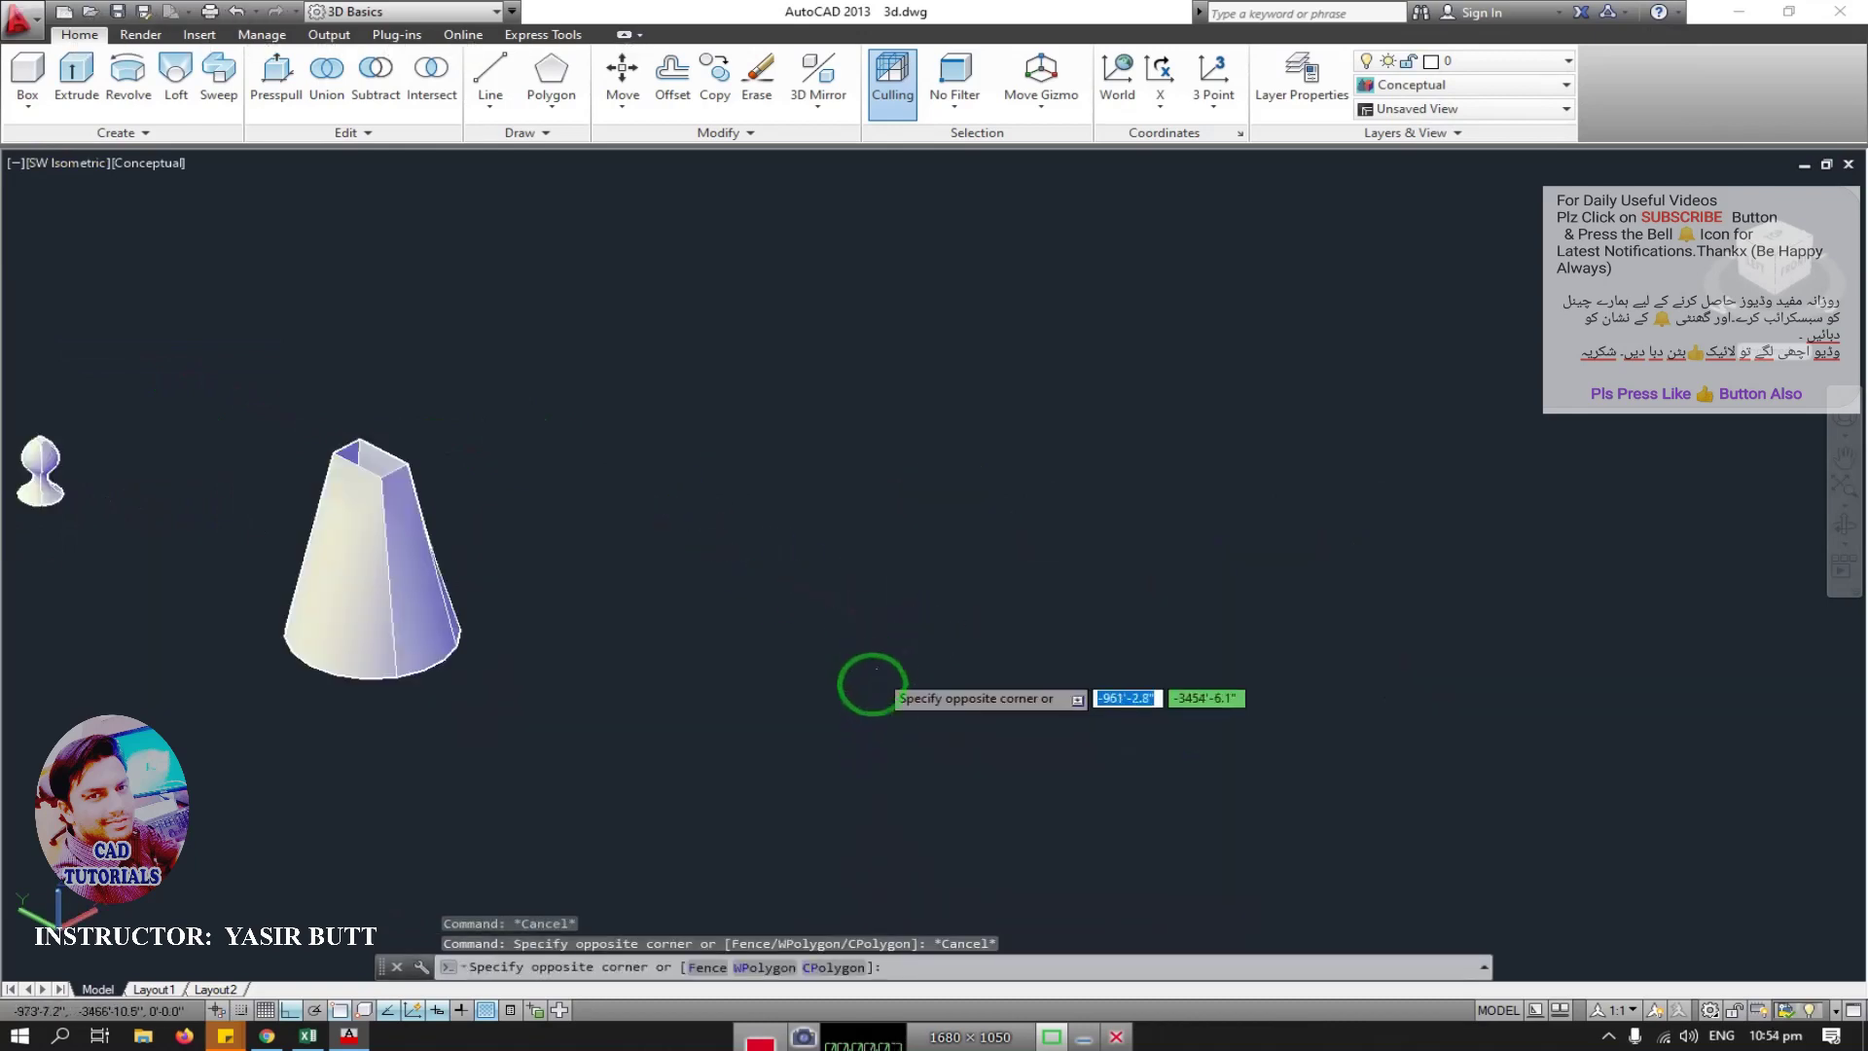
key("Escape")
type("c")
key("Return")
left_click(888, 603)
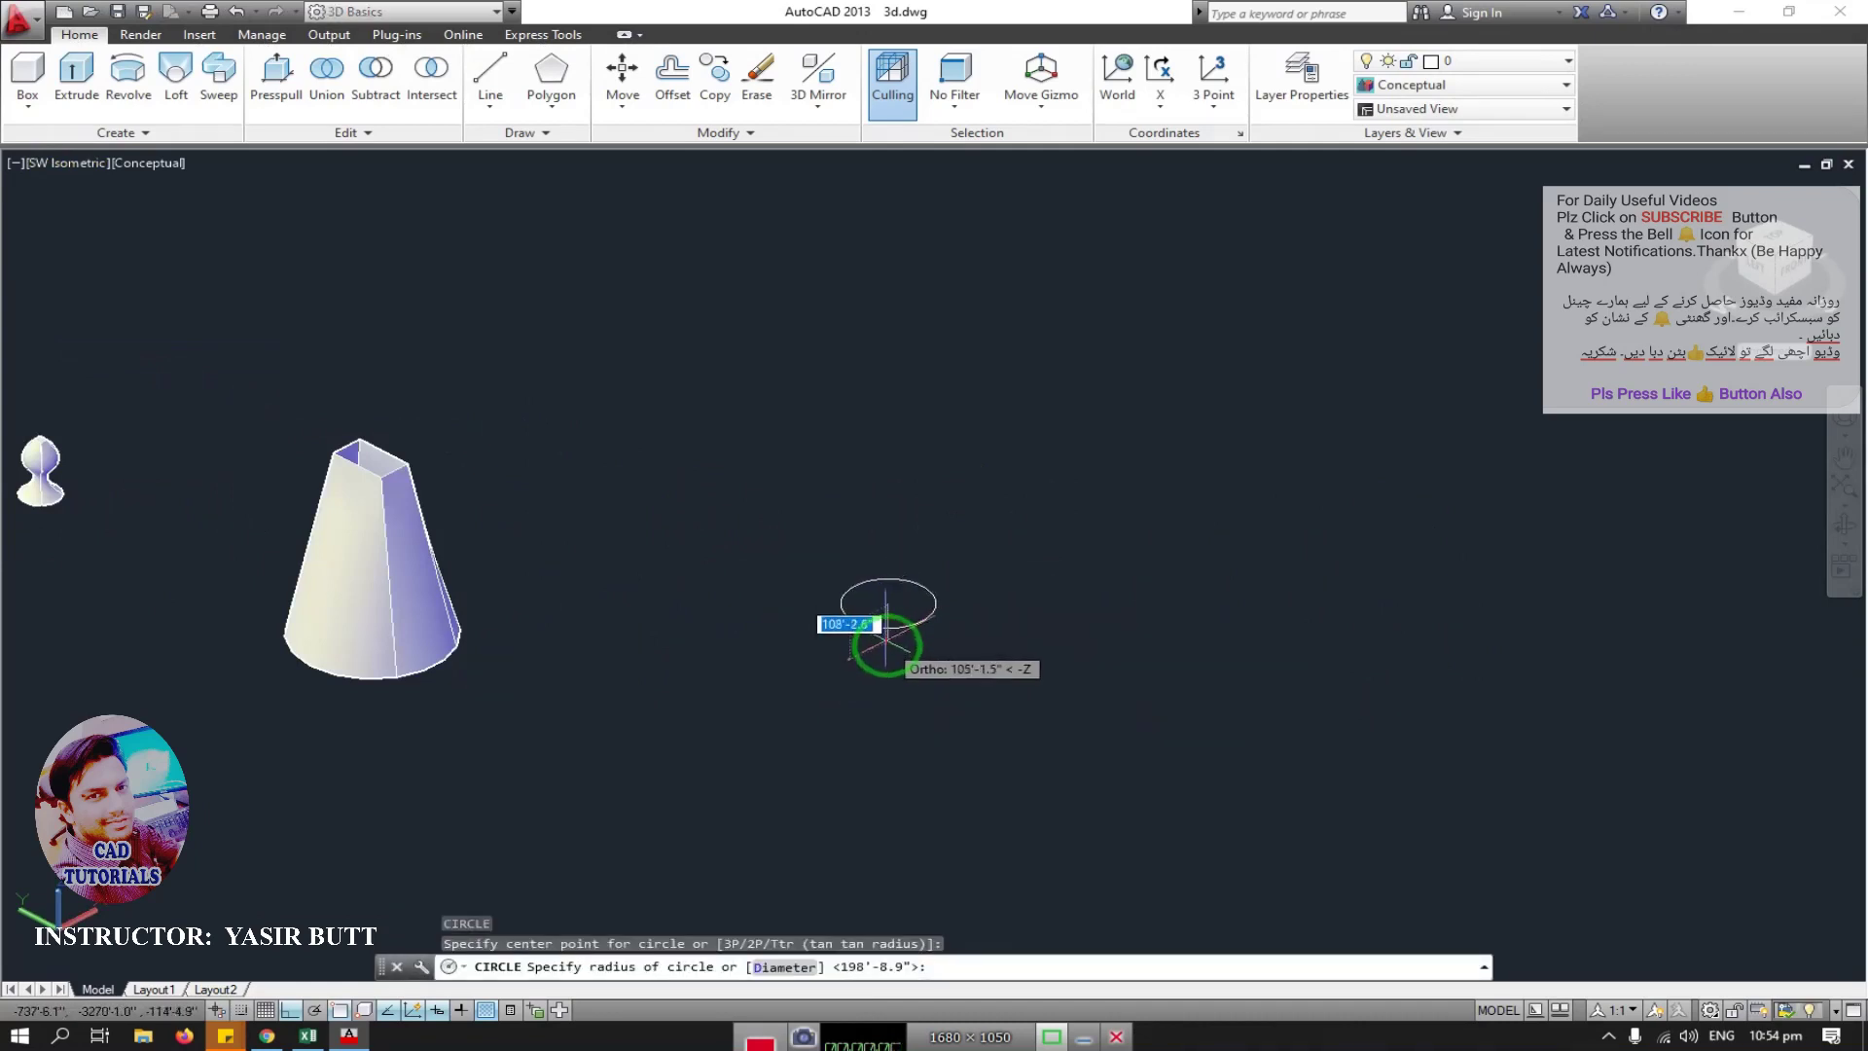
Draw a small rectangle with its first corner at the circle's centre.
middle_click_drag(889, 654, 847, 654)
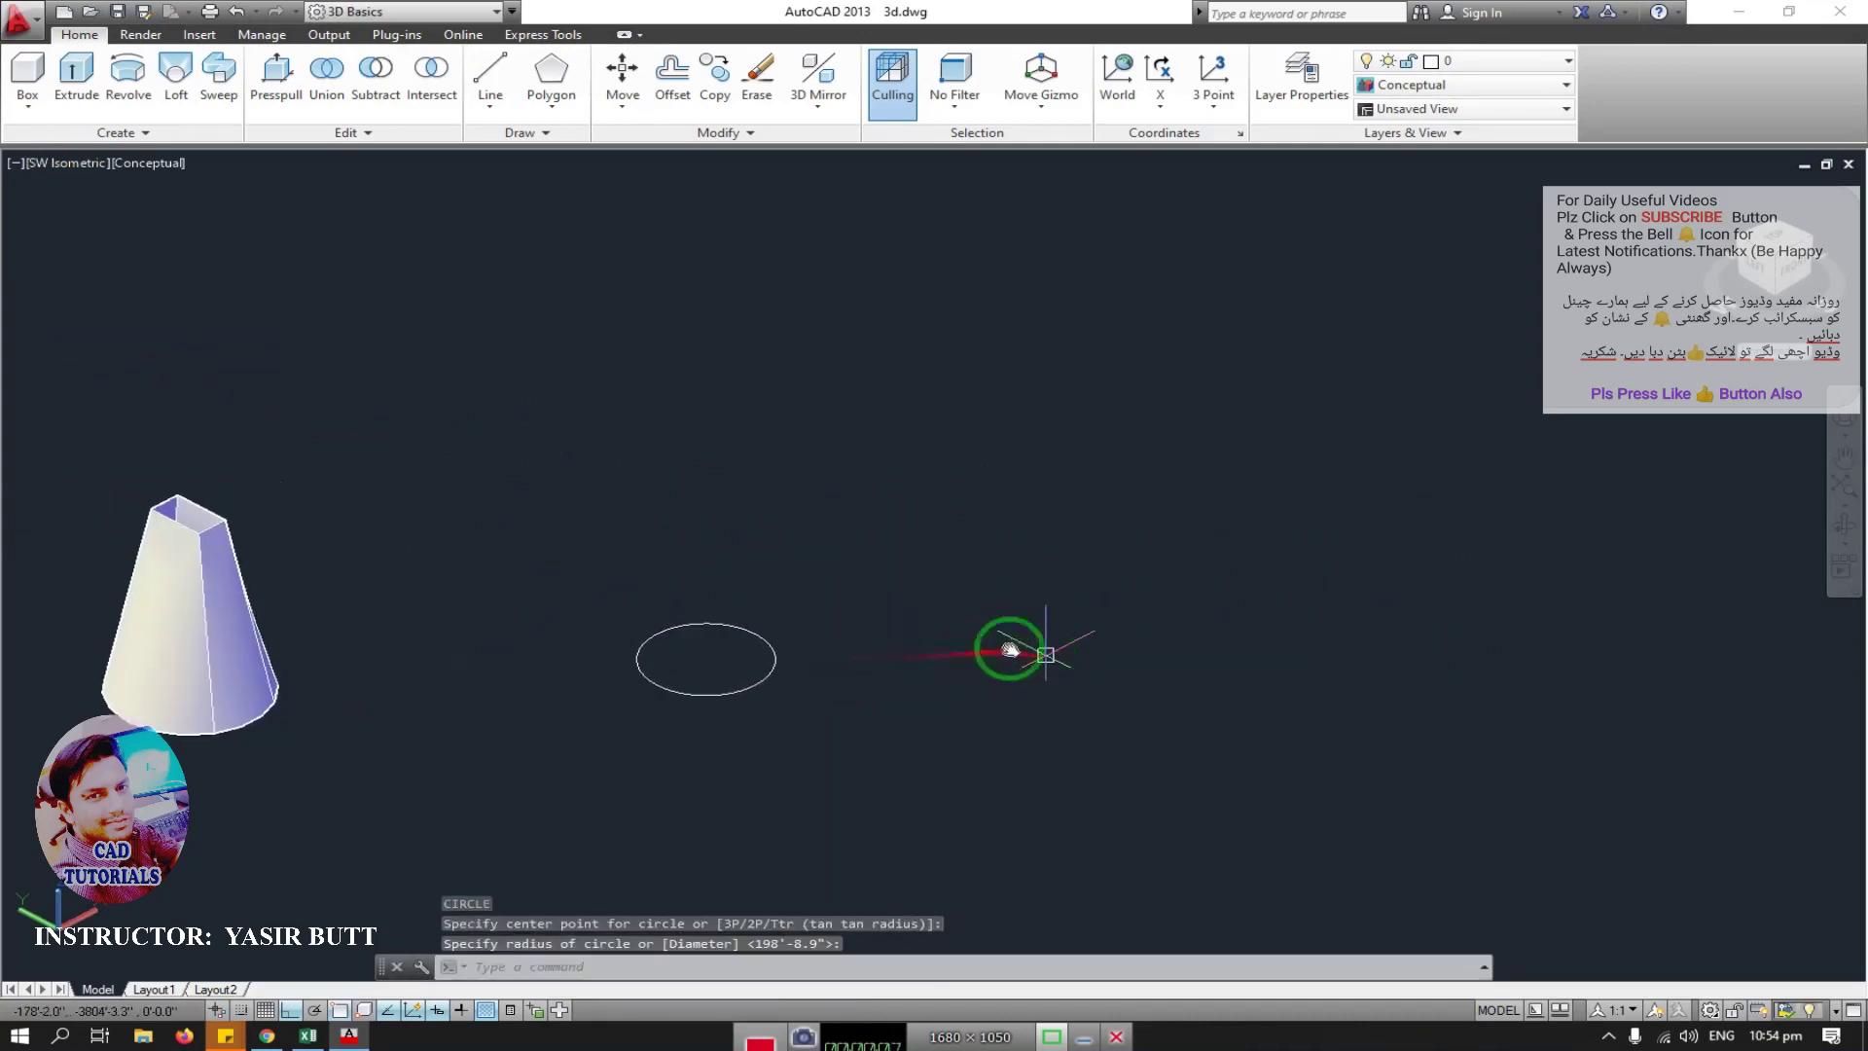
middle_click_drag(1013, 650, 761, 616)
type("rec")
key("Return")
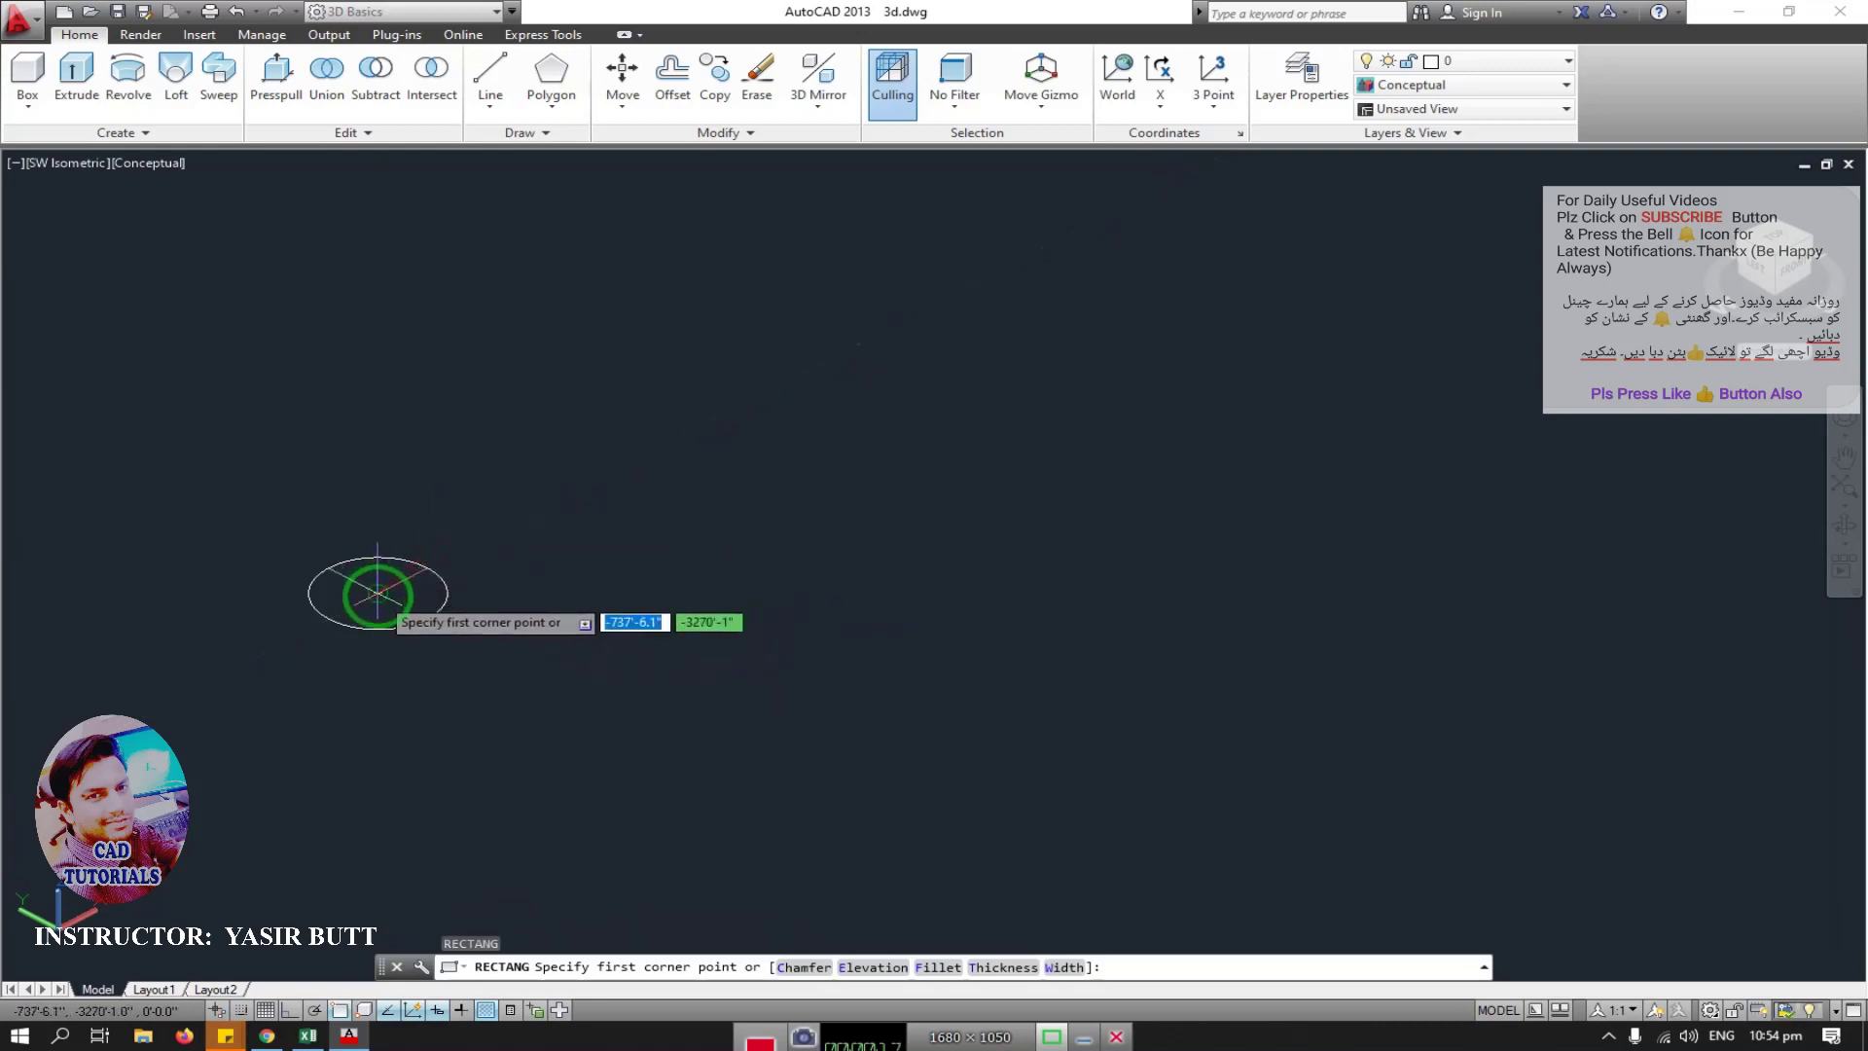
left_click(377, 591)
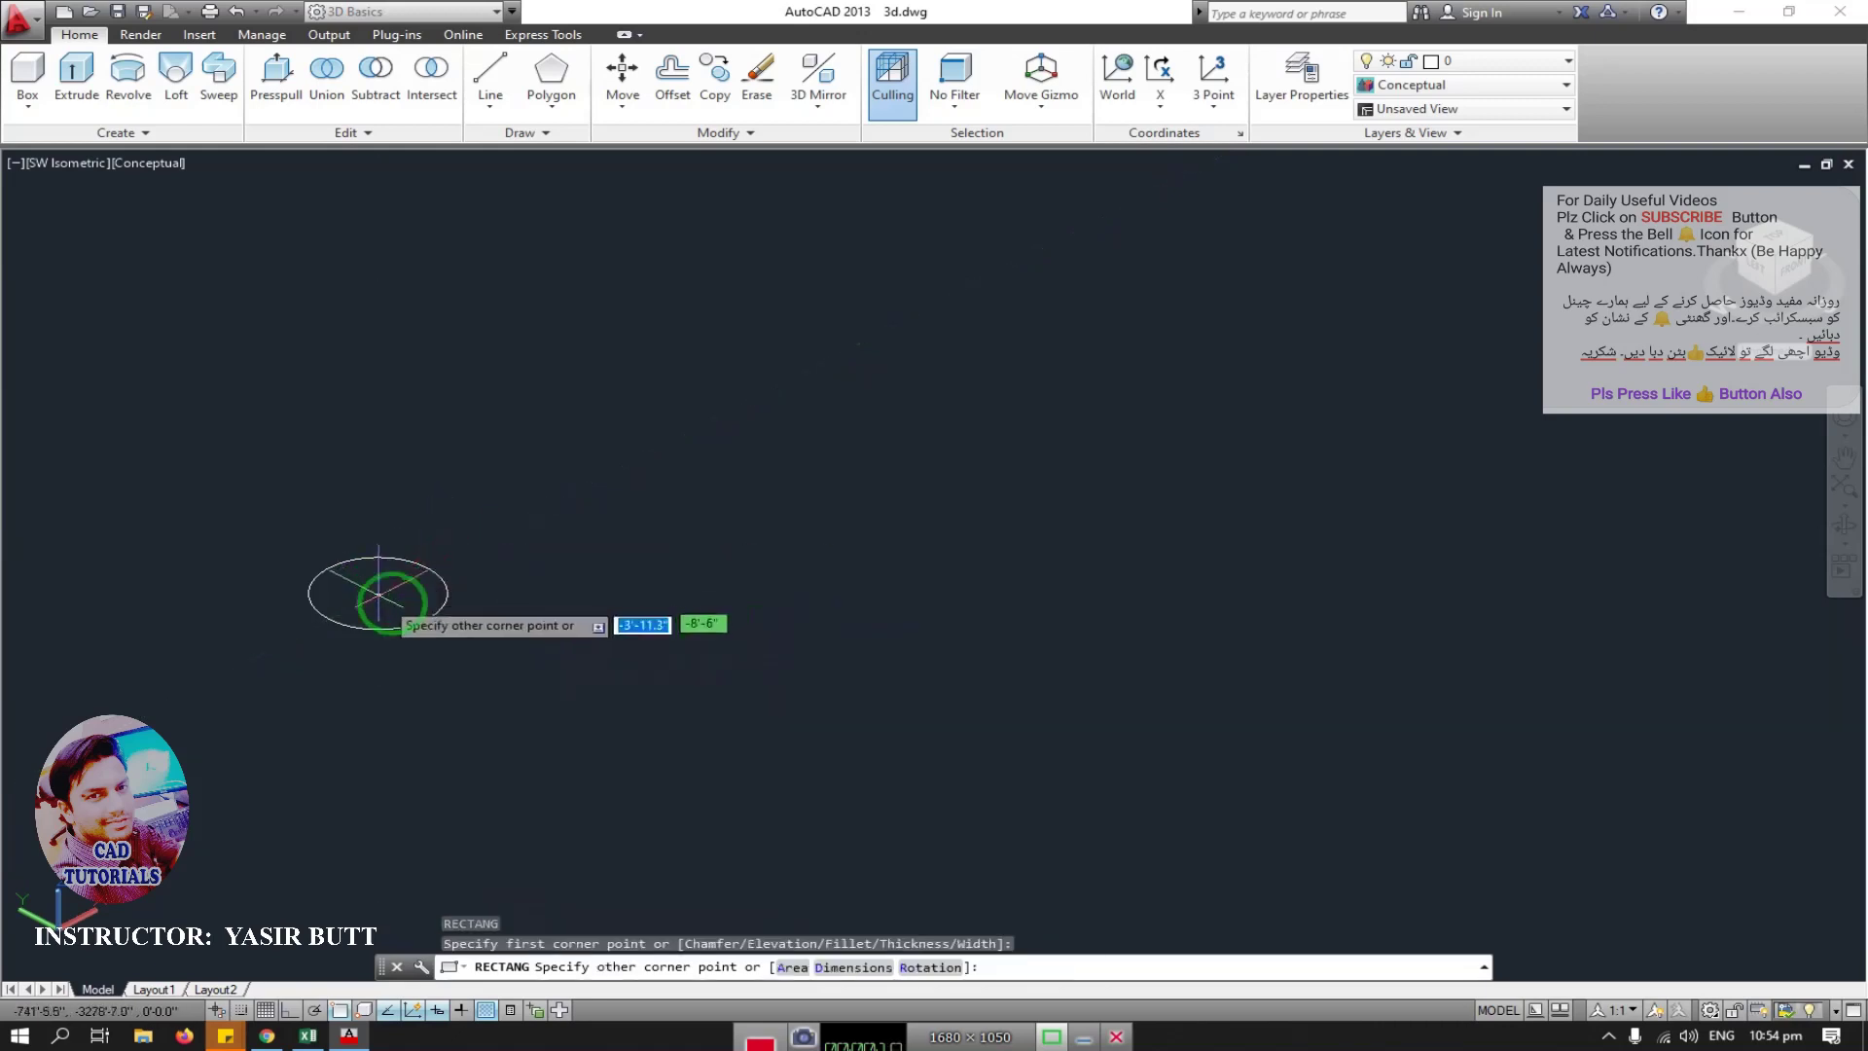
left_click(450, 580)
Move the rectangle away from the circle to one side.
left_click(505, 559)
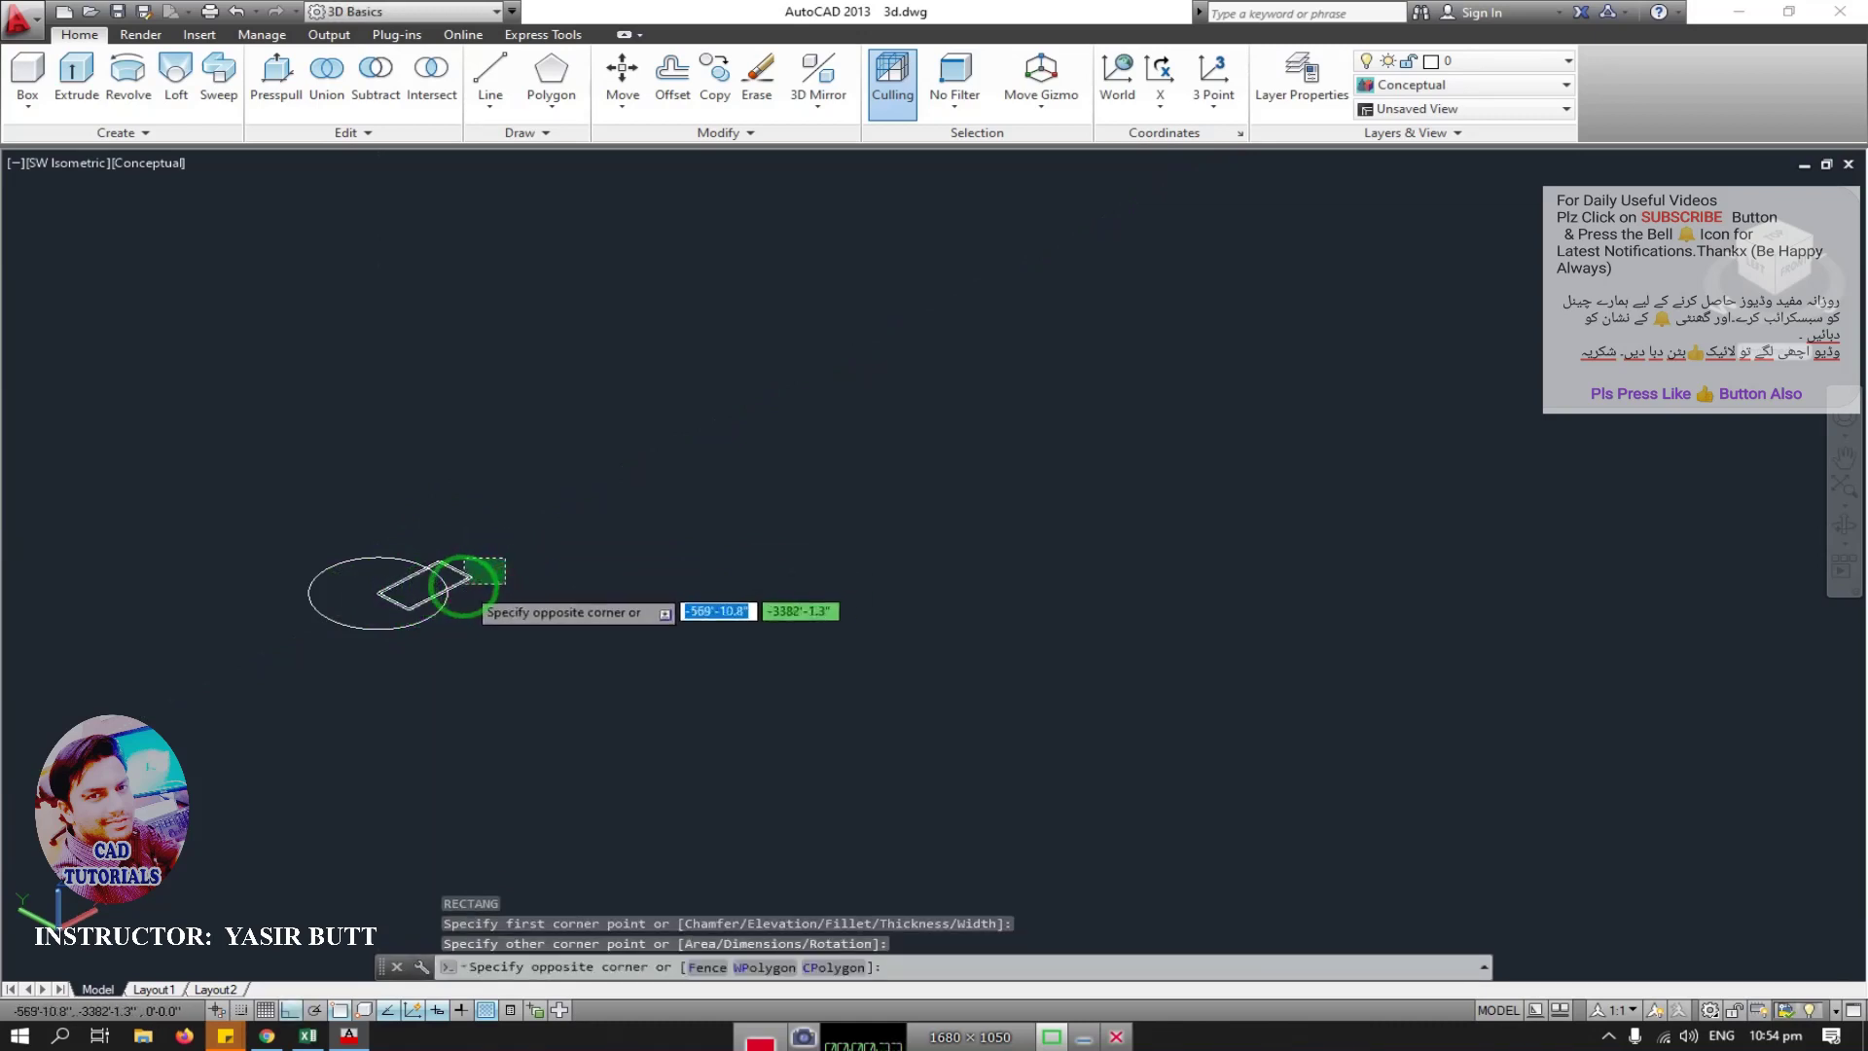
left_click(491, 600)
key("Return")
left_click(506, 628)
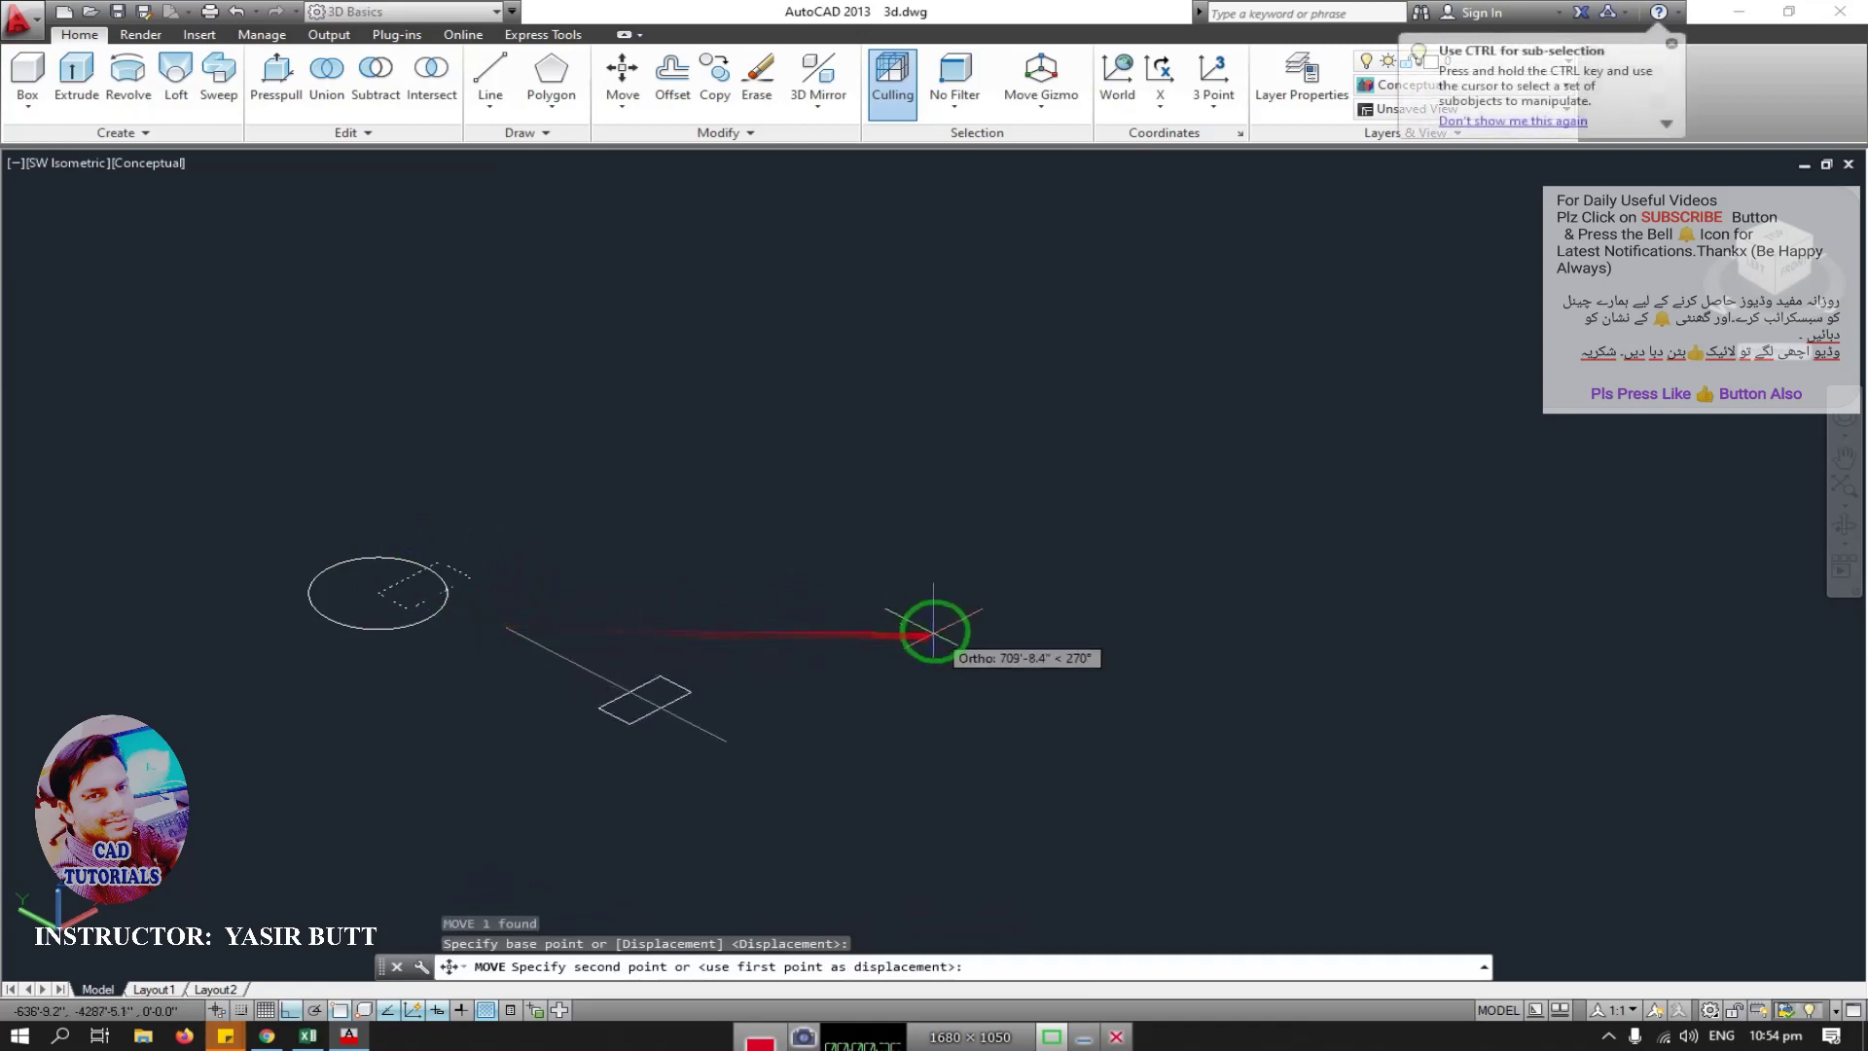
left_click(957, 685)
middle_click_drag(800, 710, 688, 572)
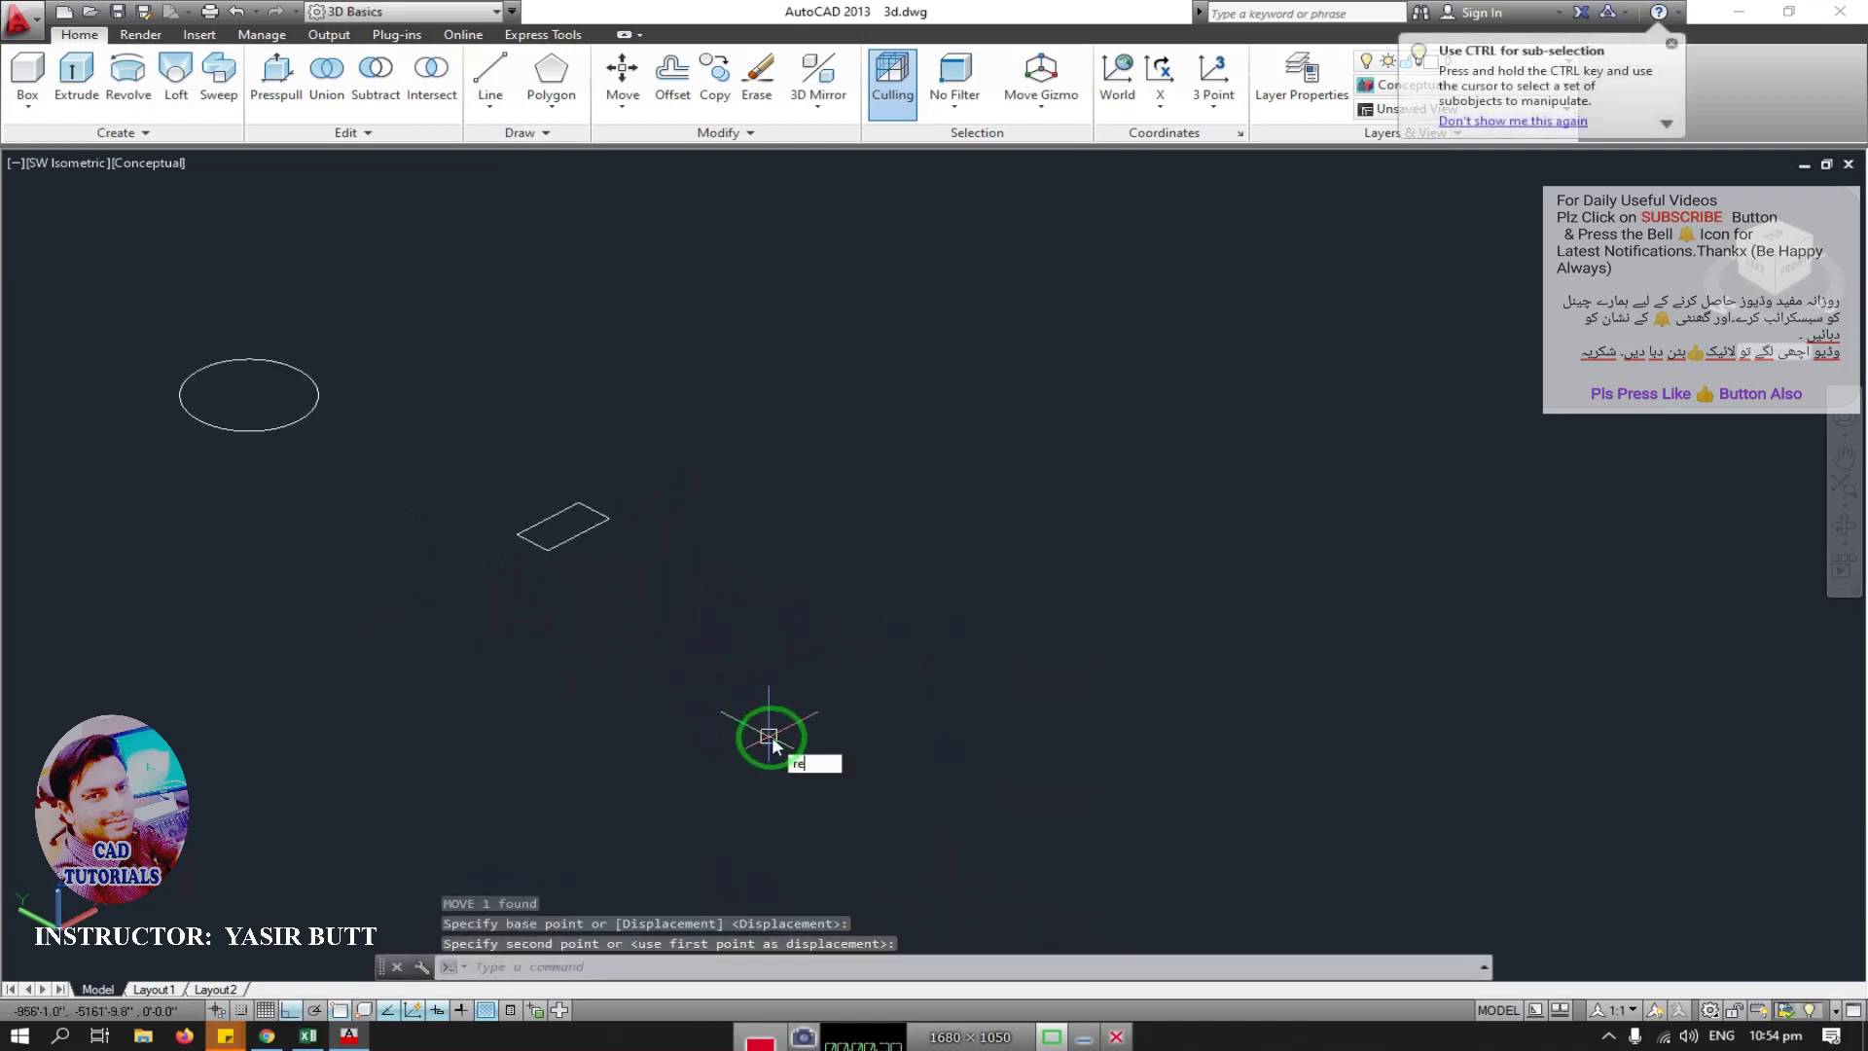
Place a default-radius circle in line with the first, beyond the rectangle, then select the rectangle.
key("Escape")
type("c")
key("Return")
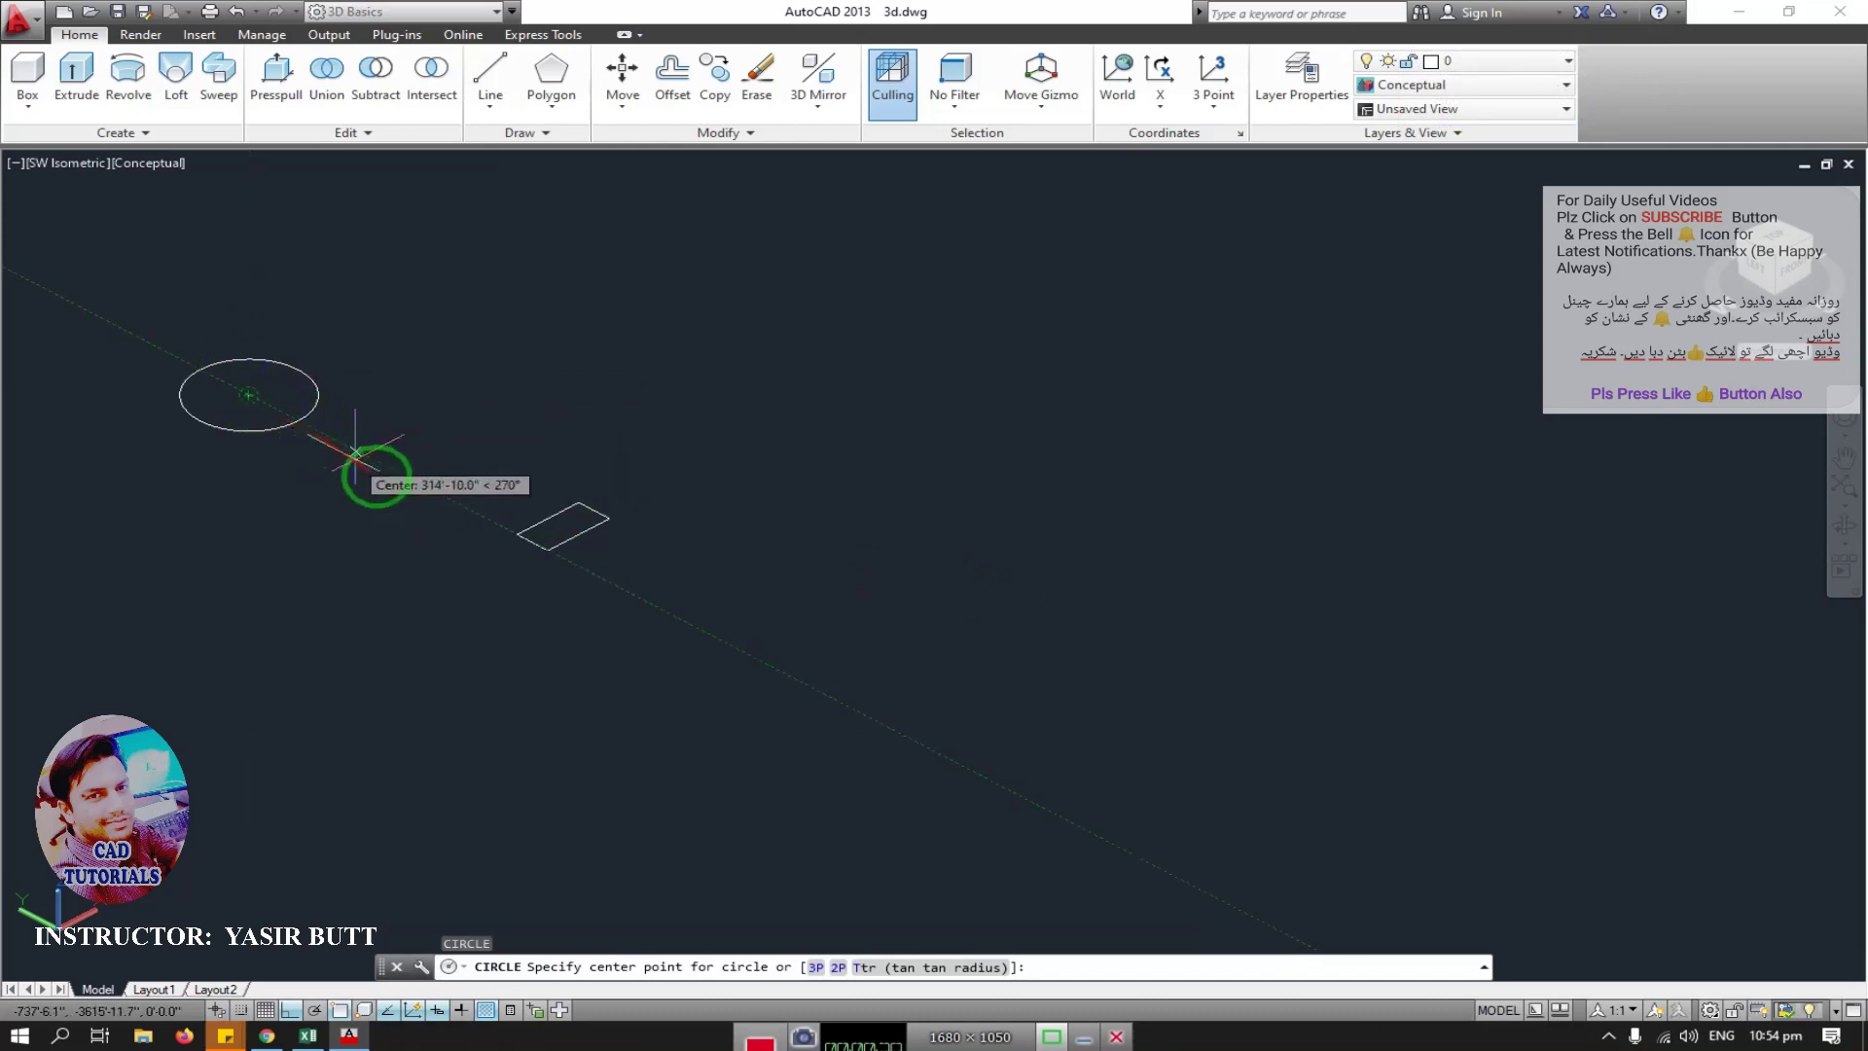
left_click(817, 691)
key("Return")
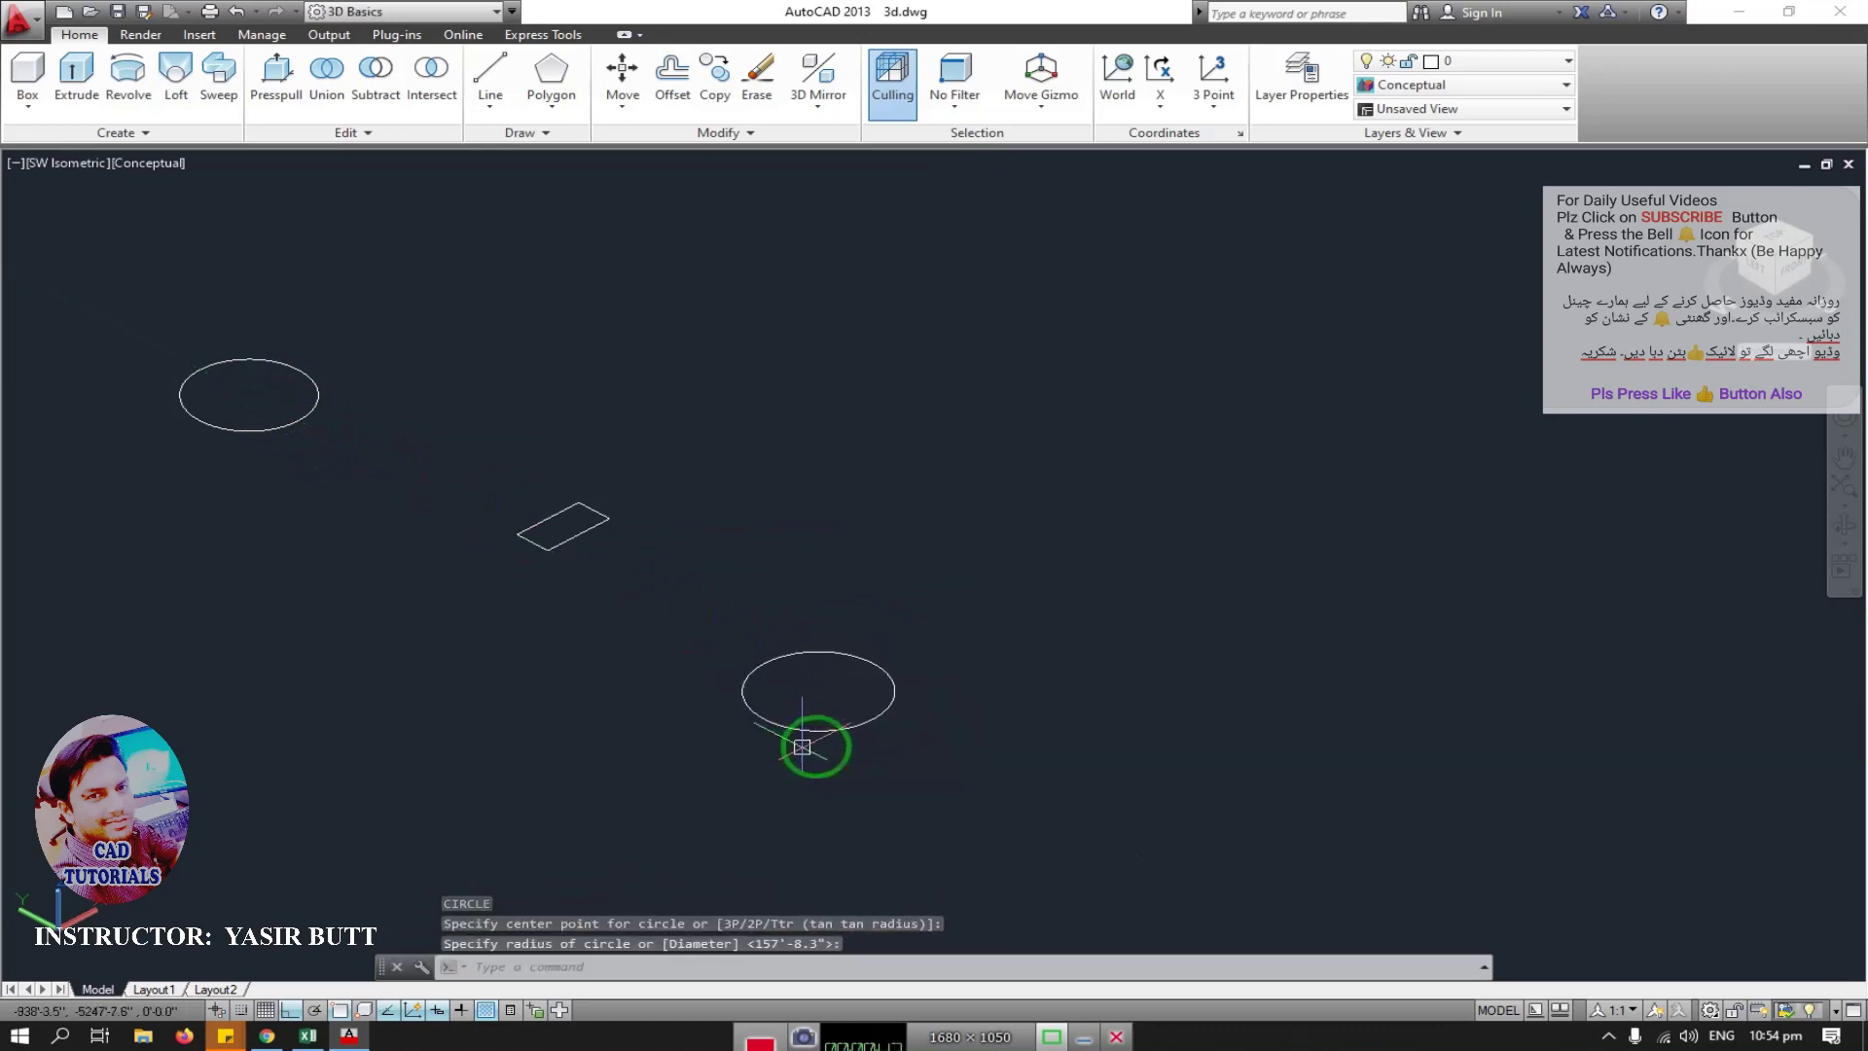
middle_click_drag(609, 578, 711, 591)
middle_click_drag(459, 521, 648, 573)
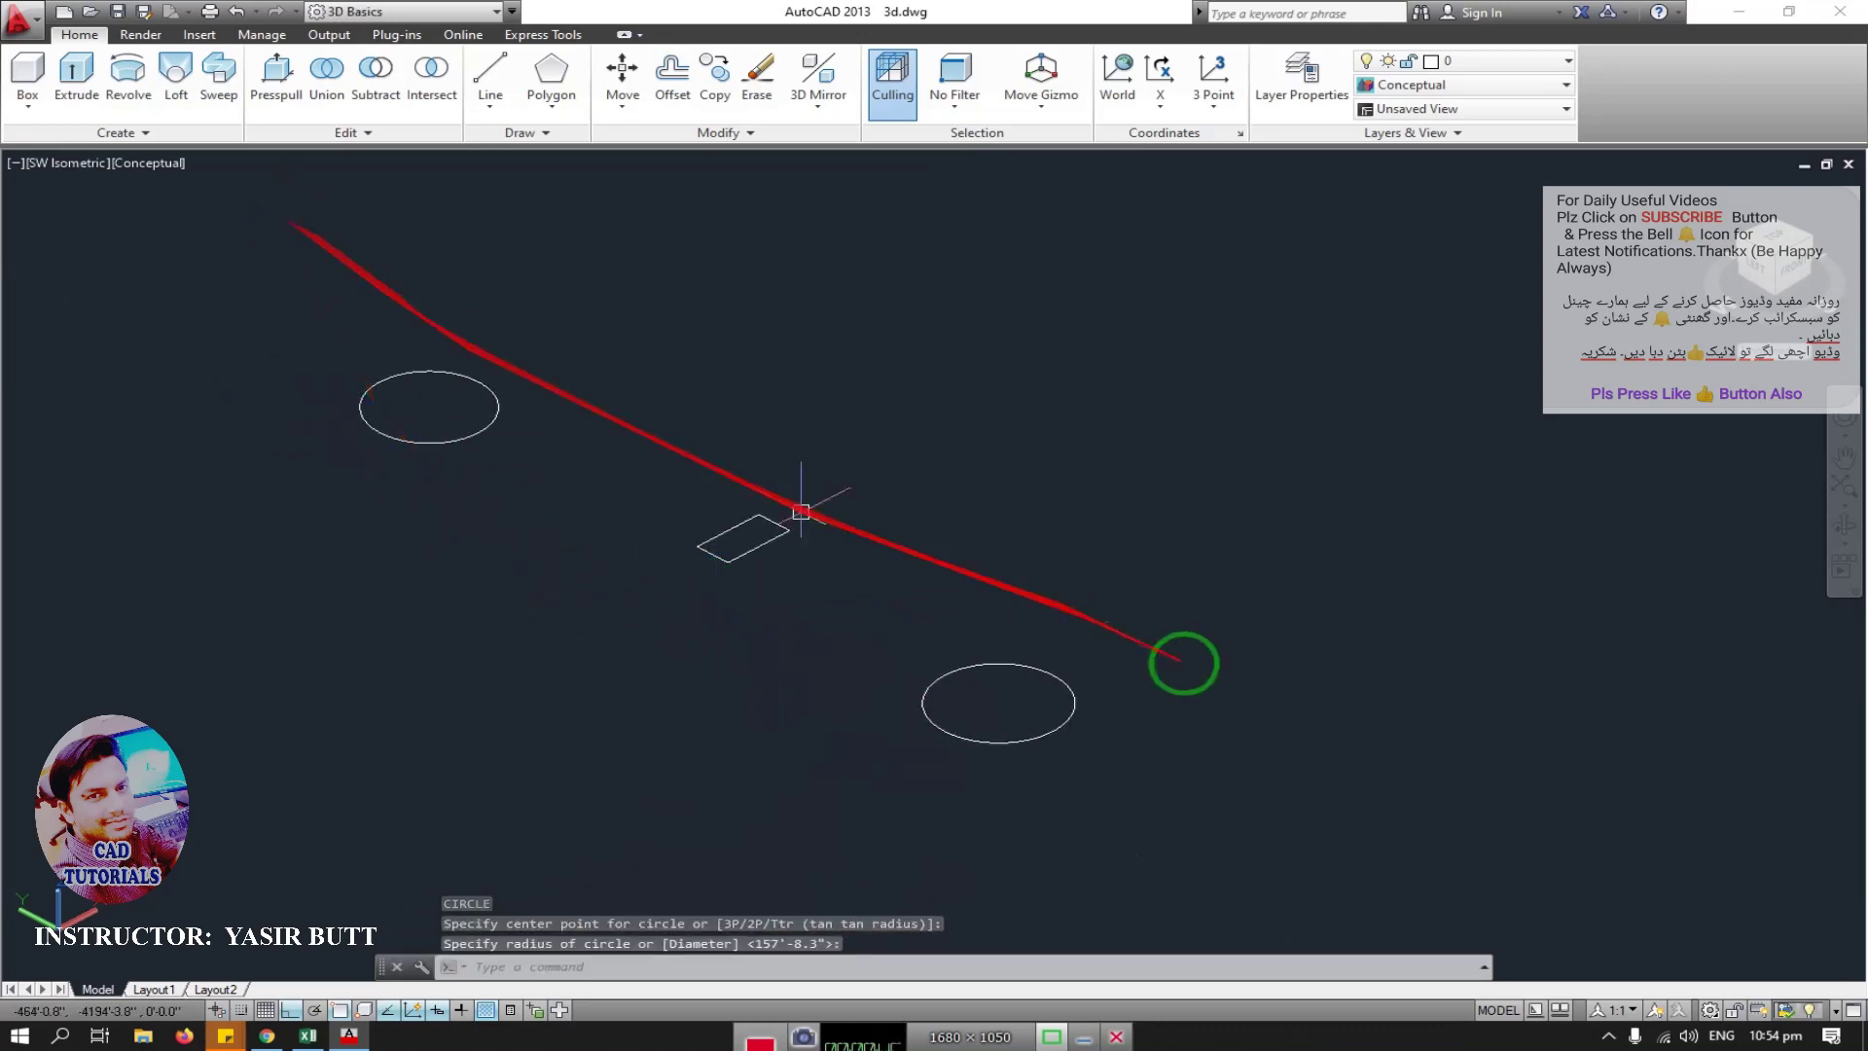
key("Escape")
left_click(730, 562)
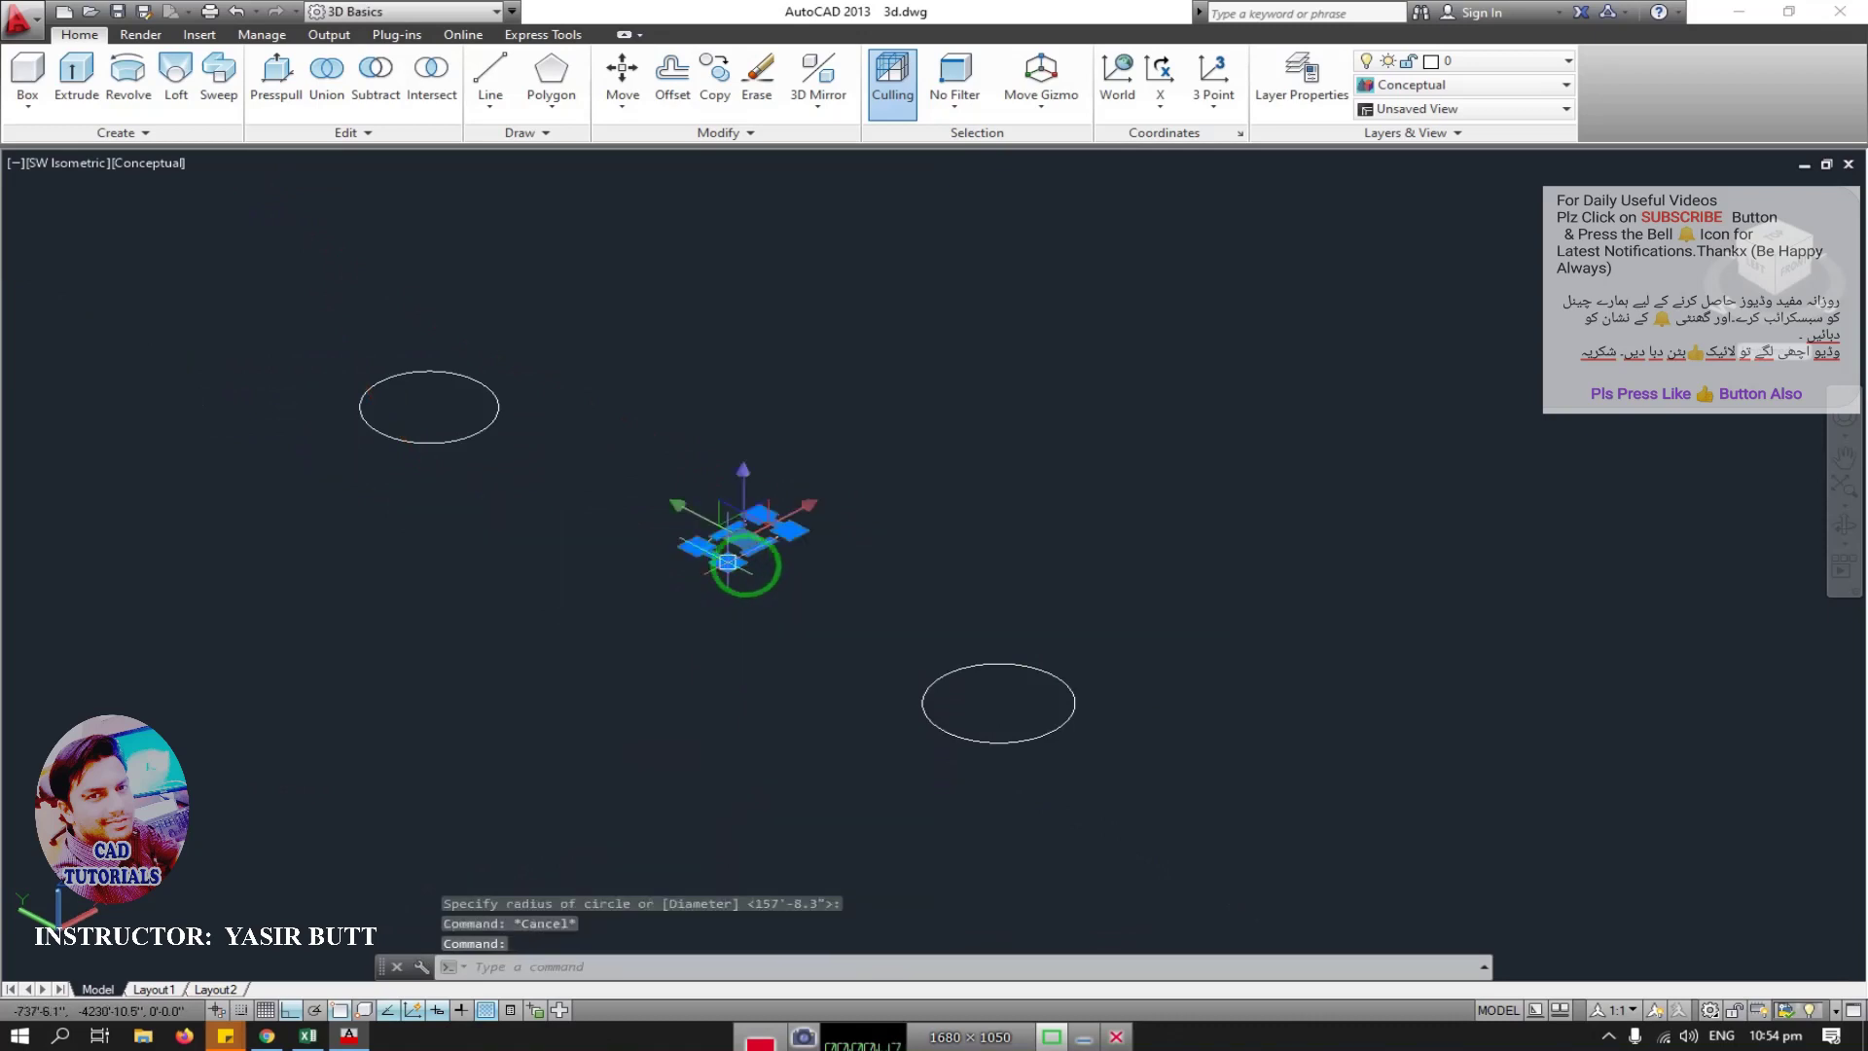
mouse_move(779, 543)
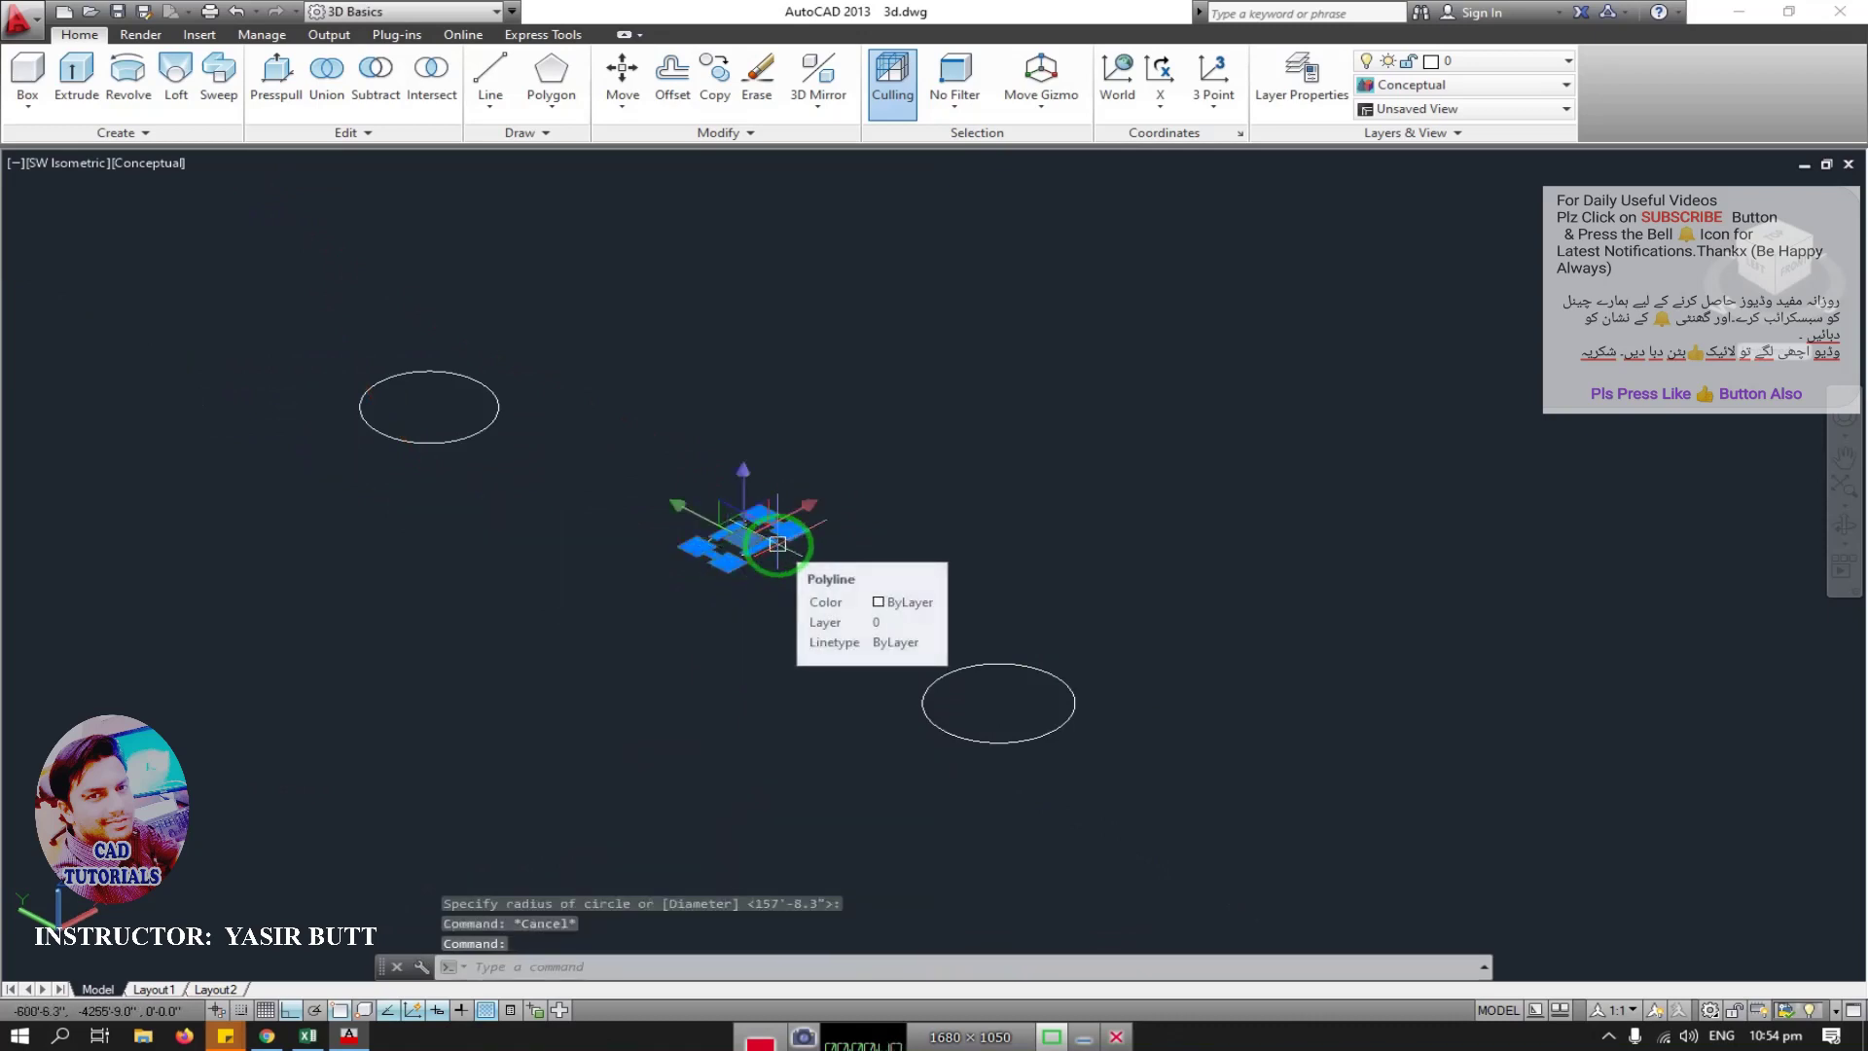
Rotate the rectangle 90° with 3DROTATE so it stands upright, and save.
type("3r")
key("Return")
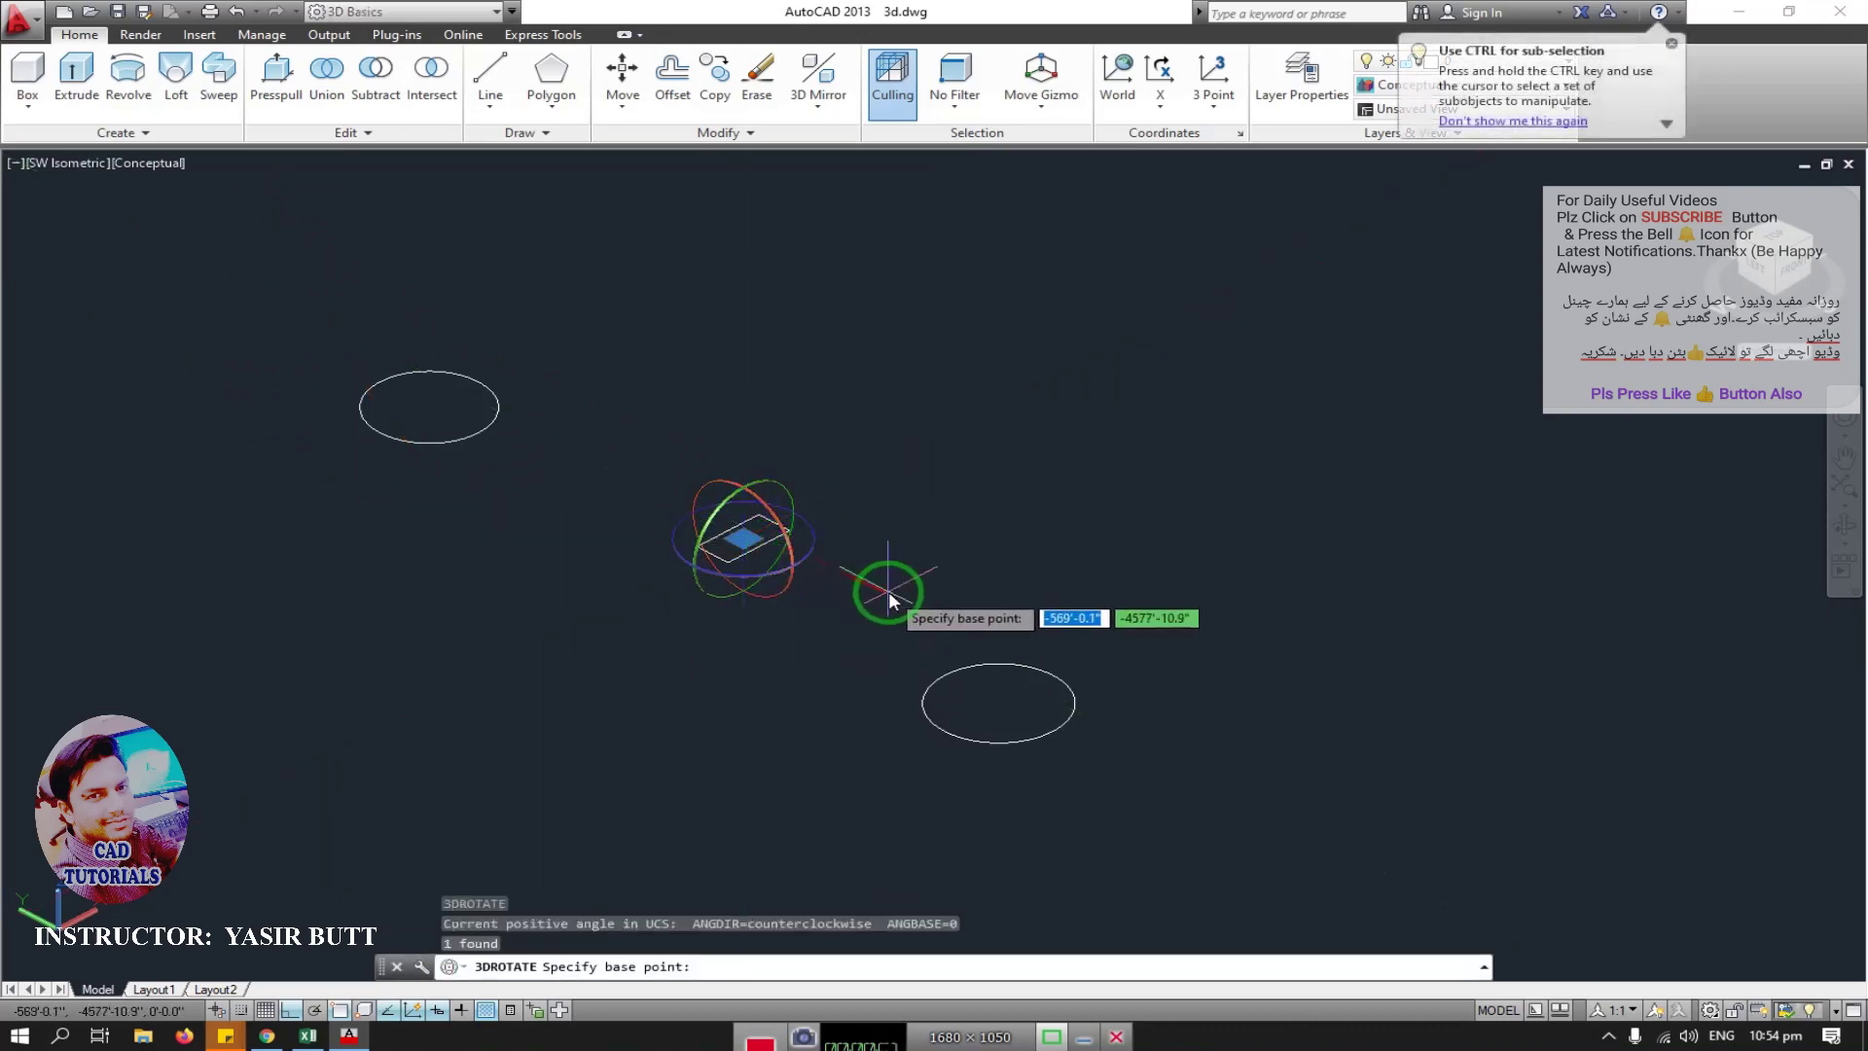
left_click(742, 533)
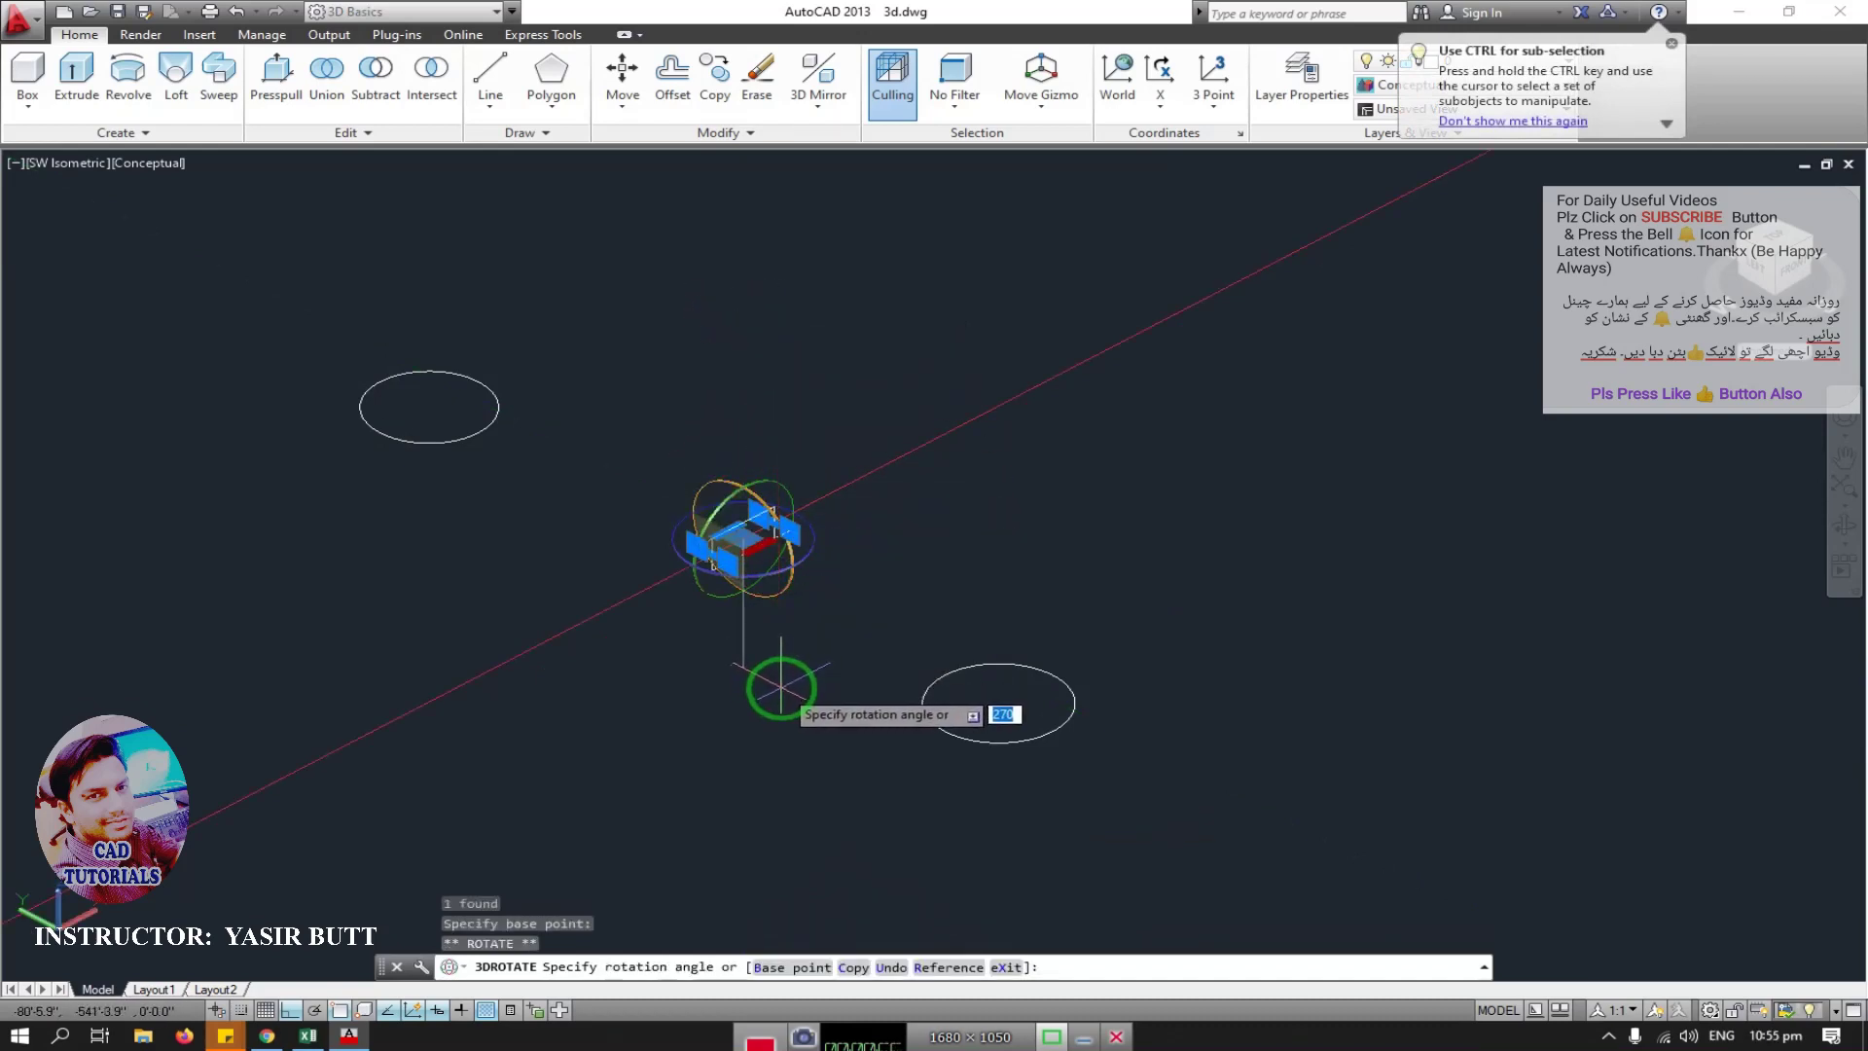
key("Escape")
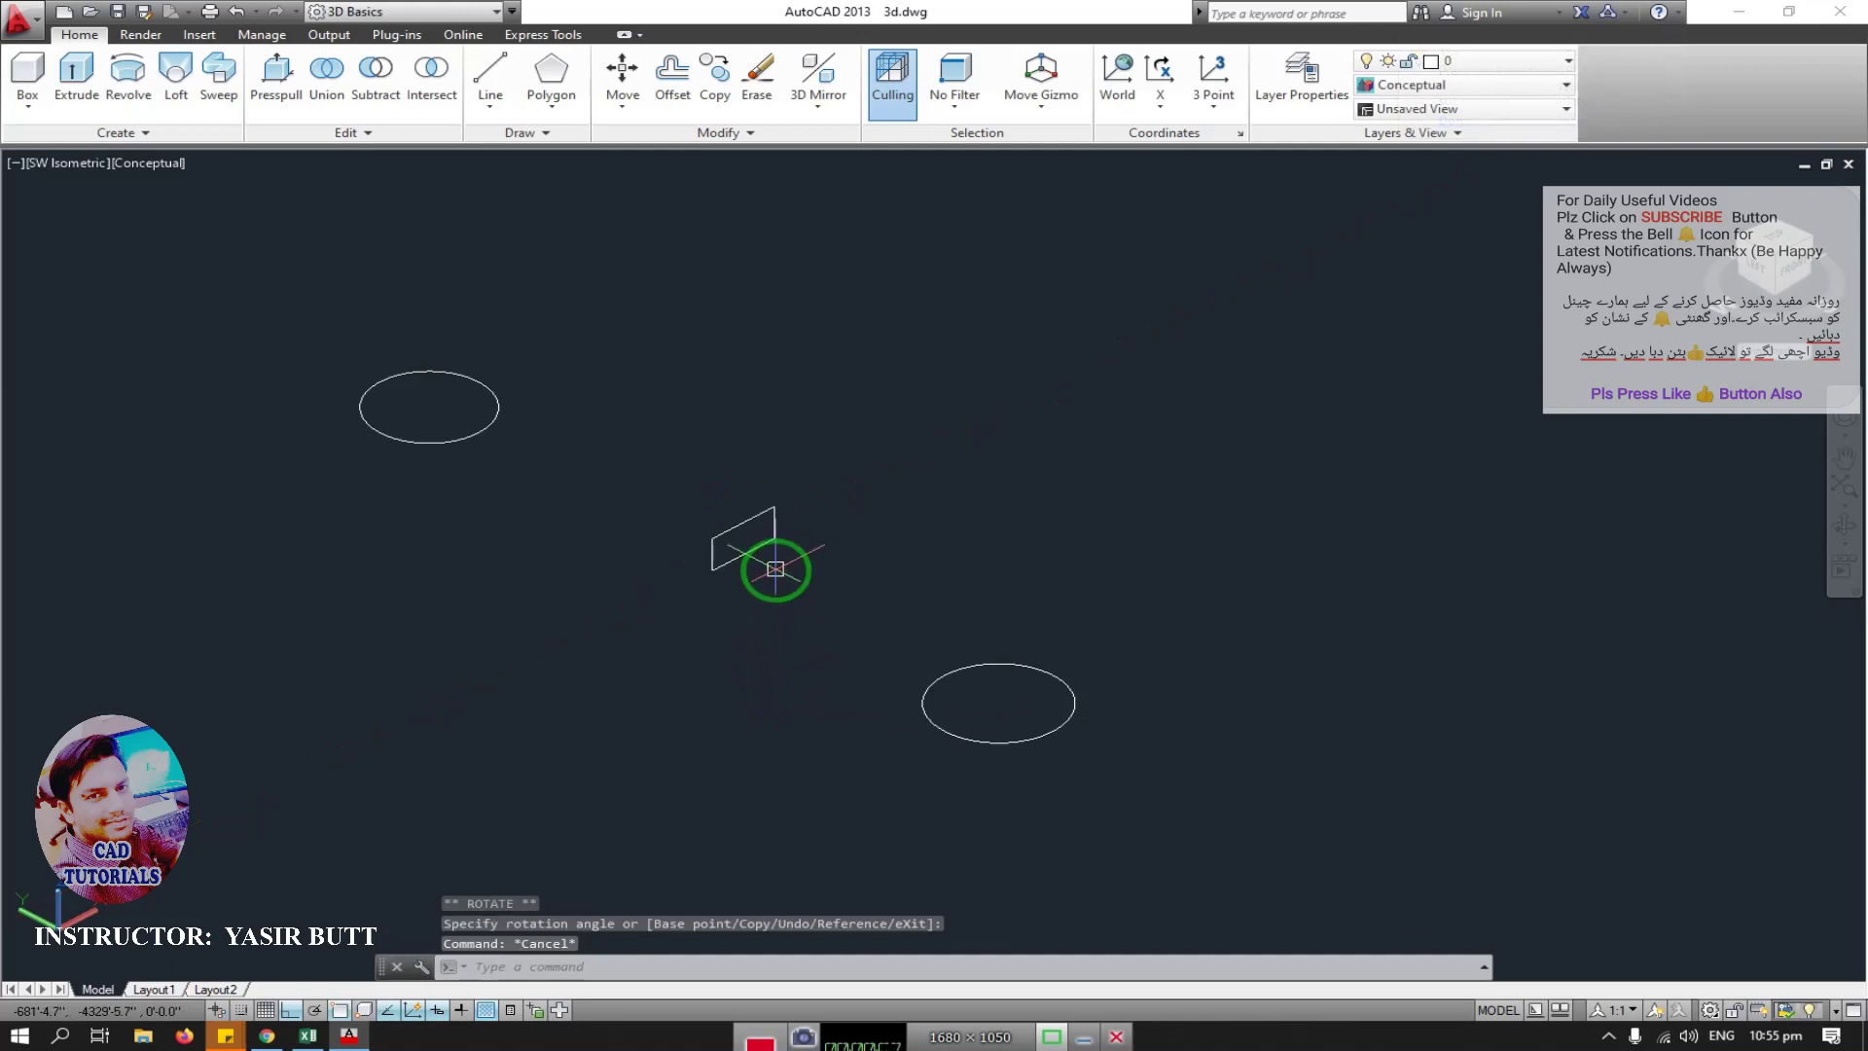
key("ctrl+s")
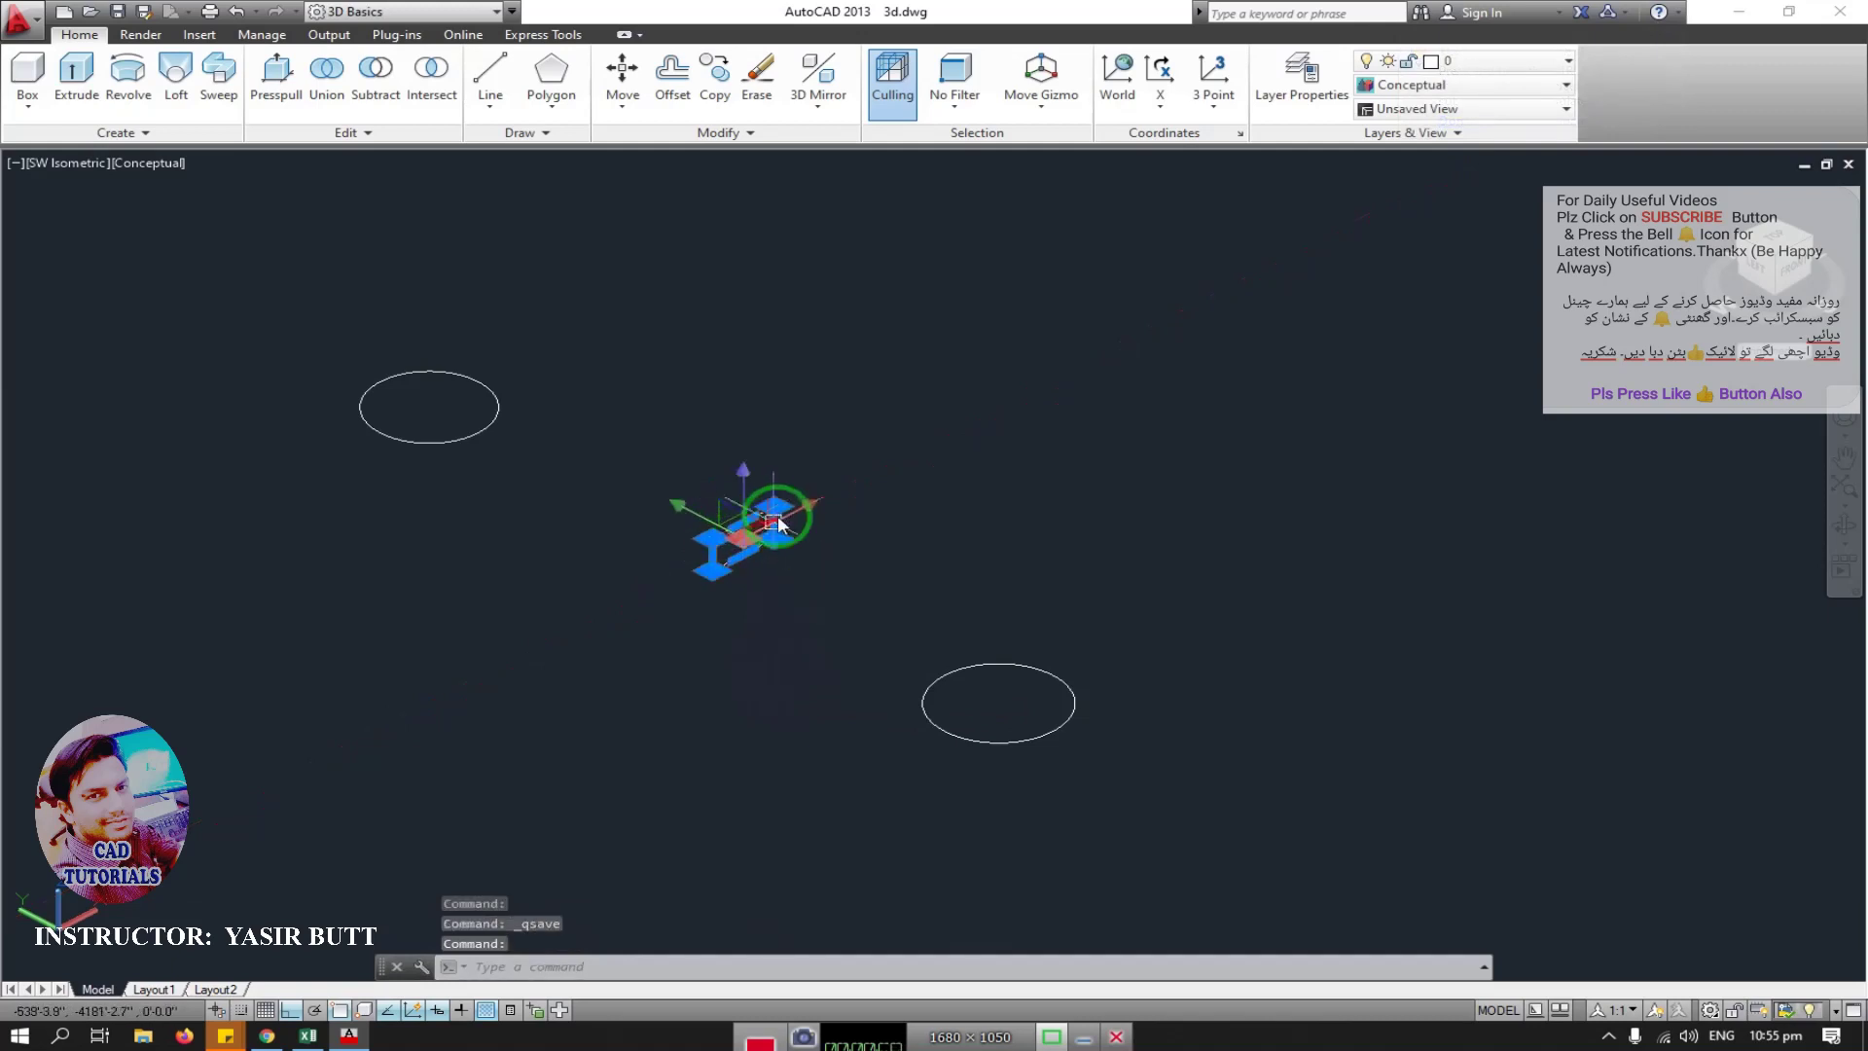
Lift the upright rectangle high above the two circles.
left_click(743, 481)
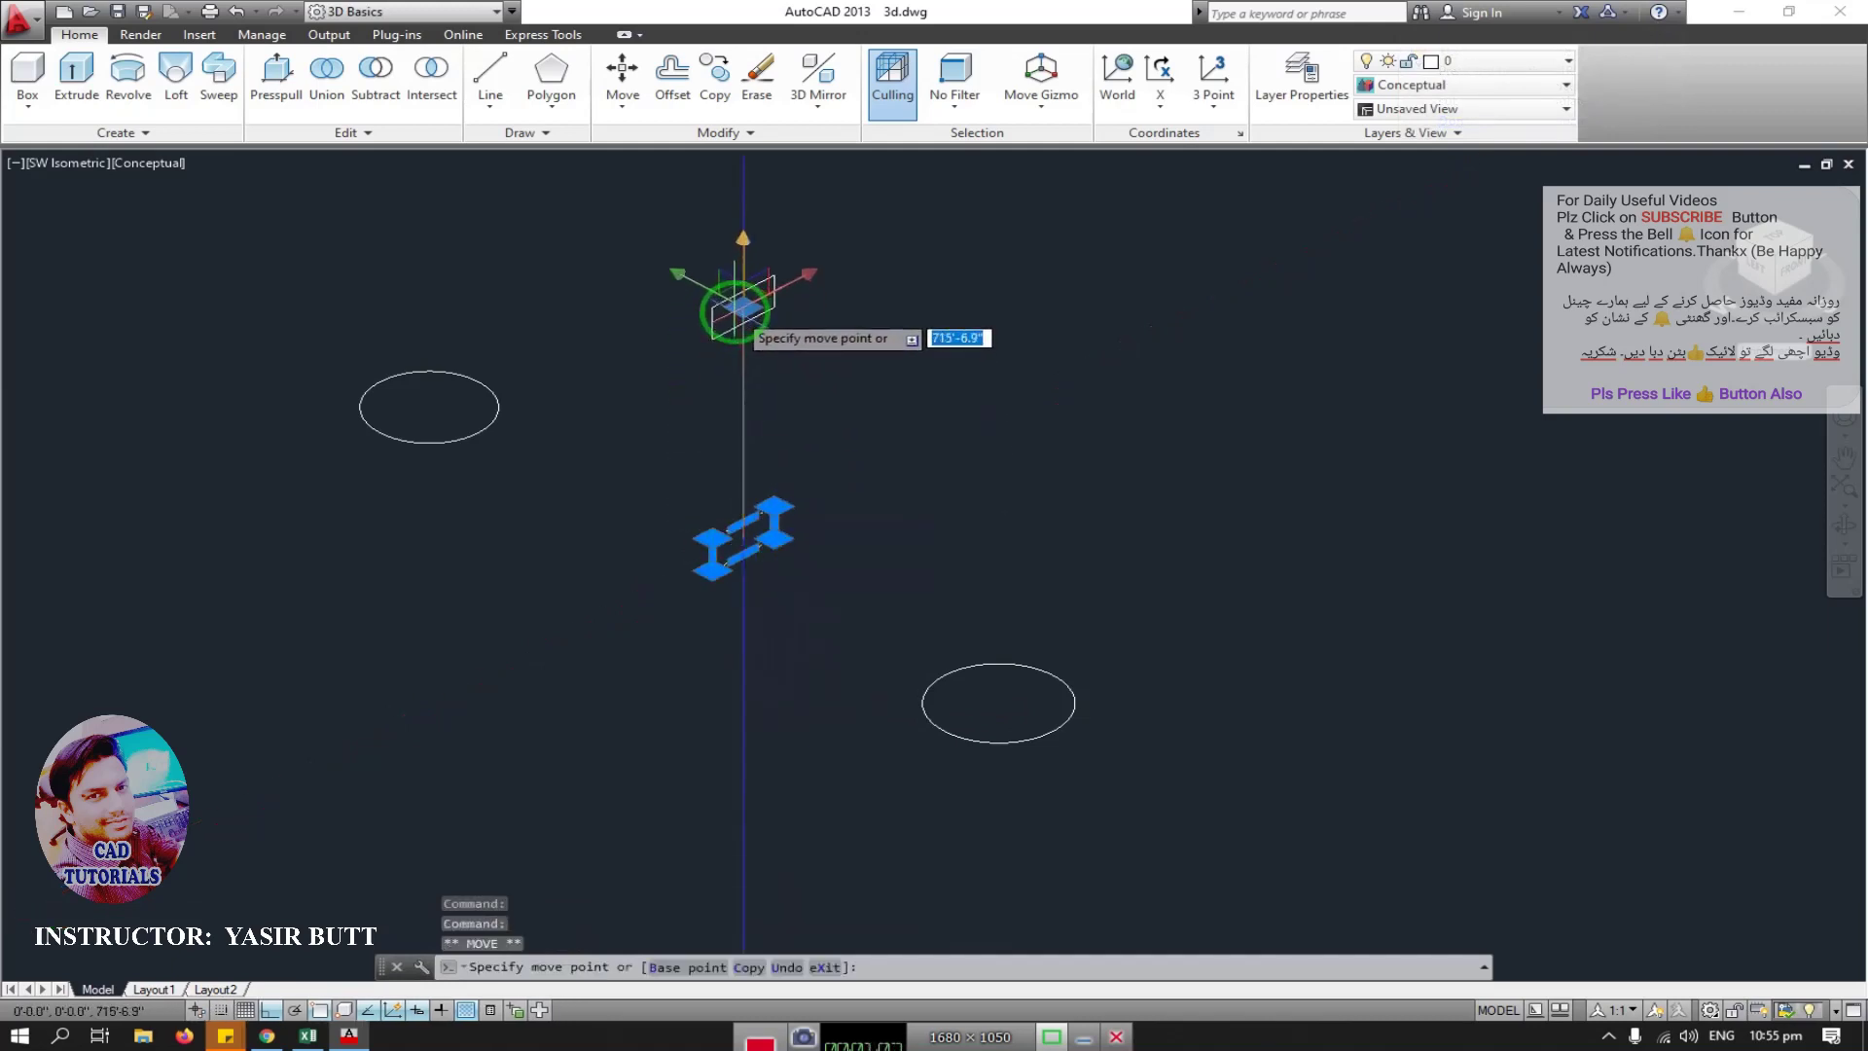
key("Escape")
middle_click_drag(624, 557, 581, 570)
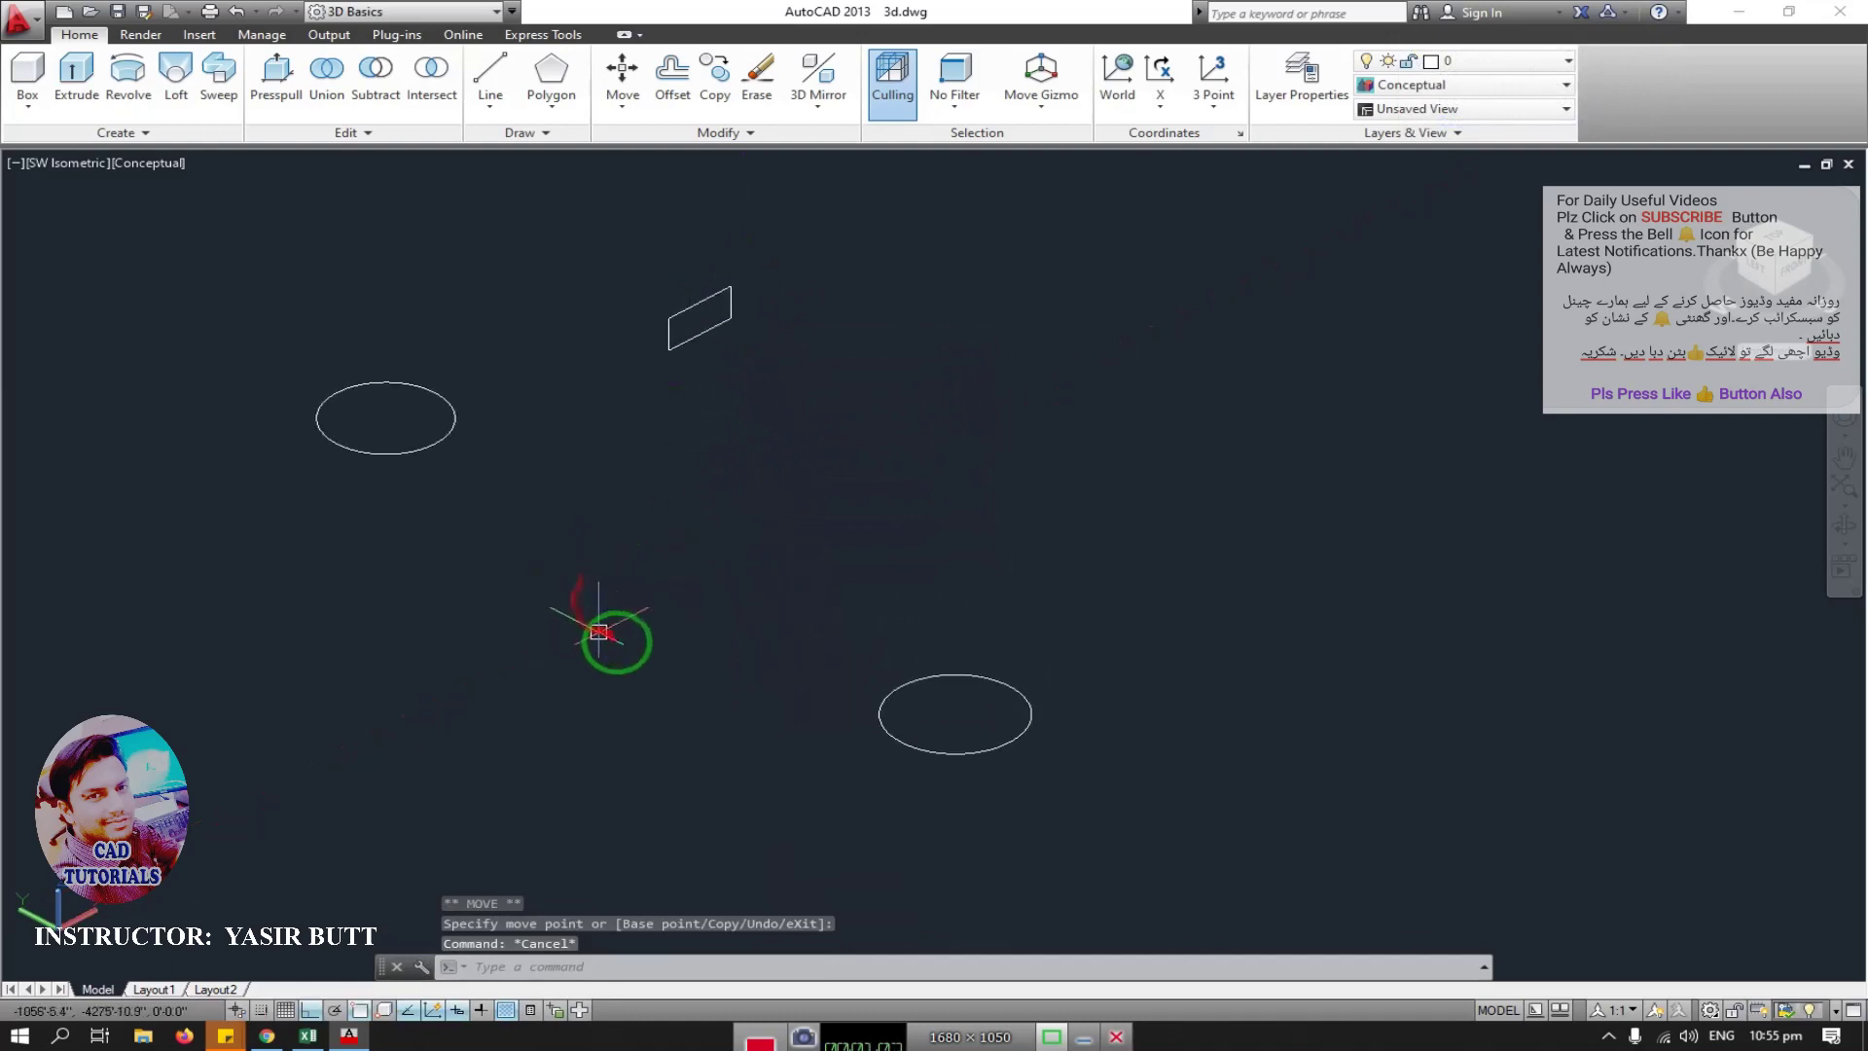
Loft circle, raised rectangle and second circle as cross sections only, then orbit to view the arch.
left_click(177, 70)
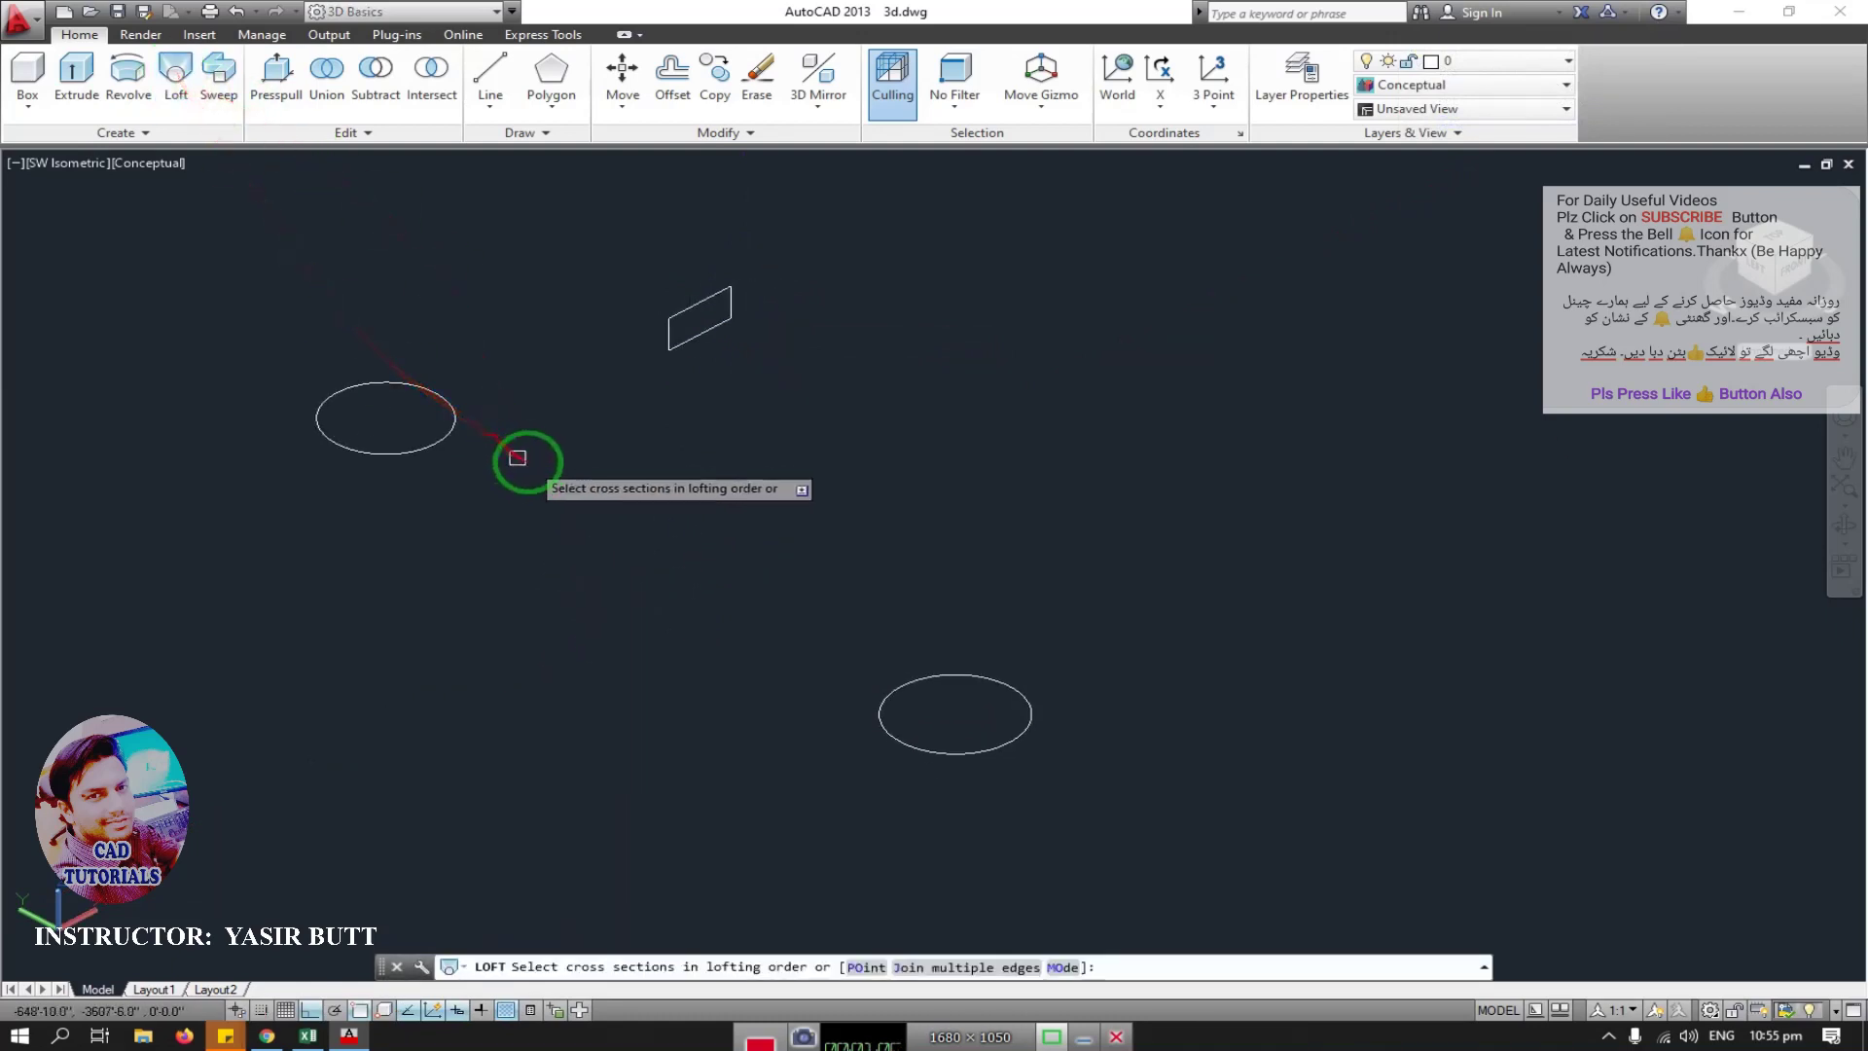
left_click(453, 429)
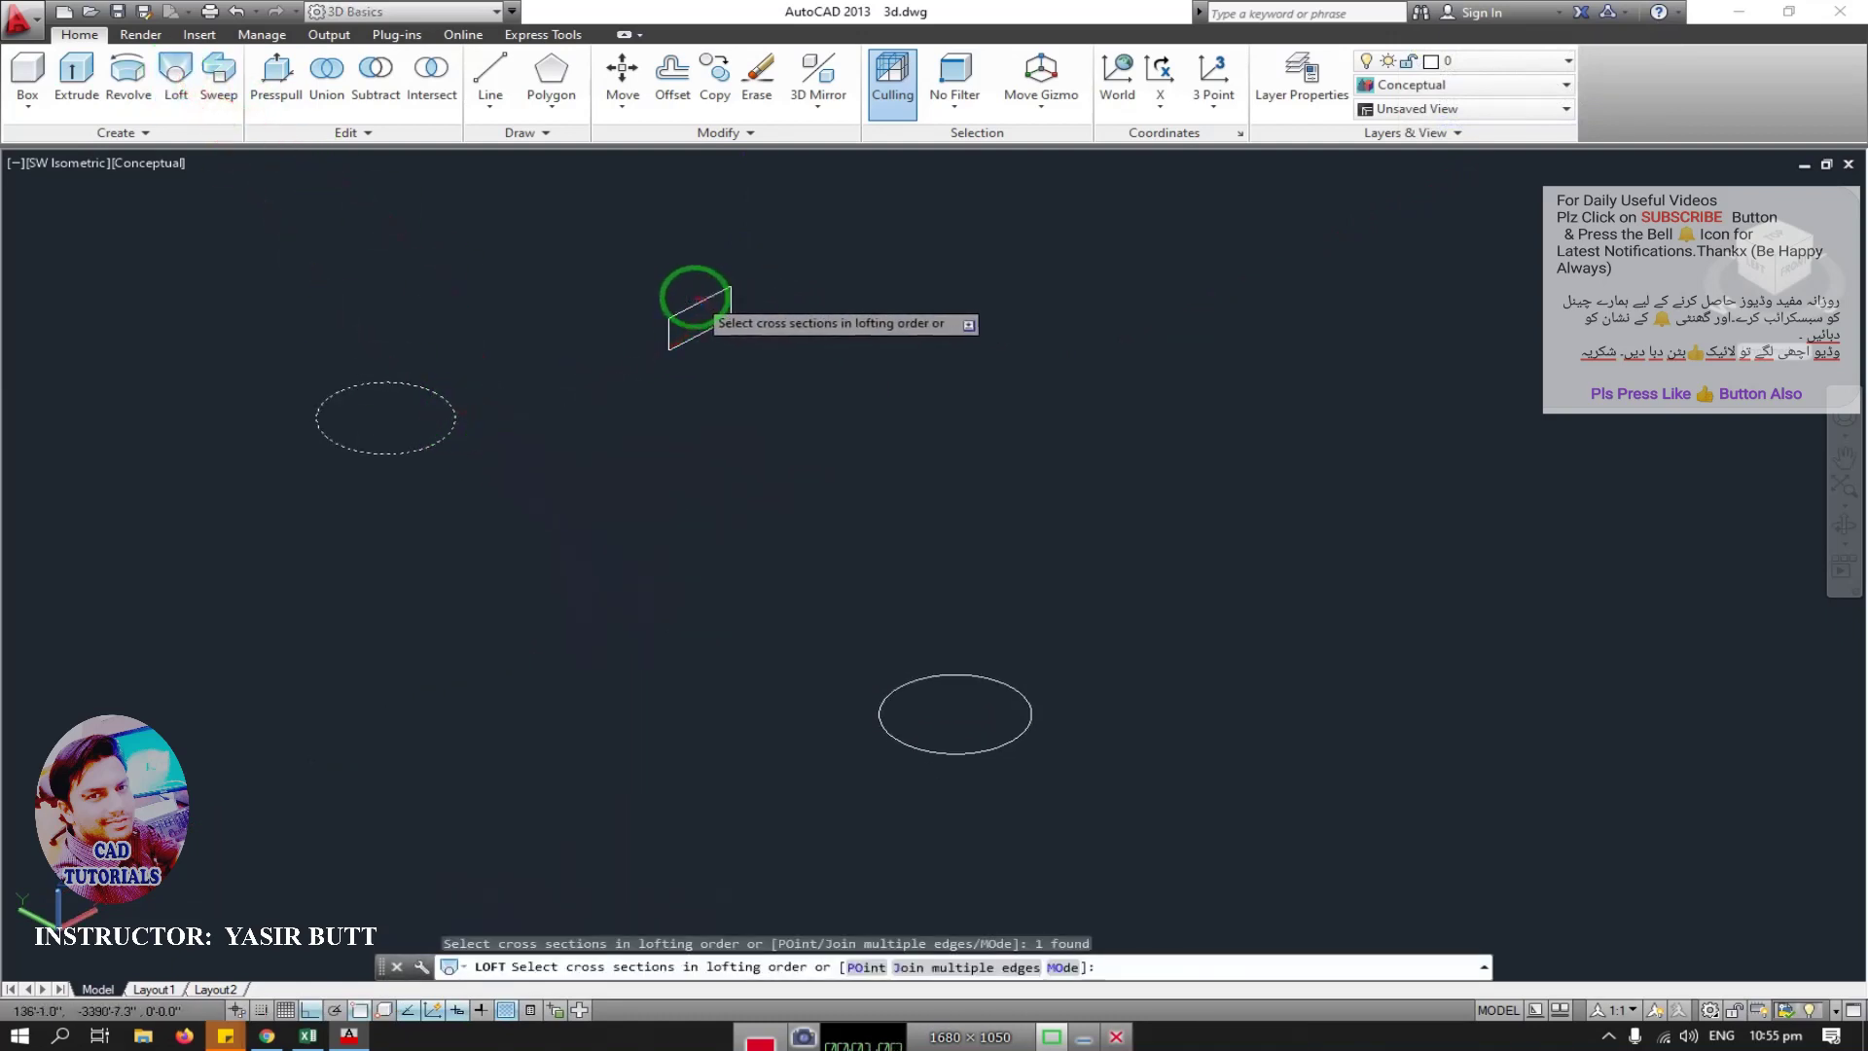
left_click(694, 295)
left_click(889, 693)
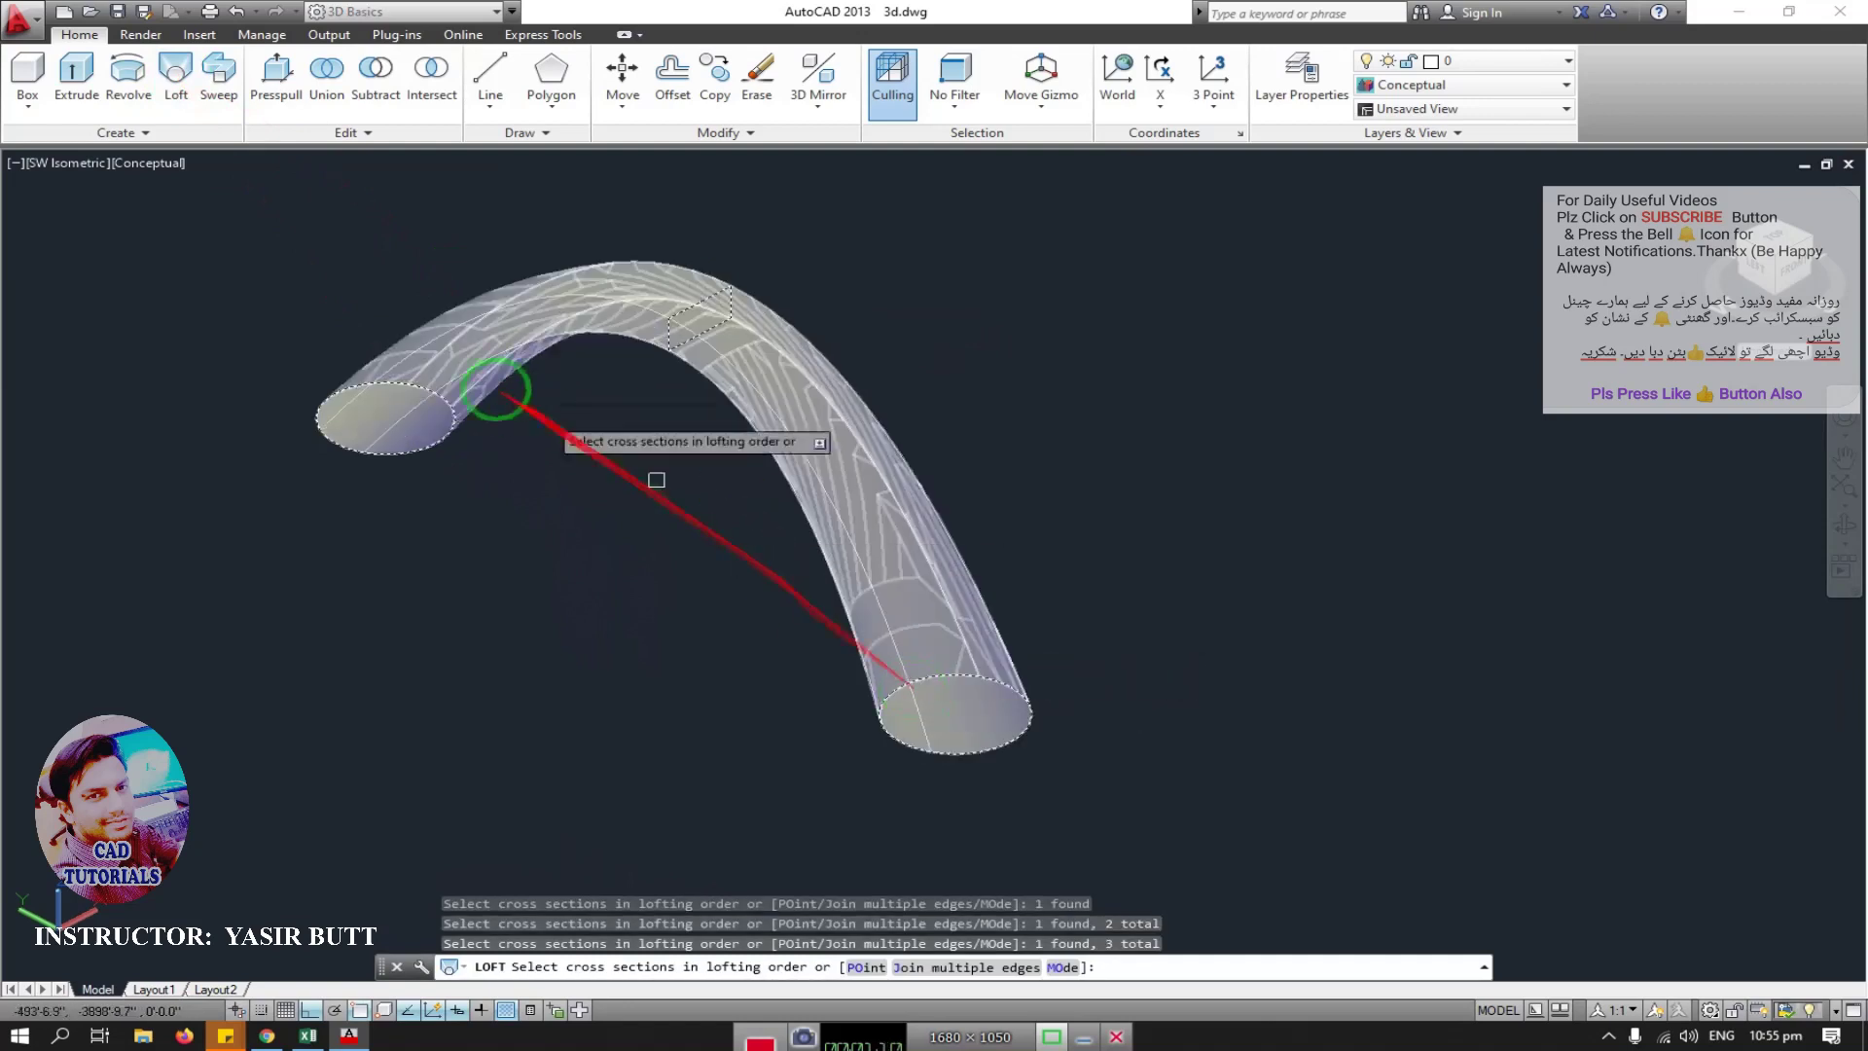
key("Return")
key("Return")
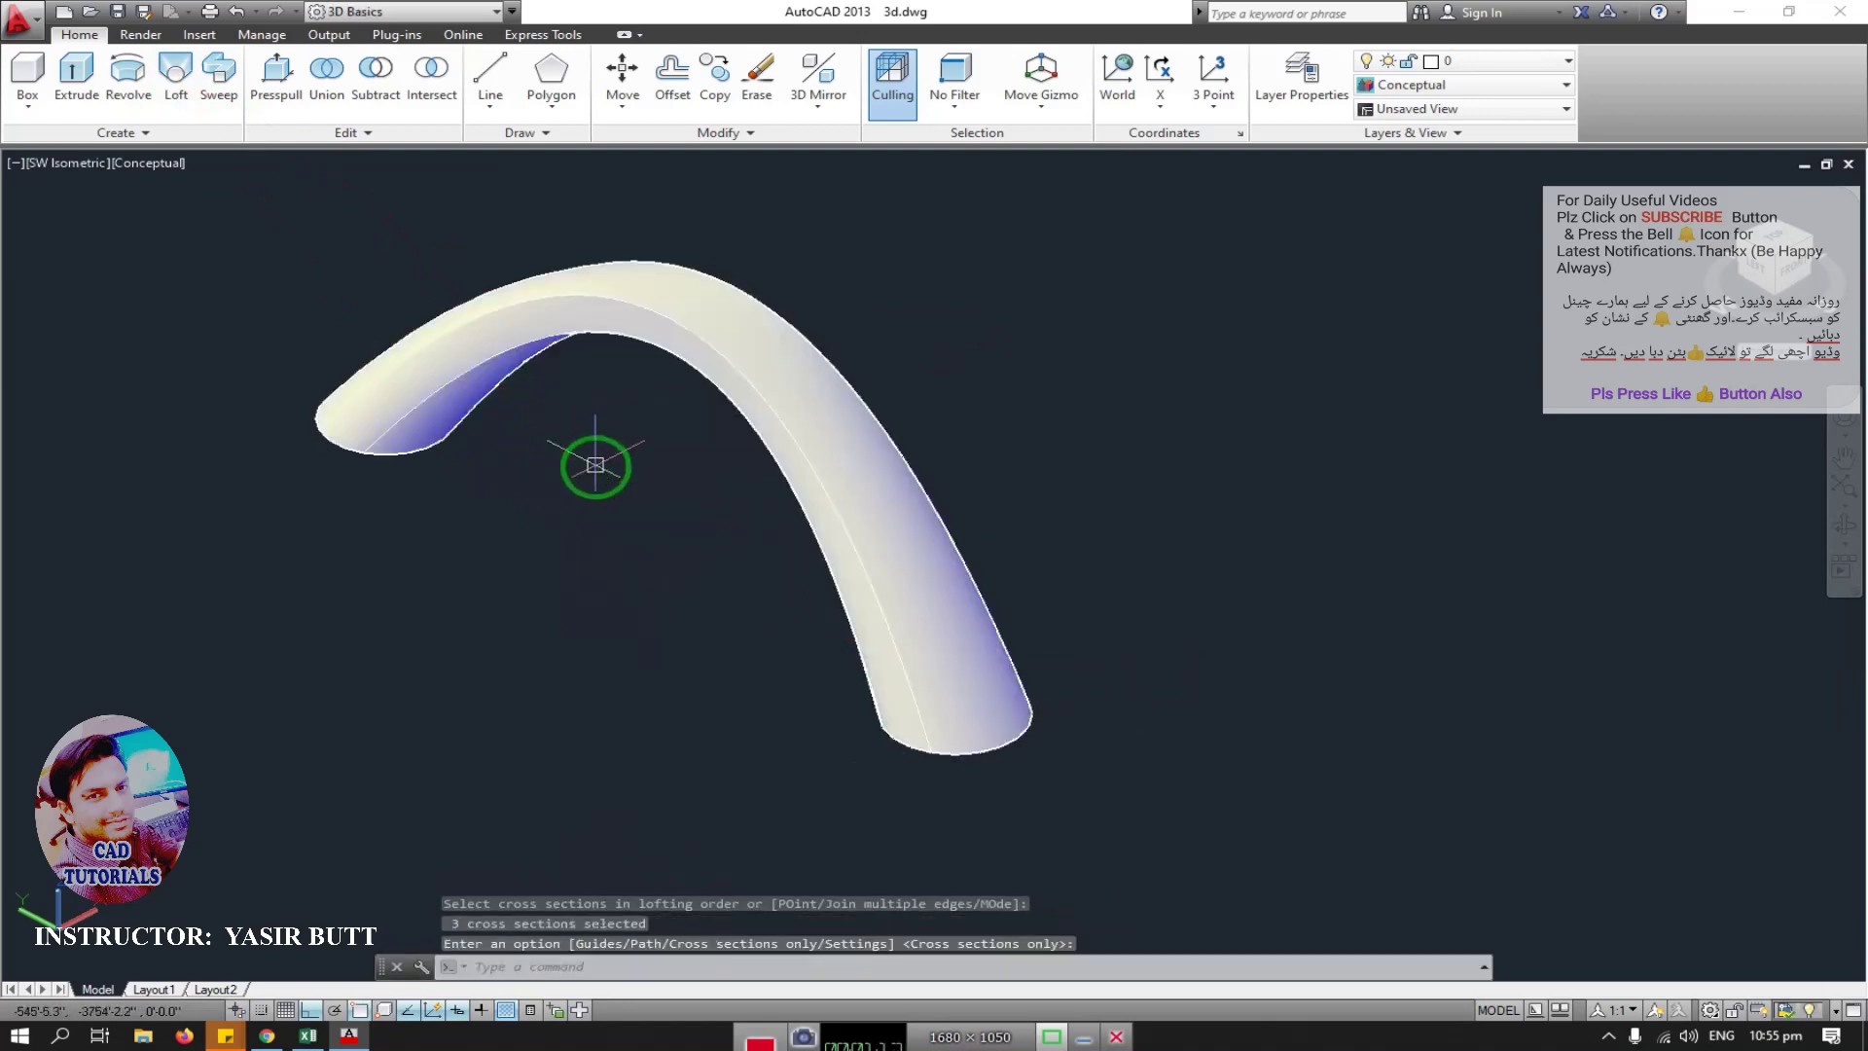
mouse_move(534, 525)
middle_mouse_down("shift")
mouse_move(740, 372)
mouse_move(736, 333)
mouse_move(729, 646)
mouse_move(701, 471)
mouse_move(660, 507)
middle_mouse_up("shift")
Save the drawing, then start and abandon several circles at the large circle's centre.
scroll(660, 507, "down", 5)
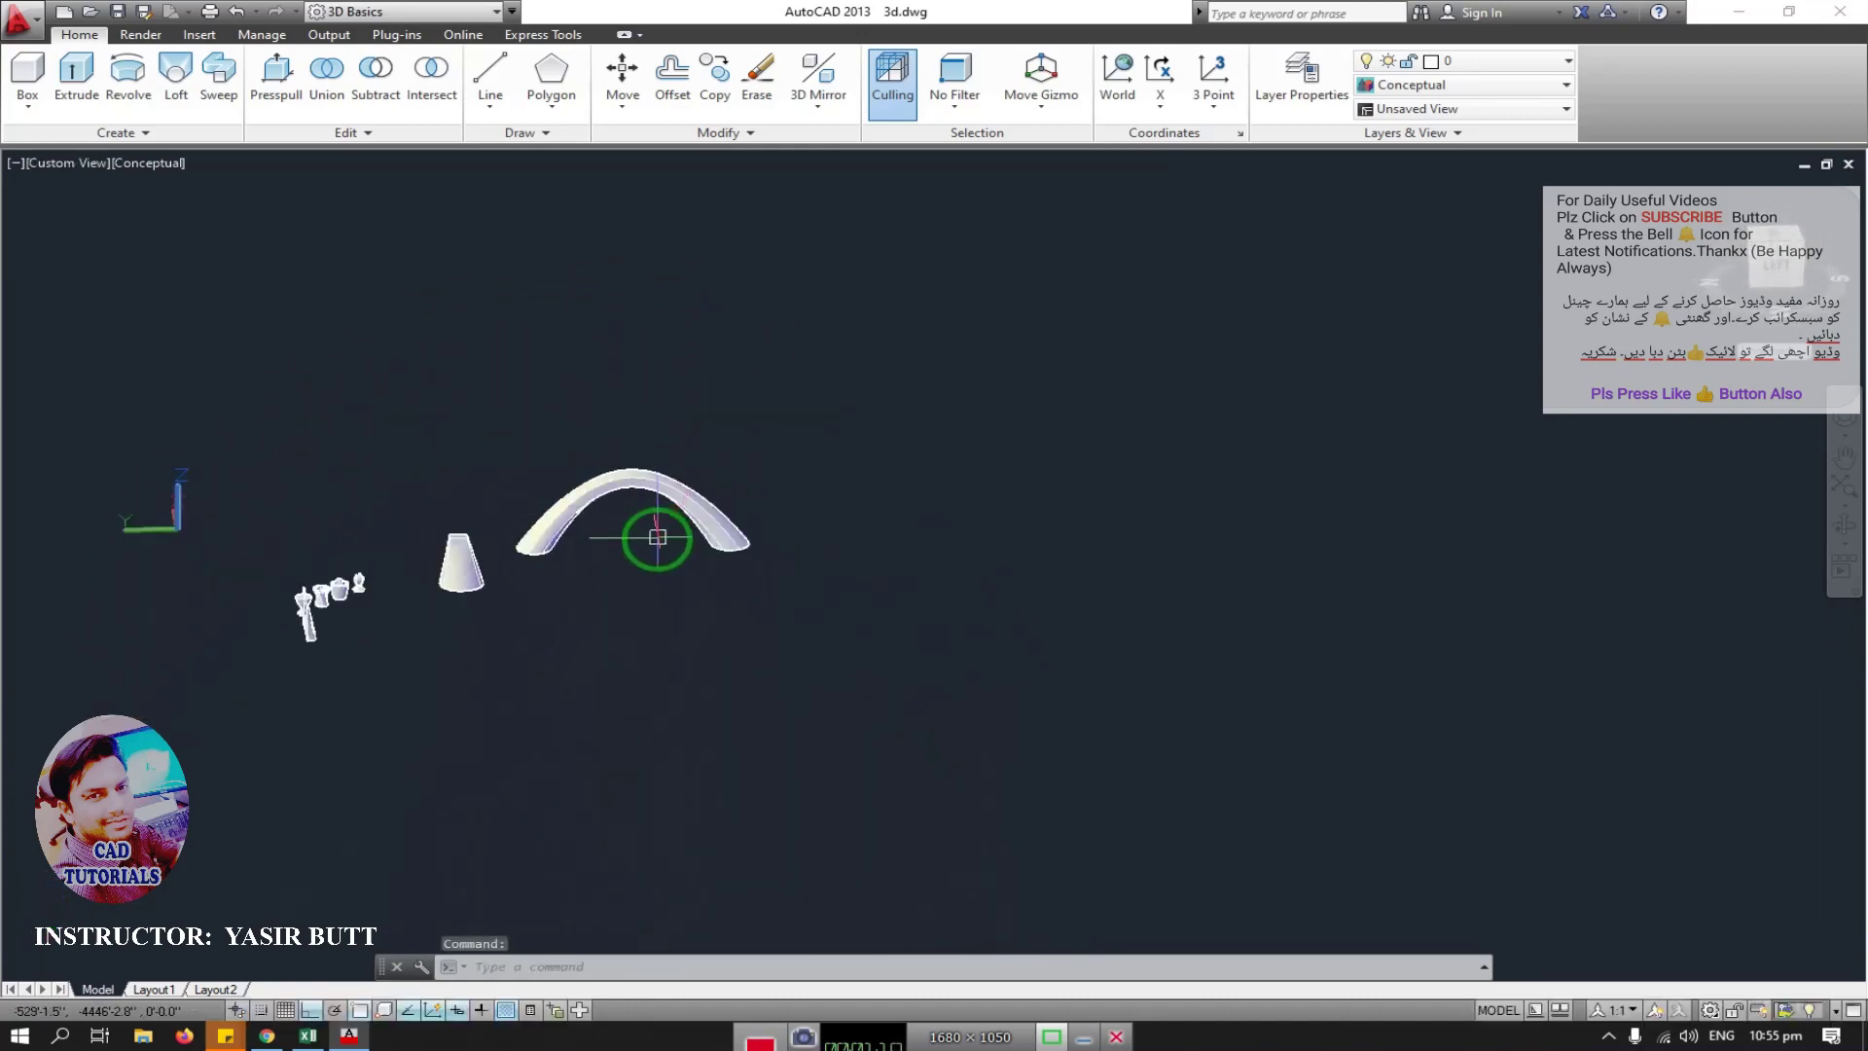
key("ctrl+s")
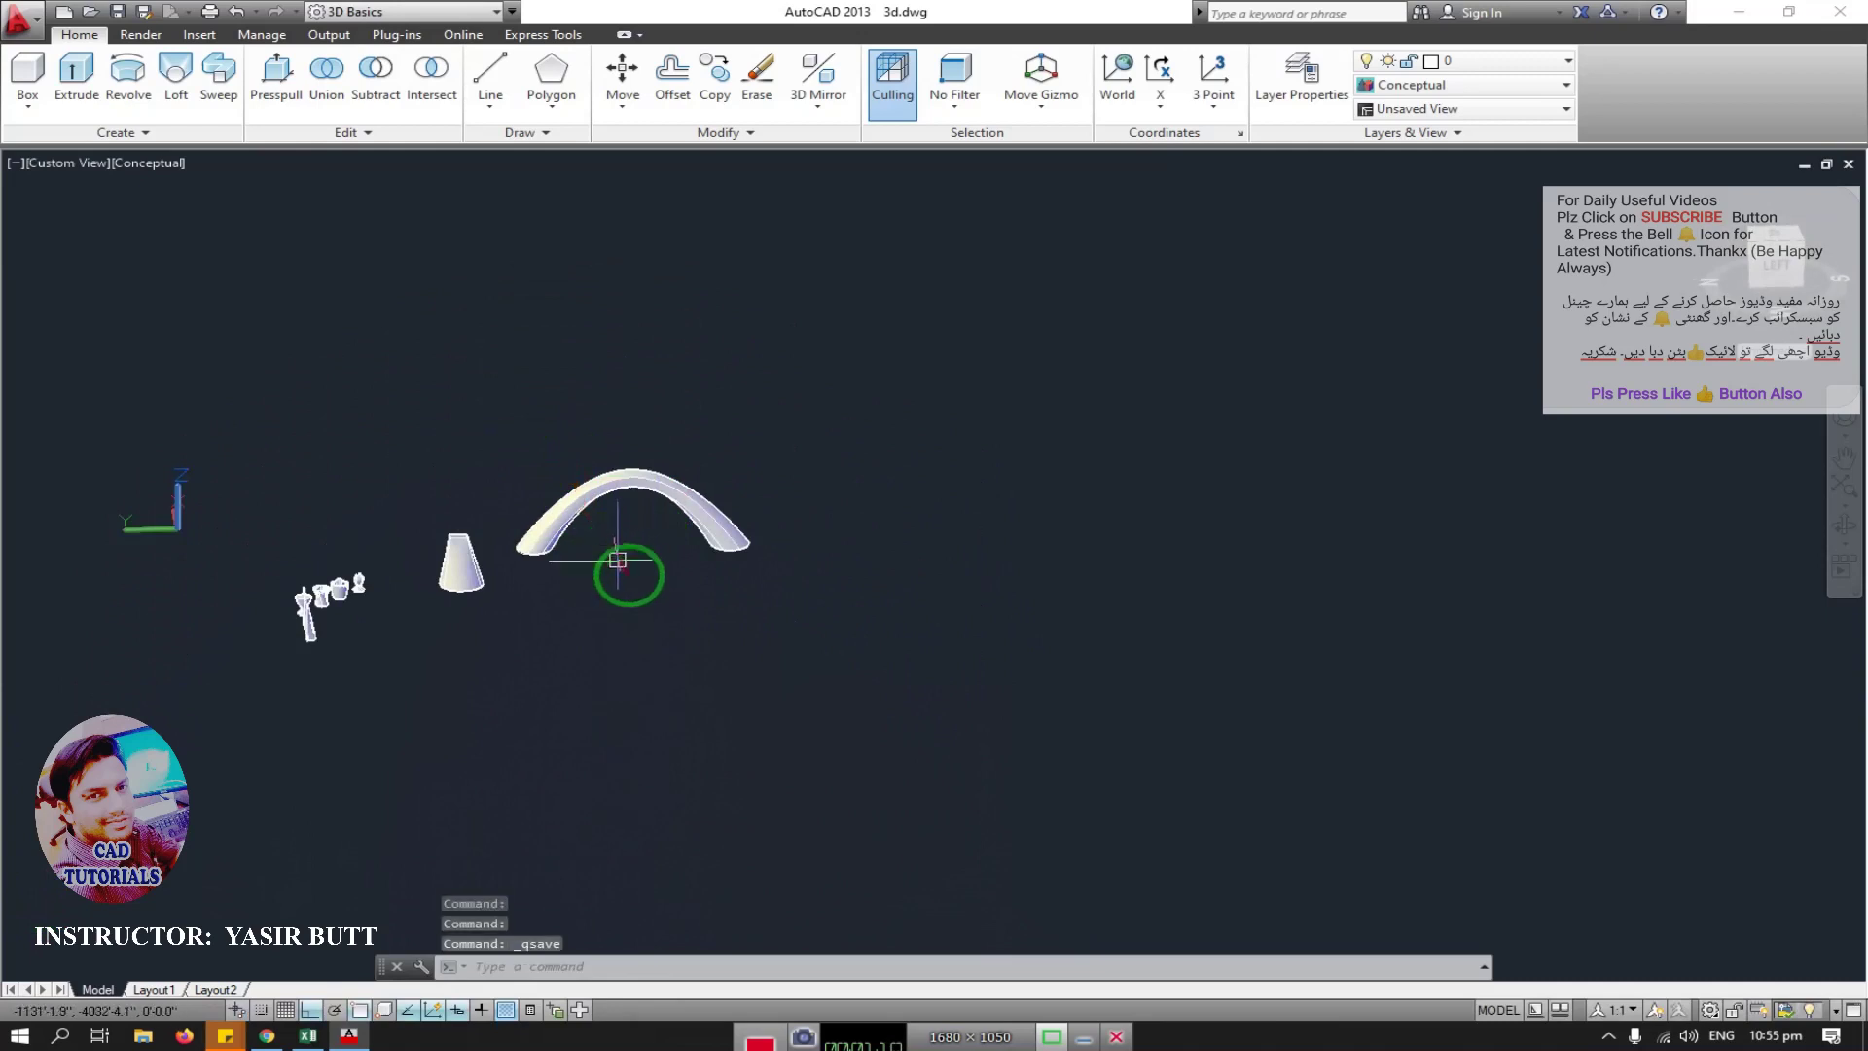
key("Escape")
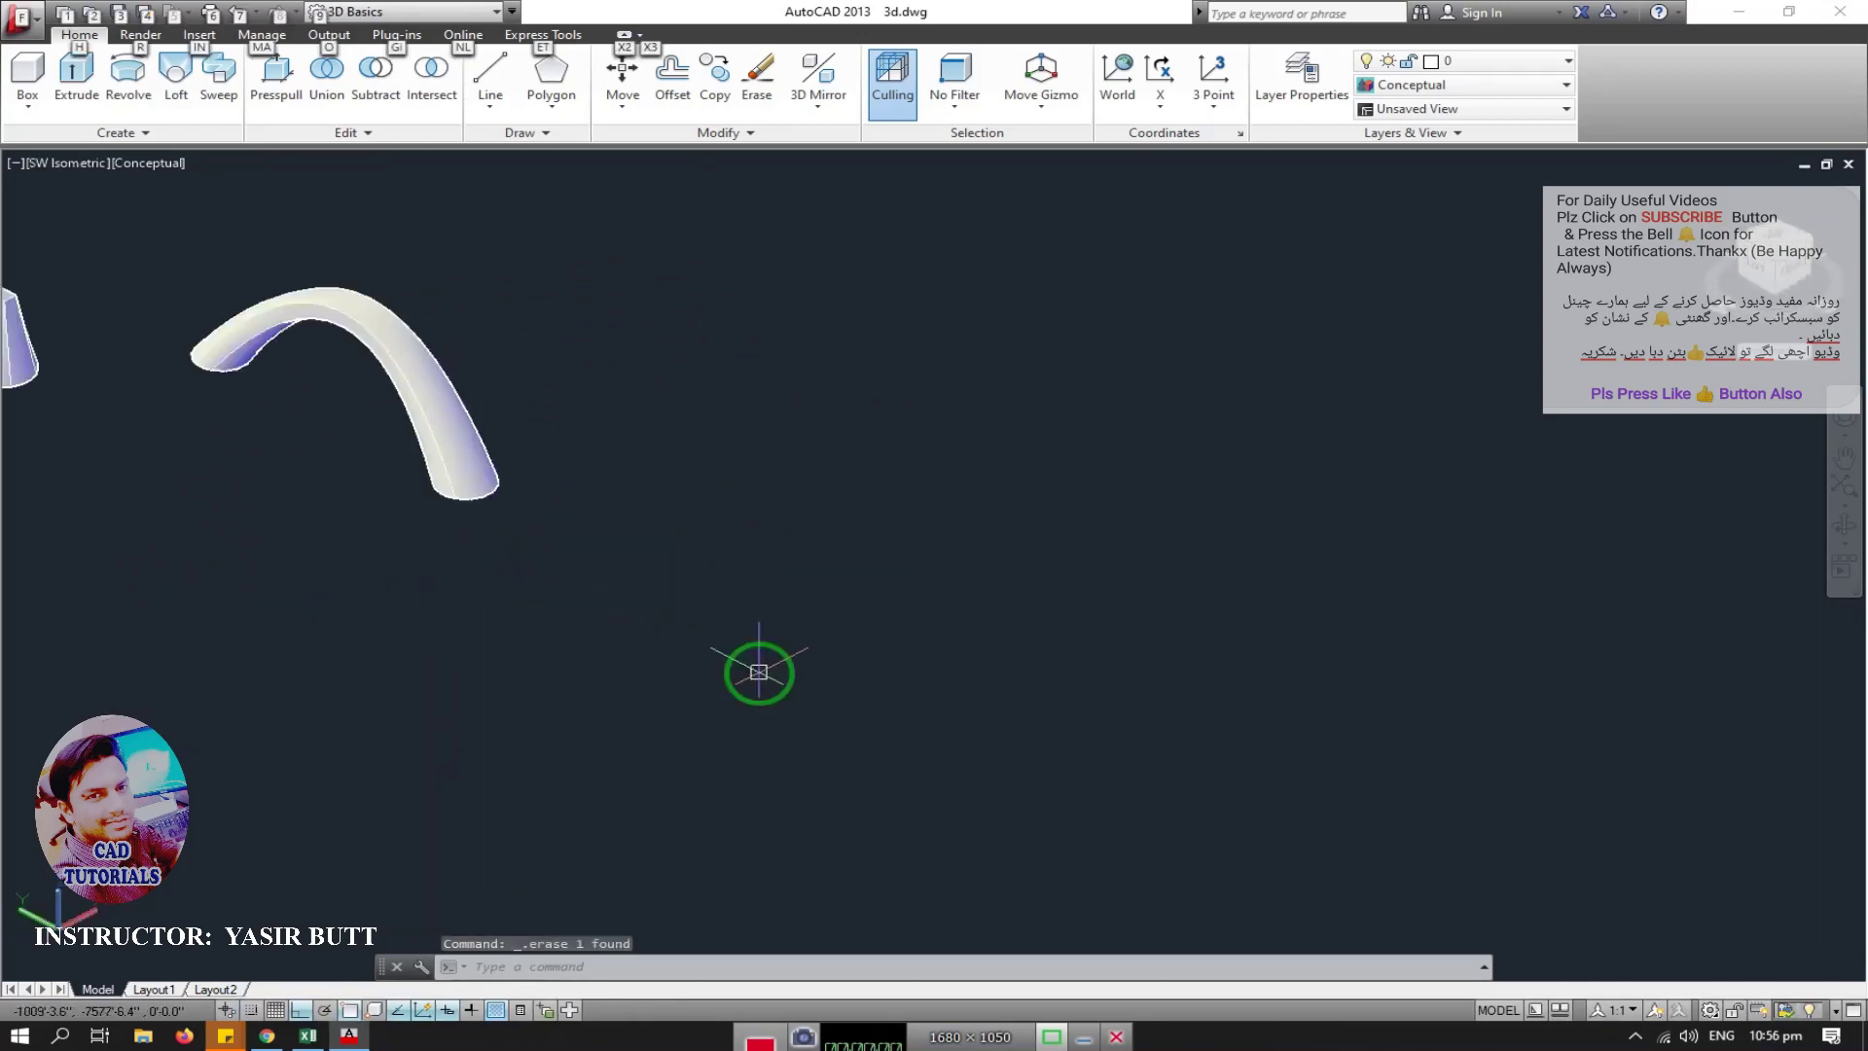
key("alt")
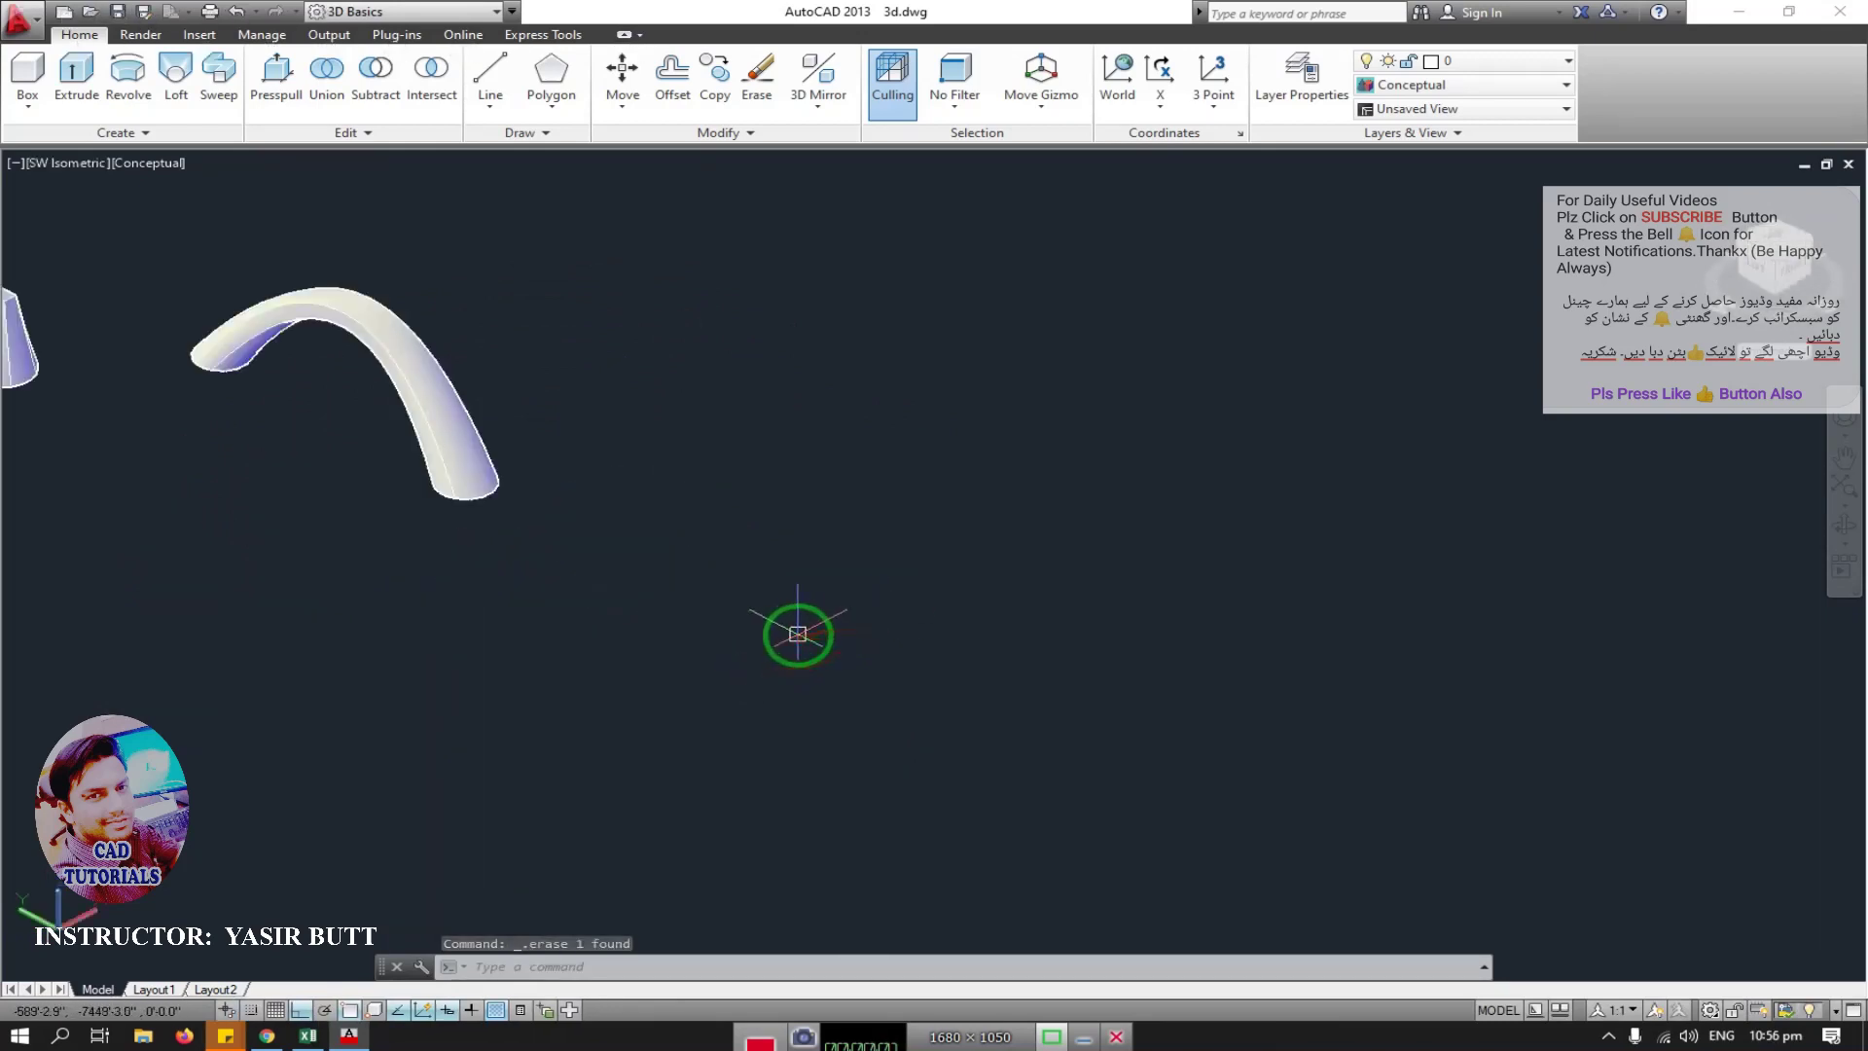
type("c")
key("Return")
left_click(811, 613)
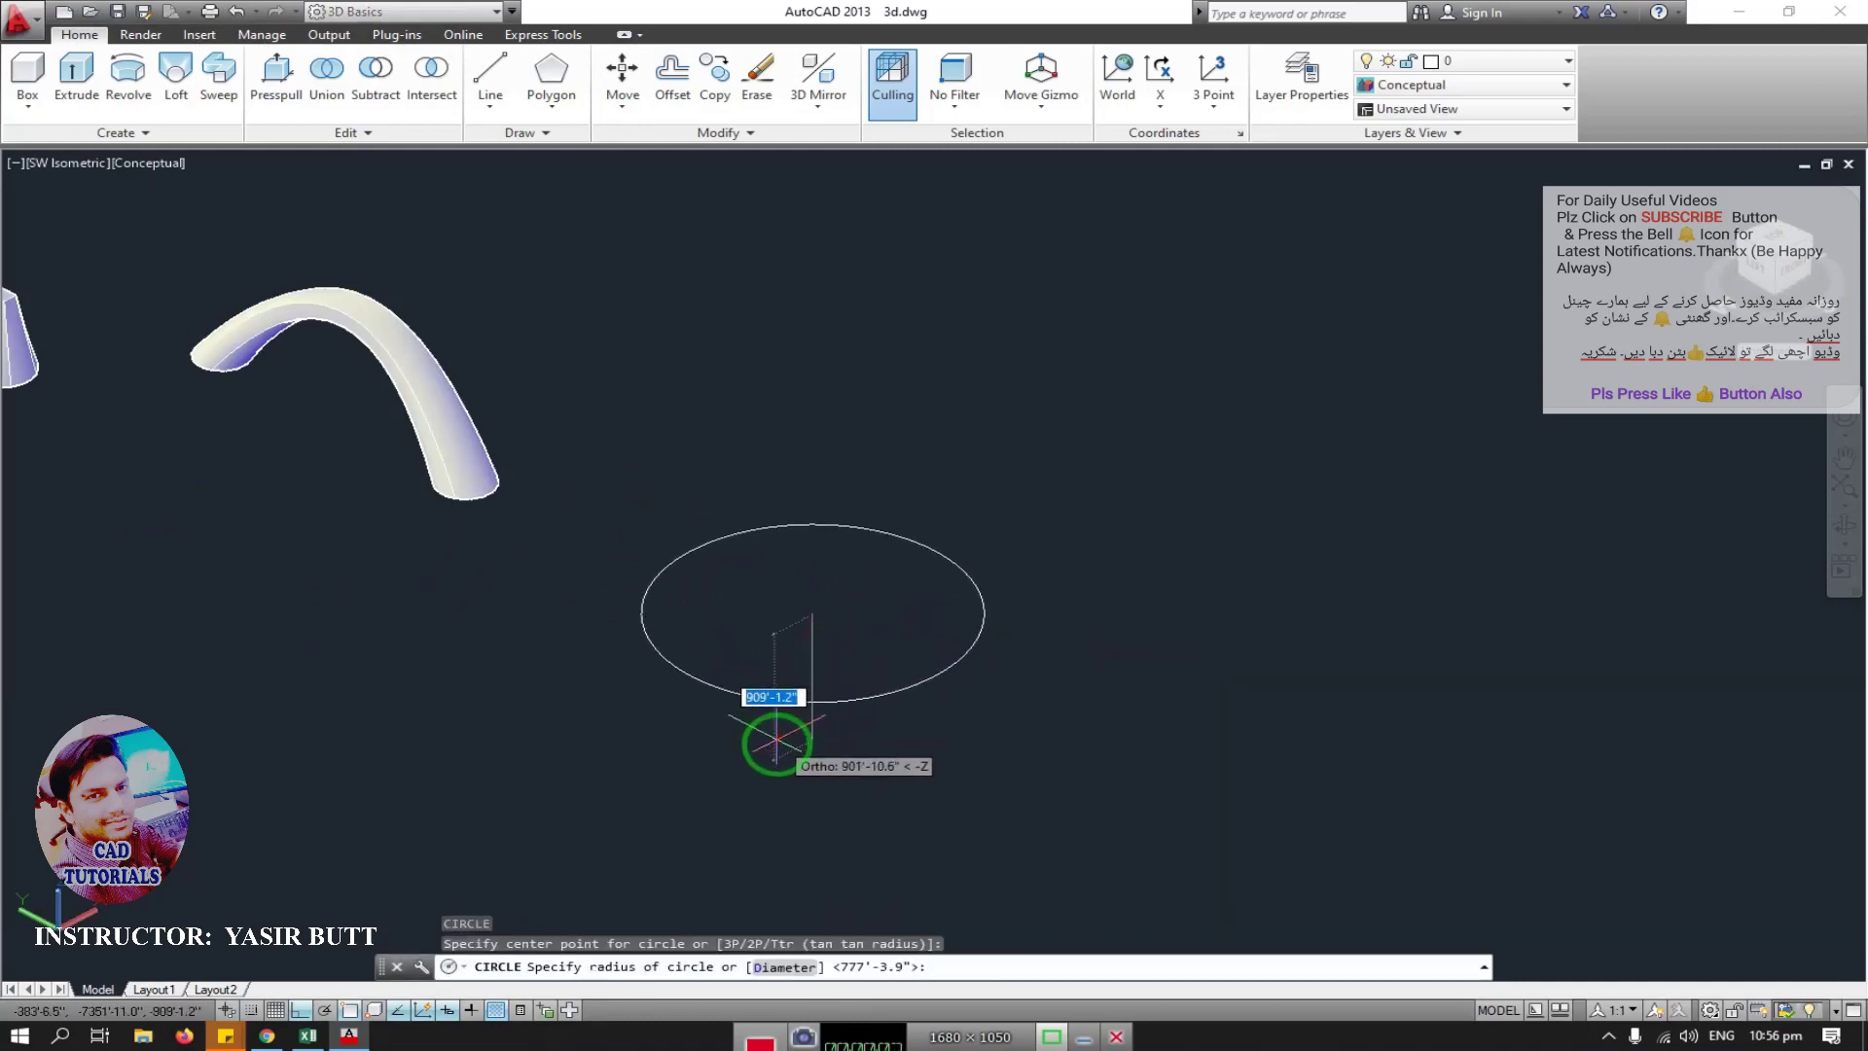
key("Return")
key("Return")
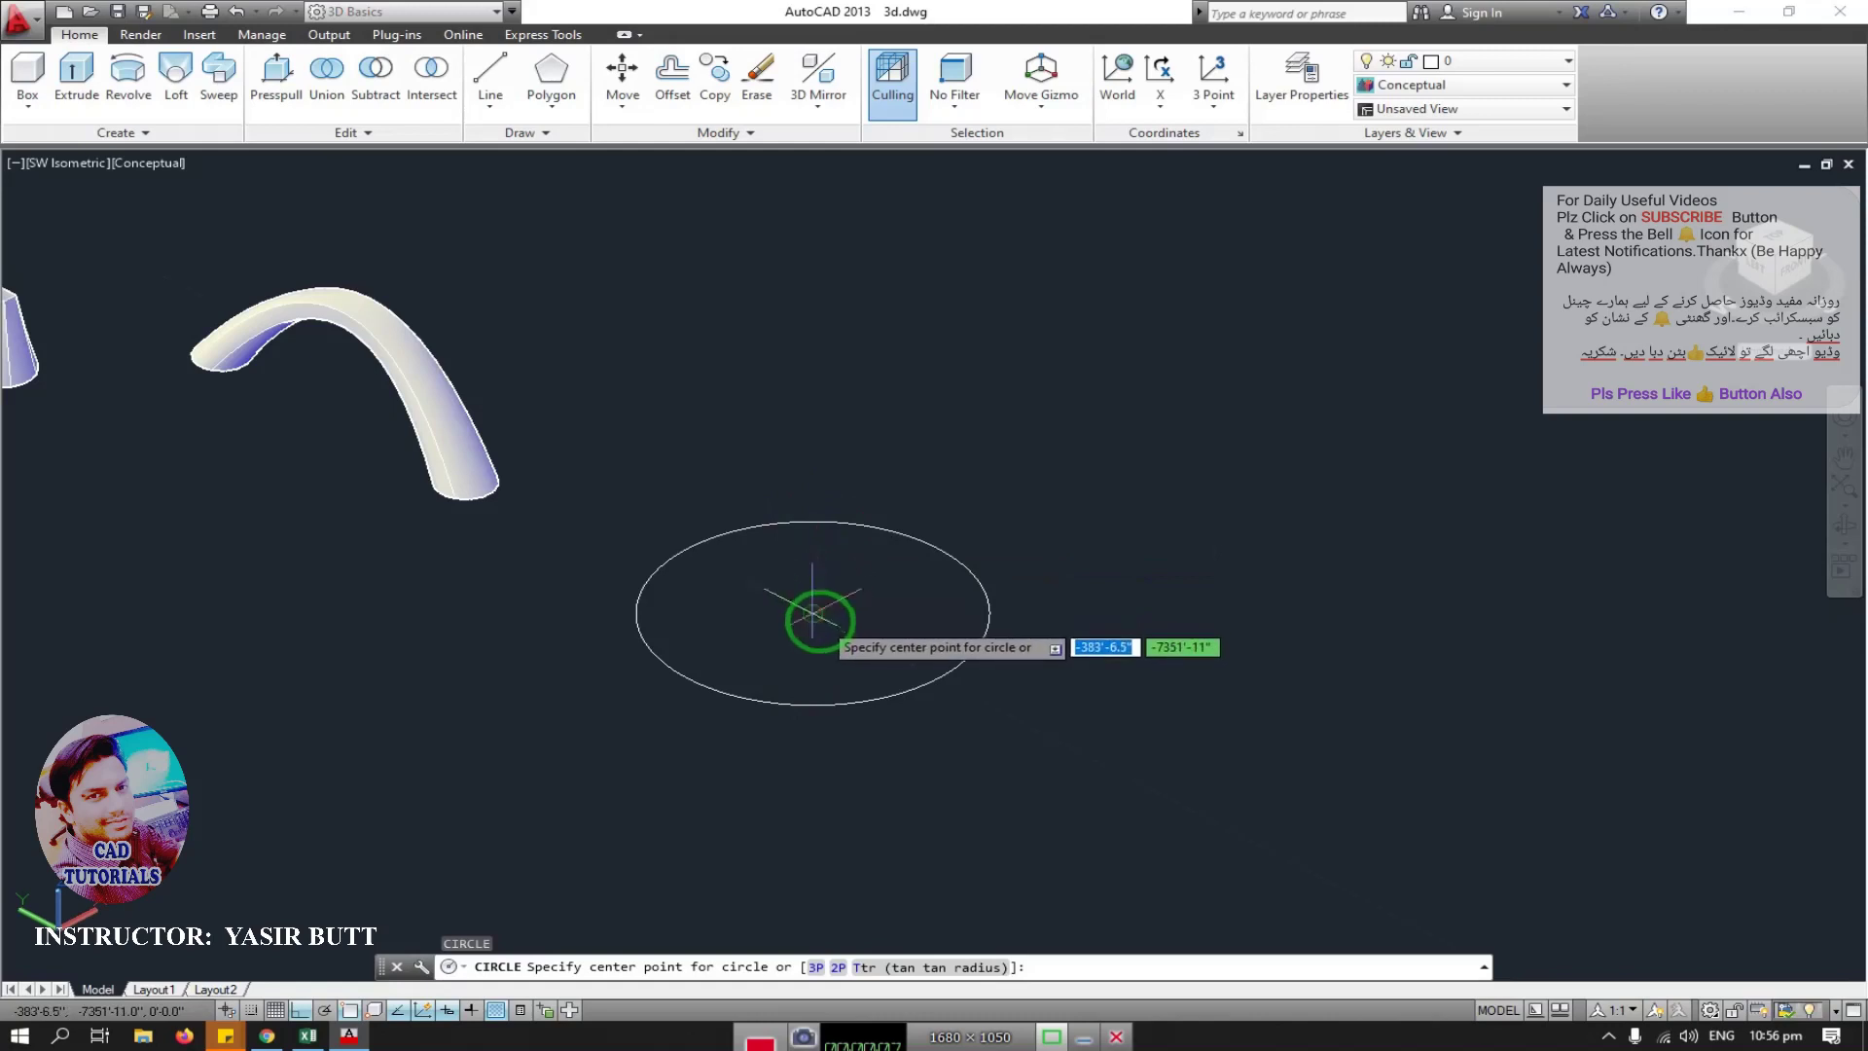
left_click(817, 615)
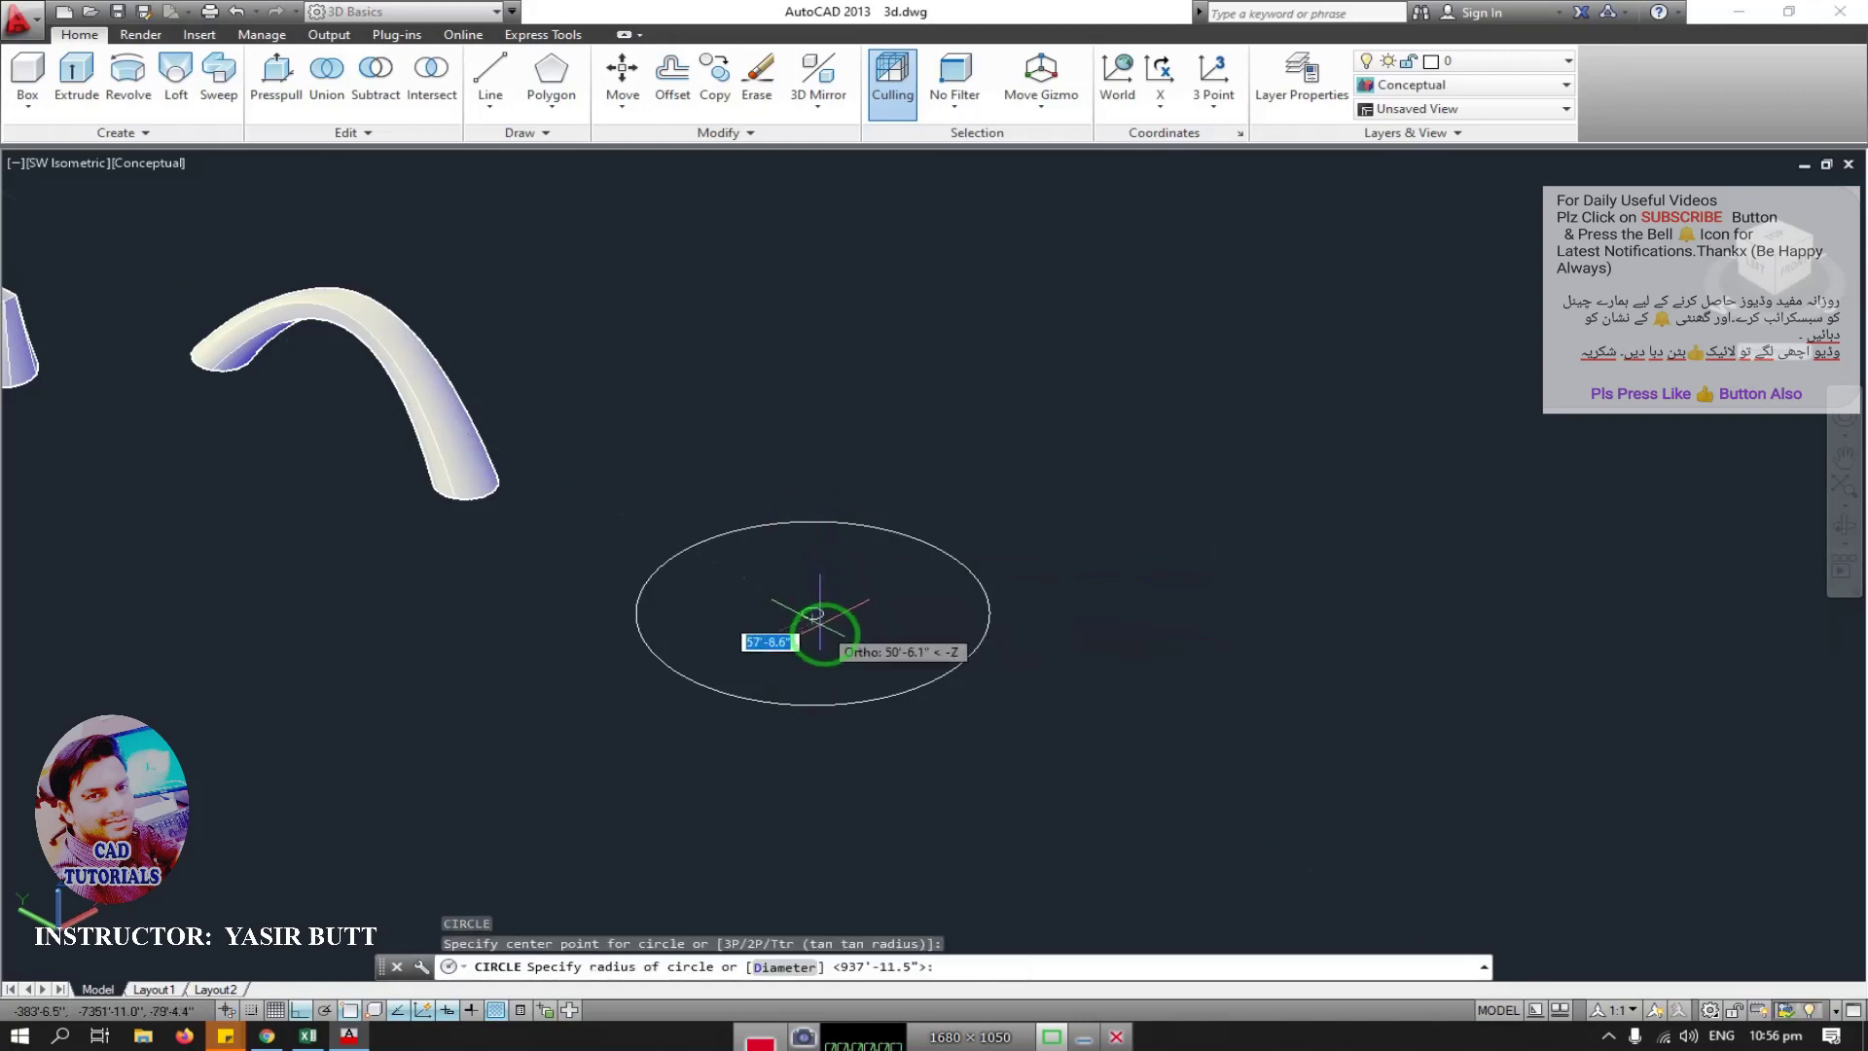
left_click(851, 696)
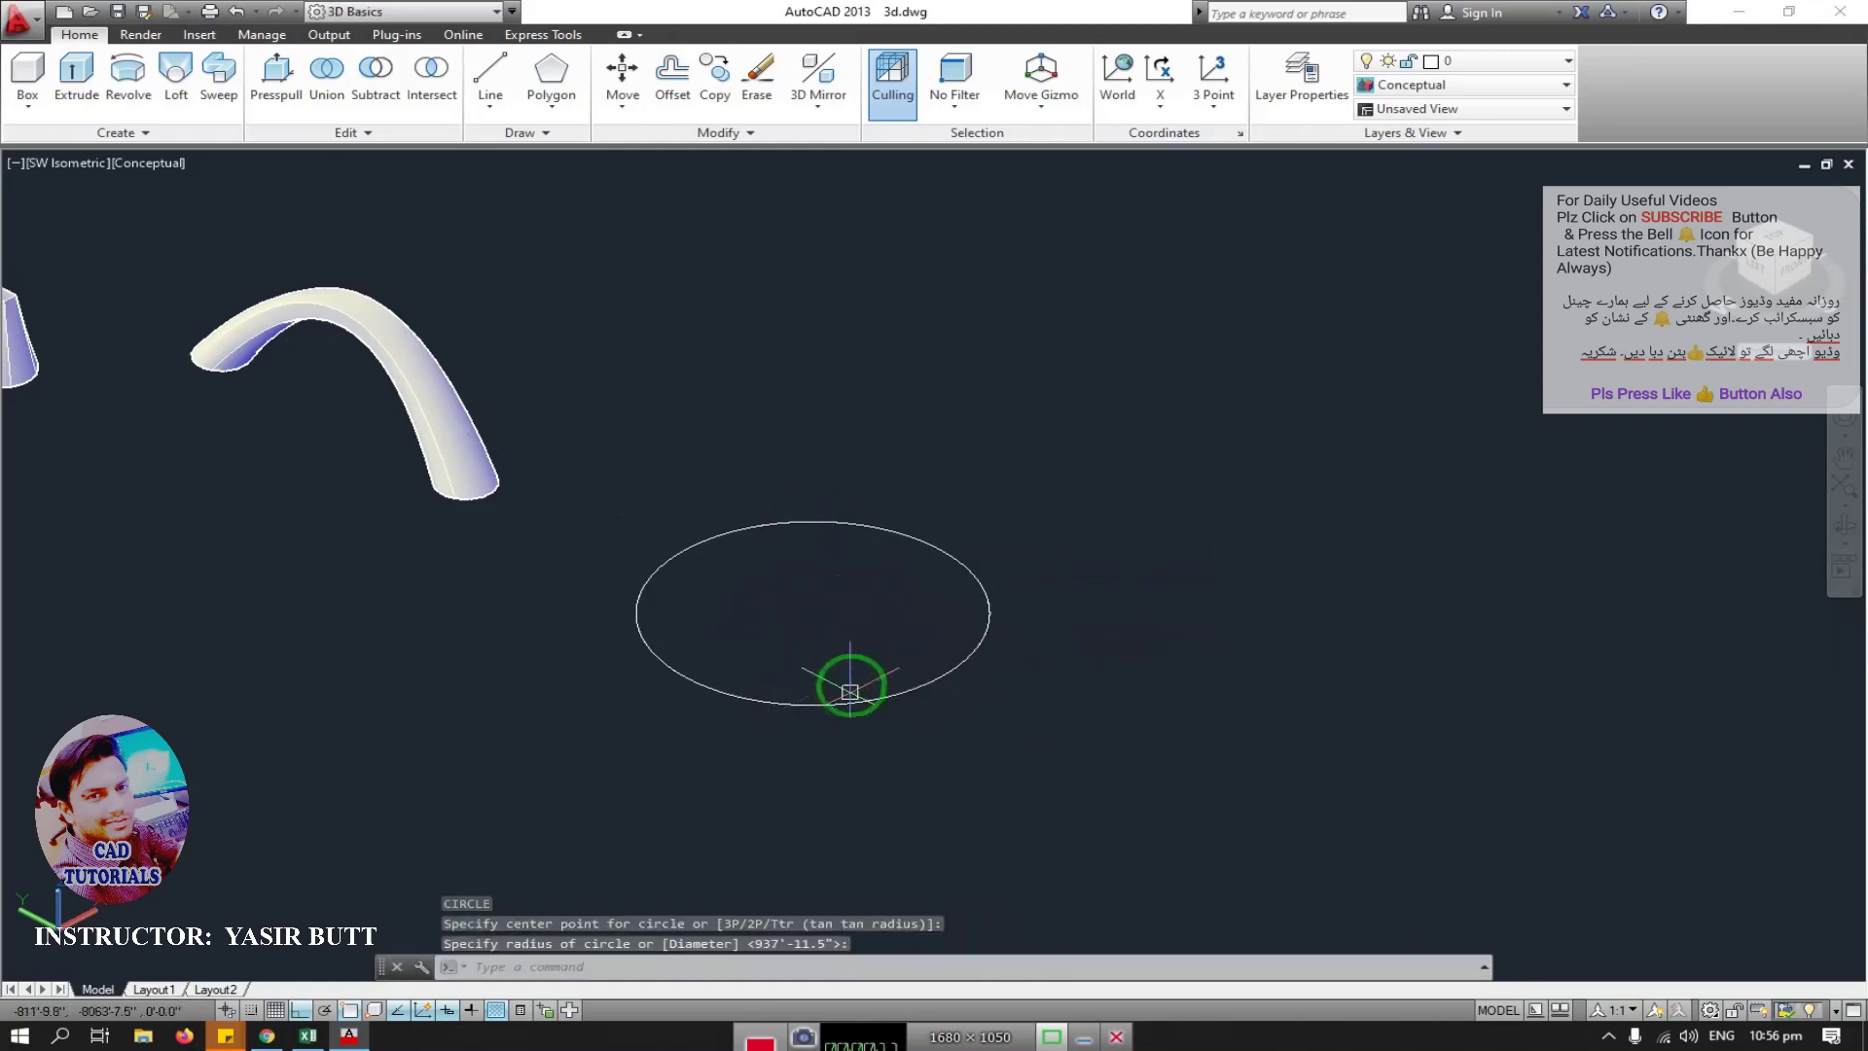
type("c")
key("Return")
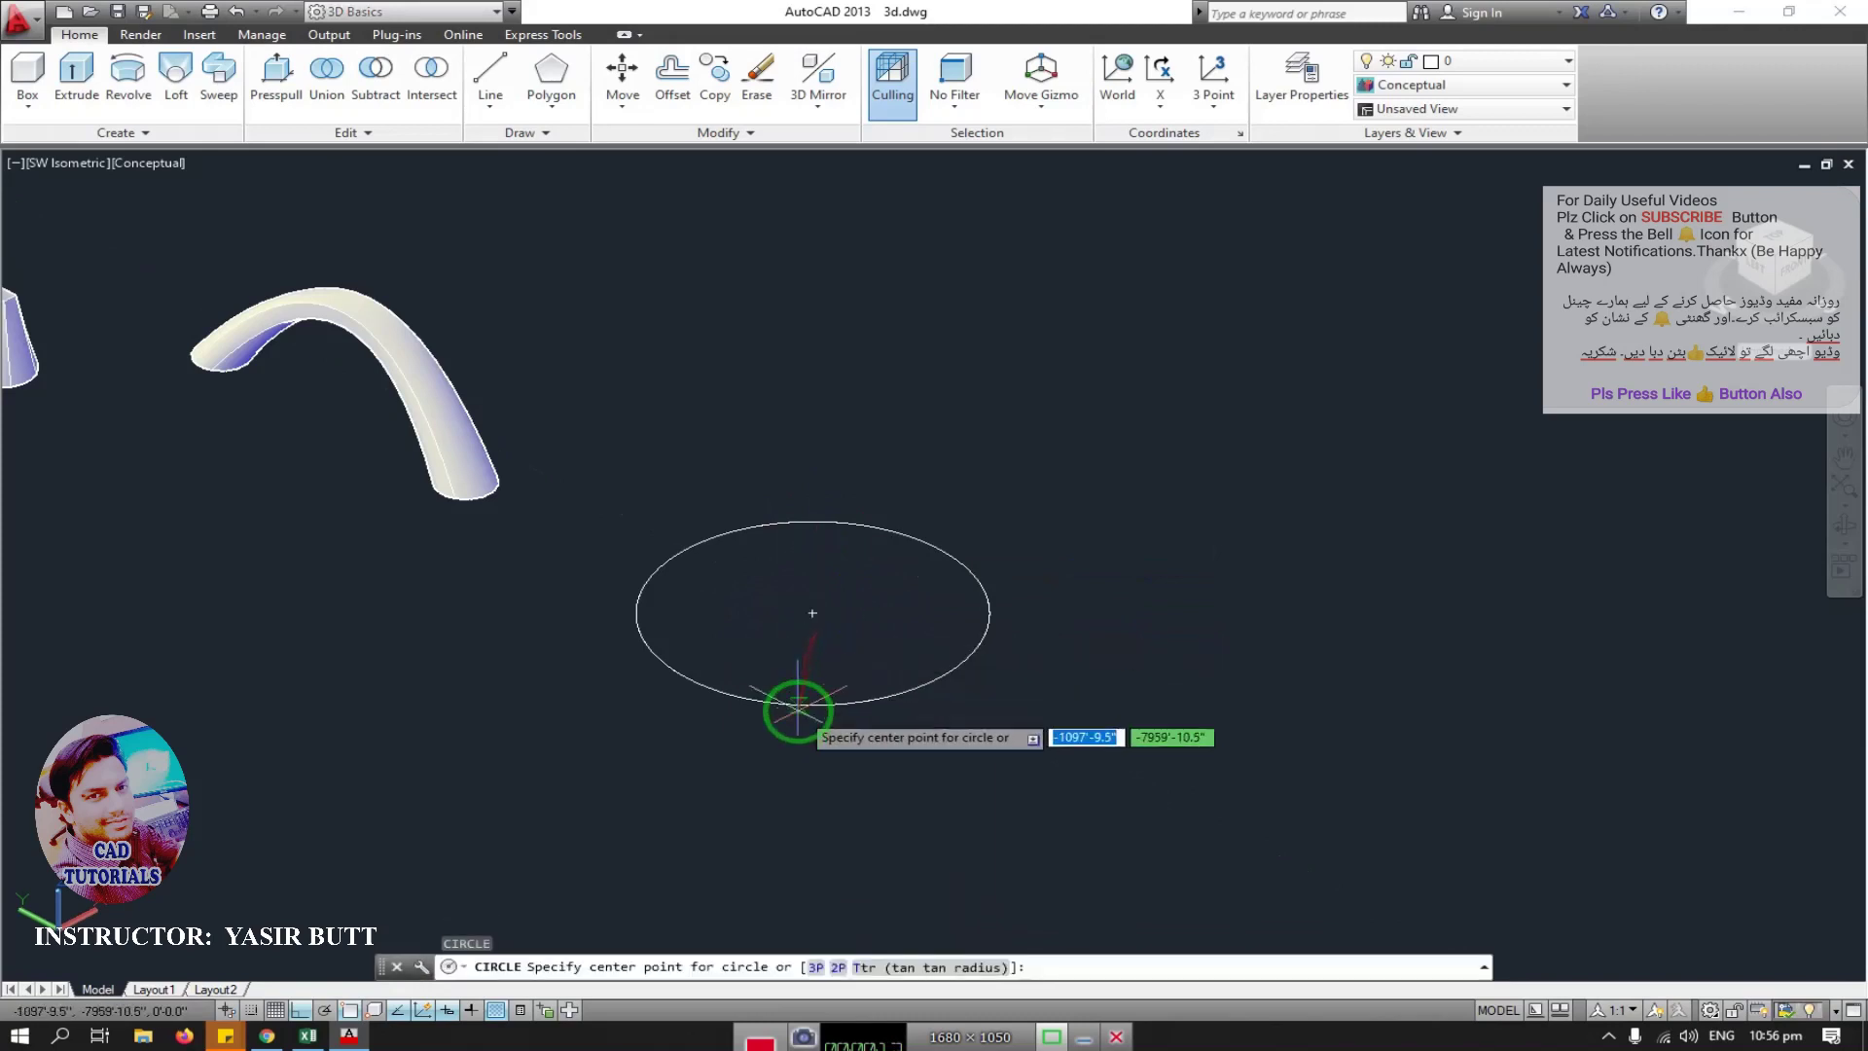
left_click(813, 616)
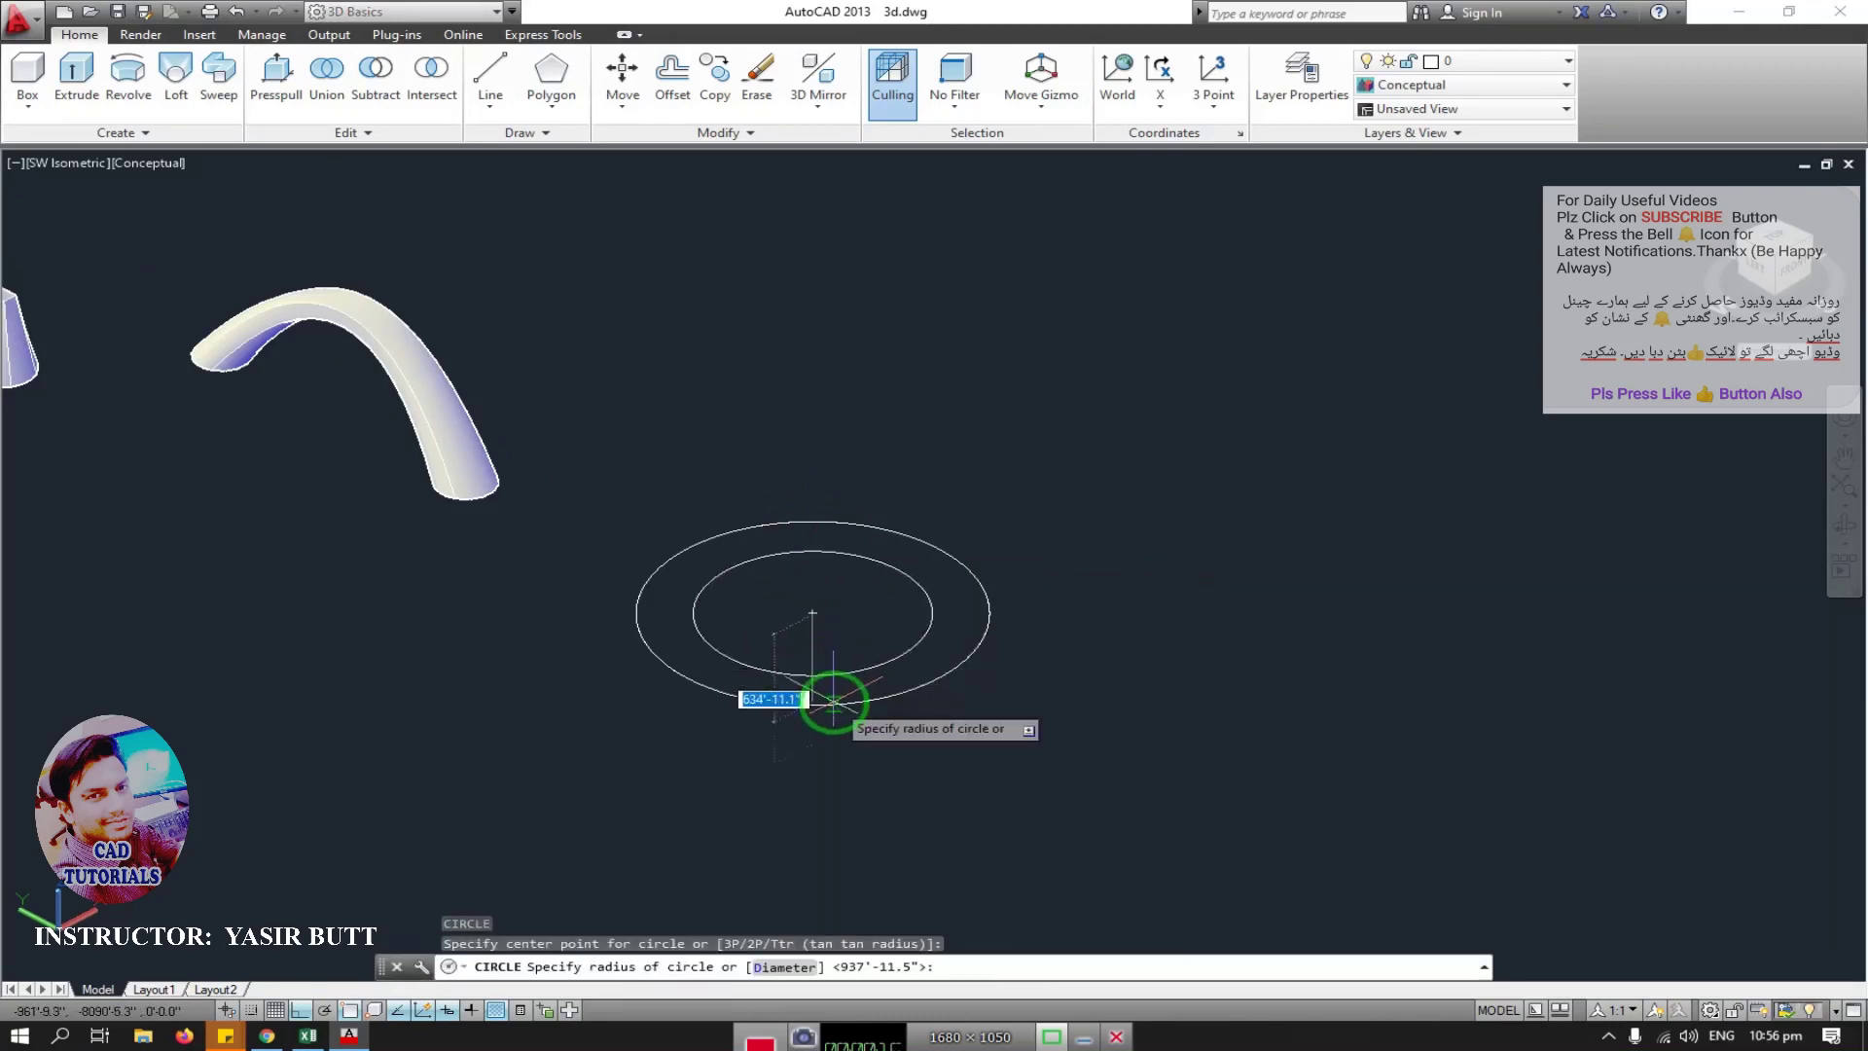
key("Escape")
Draw an inner circle concentric with the large circle at a slightly smaller radius.
middle_click_drag(772, 628, 615, 560)
type("c")
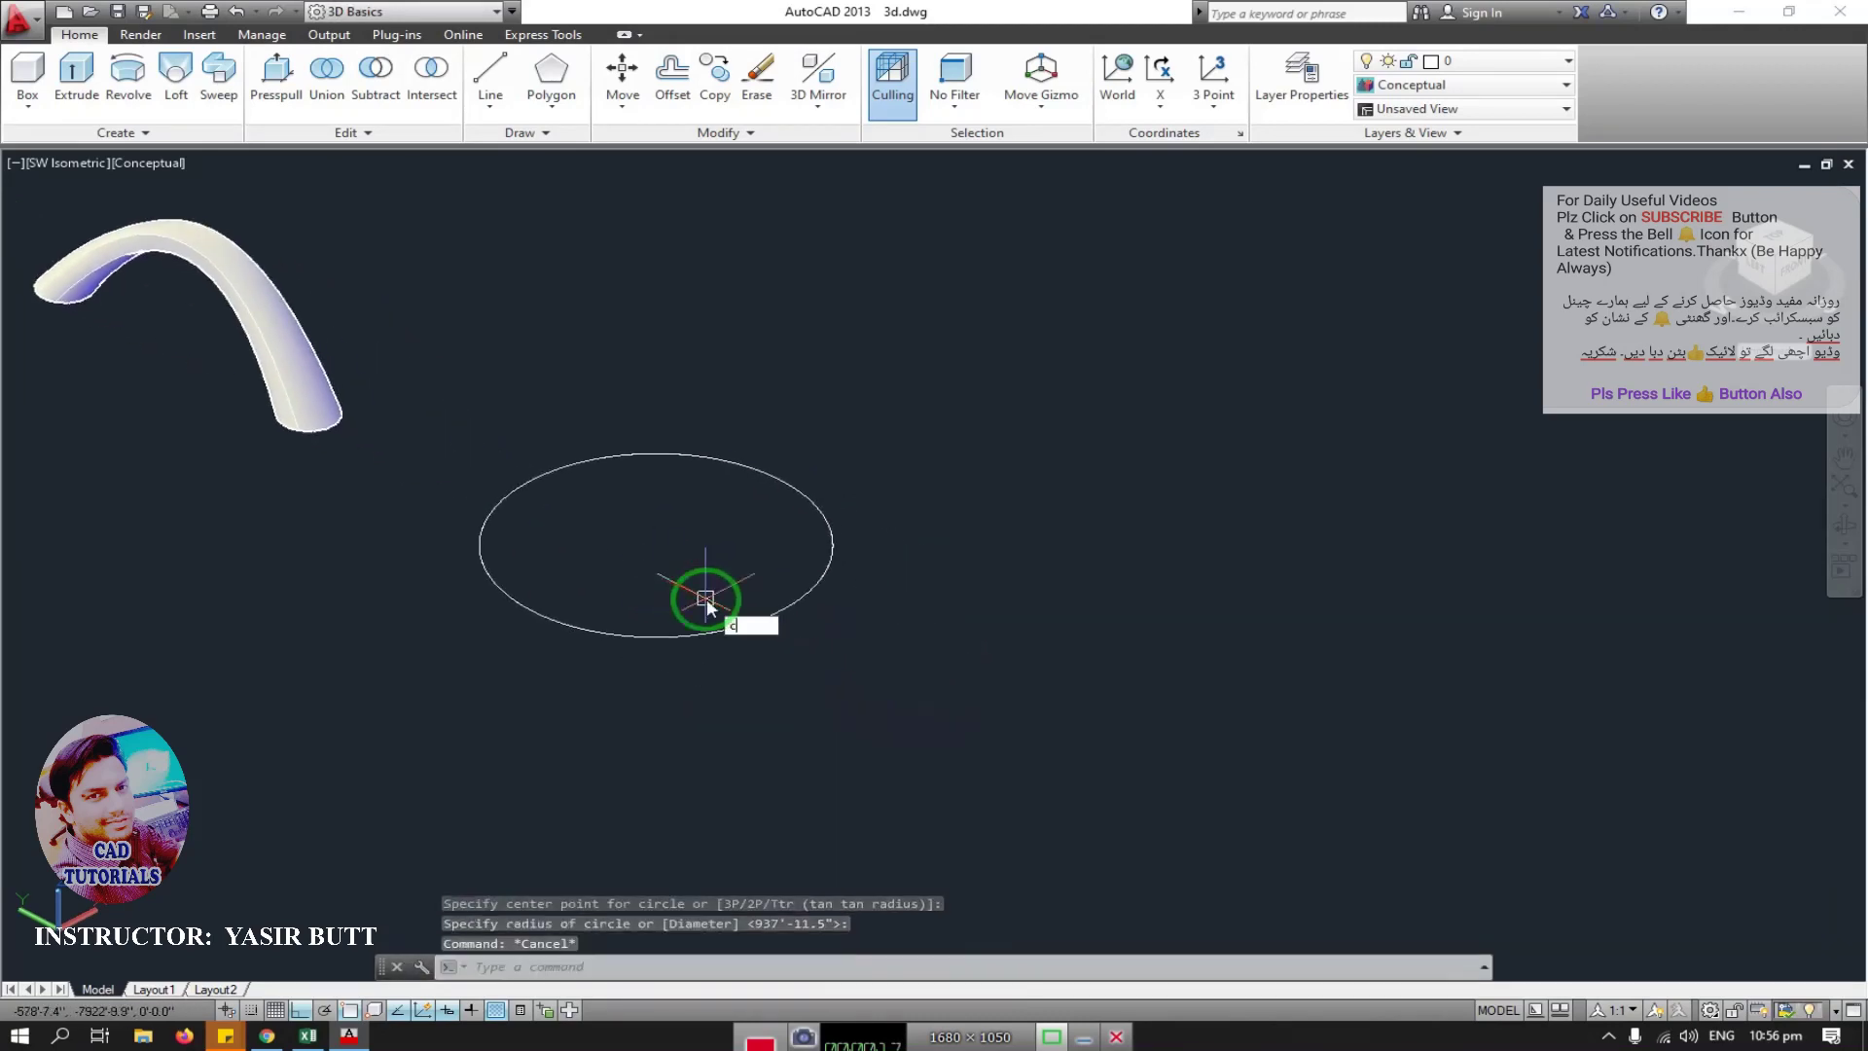
key("Return")
left_click(657, 545)
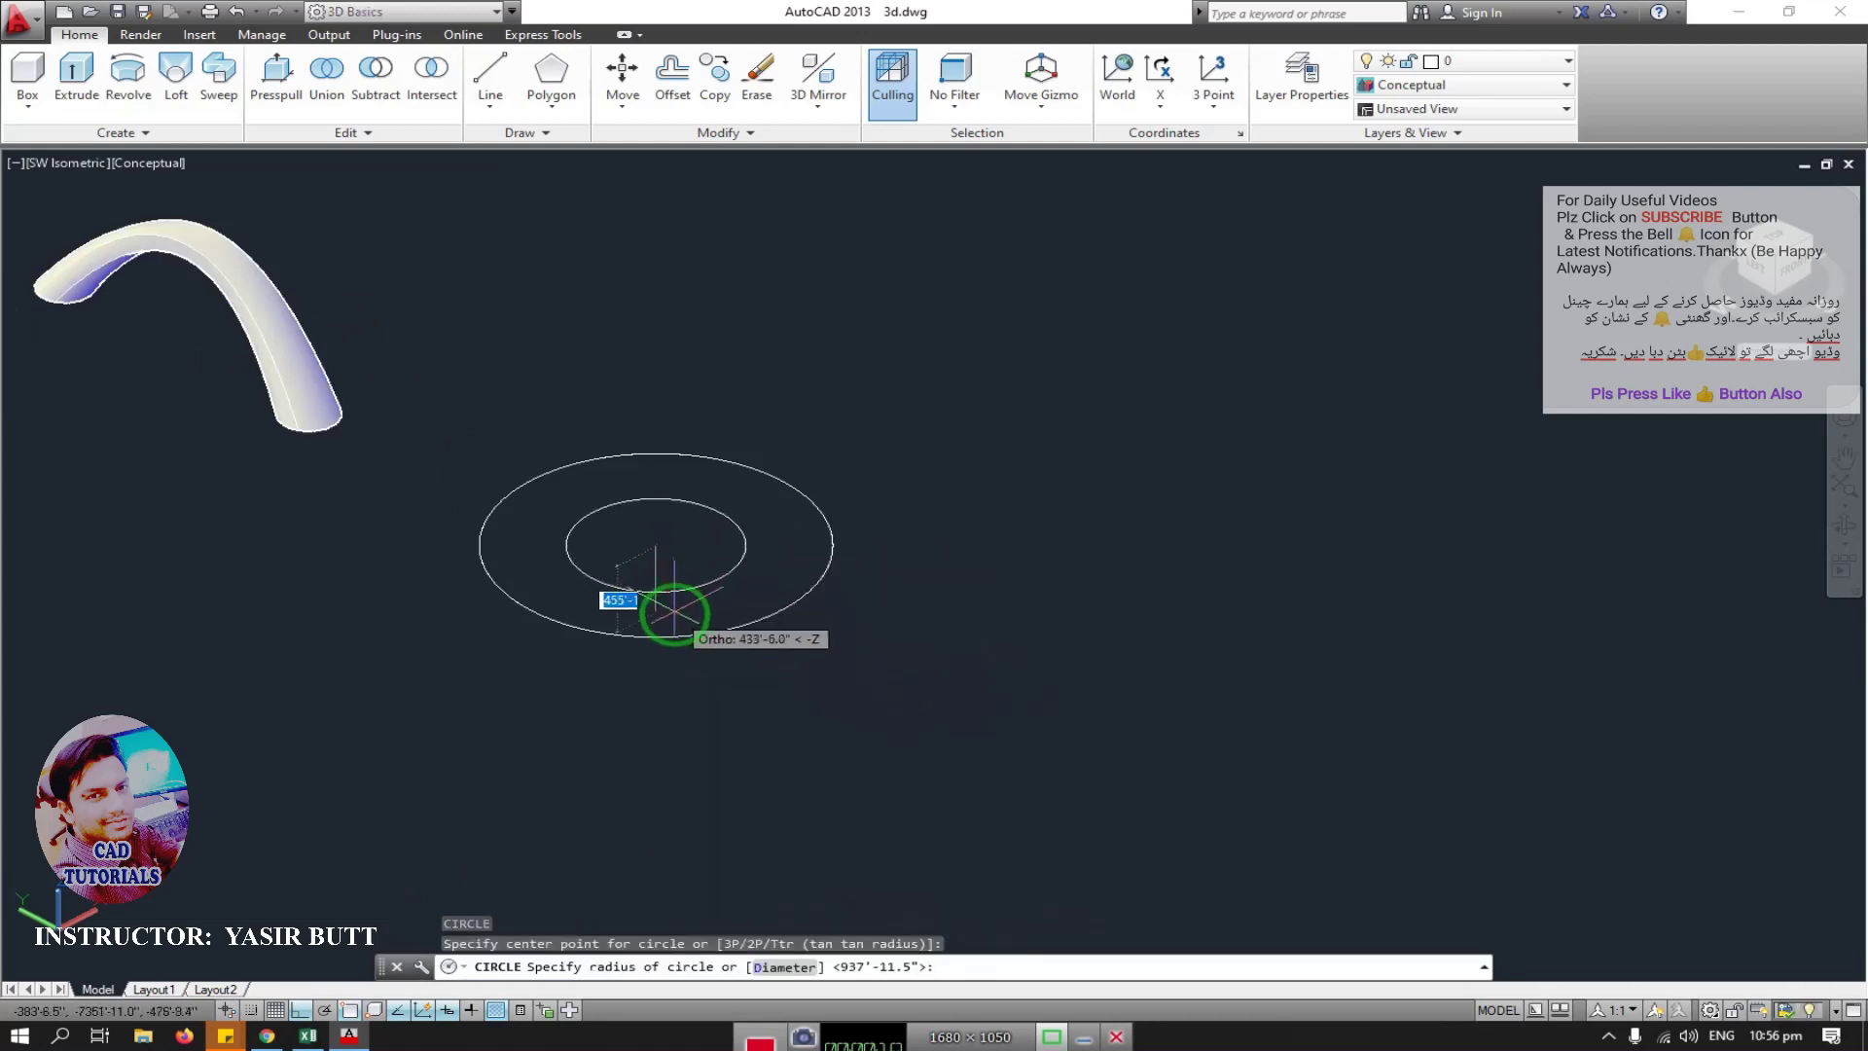
left_click(690, 663)
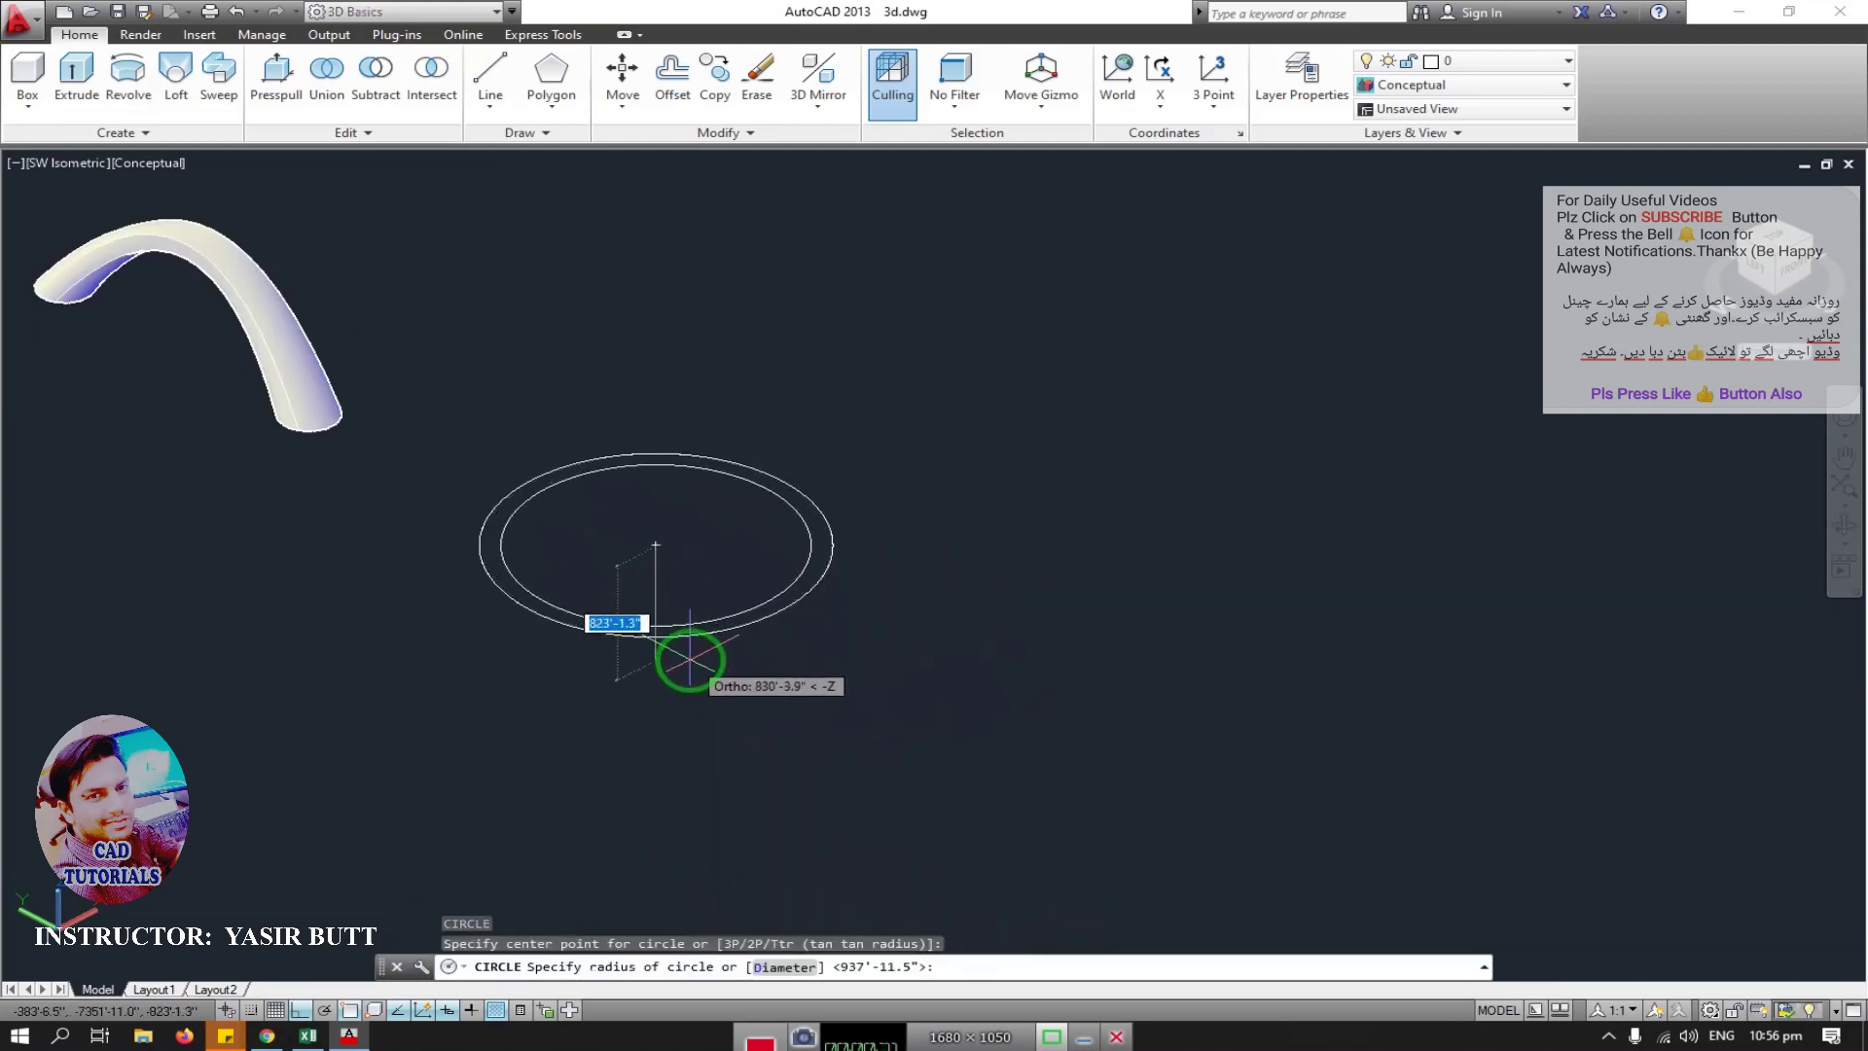
scroll(682, 552, "down", 2)
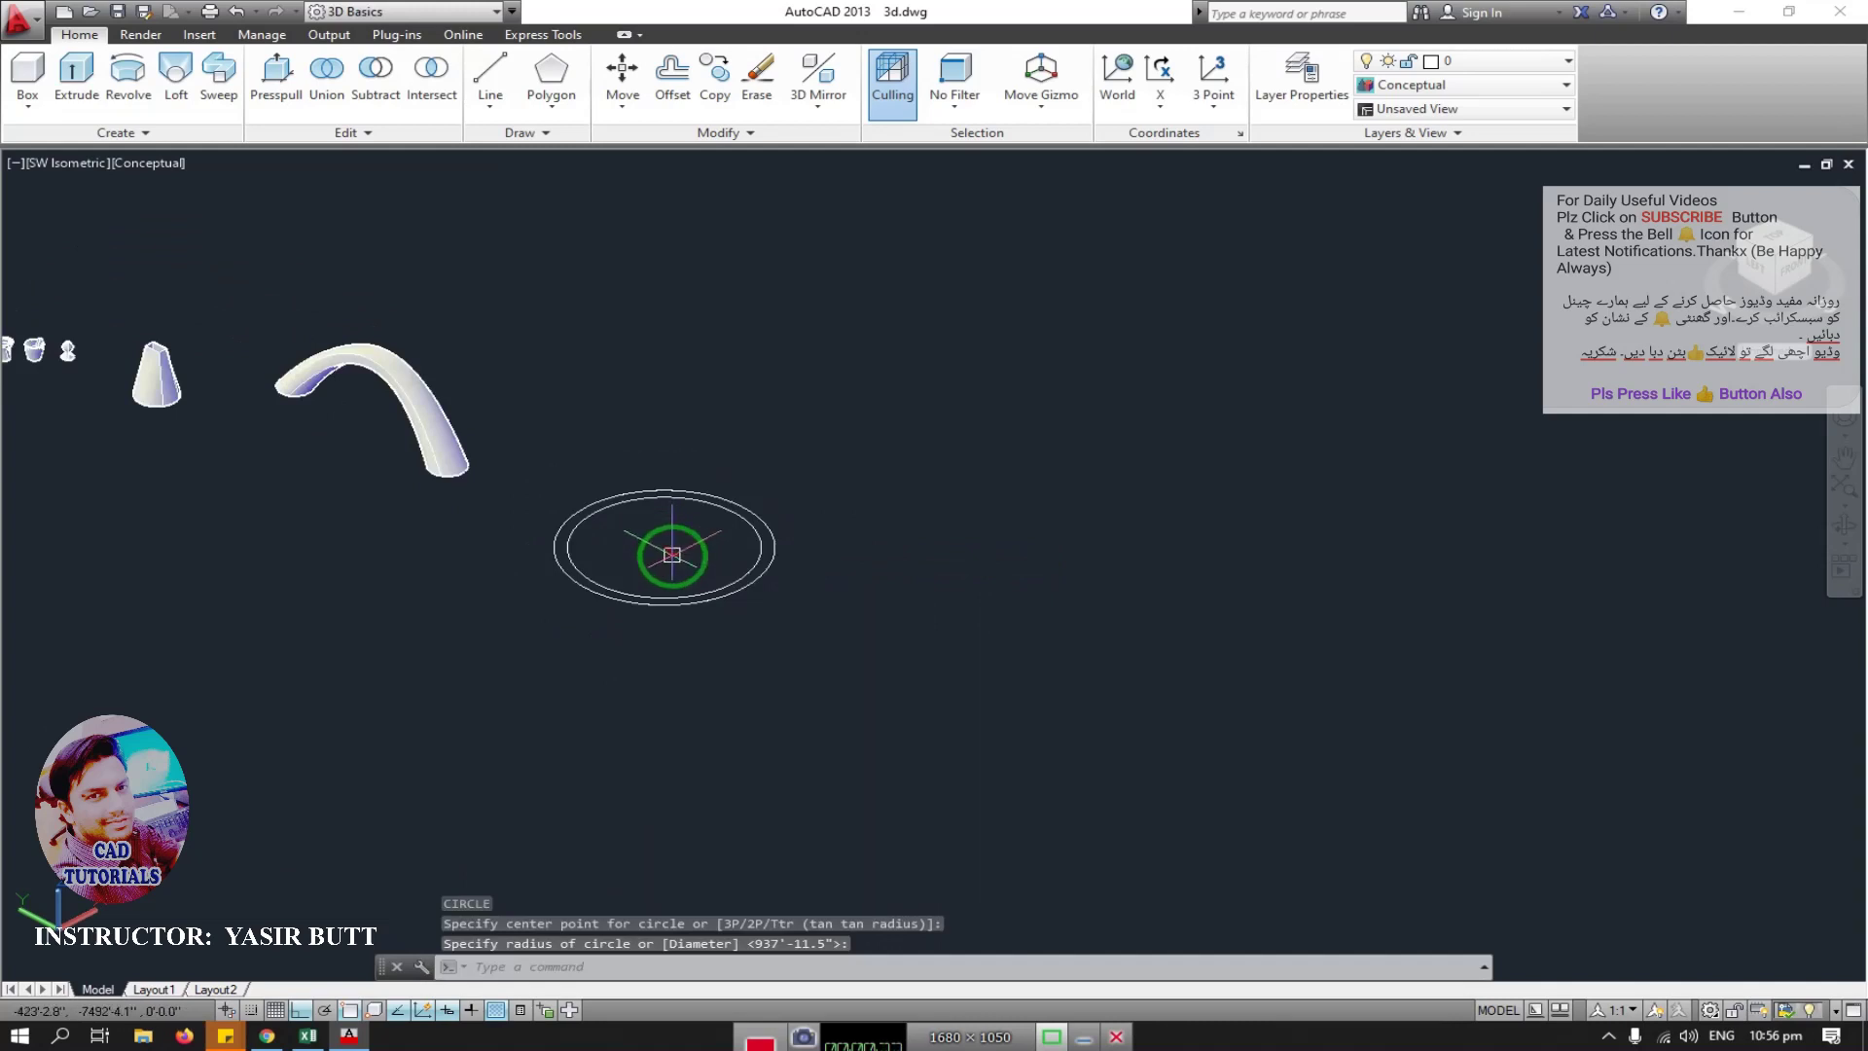
scroll(671, 555, "up", 2)
Draw a five-sided inscribed pentagon centred on the circles.
key("Return")
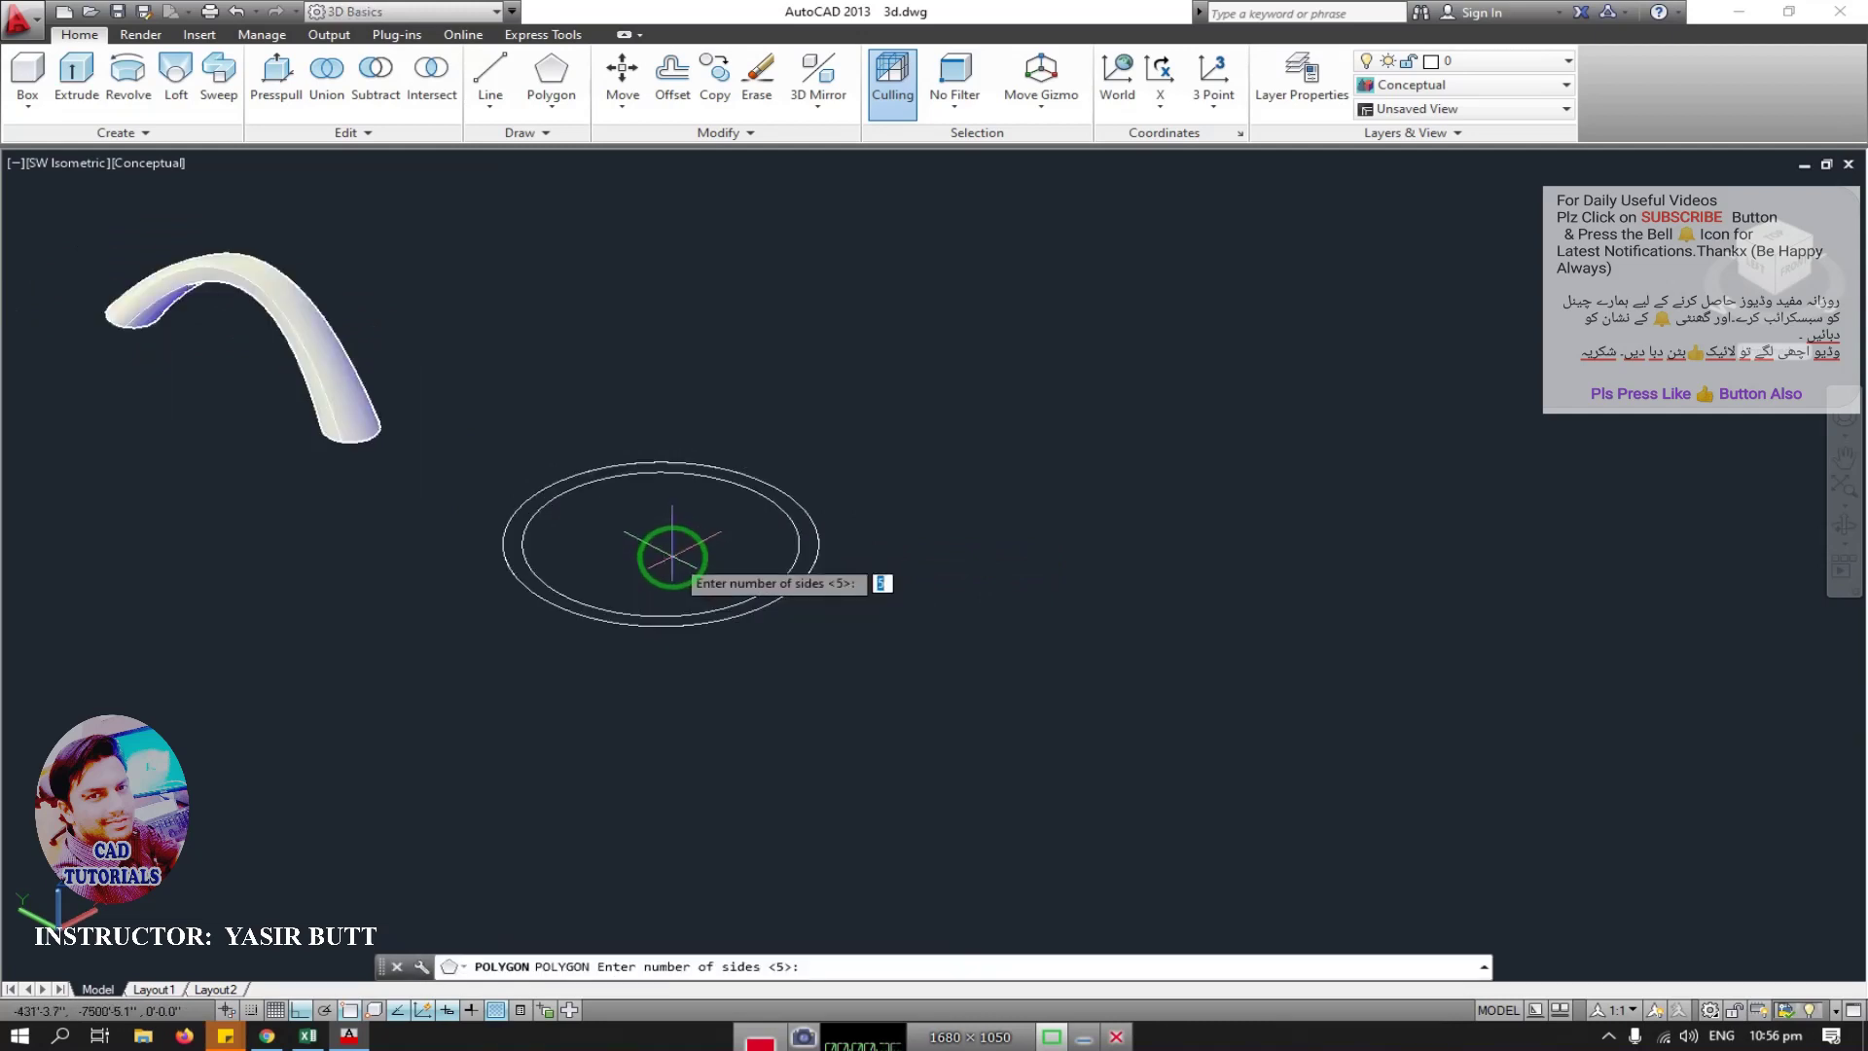
key("Return")
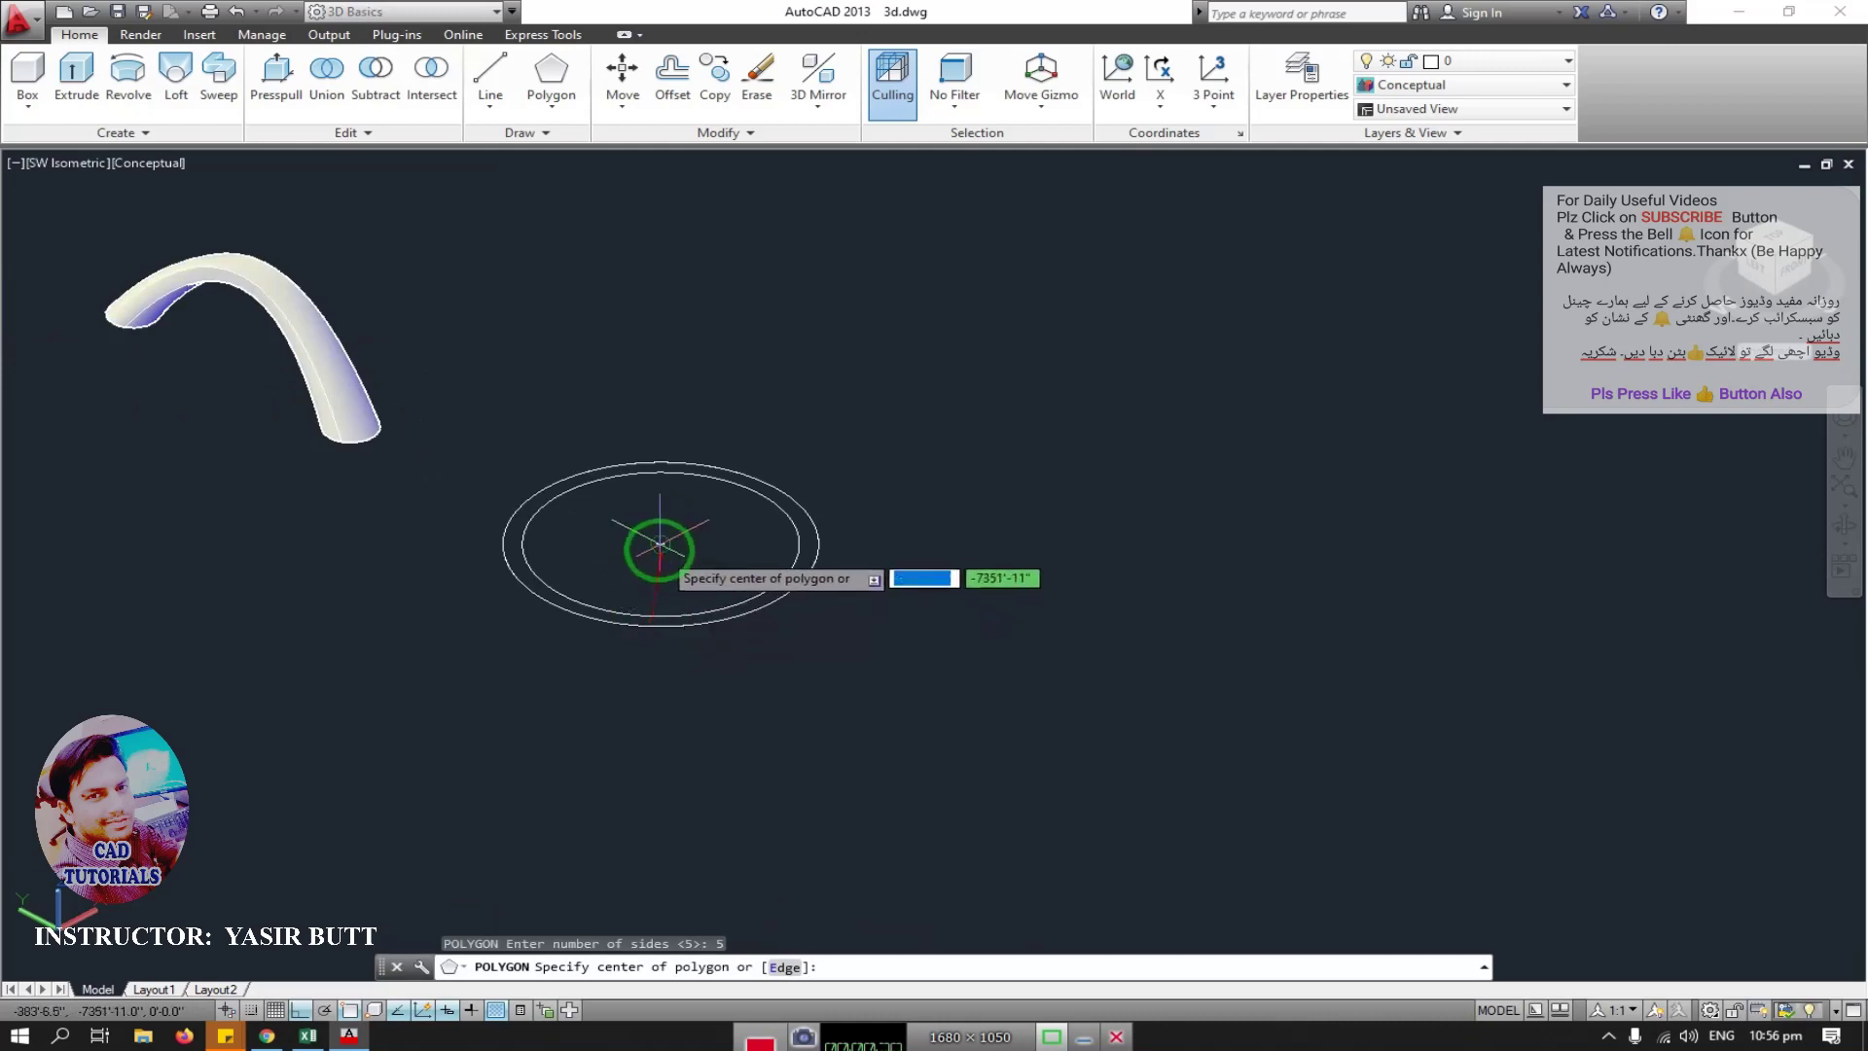
left_click(666, 565)
left_click(720, 601)
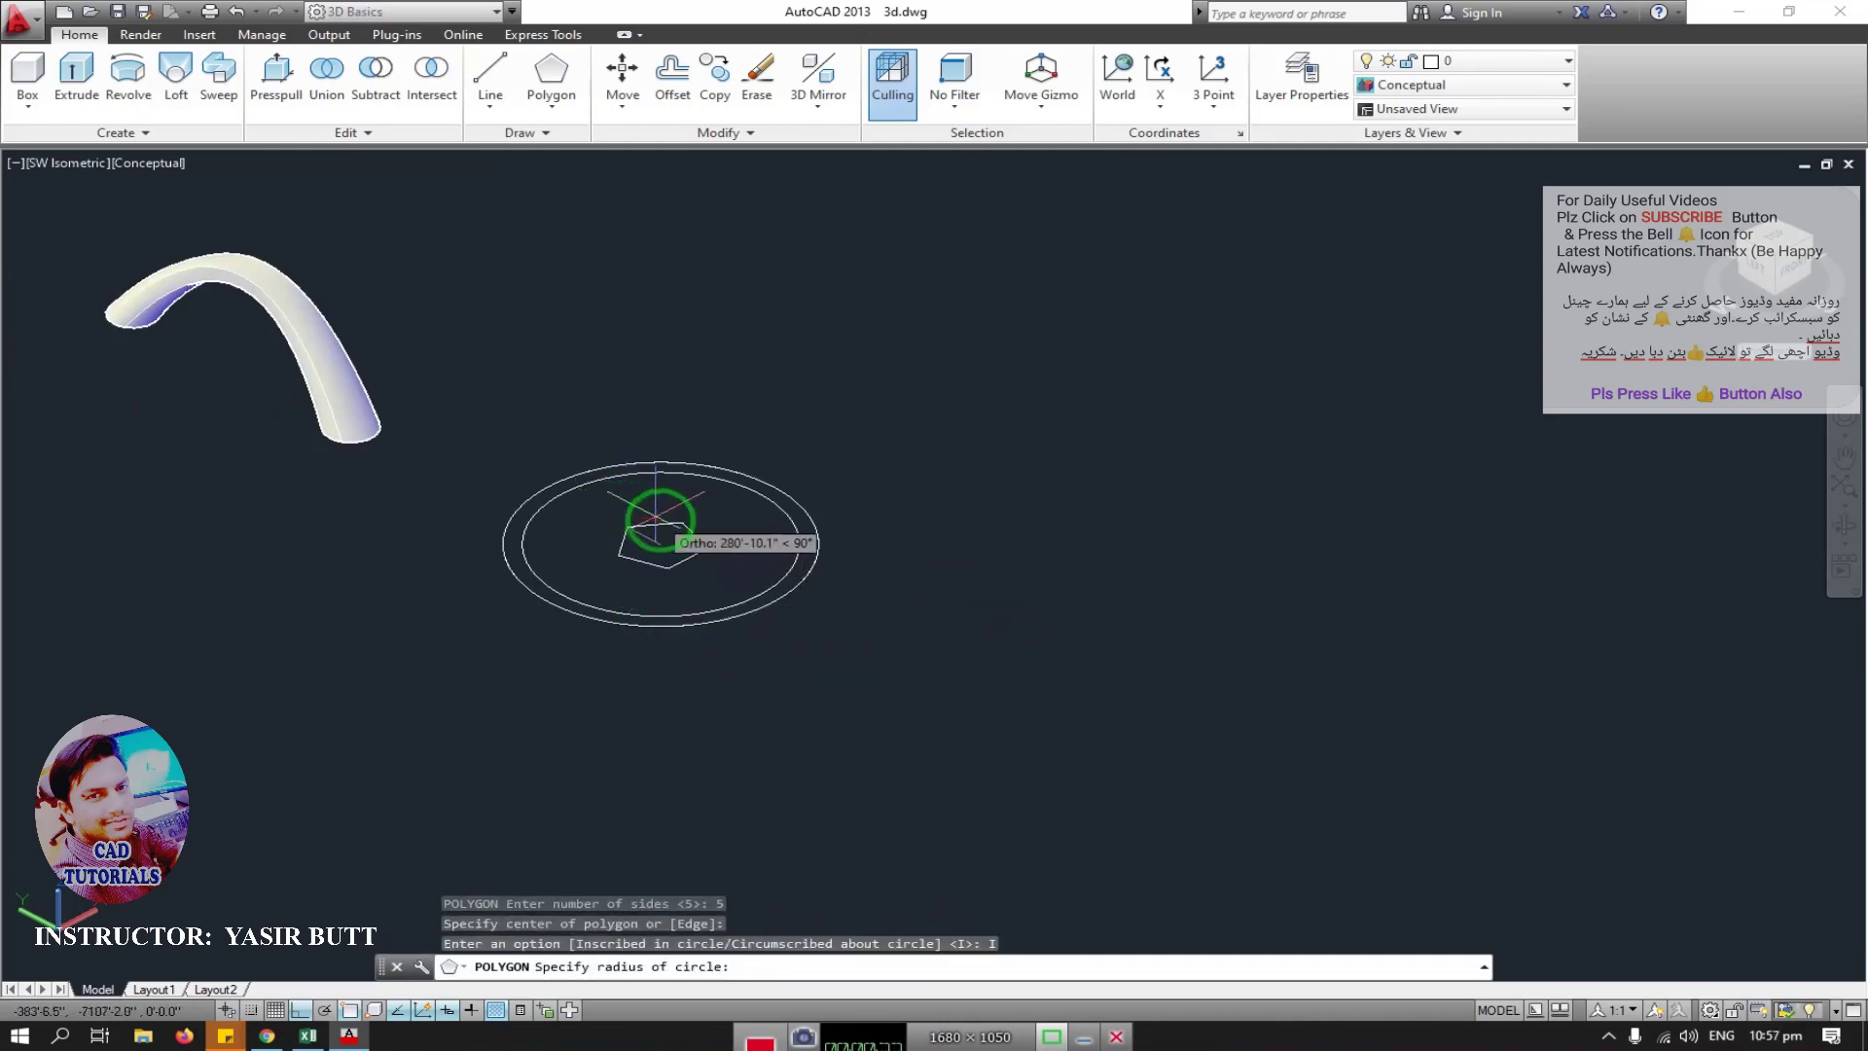
left_click(634, 513)
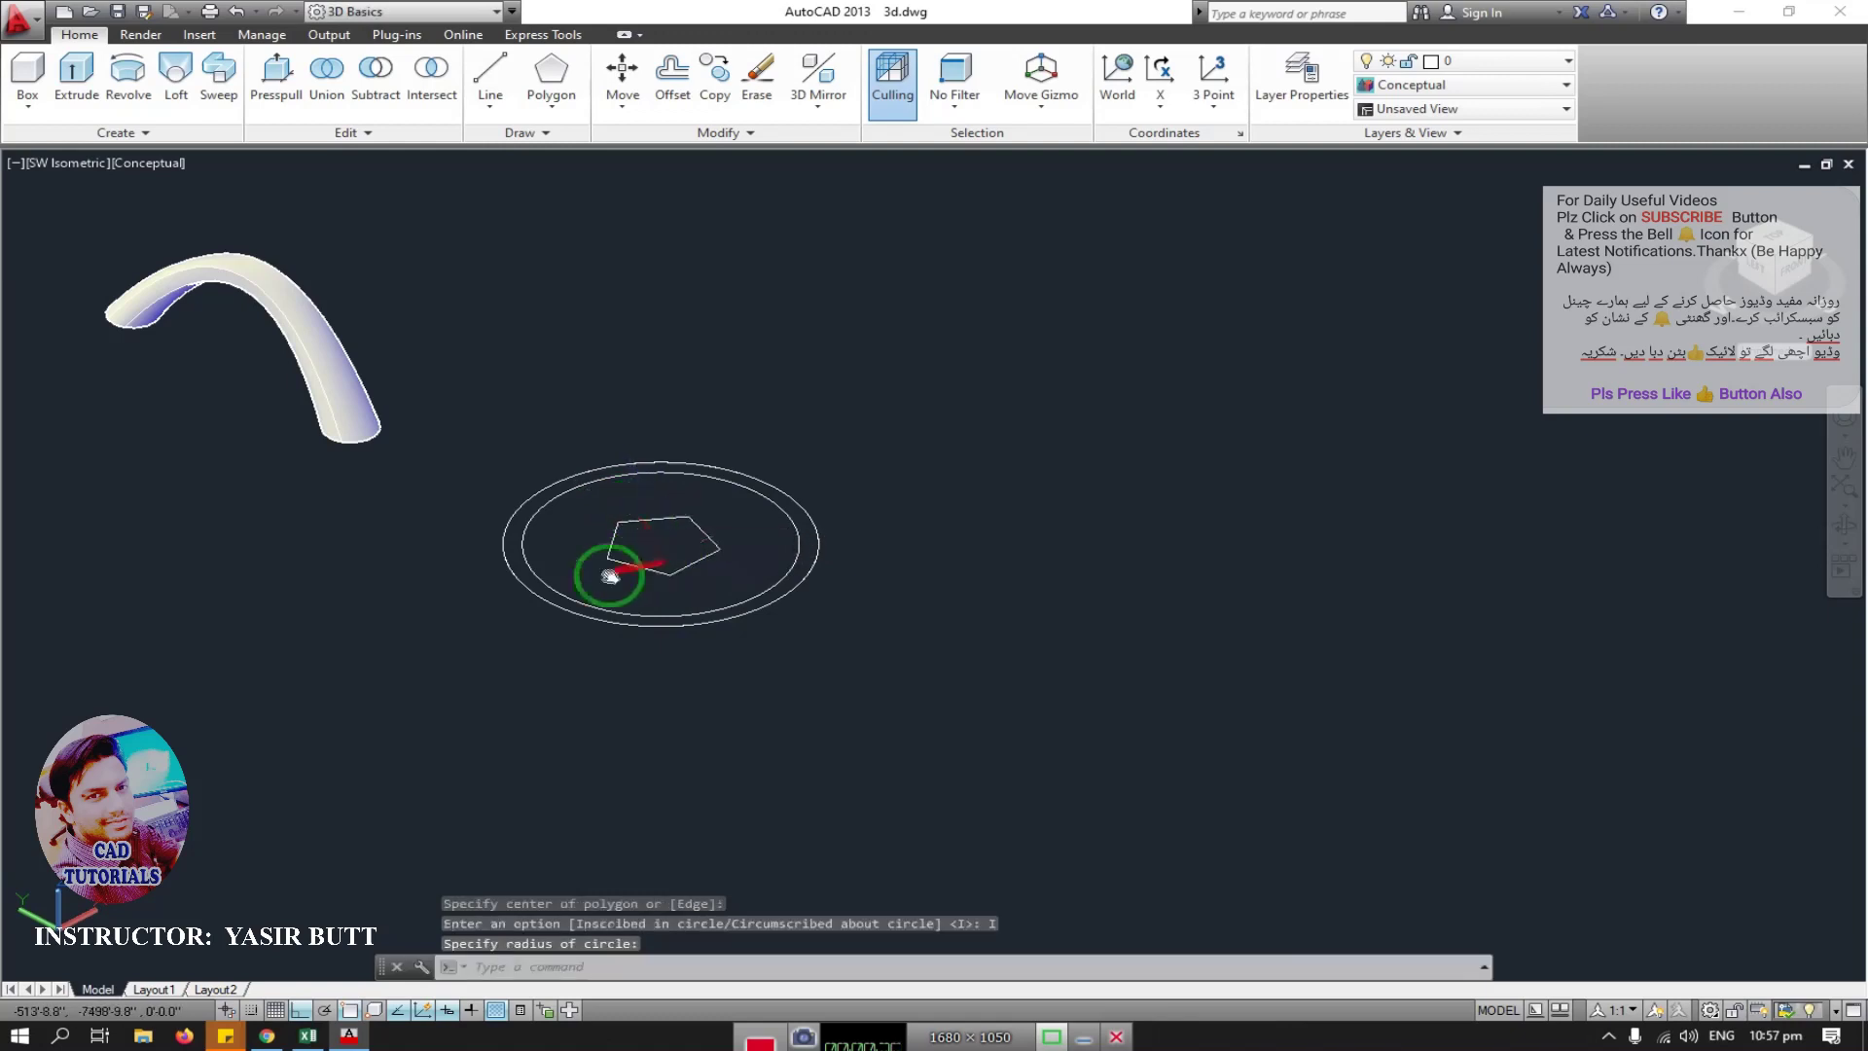
middle_click_drag(609, 575, 489, 588)
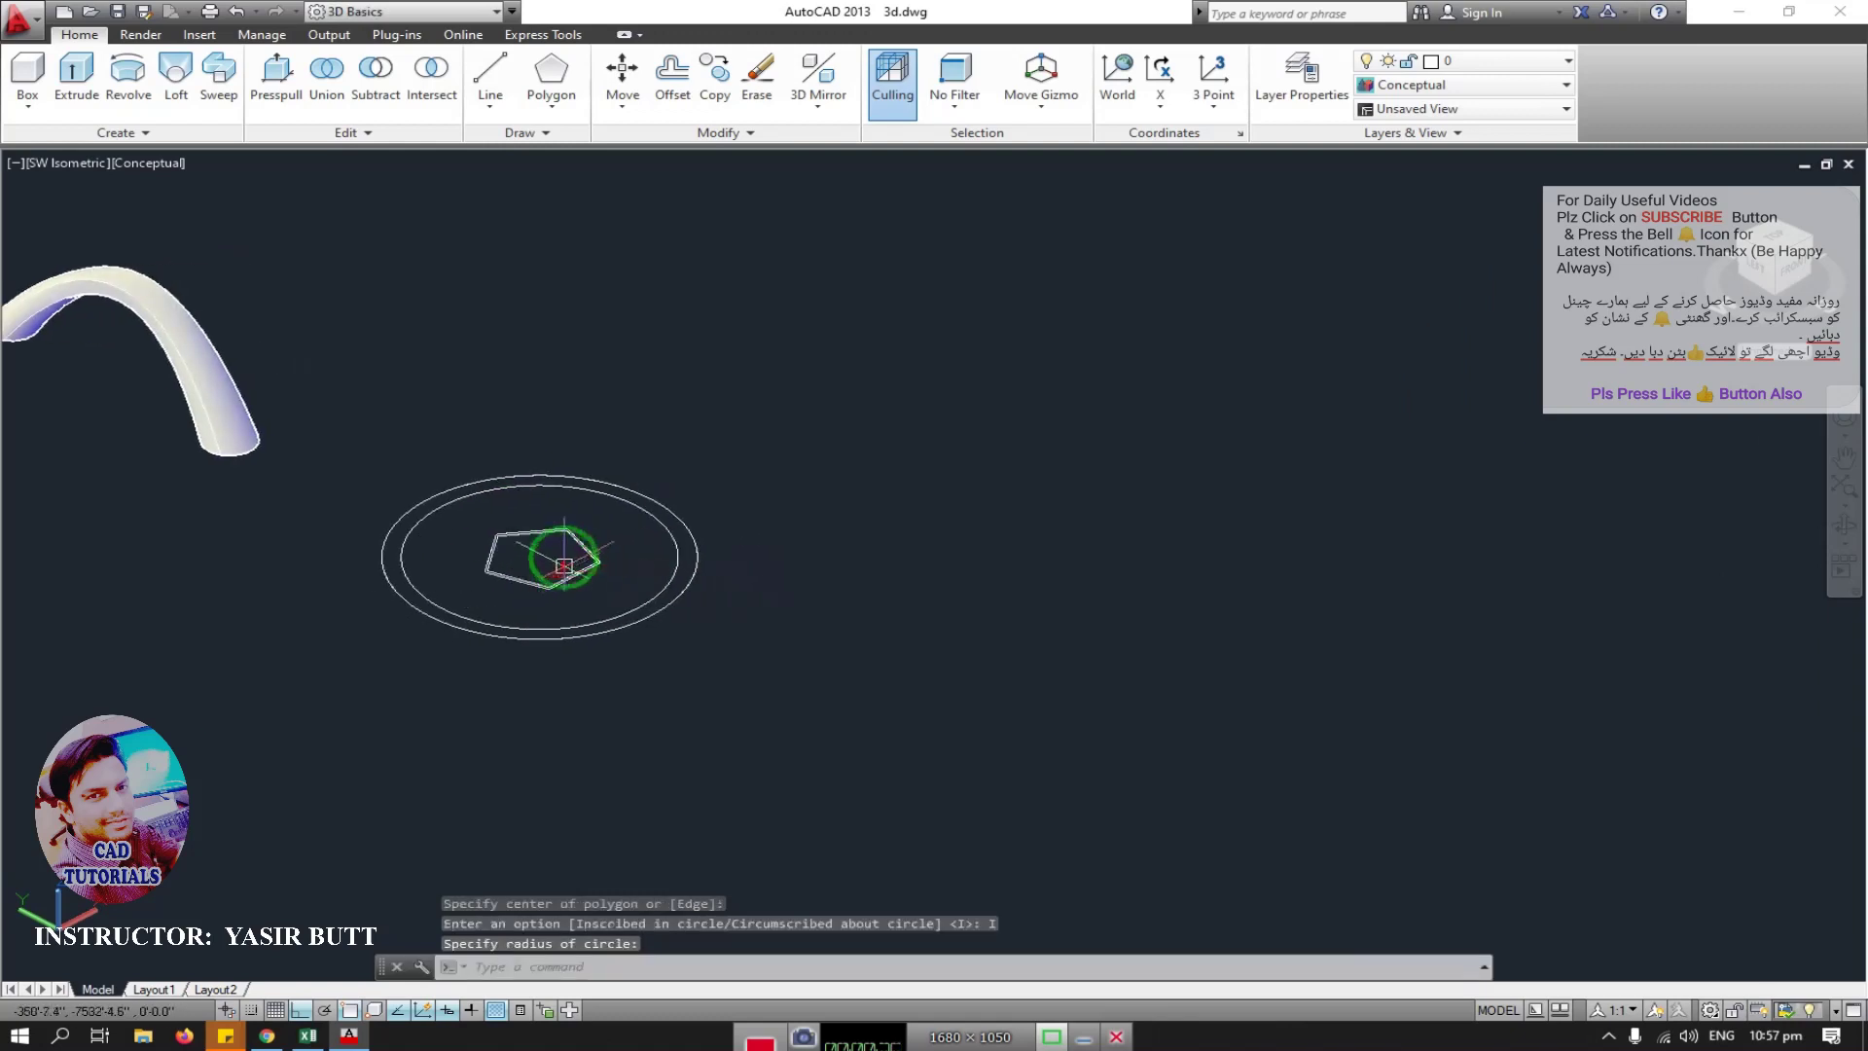
Grip-stretch the inner circle upward above the large base circle.
left_click(499, 536)
left_click(539, 558)
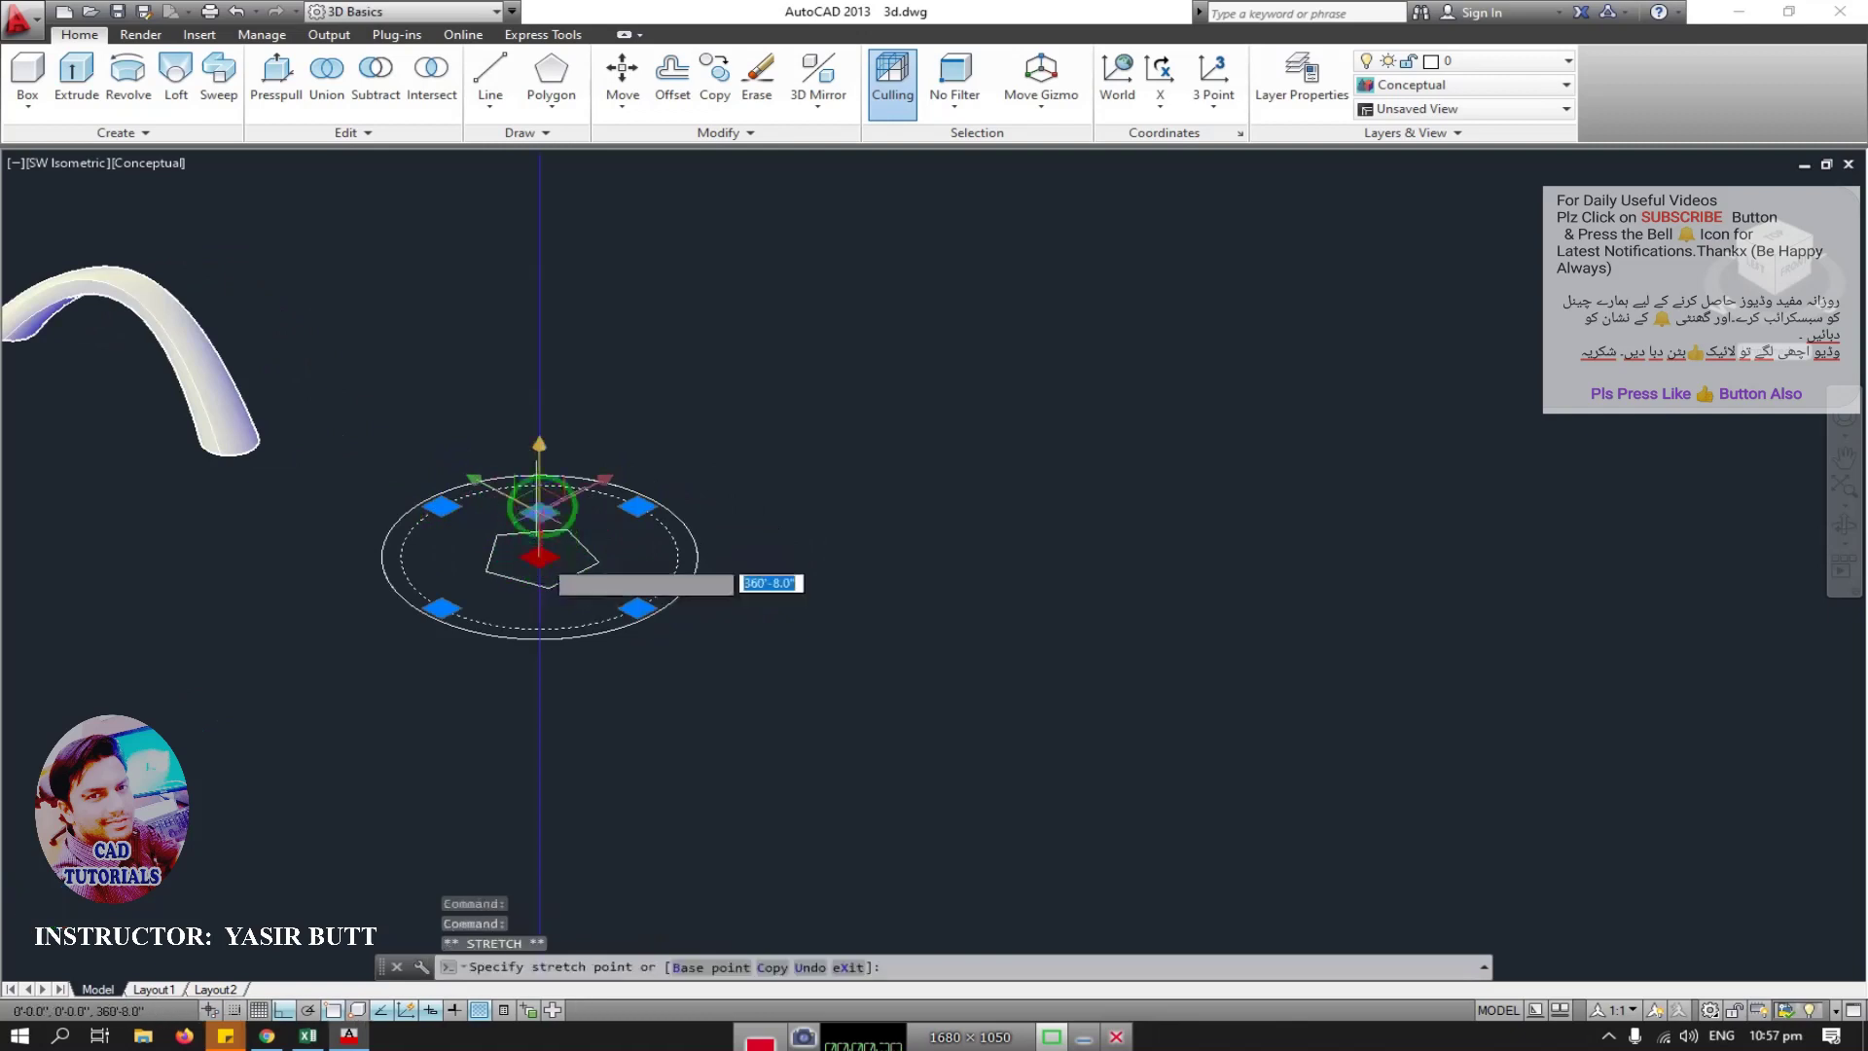
left_click(552, 595)
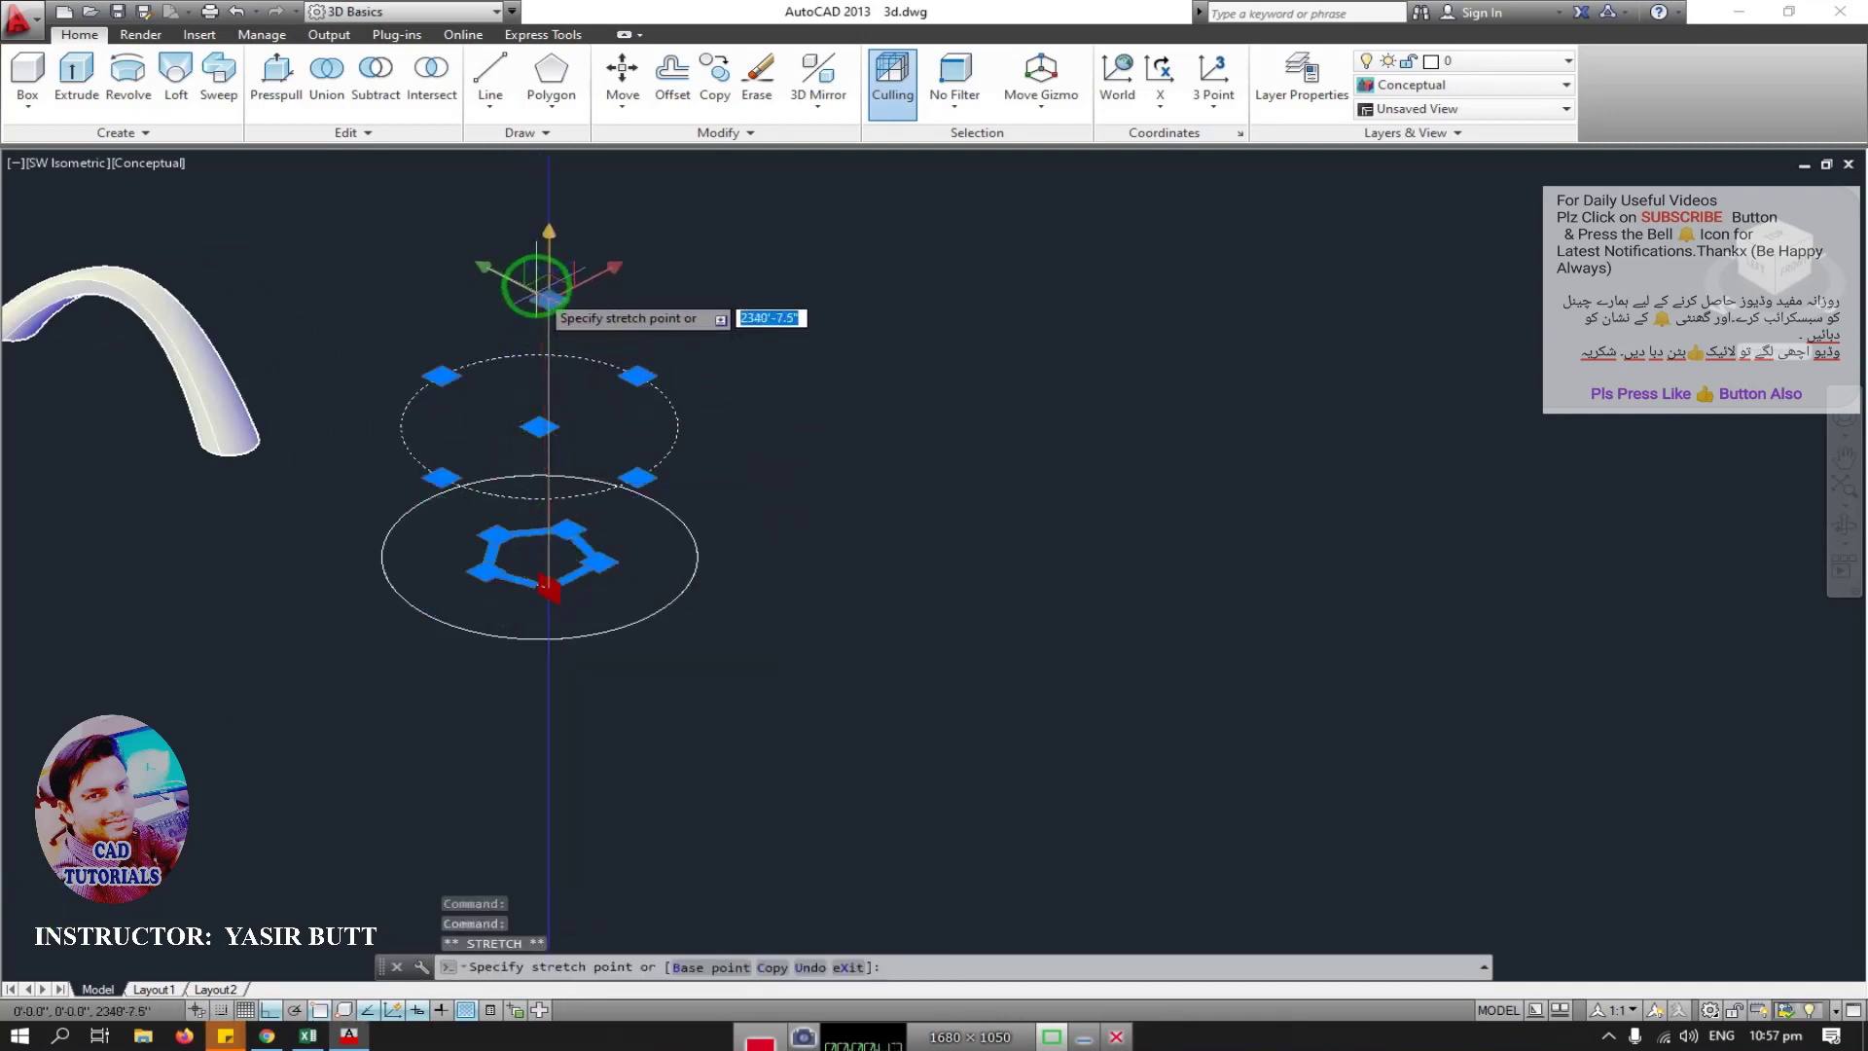
left_click(536, 323)
key("Escape")
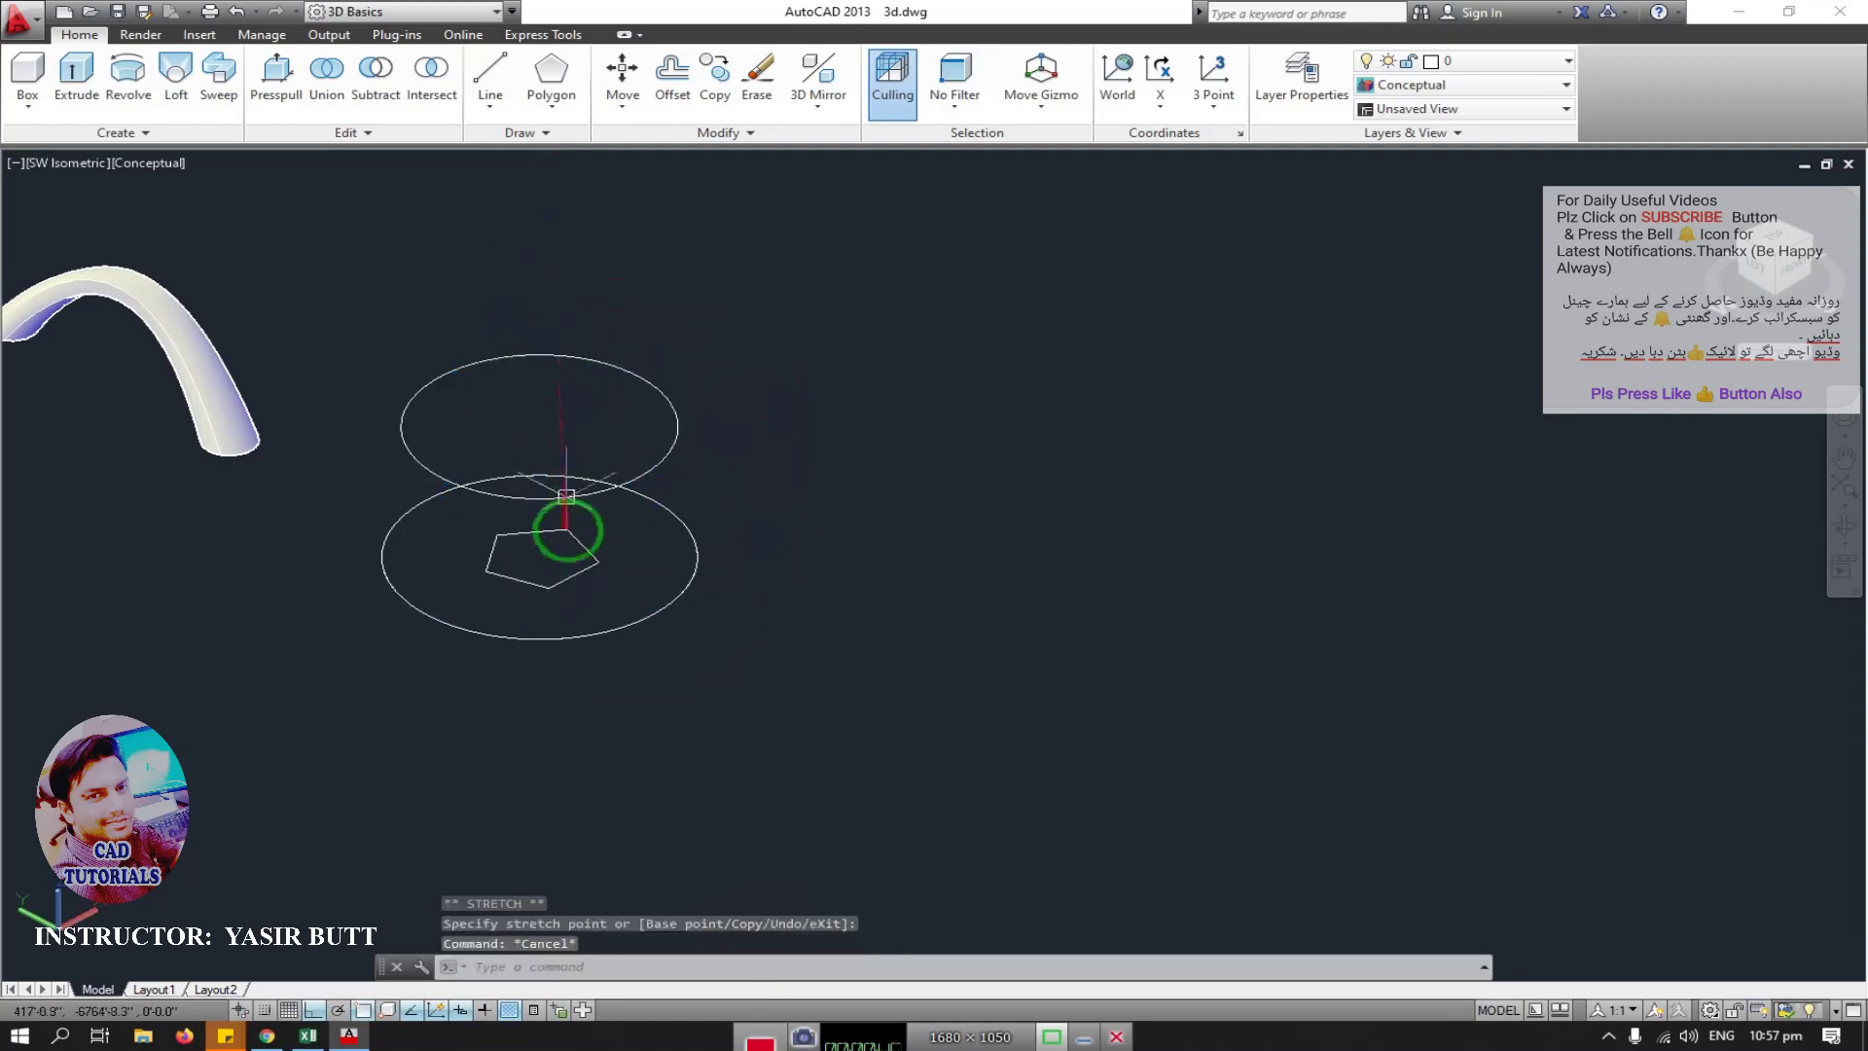
Move the pentagon straight up above the raised circle.
left_click(570, 545)
left_click(540, 501)
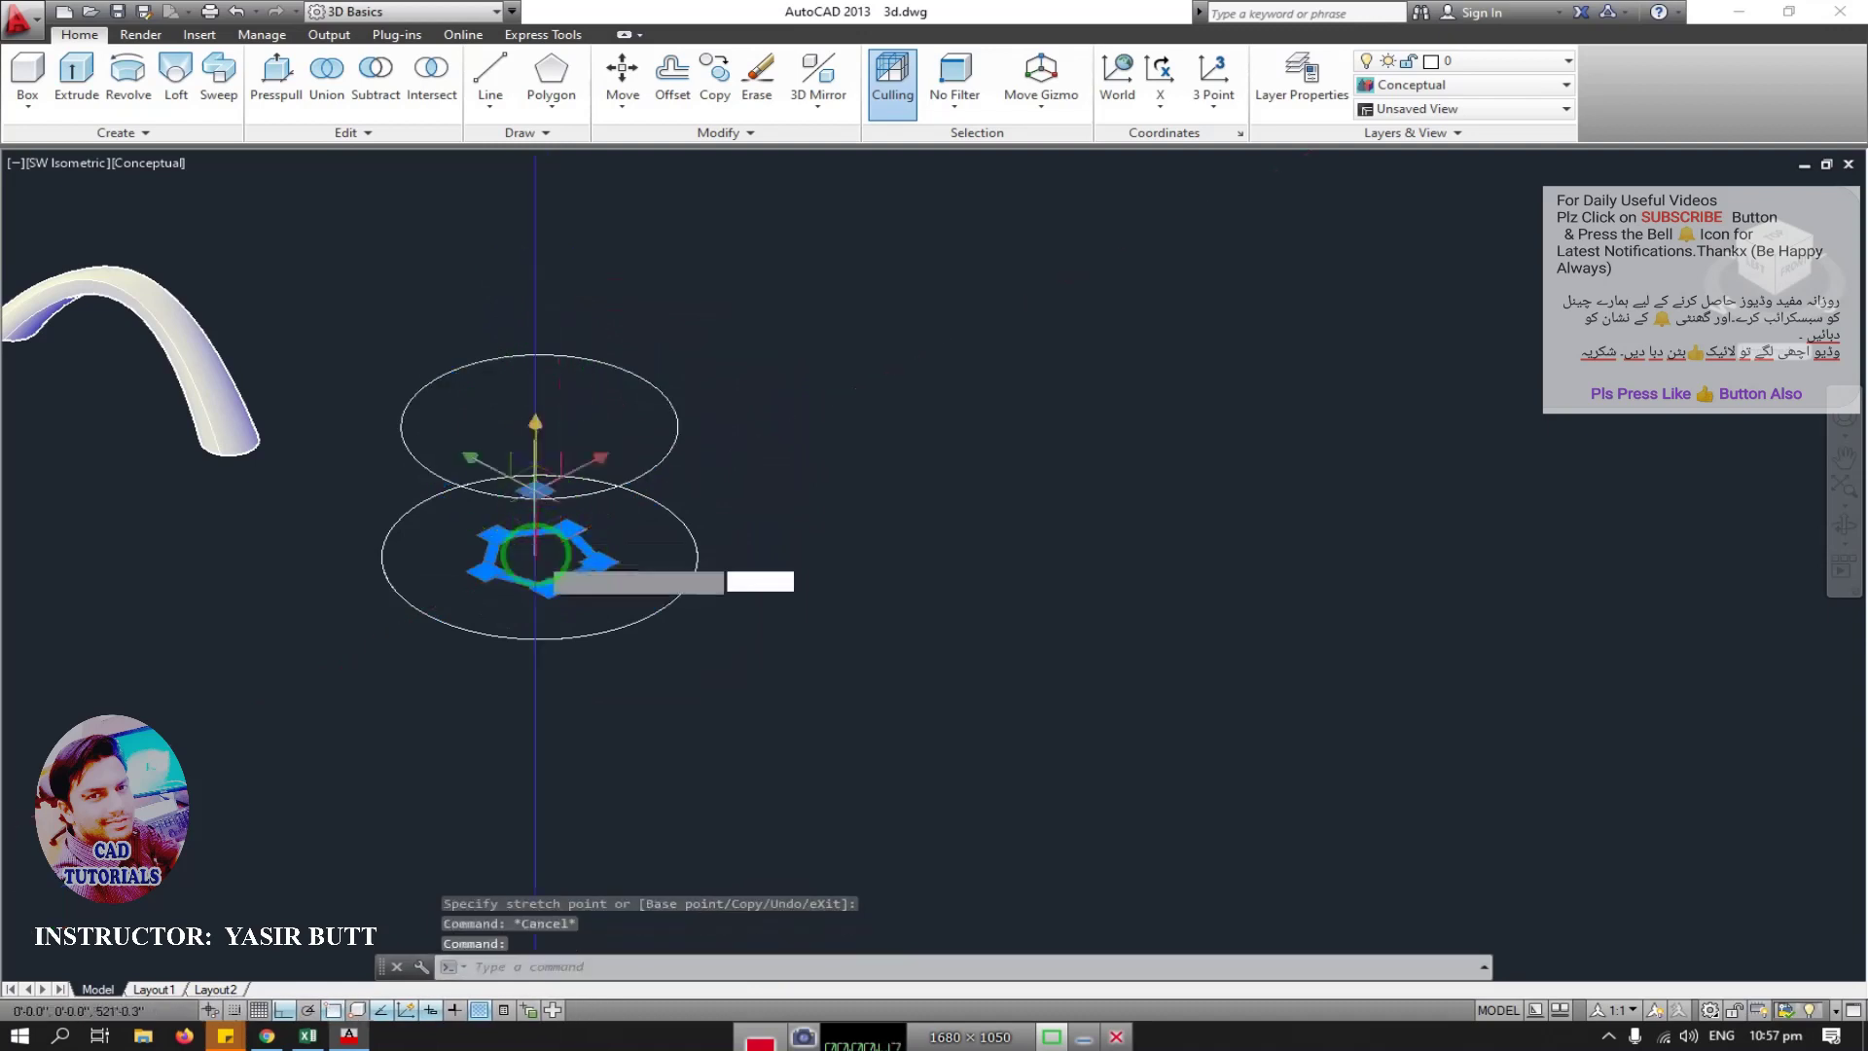
left_click(542, 497)
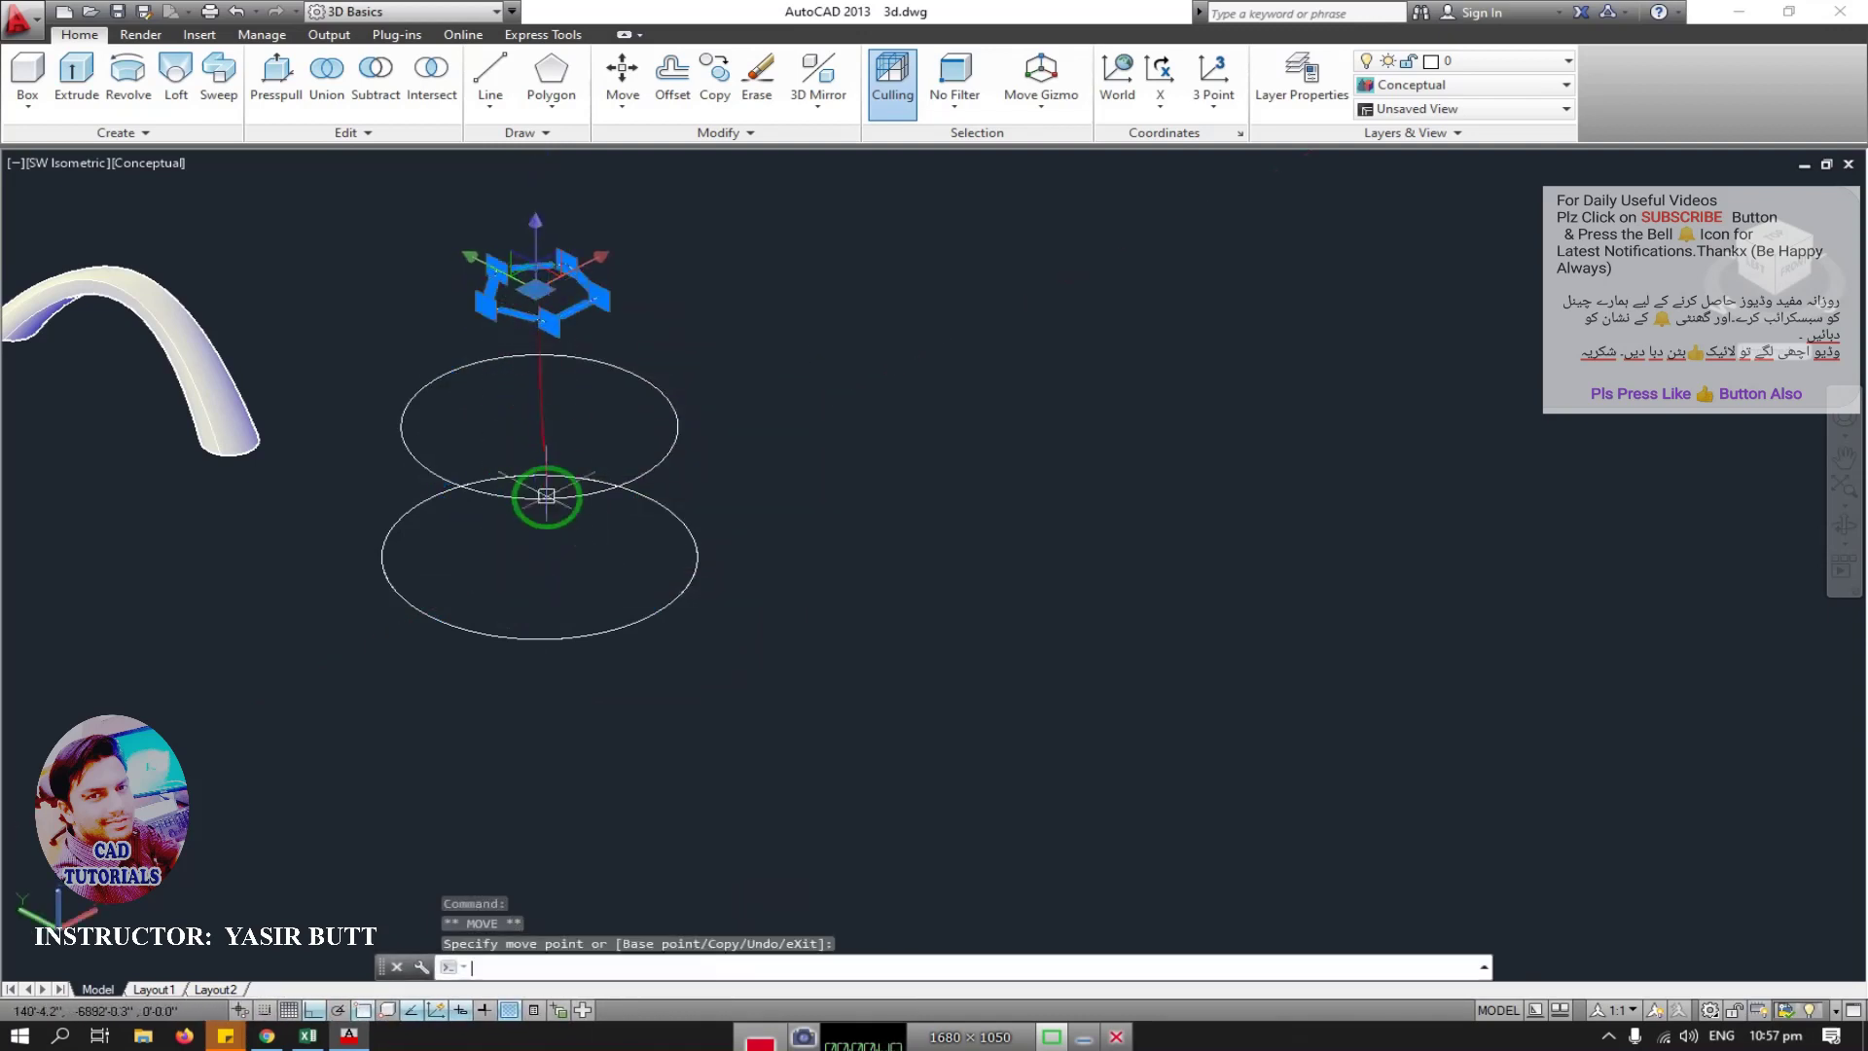
left_click(176, 87)
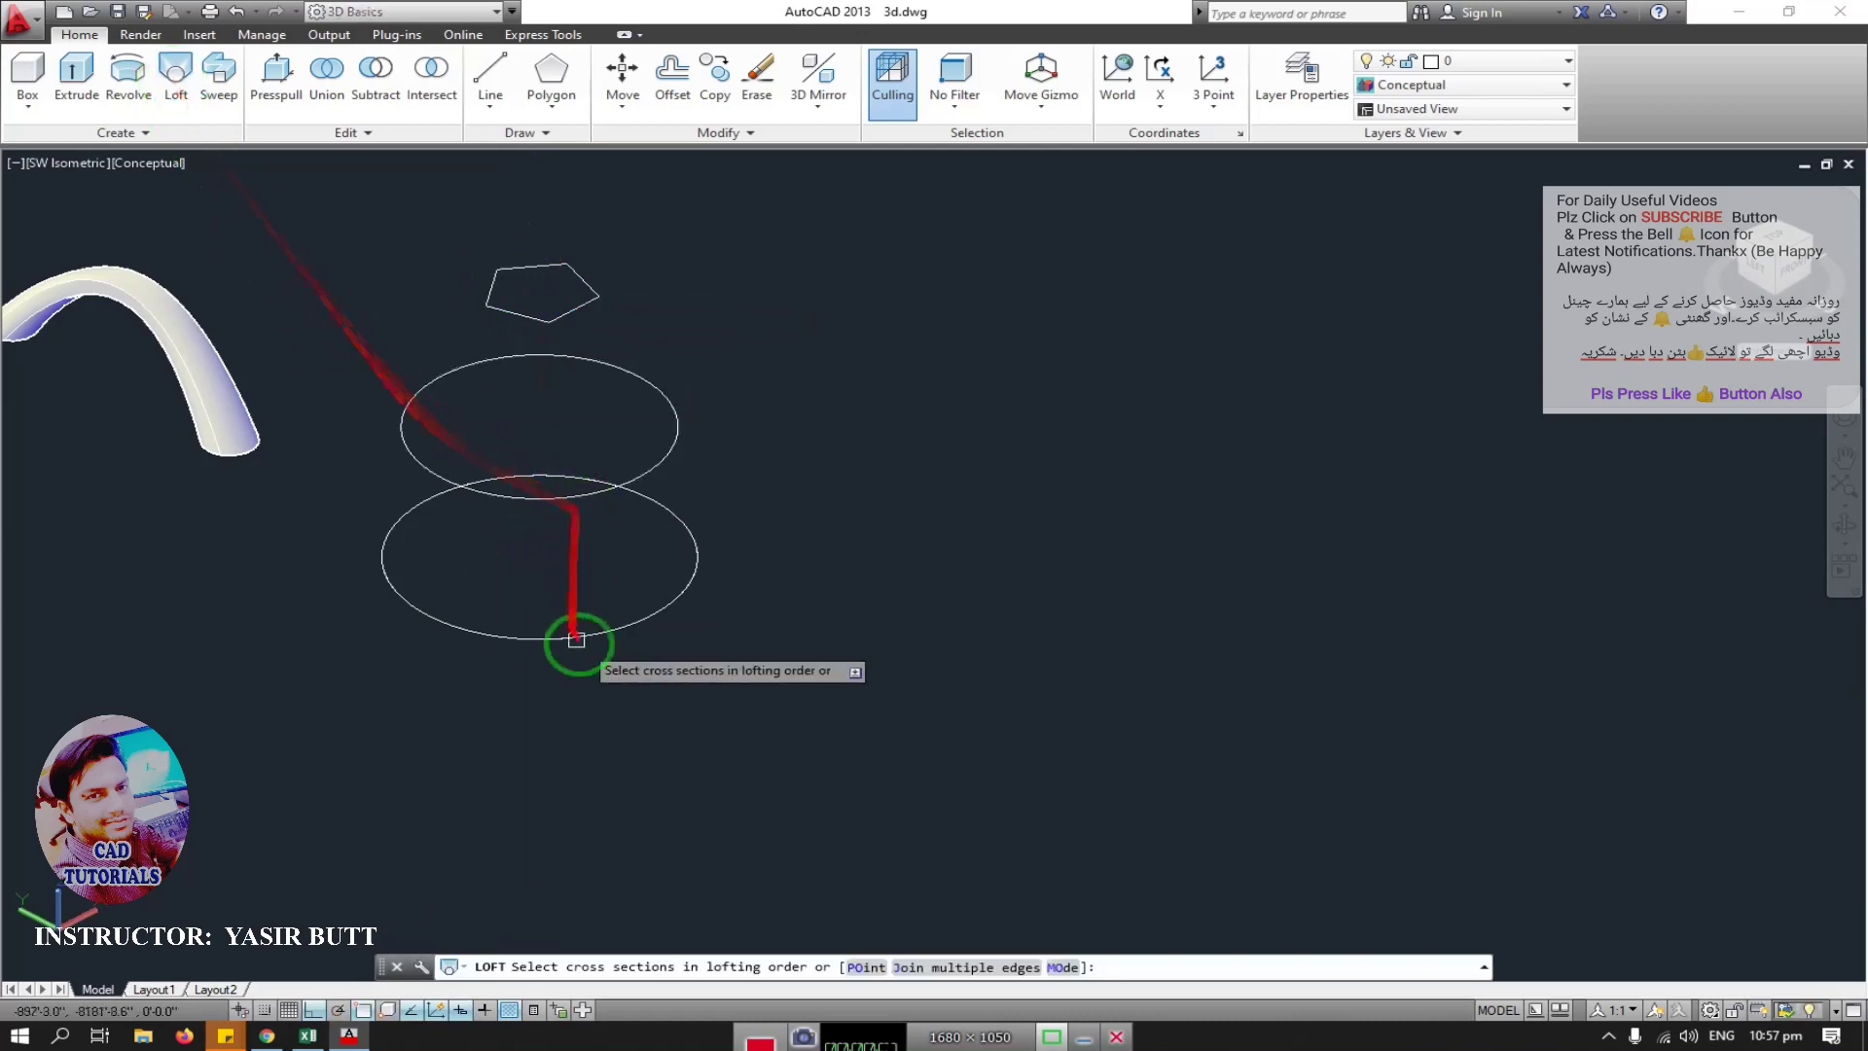
Loft base circle, raised circle and pentagon into a stepped solid, cross sections only.
left_click(541, 637)
left_click(511, 498)
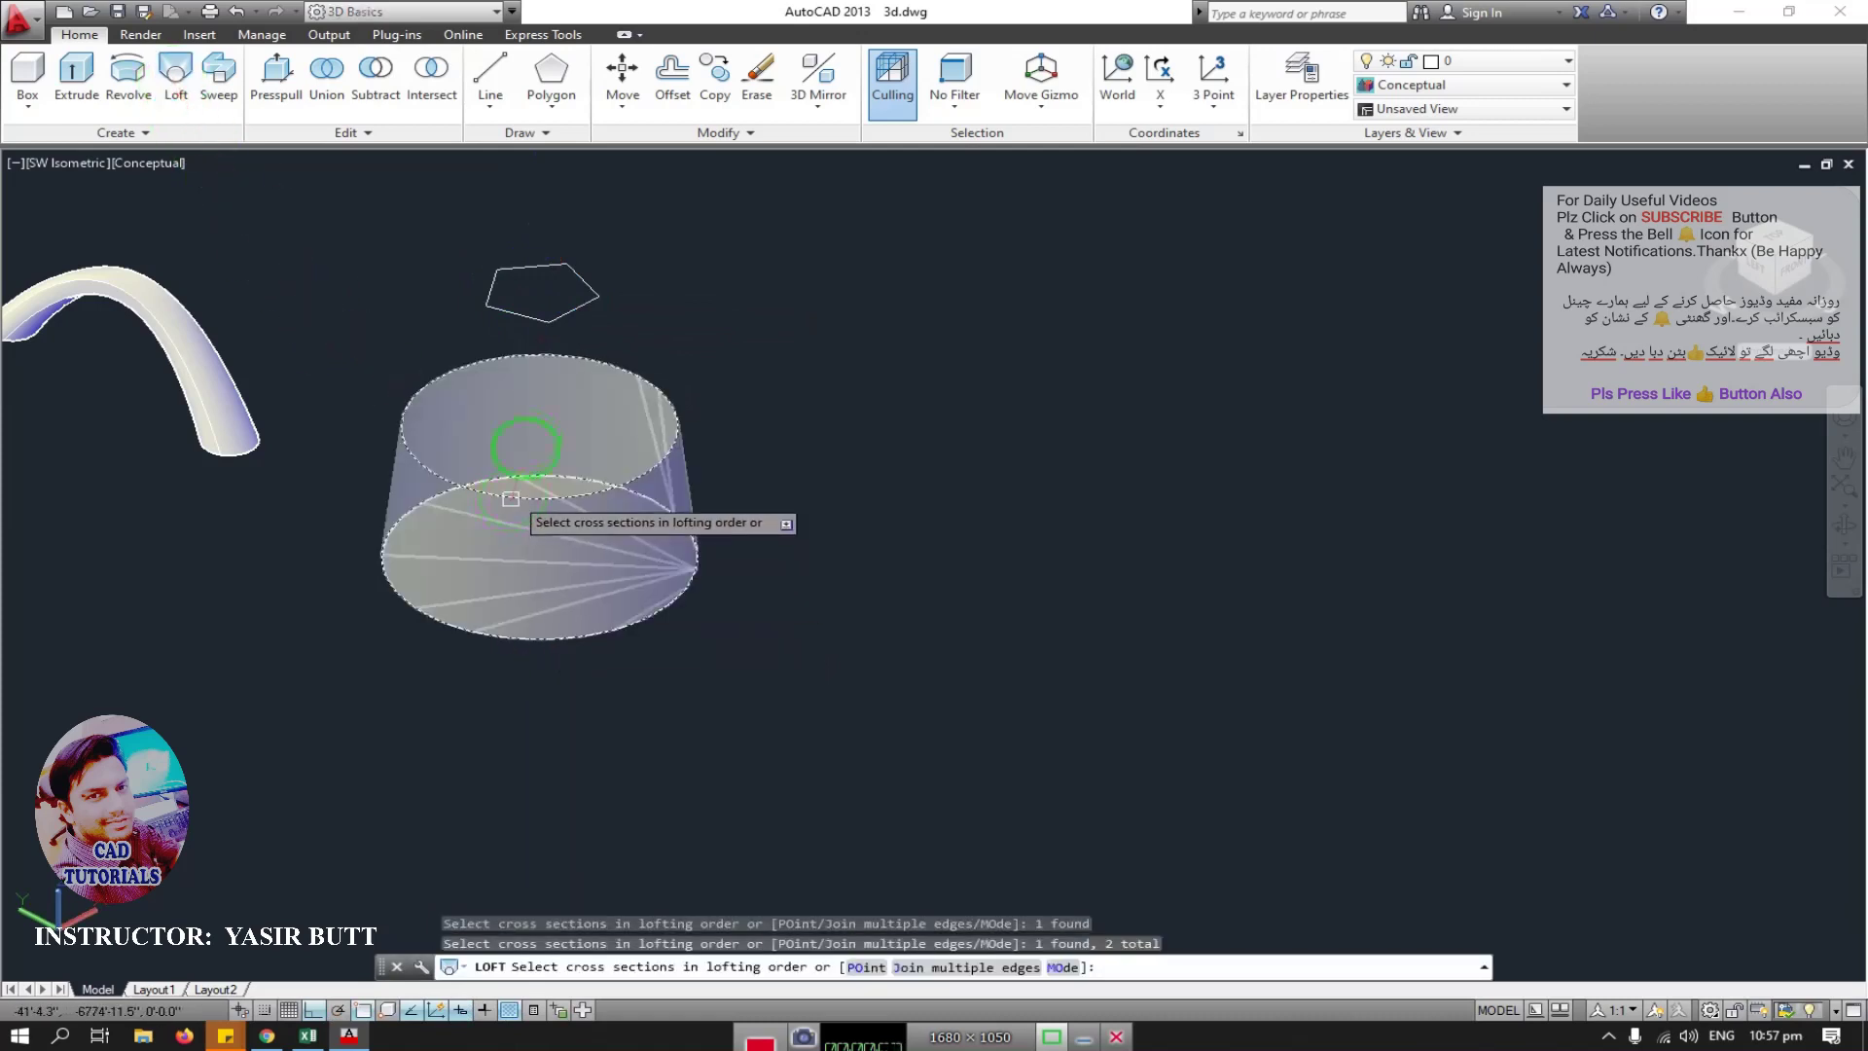
left_click(531, 318)
right_click(551, 352)
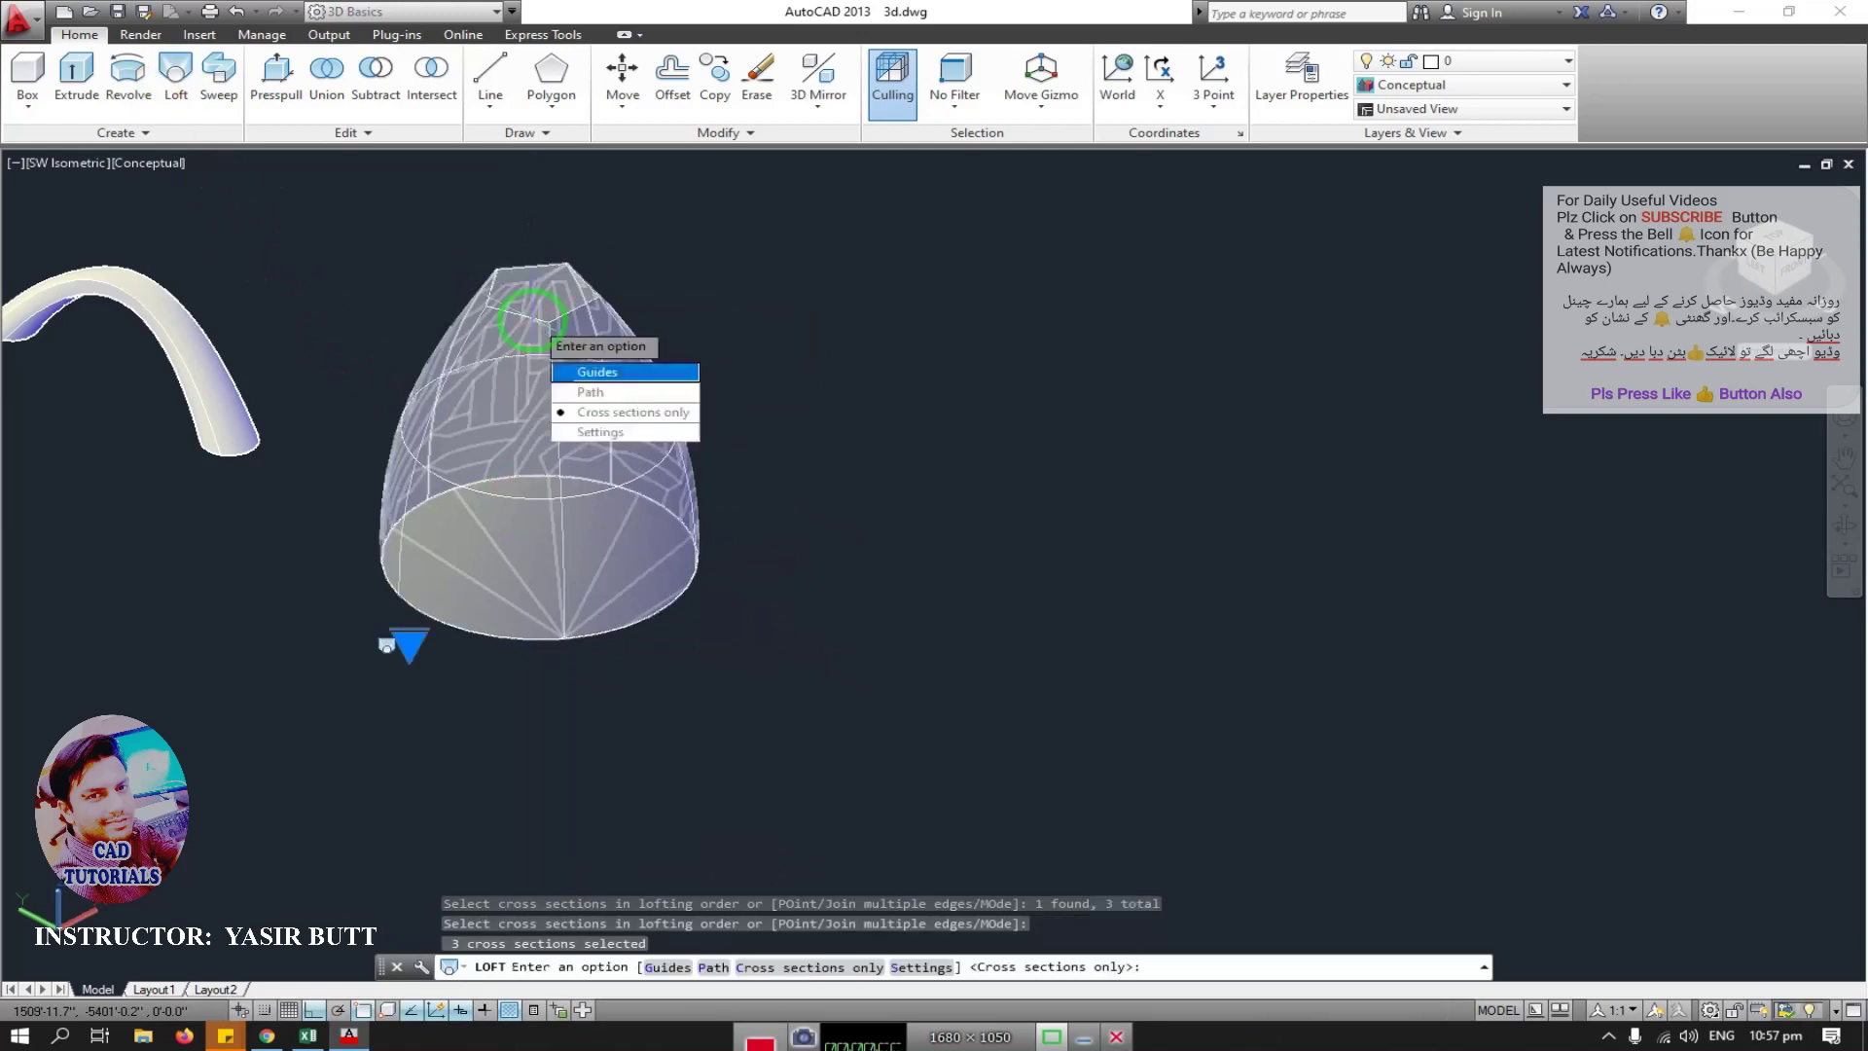
left_click(573, 360)
middle_click_drag(531, 312, 562, 384)
scroll(575, 369, "up", 3)
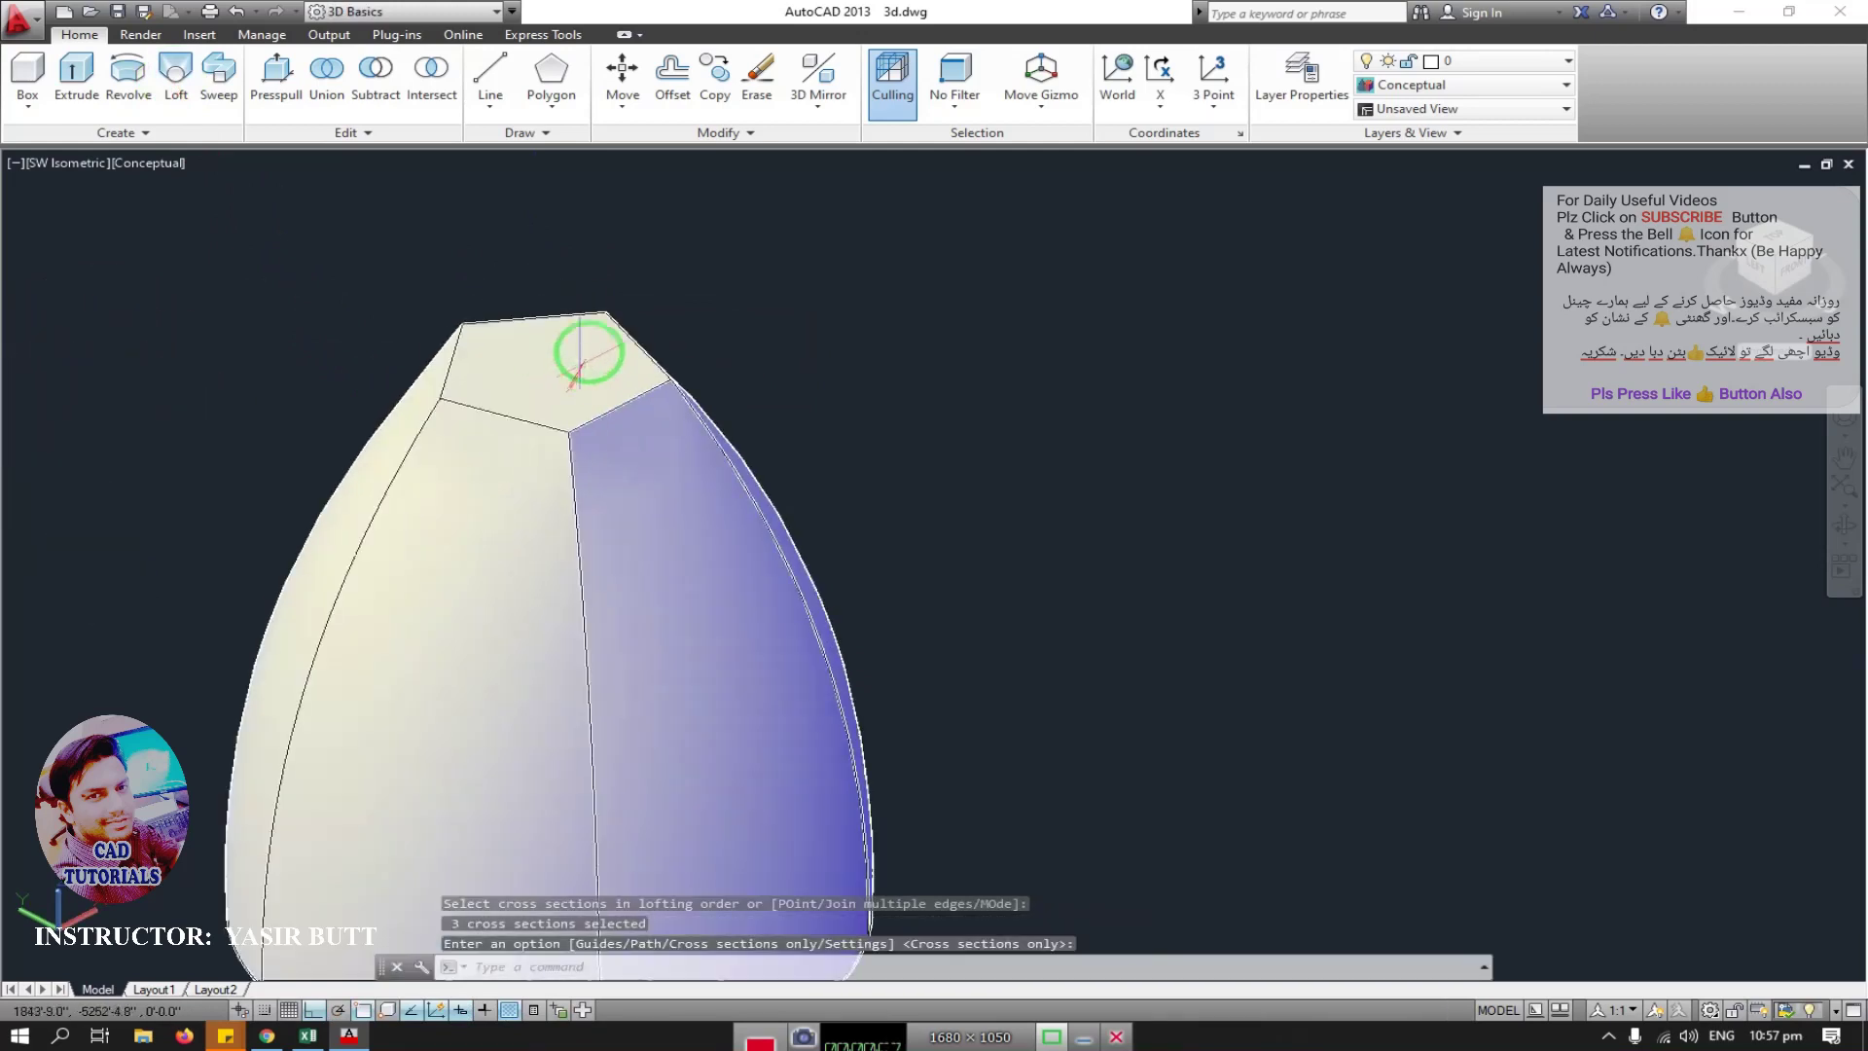
scroll(604, 451, "down", 2)
scroll(615, 465, "down", 1)
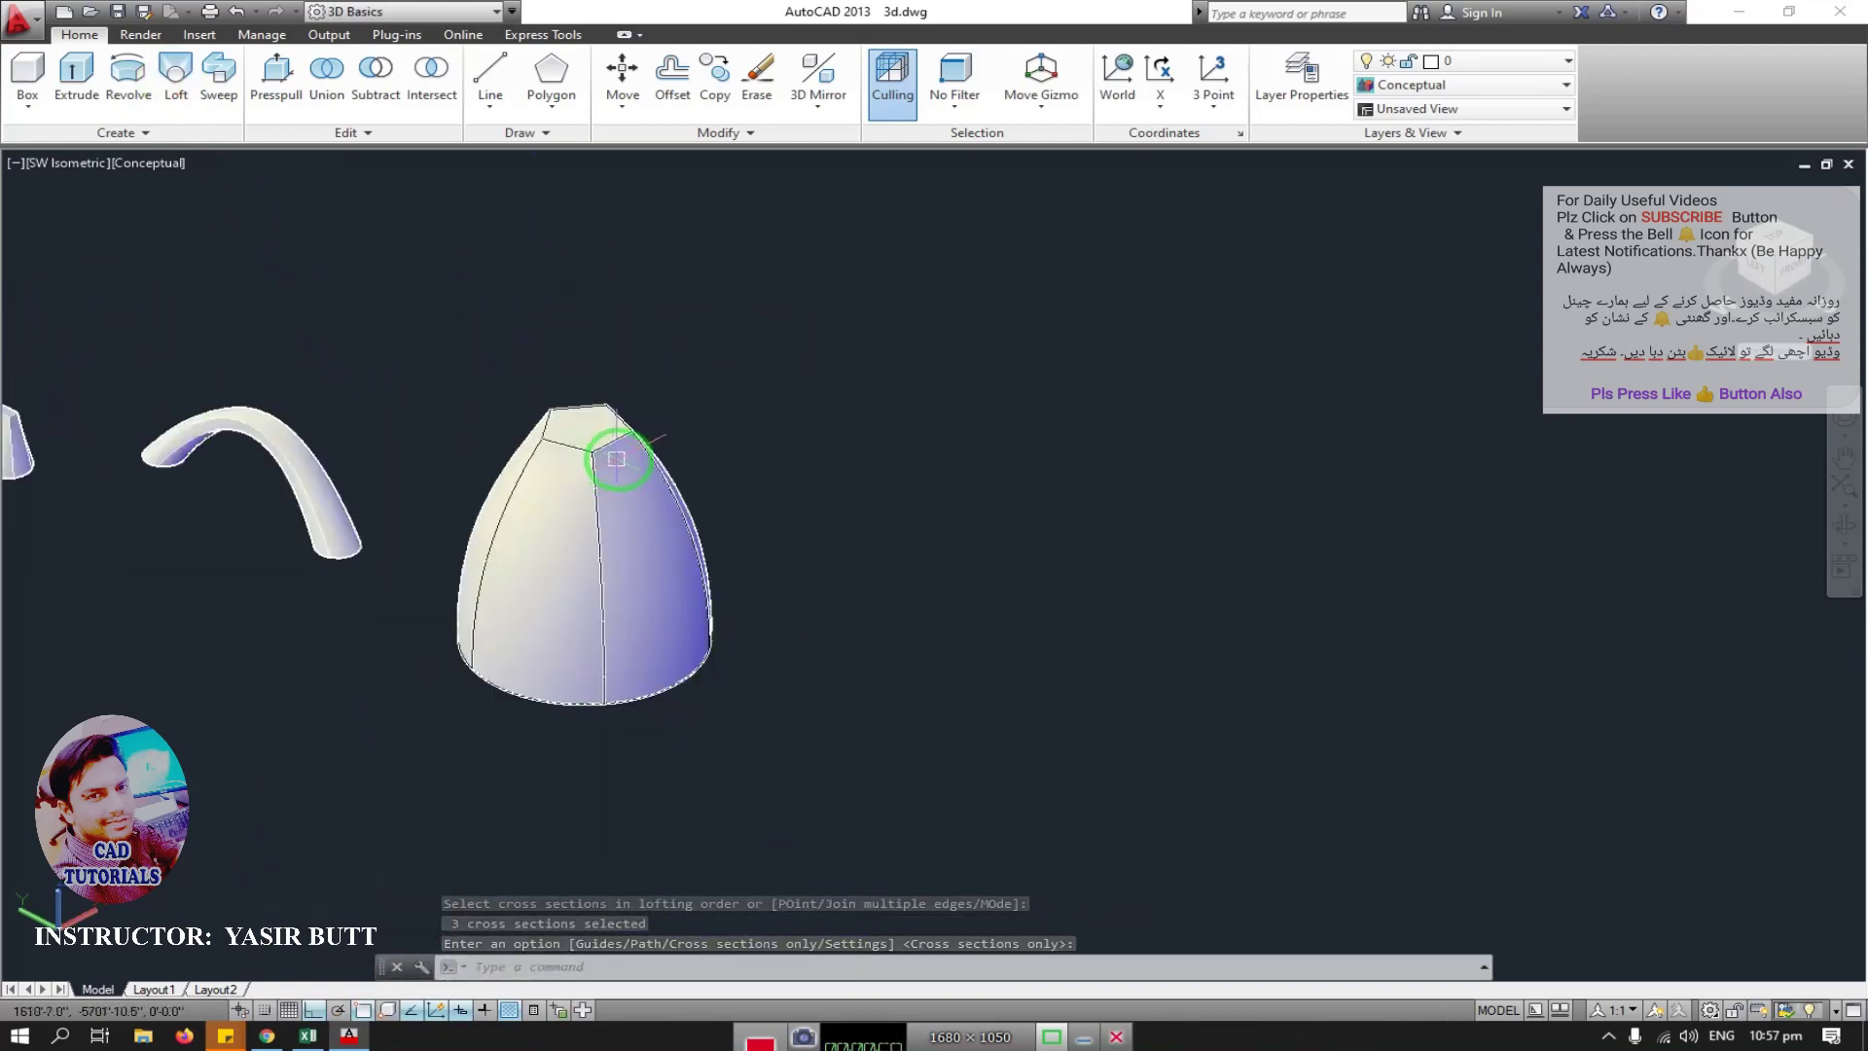
Undo the loft and re-loft picking bottom circle, pentagon, then middle circle.
key("ctrl+z")
key("ctrl+z")
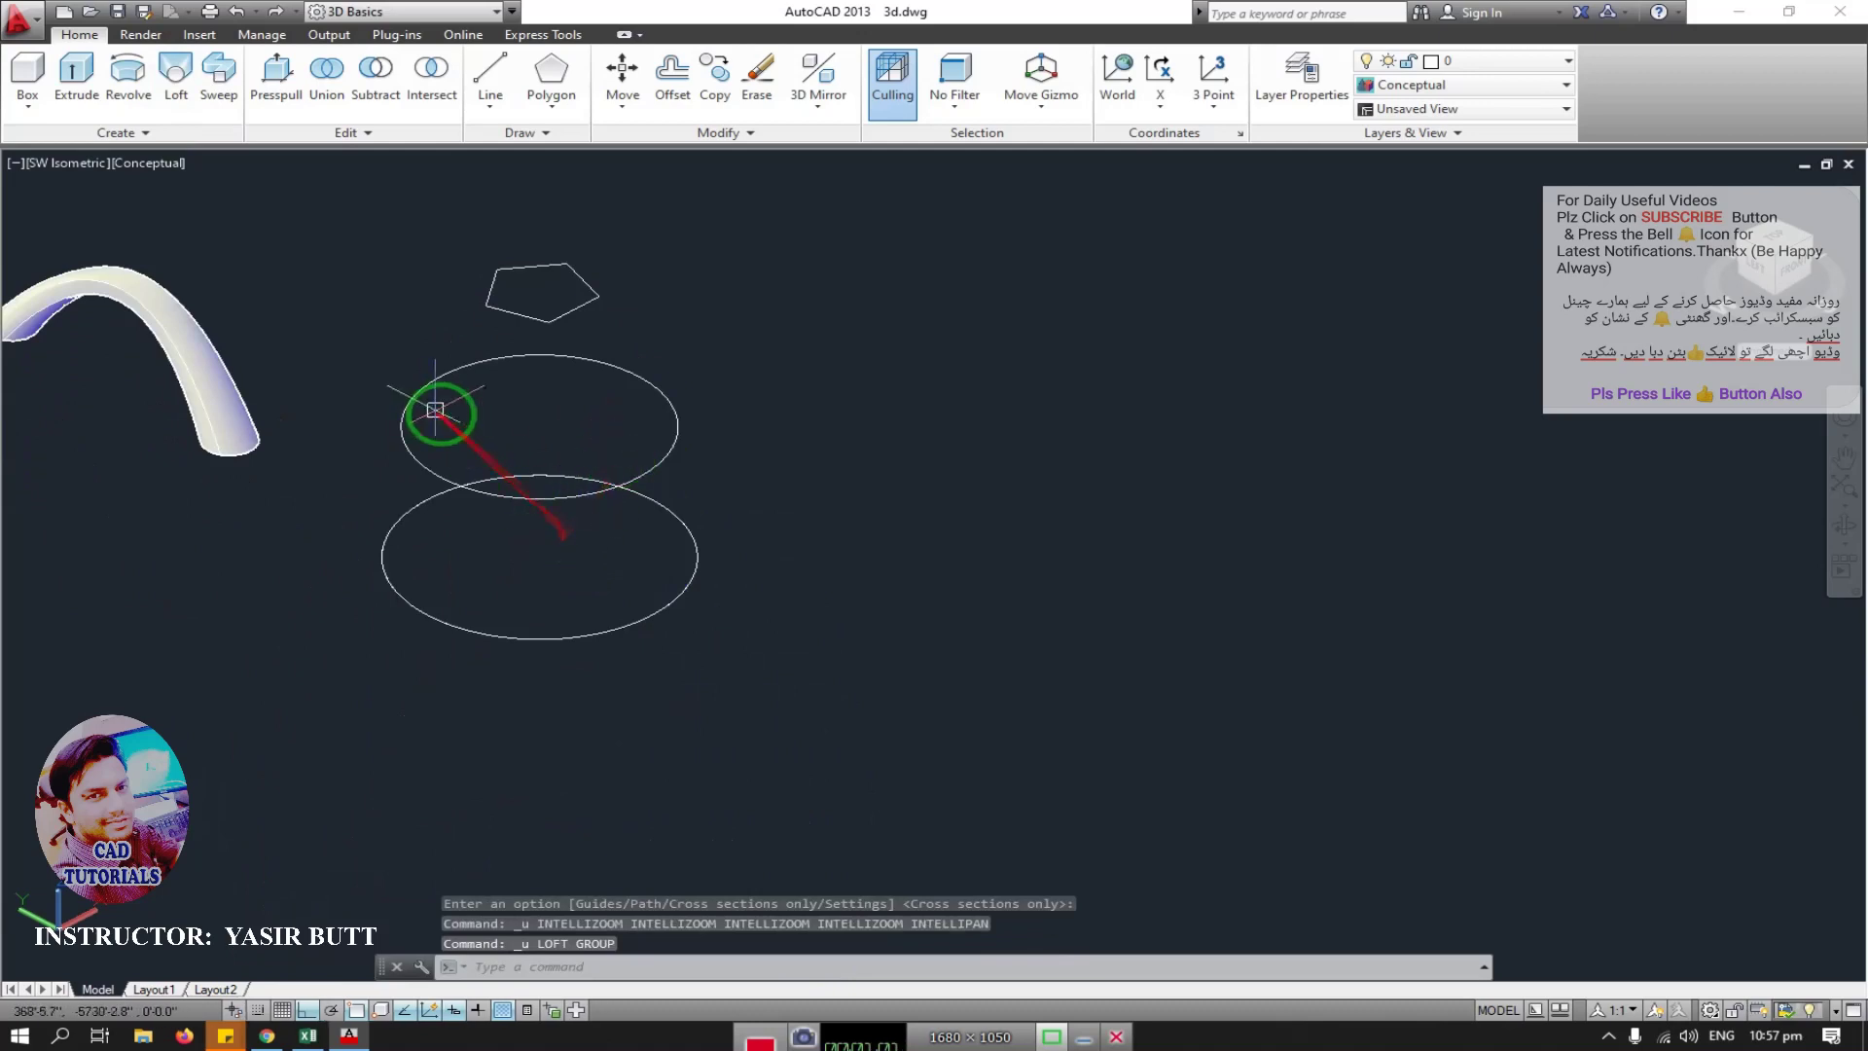
left_click(176, 73)
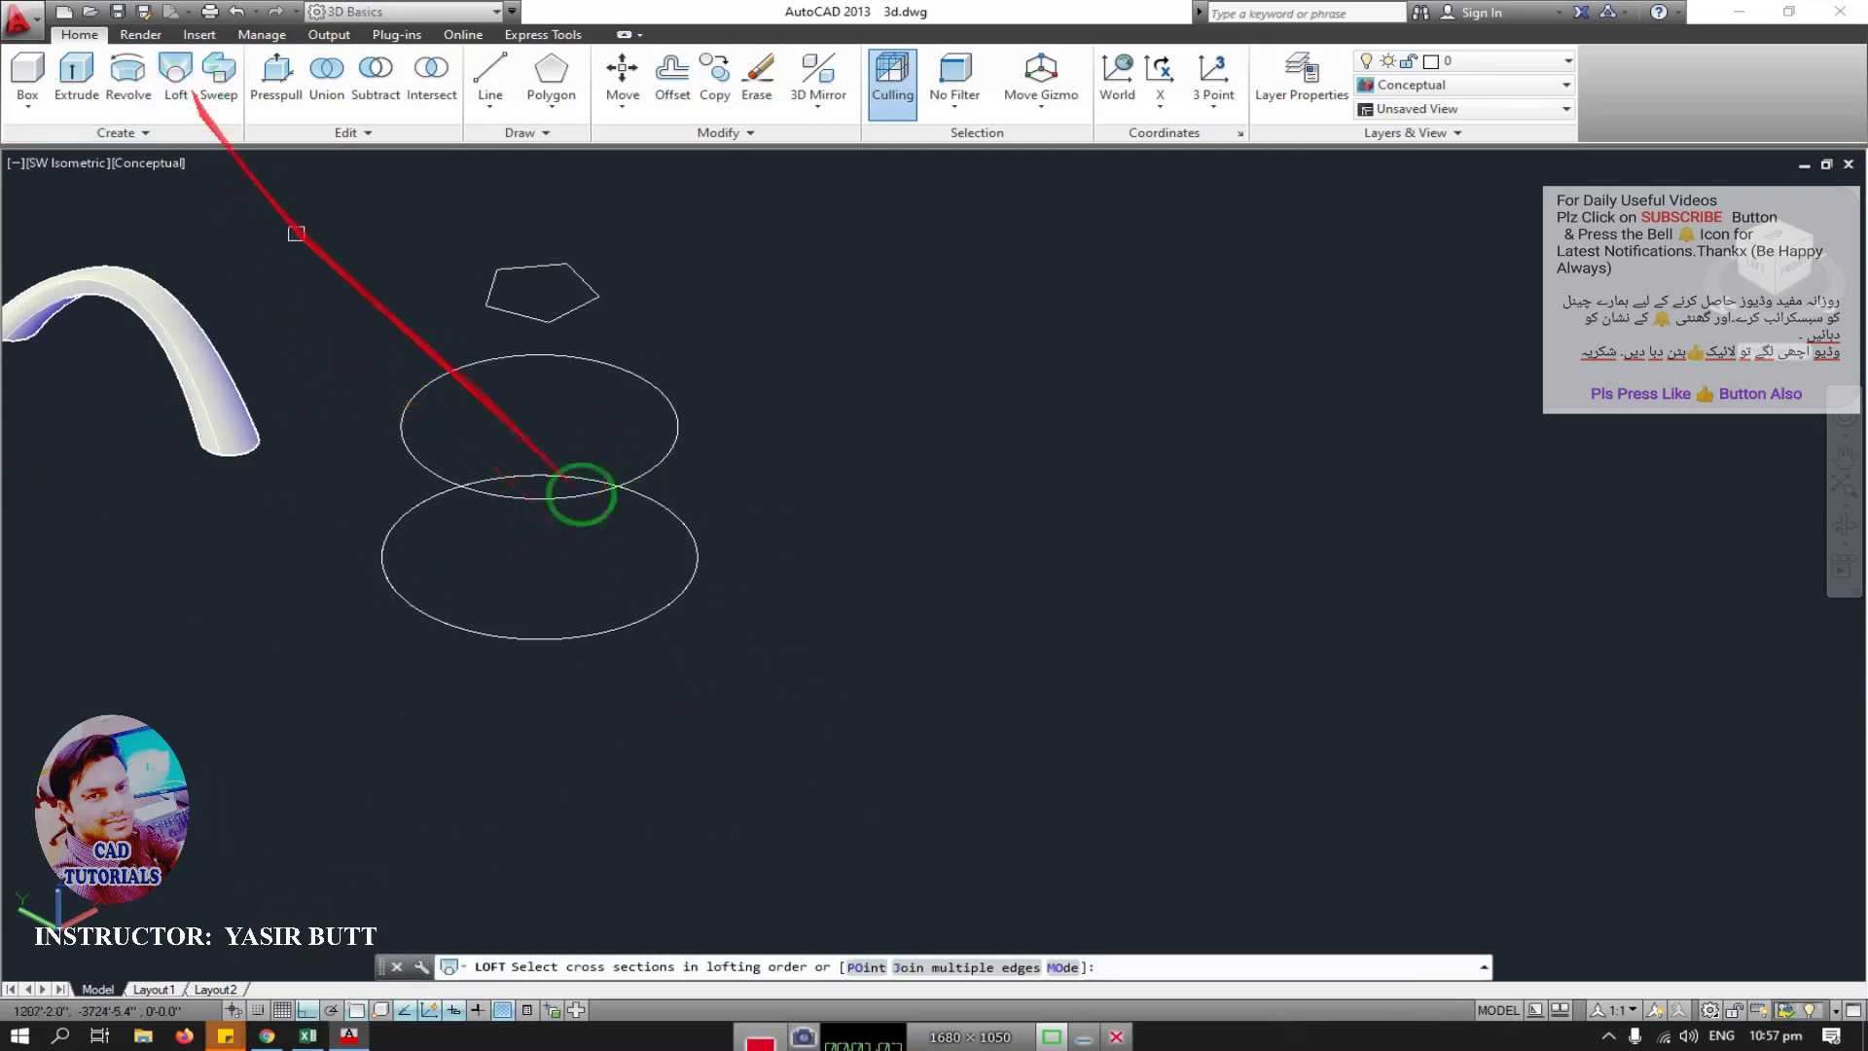
left_click(604, 633)
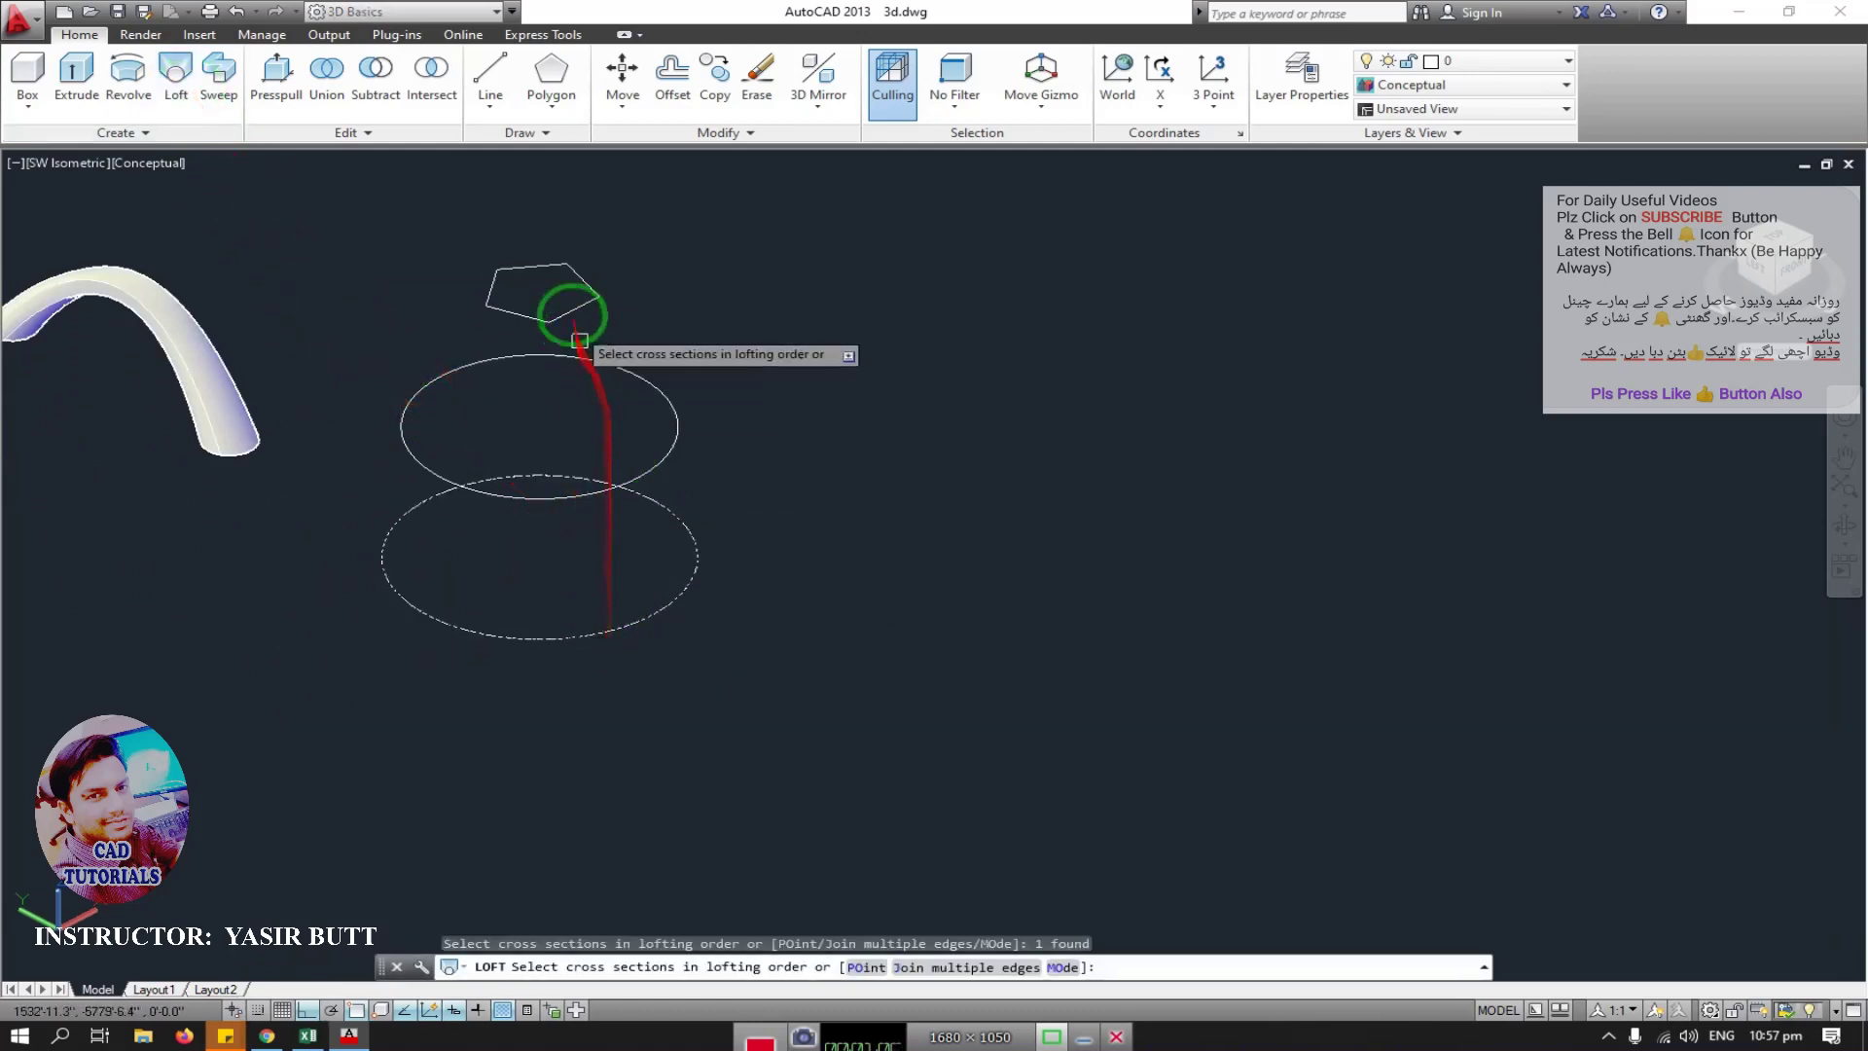
left_click(560, 312)
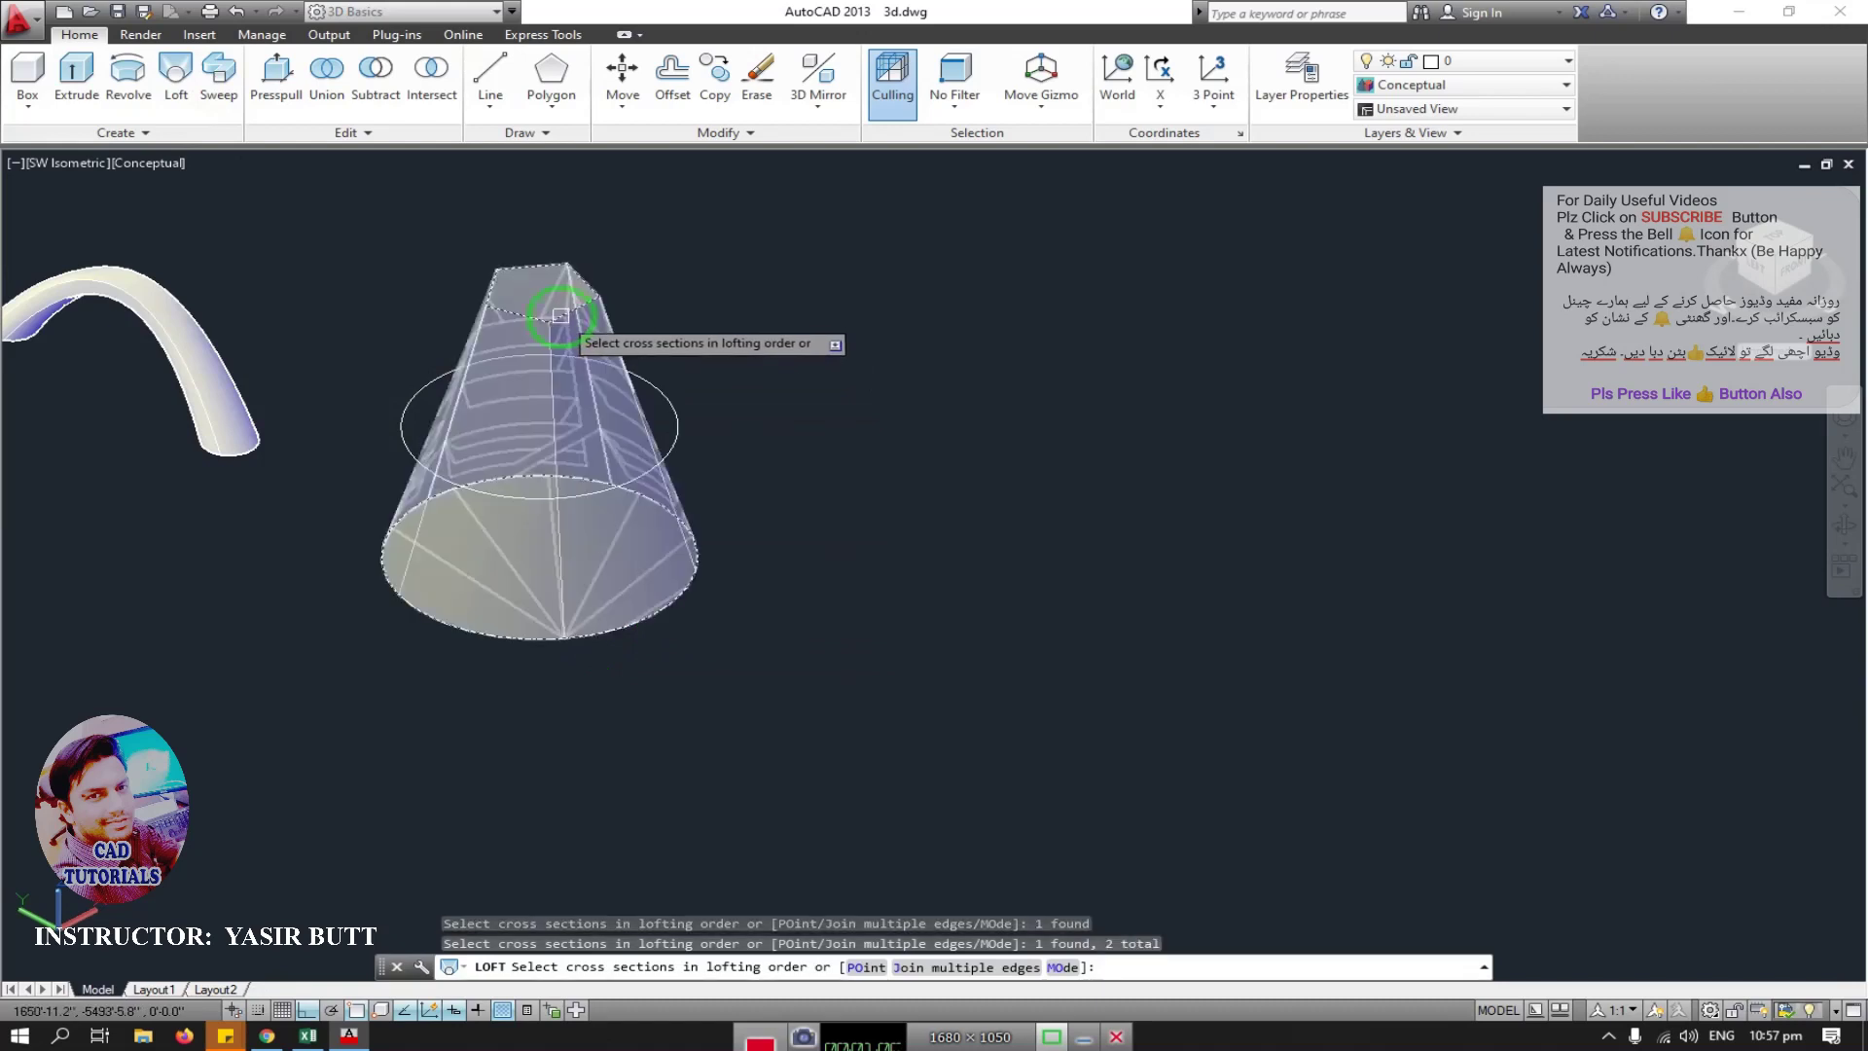
left_click(521, 498)
key("Return")
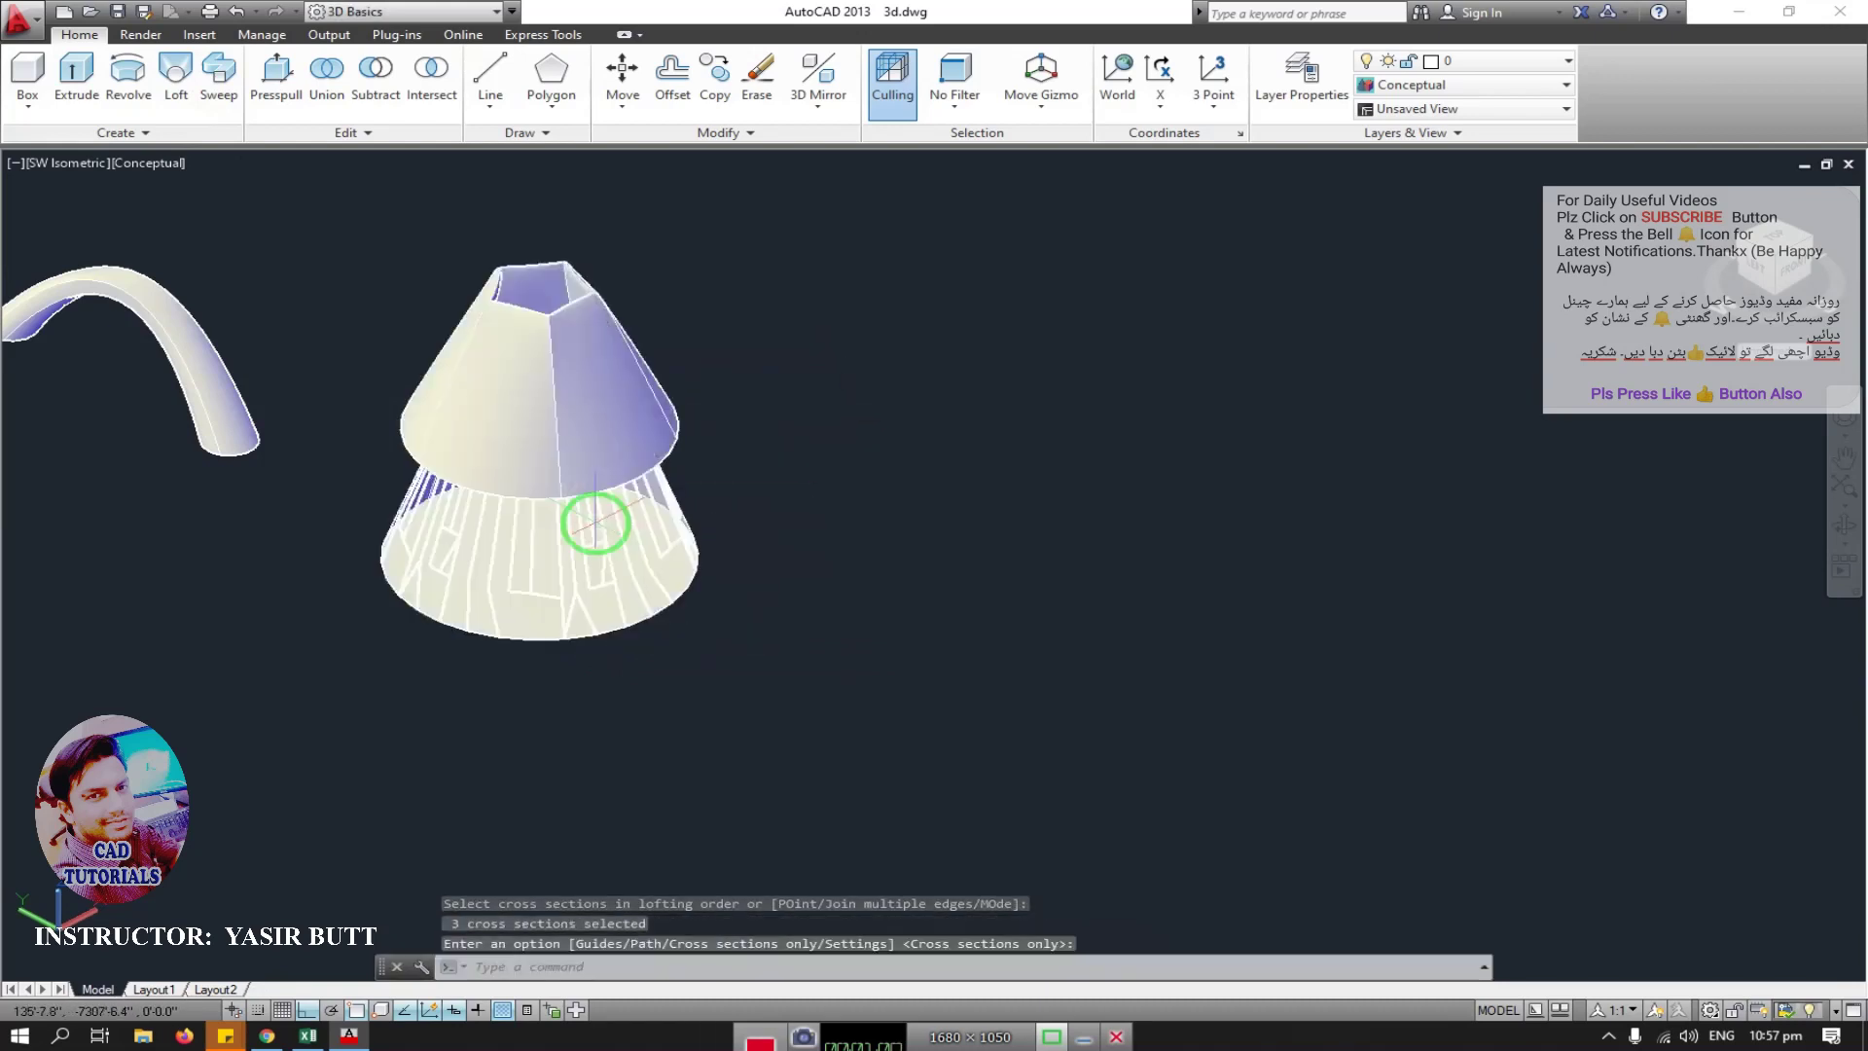
Cancel the repeated loft command without picking profiles and reposition the view.
key("Return")
key("Return")
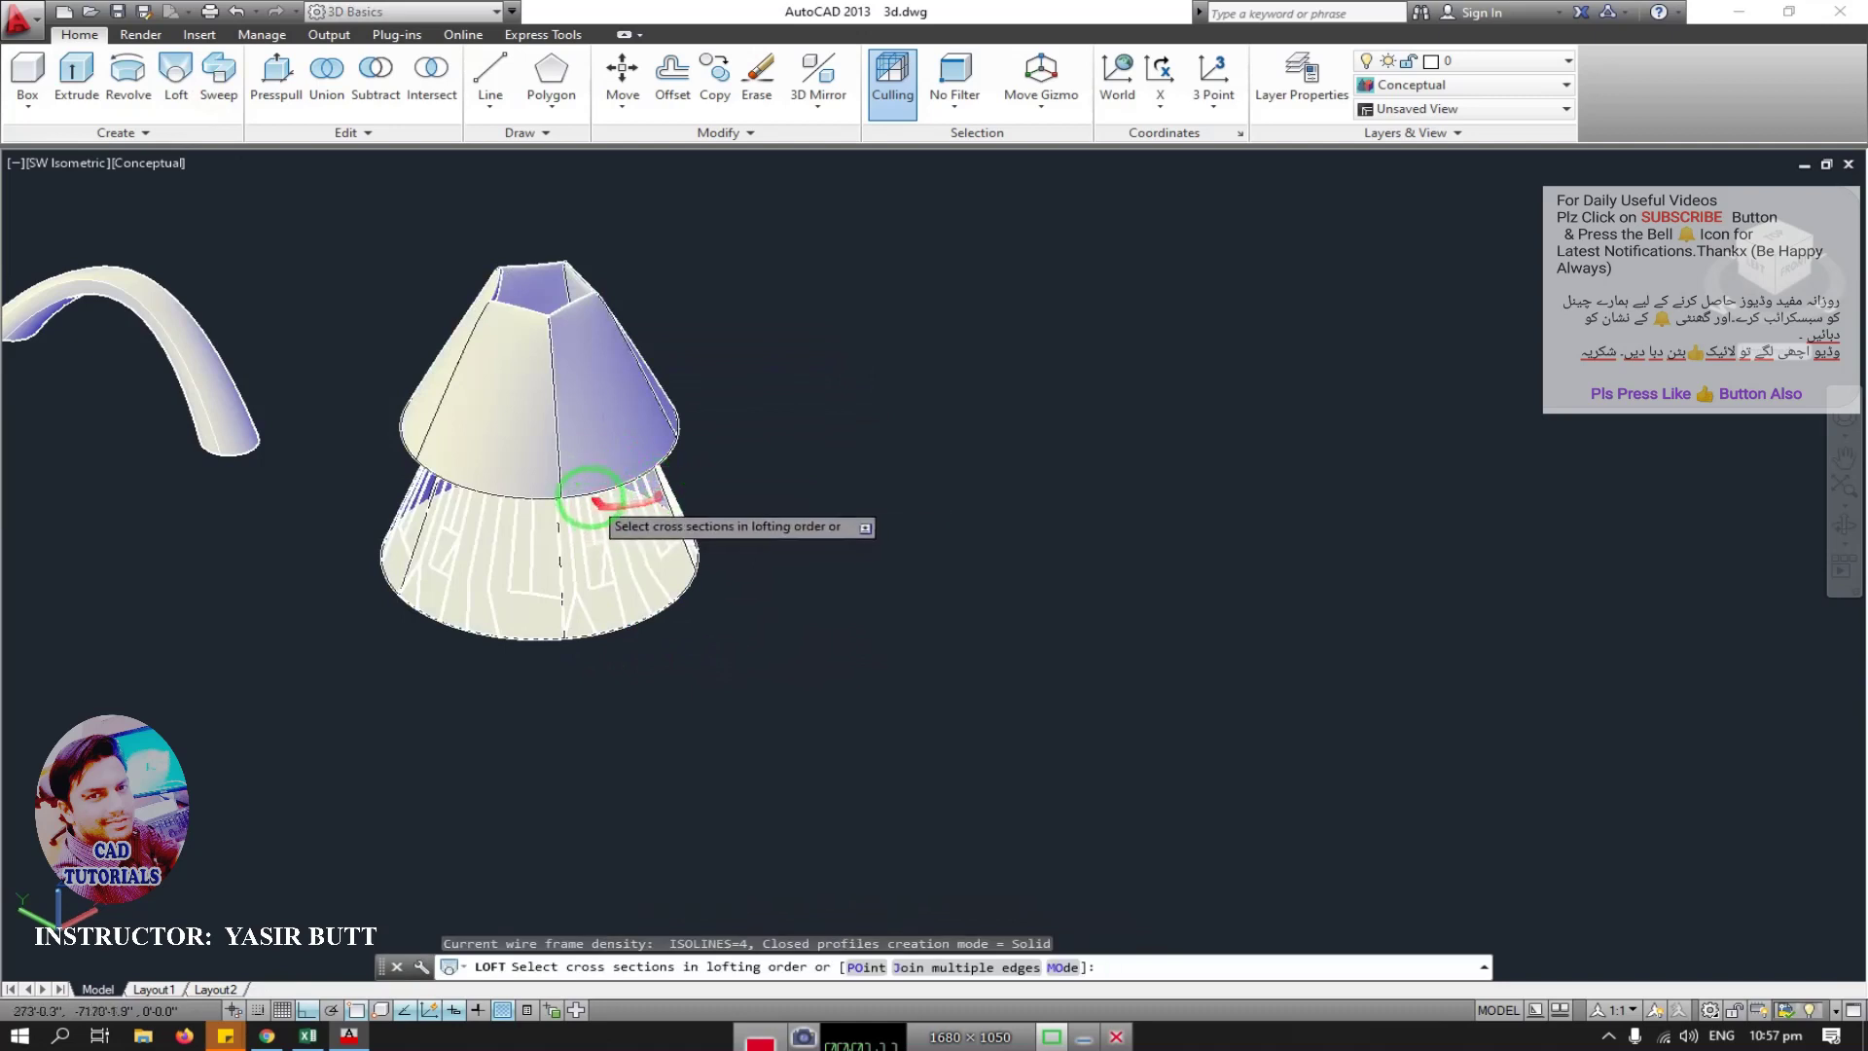
key("Return")
key("Escape")
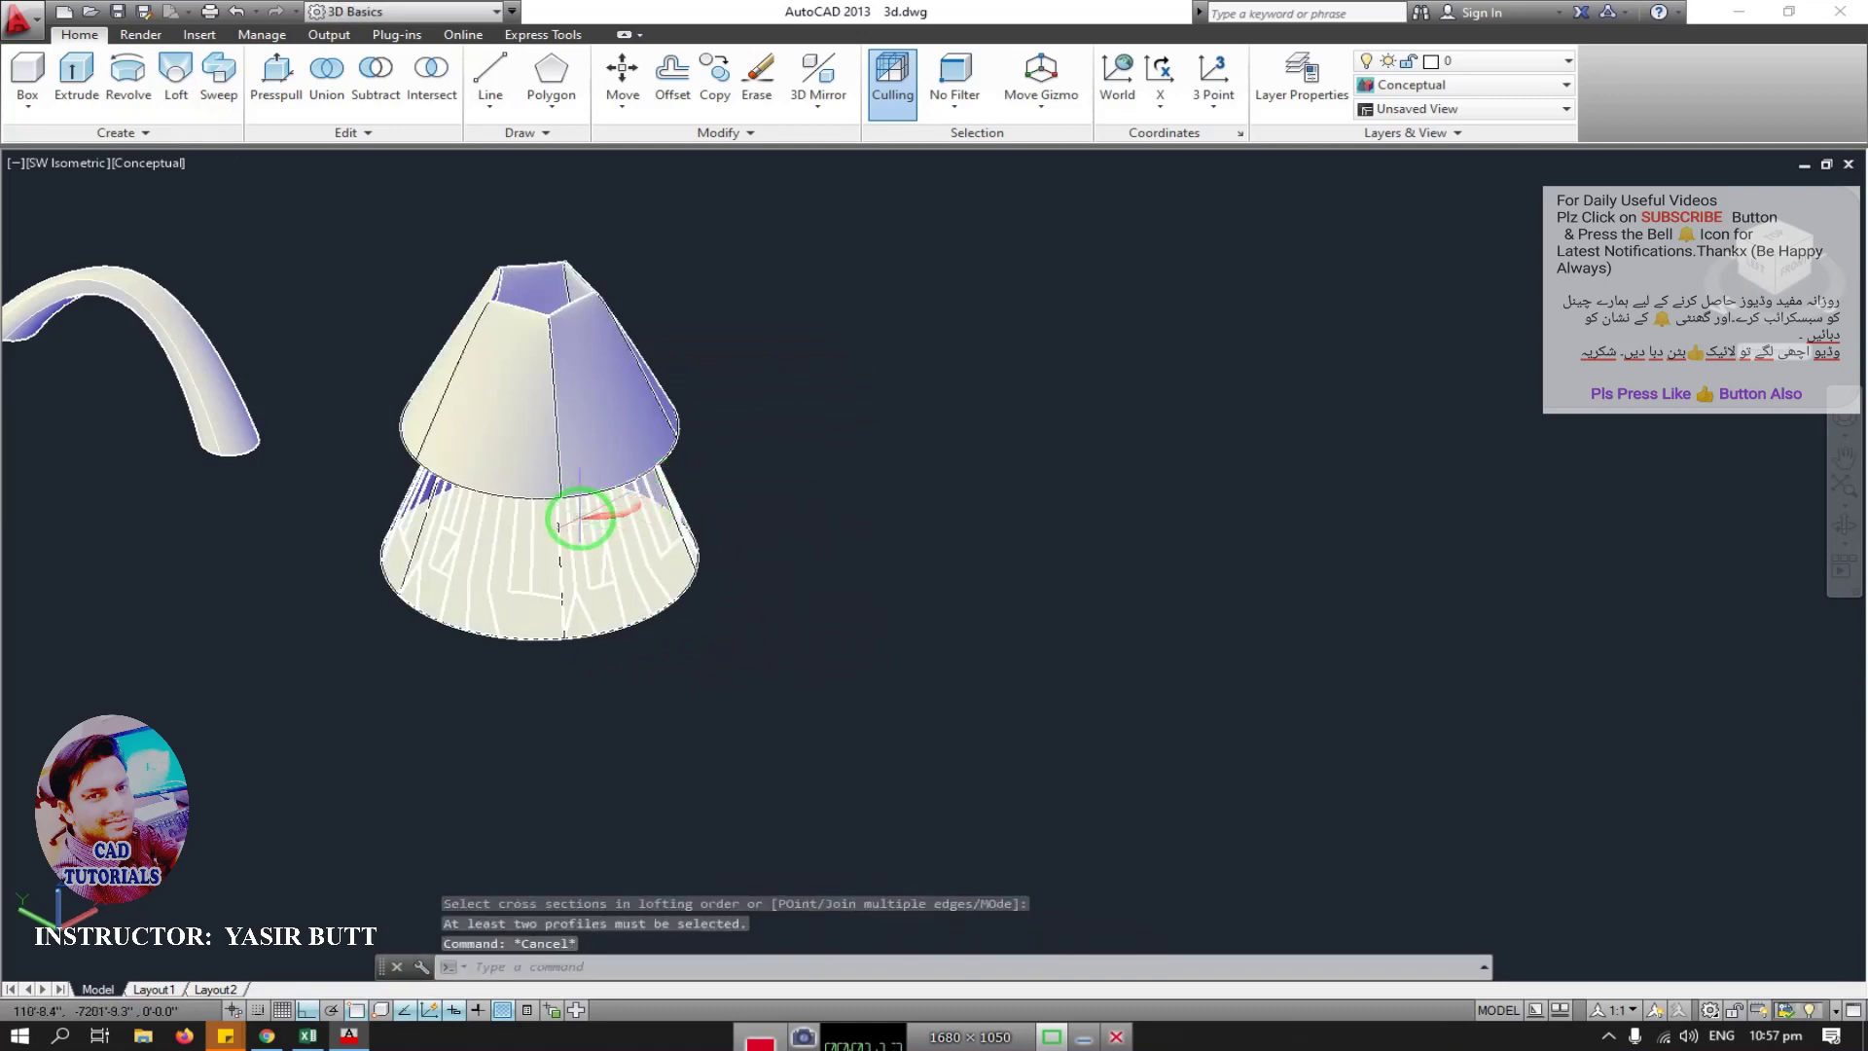
mouse_move(584, 522)
middle_mouse_down()
mouse_move(619, 489)
mouse_move(621, 409)
mouse_move(623, 457)
mouse_move(417, 417)
mouse_move(542, 467)
mouse_move(657, 465)
middle_mouse_up()
Try the Realistic and 2D Wireframe visual styles, then settle on Shaded with edges.
left_click(151, 163)
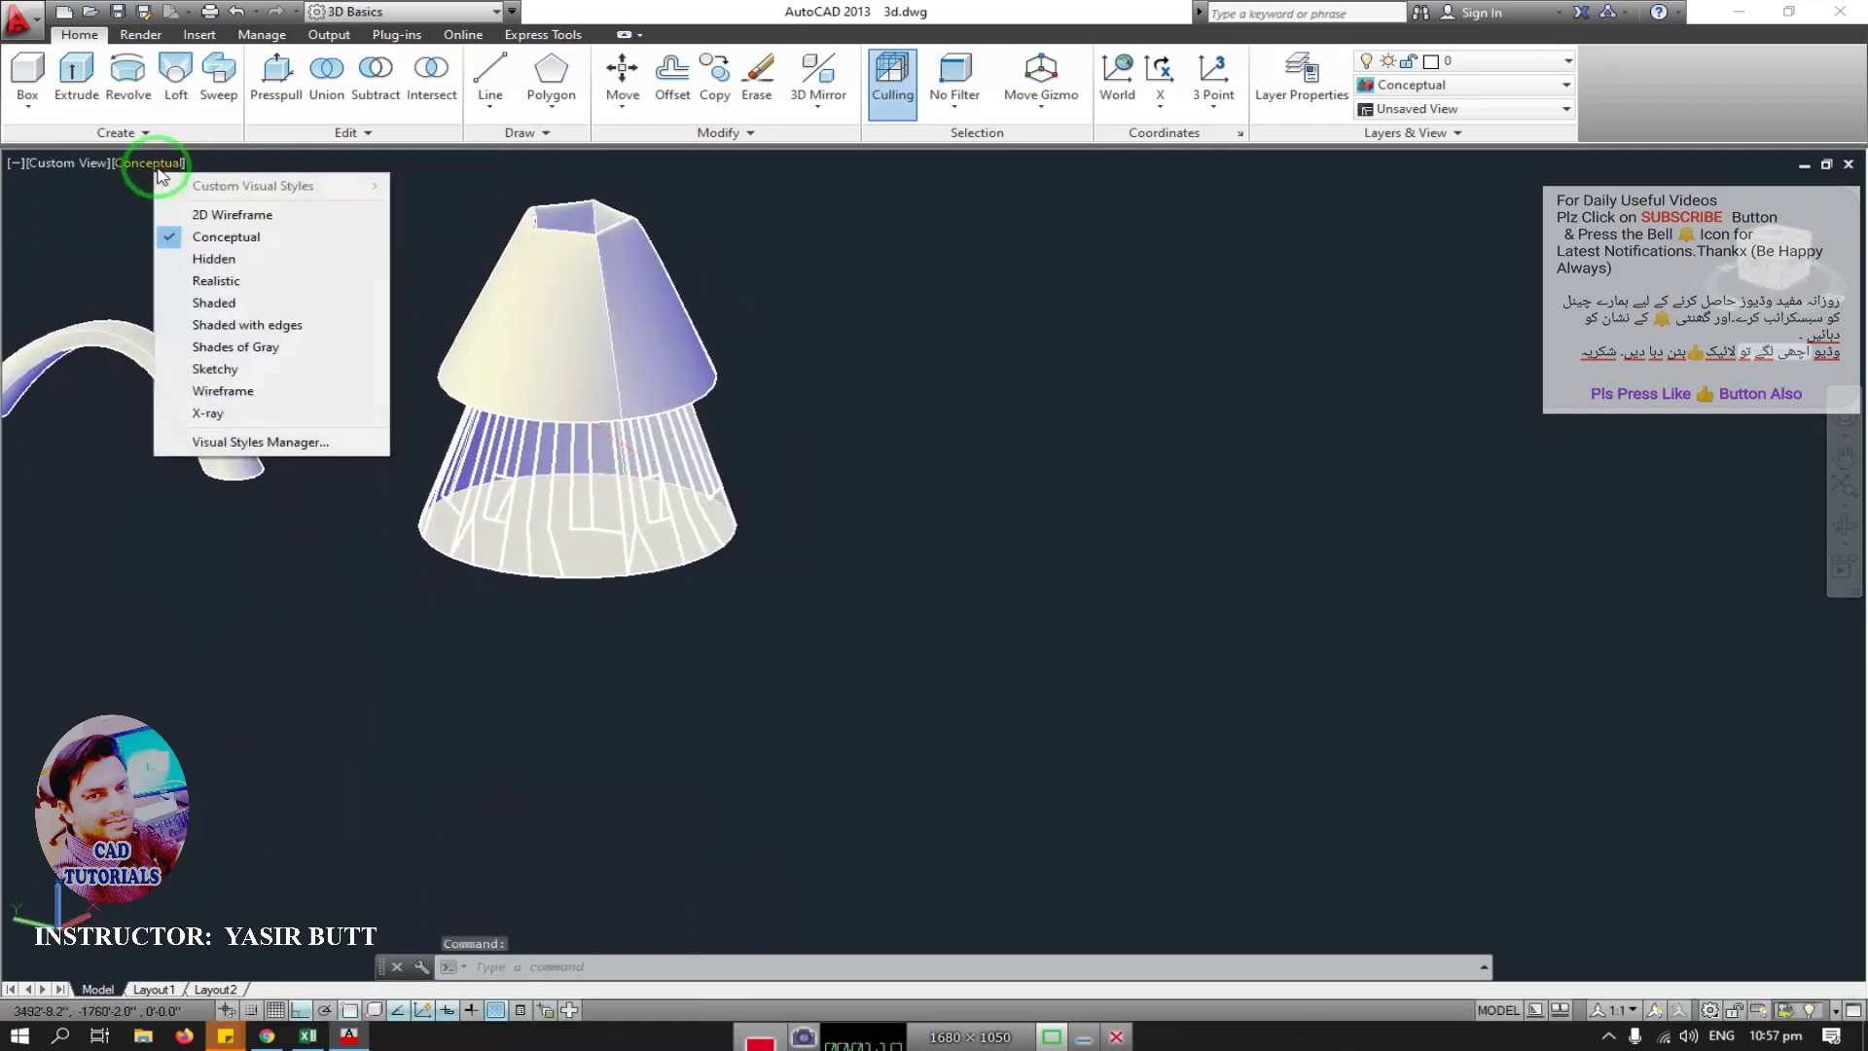
left_click(233, 282)
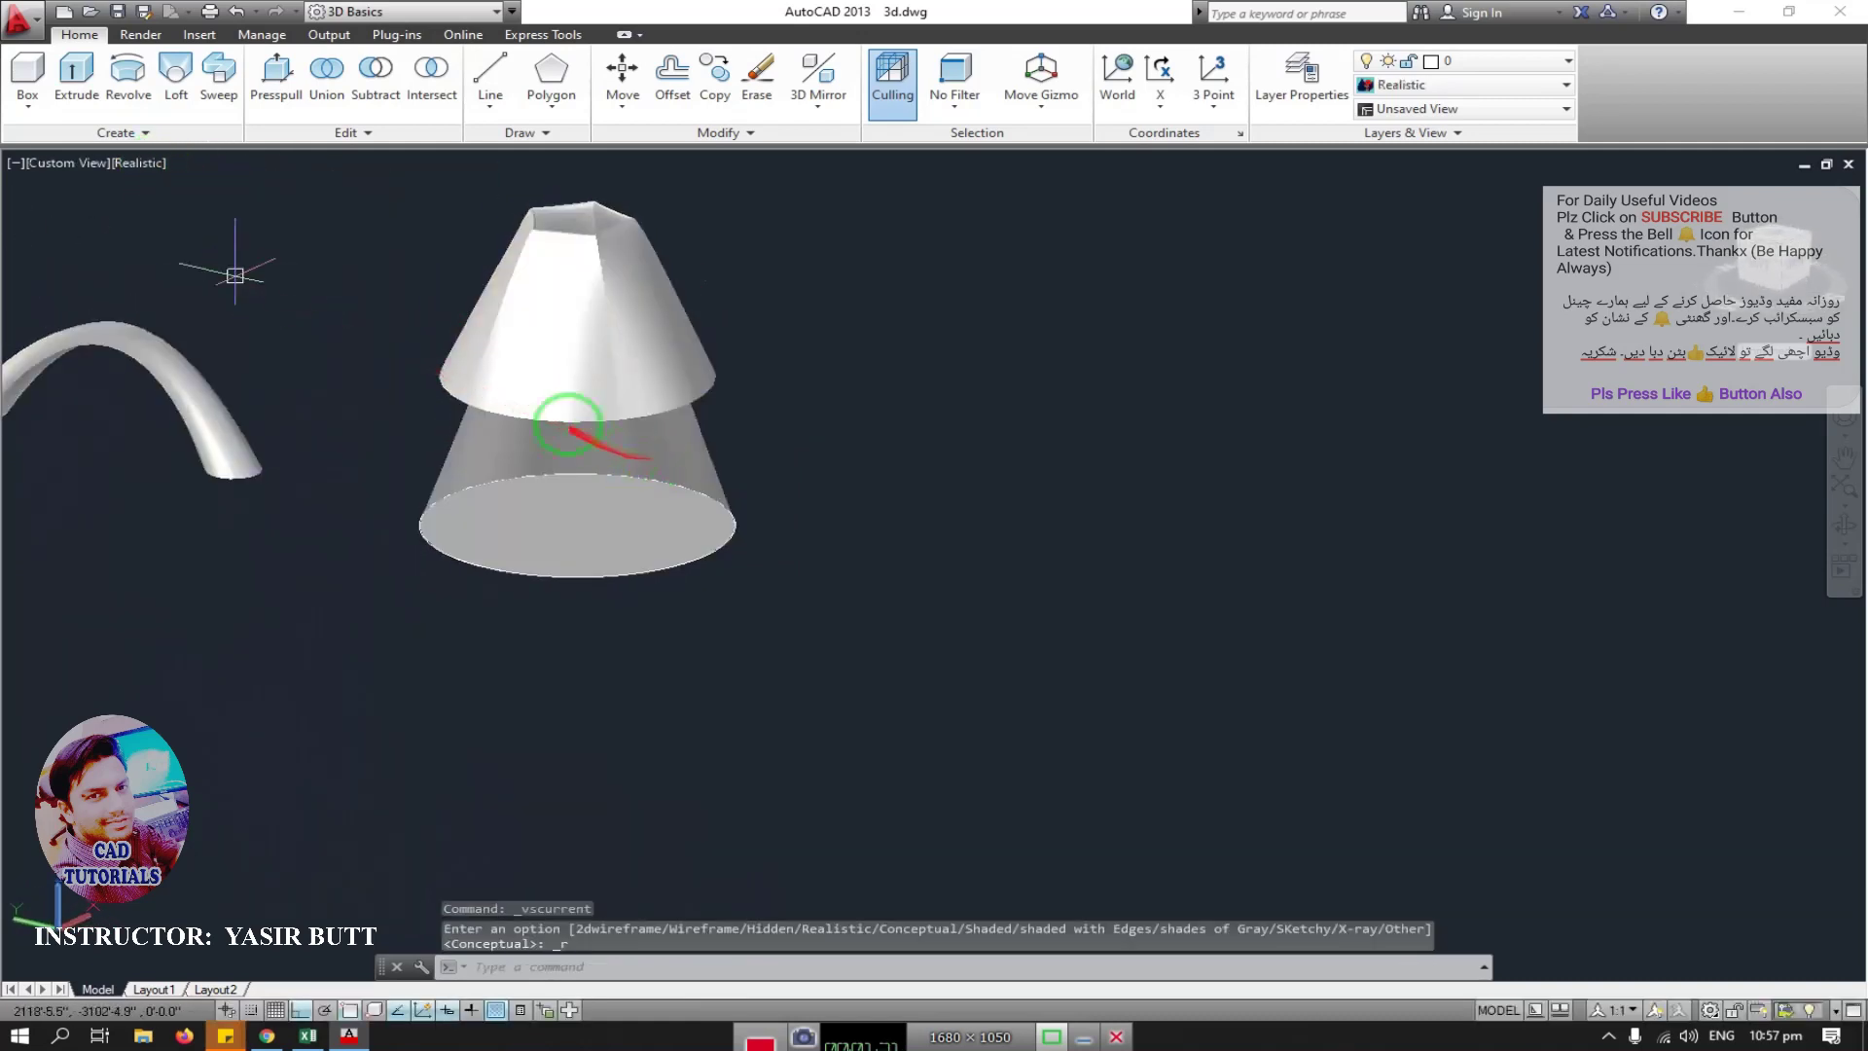
middle_click_drag(652, 476, 584, 451, "shift")
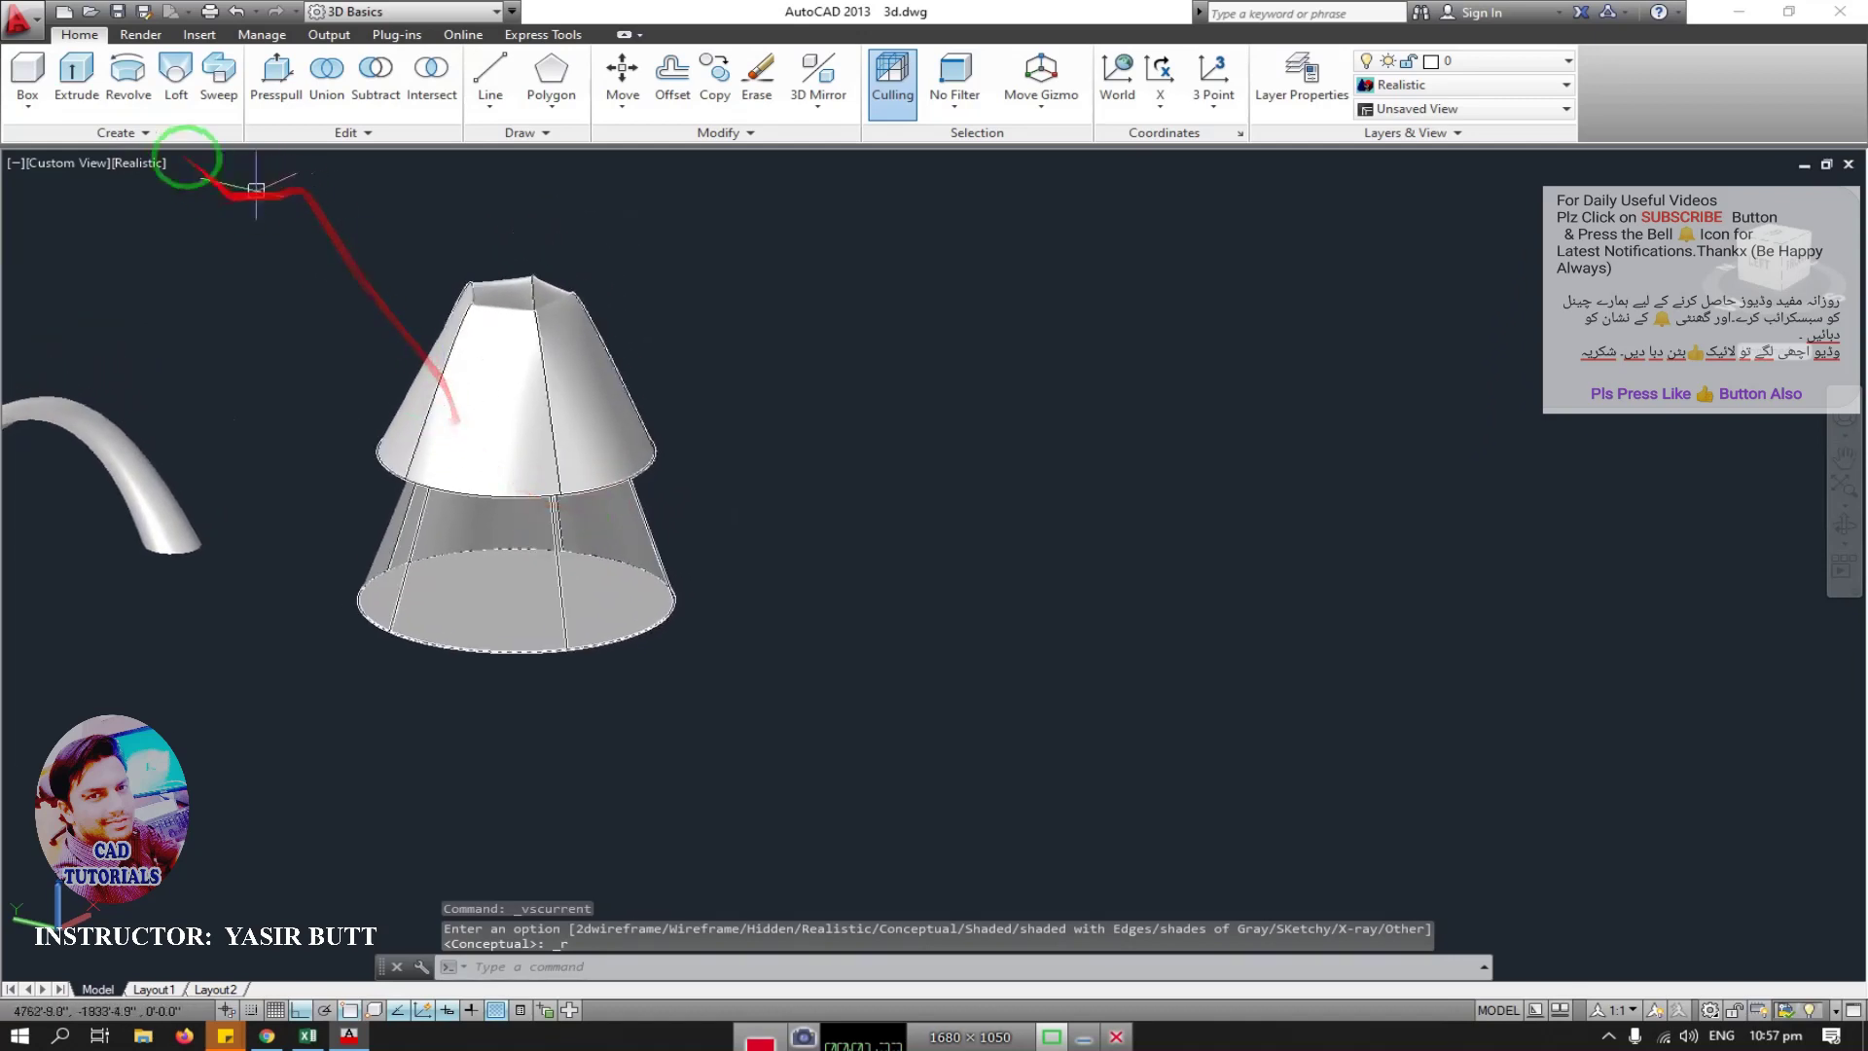
left_click(149, 163)
left_click(185, 205)
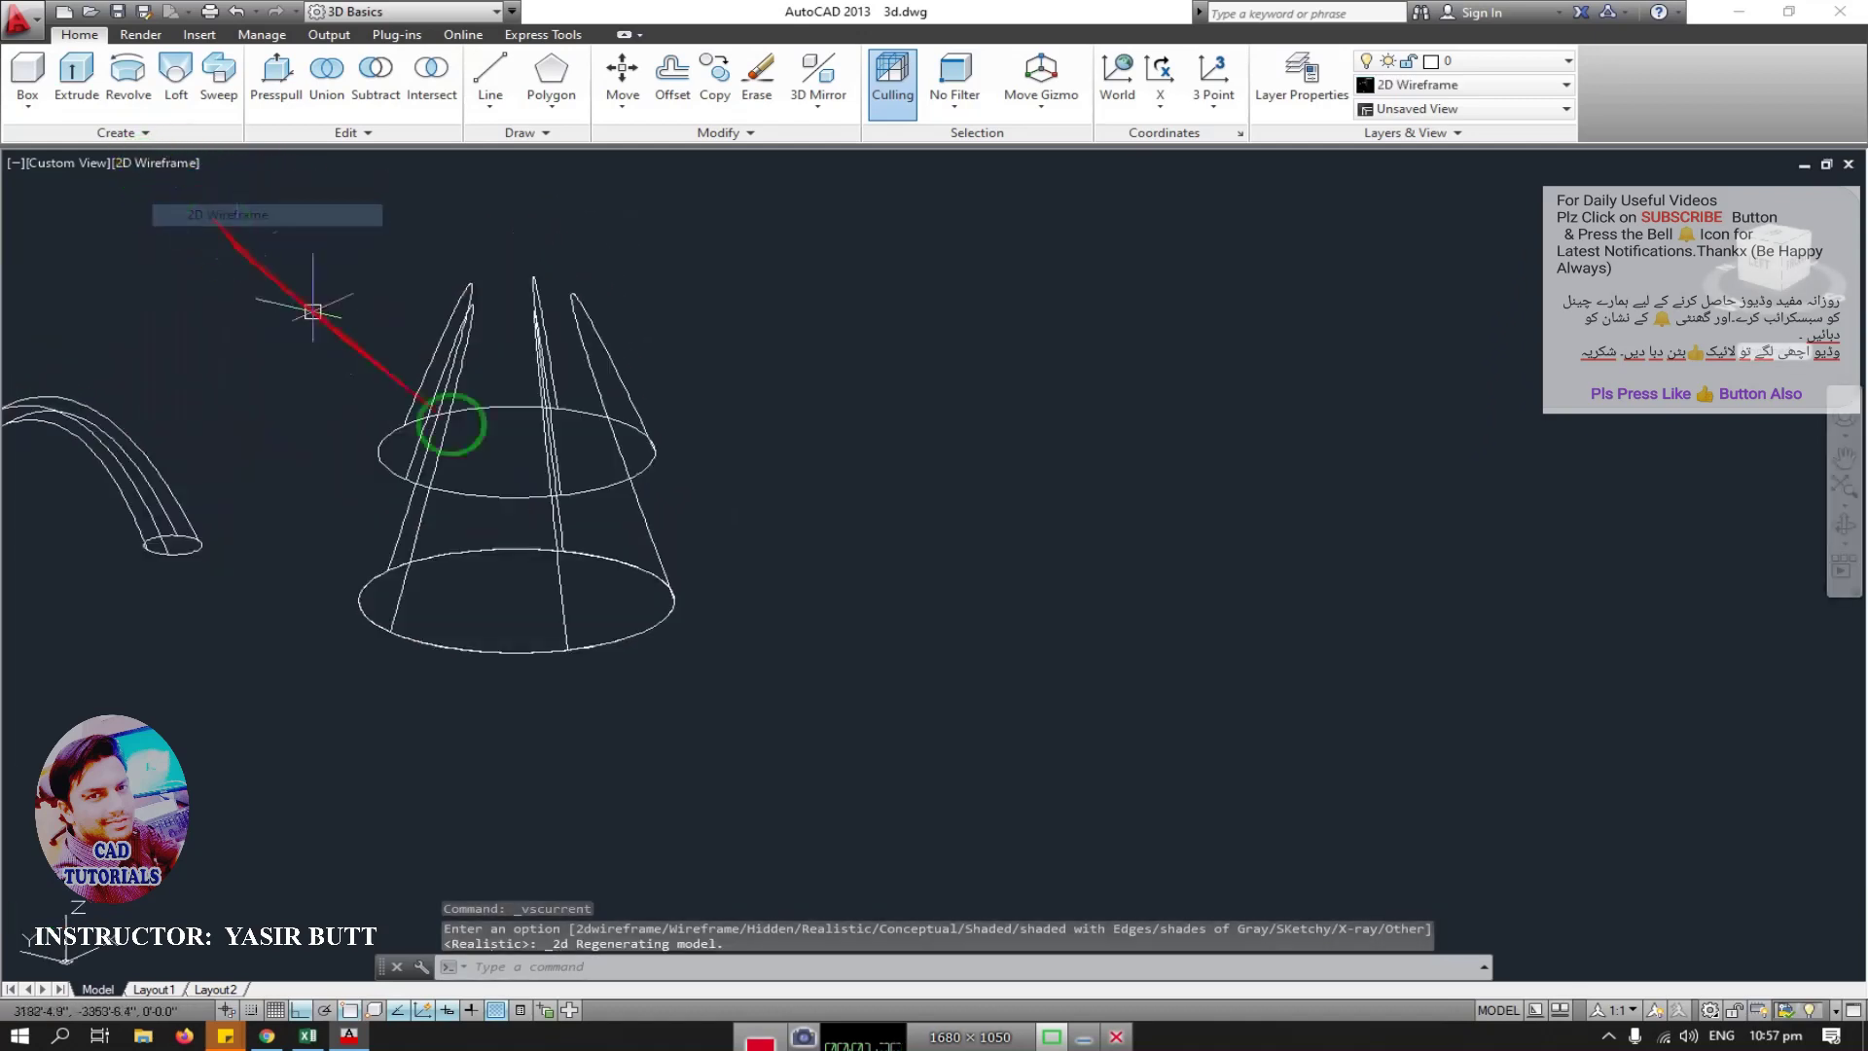
mouse_move(501, 523)
middle_mouse_down("shift")
mouse_move(363, 505)
mouse_move(501, 484)
mouse_move(876, 492)
mouse_move(1107, 447)
mouse_move(461, 404)
middle_mouse_up("shift")
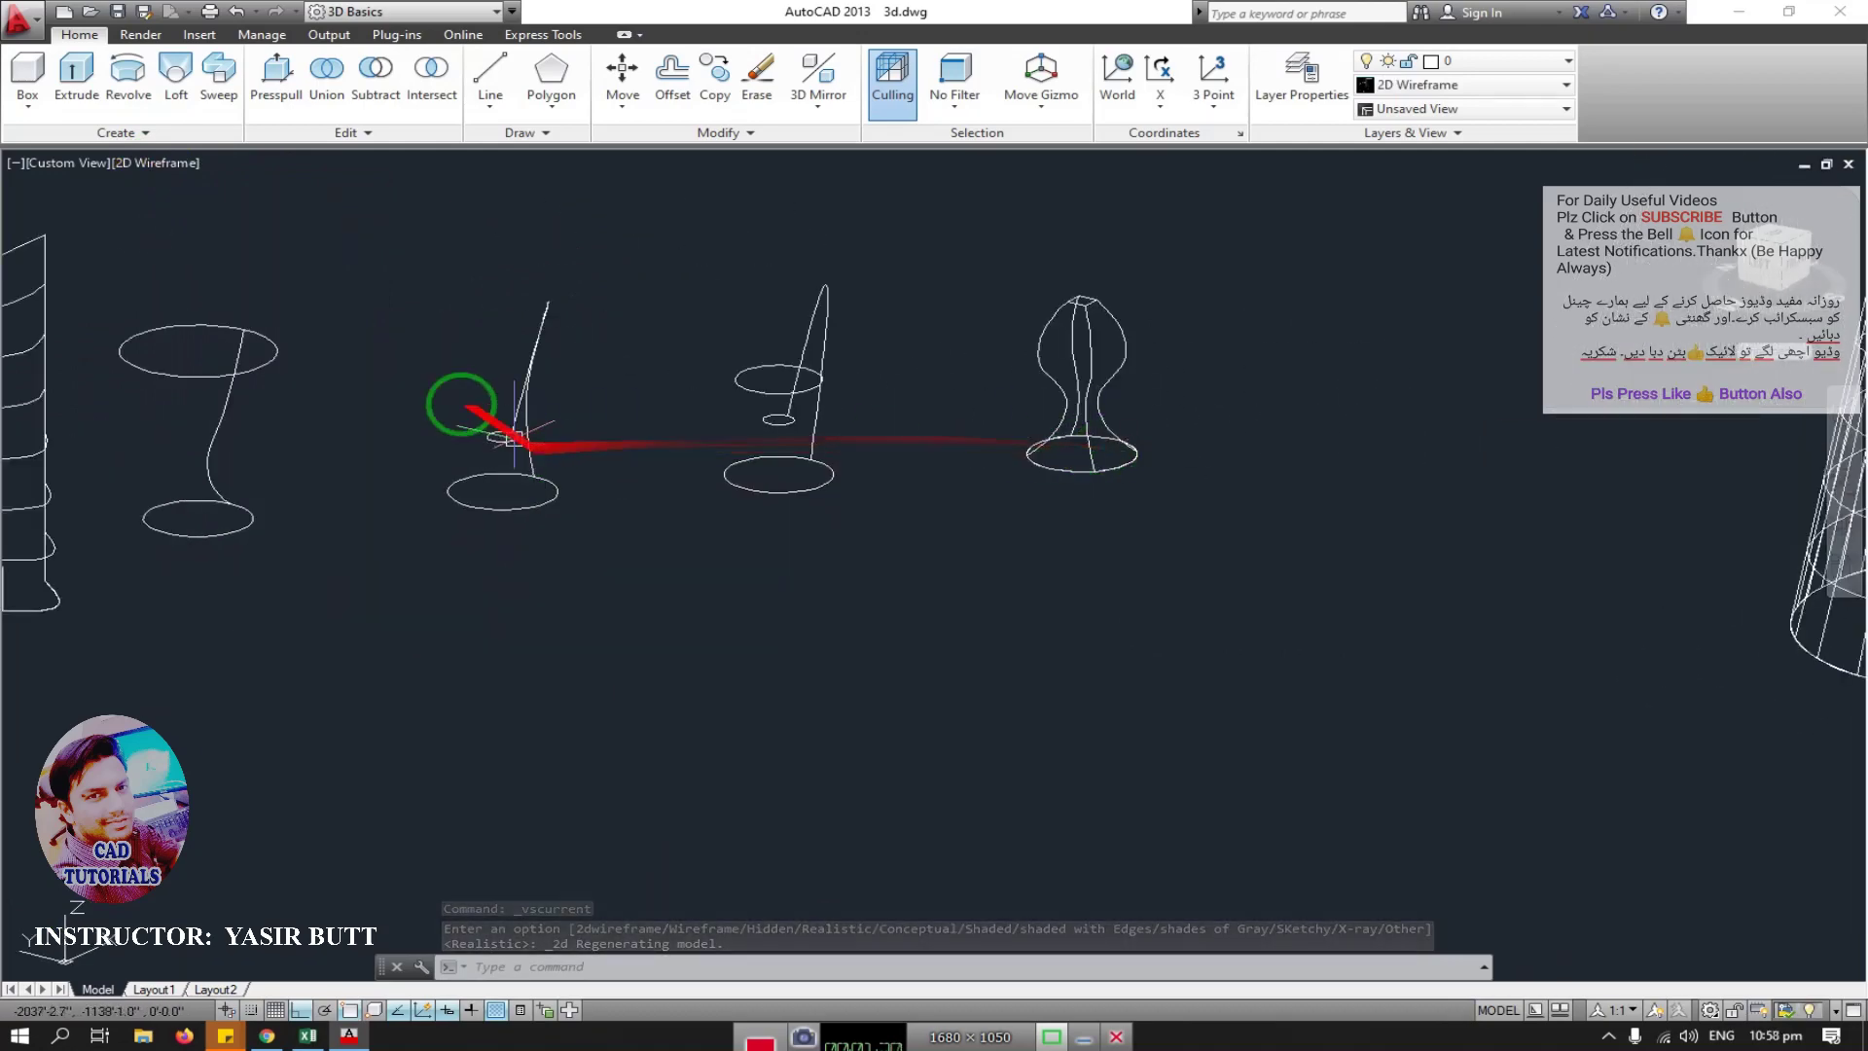
left_click(193, 168)
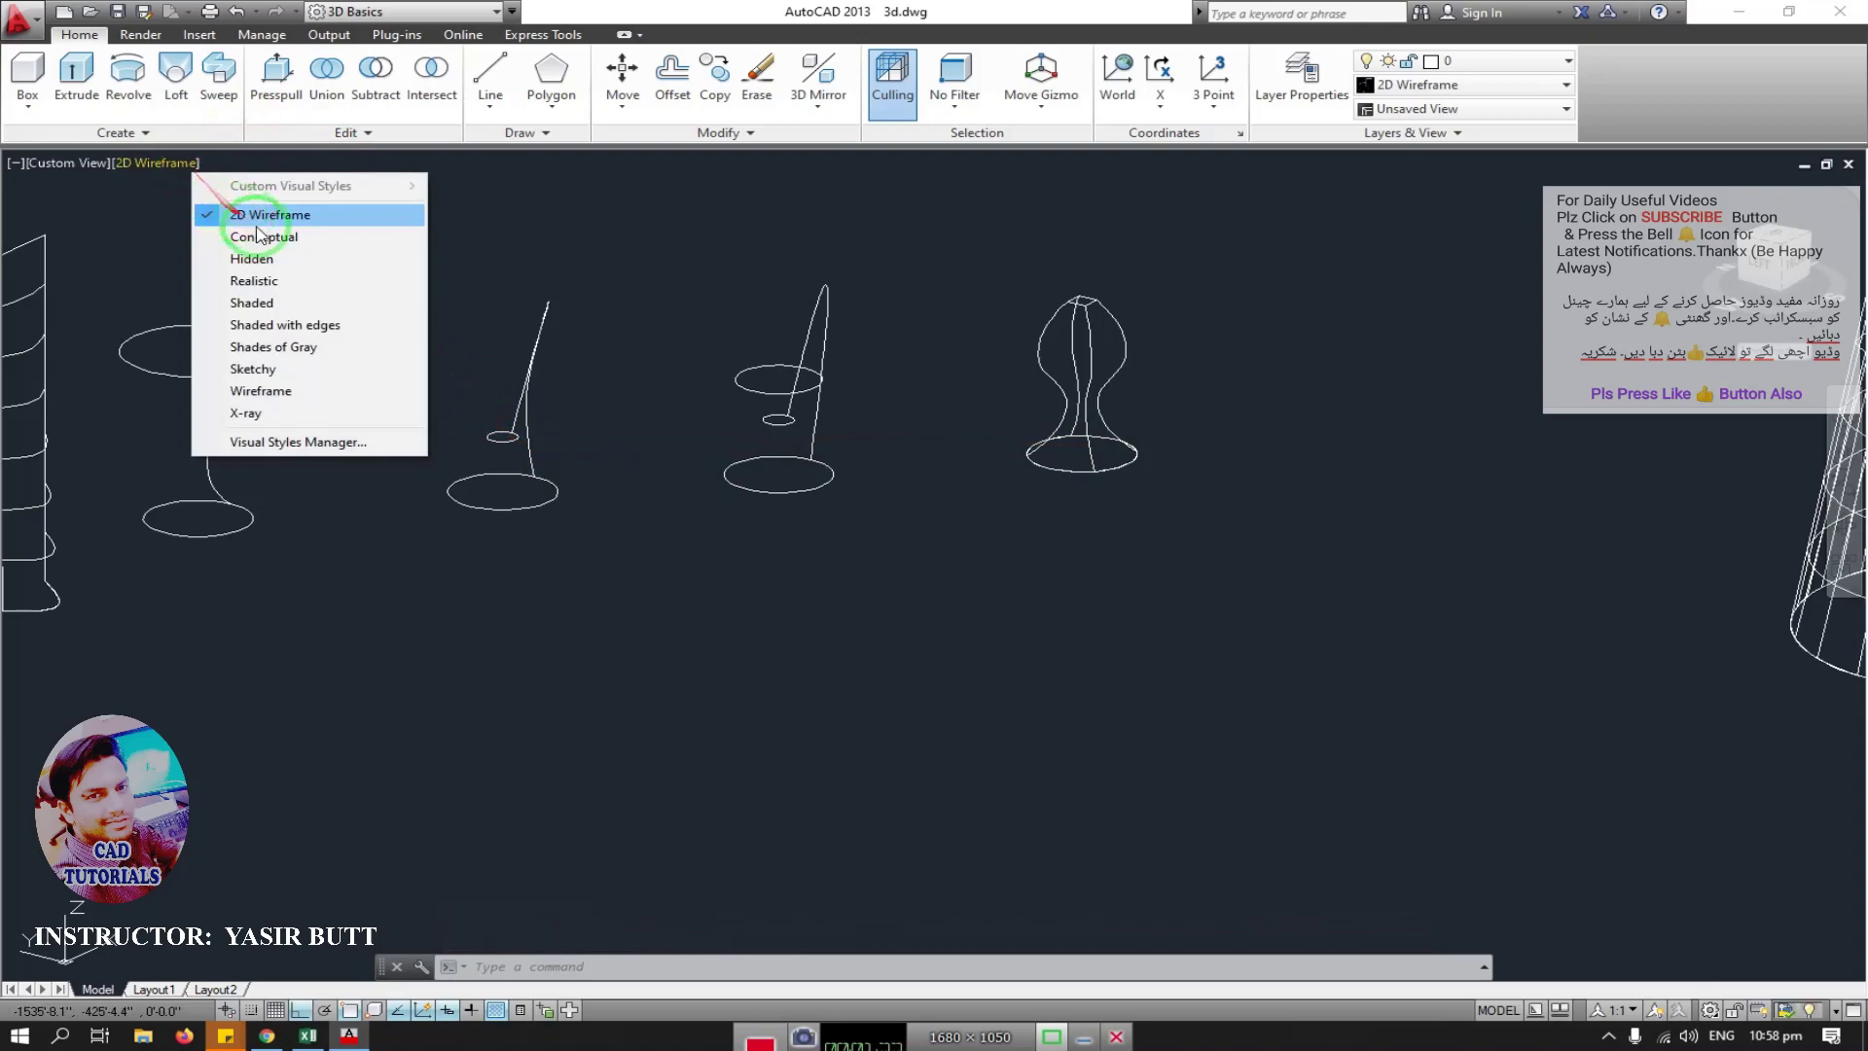
left_click(292, 324)
scroll(632, 429, "down", 4)
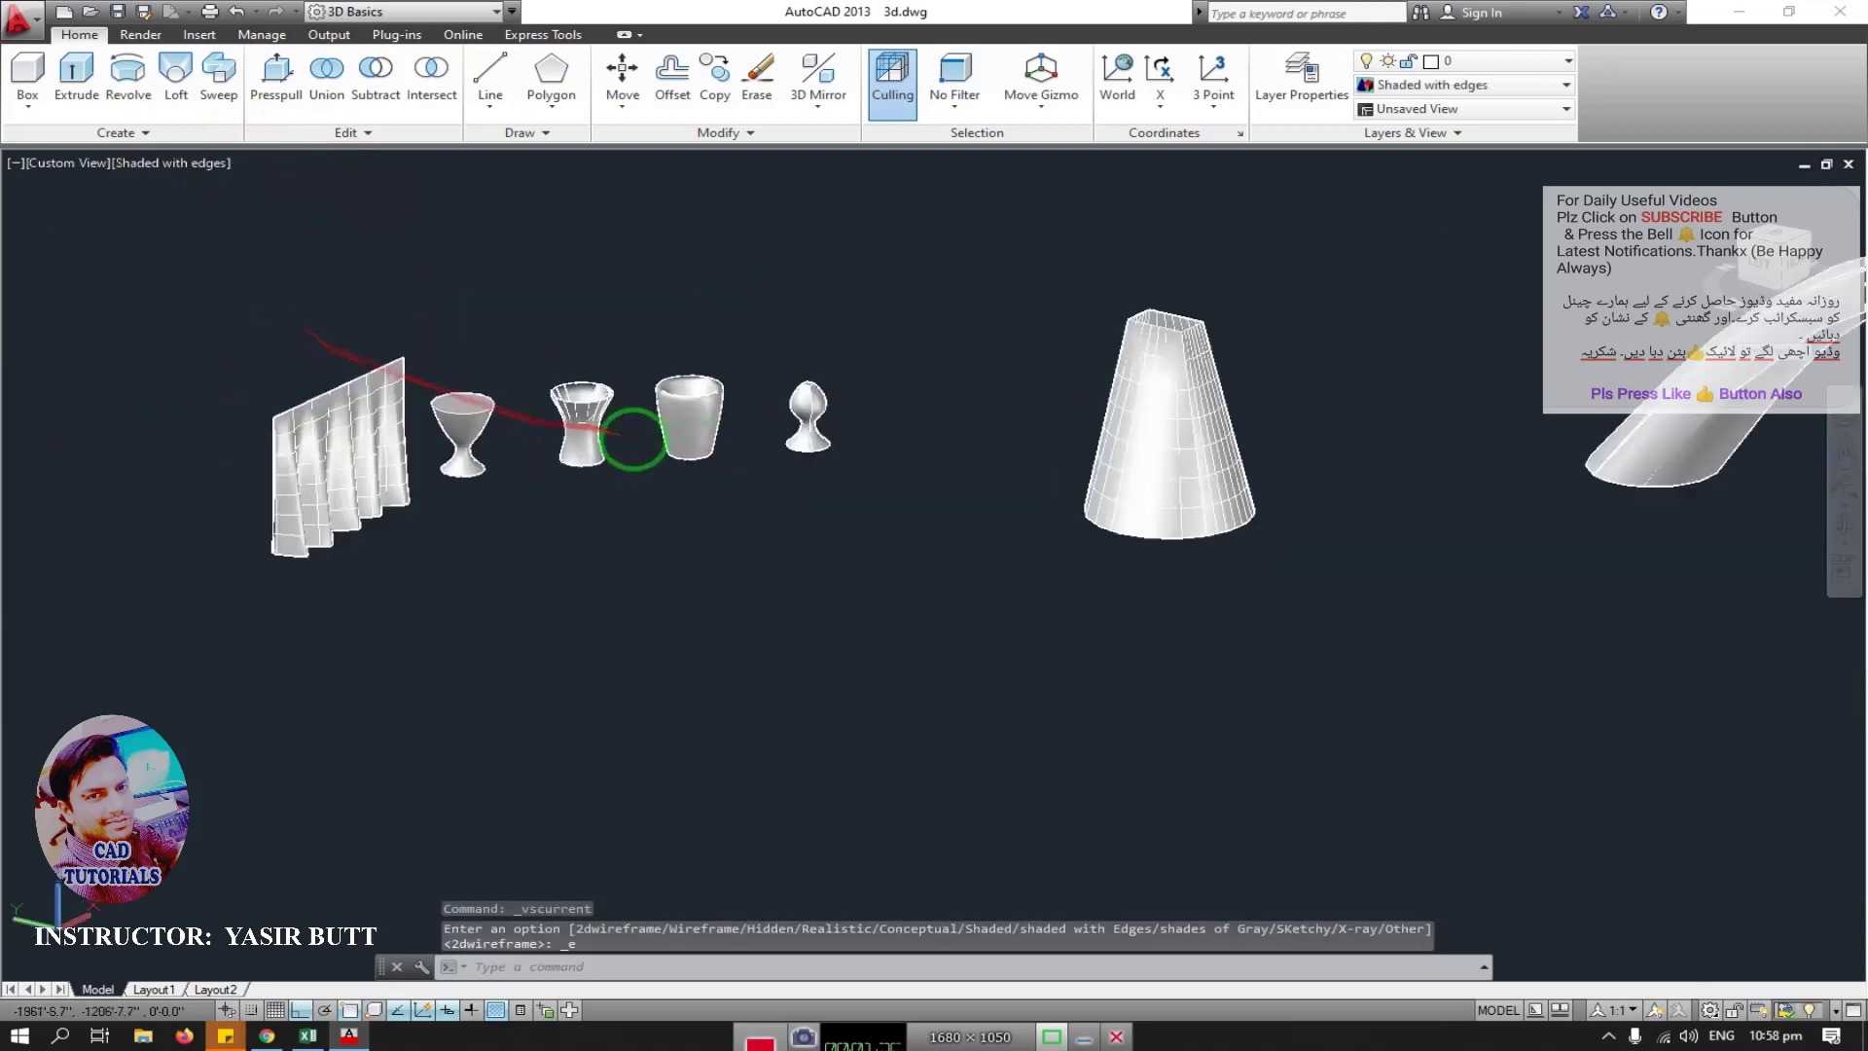
mouse_move(739, 441)
middle_mouse_down("shift")
mouse_move(443, 307)
mouse_move(584, 417)
mouse_move(1064, 446)
mouse_move(687, 431)
middle_mouse_up("shift")
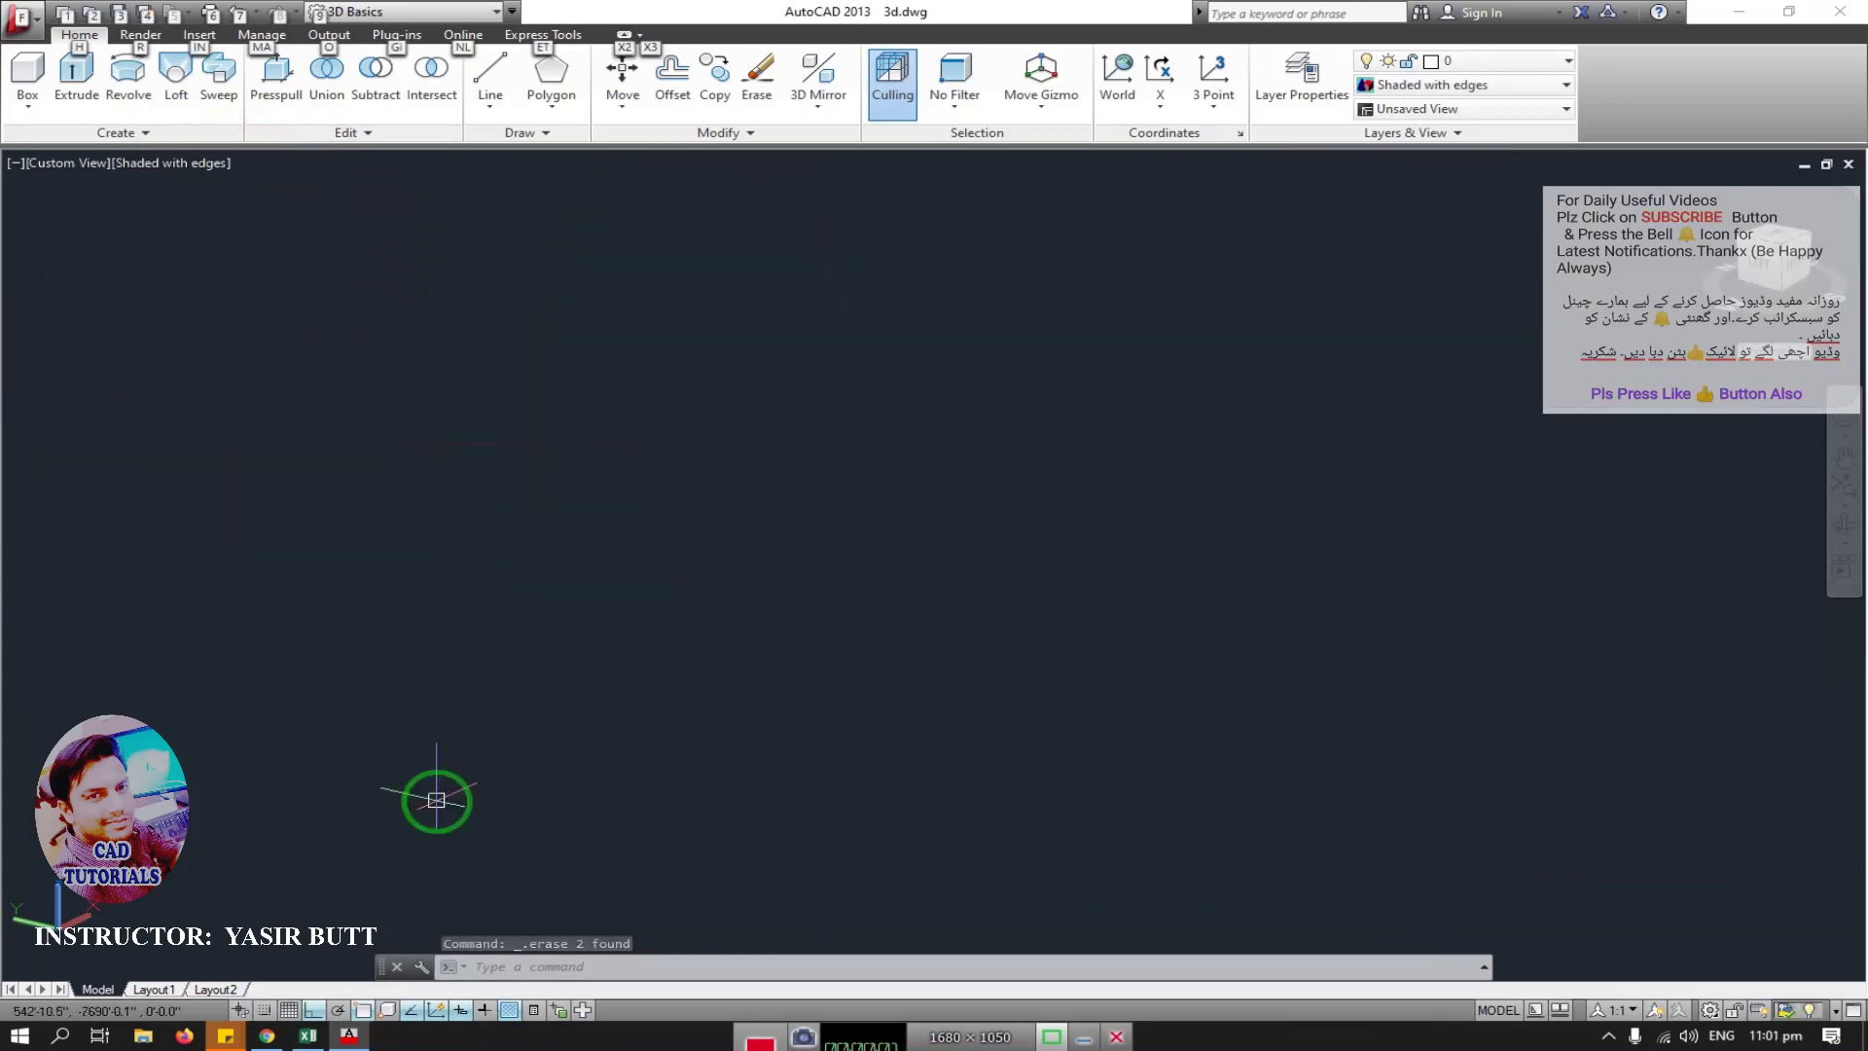
Draw a small circle and a larger concentric circle in the empty area.
key("Escape")
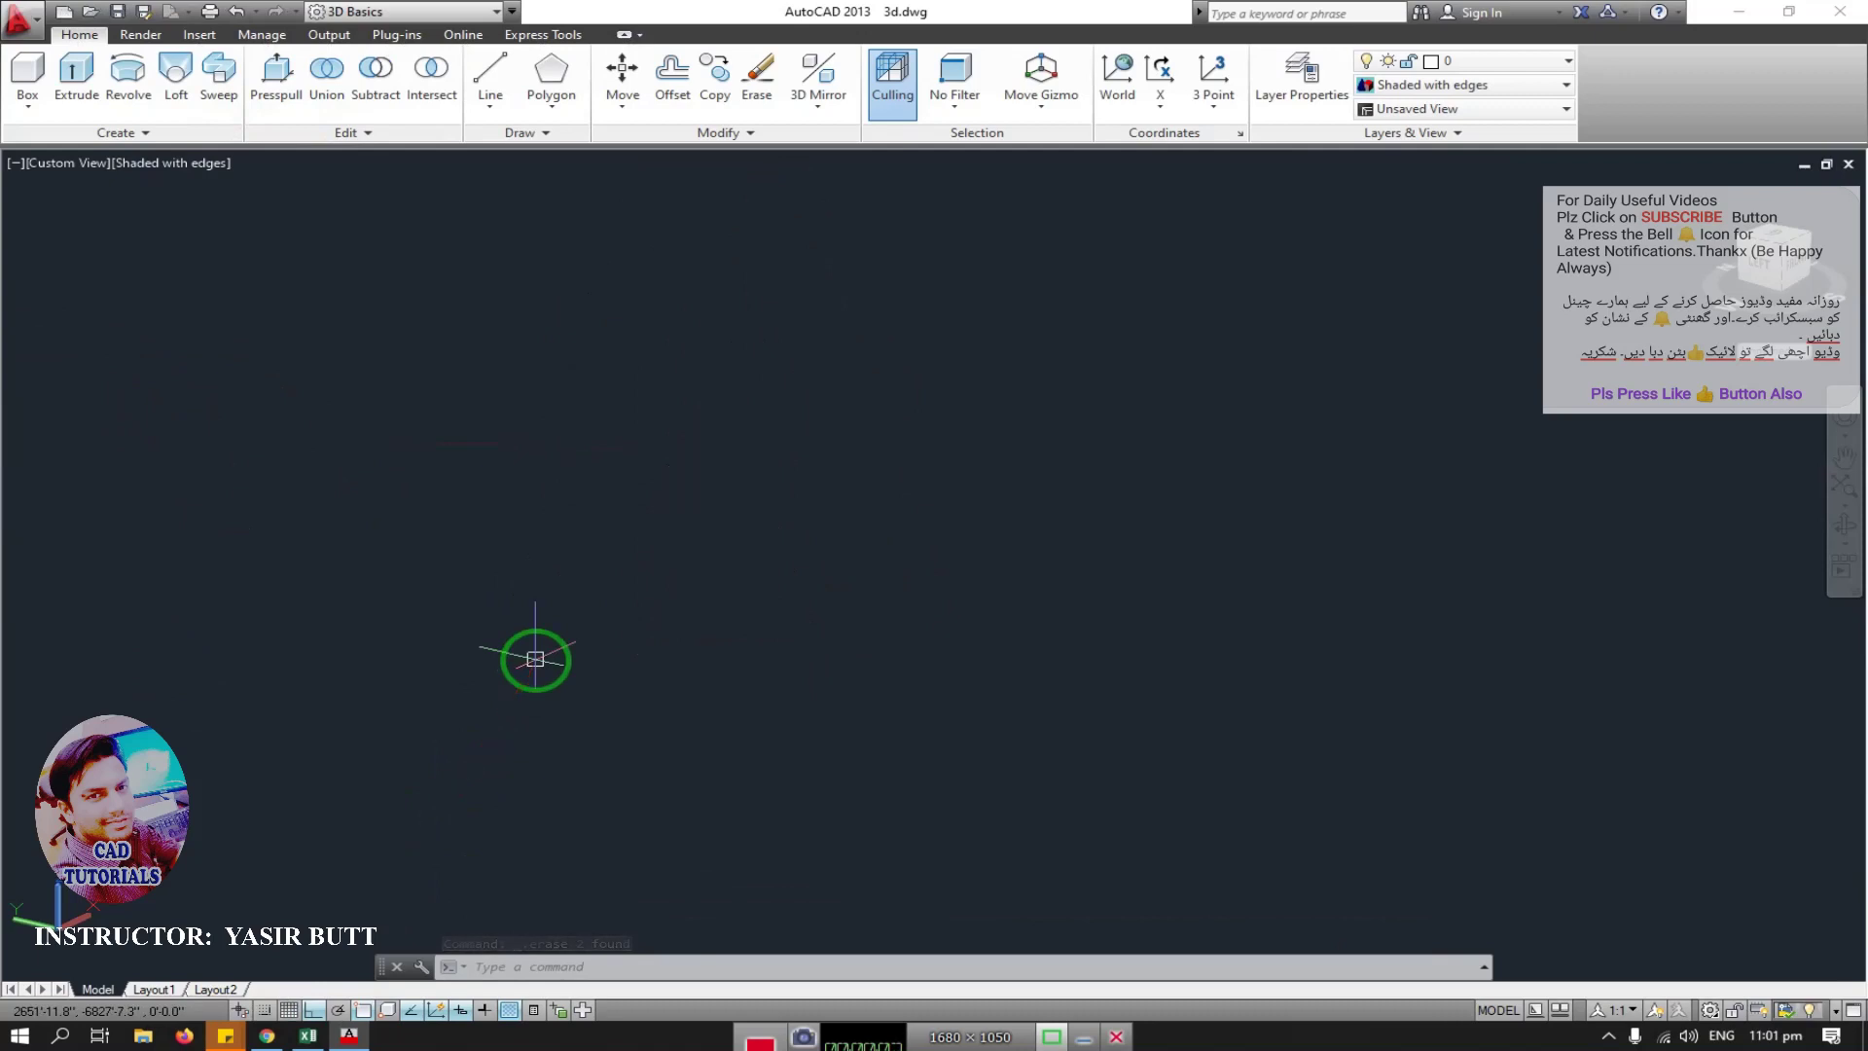
type("c")
key("Return")
left_click(527, 535)
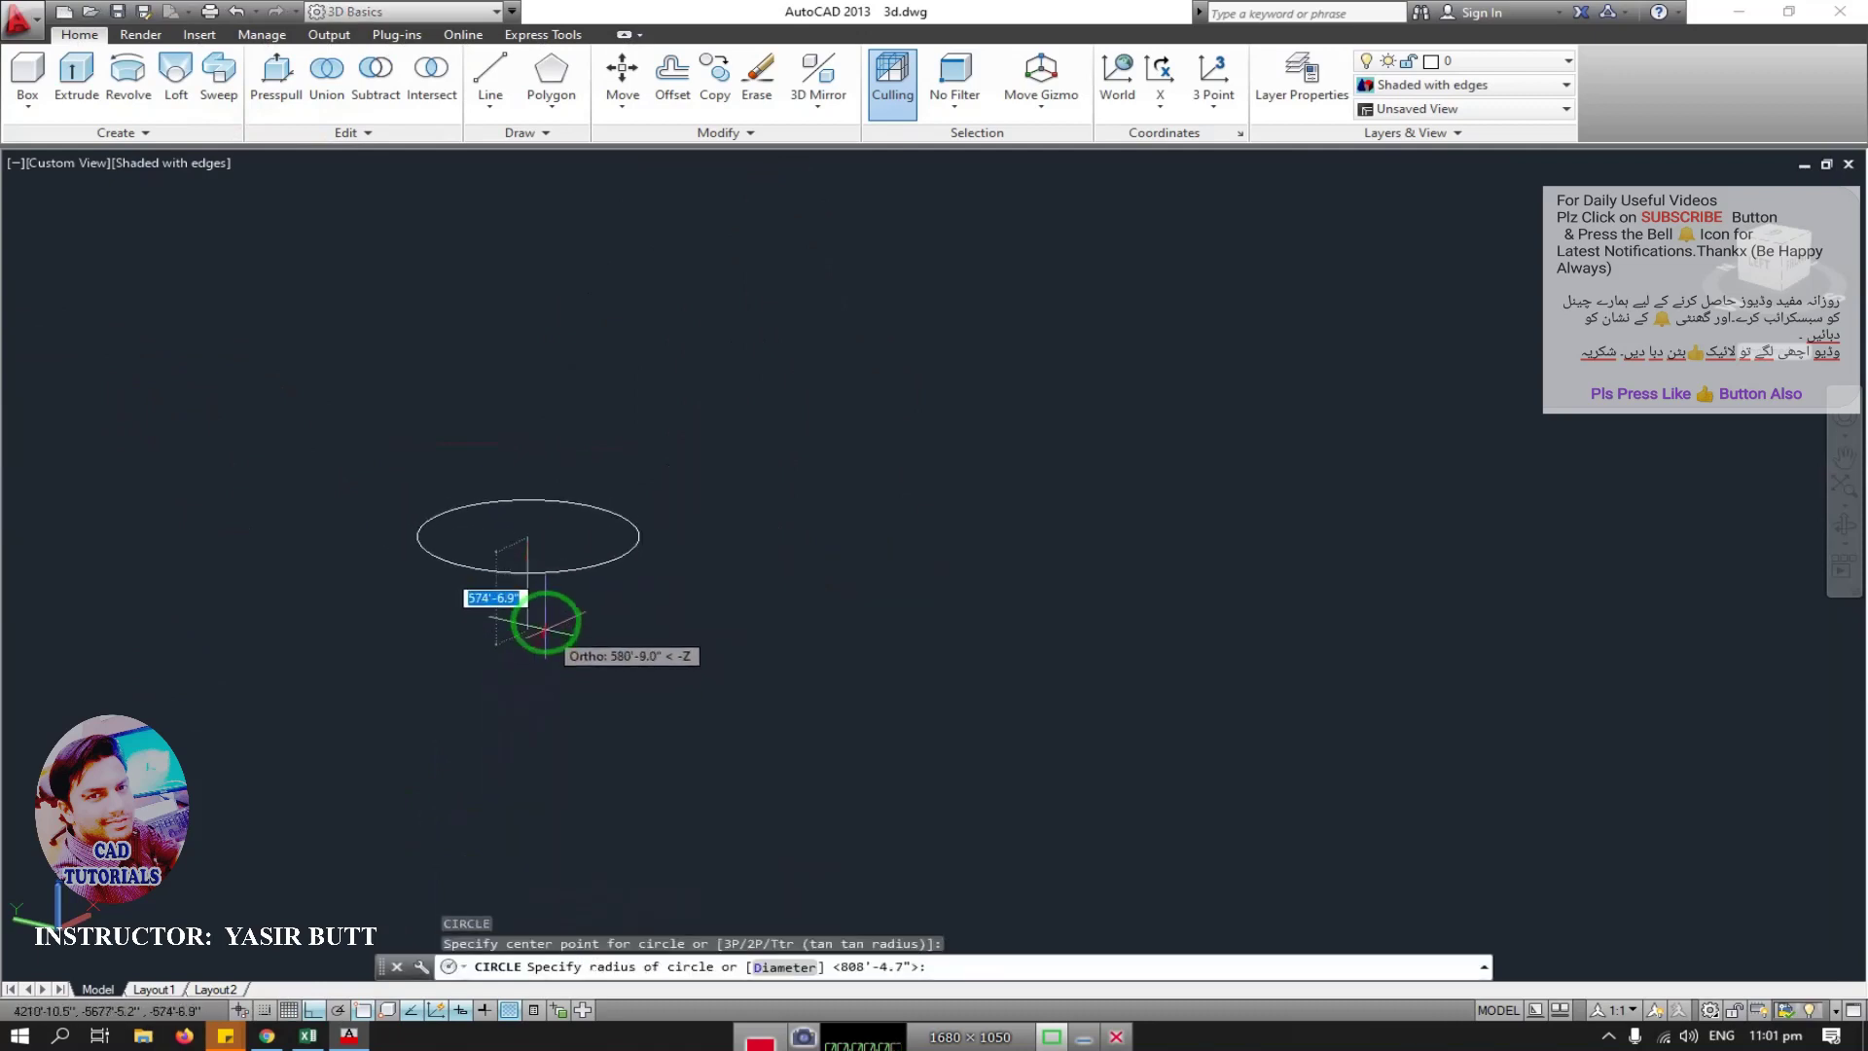
left_click(542, 607)
key("Return")
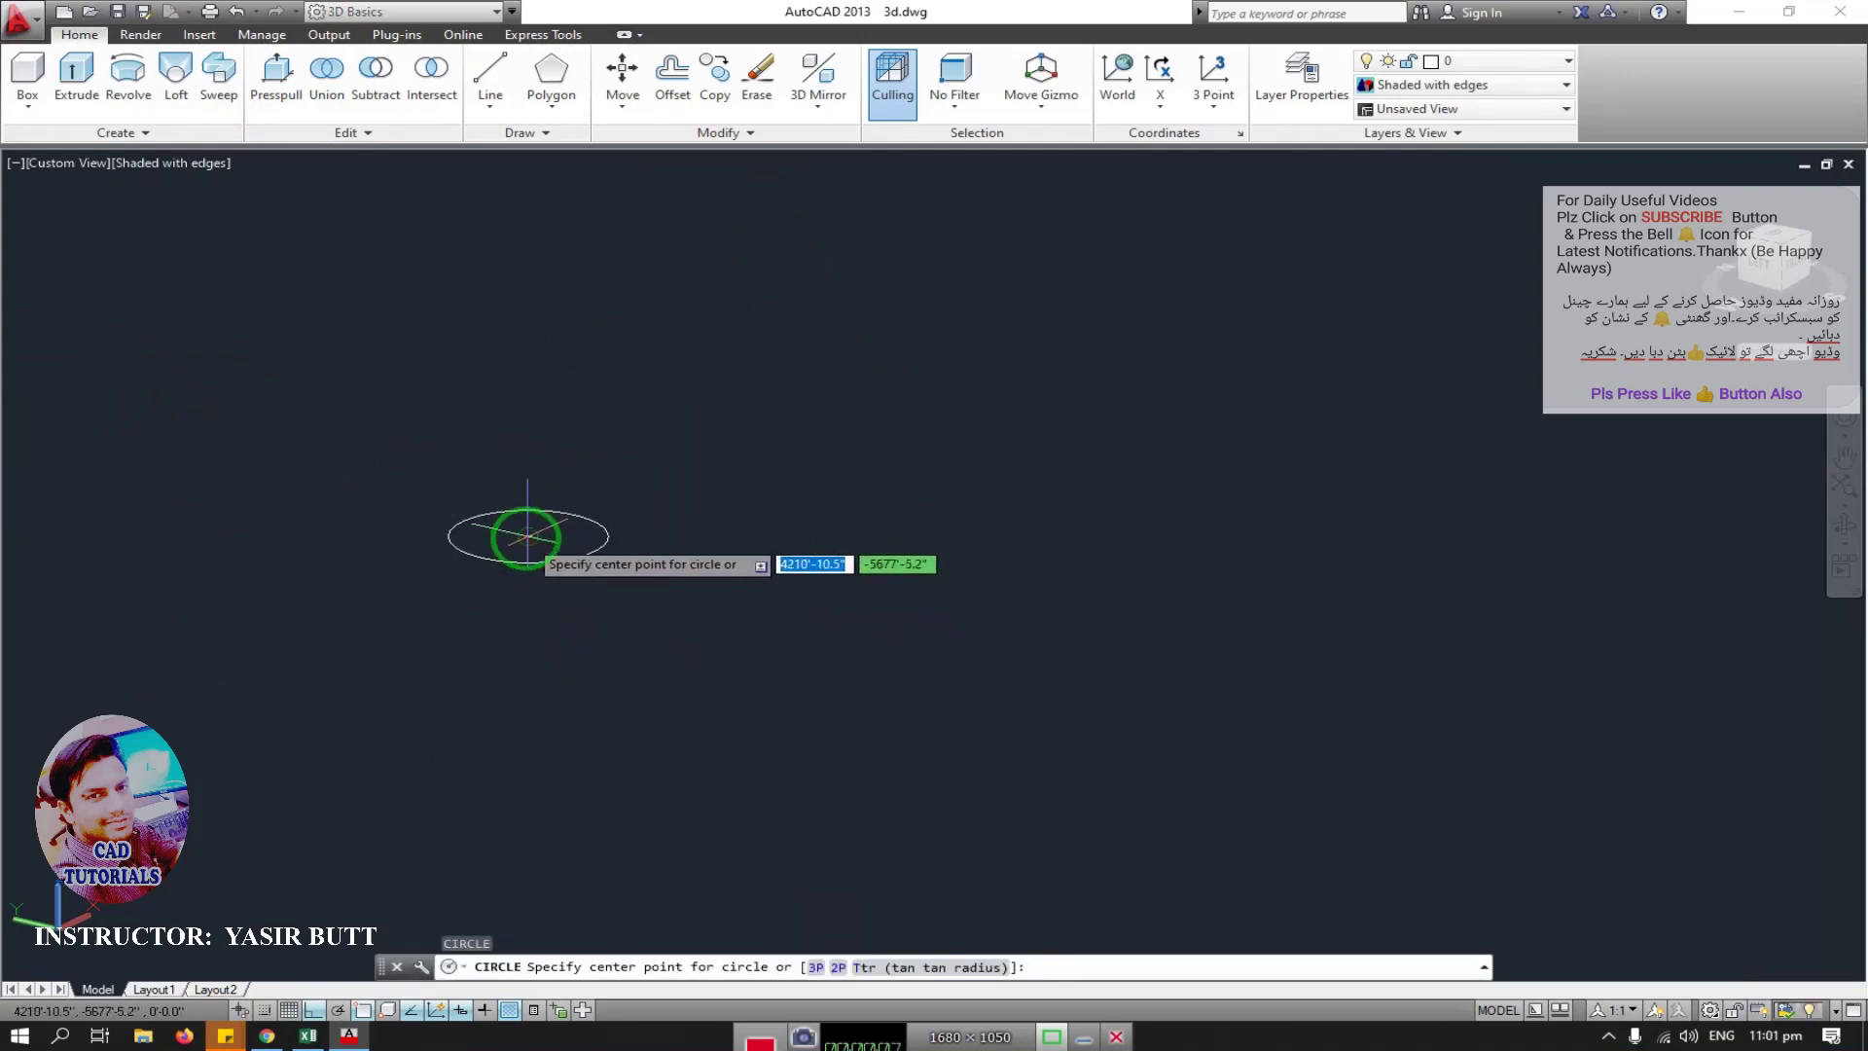
left_click(527, 535)
left_click(542, 625)
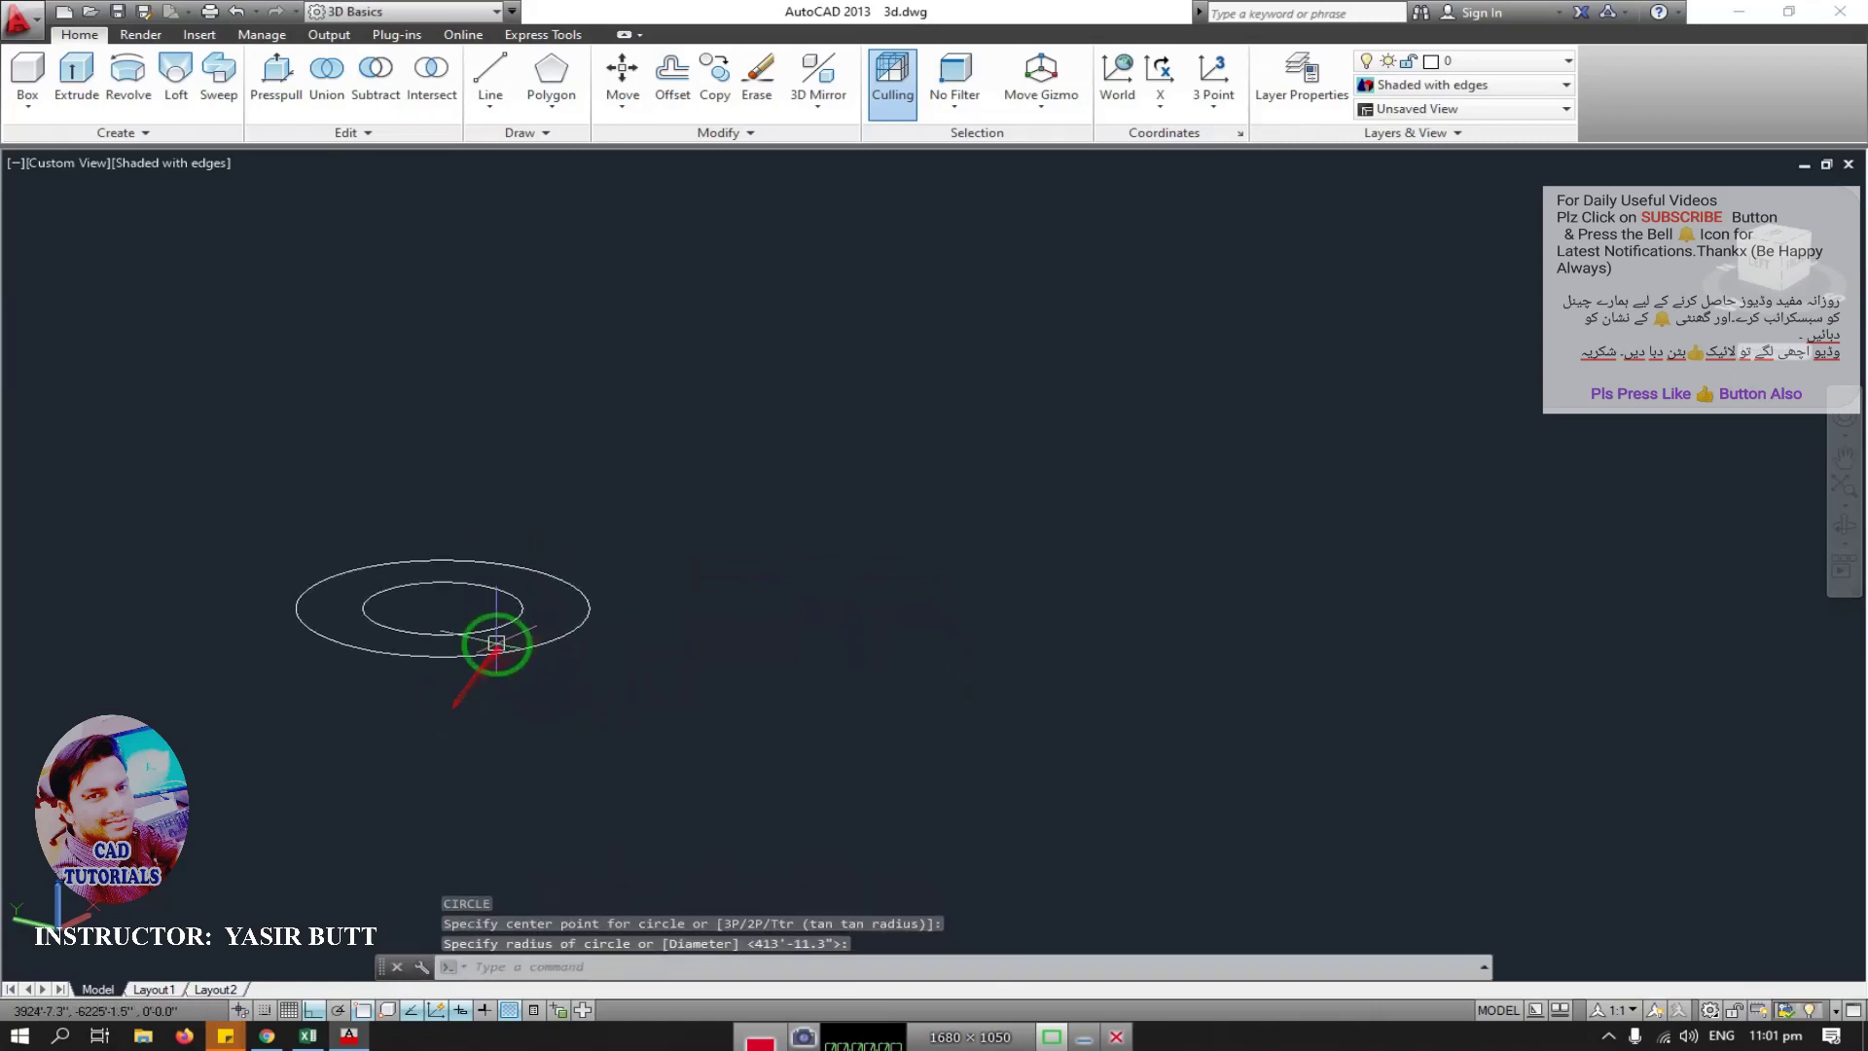
Grip-move the larger circle straight up above the small one.
left_click(493, 662)
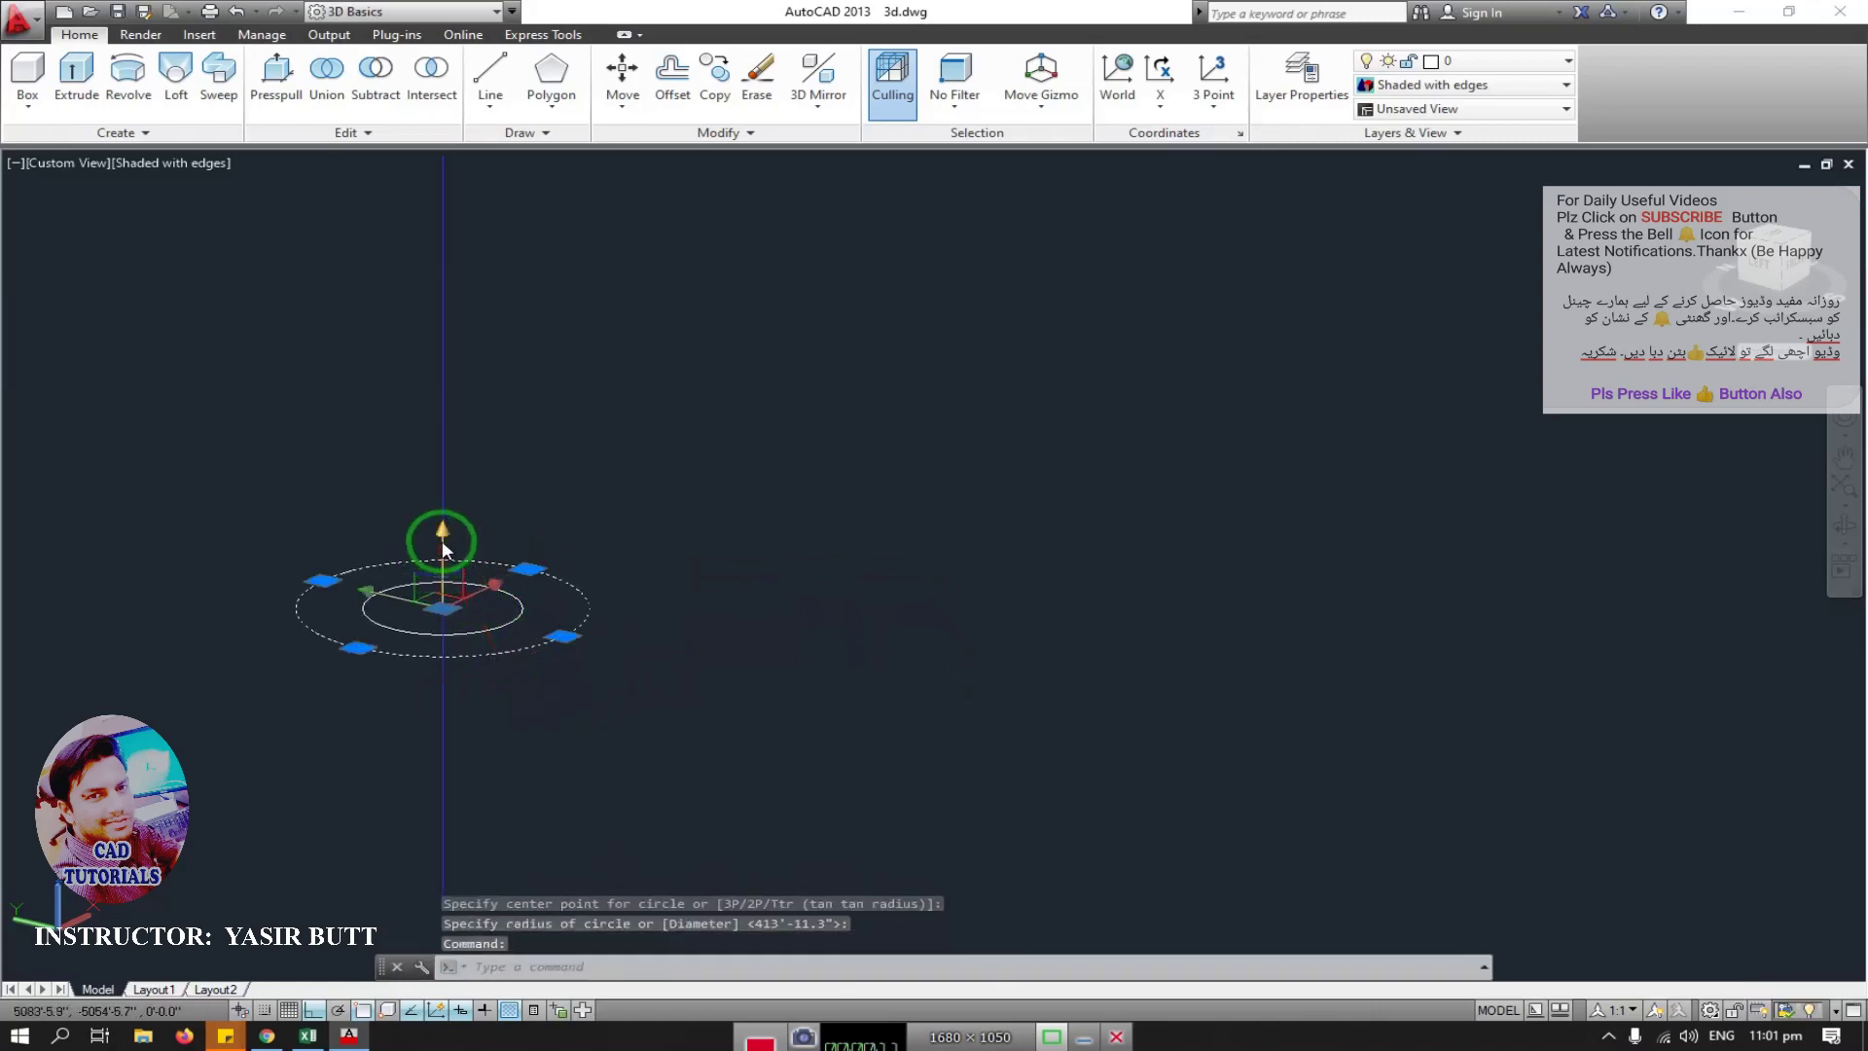
left_click(443, 608)
left_click(442, 306)
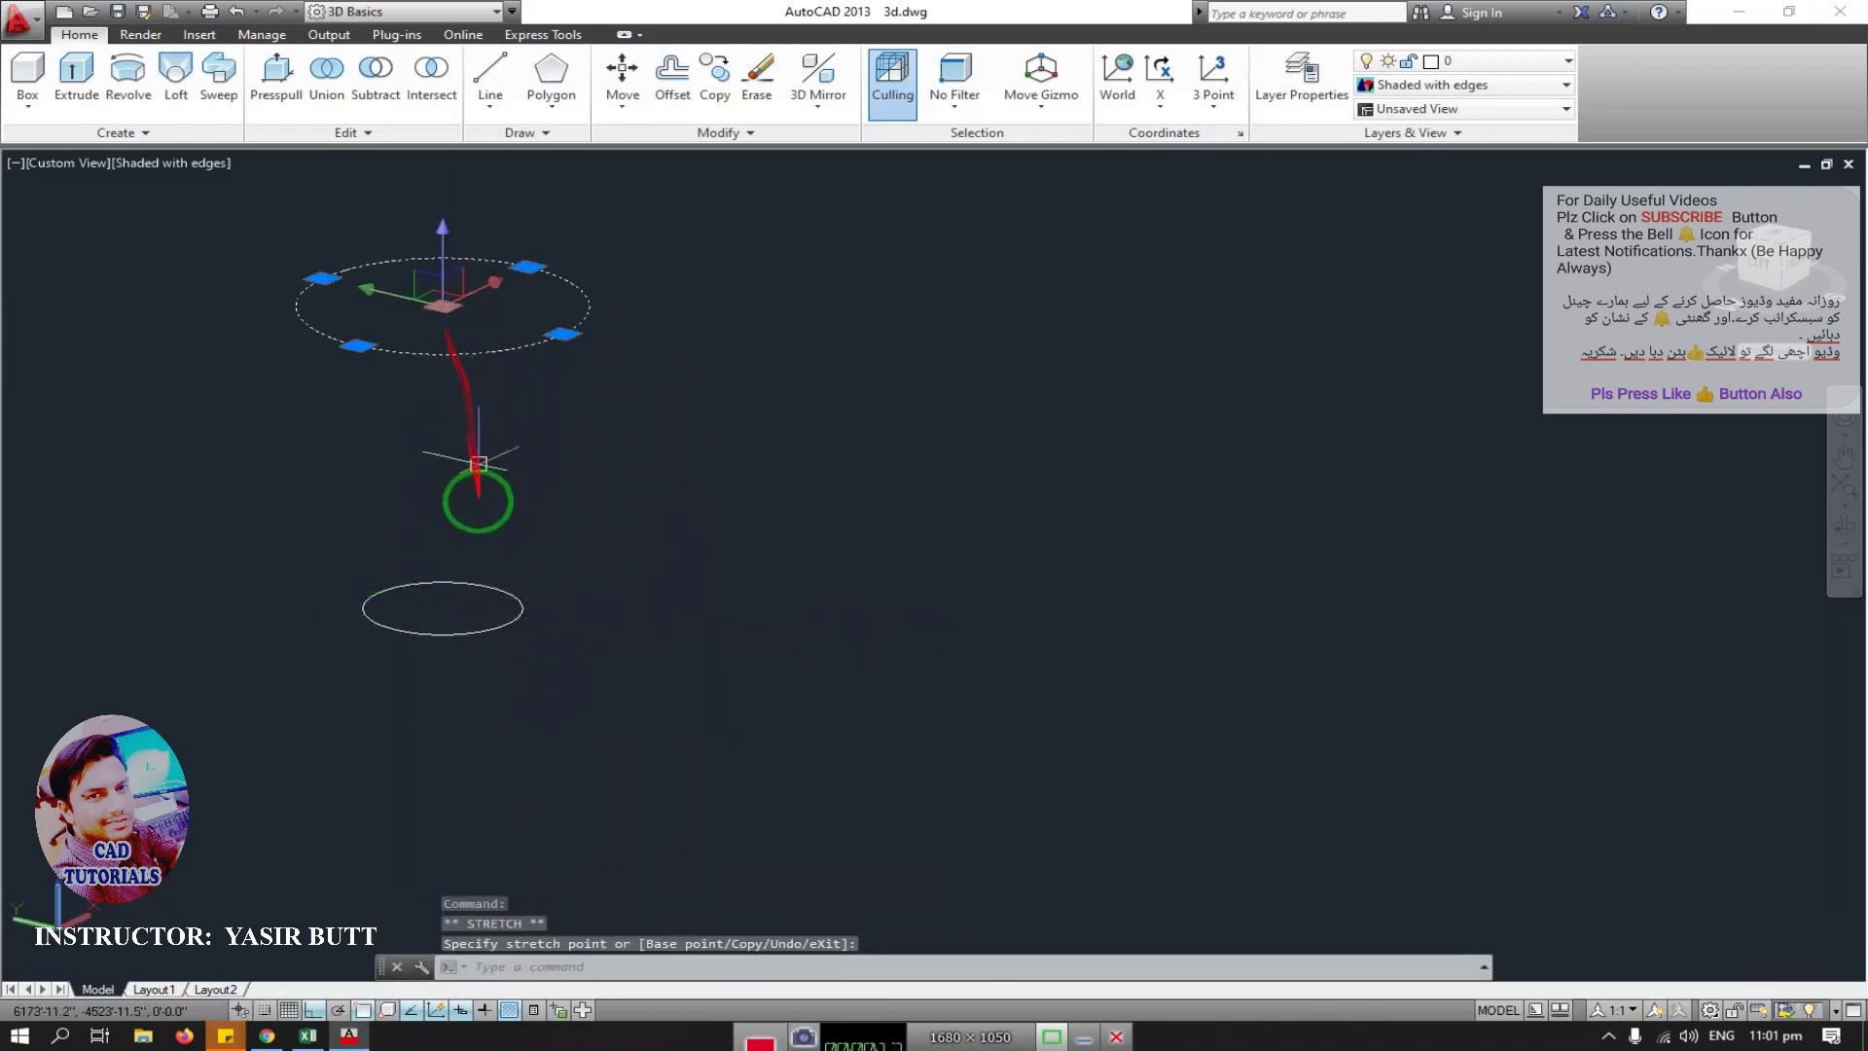
middle_click_drag(474, 528, 431, 633)
key("Escape")
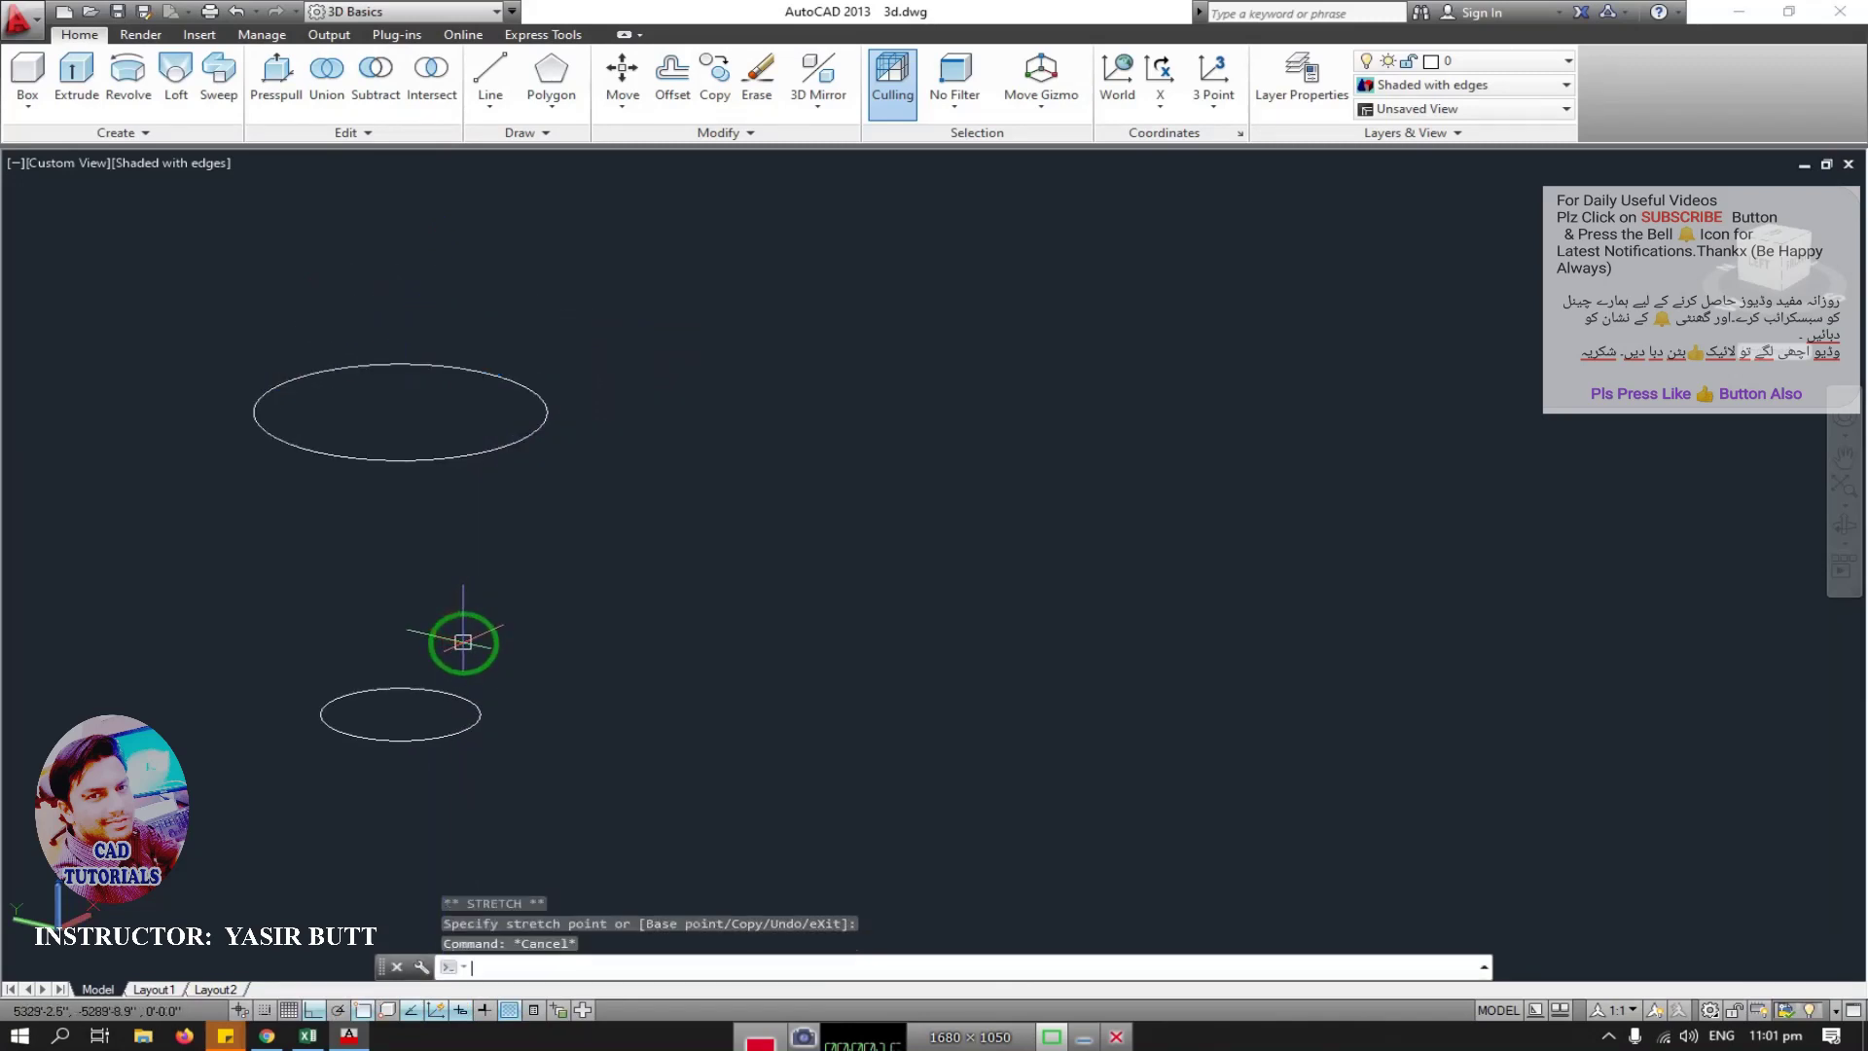
Loft in Surface mode from the small lower circle to the larger upper circle.
left_click(176, 73)
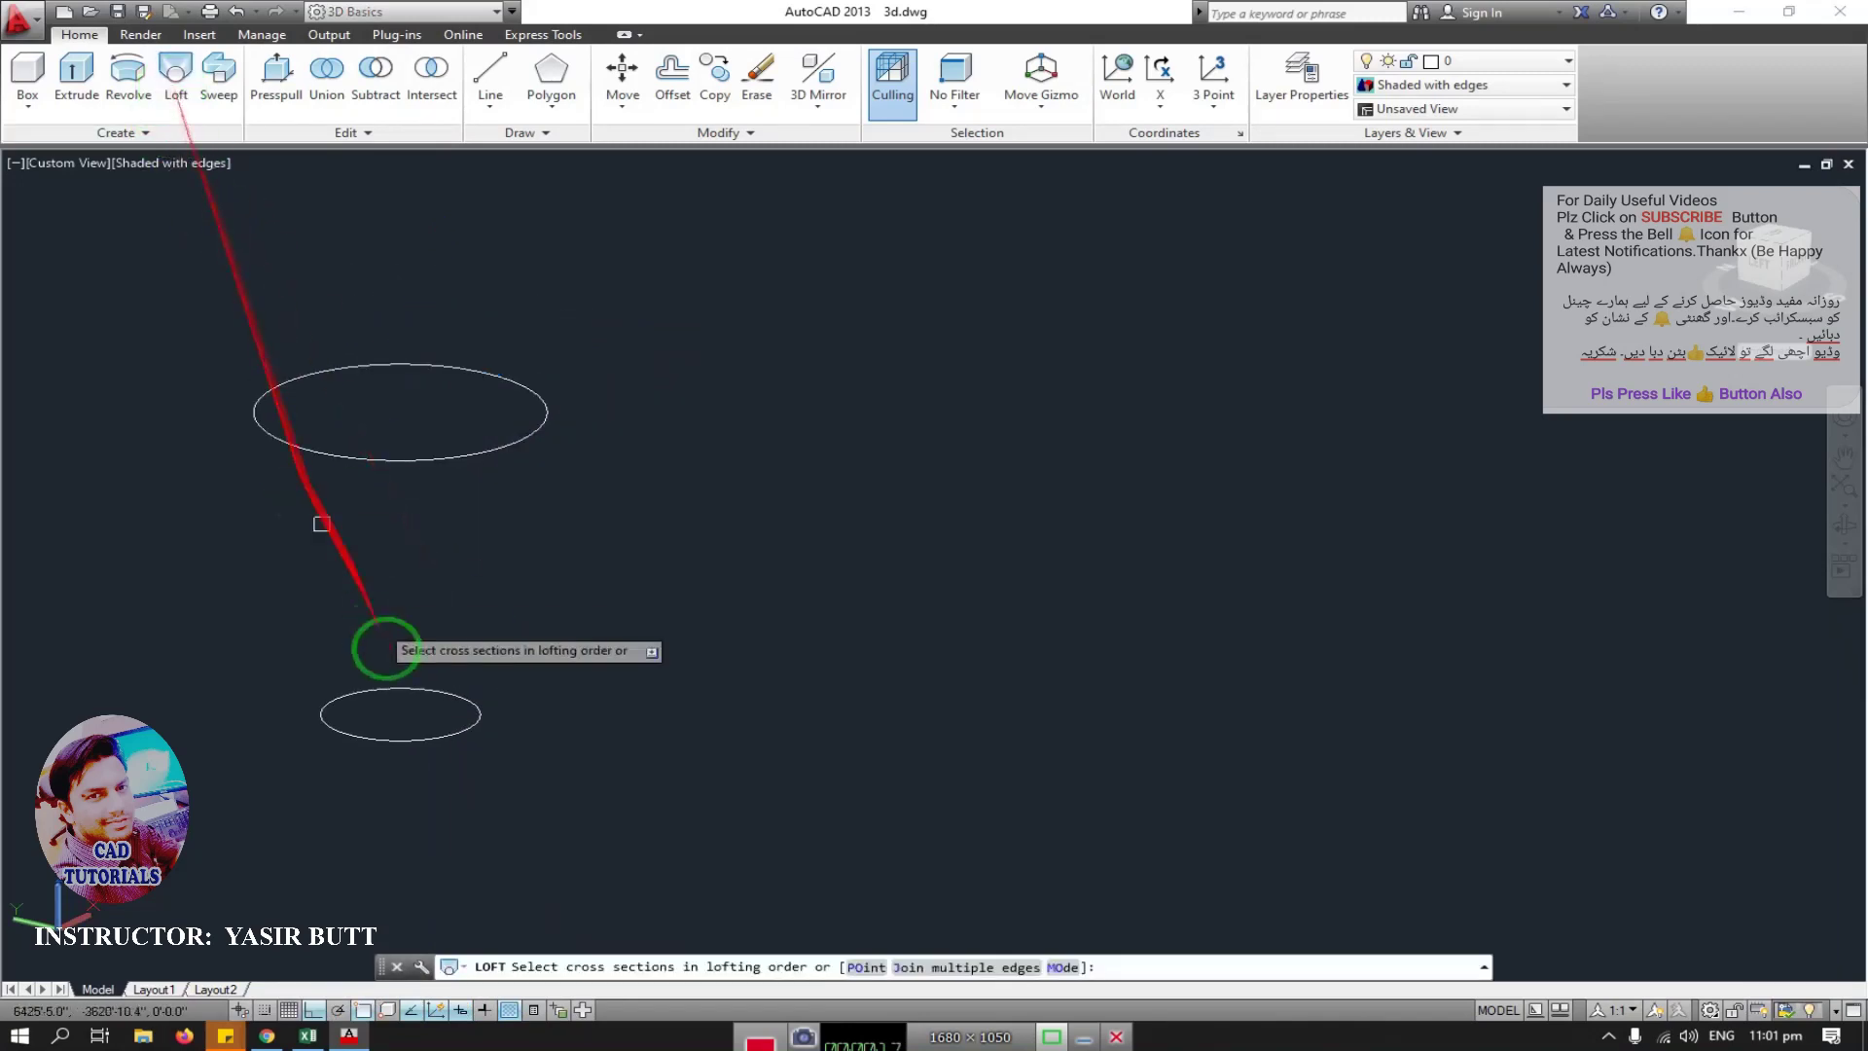
left_click(404, 708)
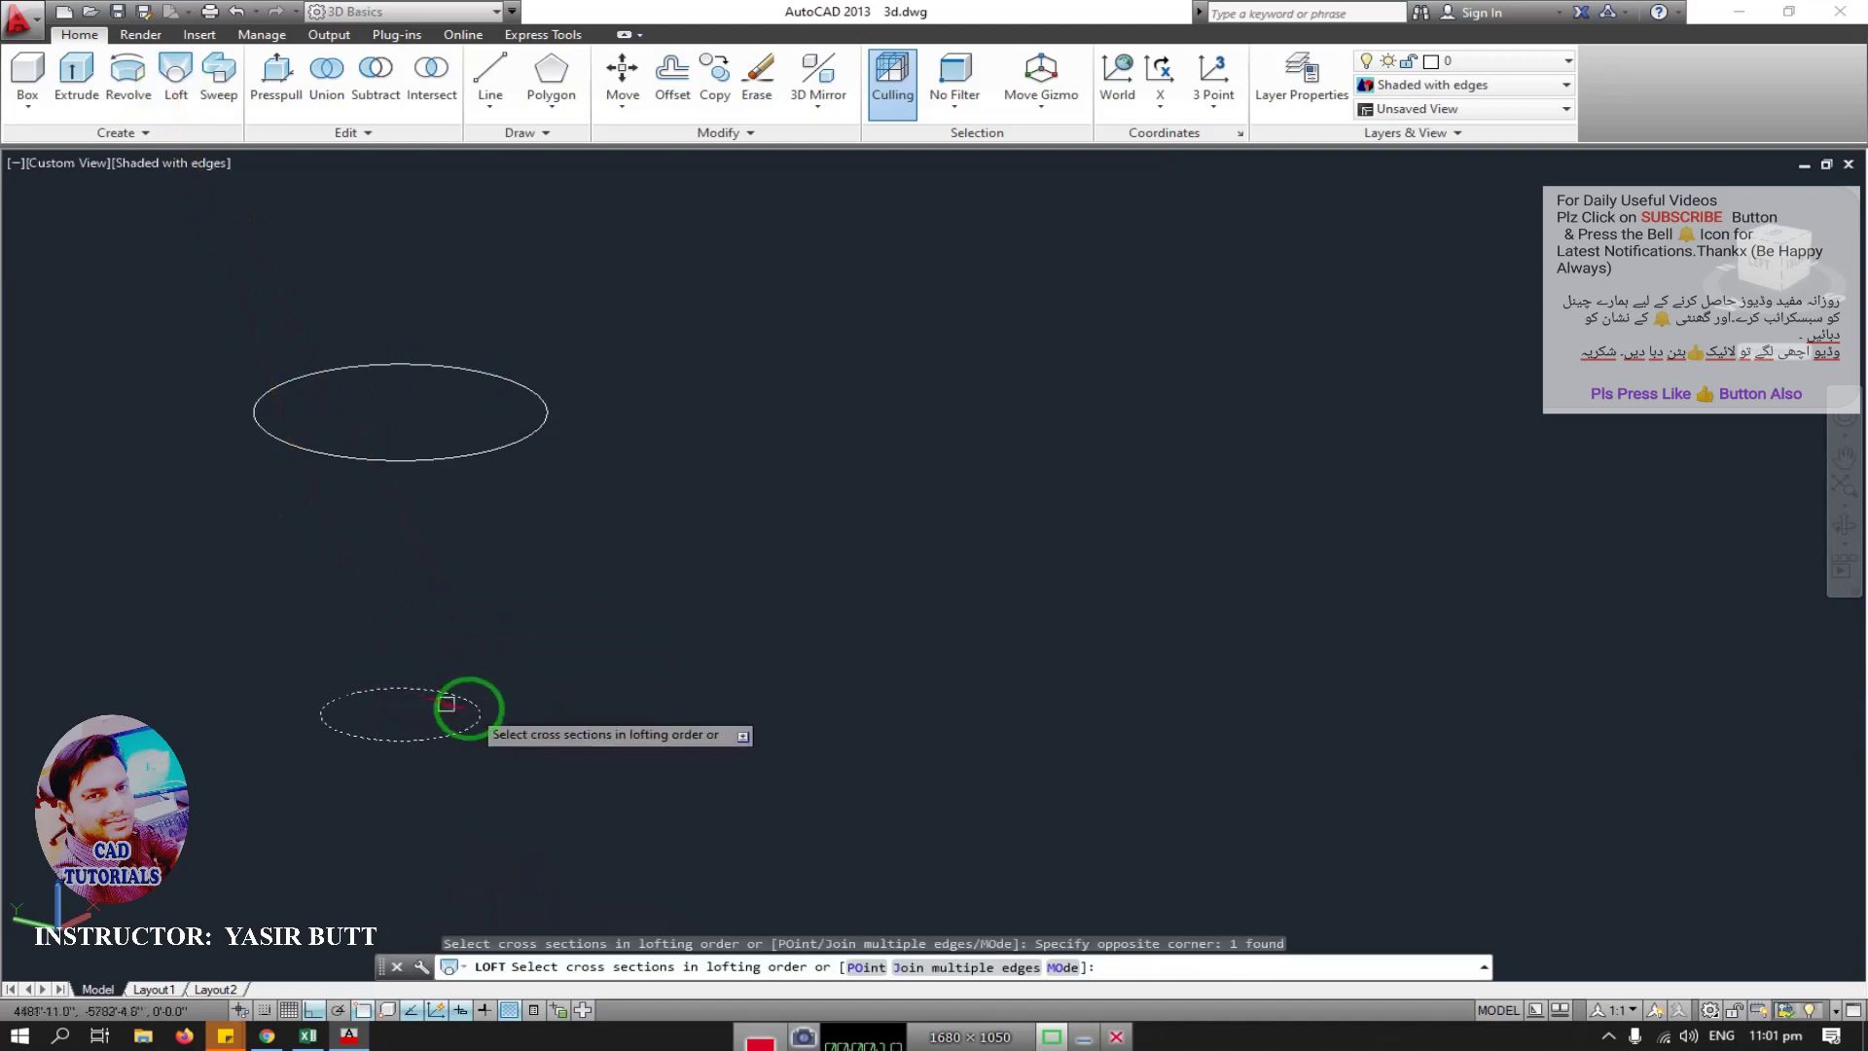
left_click(1059, 966)
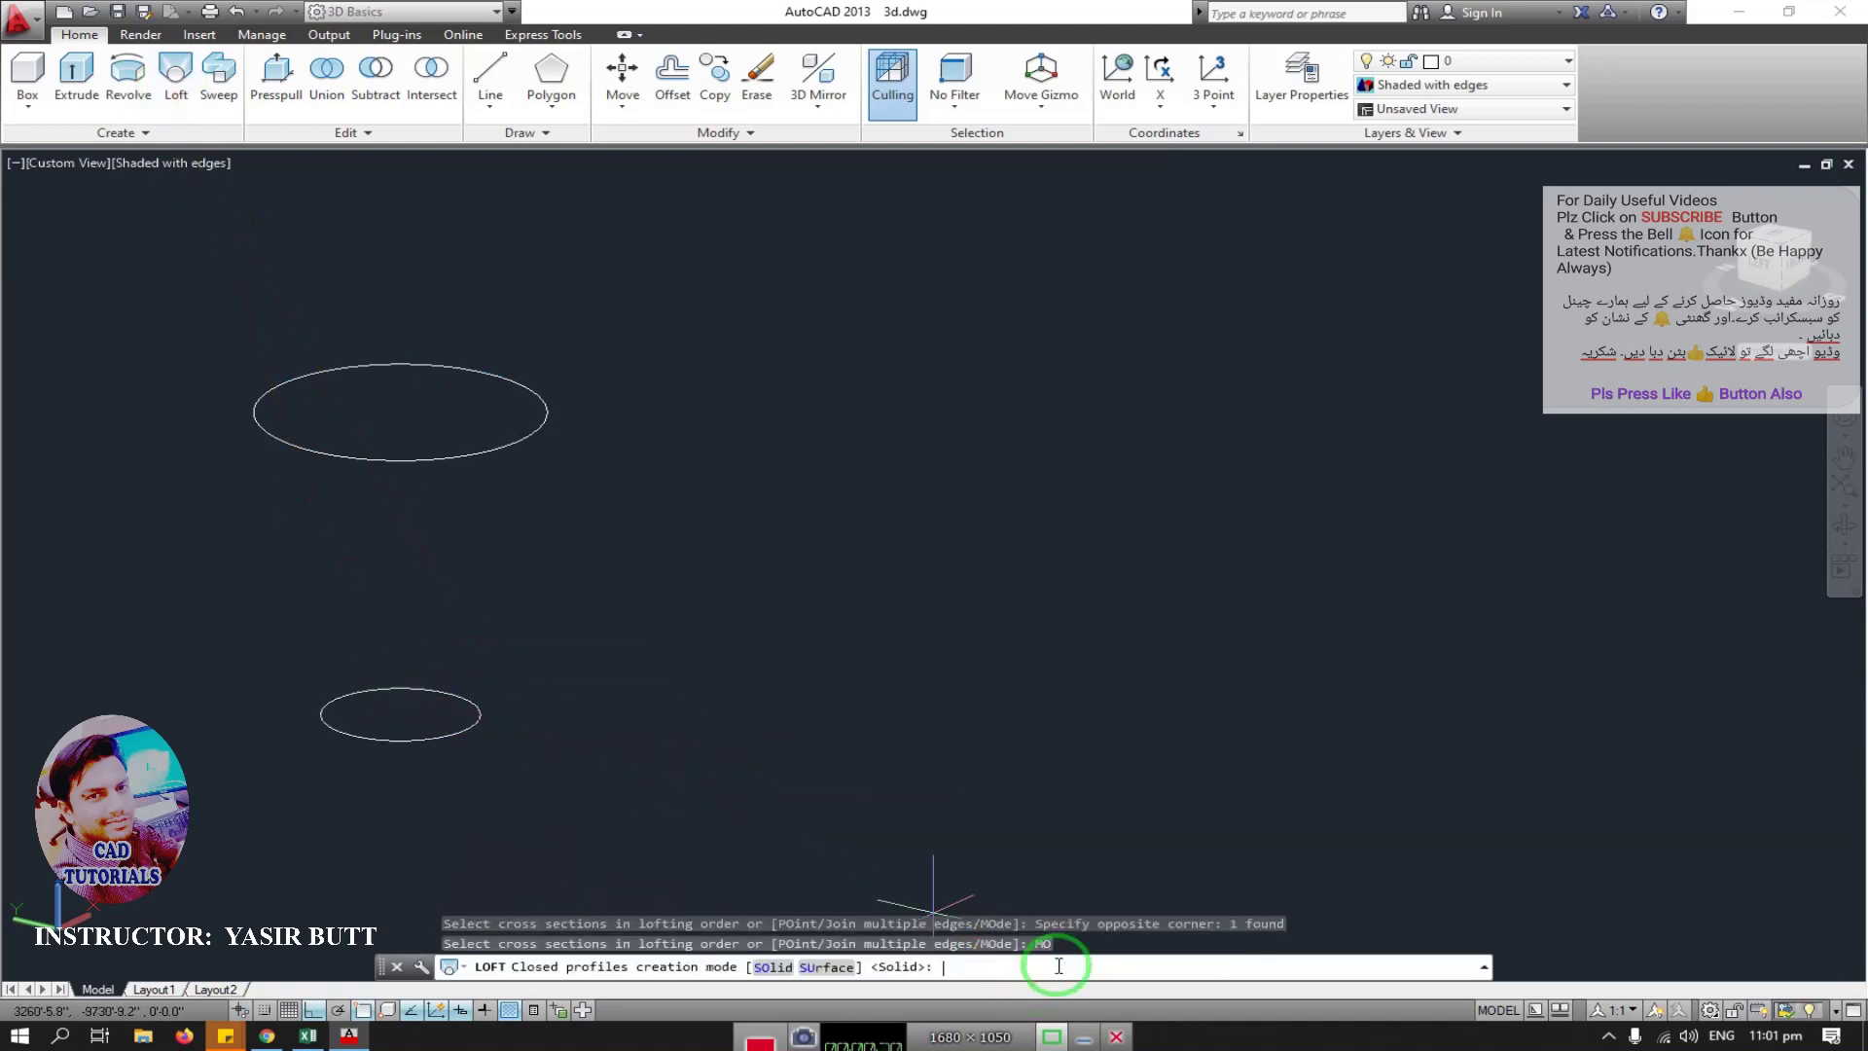
left_click(822, 969)
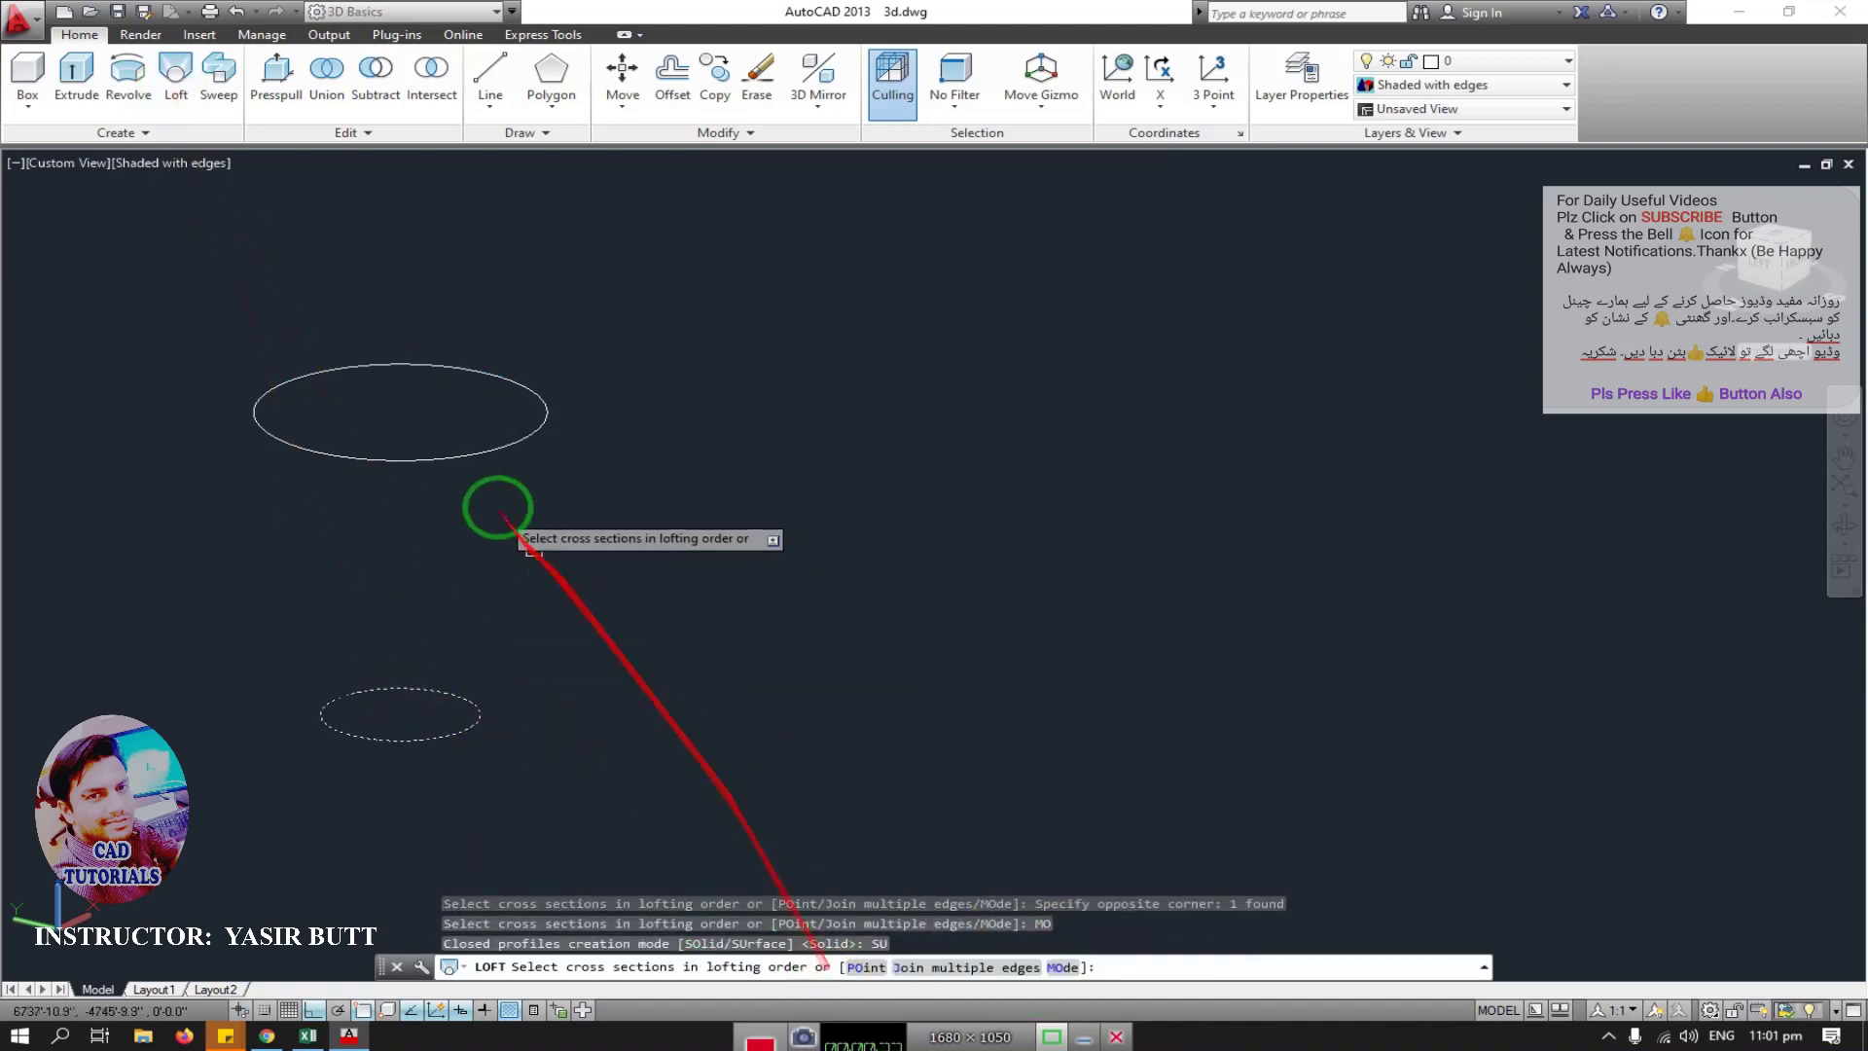
left_click(416, 459)
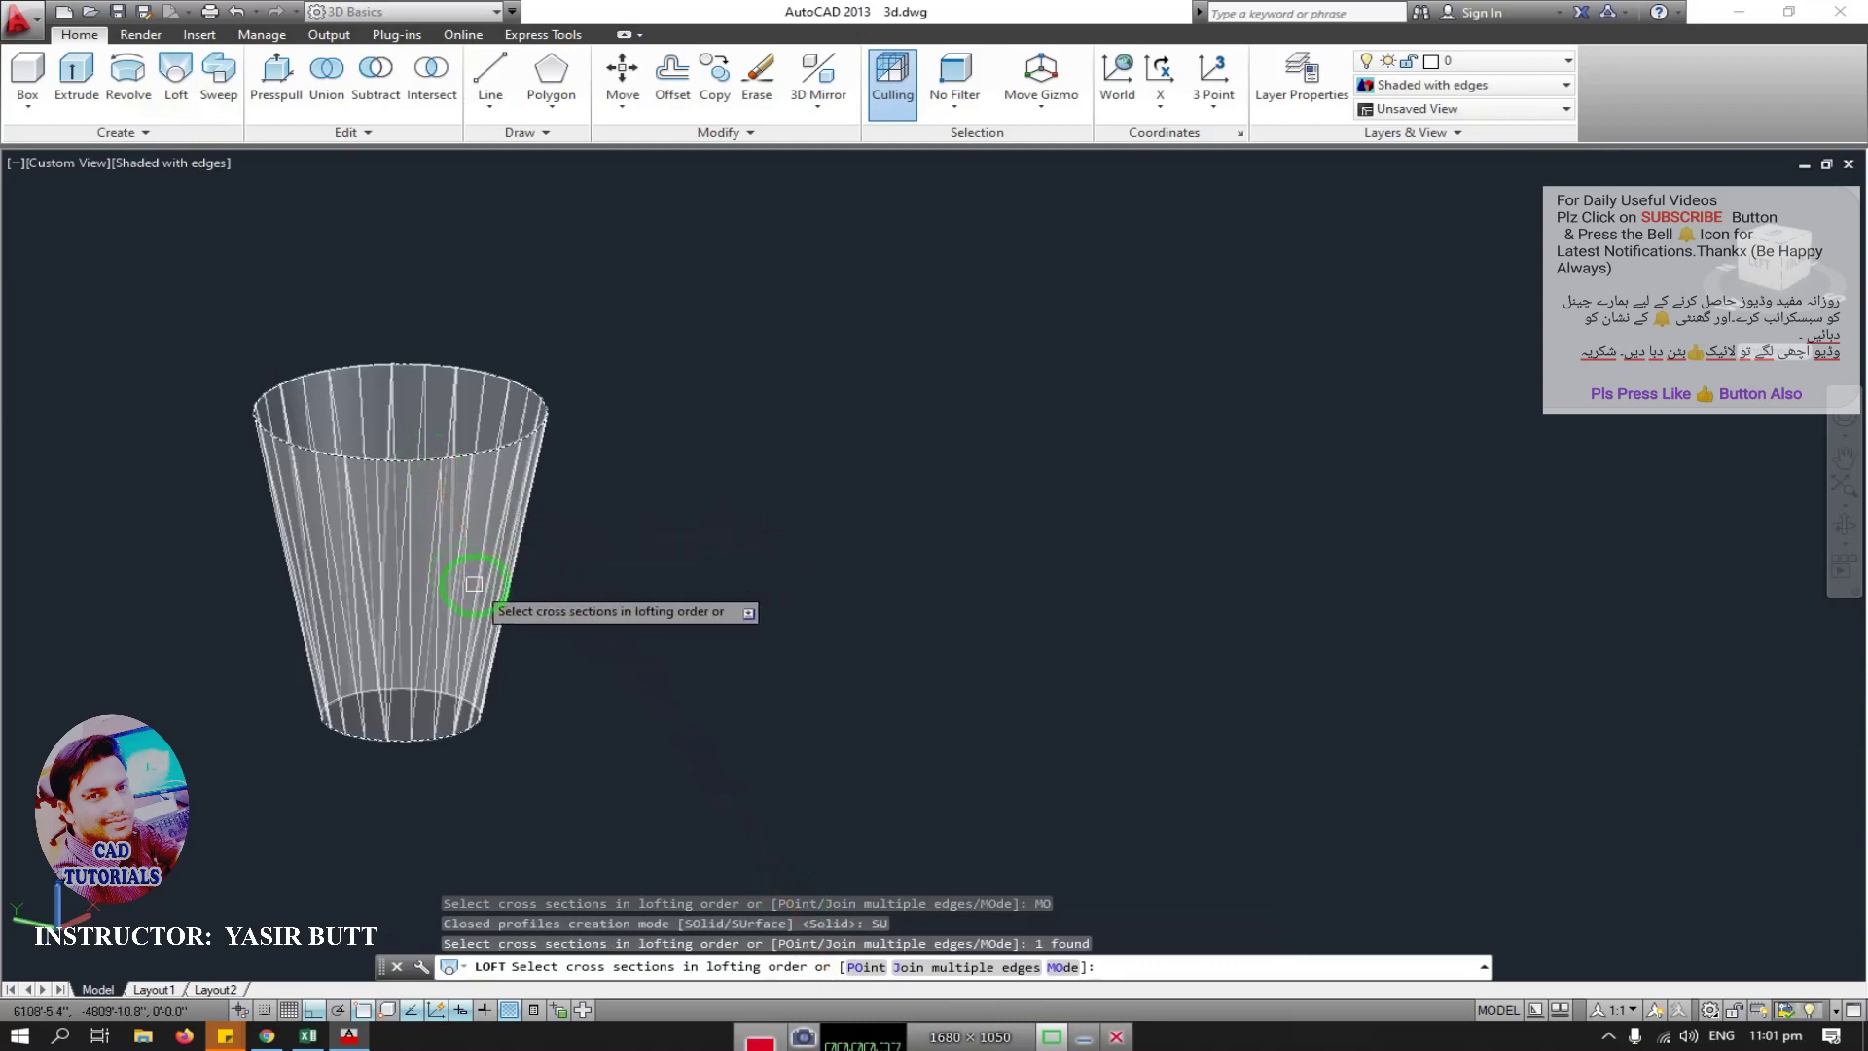
key("Return")
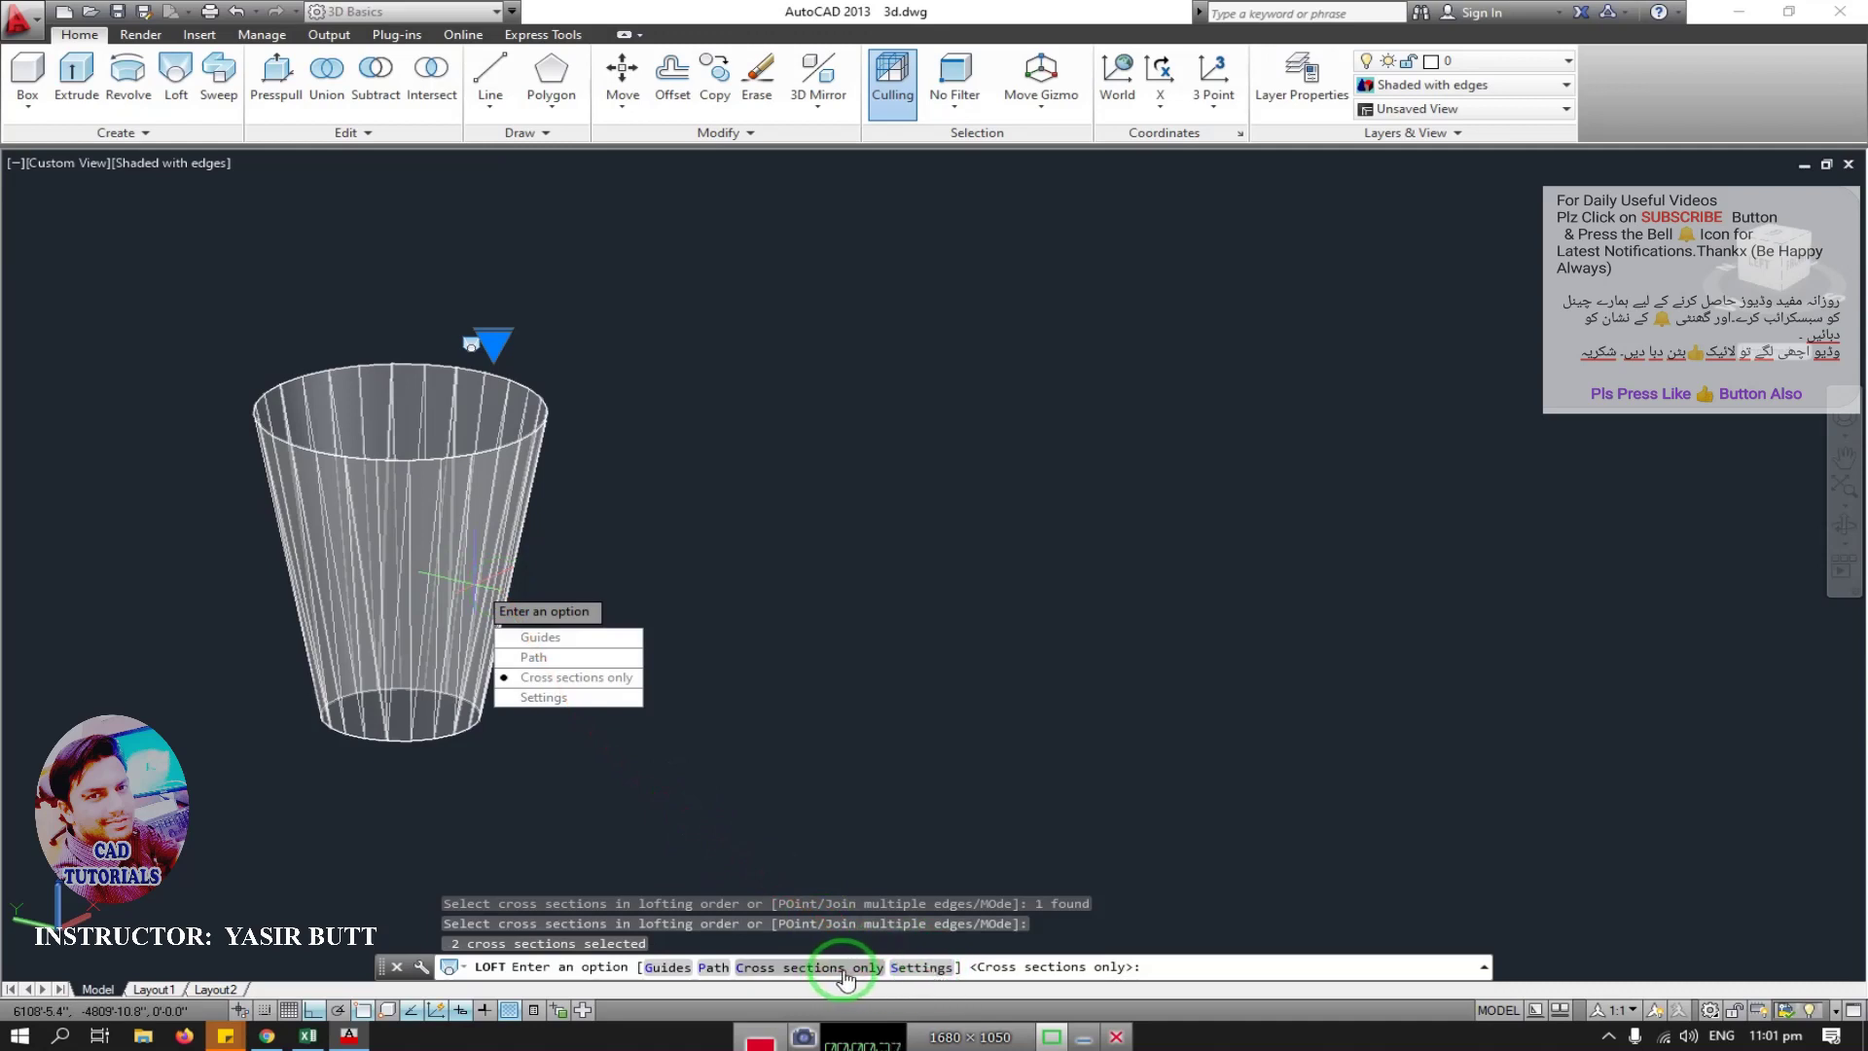
In Loft Settings, compare Ruled, Smooth Fit and Normal to surface control options.
left_click(917, 970)
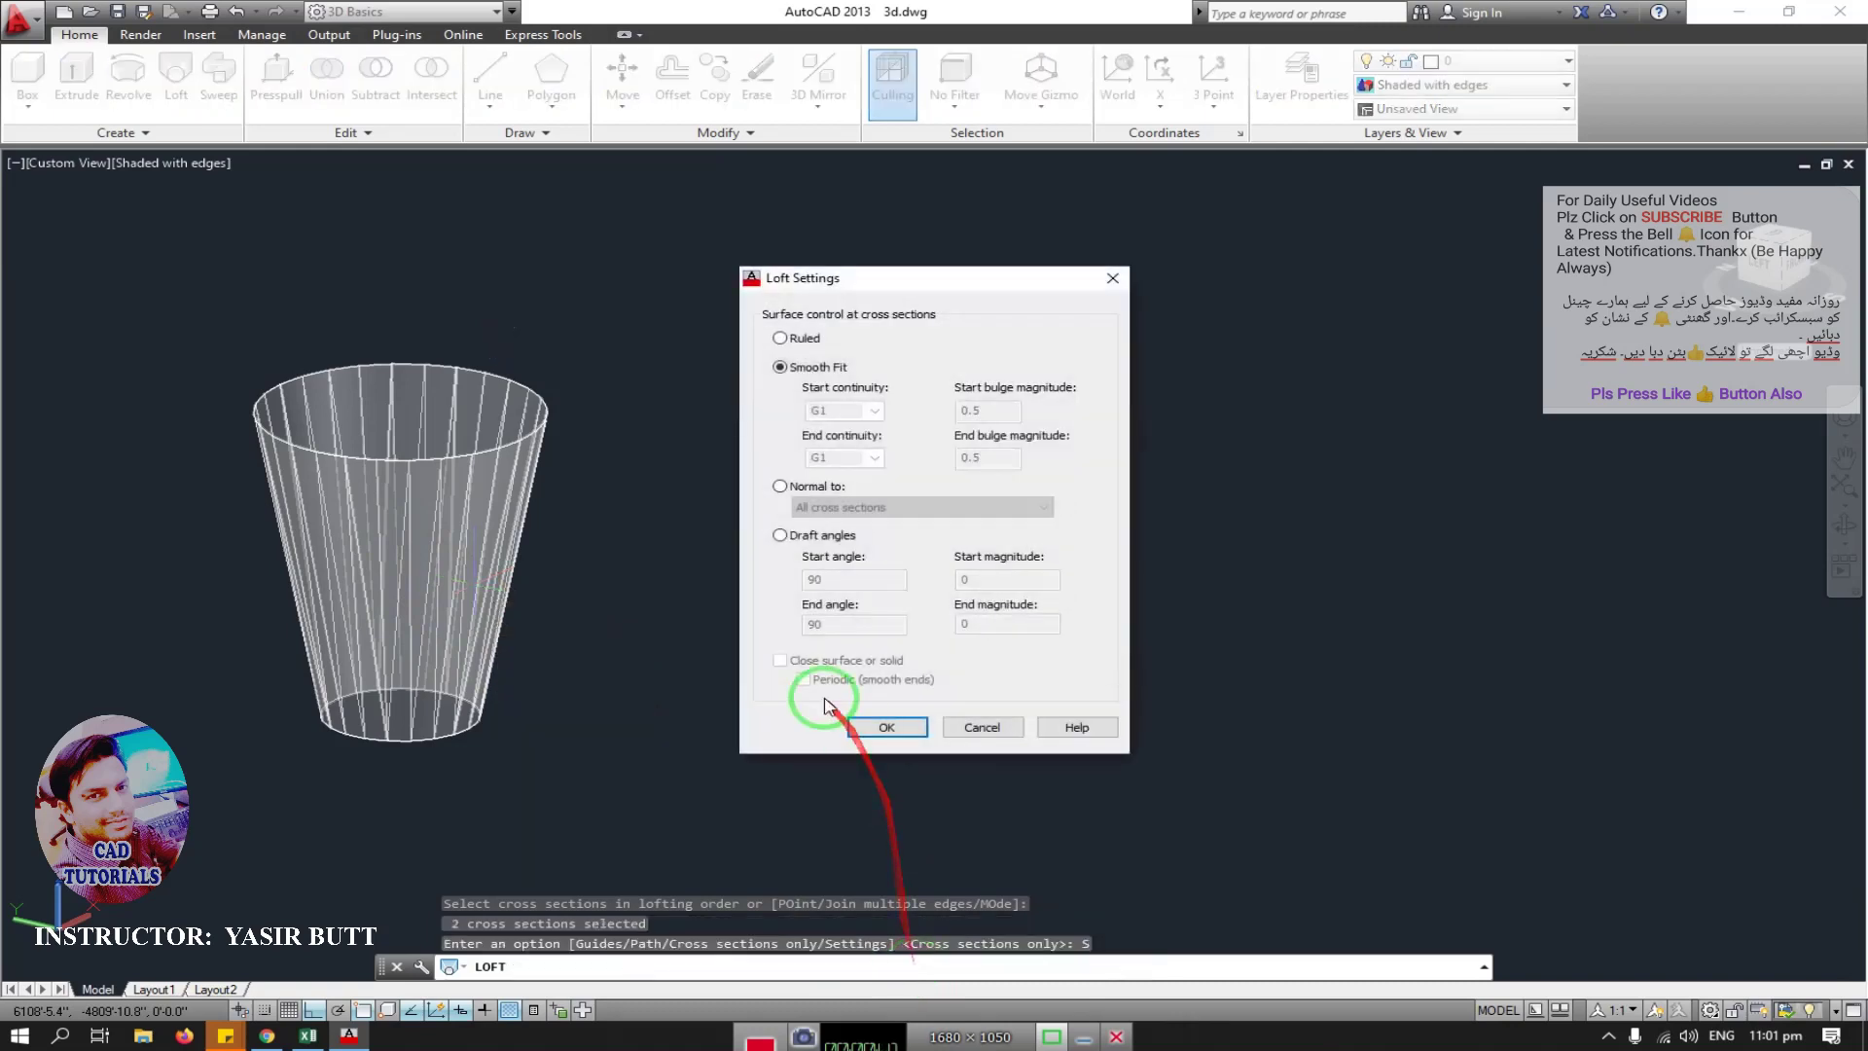
left_click(780, 338)
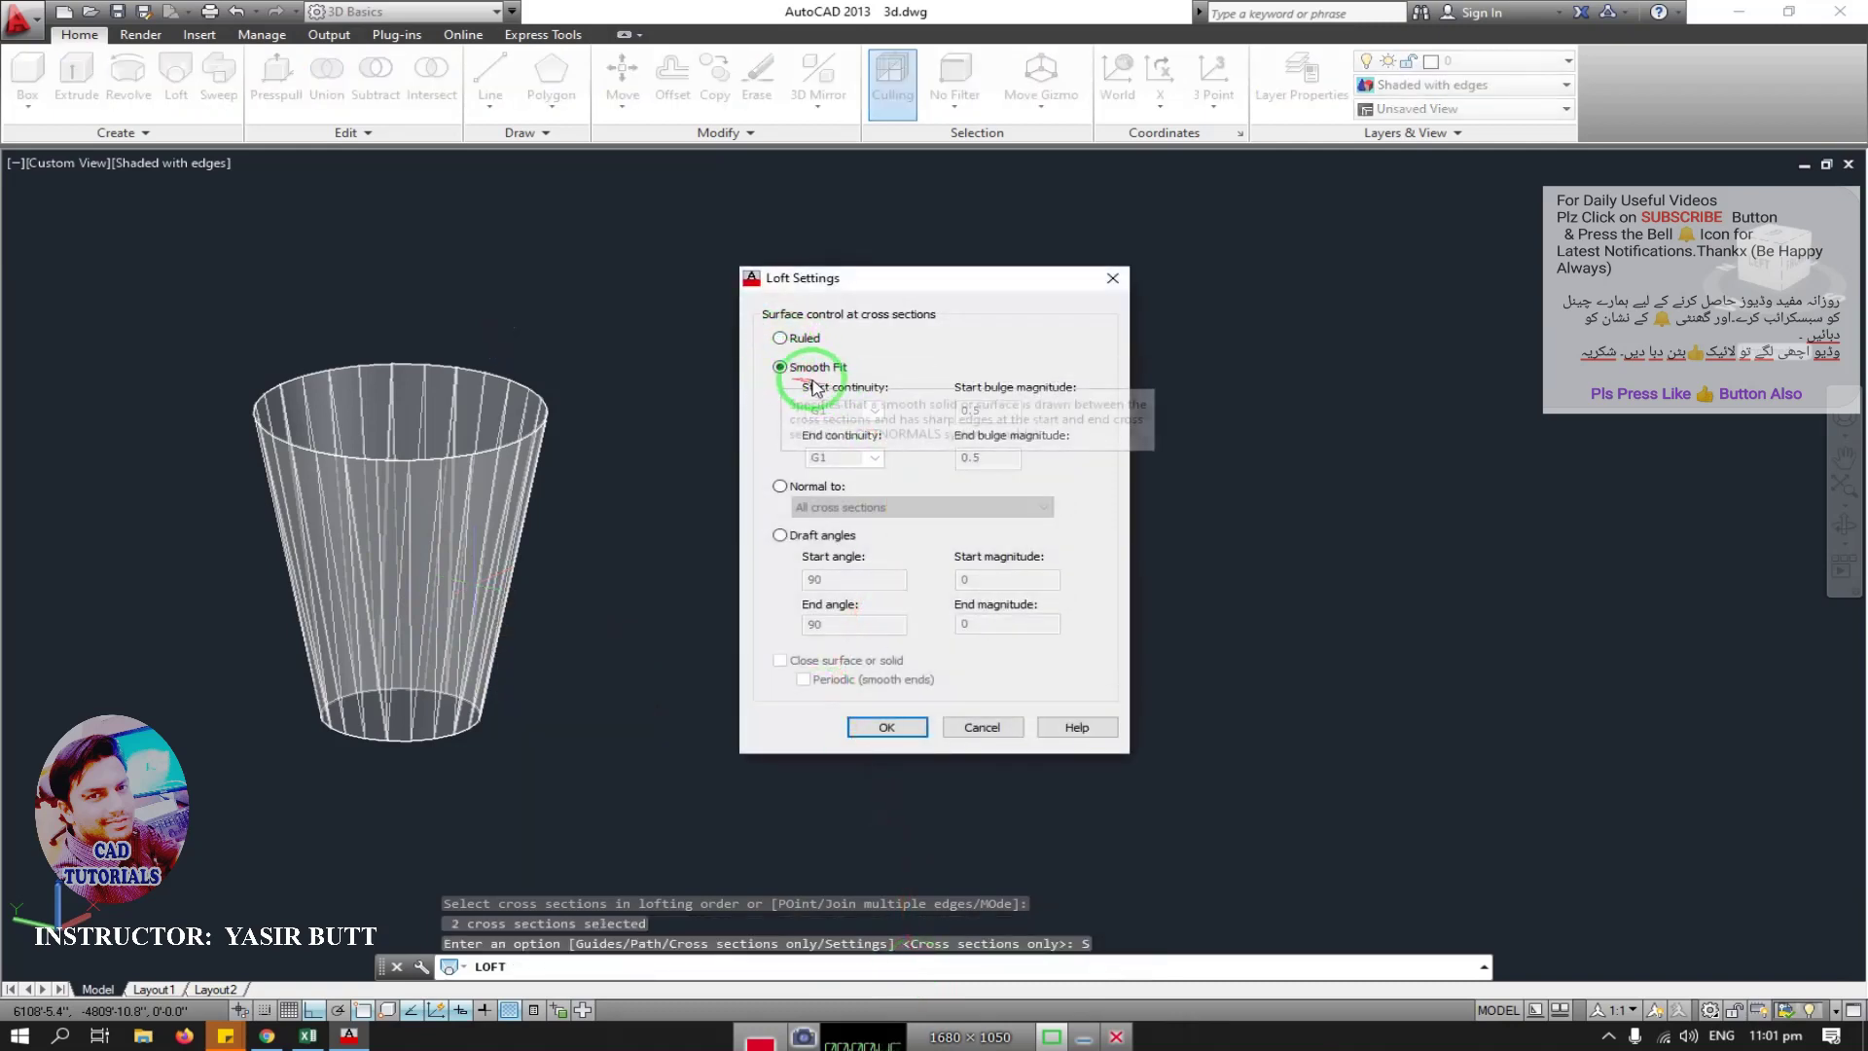
left_click(780, 488)
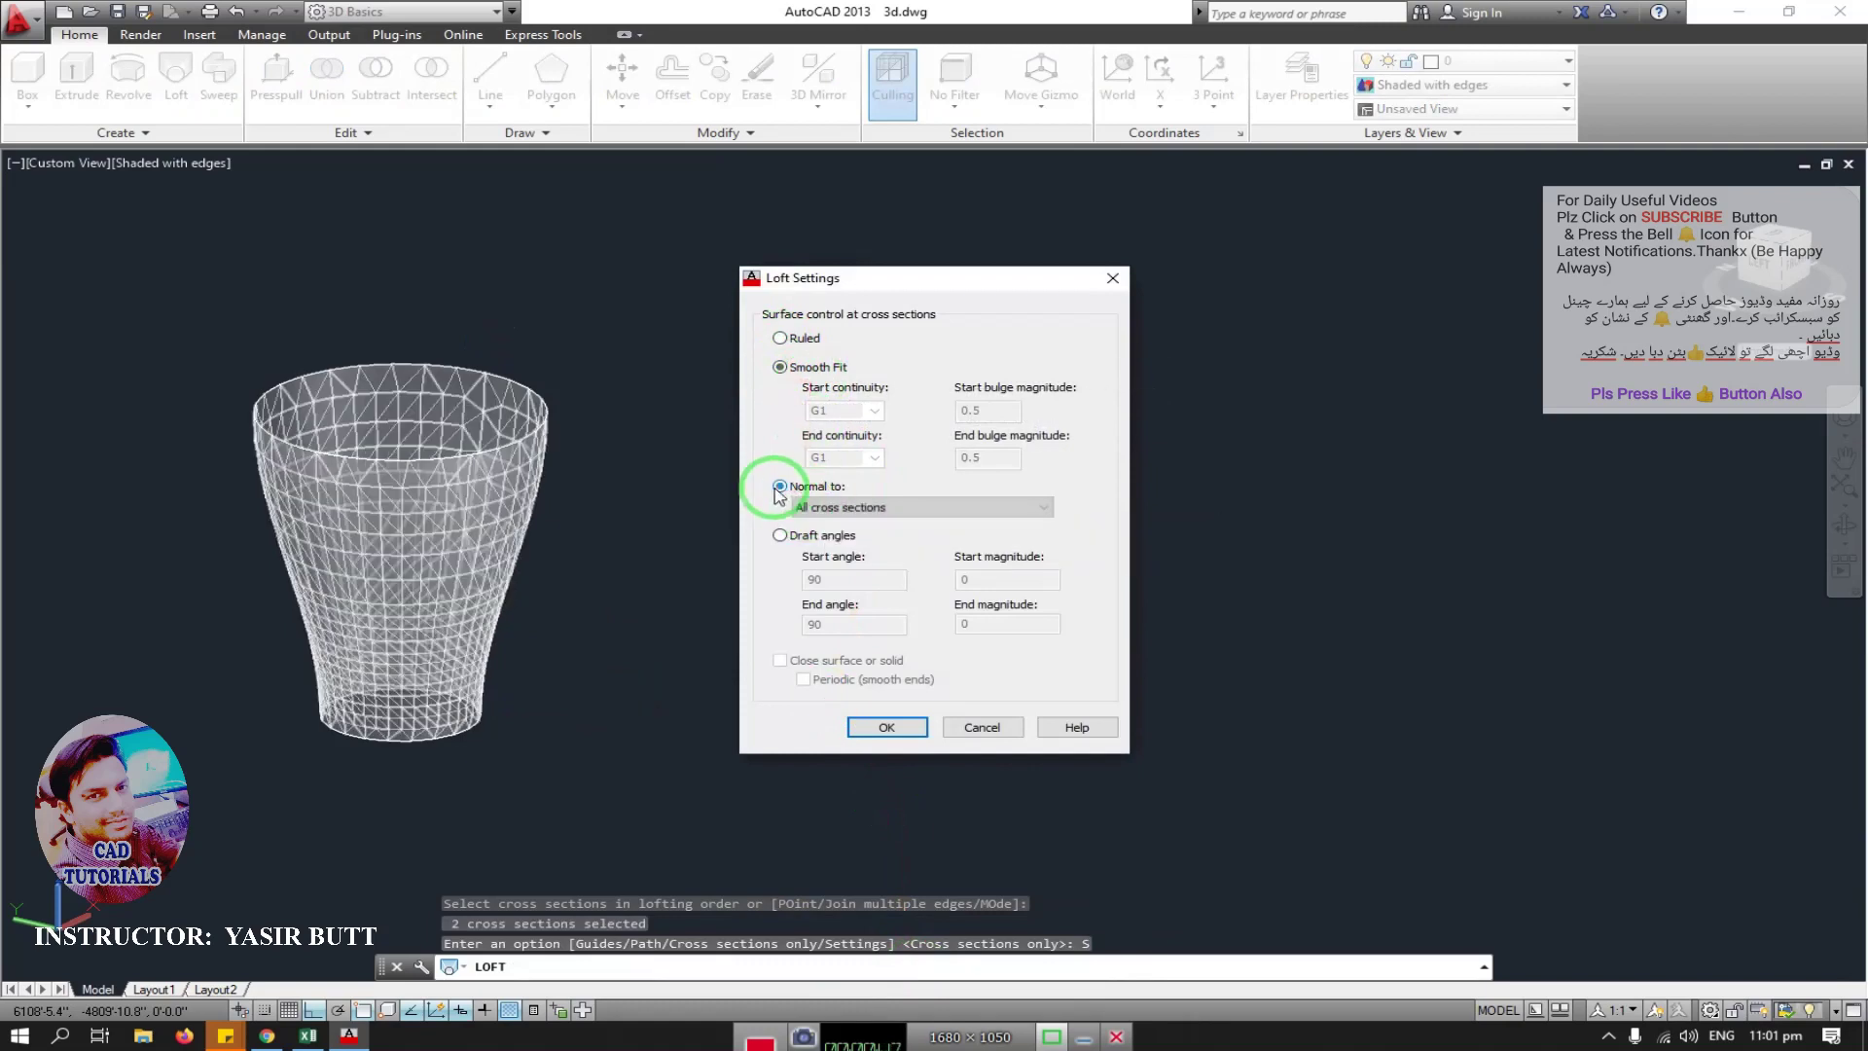
left_click(781, 366)
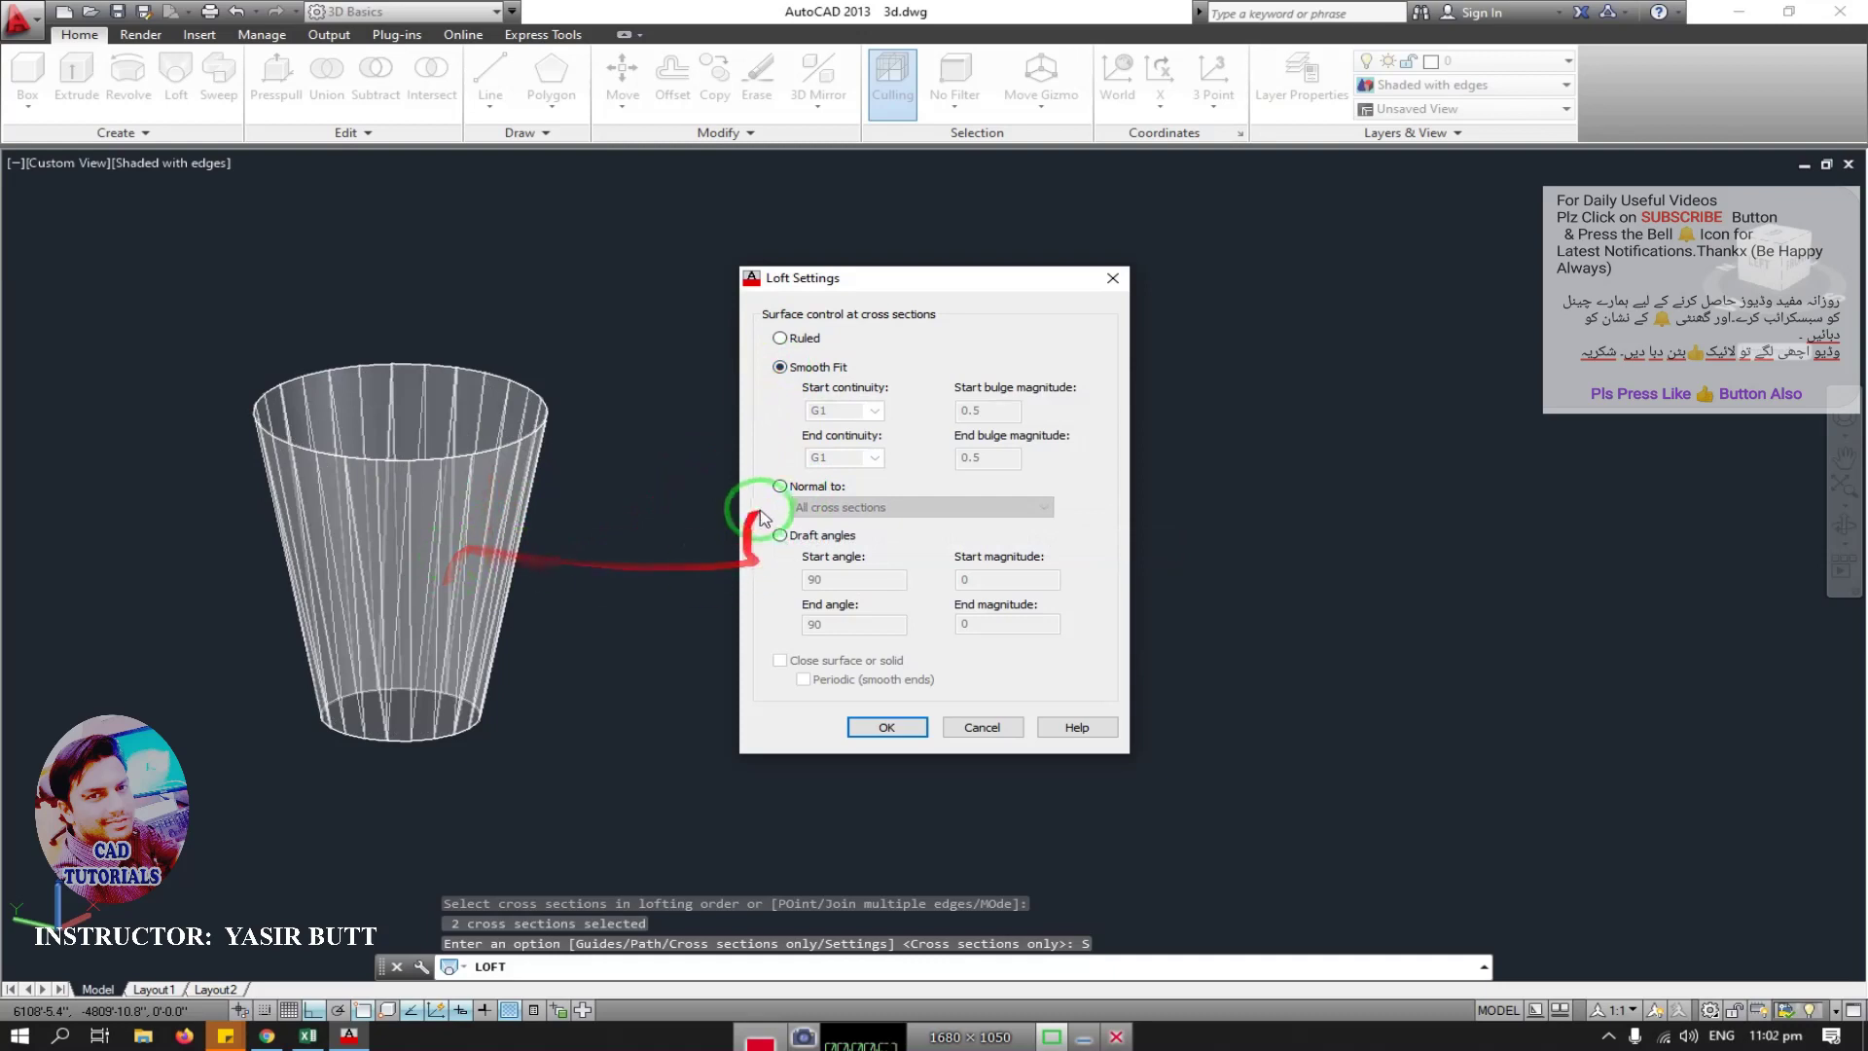
left_click(780, 486)
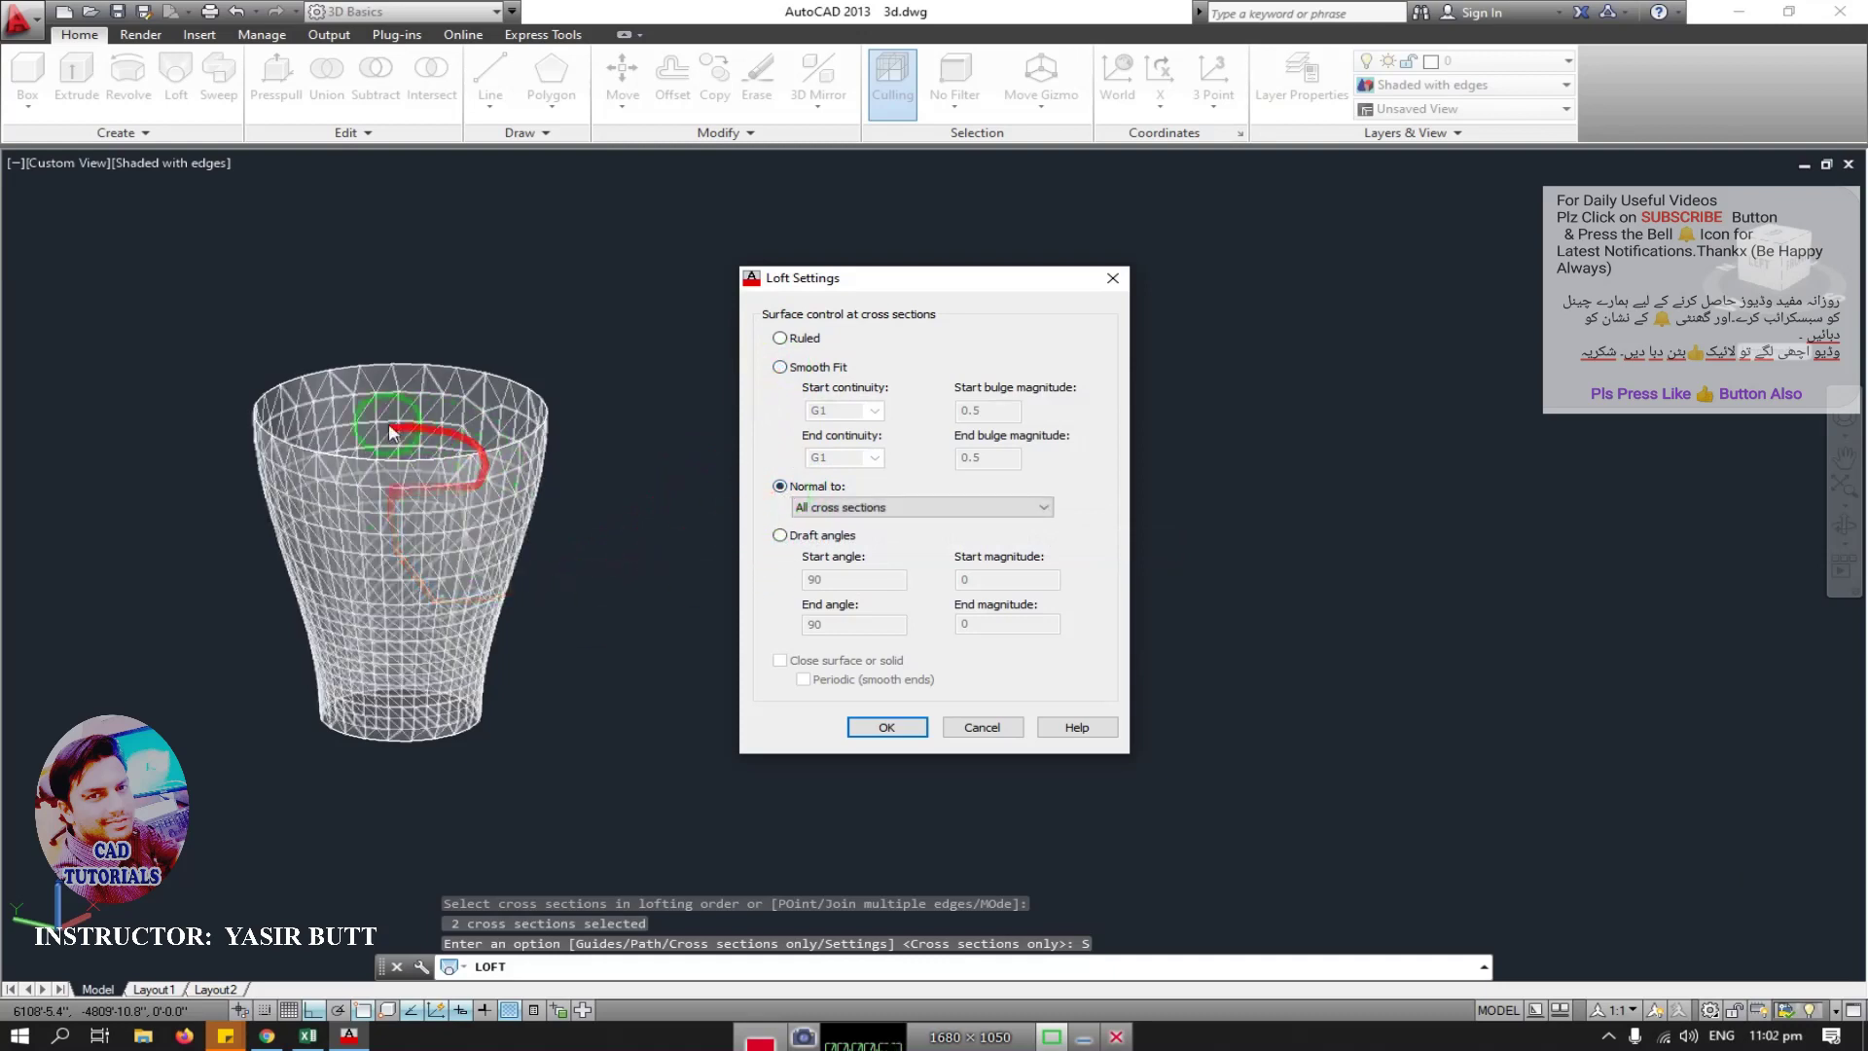
left_click(891, 510)
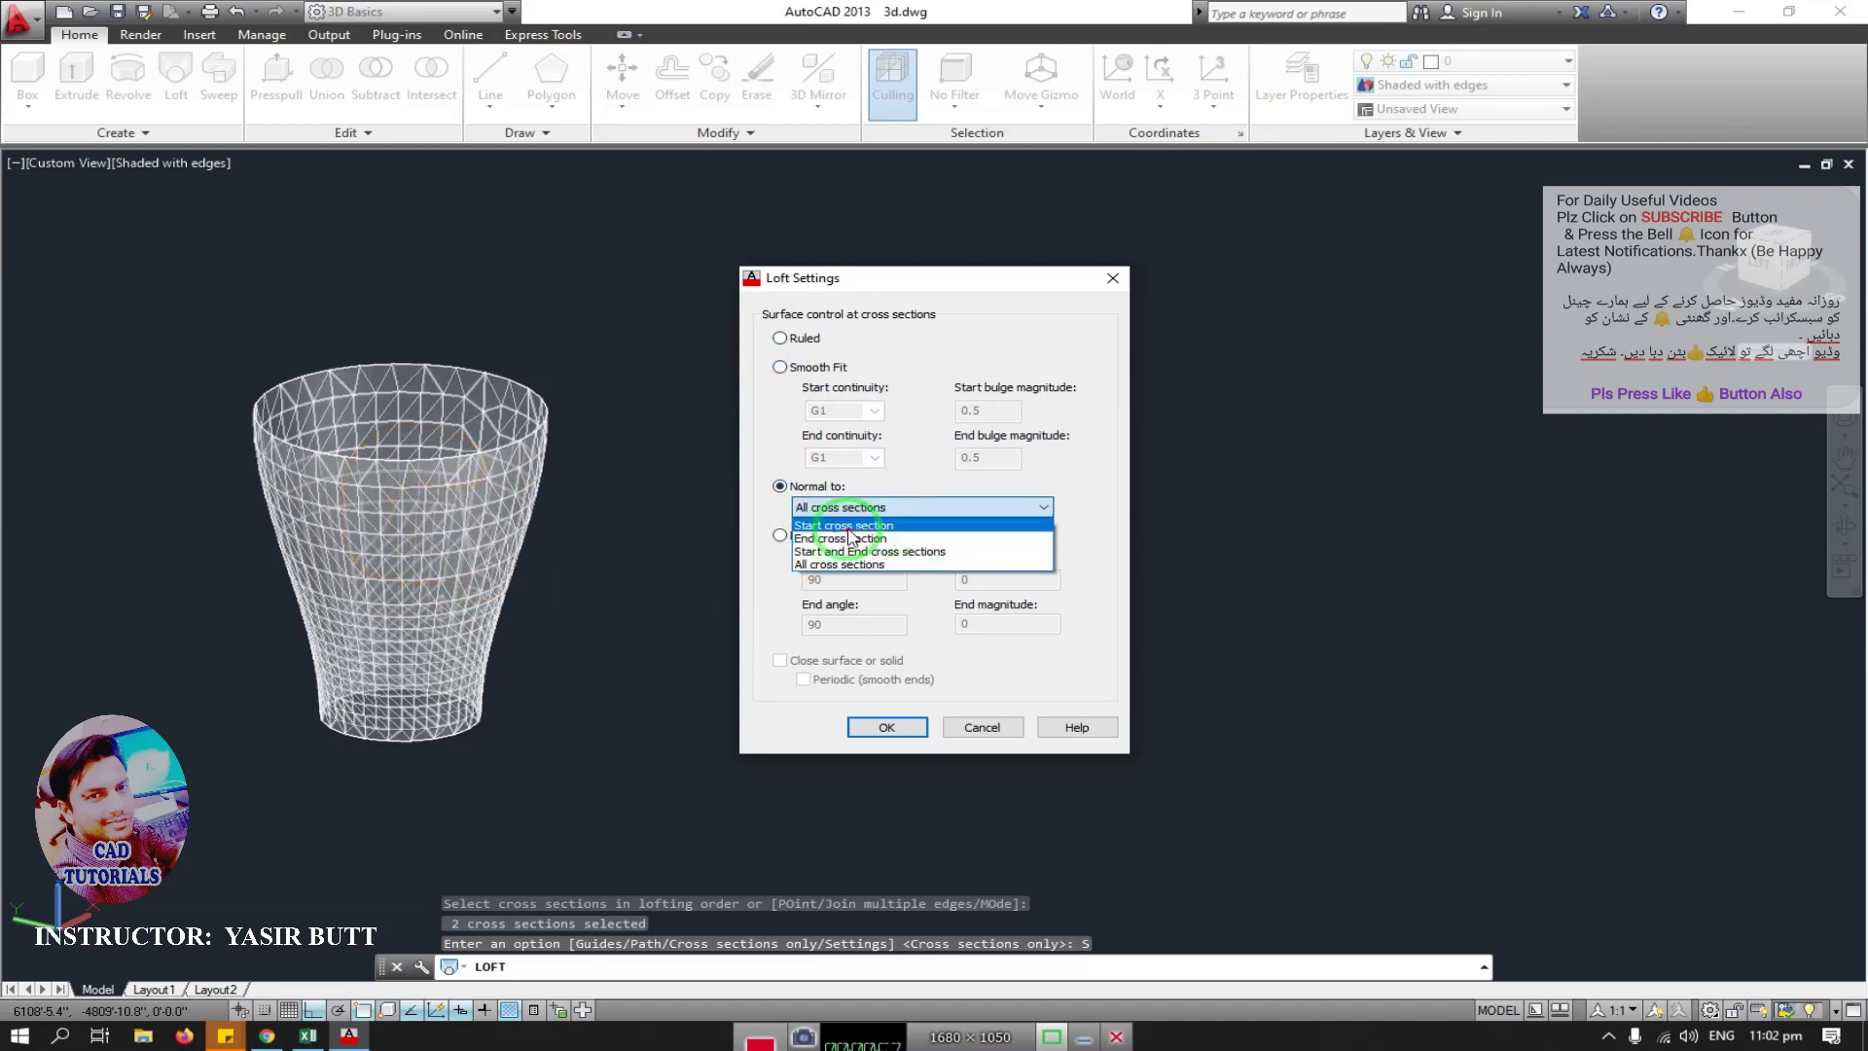
left_click(894, 525)
Try Normal to End, Start and End, and All cross sections, finishing on Start cross section.
left_click(818, 535)
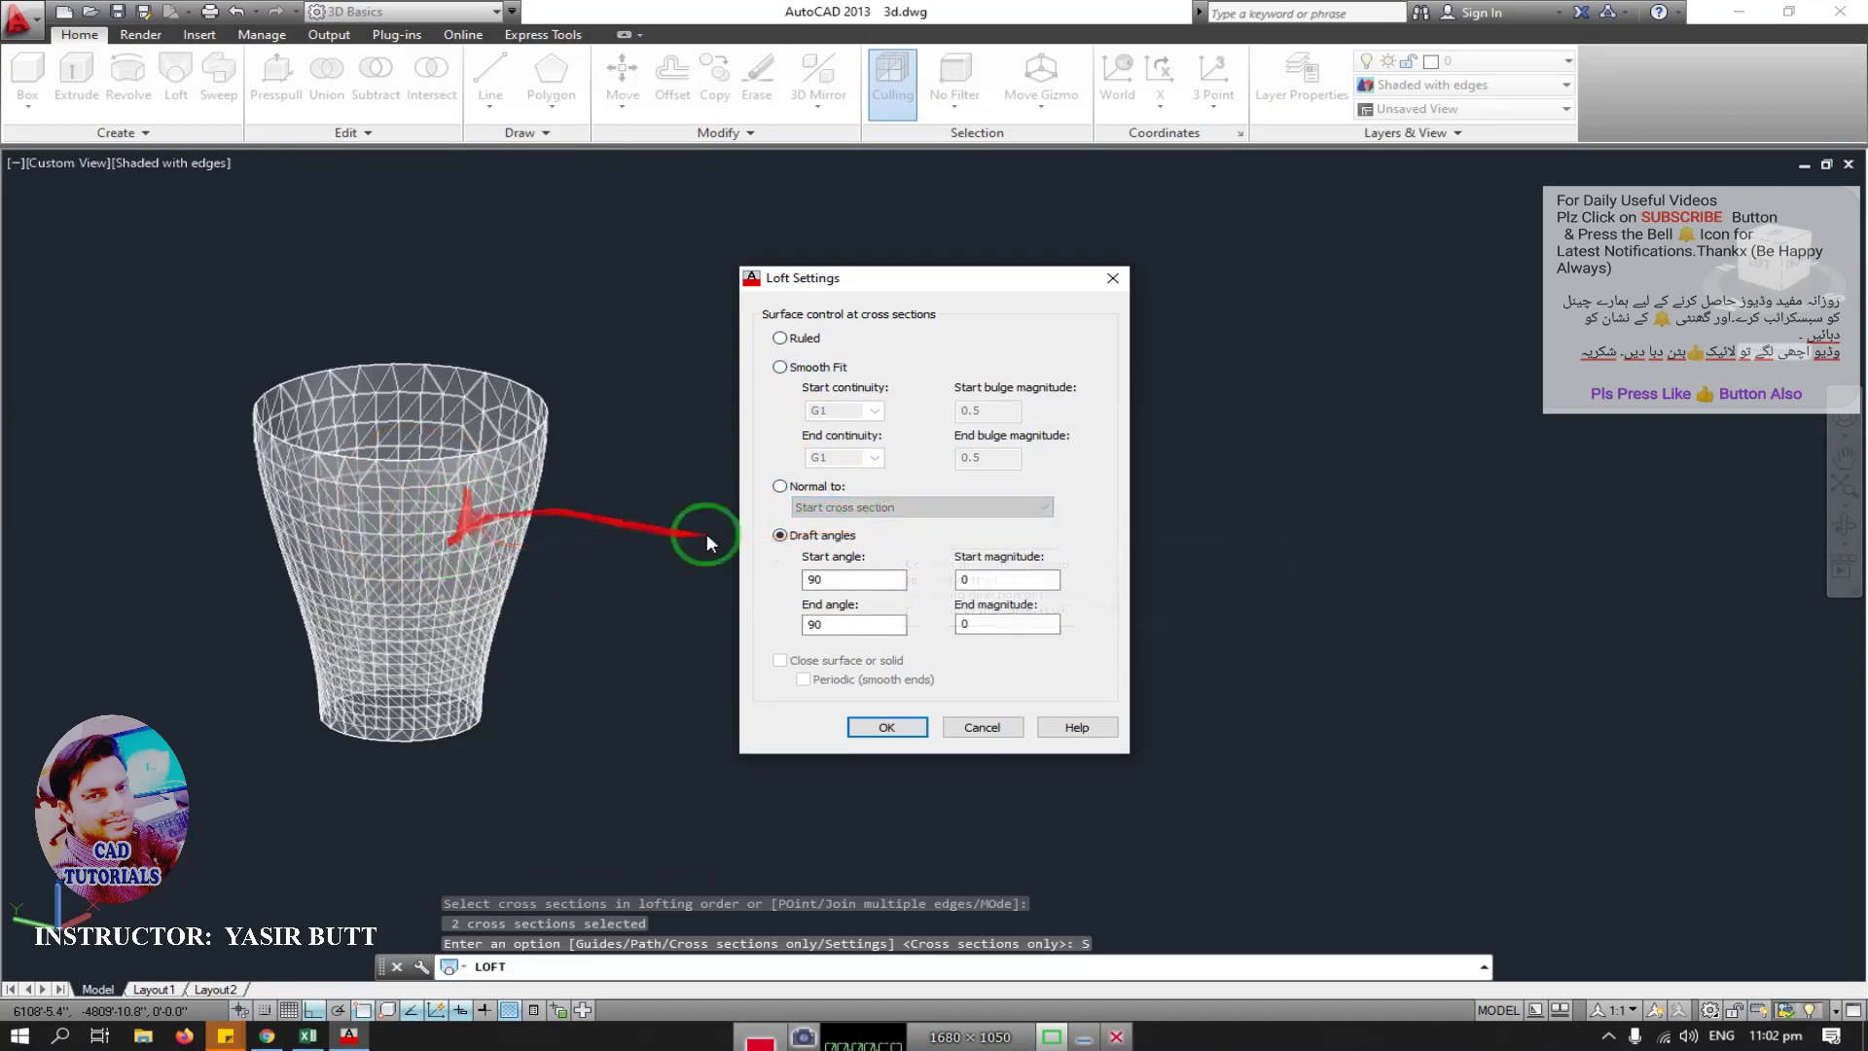
left_click(808, 487)
left_click(922, 507)
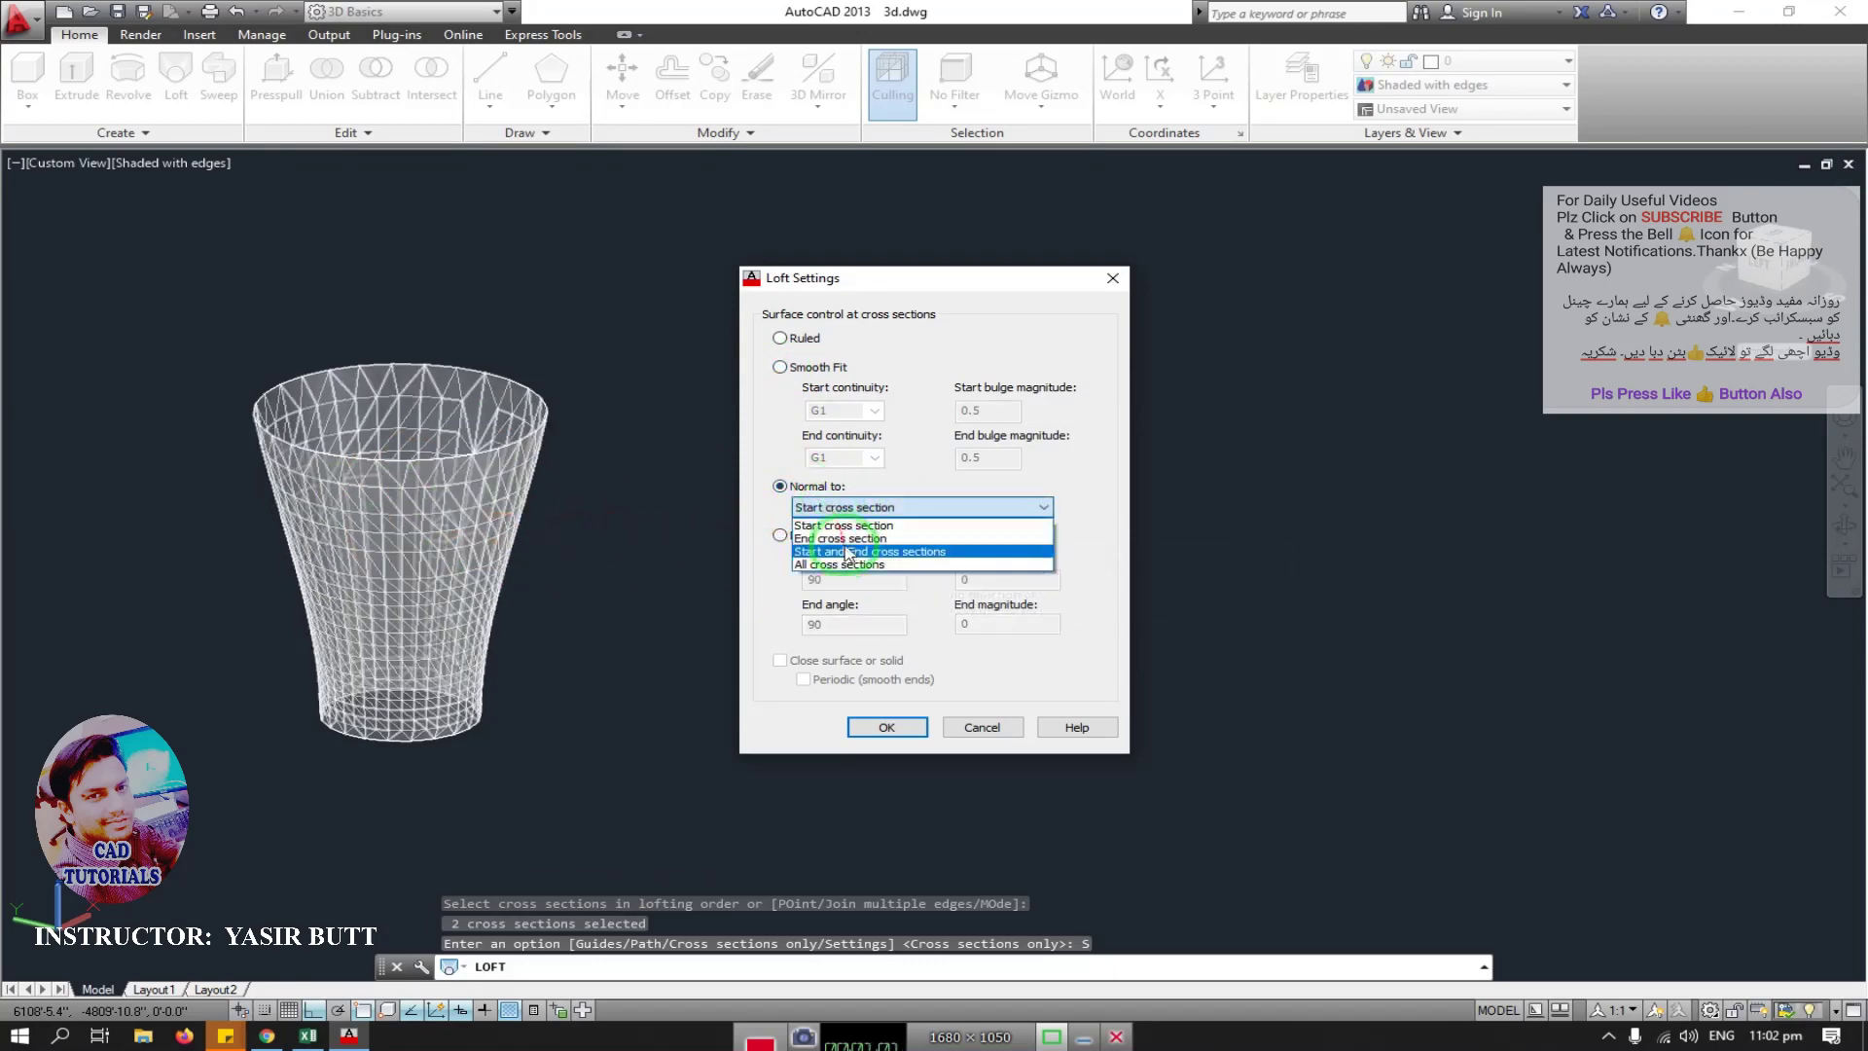
left_click(846, 538)
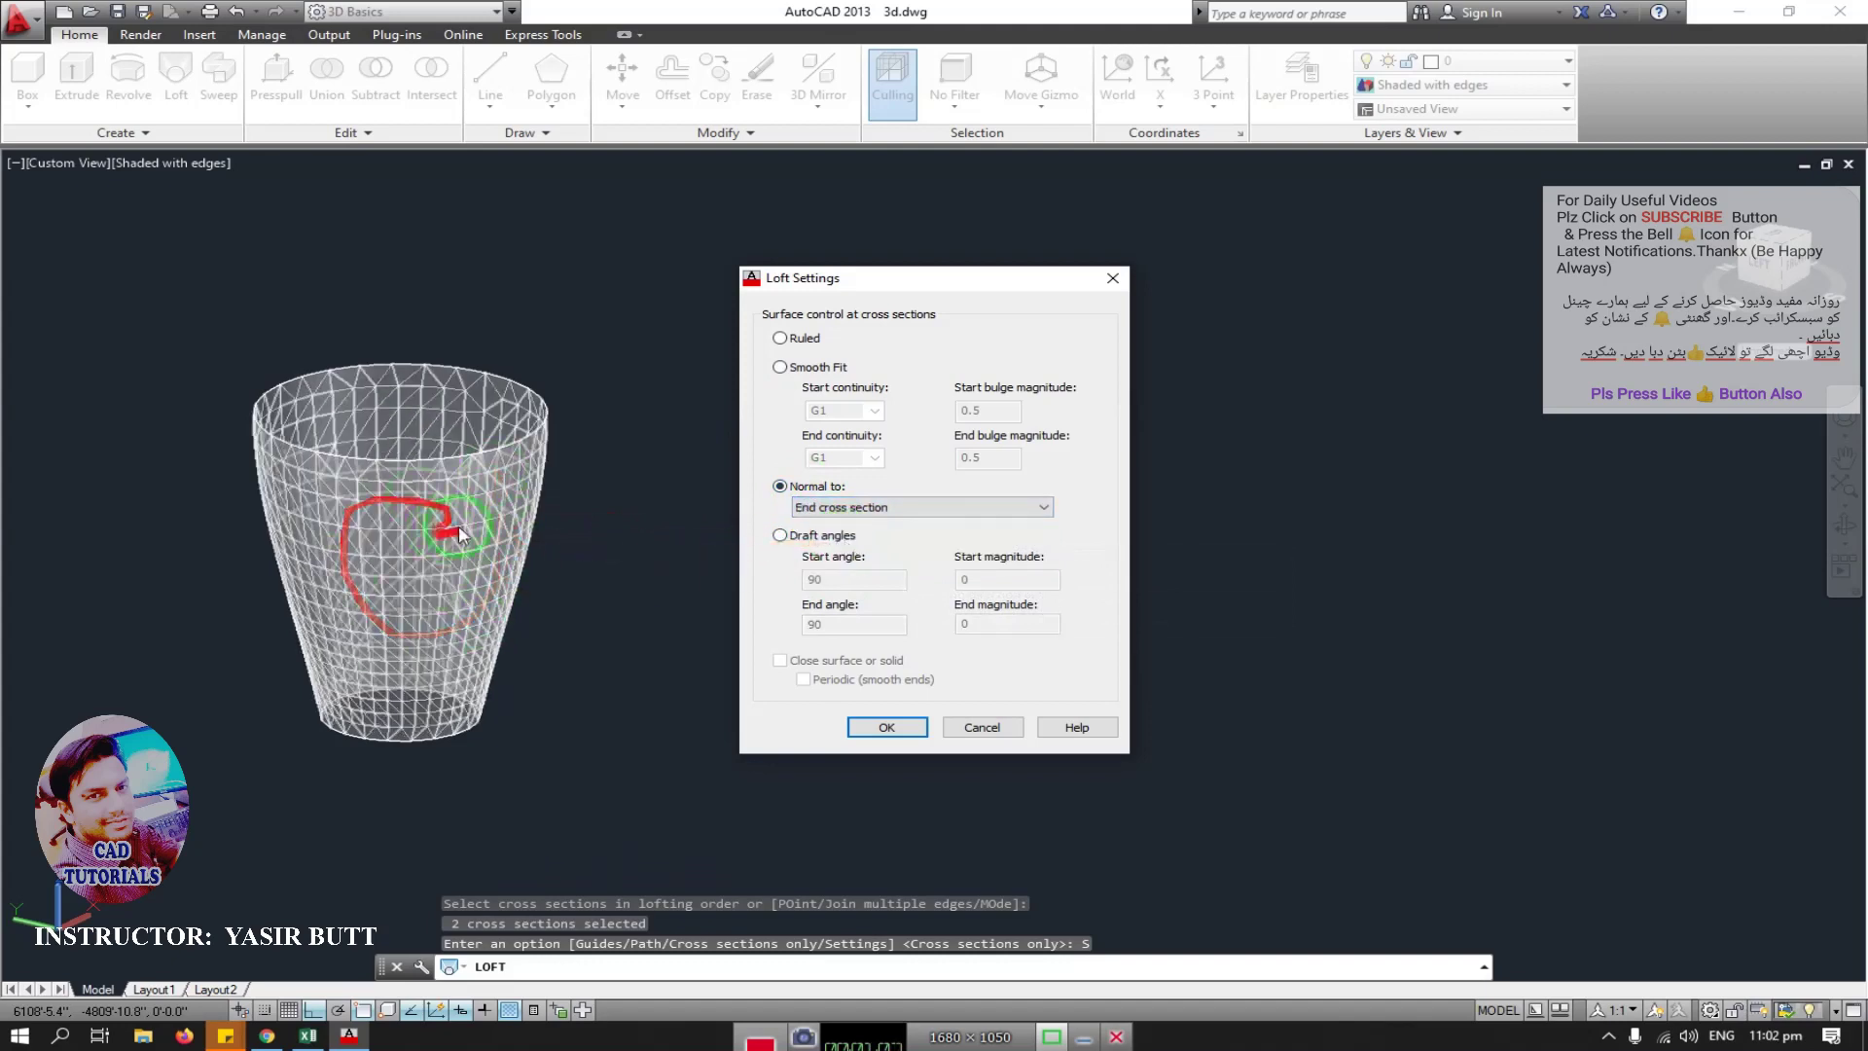
left_click(889, 507)
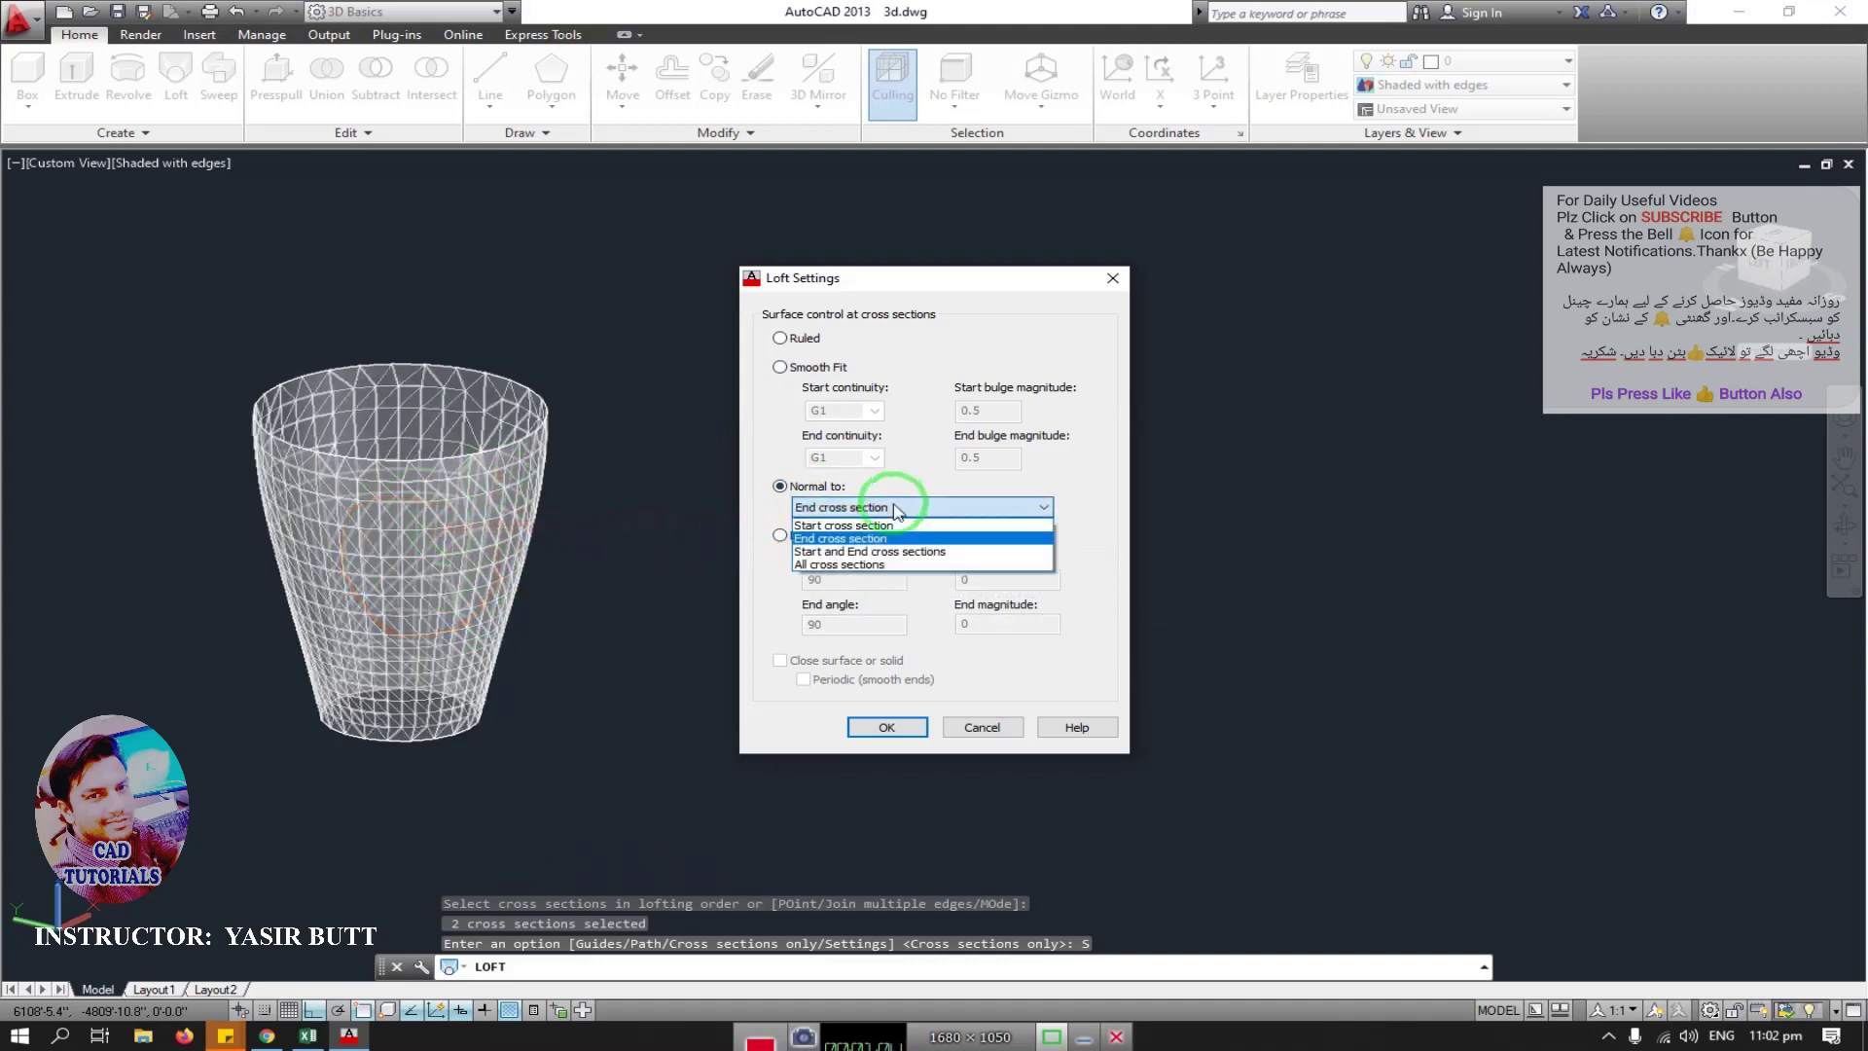
left_click(916, 552)
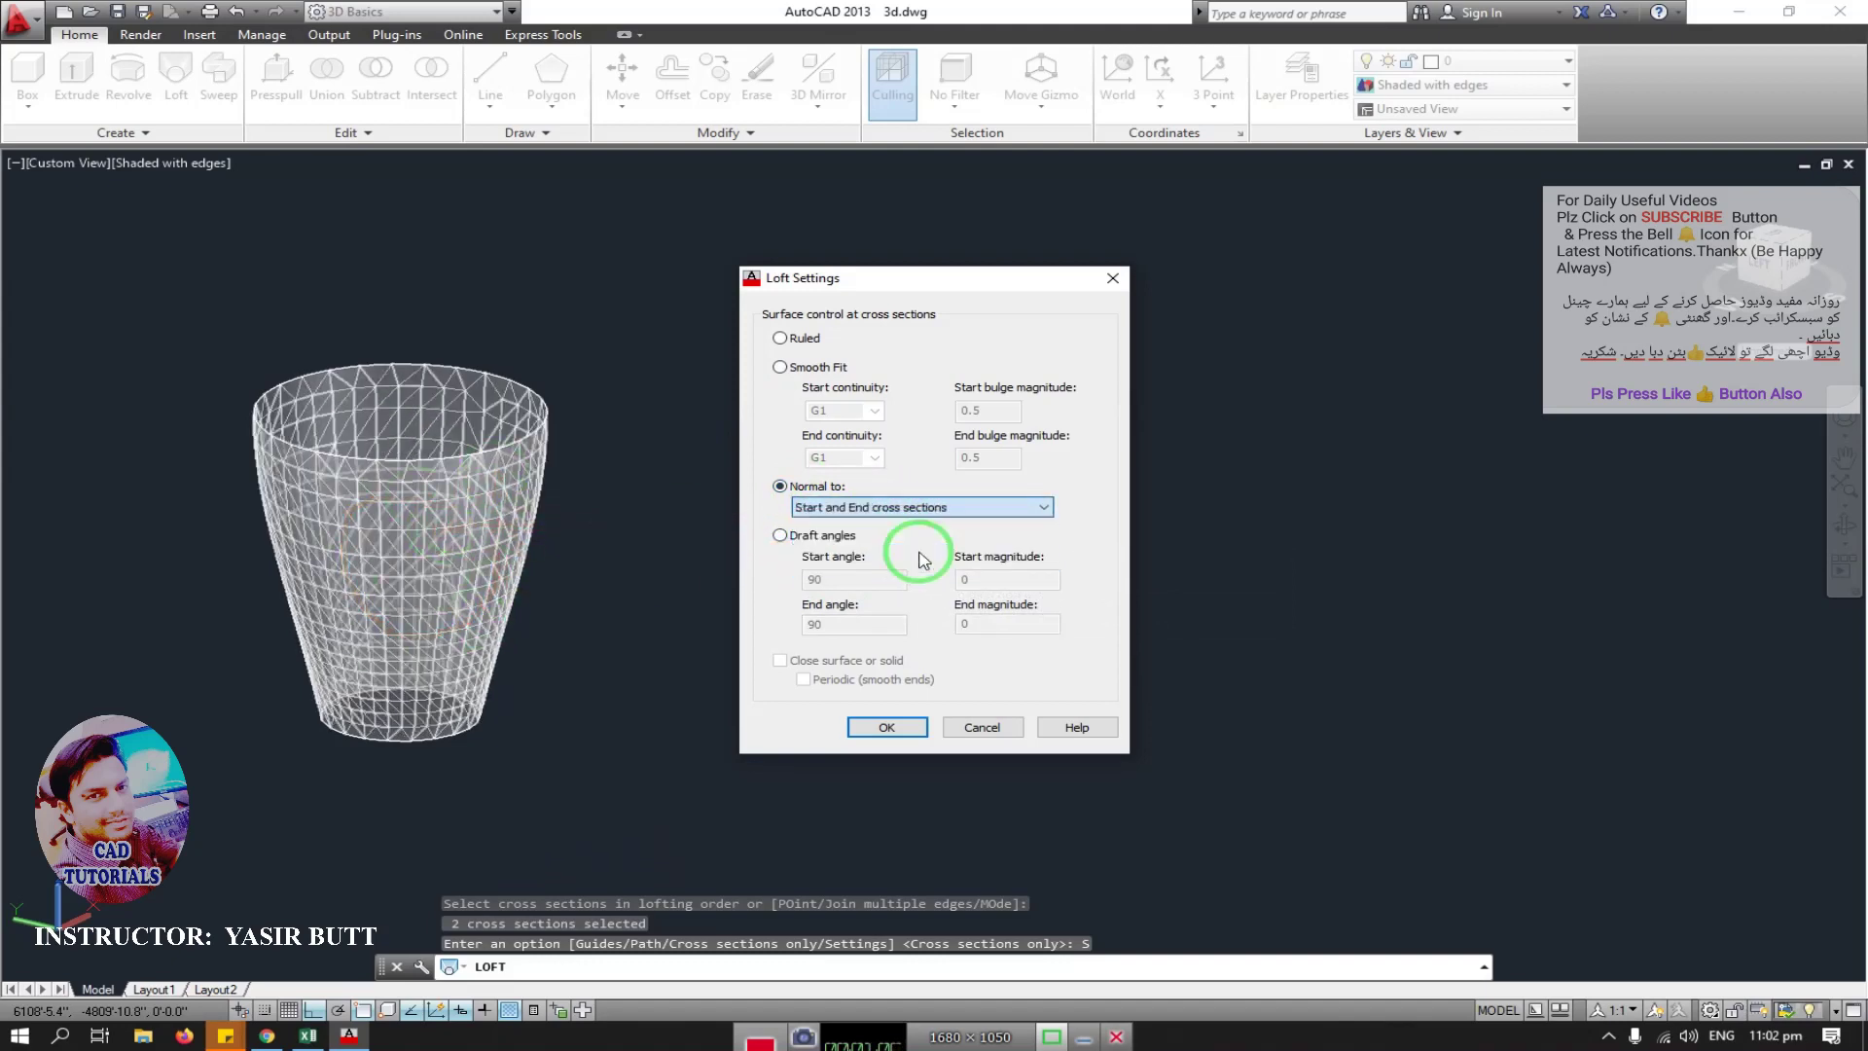
left_click(879, 507)
left_click(876, 556)
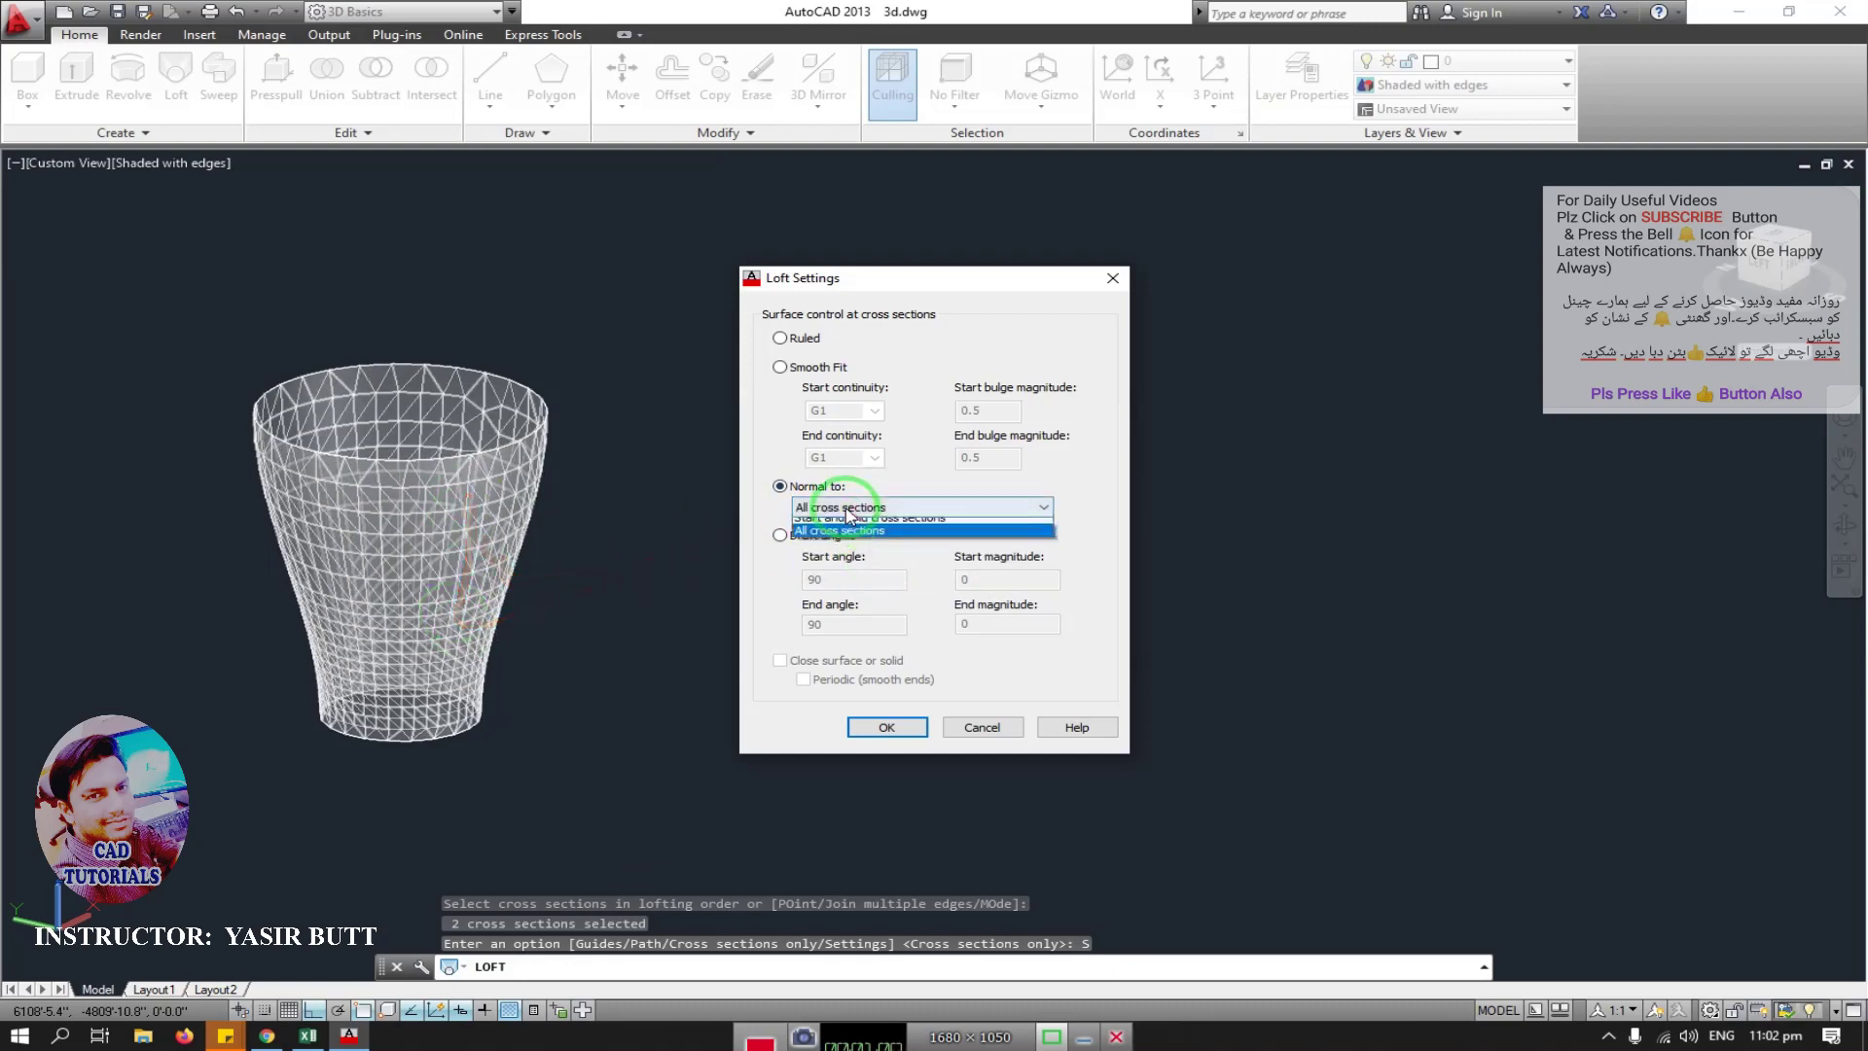
left_click(860, 539)
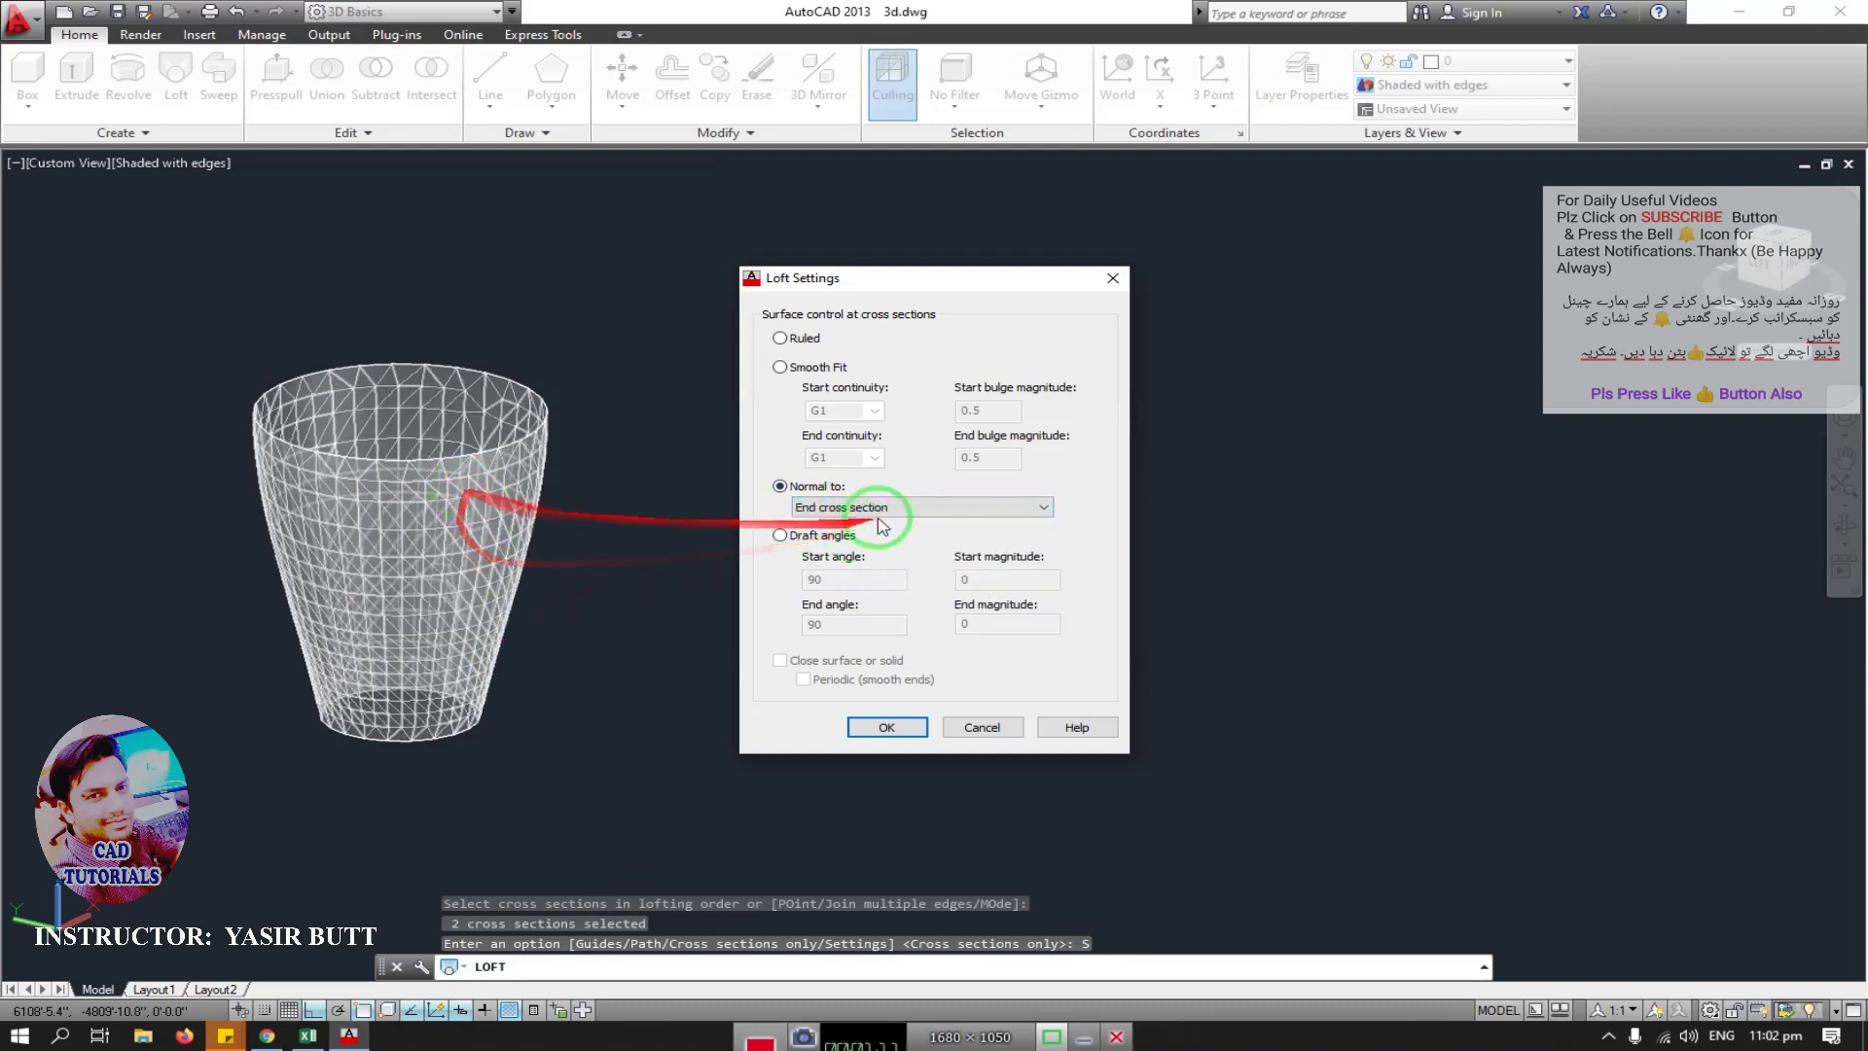
left_click(876, 507)
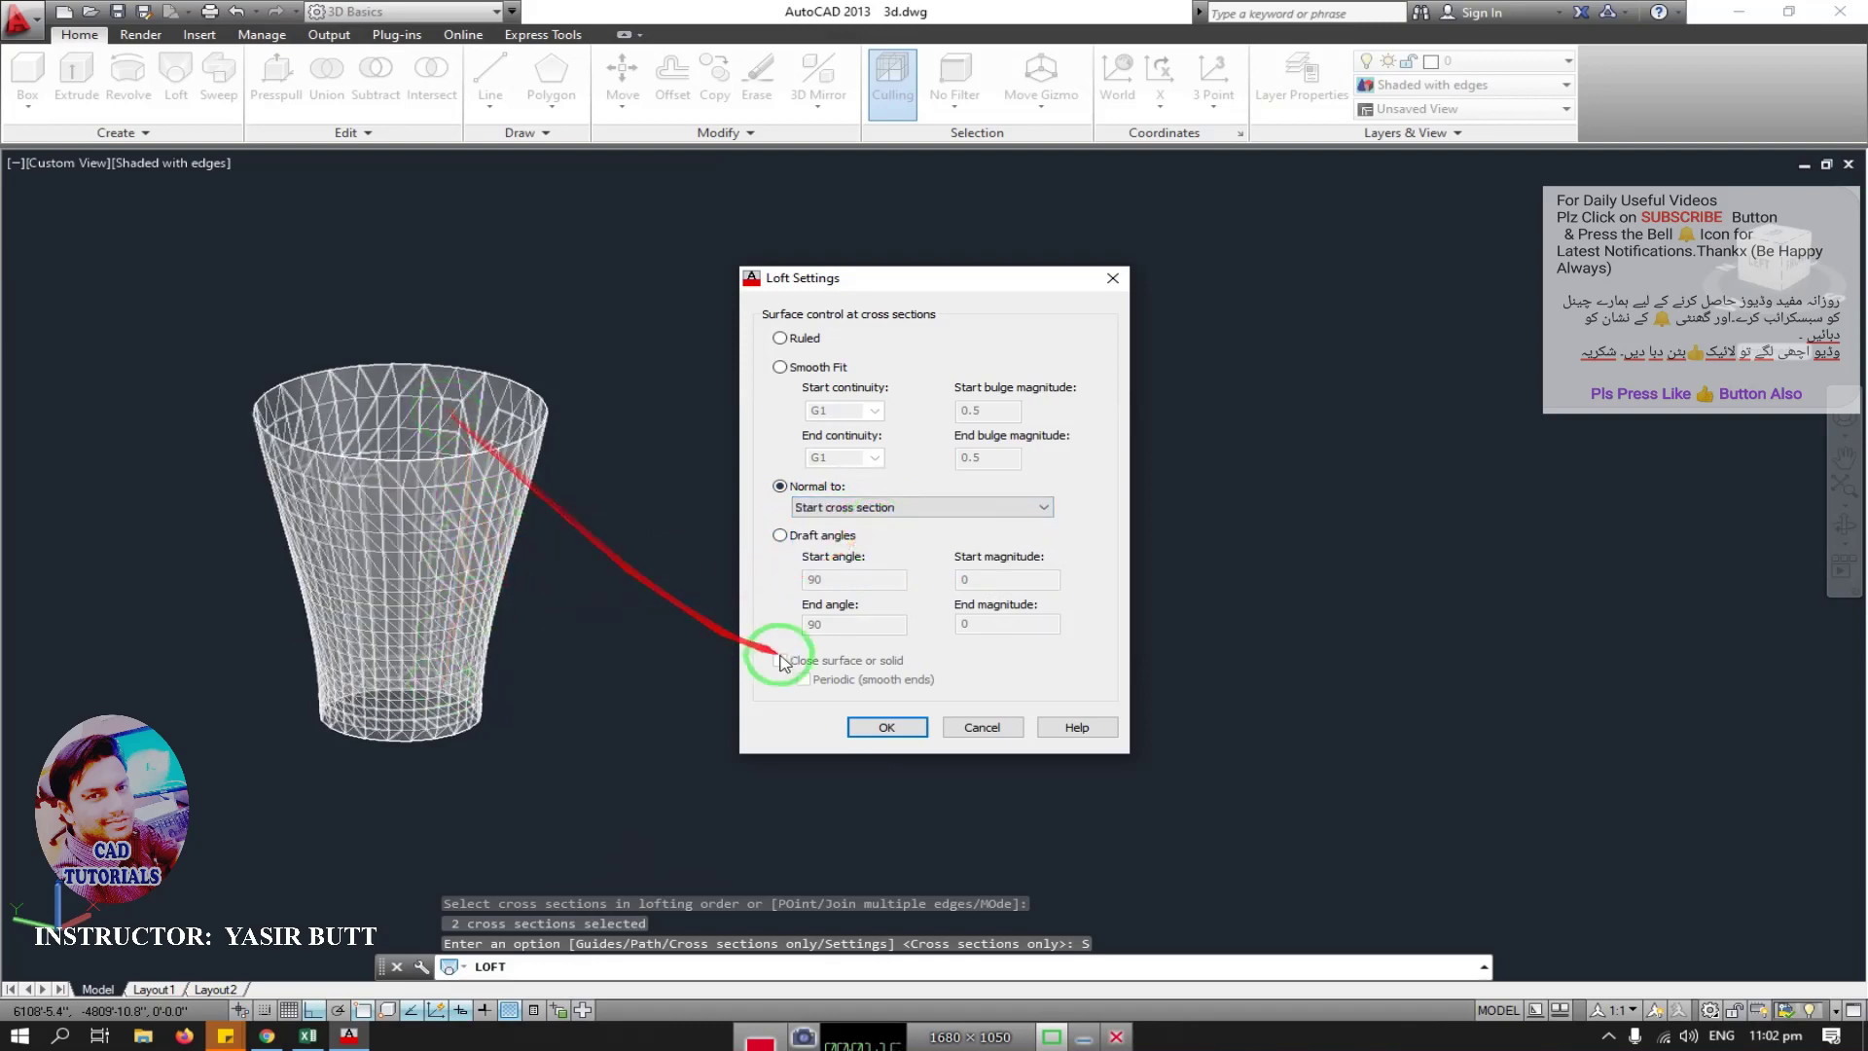
Switch to Draft angles and preview various start and end angle and magnitude values.
left_click(820, 539)
left_click(845, 579)
type("45")
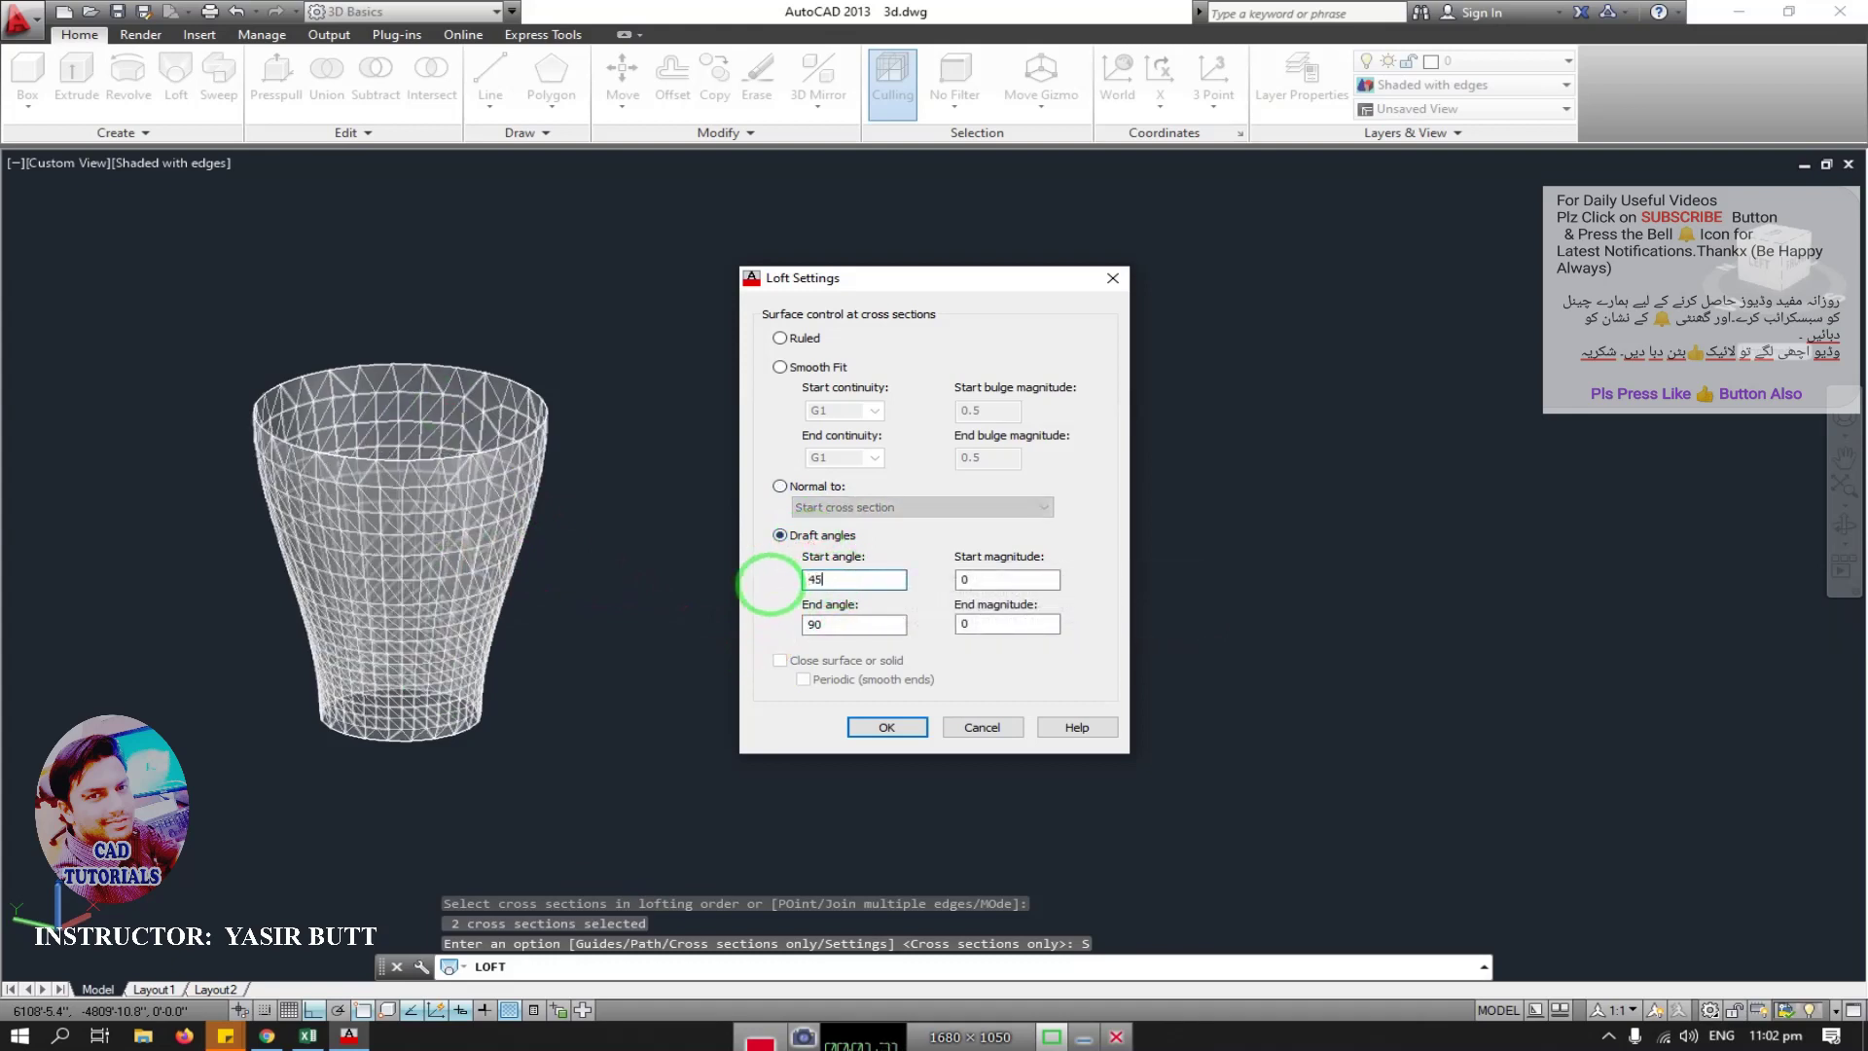
left_click(841, 628)
type("100")
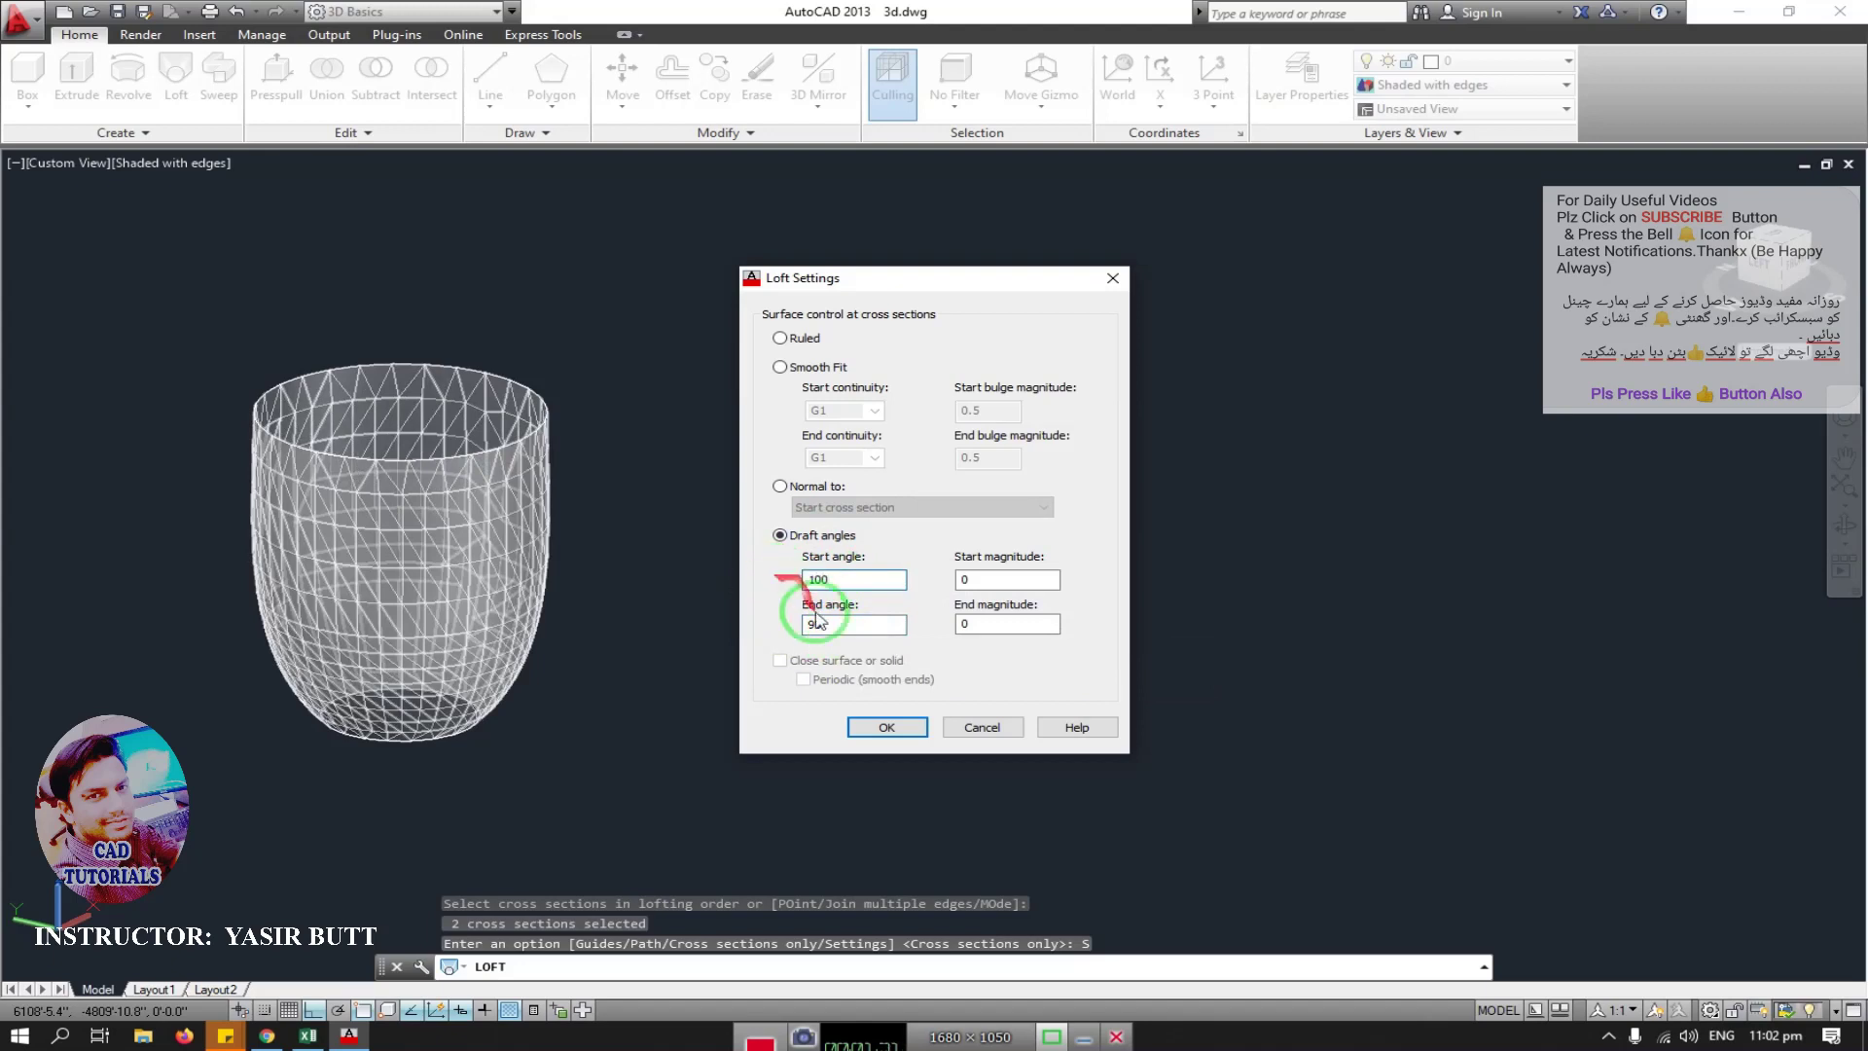
double_click(794, 627)
type("40")
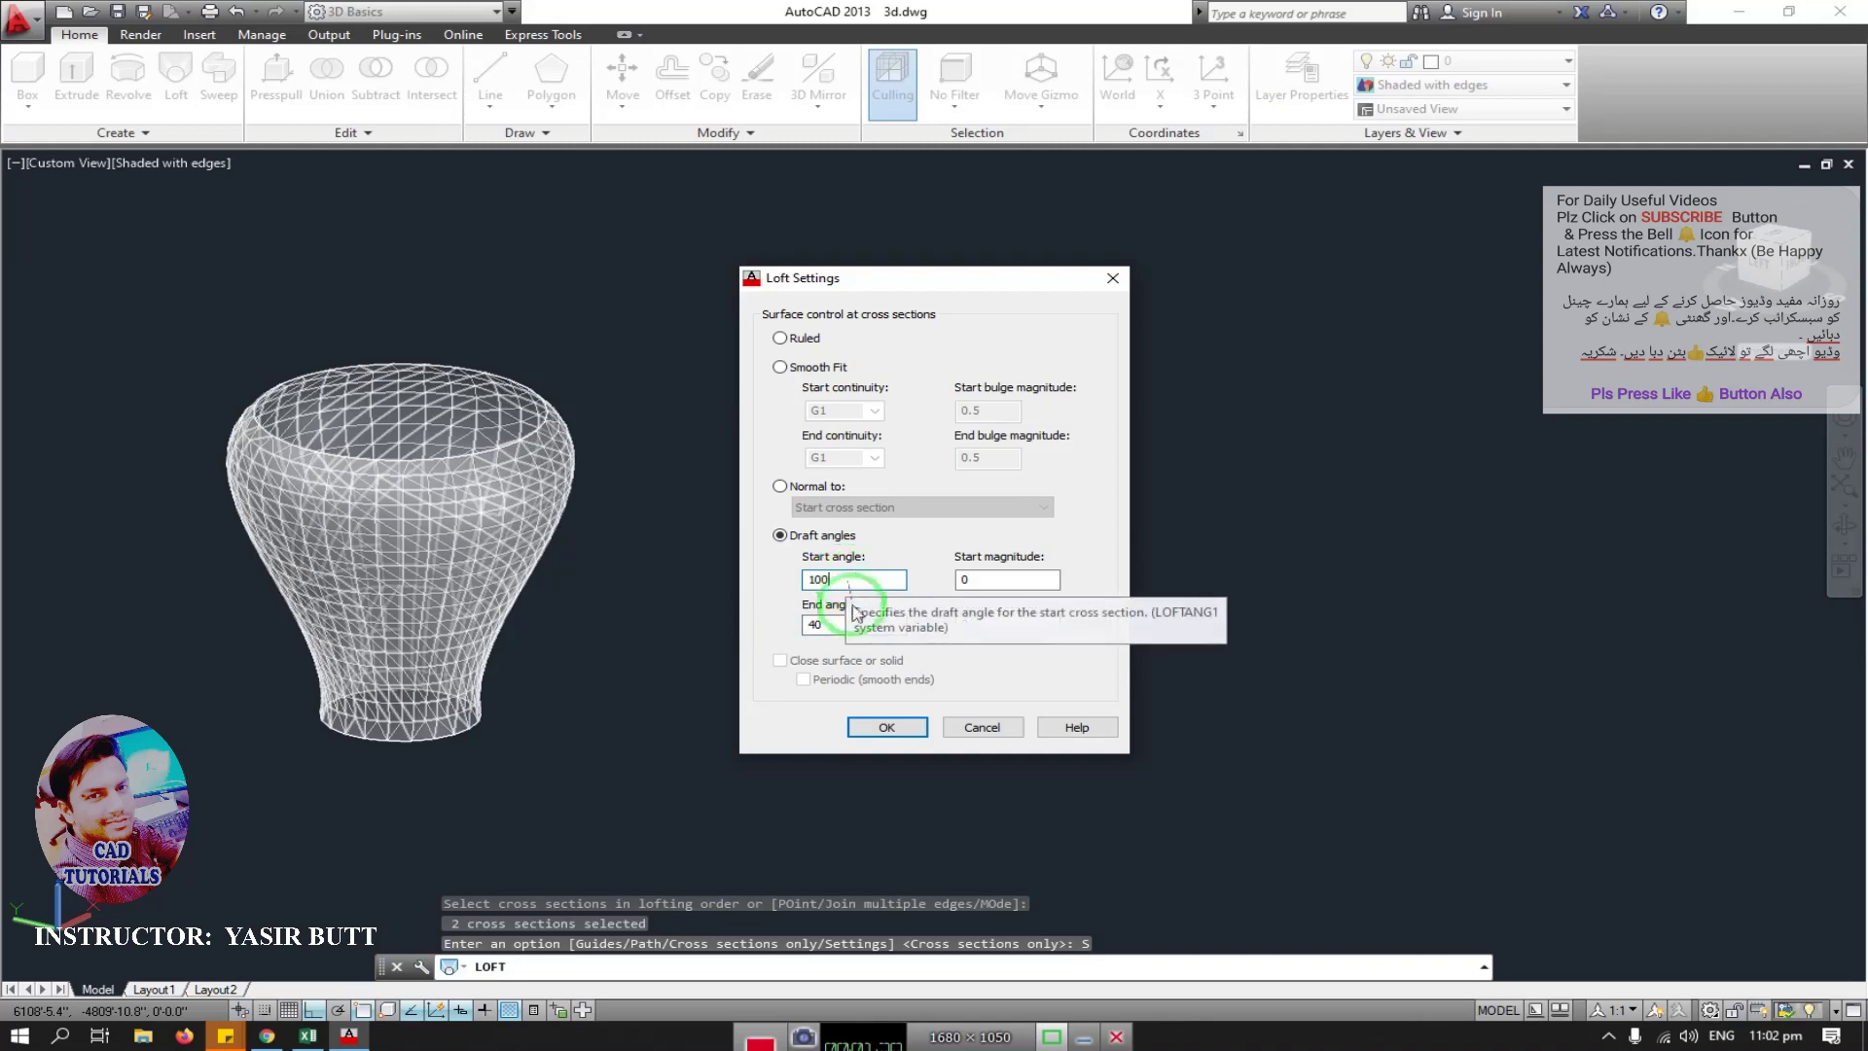
left_click(866, 623)
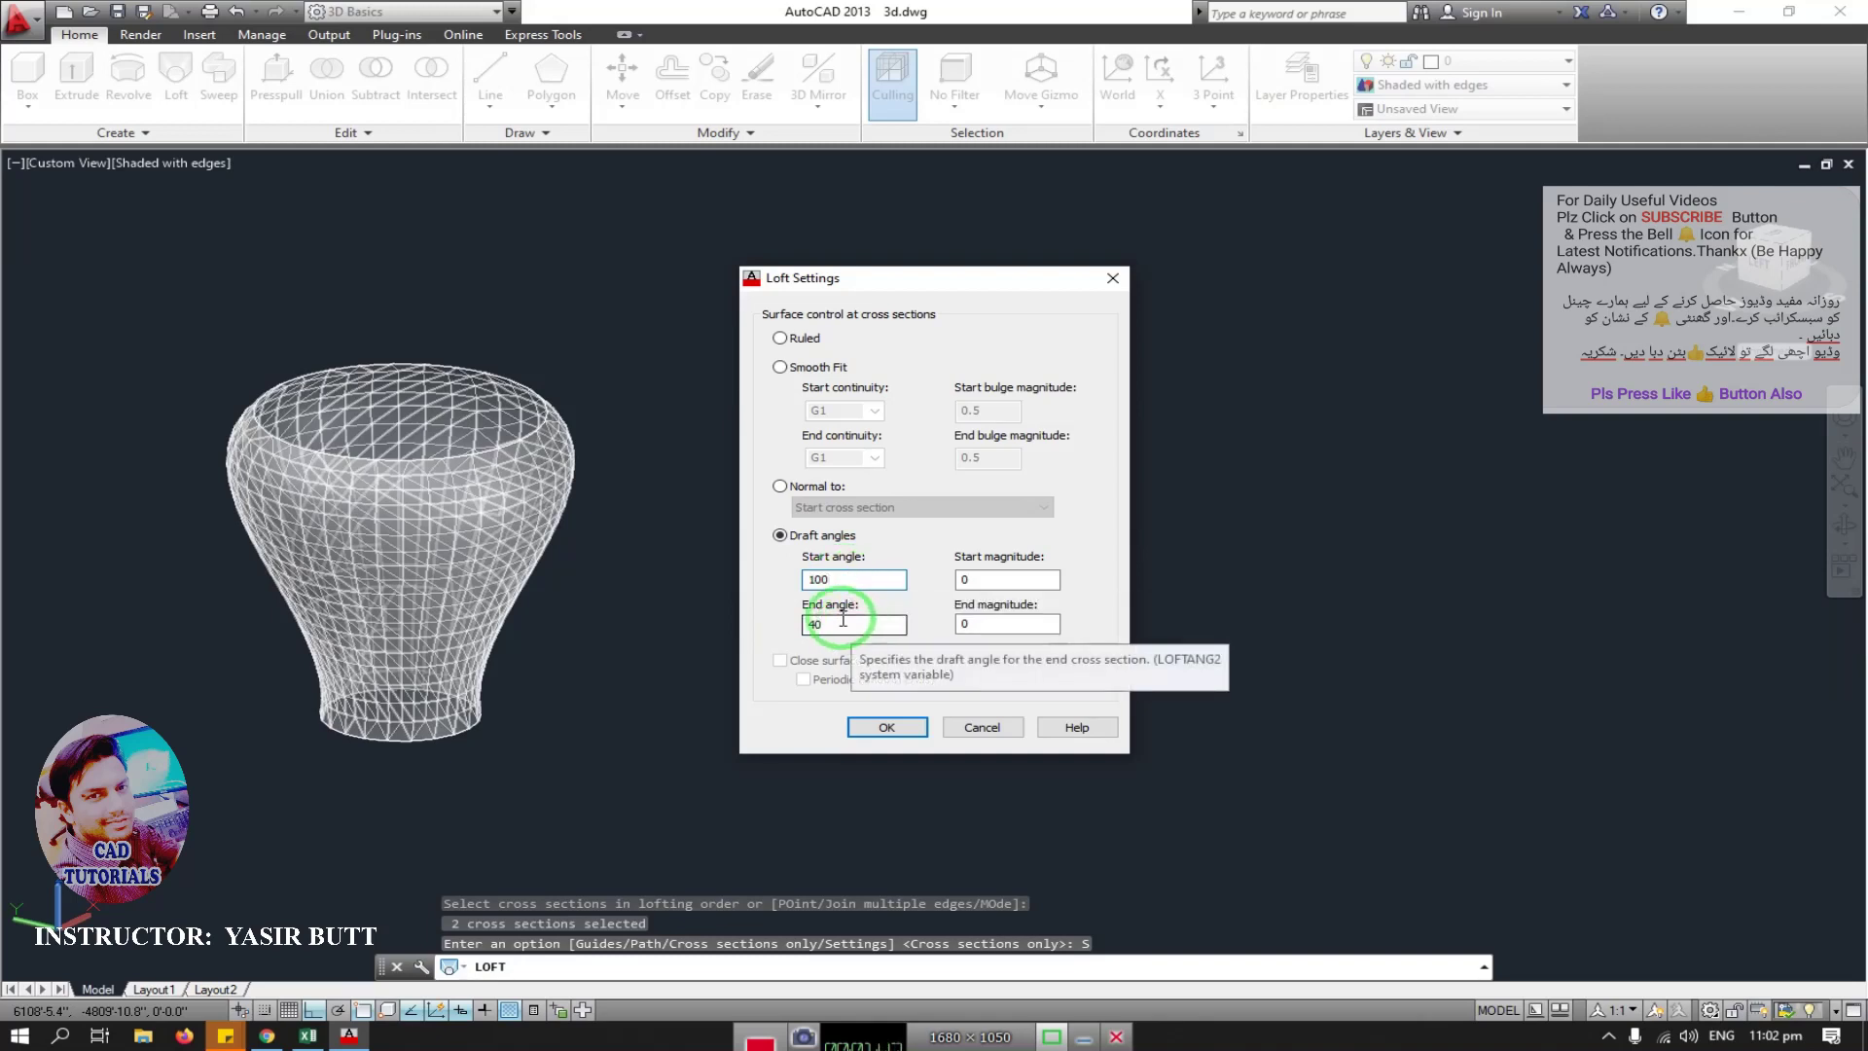
left_click_drag(842, 619, 794, 623)
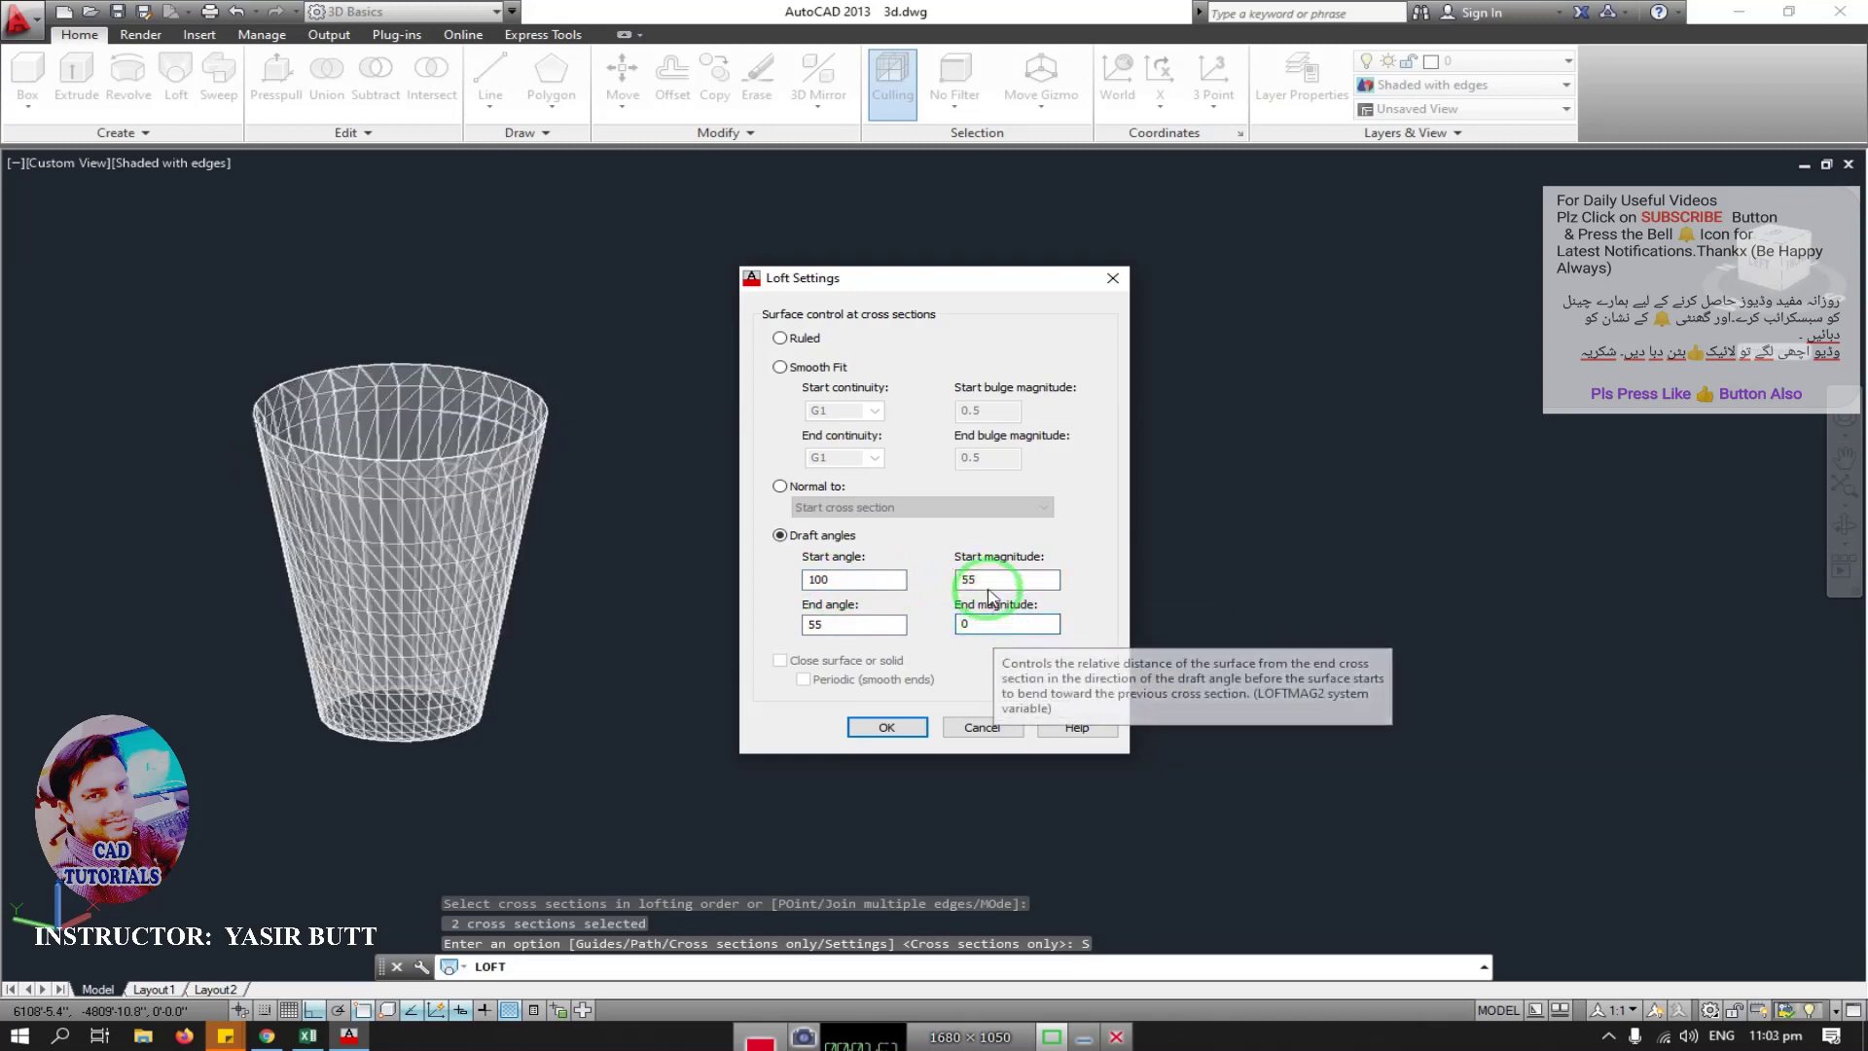
left_click_drag(983, 581, 949, 584)
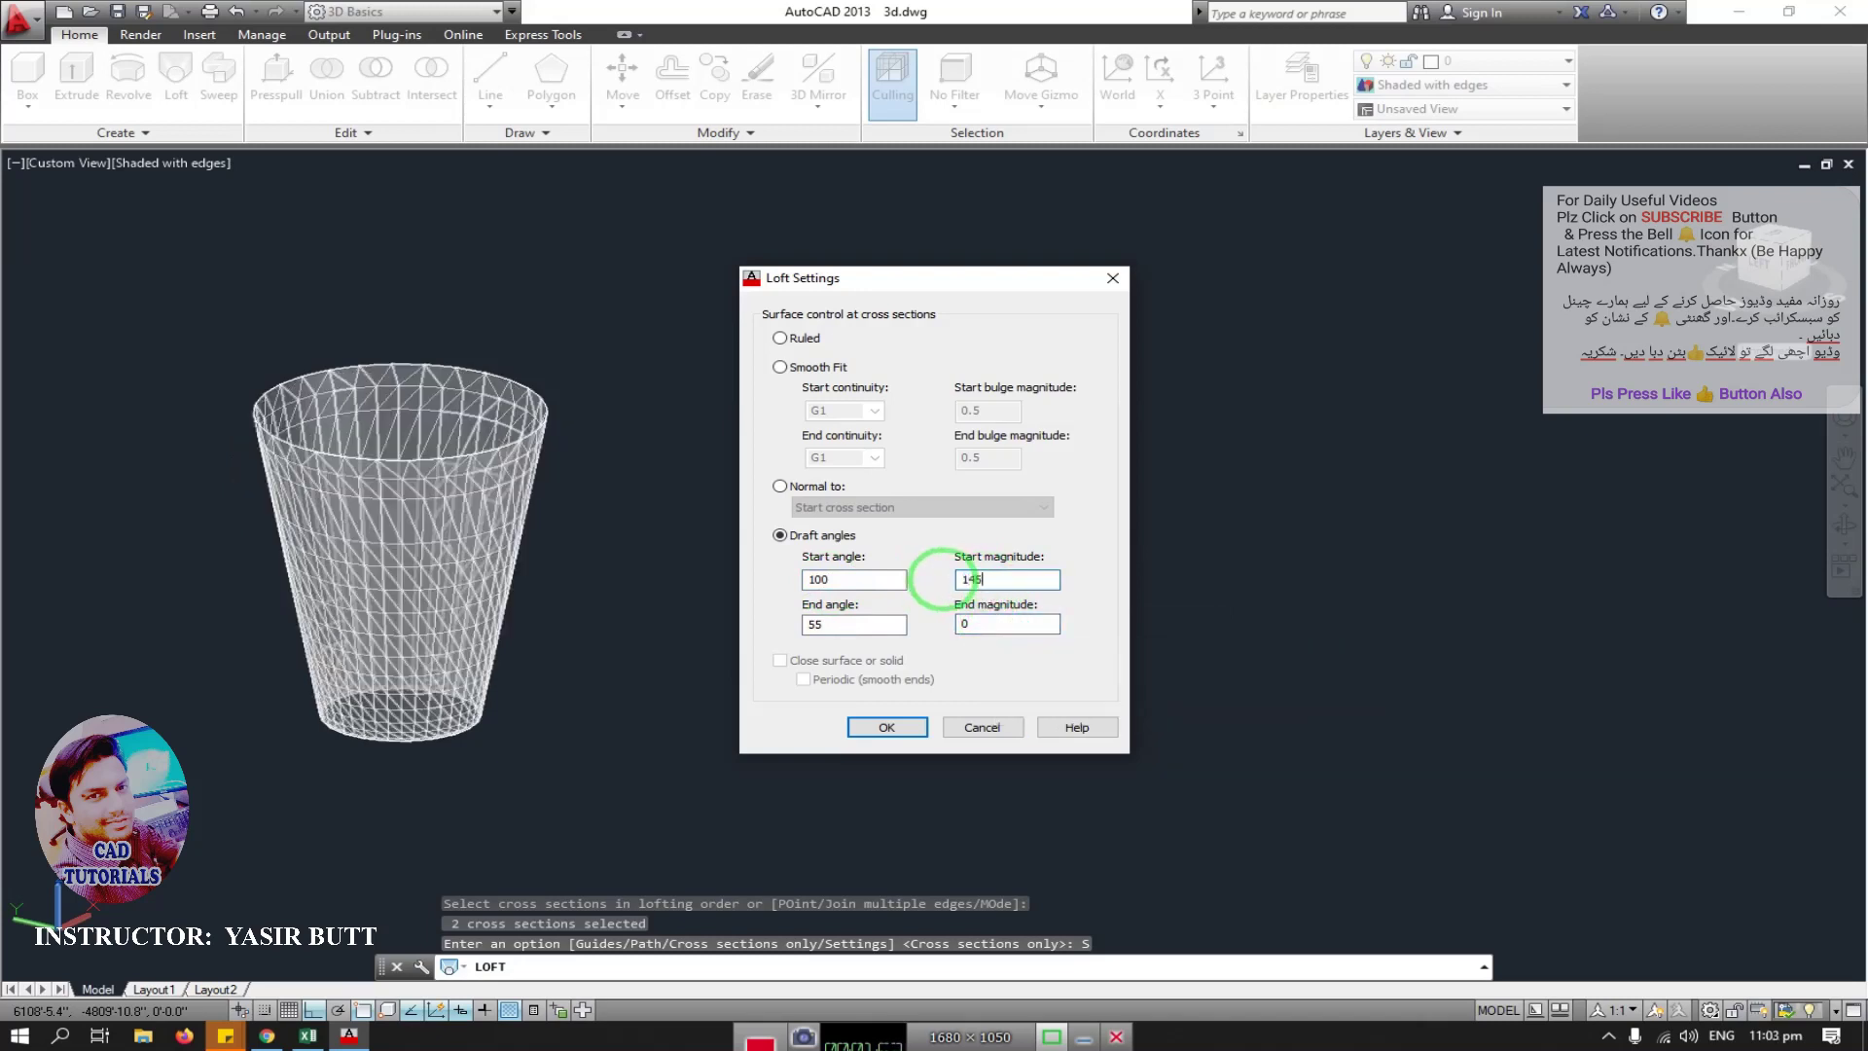
left_click_drag(839, 580, 793, 591)
type("145")
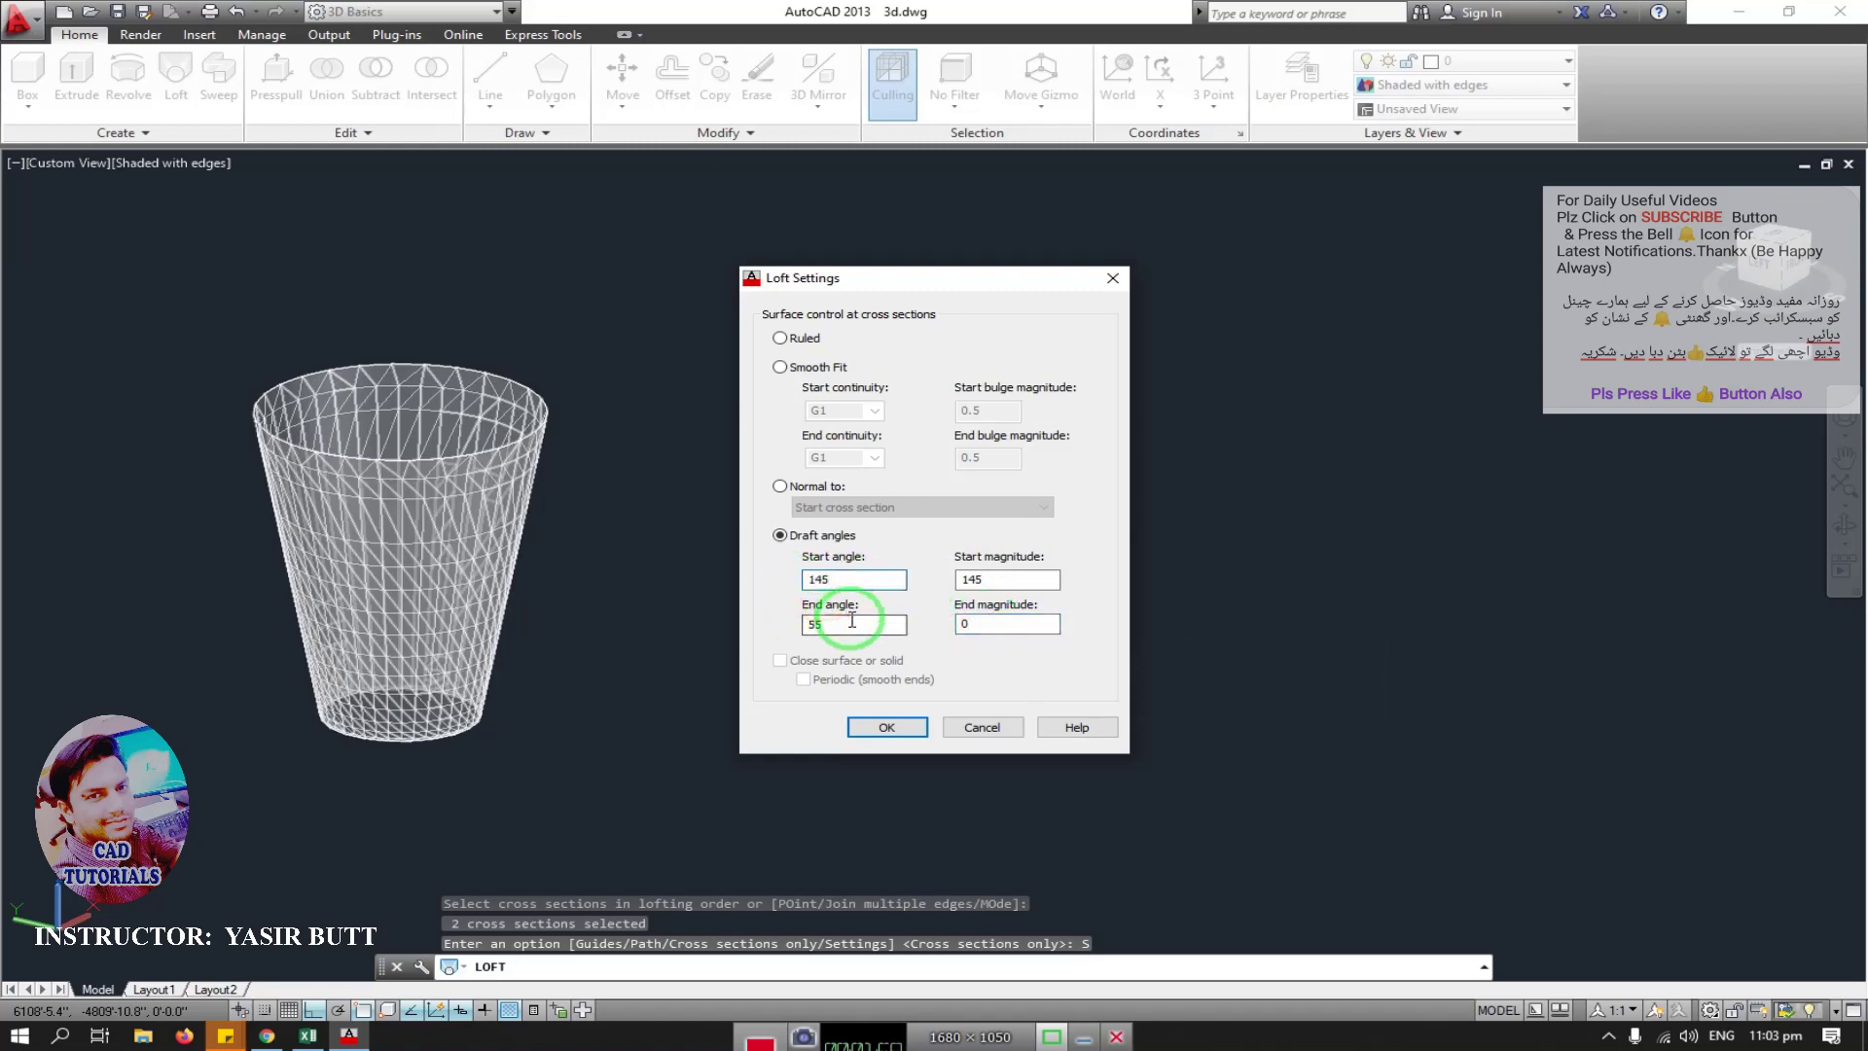
left_click_drag(985, 580, 782, 634)
type("175")
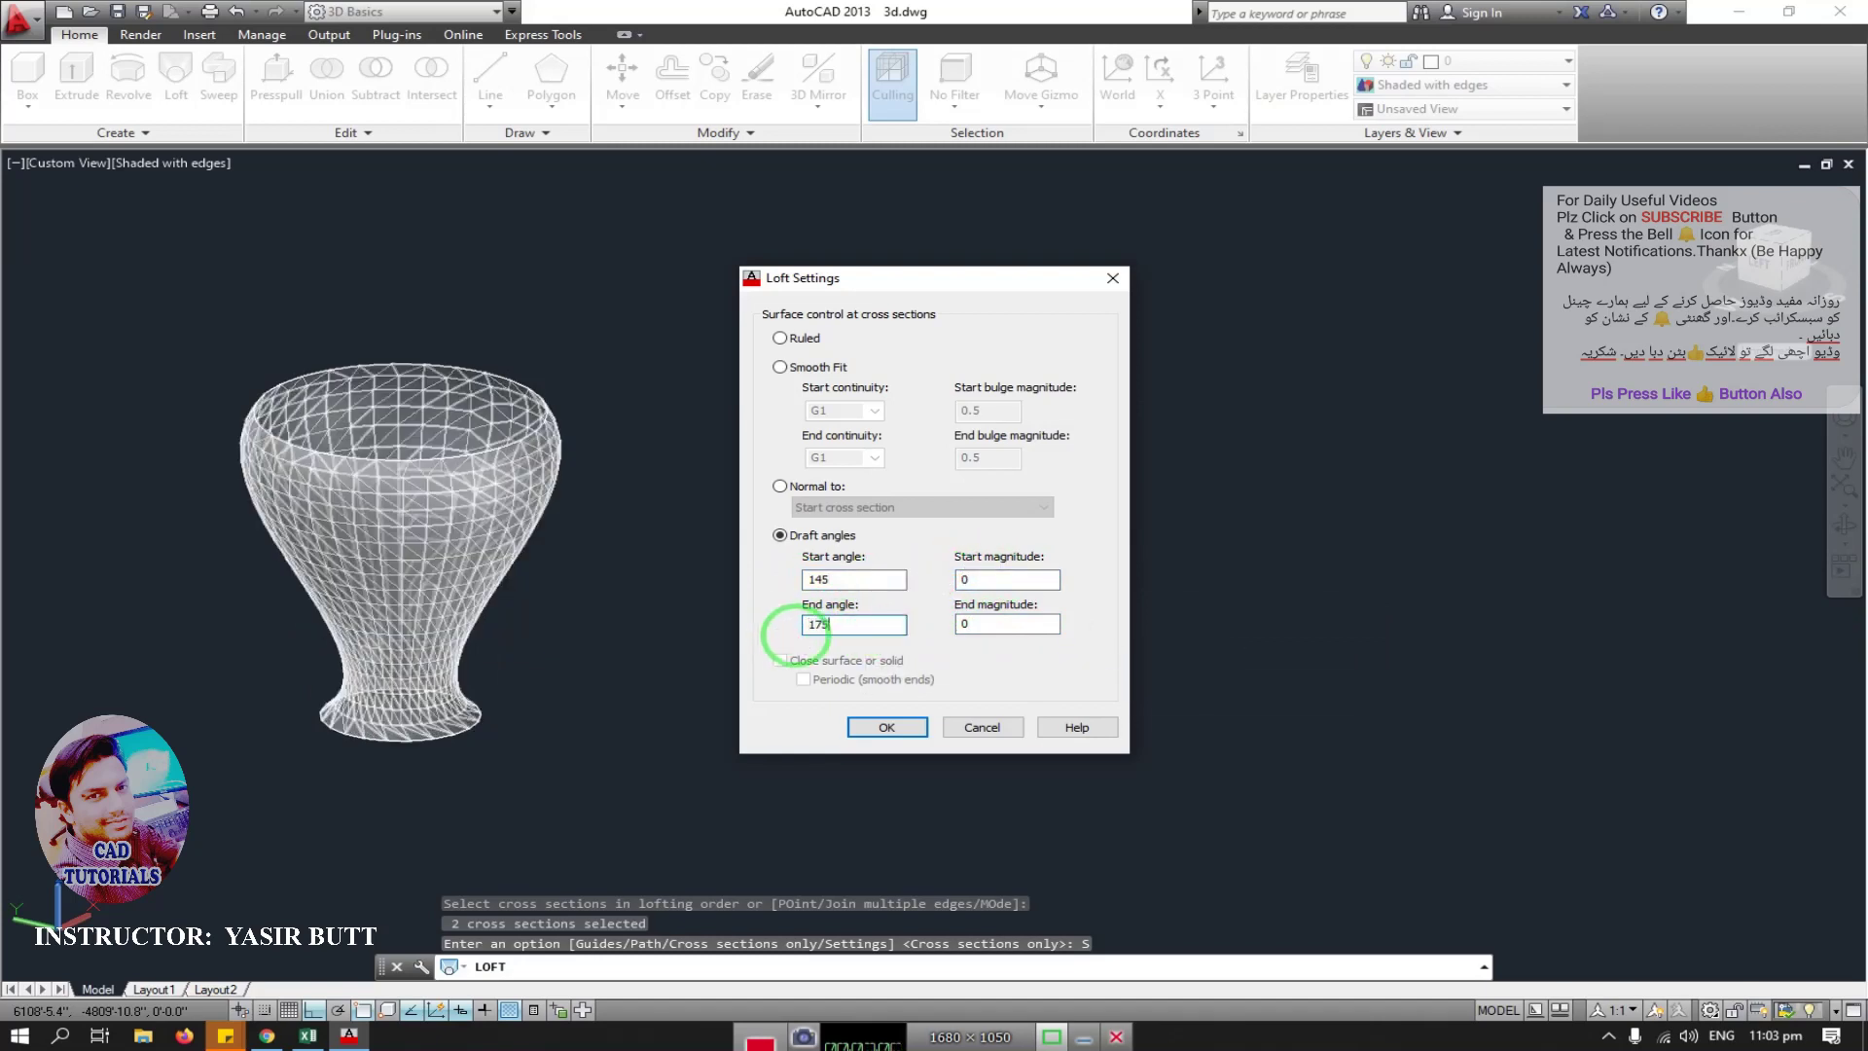
left_click(850, 582)
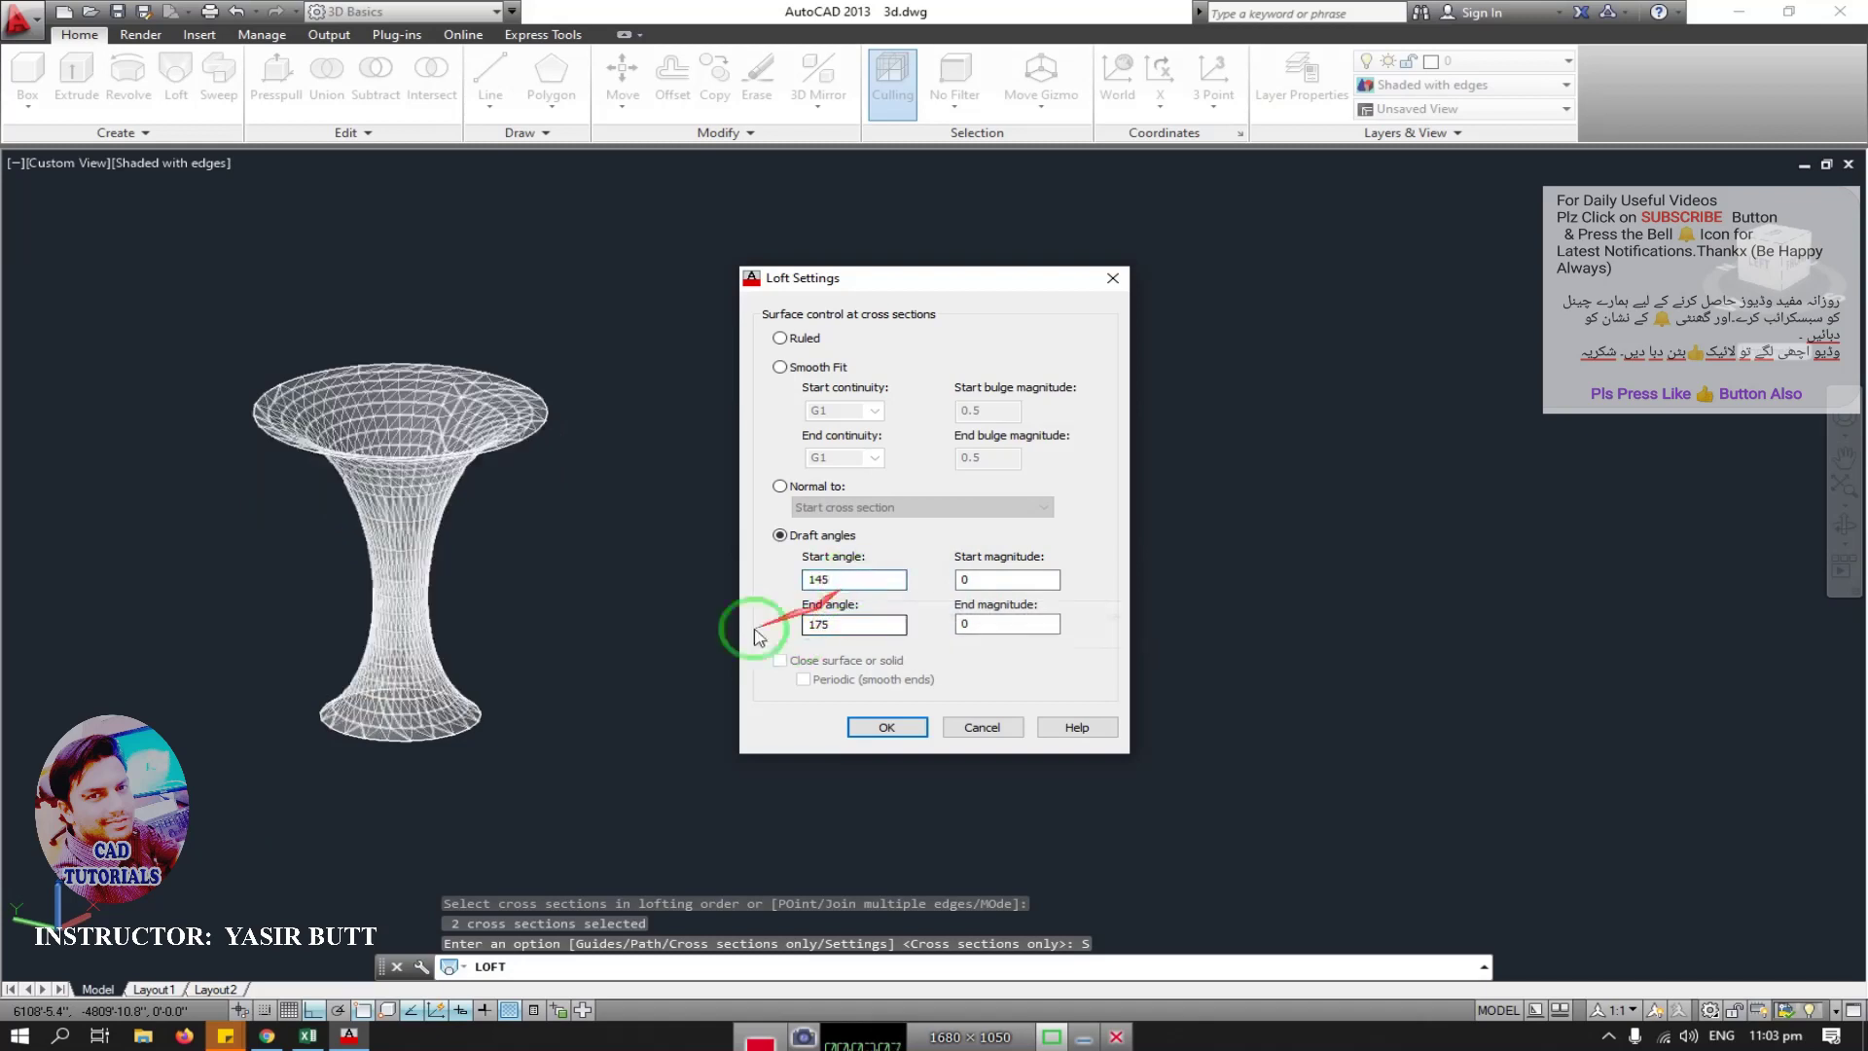
Settle on a 45 start and 245 end draft angle and create the flared cup.
left_click_drag(429, 740, 401, 469)
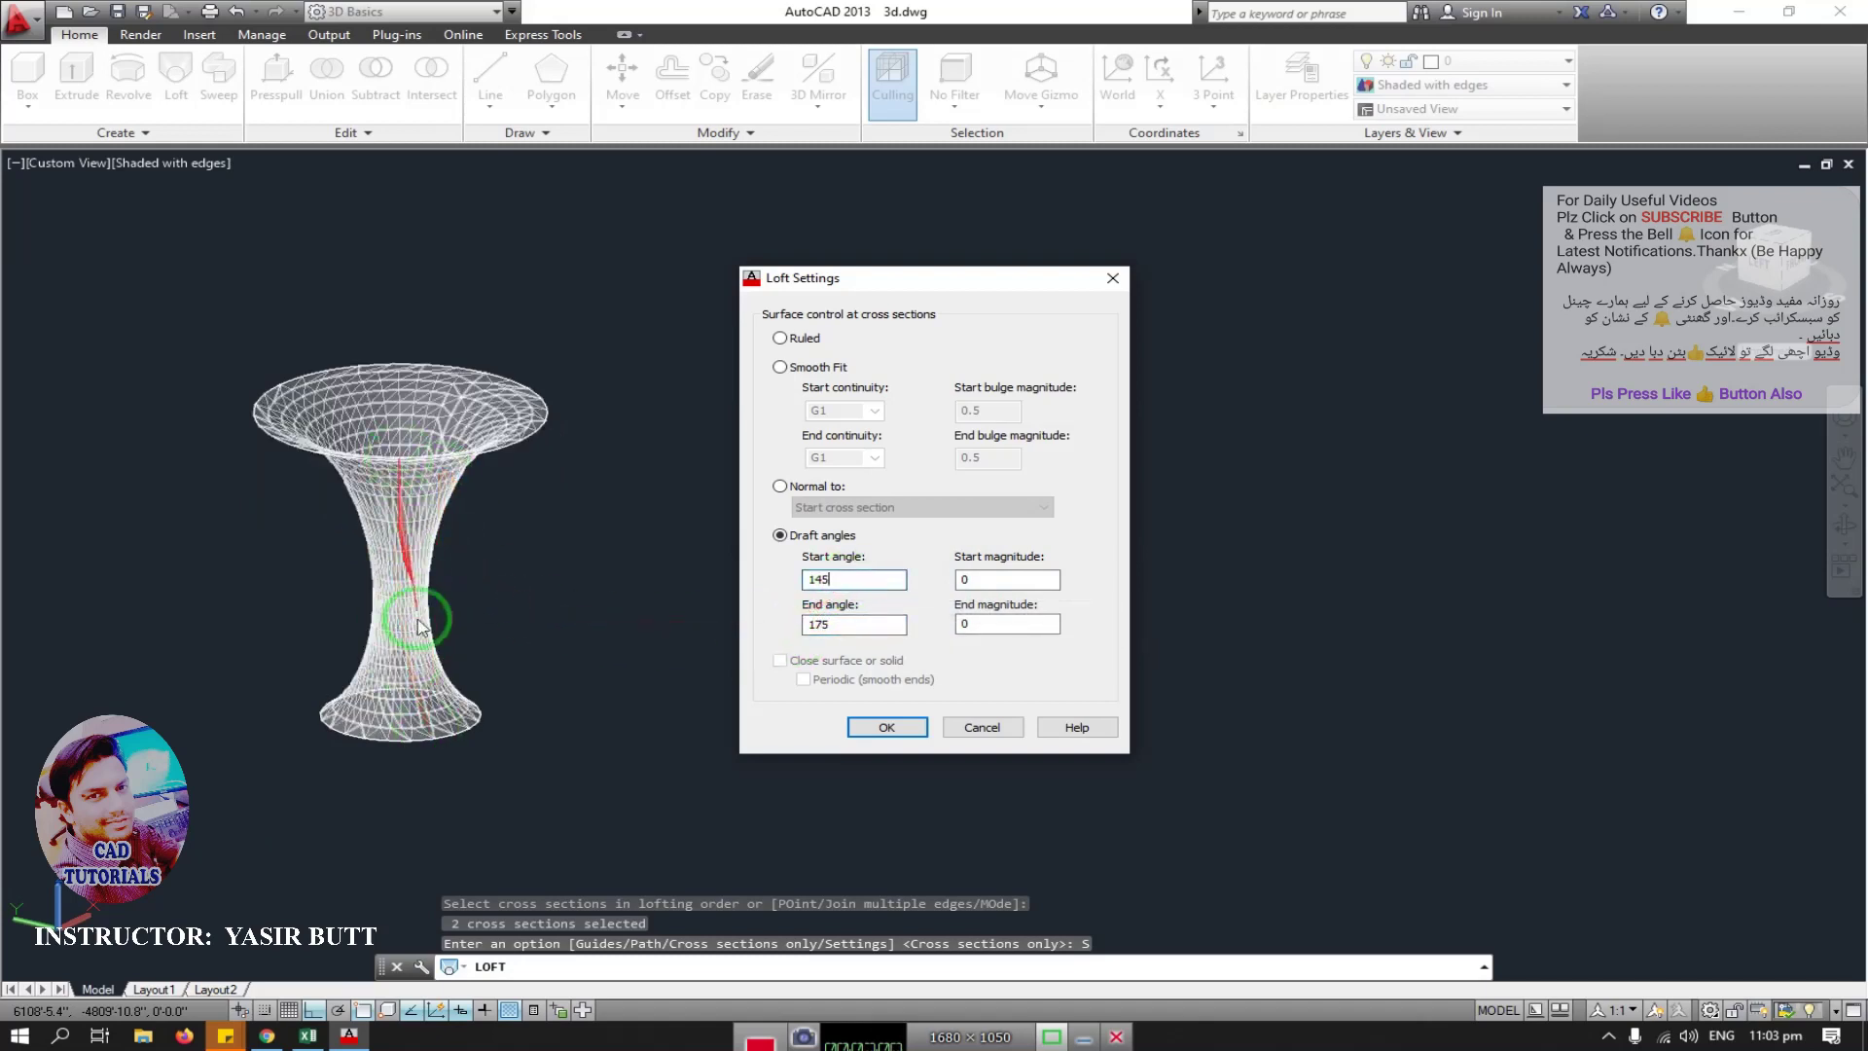
left_click_drag(420, 625, 443, 681)
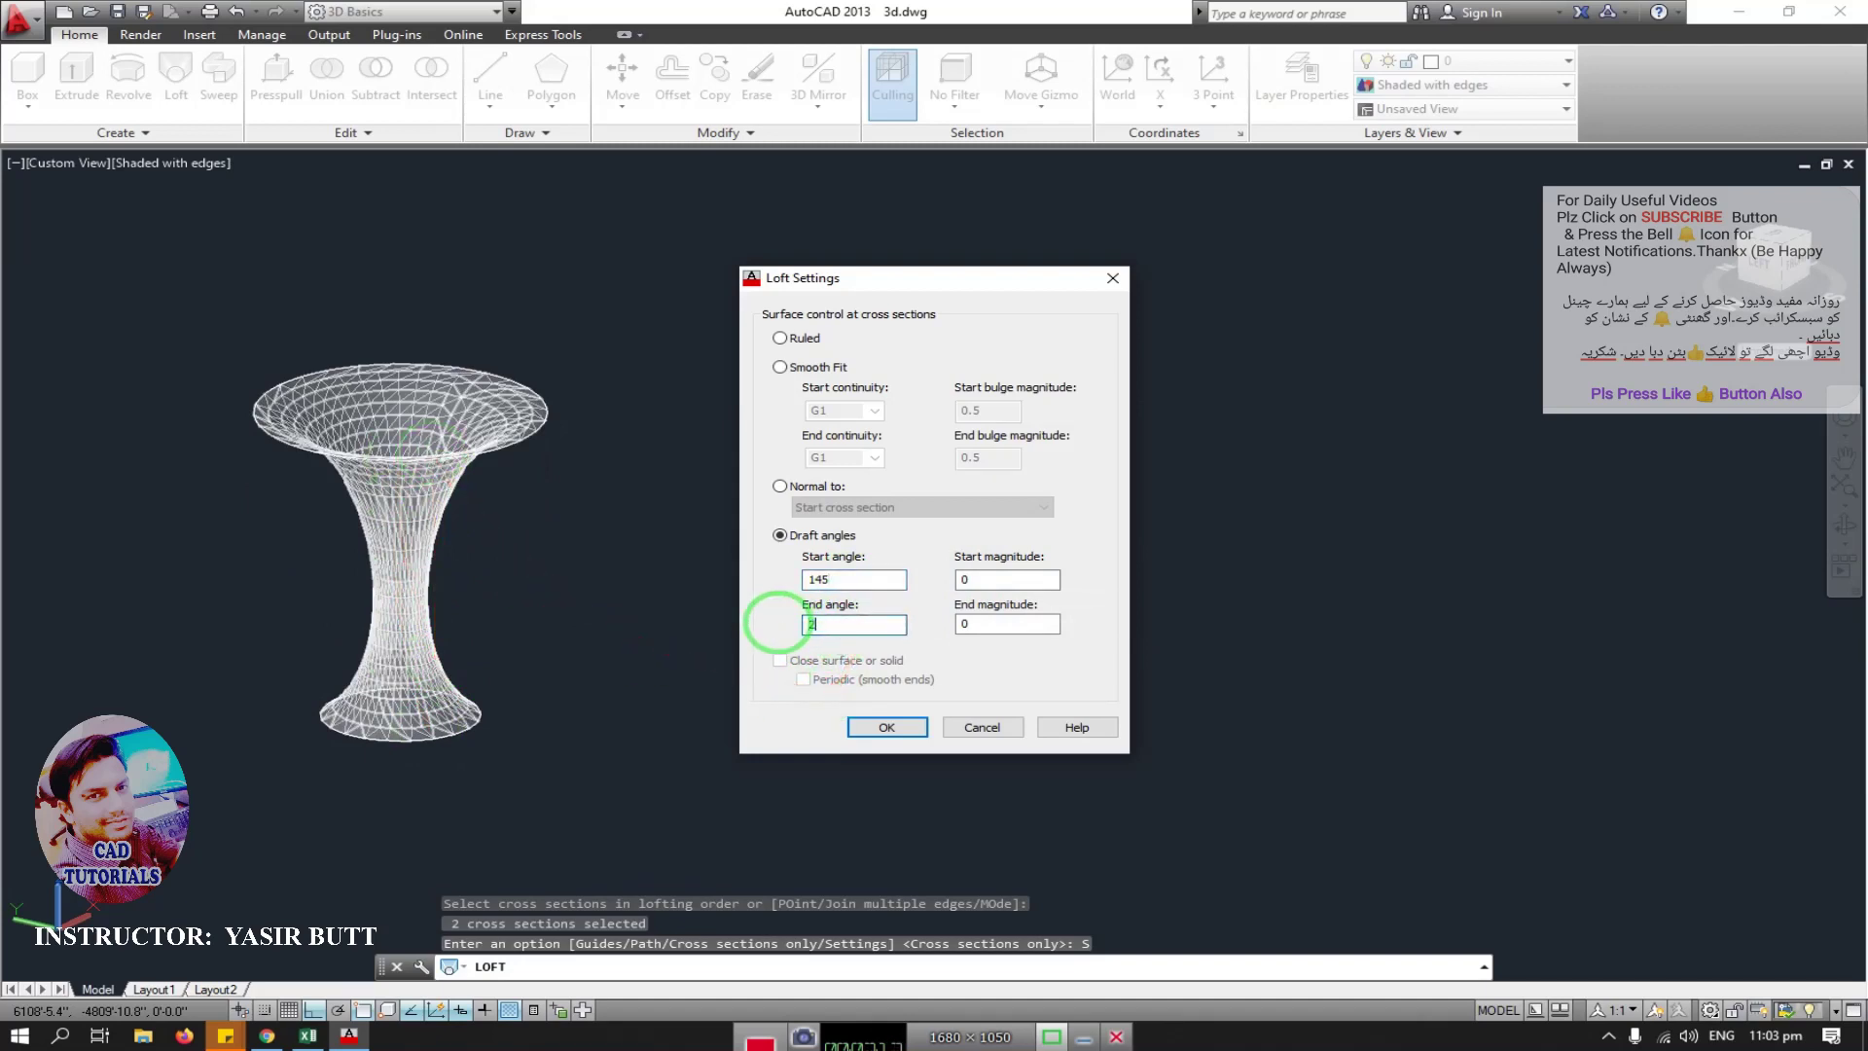
left_click(817, 579)
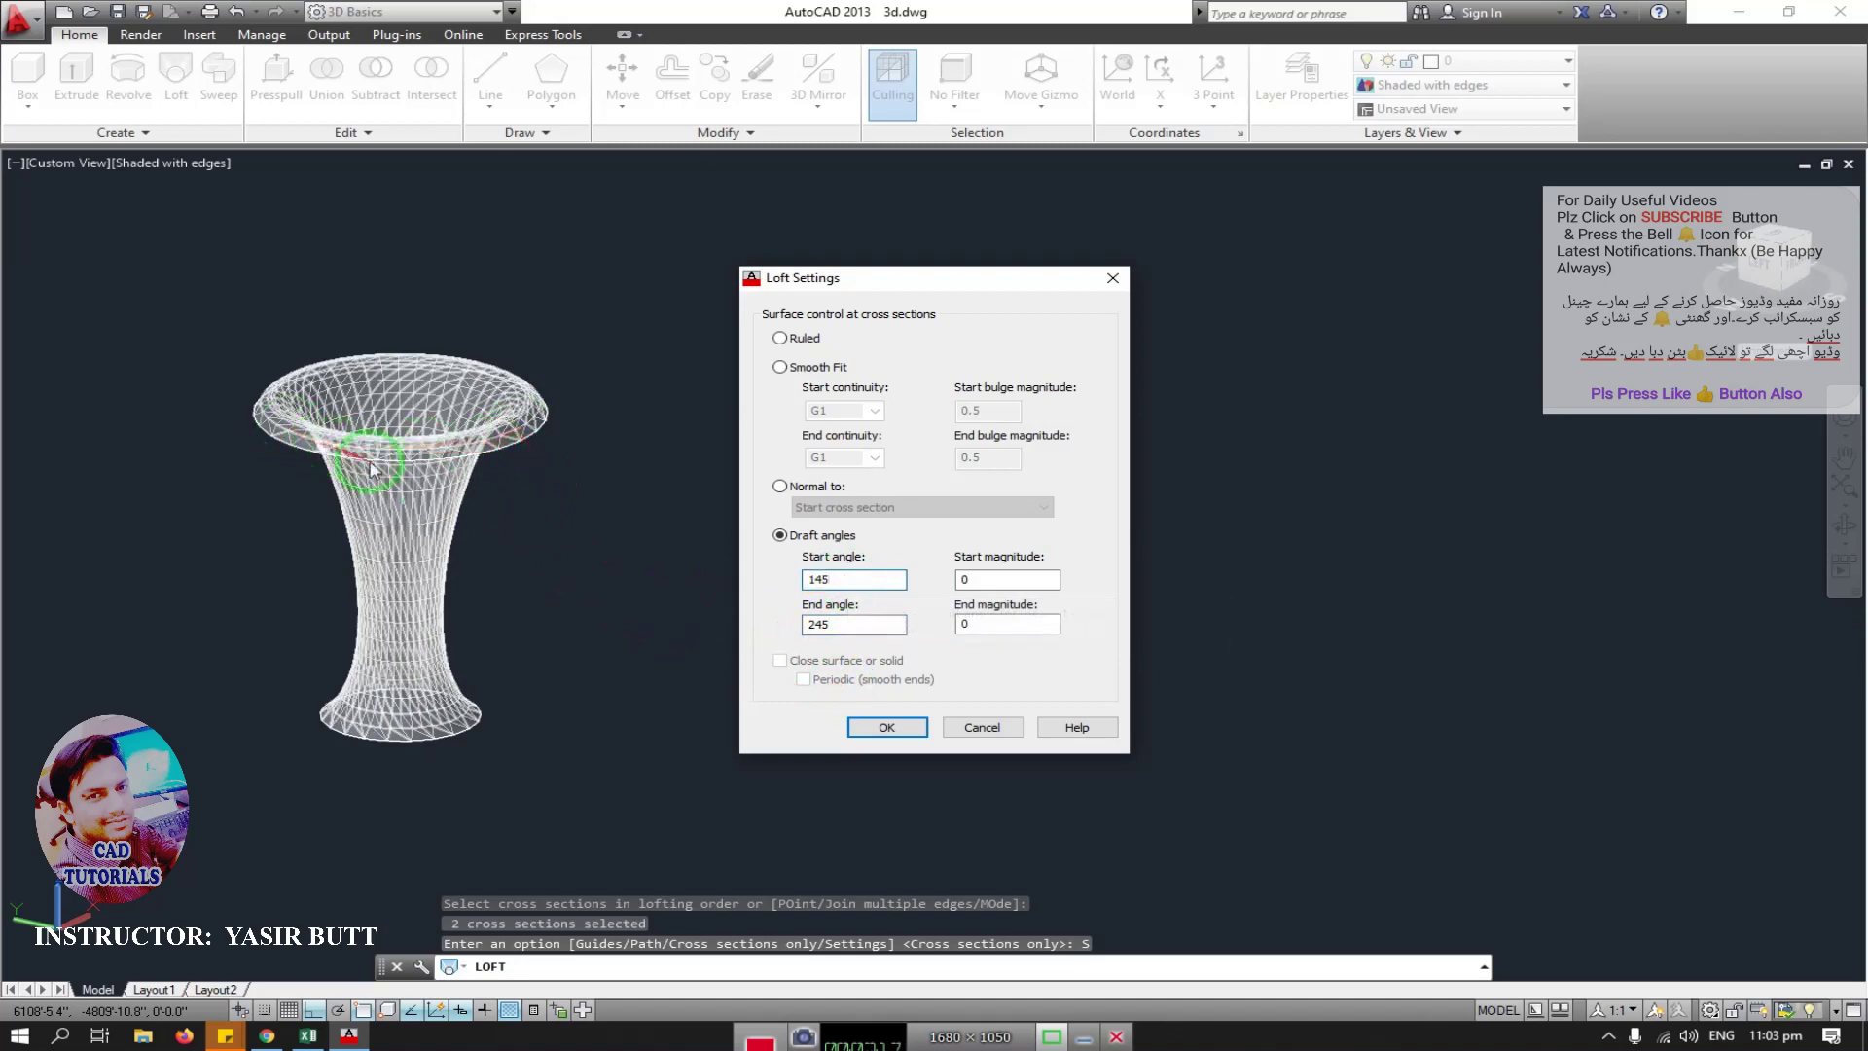
left_click_drag(829, 579, 779, 586)
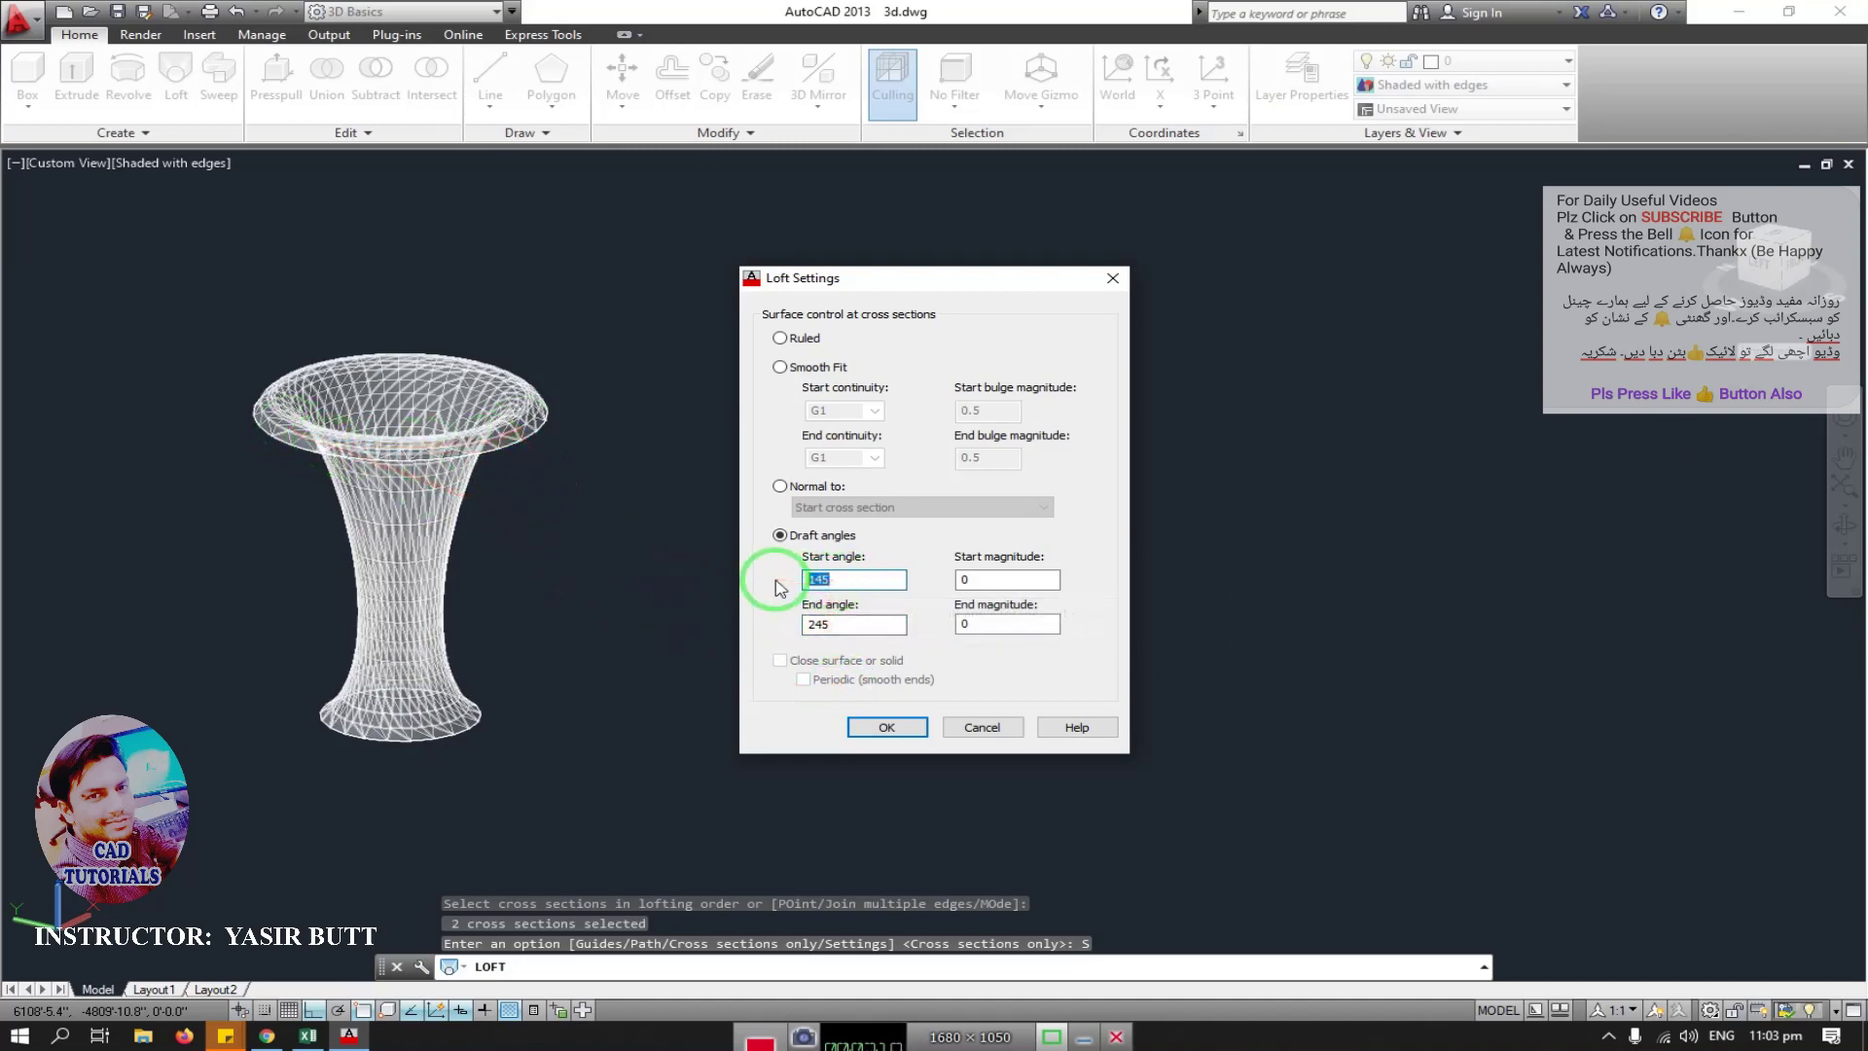
type("245")
left_click(859, 625)
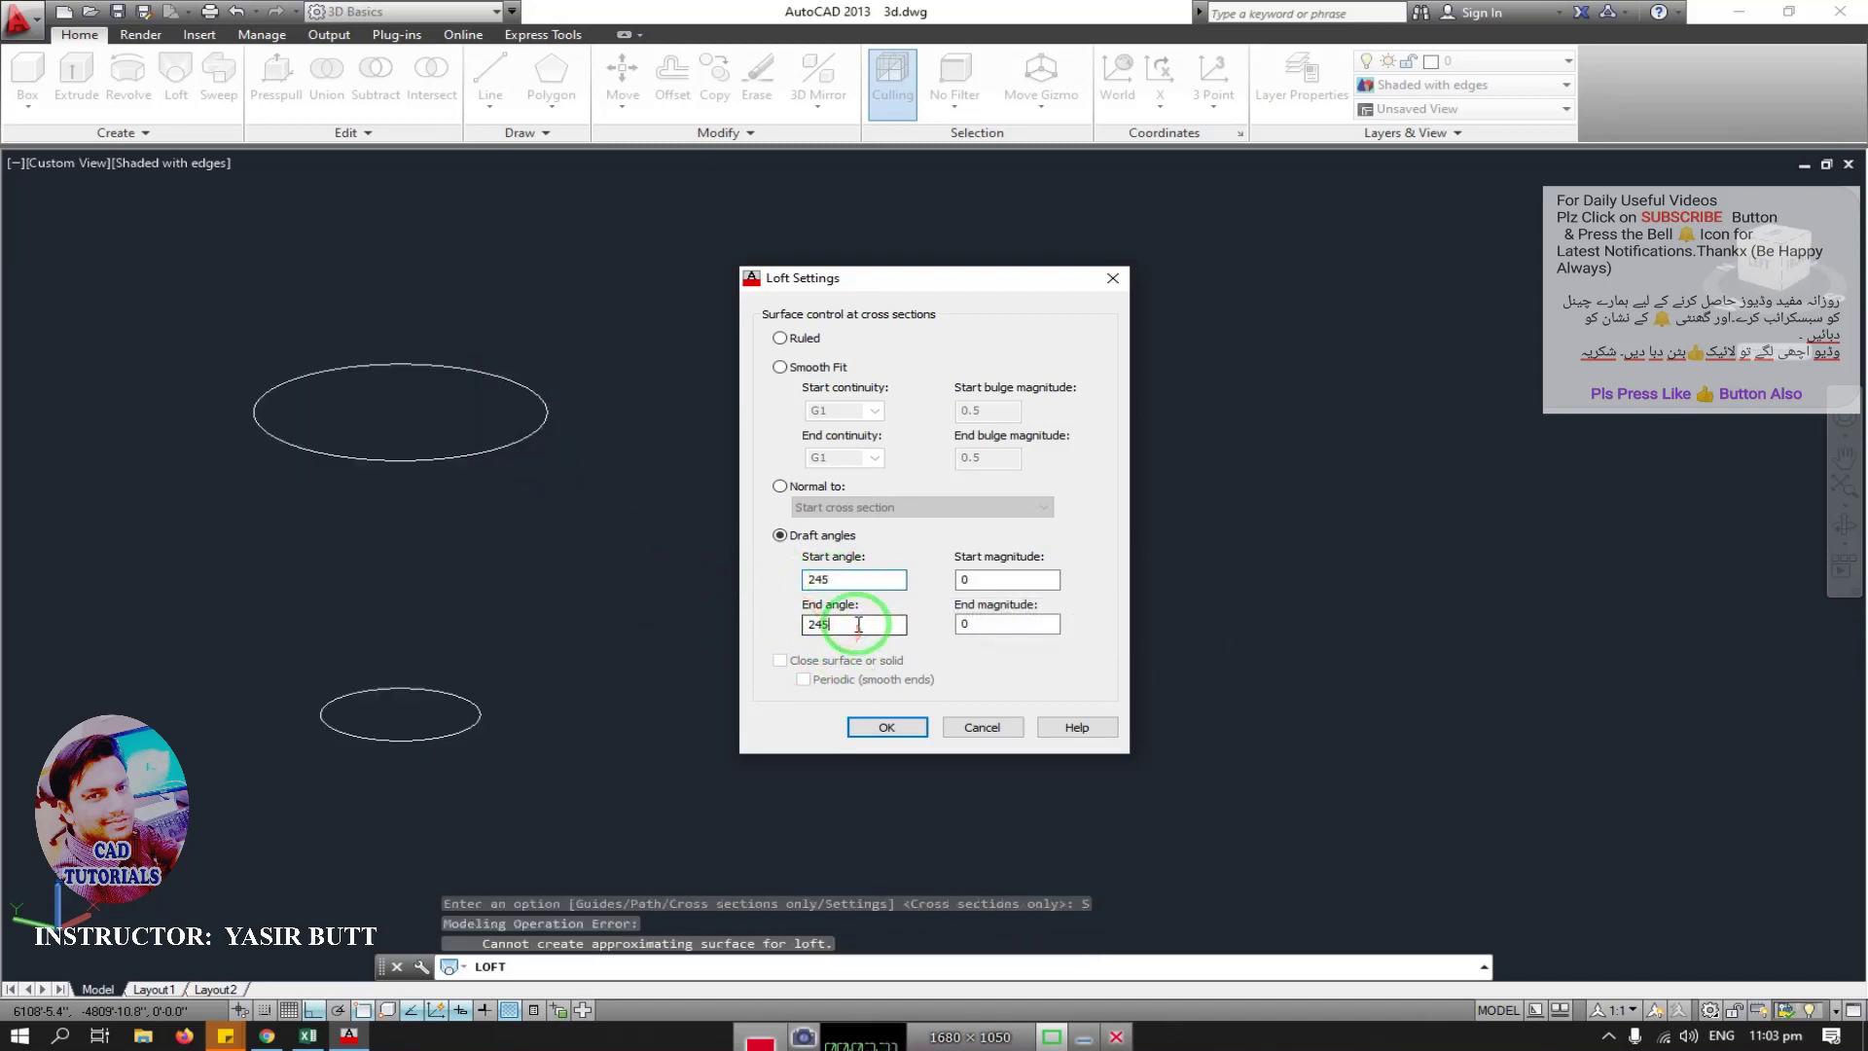
left_click_drag(832, 580, 778, 582)
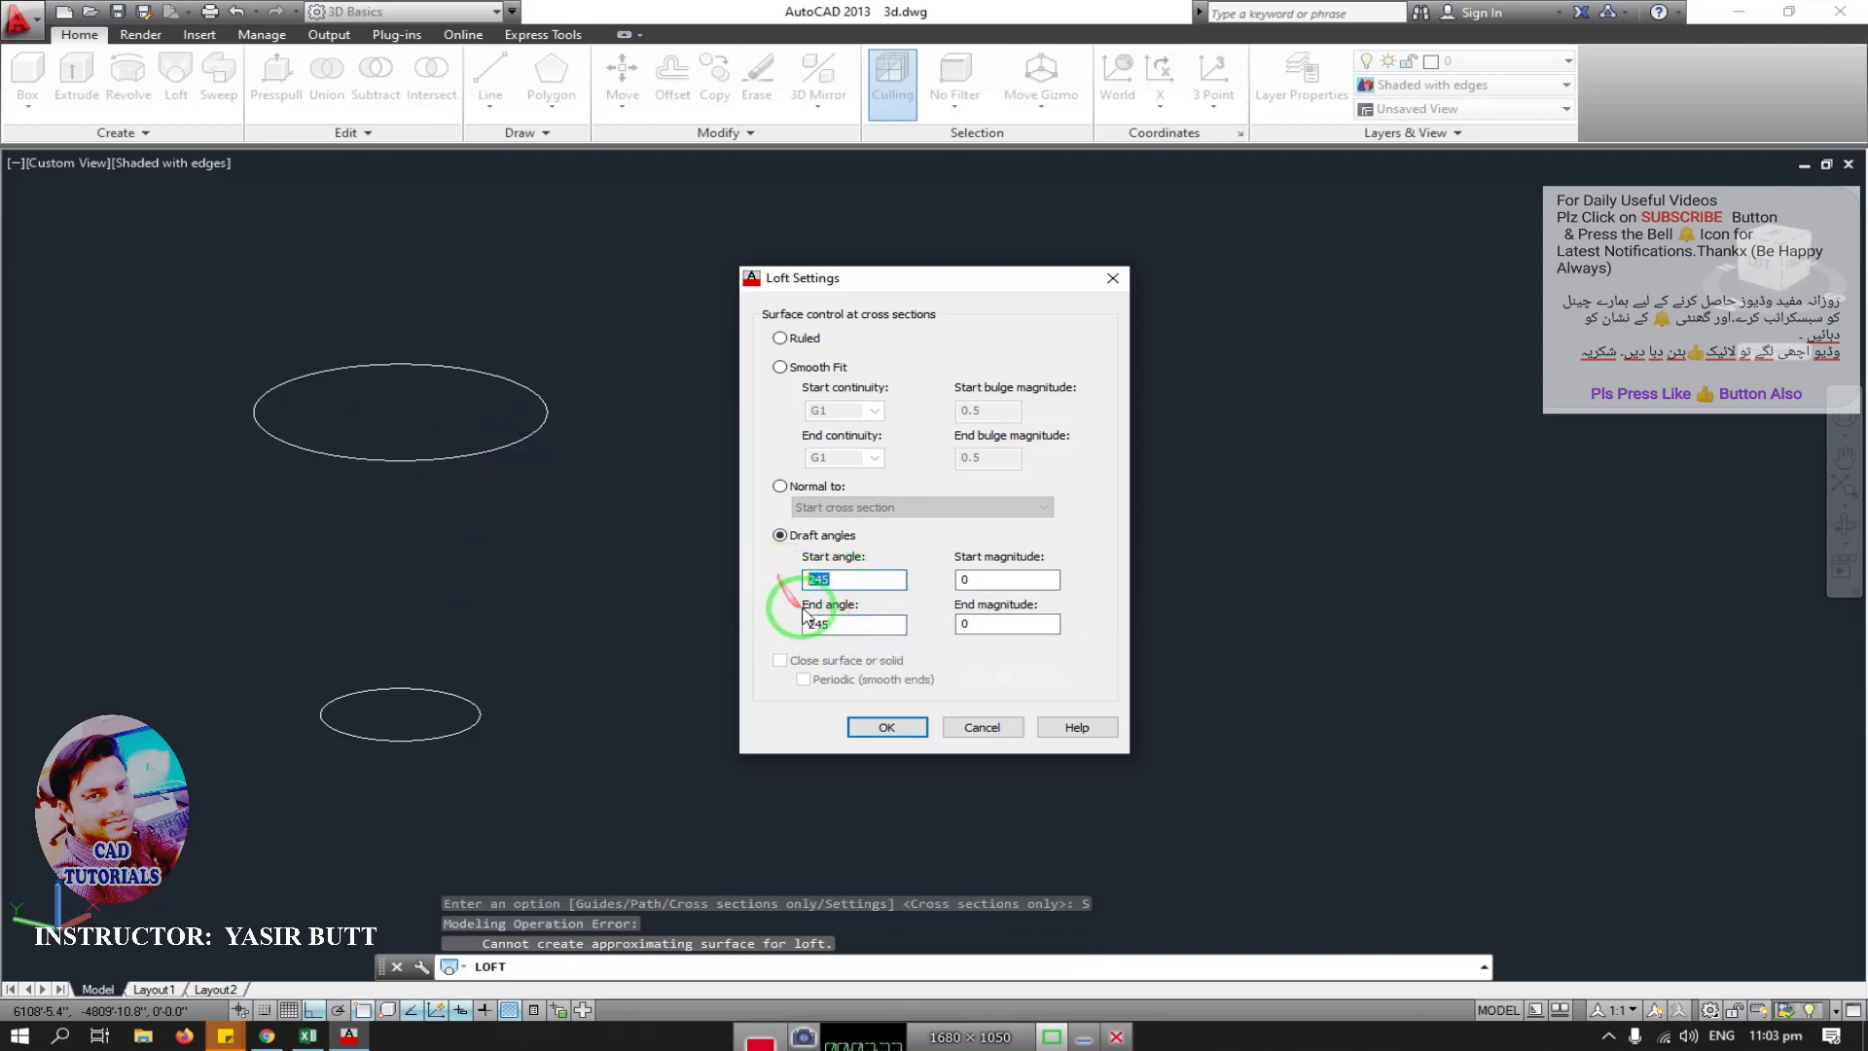
type("45")
left_click(849, 628)
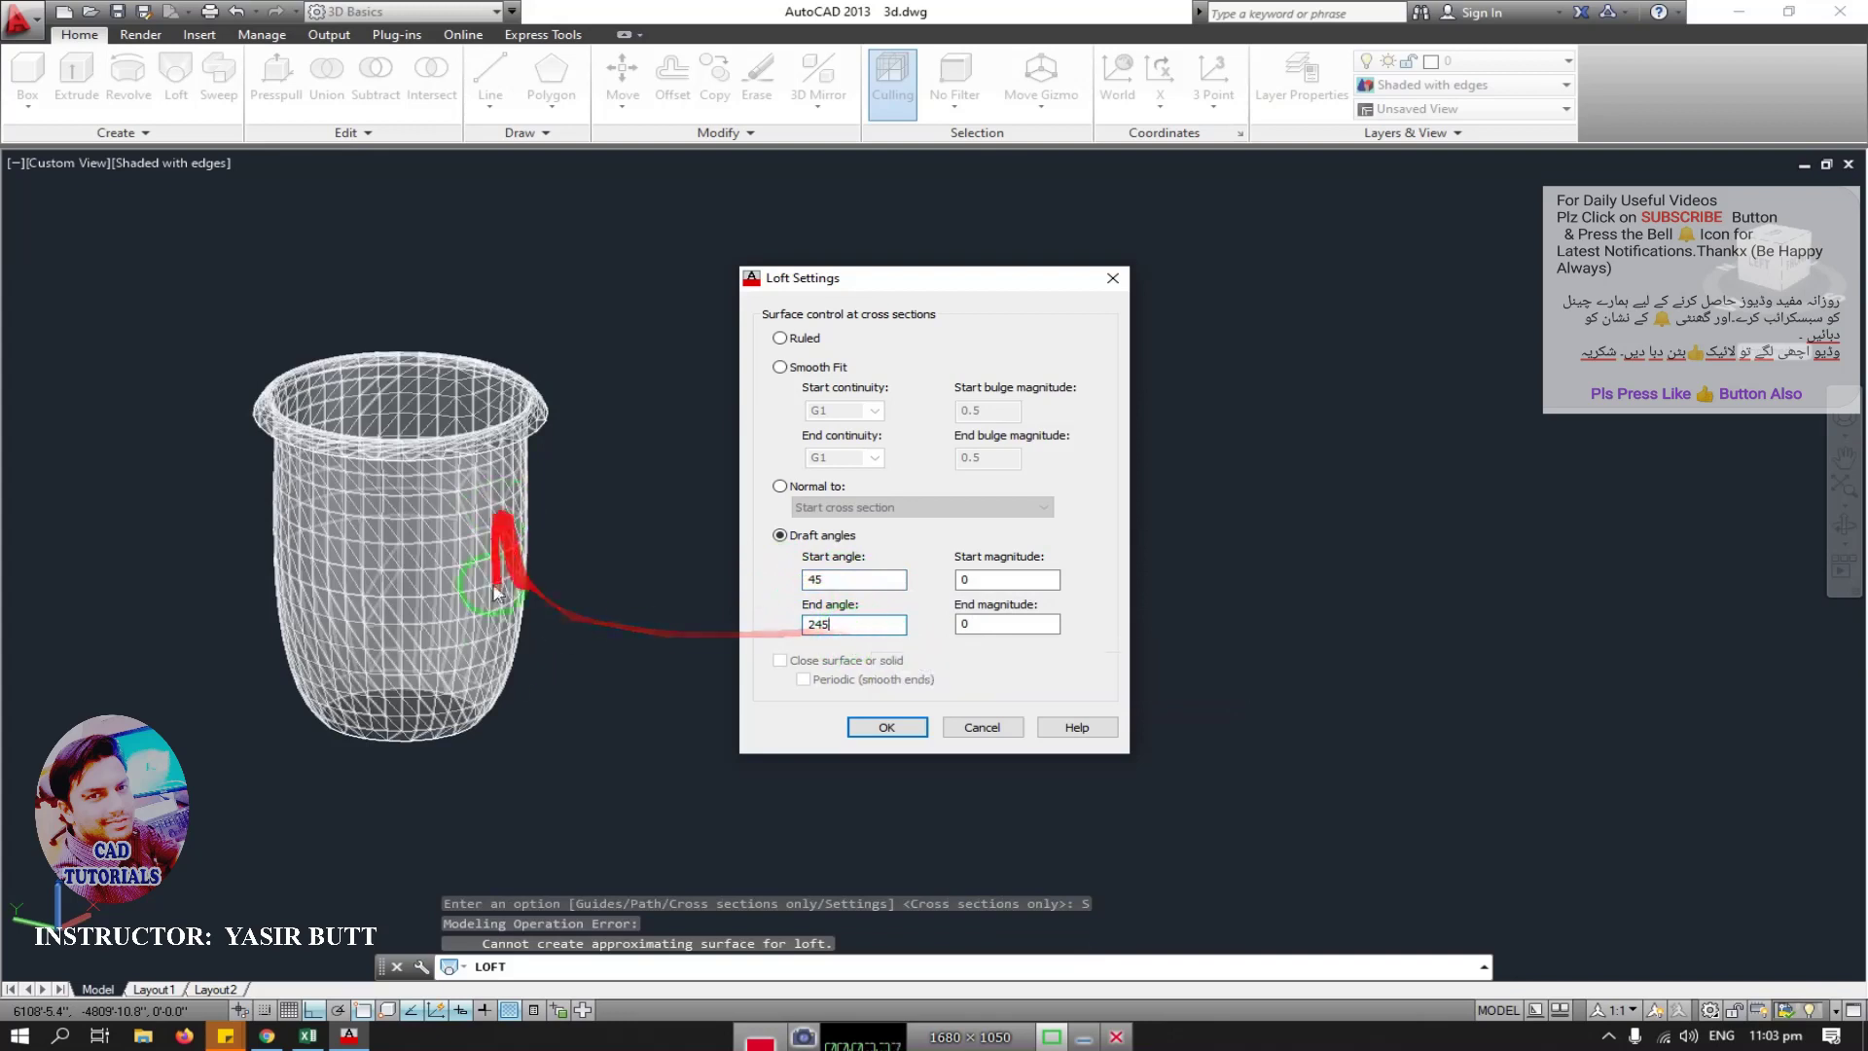
left_click(887, 728)
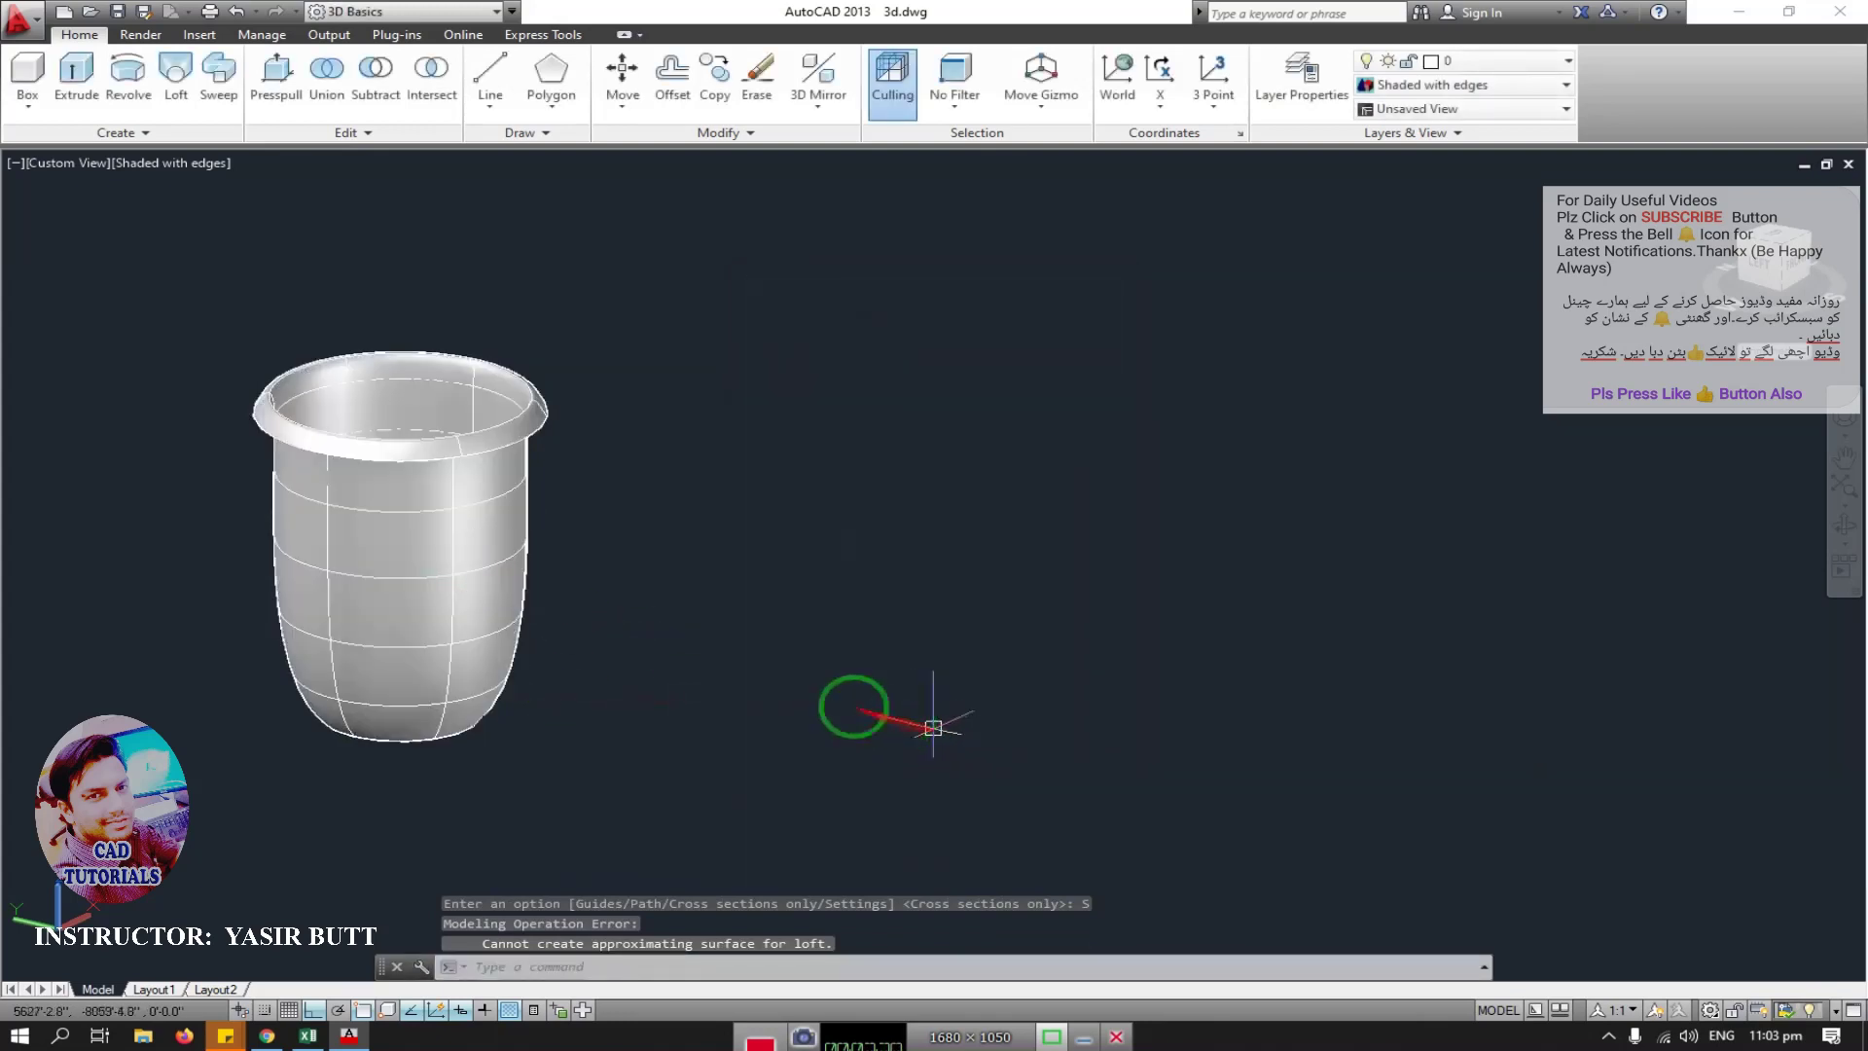
scroll(412, 509, "up", 2)
scroll(412, 509, "down", 2)
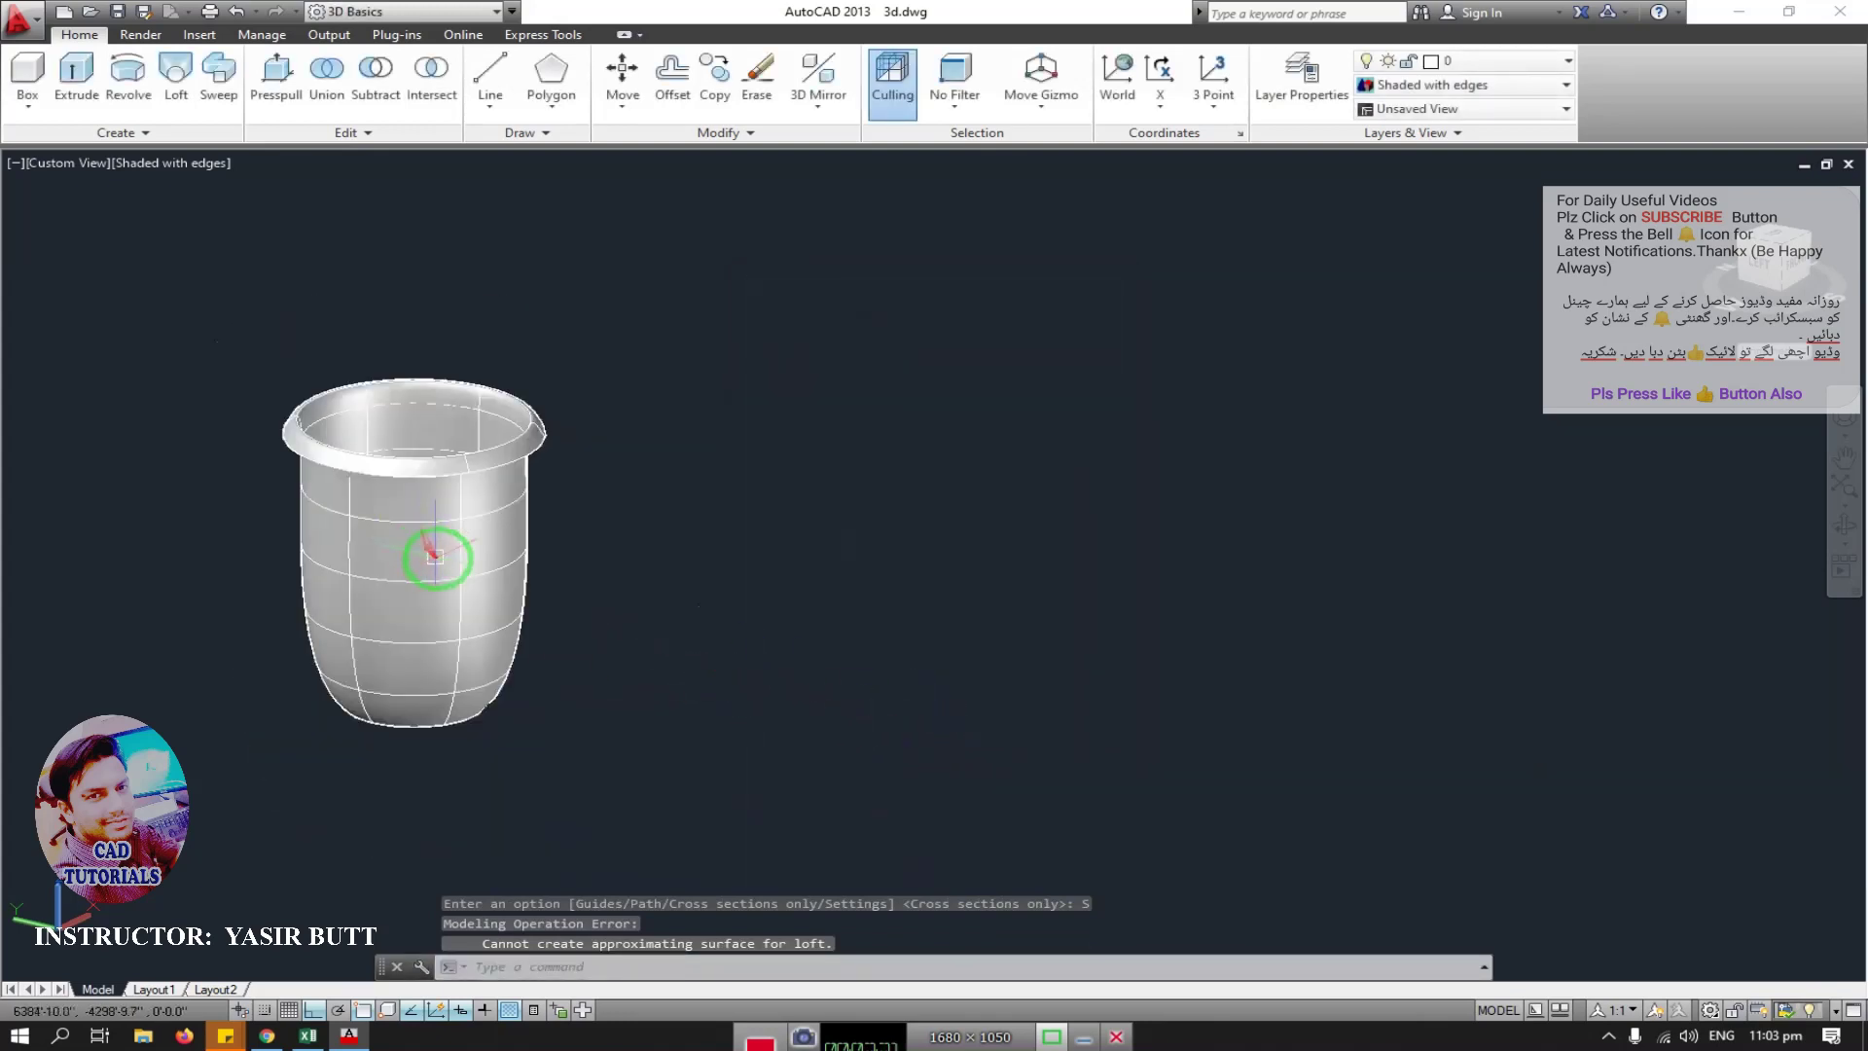
scroll(422, 546, "down", 4)
mouse_move(542, 584)
middle_mouse_down()
mouse_move(455, 575)
mouse_move(404, 626)
middle_mouse_up()
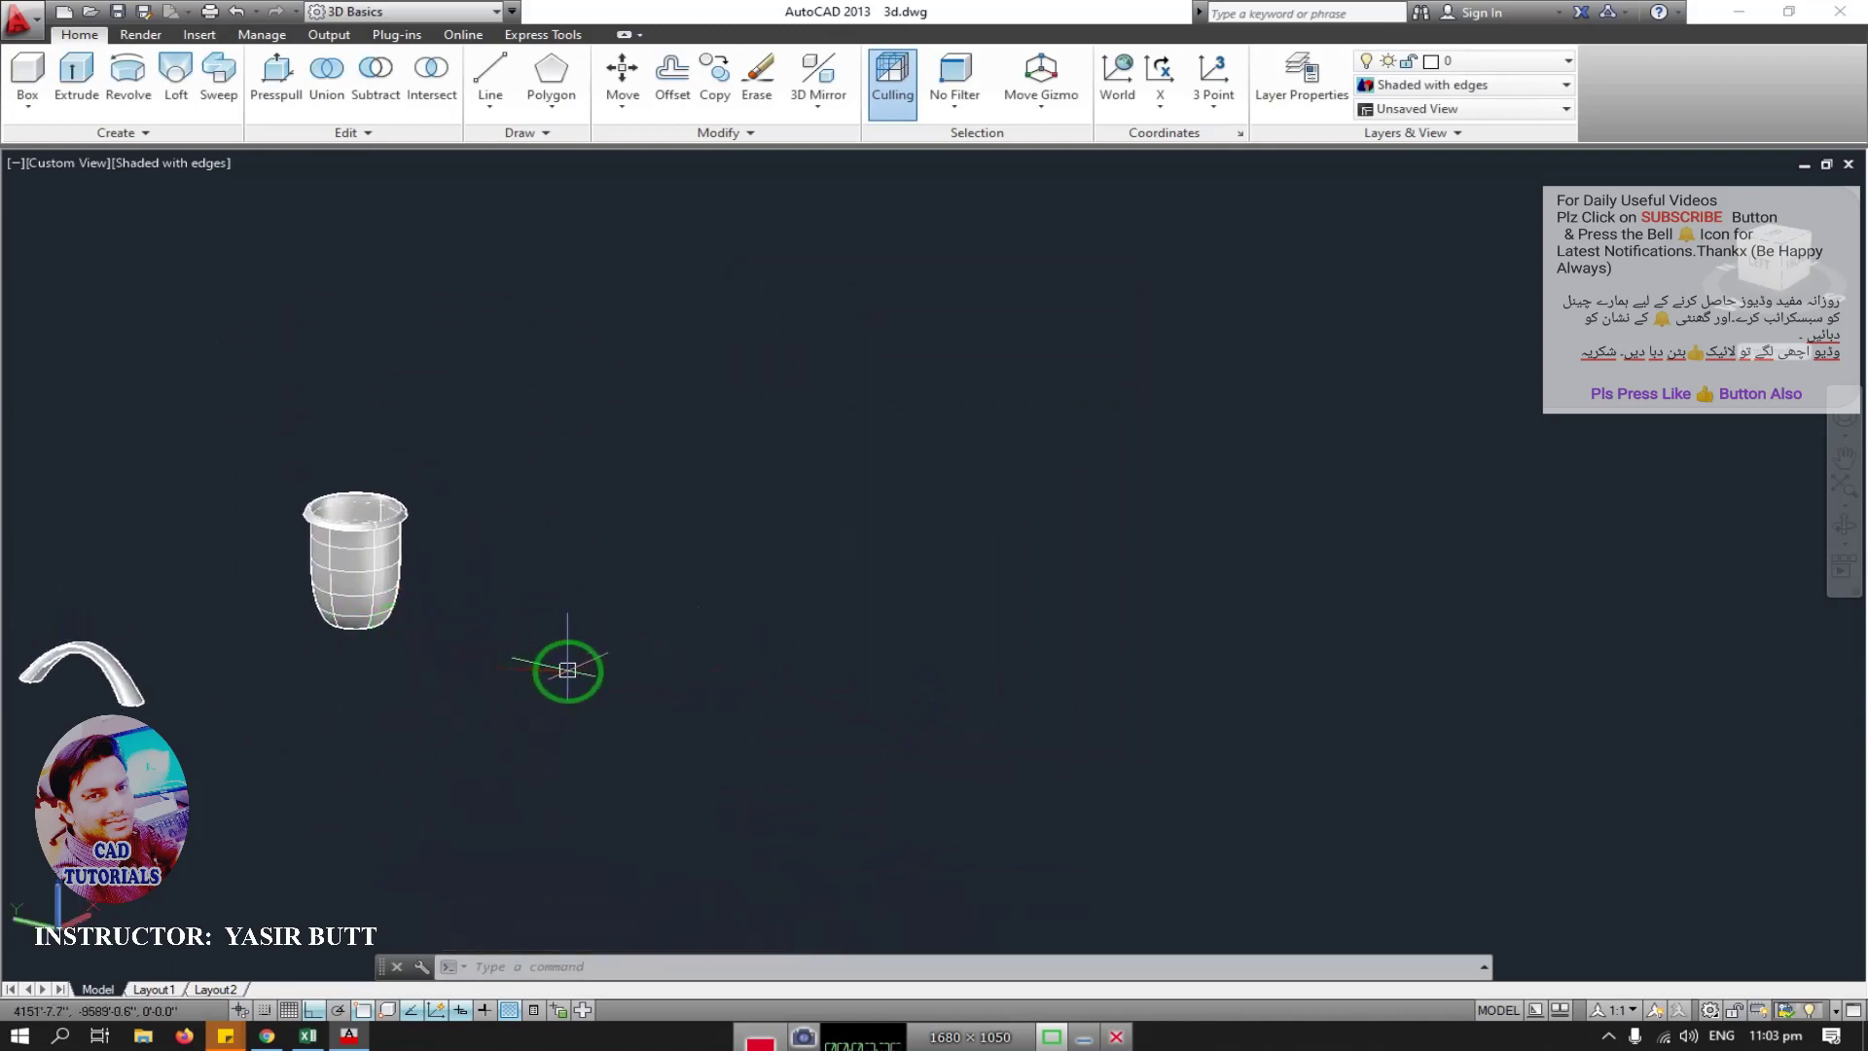
Draw three circles: a medium base, a small inner one, and a large outer one.
type("c")
key("Return")
left_click(581, 675)
left_click(579, 720)
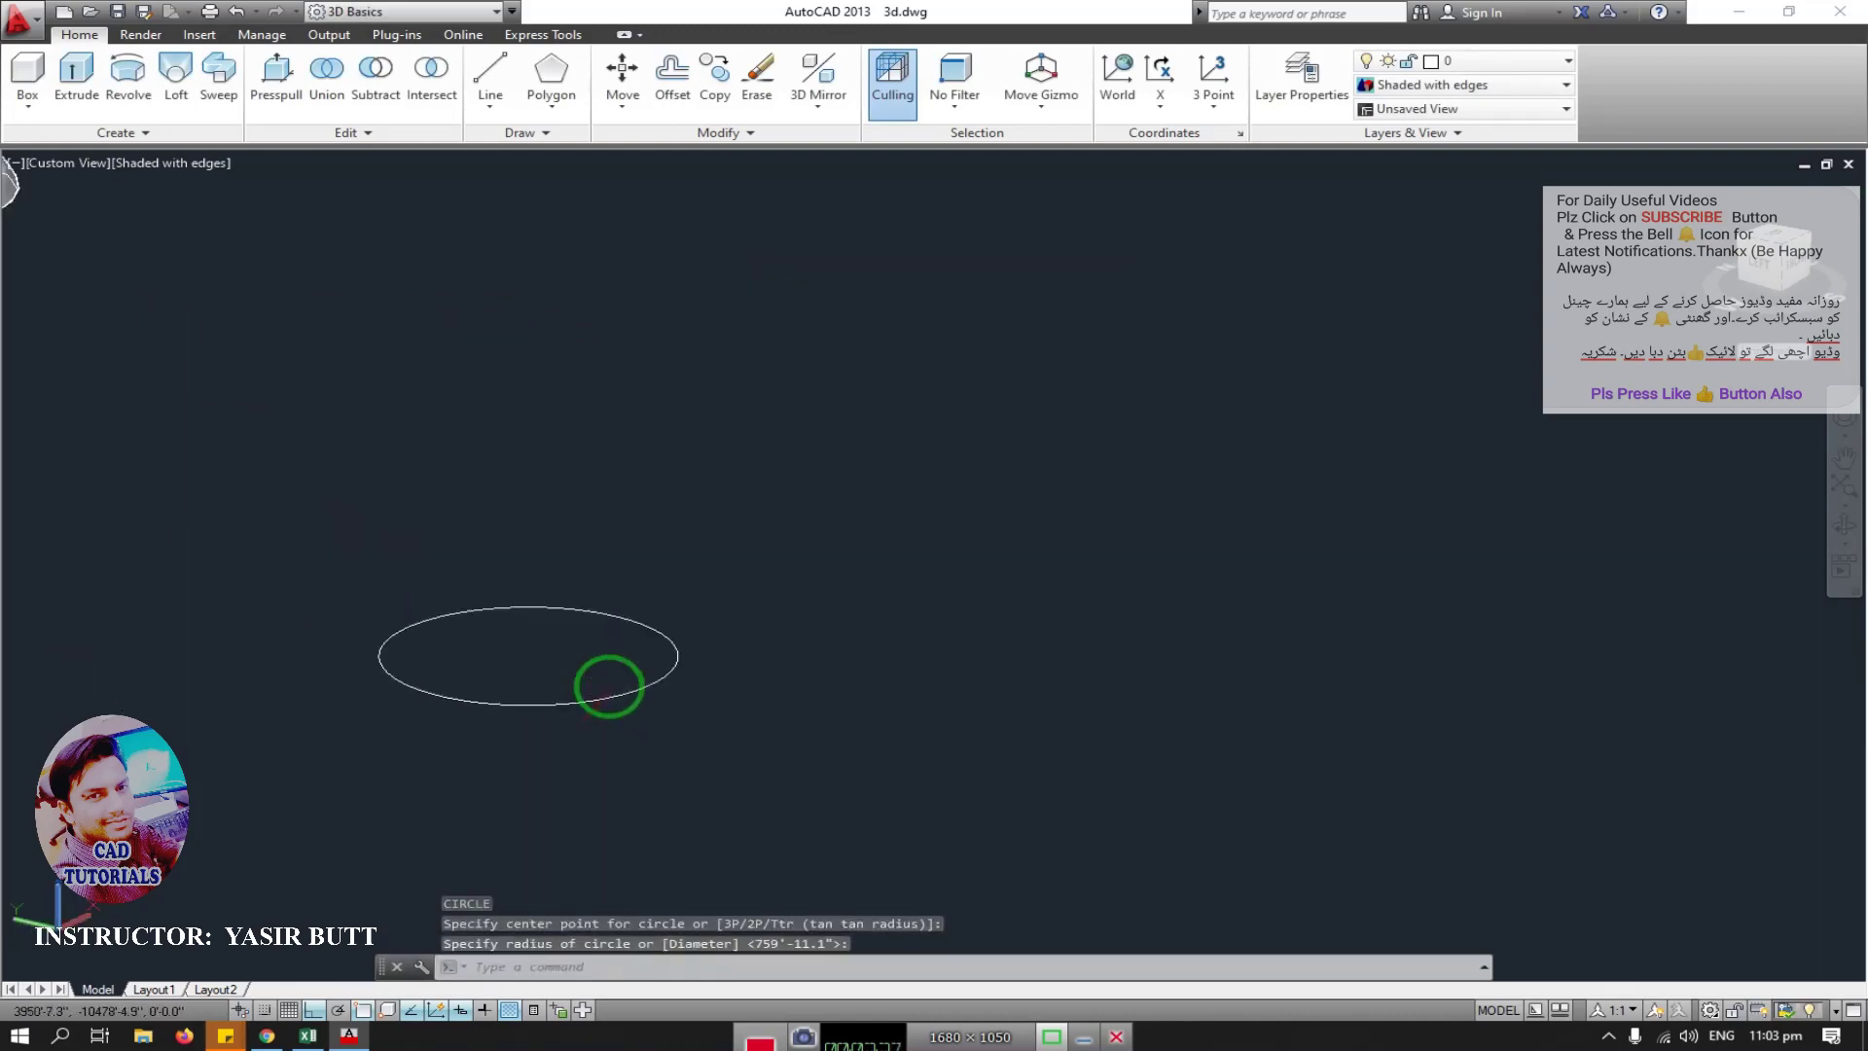
key("Return")
left_click(528, 657)
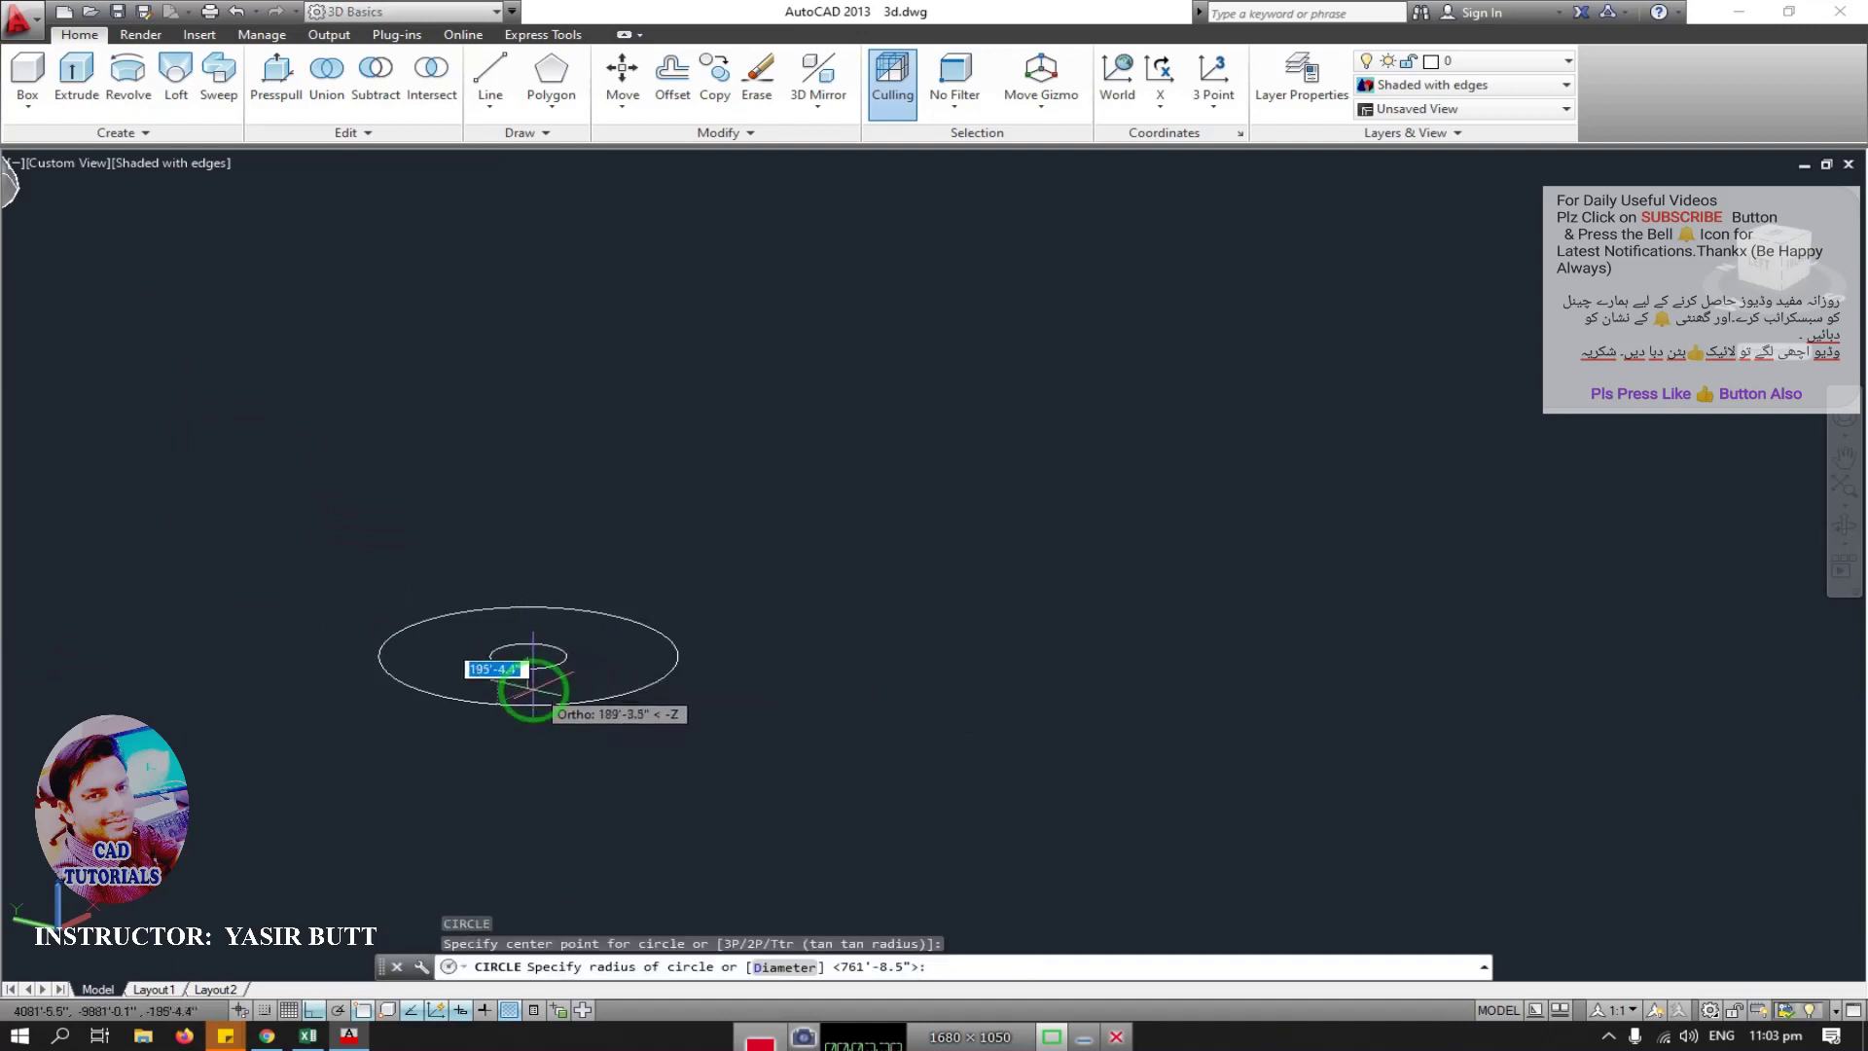
left_click(562, 667)
type("c")
key("Return")
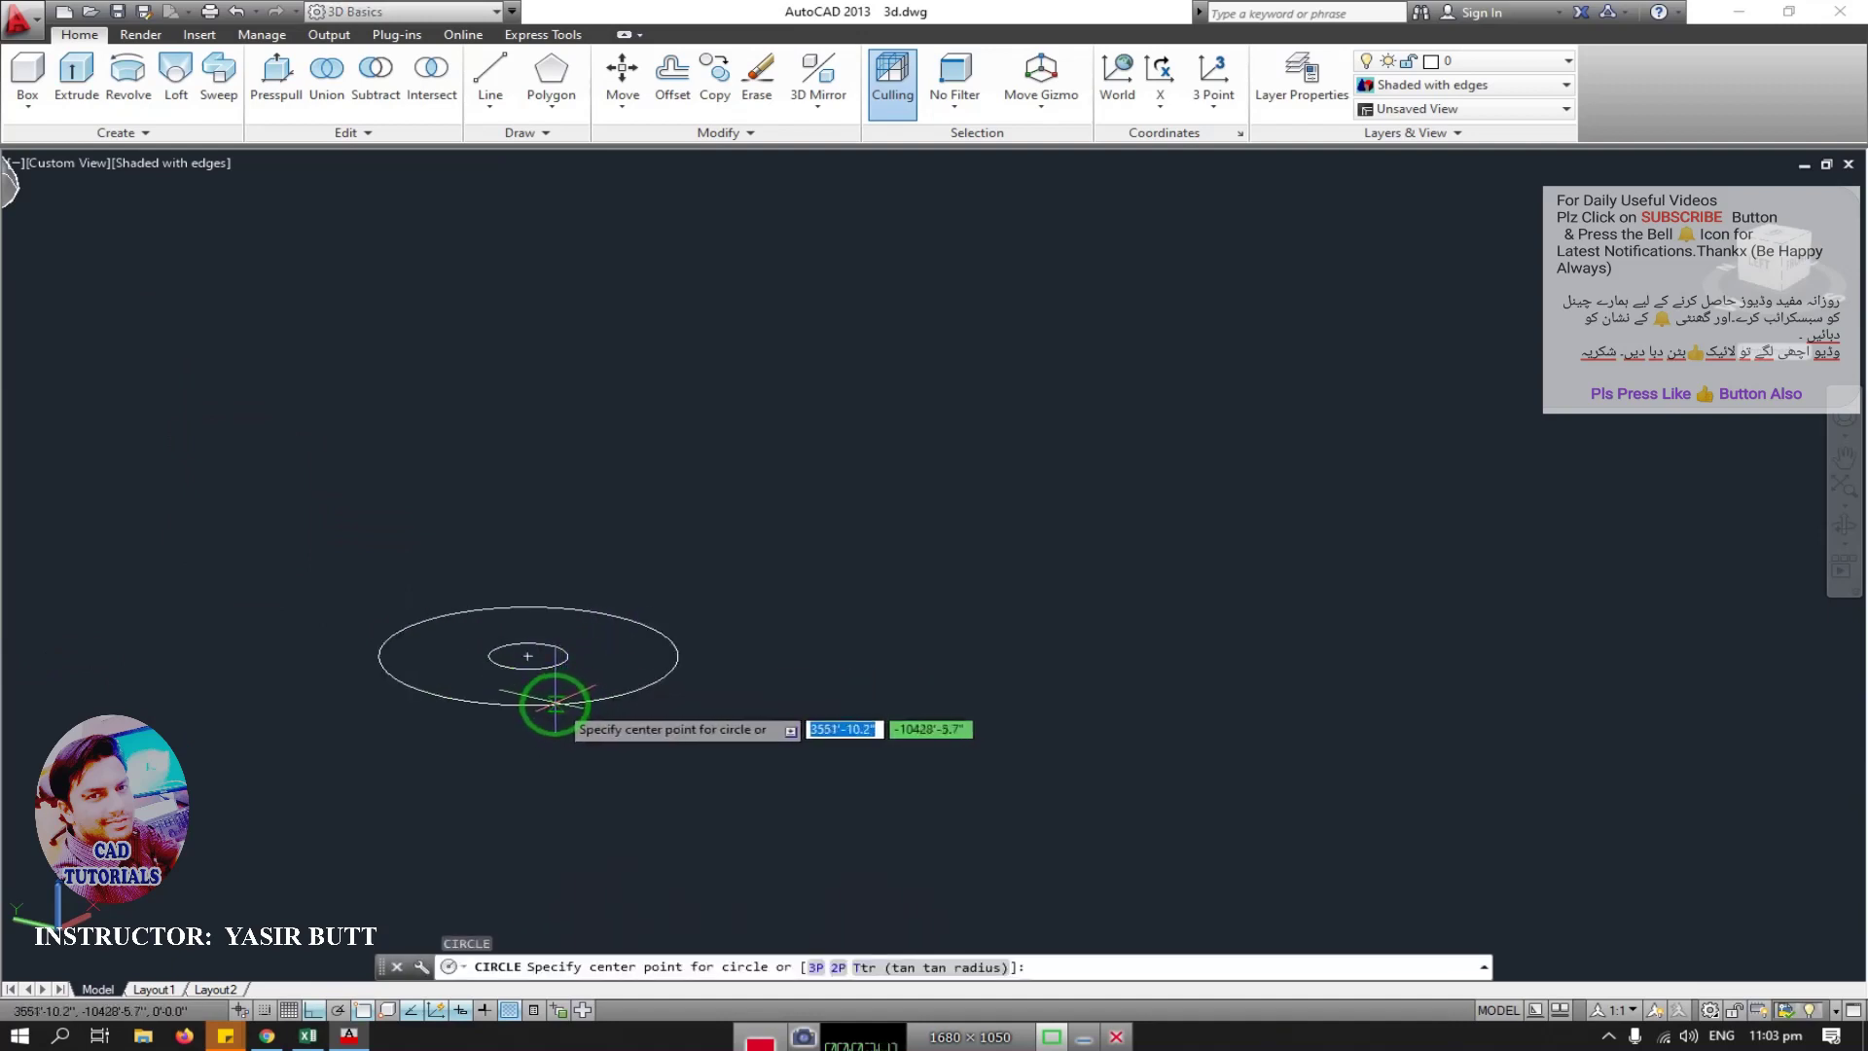
left_click(529, 657)
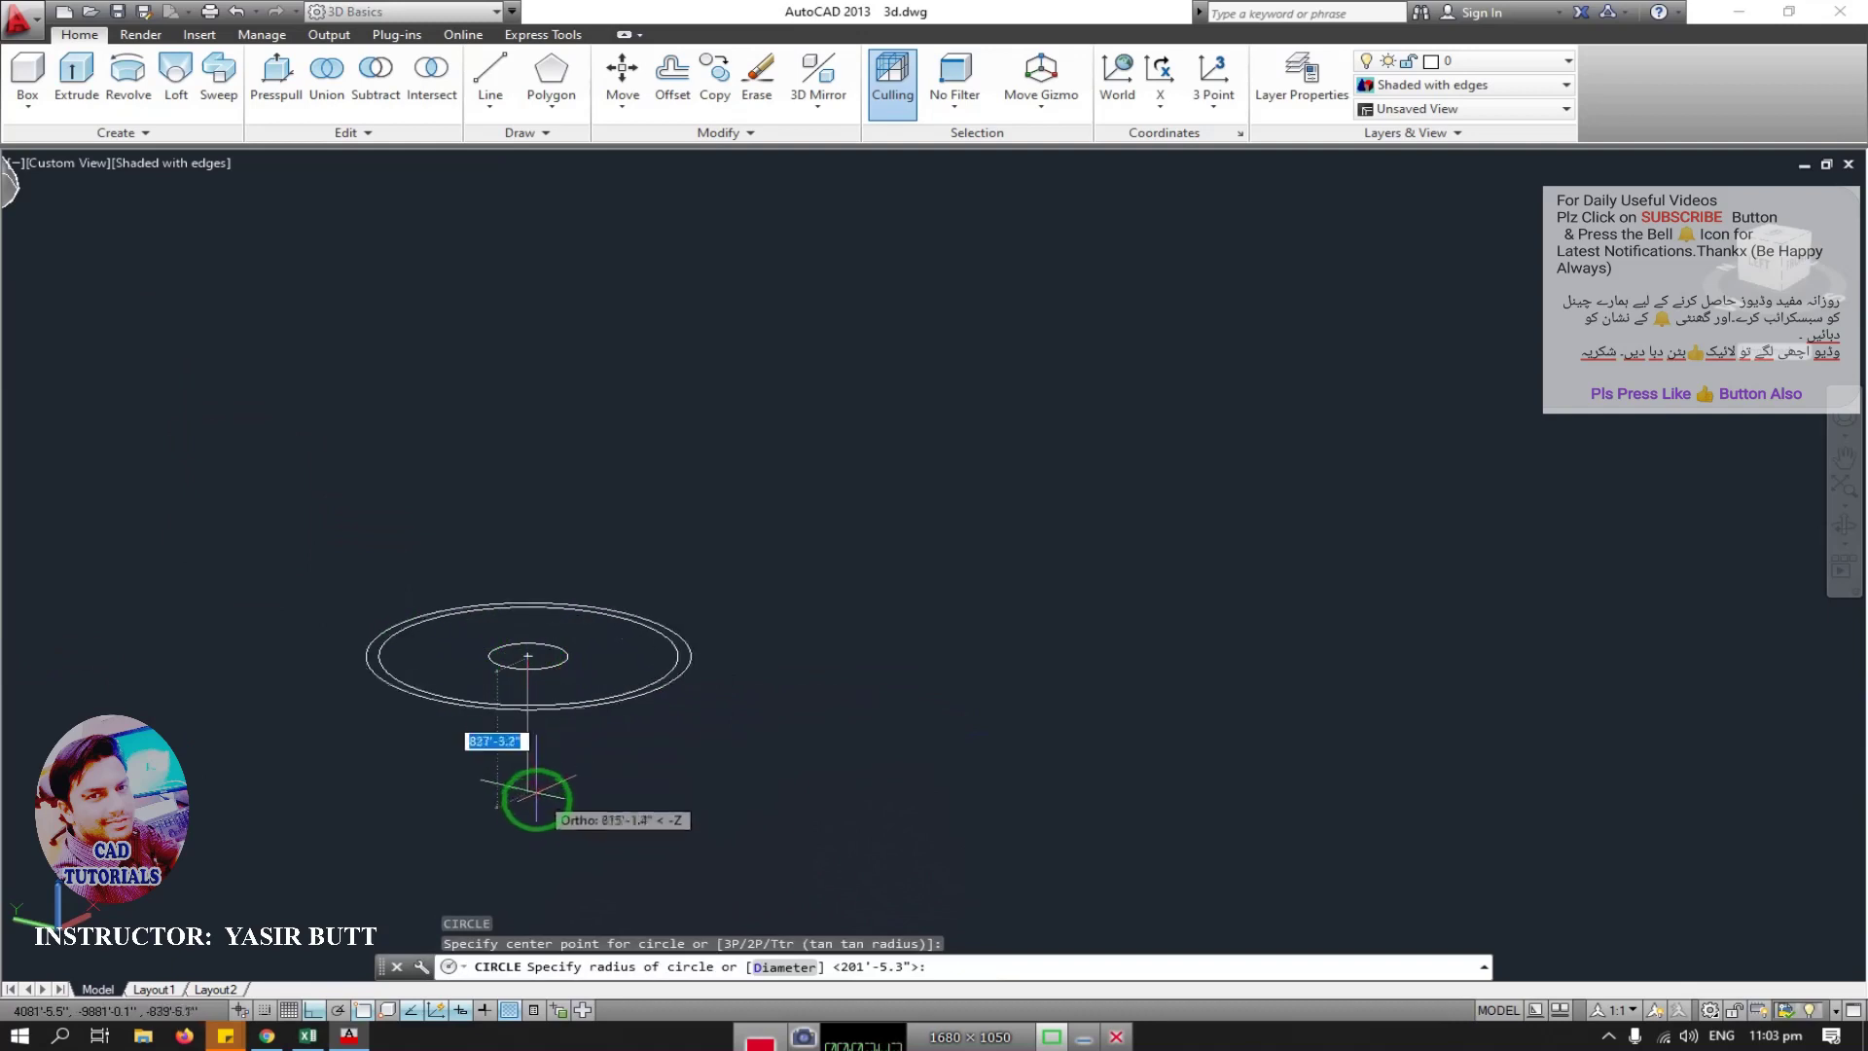
left_click(581, 754)
Move the large circle high up along Z and lift the small circle just above the base.
left_click(569, 723)
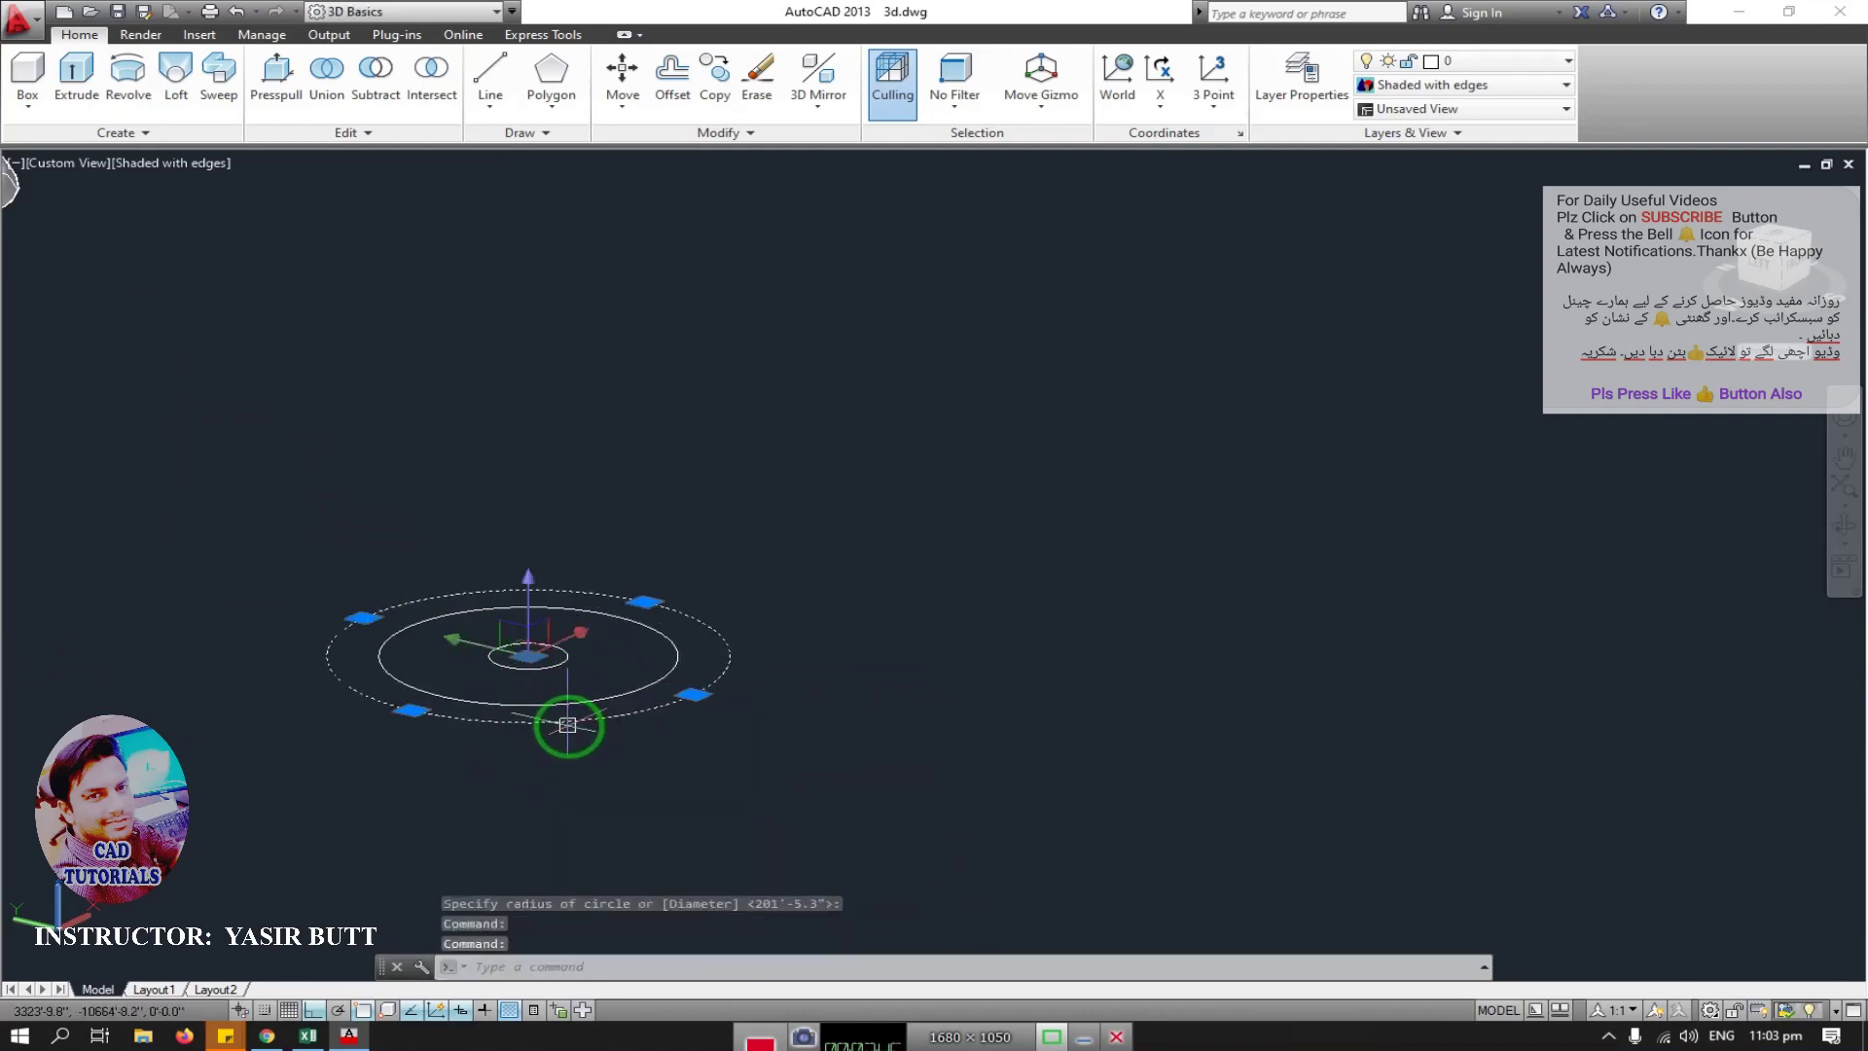
left_click(528, 579)
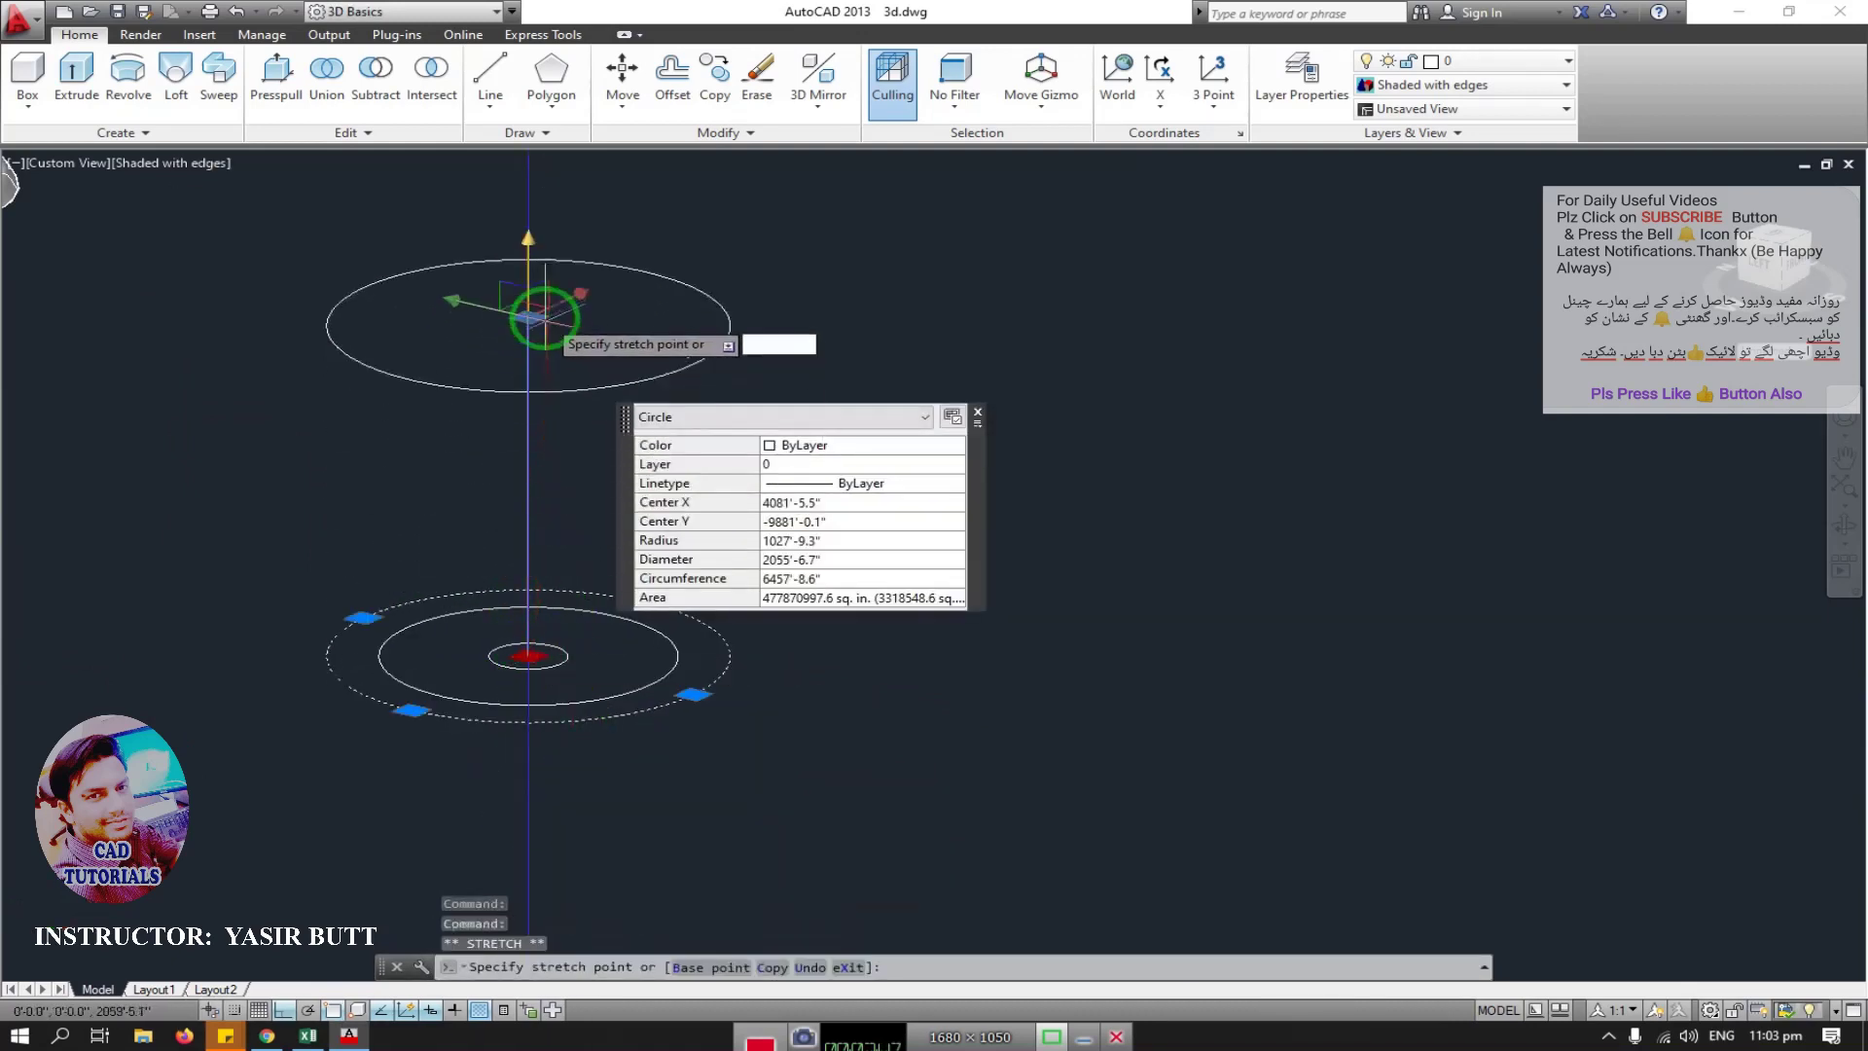
left_click(534, 313)
left_click(555, 659)
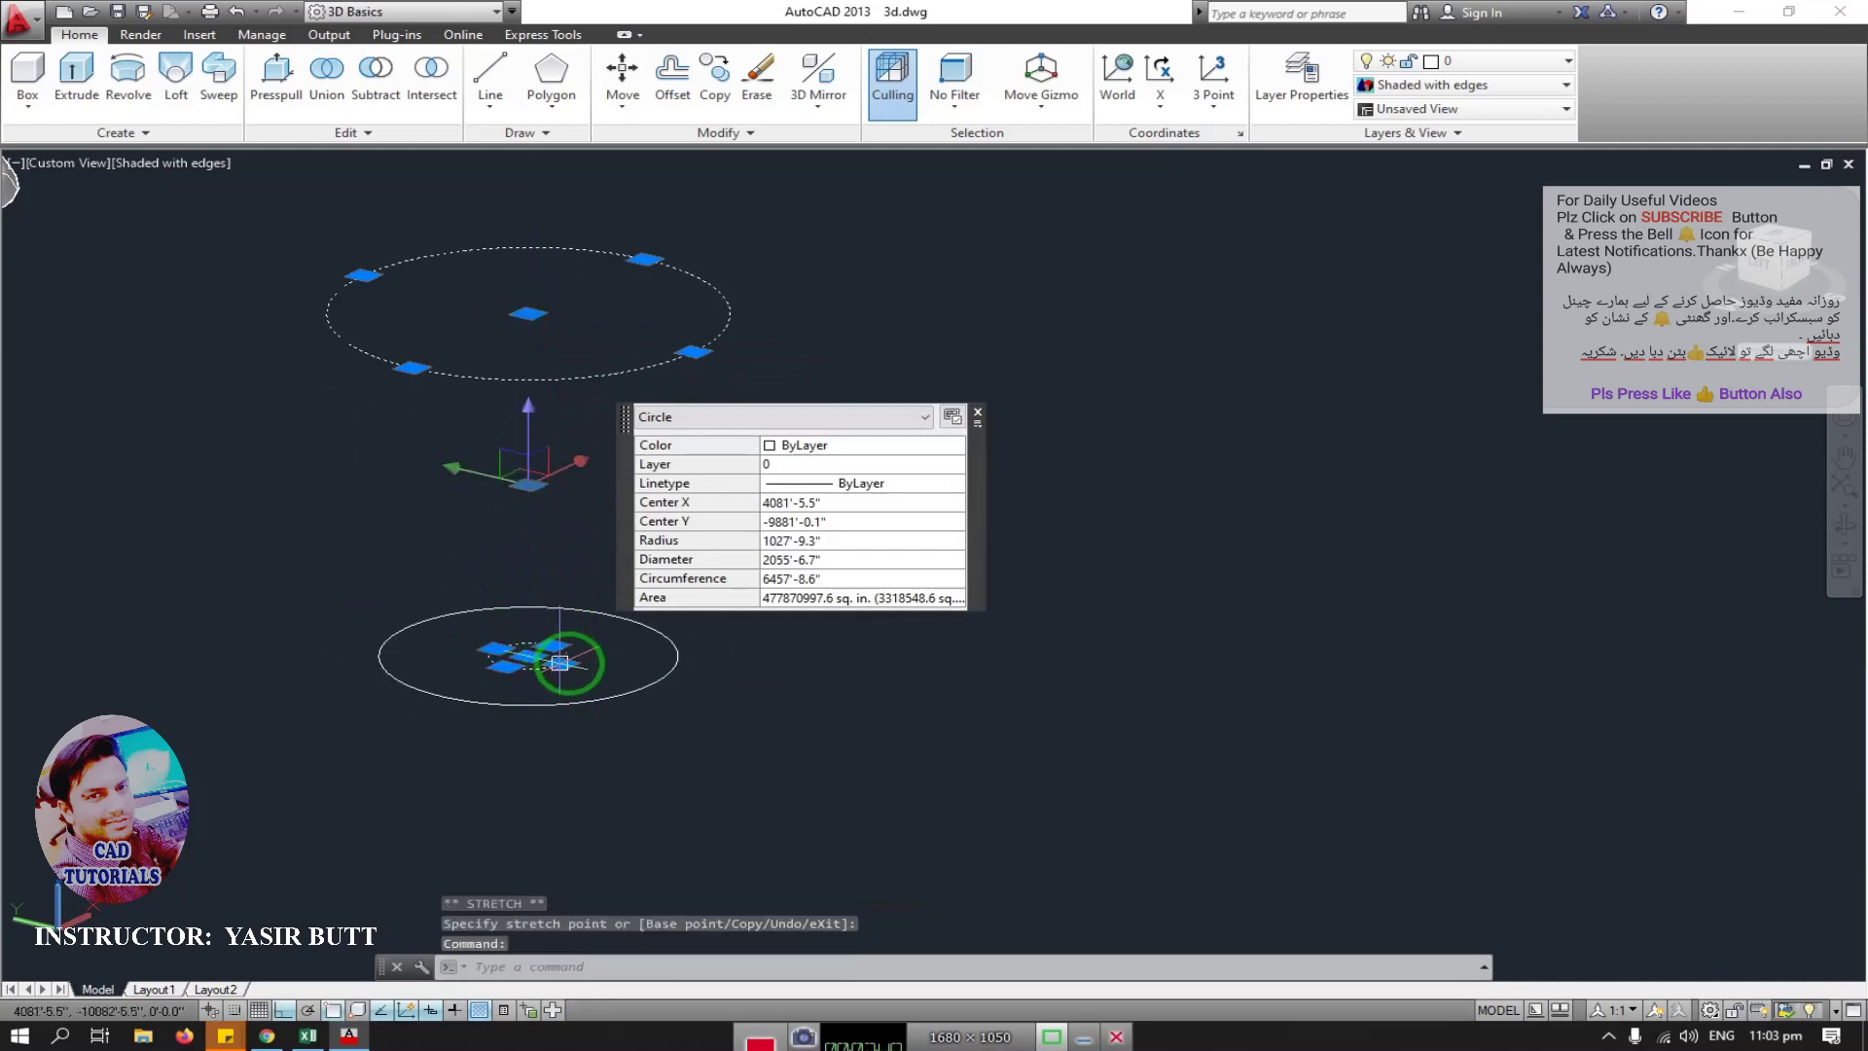
key("Escape")
key("Escape")
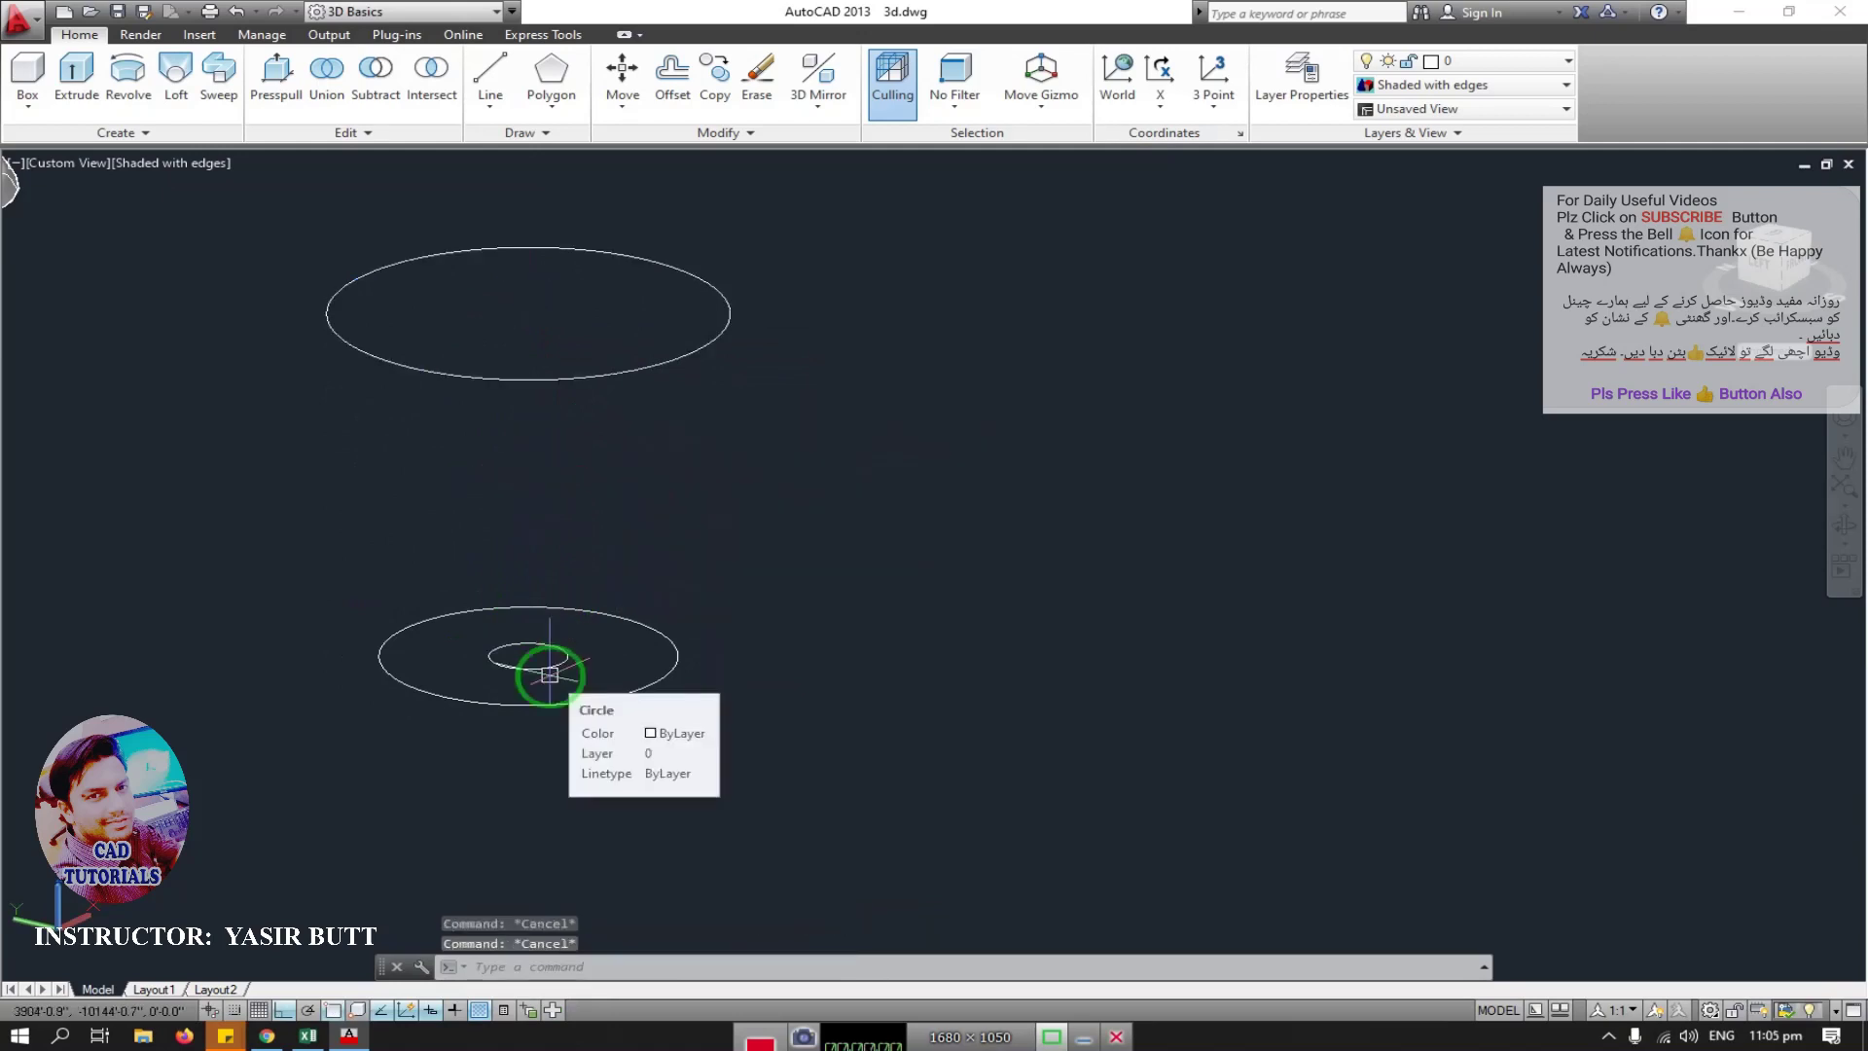
left_click(550, 673)
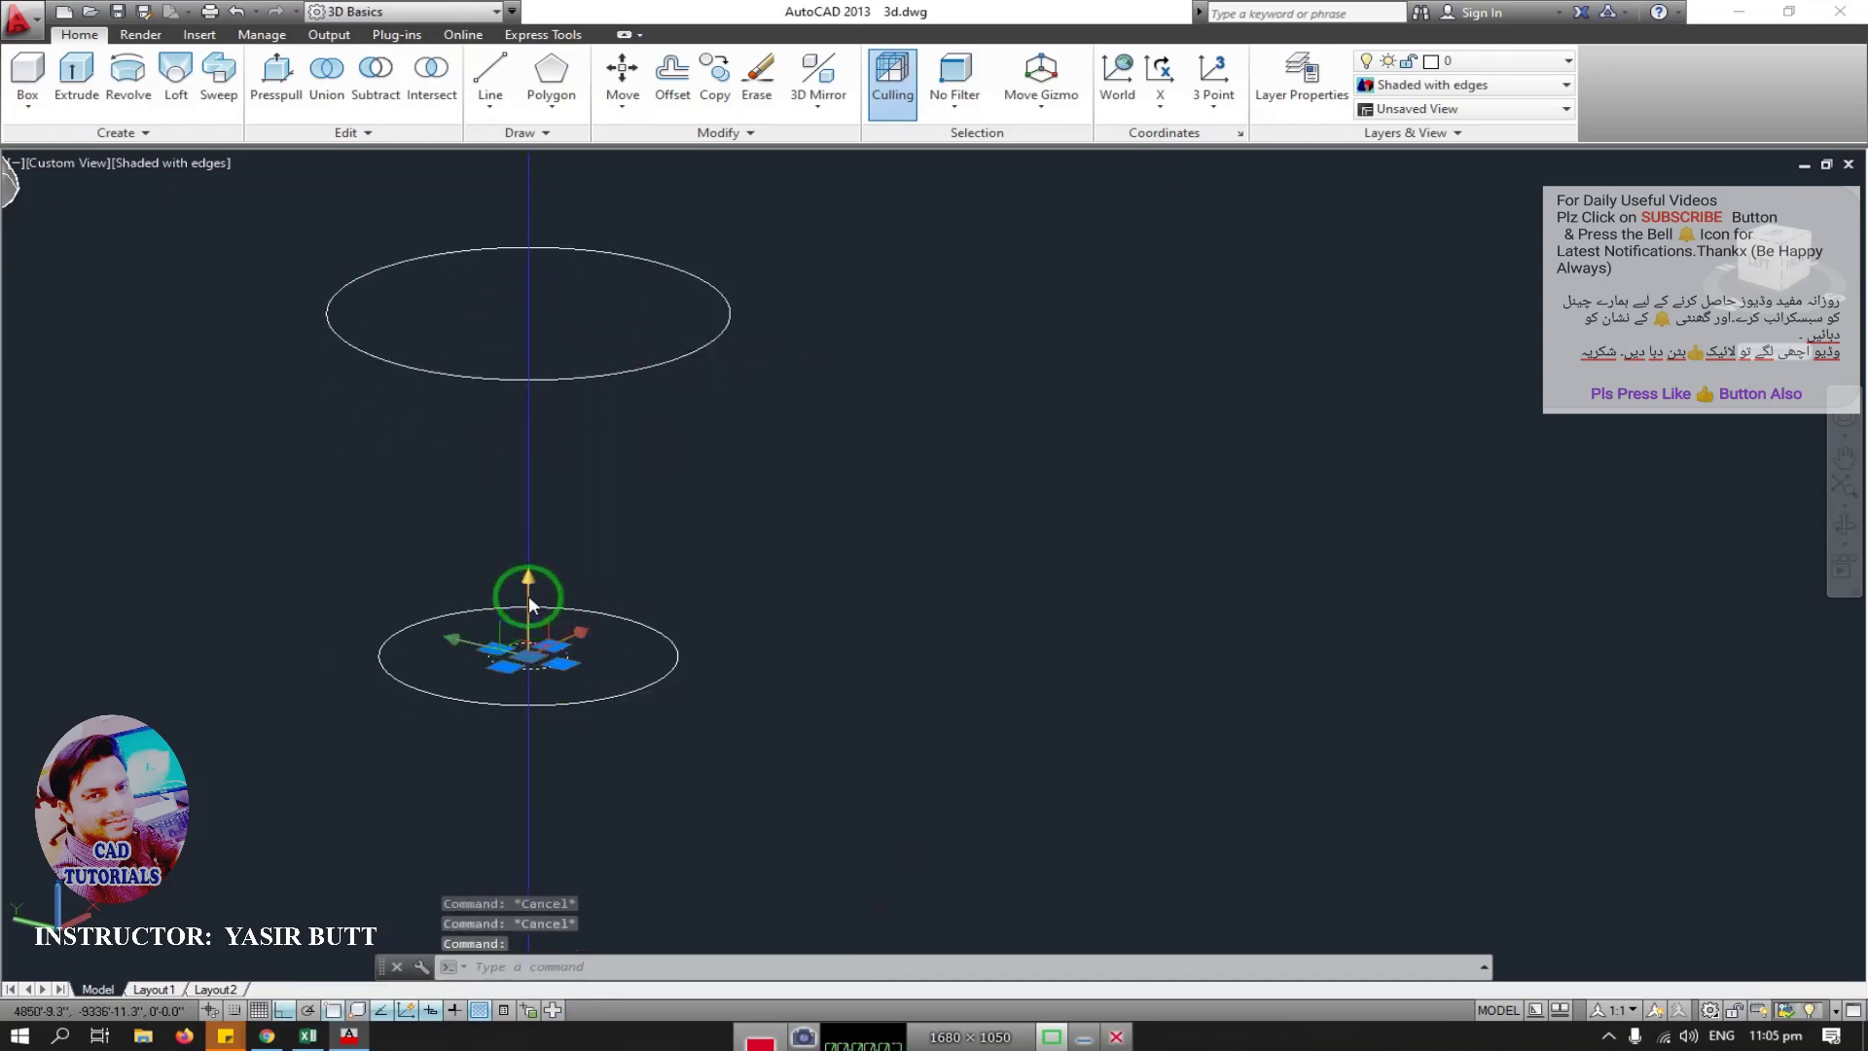
left_click(529, 595)
left_click(530, 564)
key("Escape")
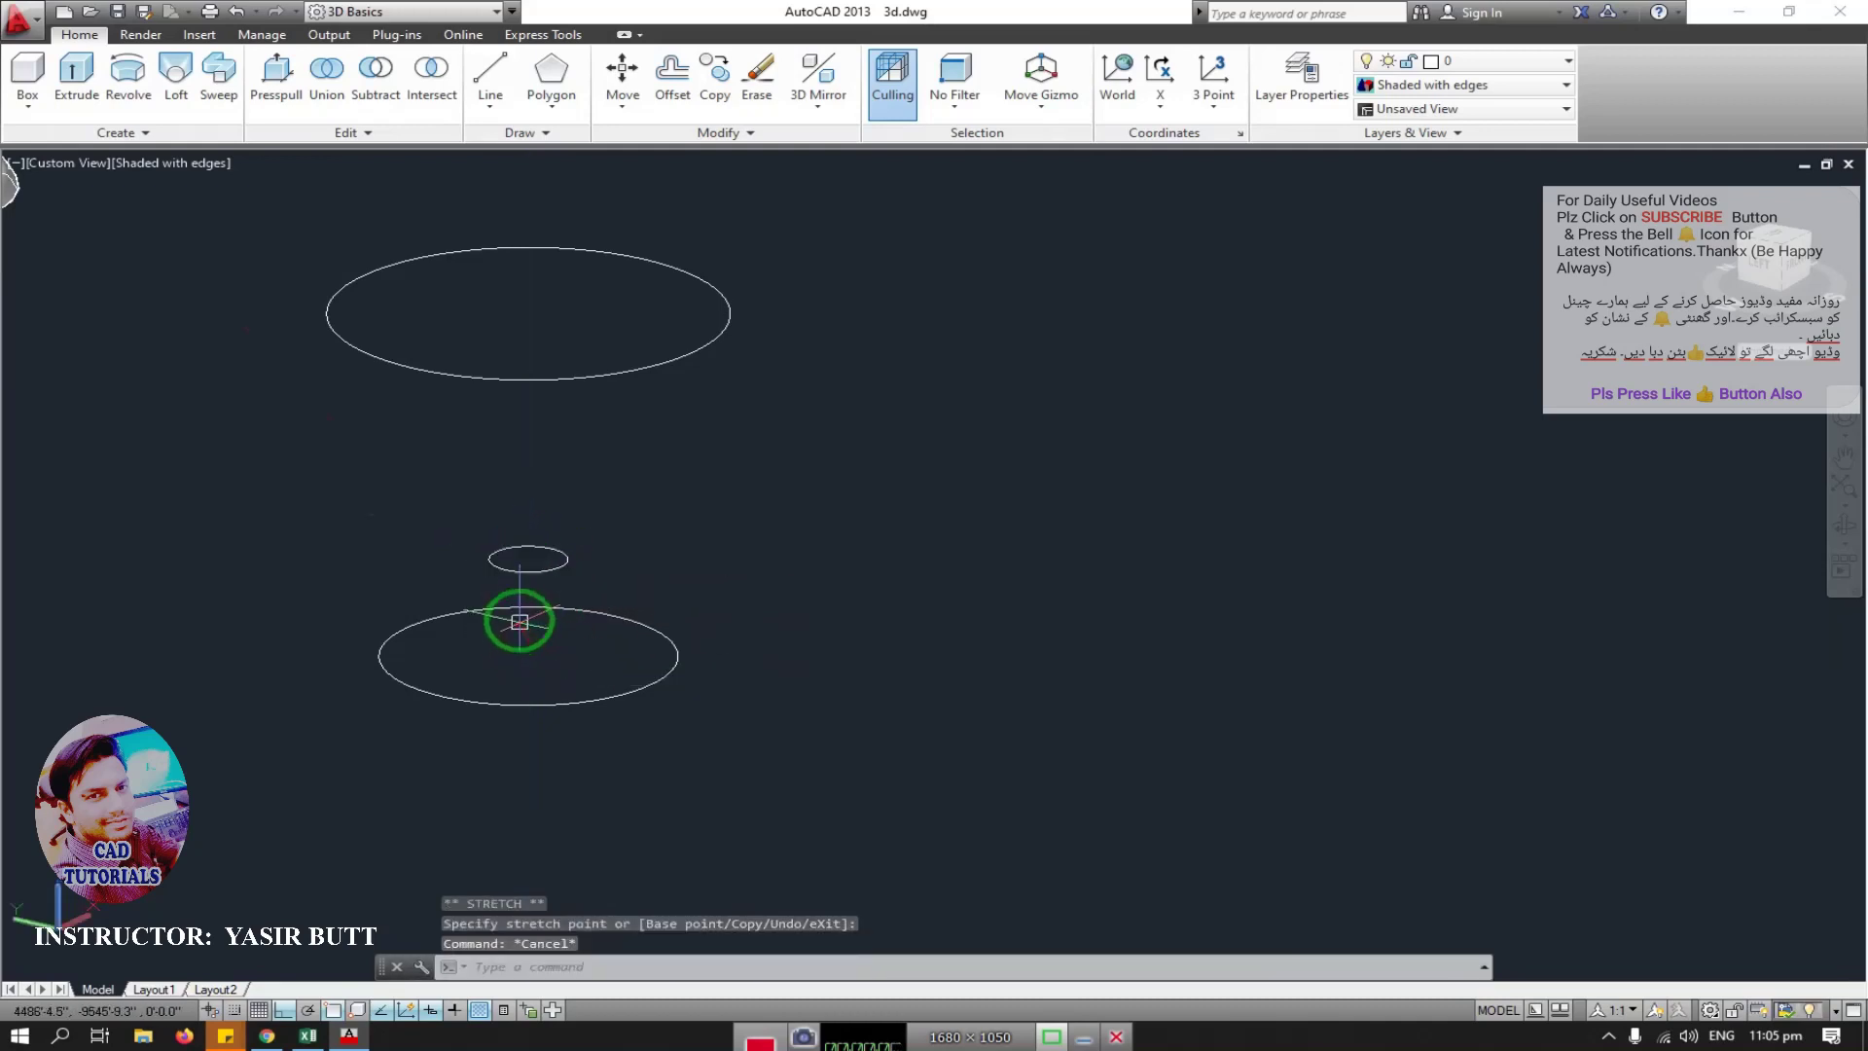
left_click(170, 89)
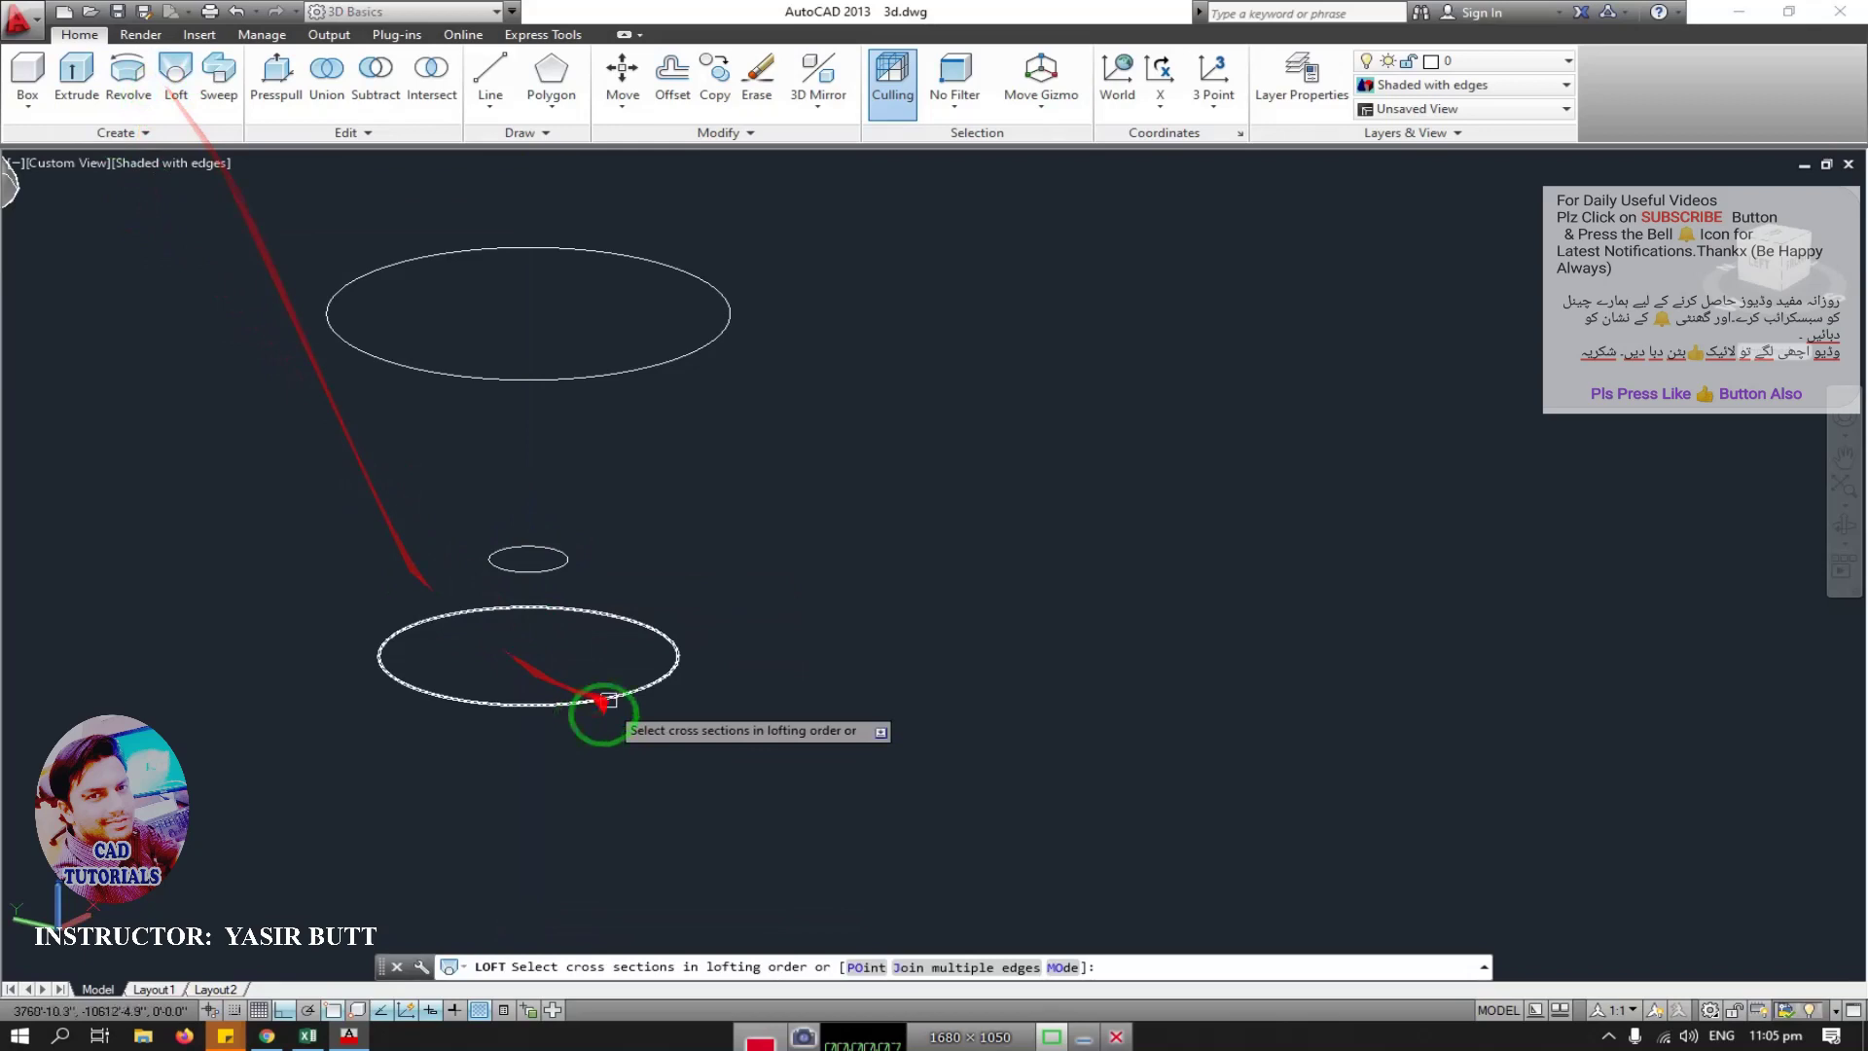
Loft through the bottom, large top and small circles, choosing Draft angles in Loft Settings.
left_click(538, 703)
left_click(531, 387)
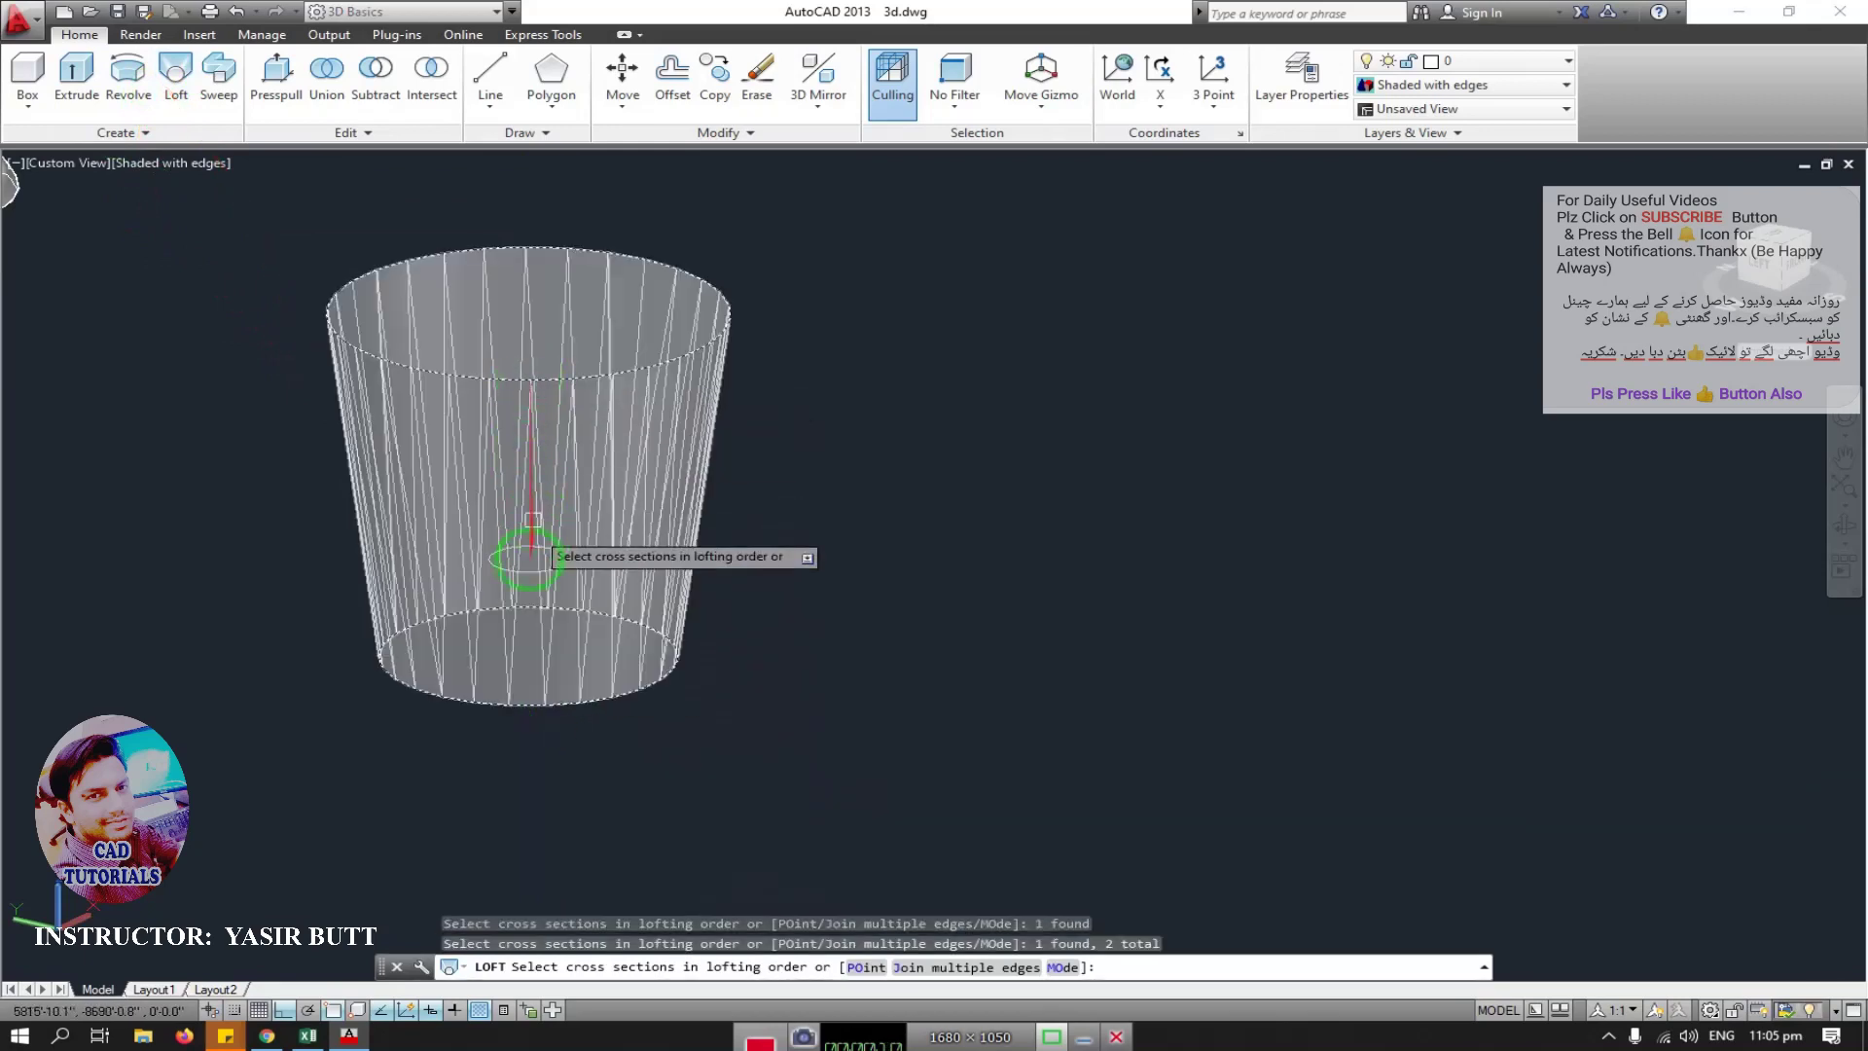
left_click(528, 570)
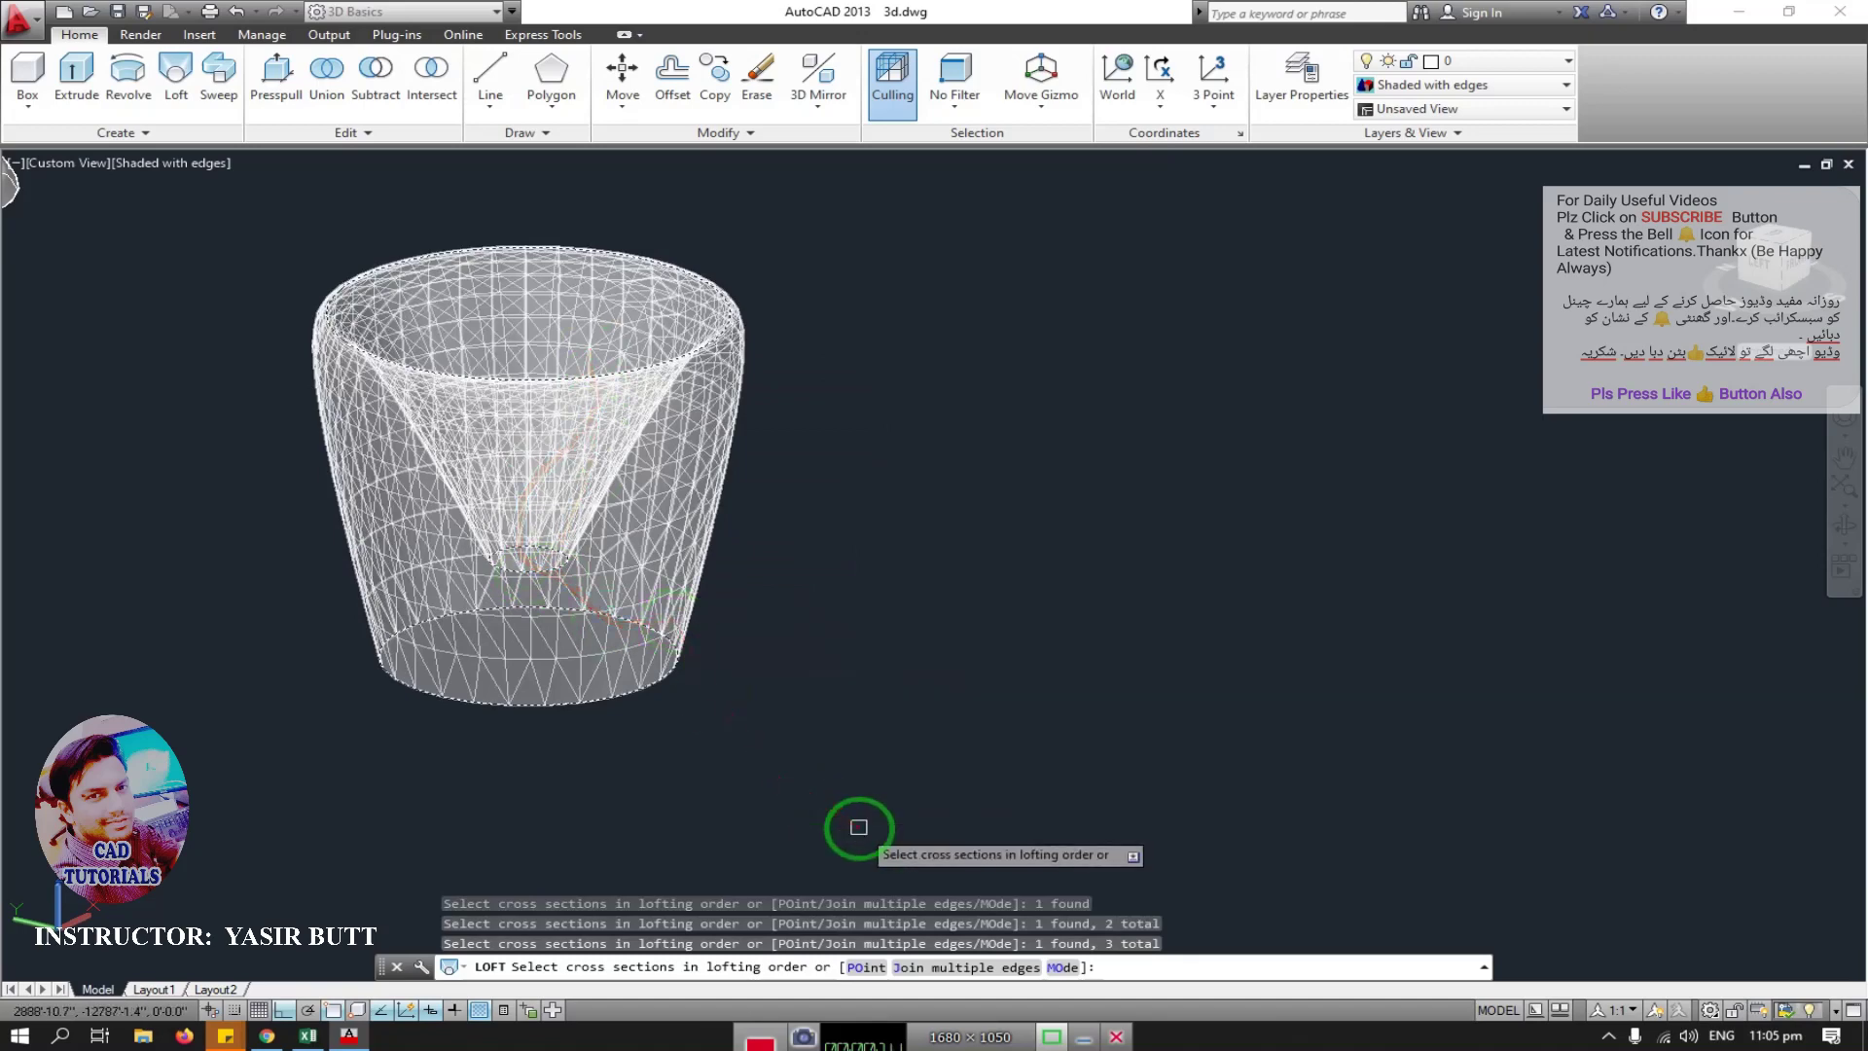
key("Return")
left_click(958, 968)
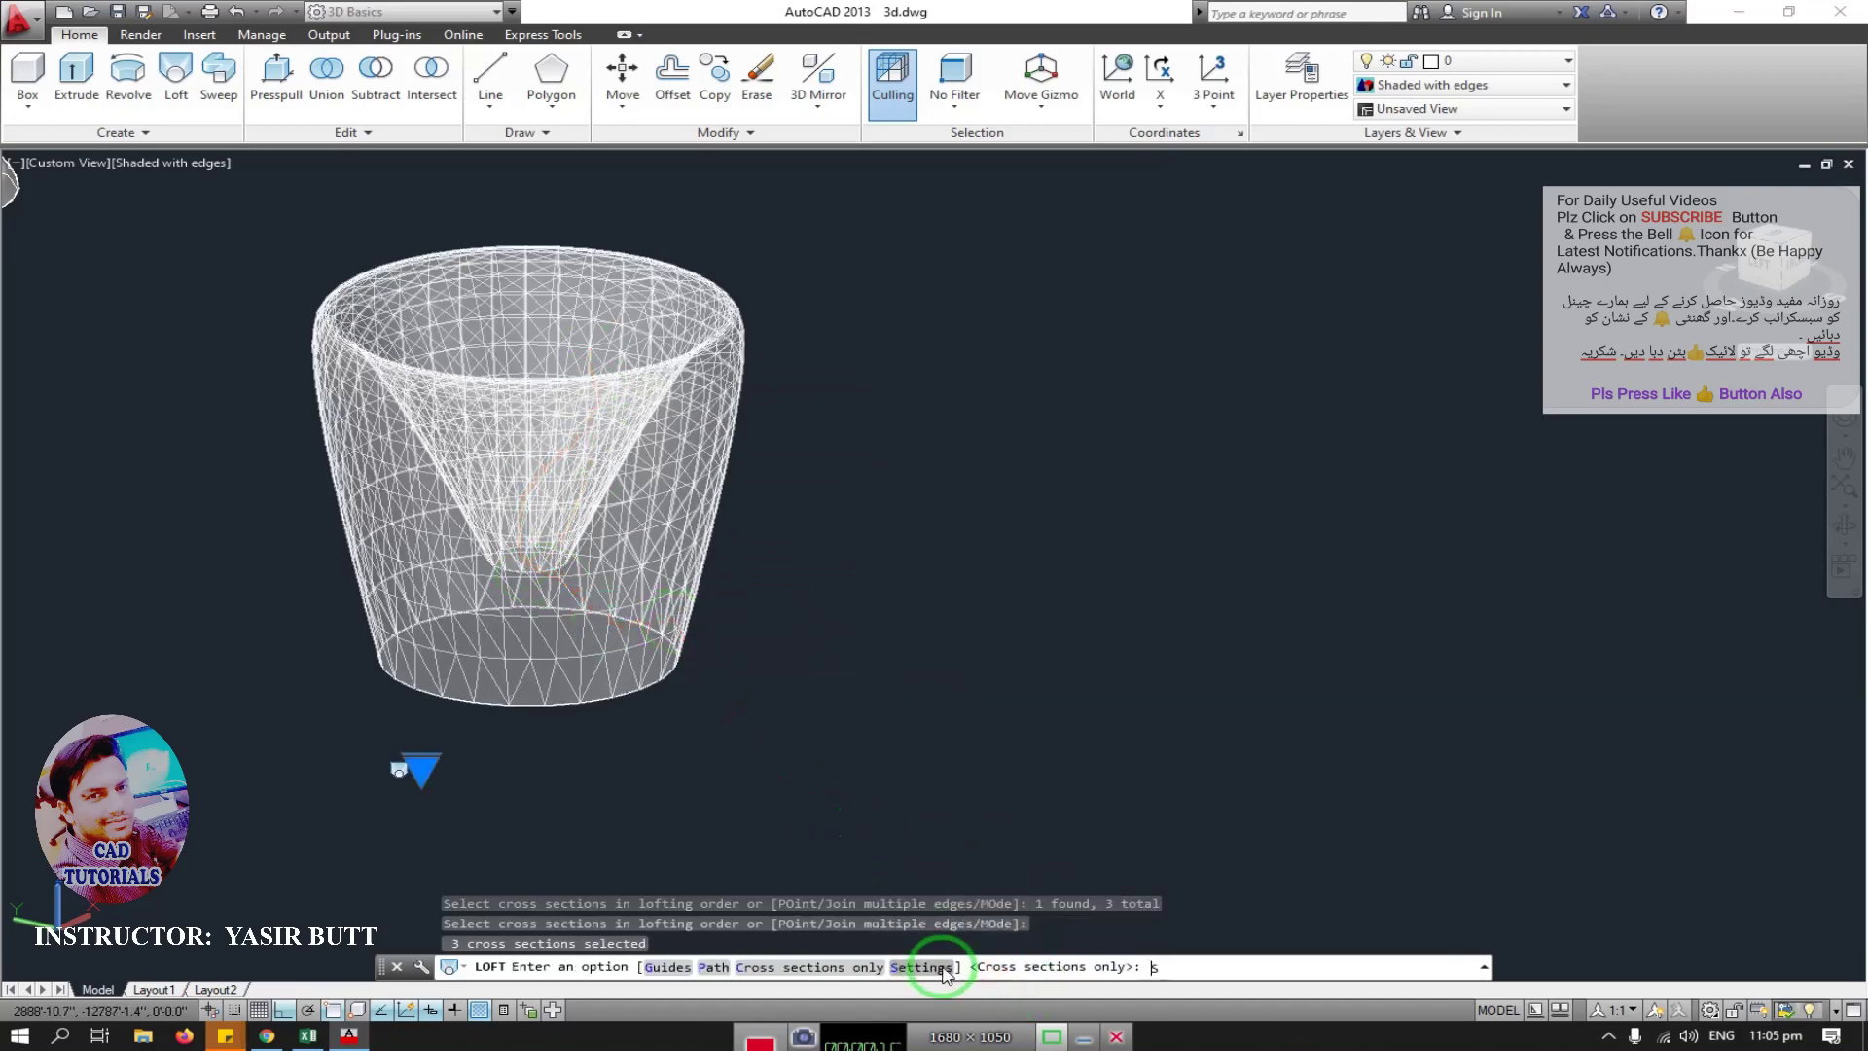
left_click(779, 535)
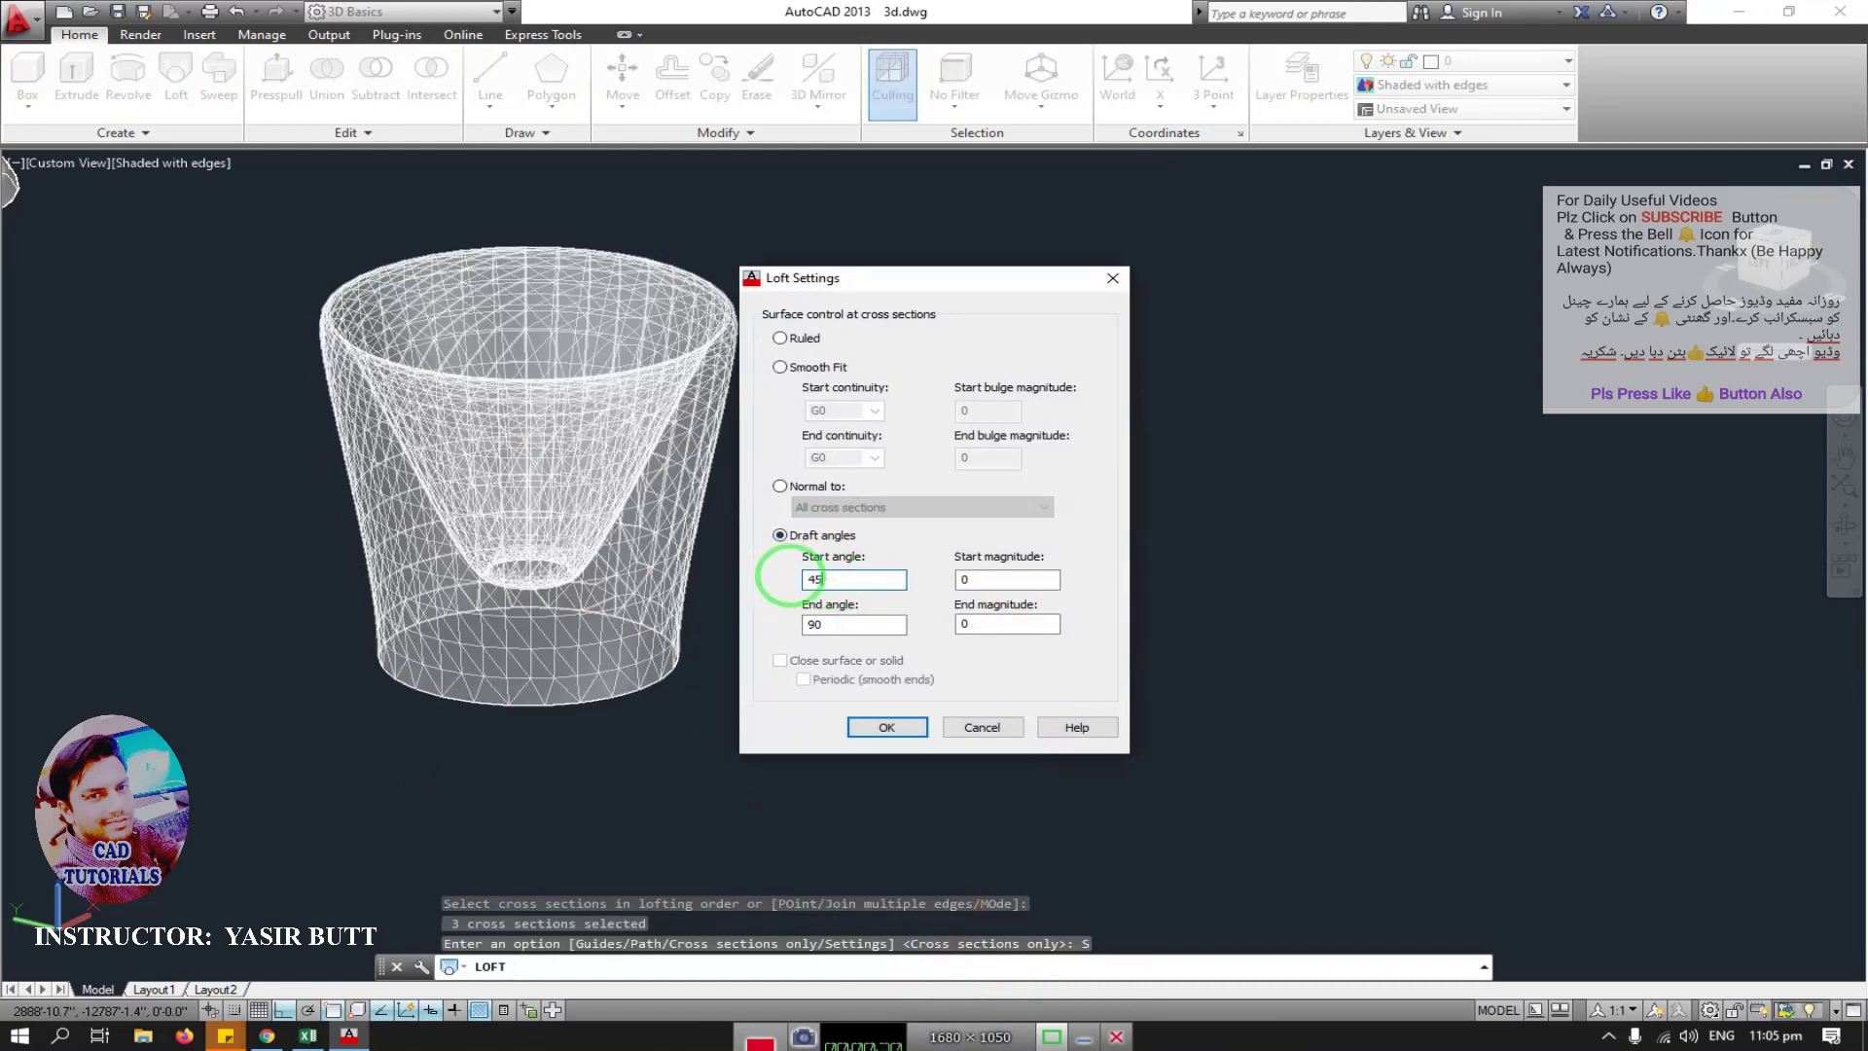
Enter a 30 start angle and 25 end angle, then create the rounded bowl loft.
left_click(847, 628)
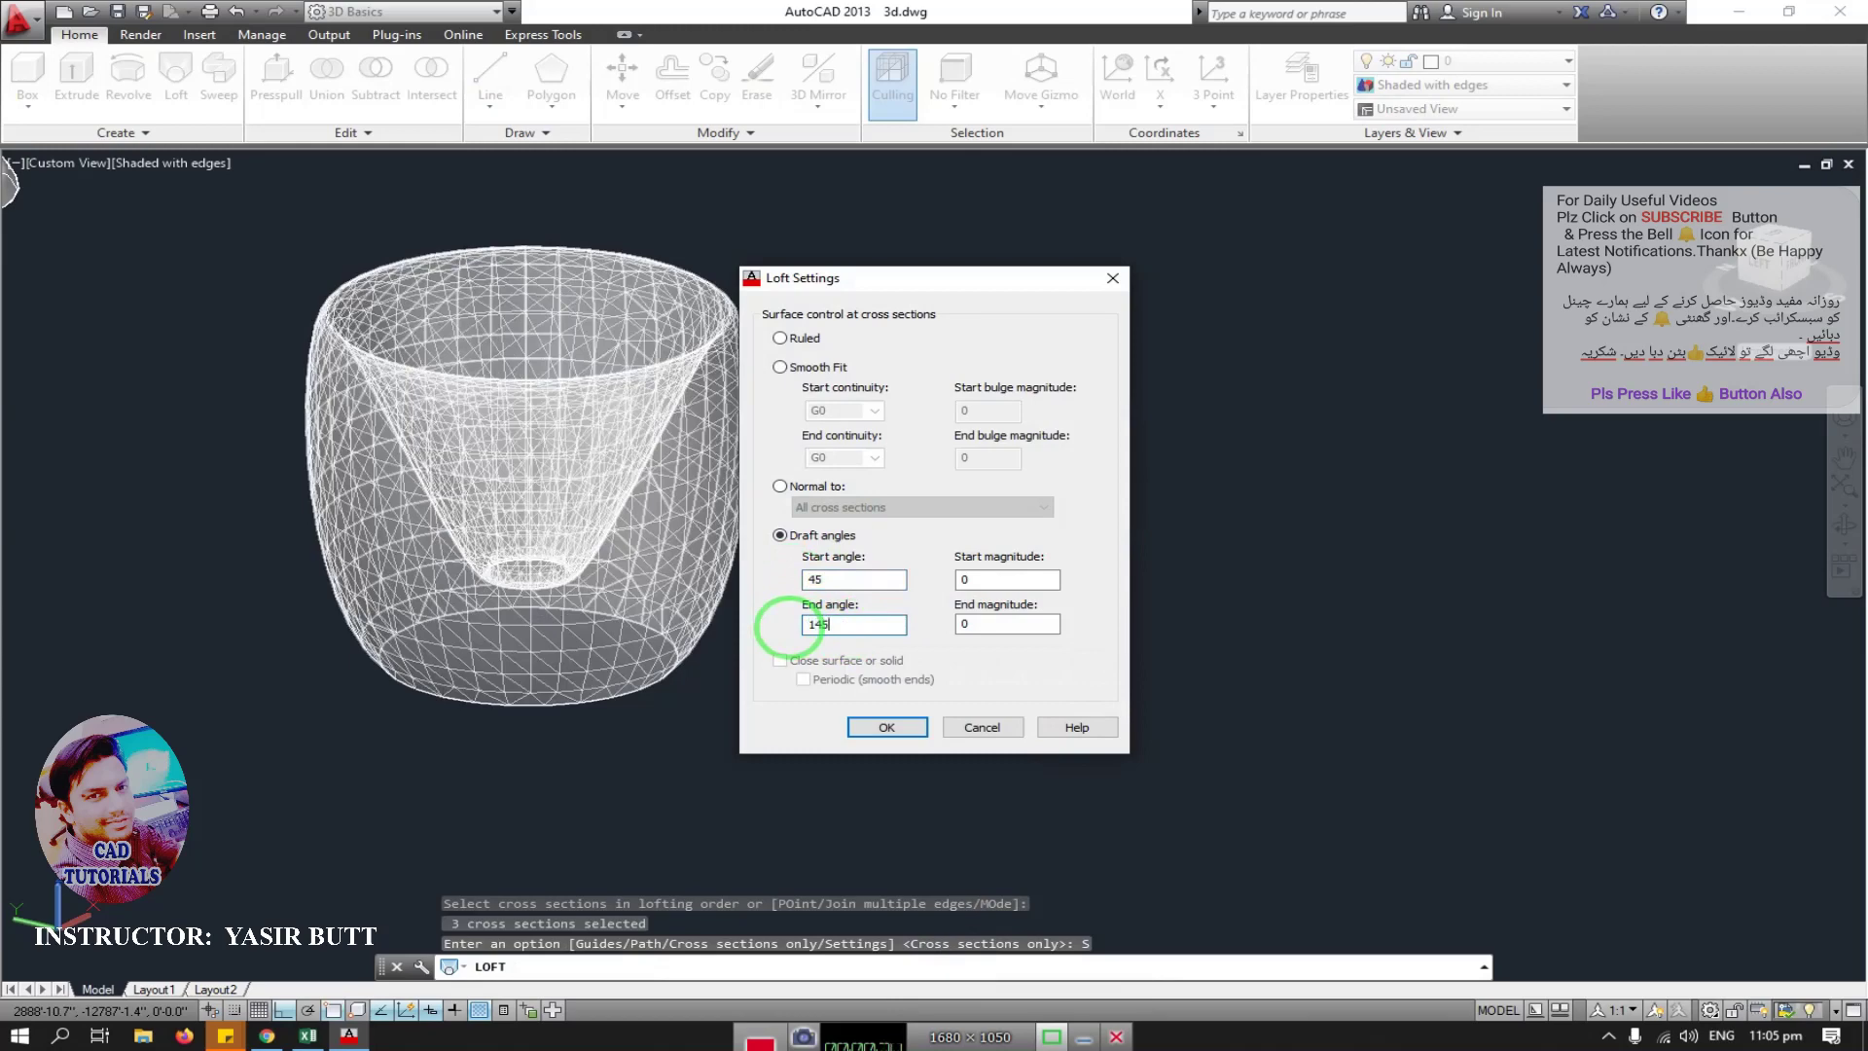
double_click(790, 579)
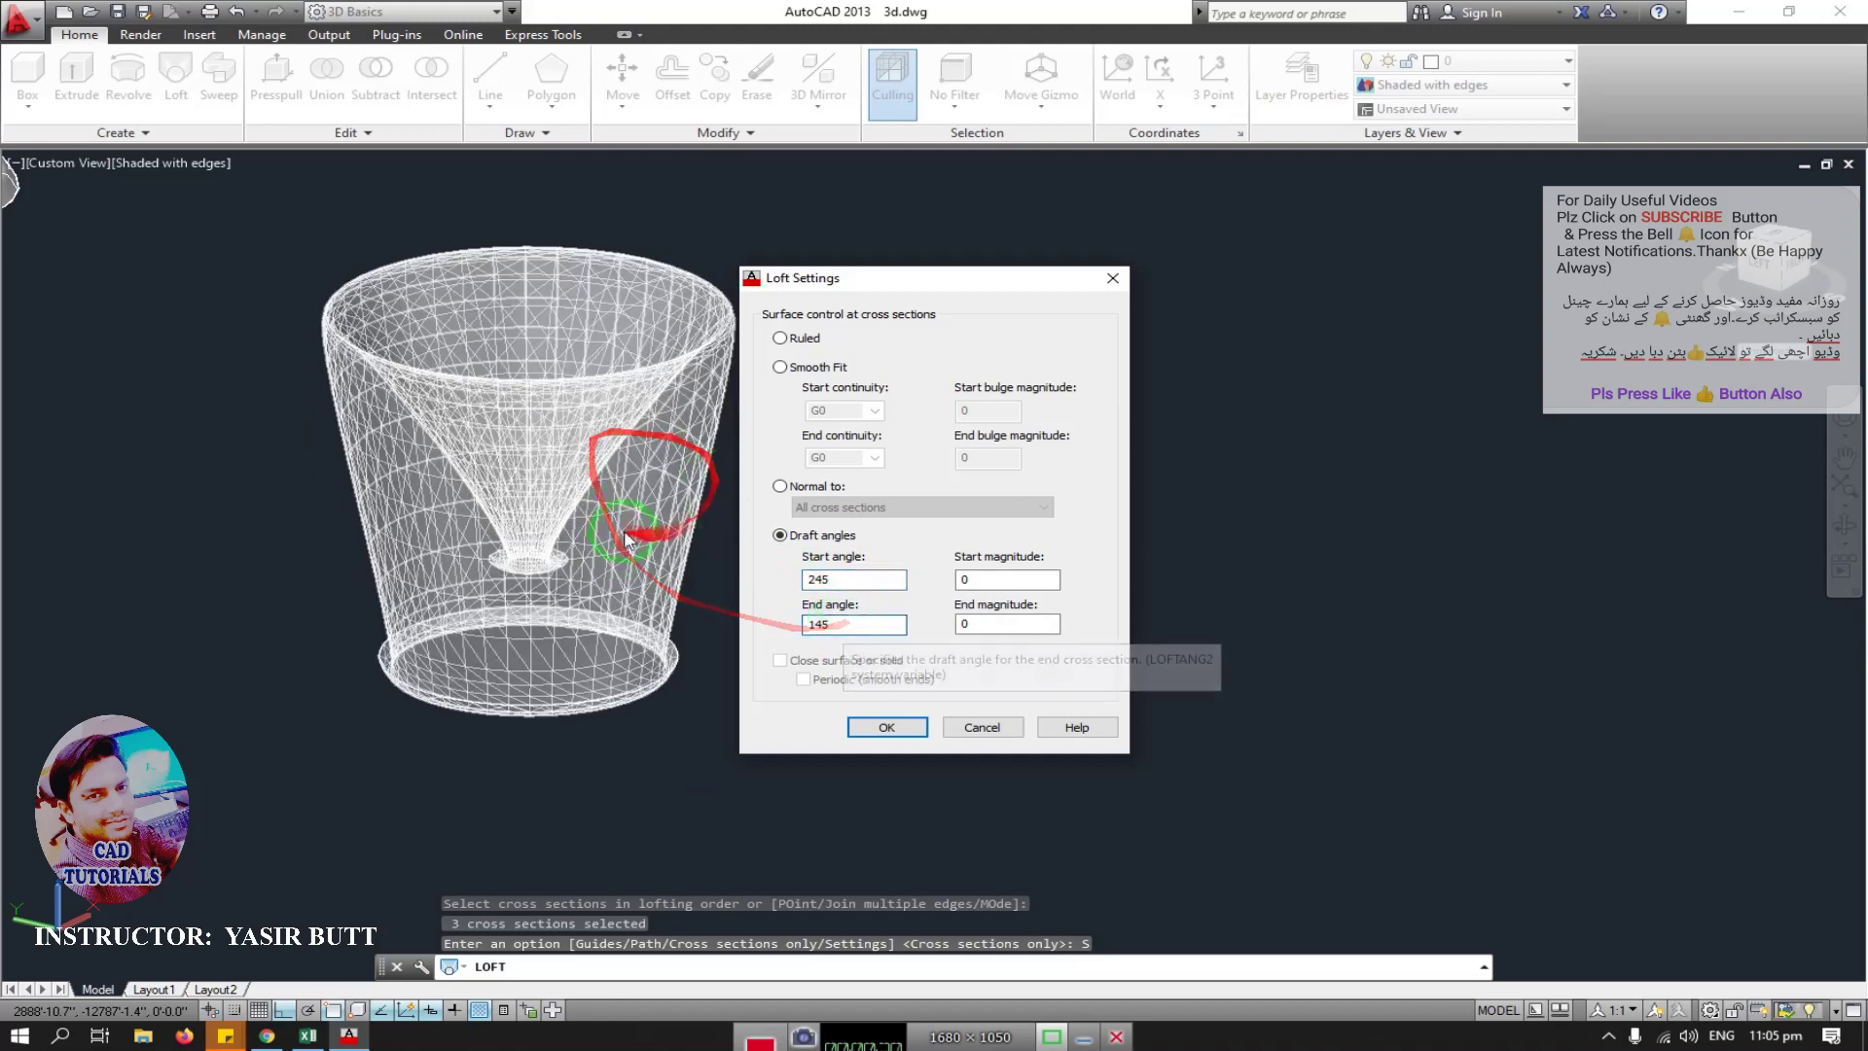
left_click(853, 626)
left_click_drag(833, 580, 818, 581)
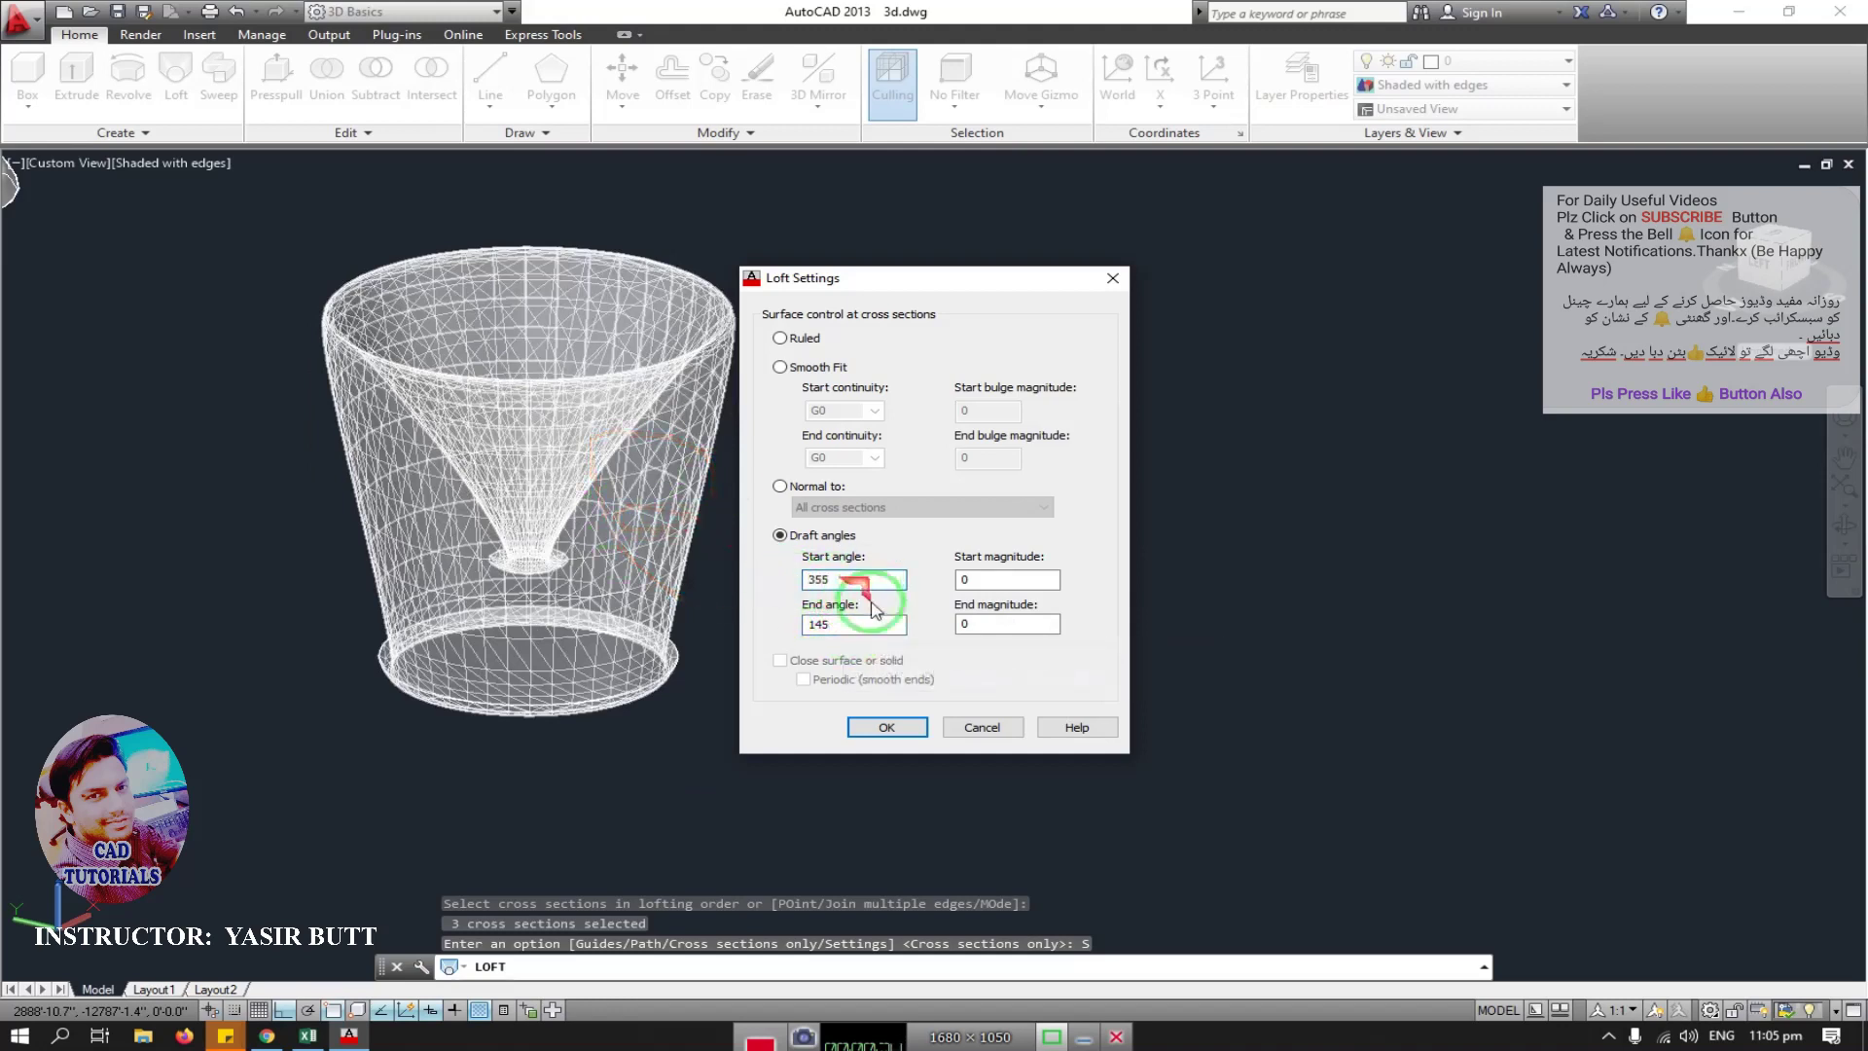
left_click_drag(835, 580, 770, 584)
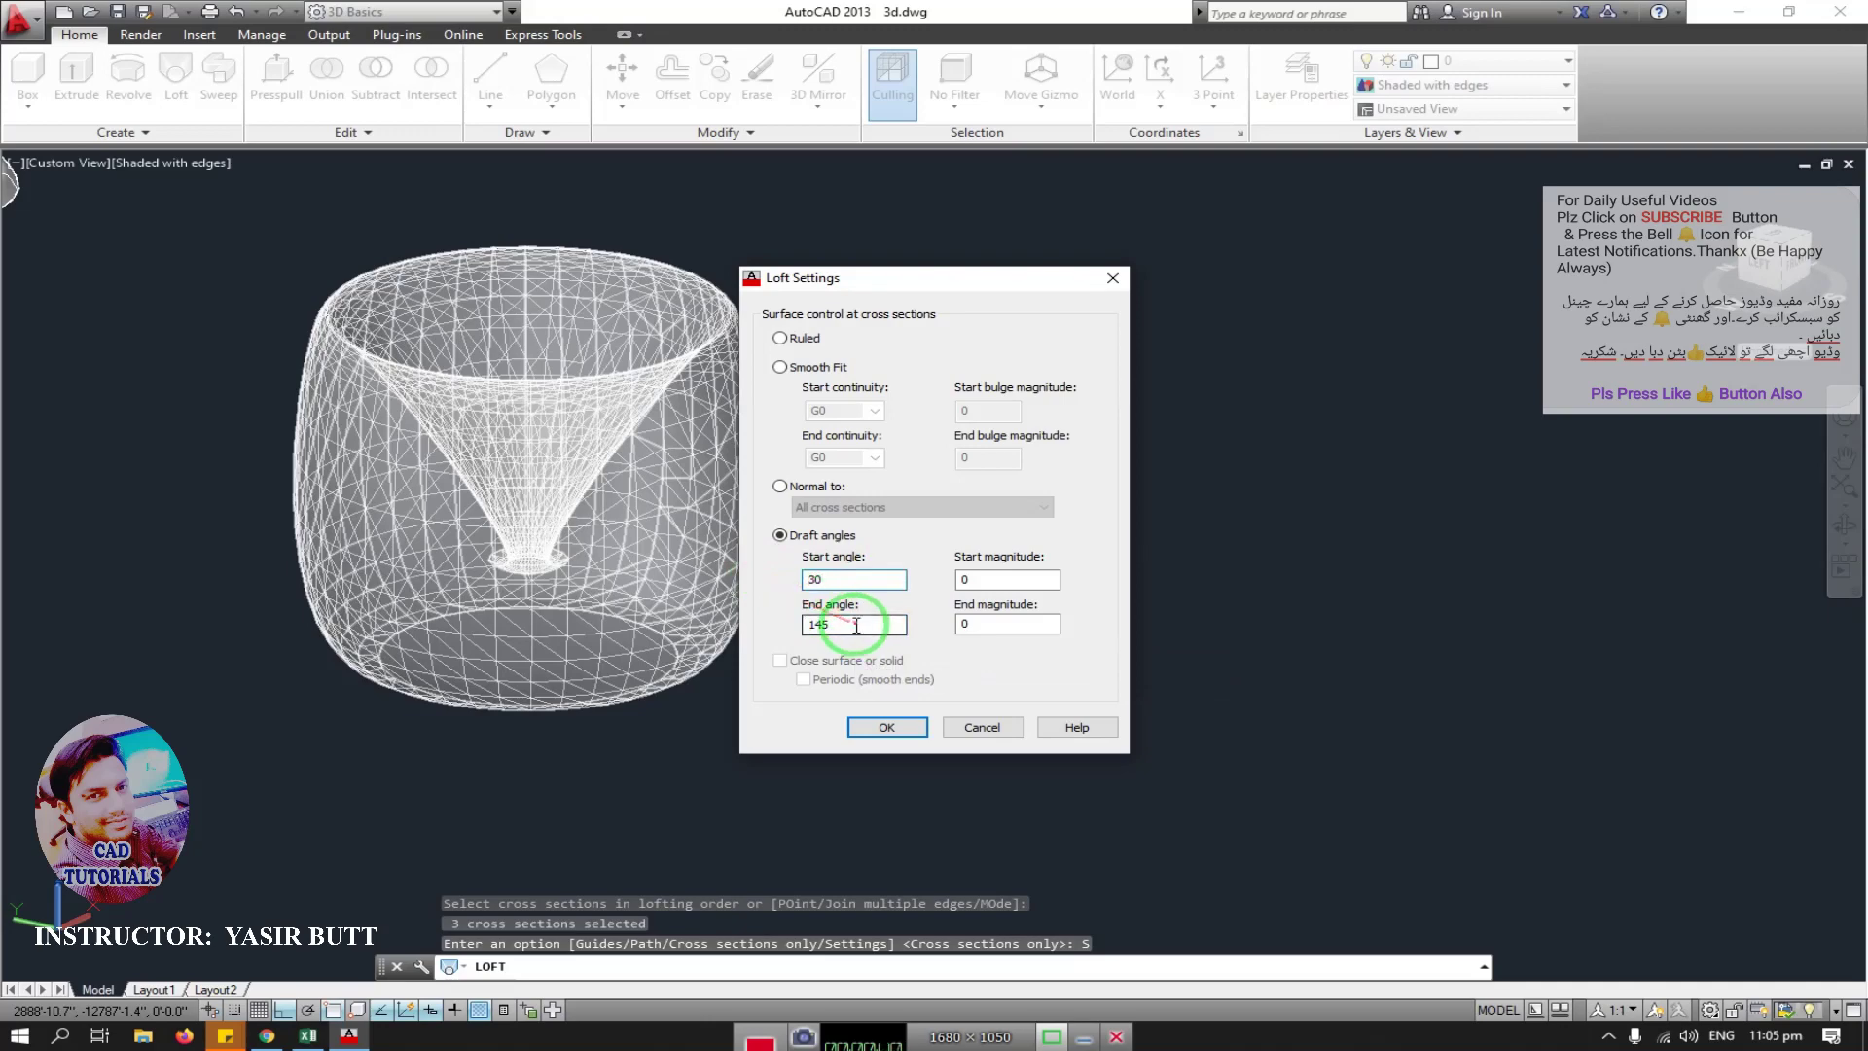
left_click_drag(857, 625, 786, 626)
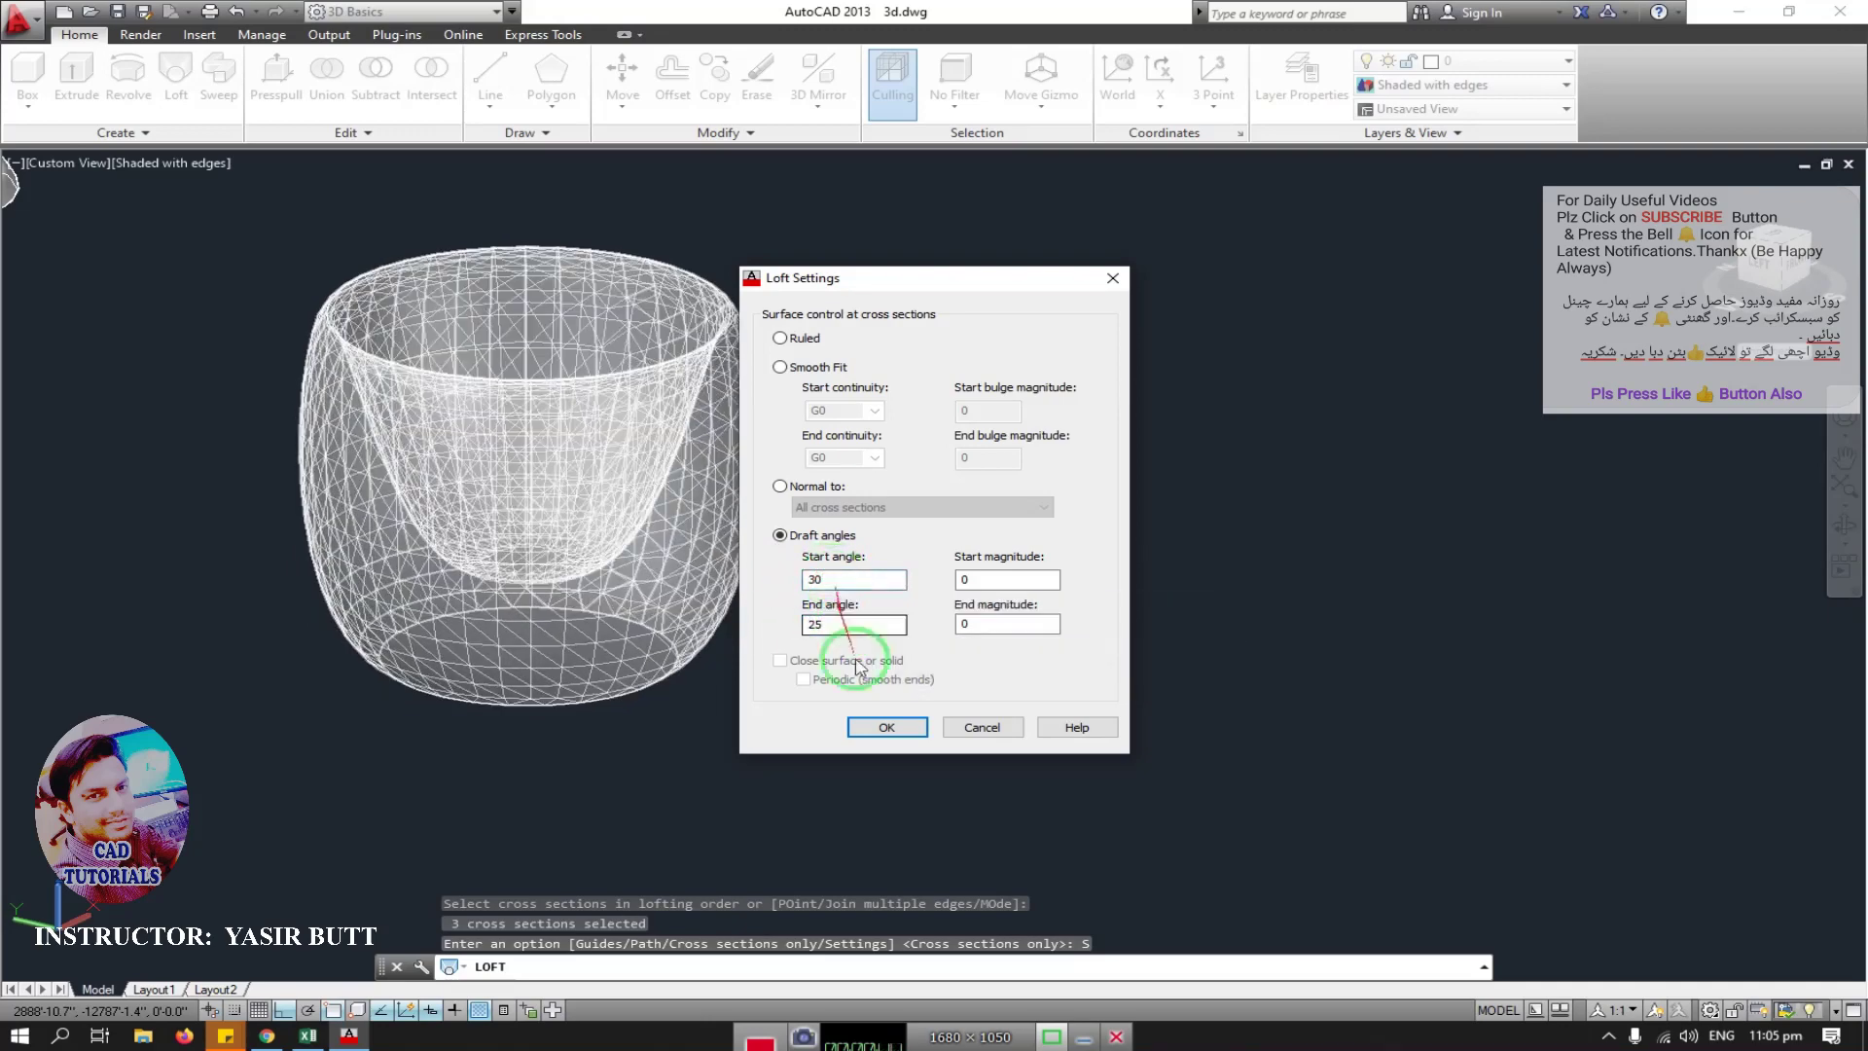
left_click(872, 729)
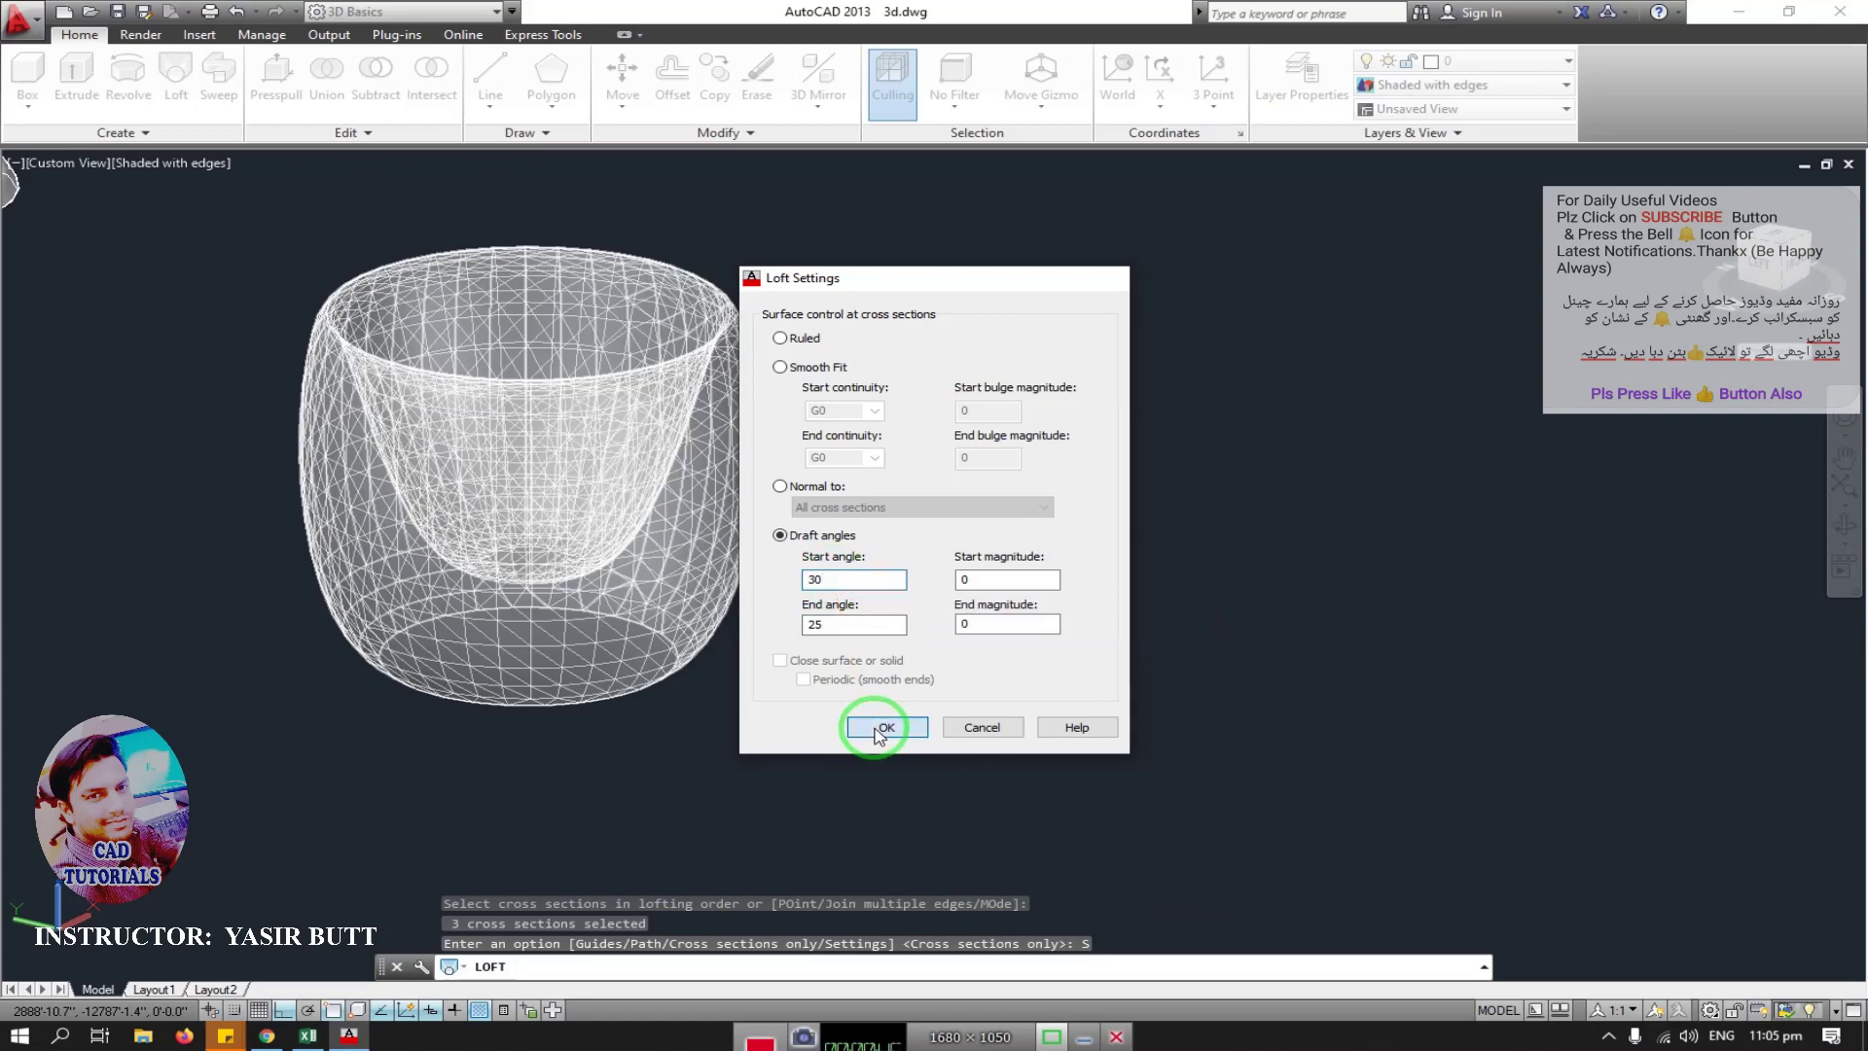
left_click(879, 730)
scroll(600, 396, "down", 5)
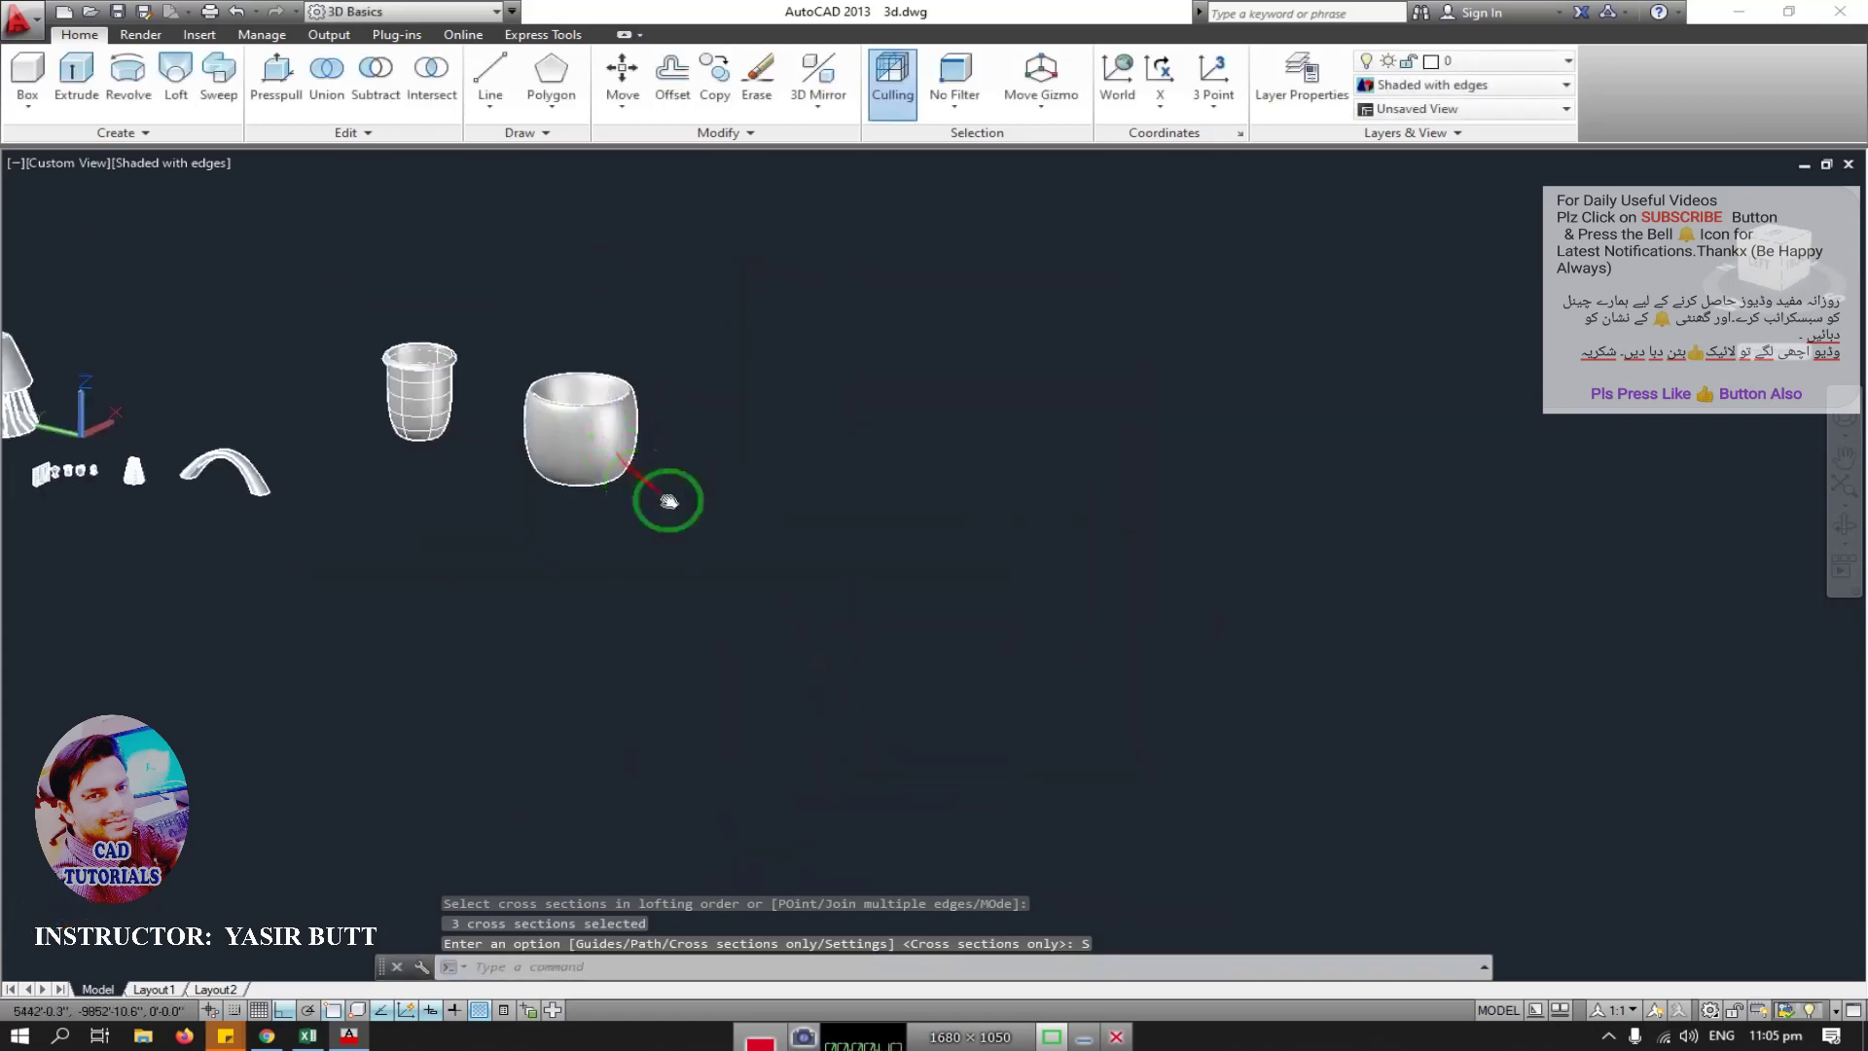
Pan and zoom until the lamp, straight cup and rounded bowl are all visible.
middle_click_drag(523, 584, 662, 518)
scroll(662, 518, "up", 5)
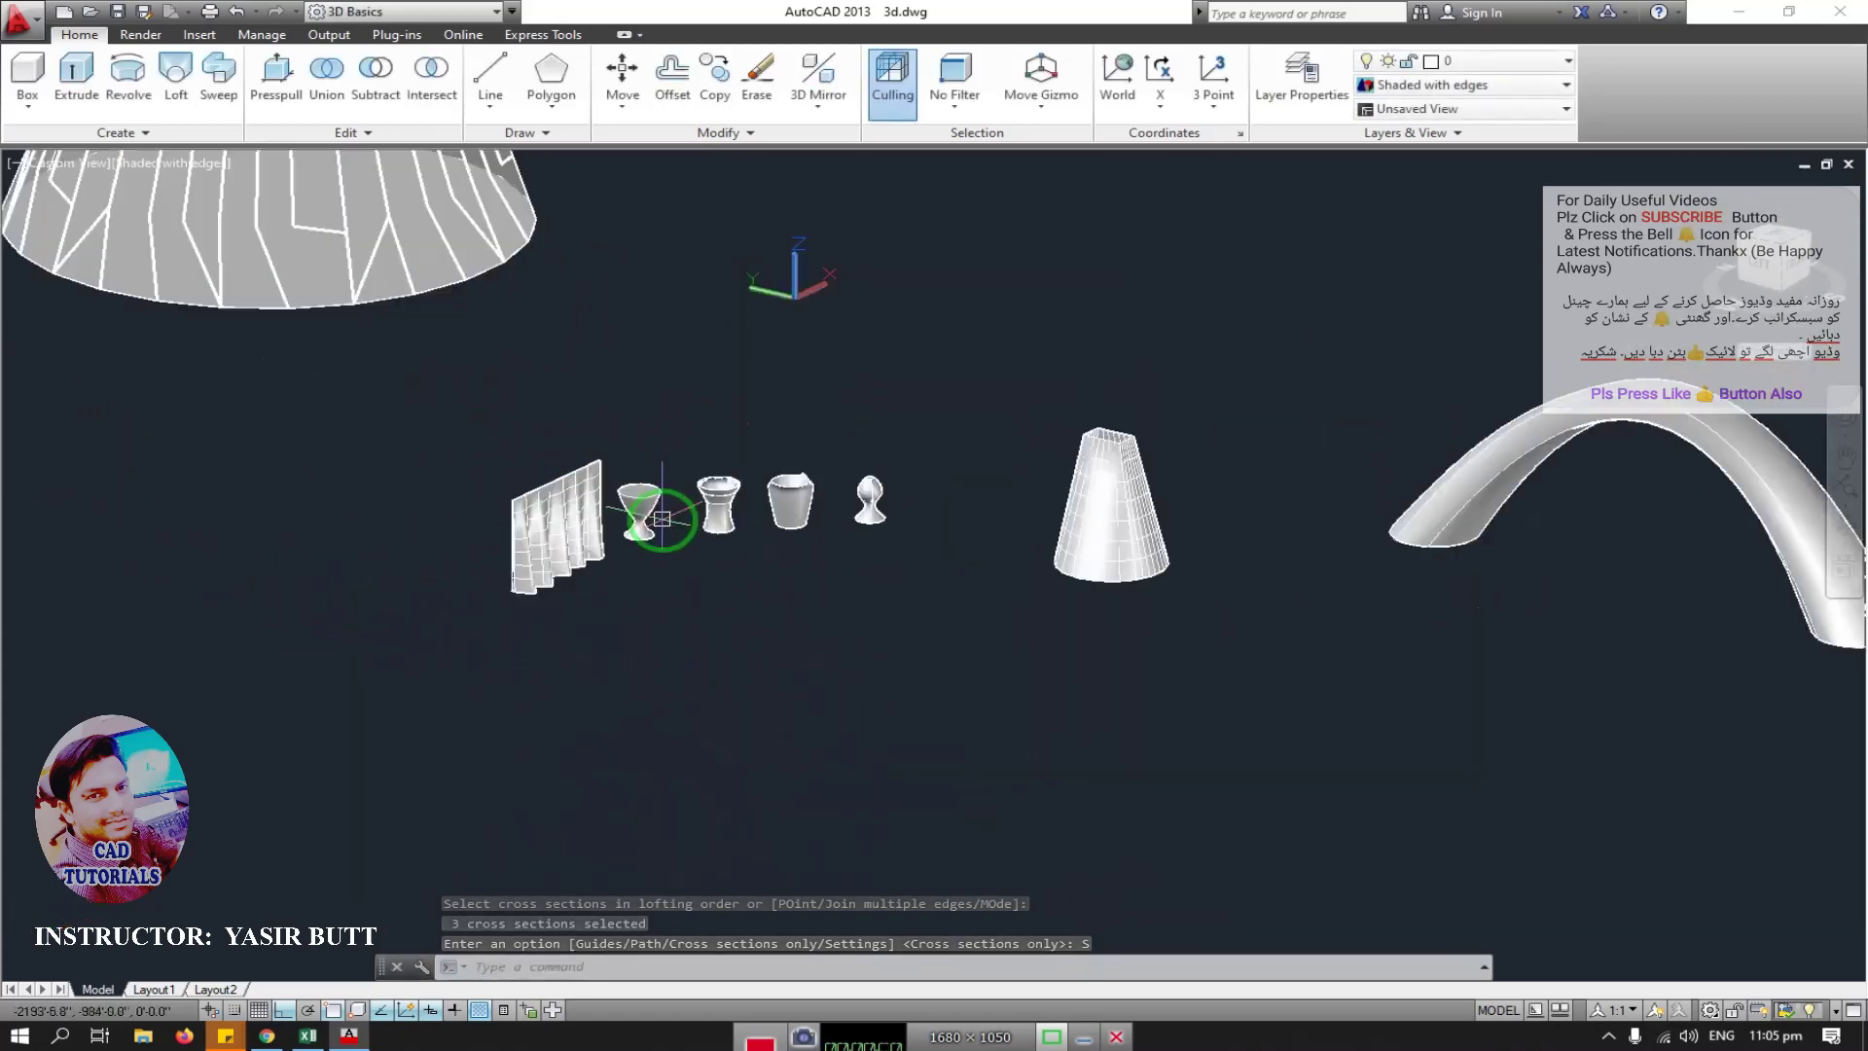
scroll(662, 518, "up", 3)
scroll(659, 521, "up", 3)
scroll(701, 534, "down", 4)
scroll(716, 540, "down", 6)
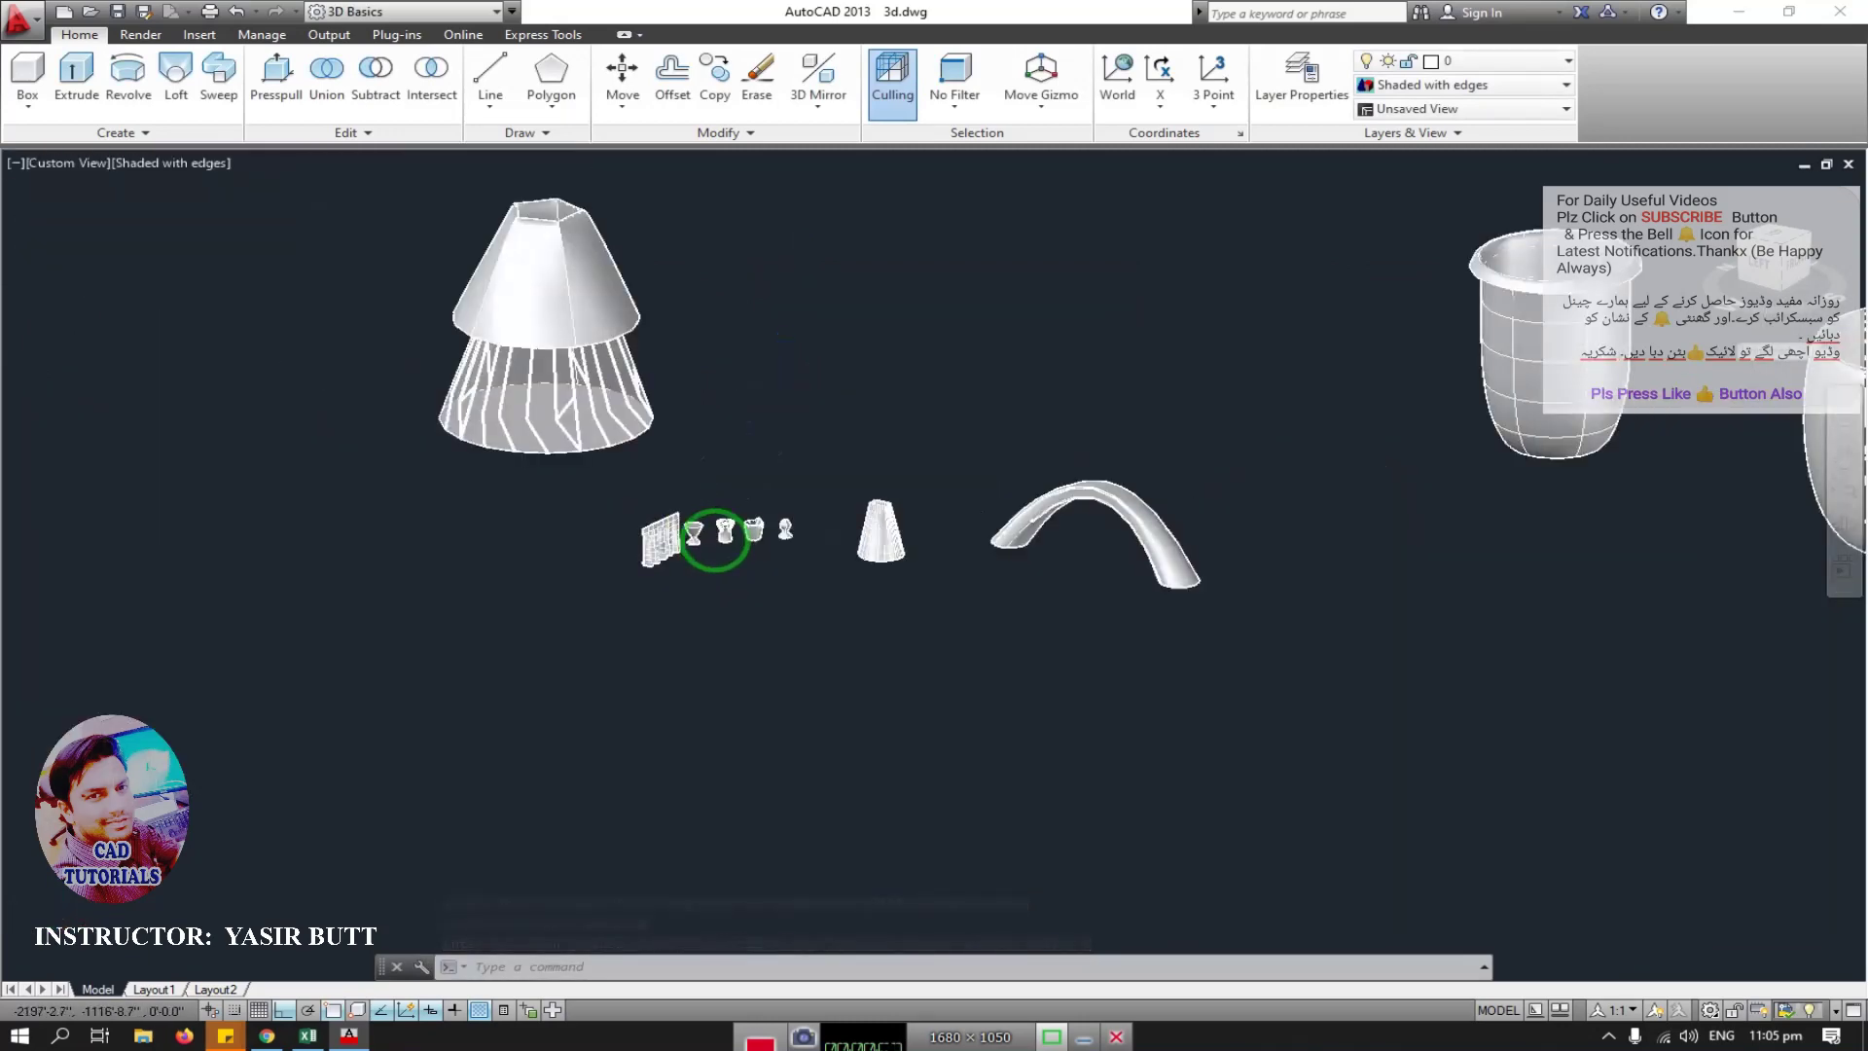
scroll(715, 540, "down", 5)
scroll(655, 524, "up", 4)
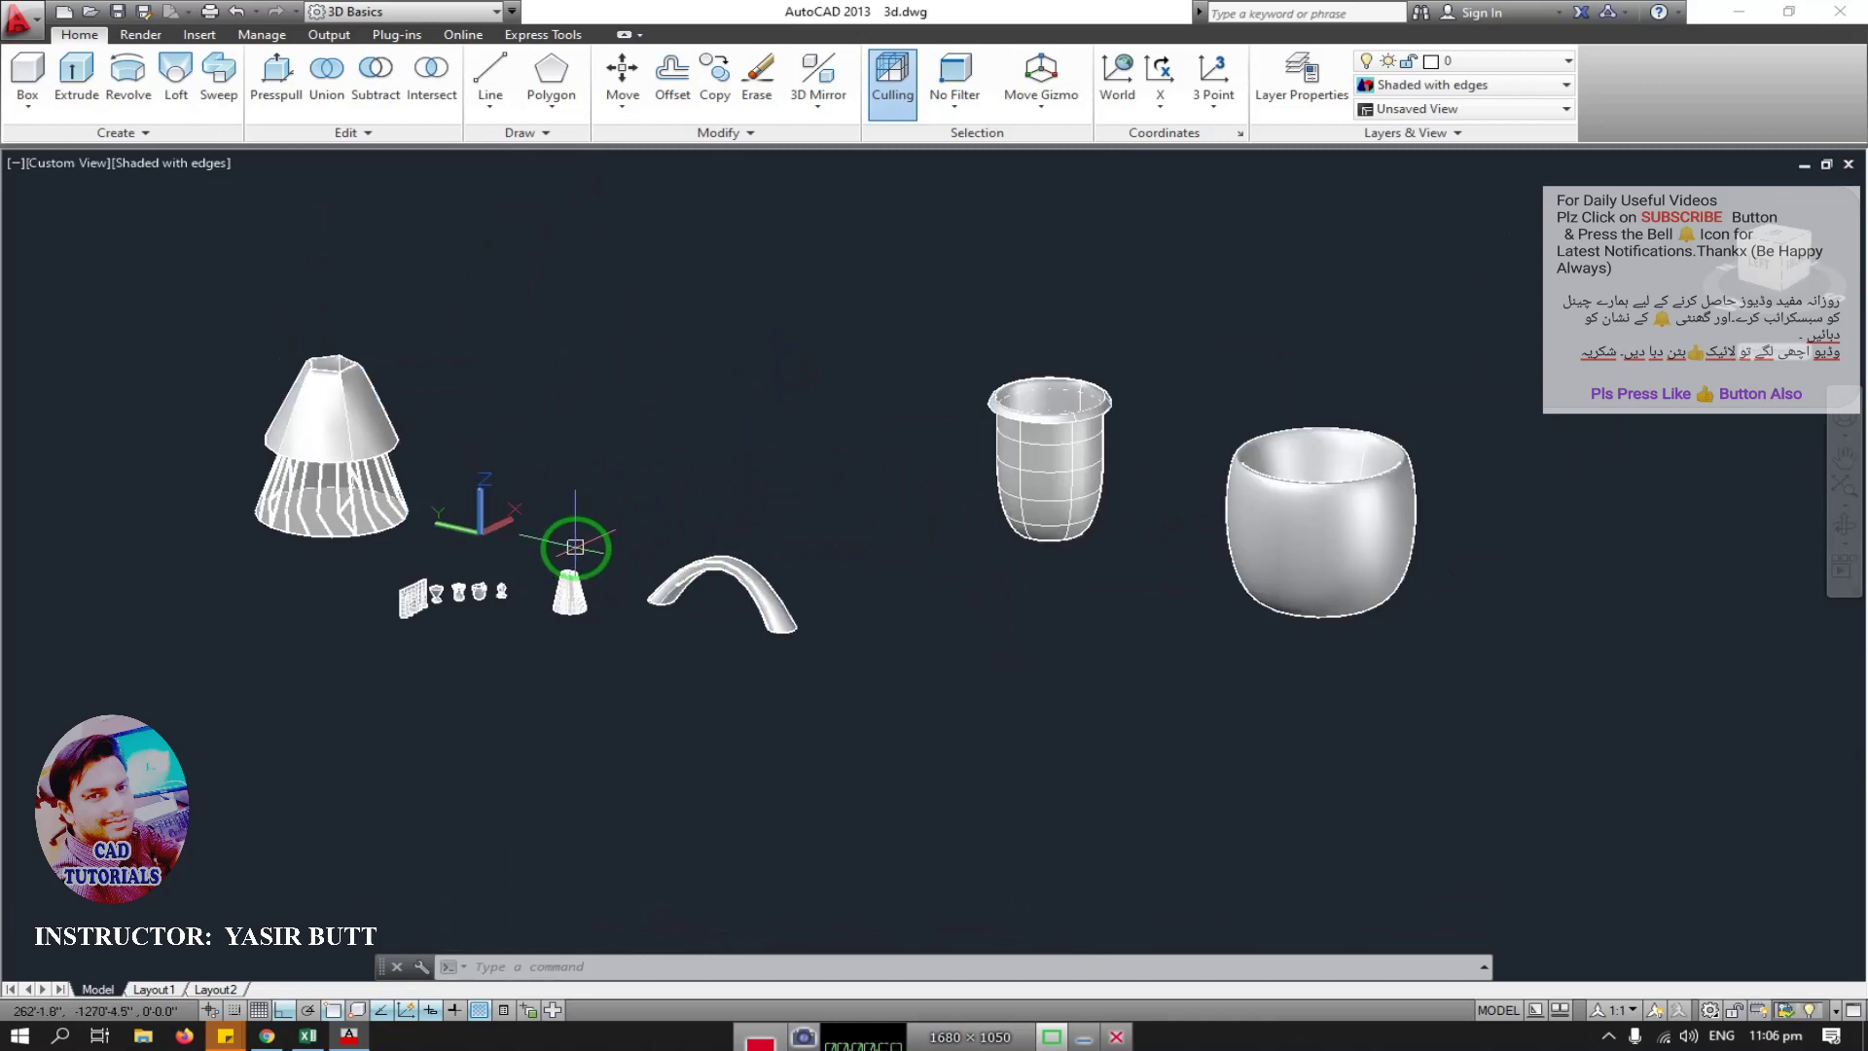
scroll(575, 547, "down", 2)
scroll(530, 556, "up", 3)
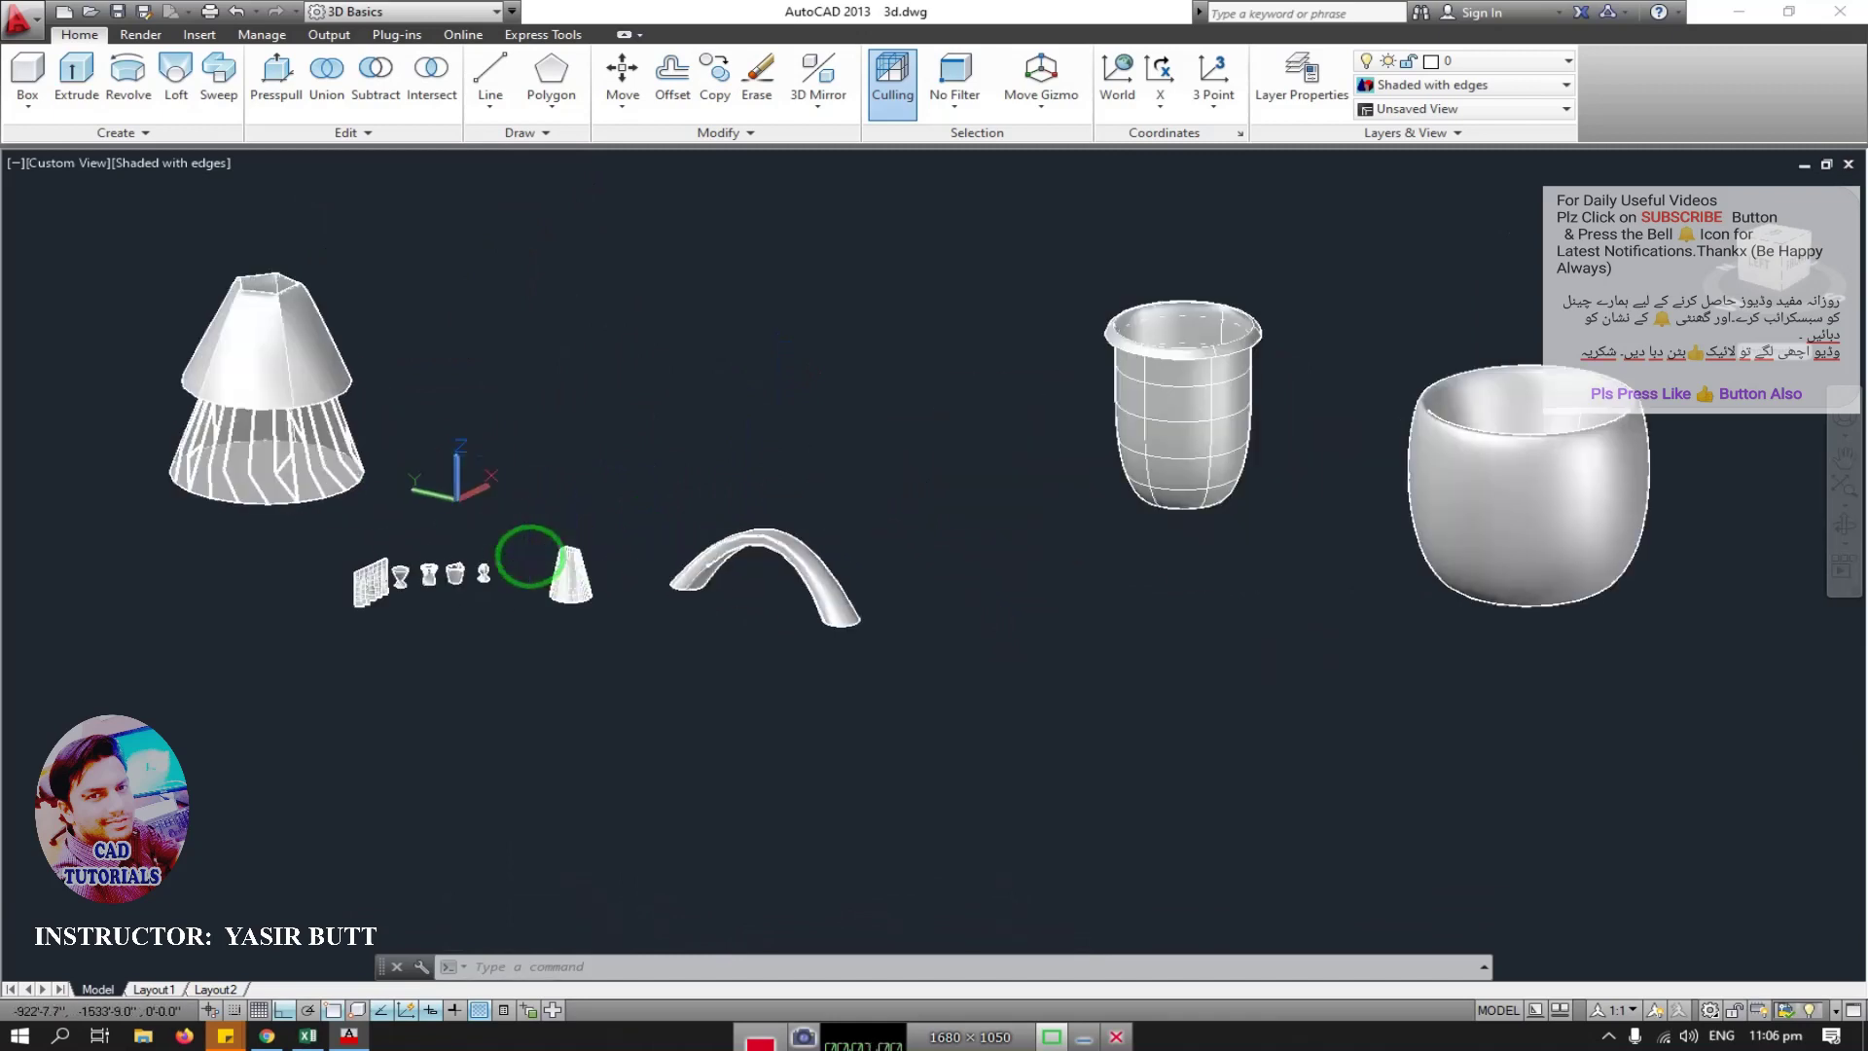